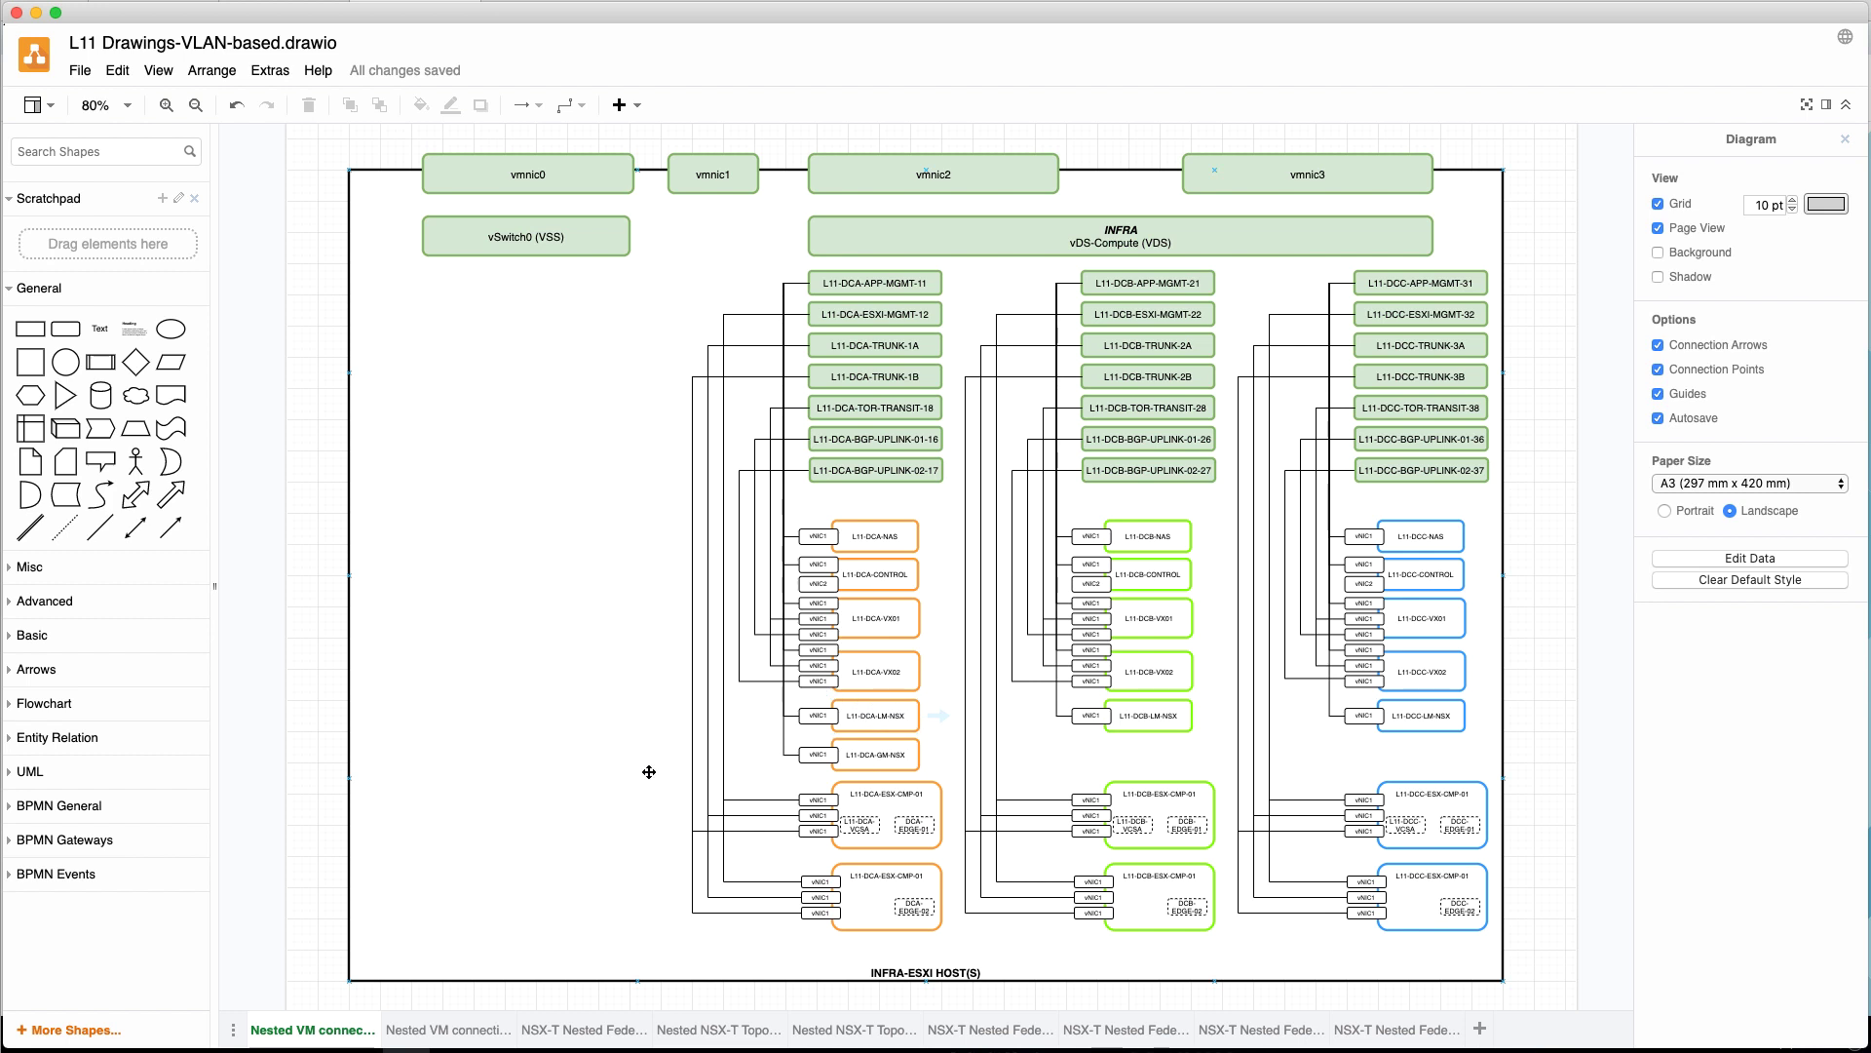
- View the second nested VM connectivity drawing, which shows the nested ESXi host's networking
left_click(456, 1032)
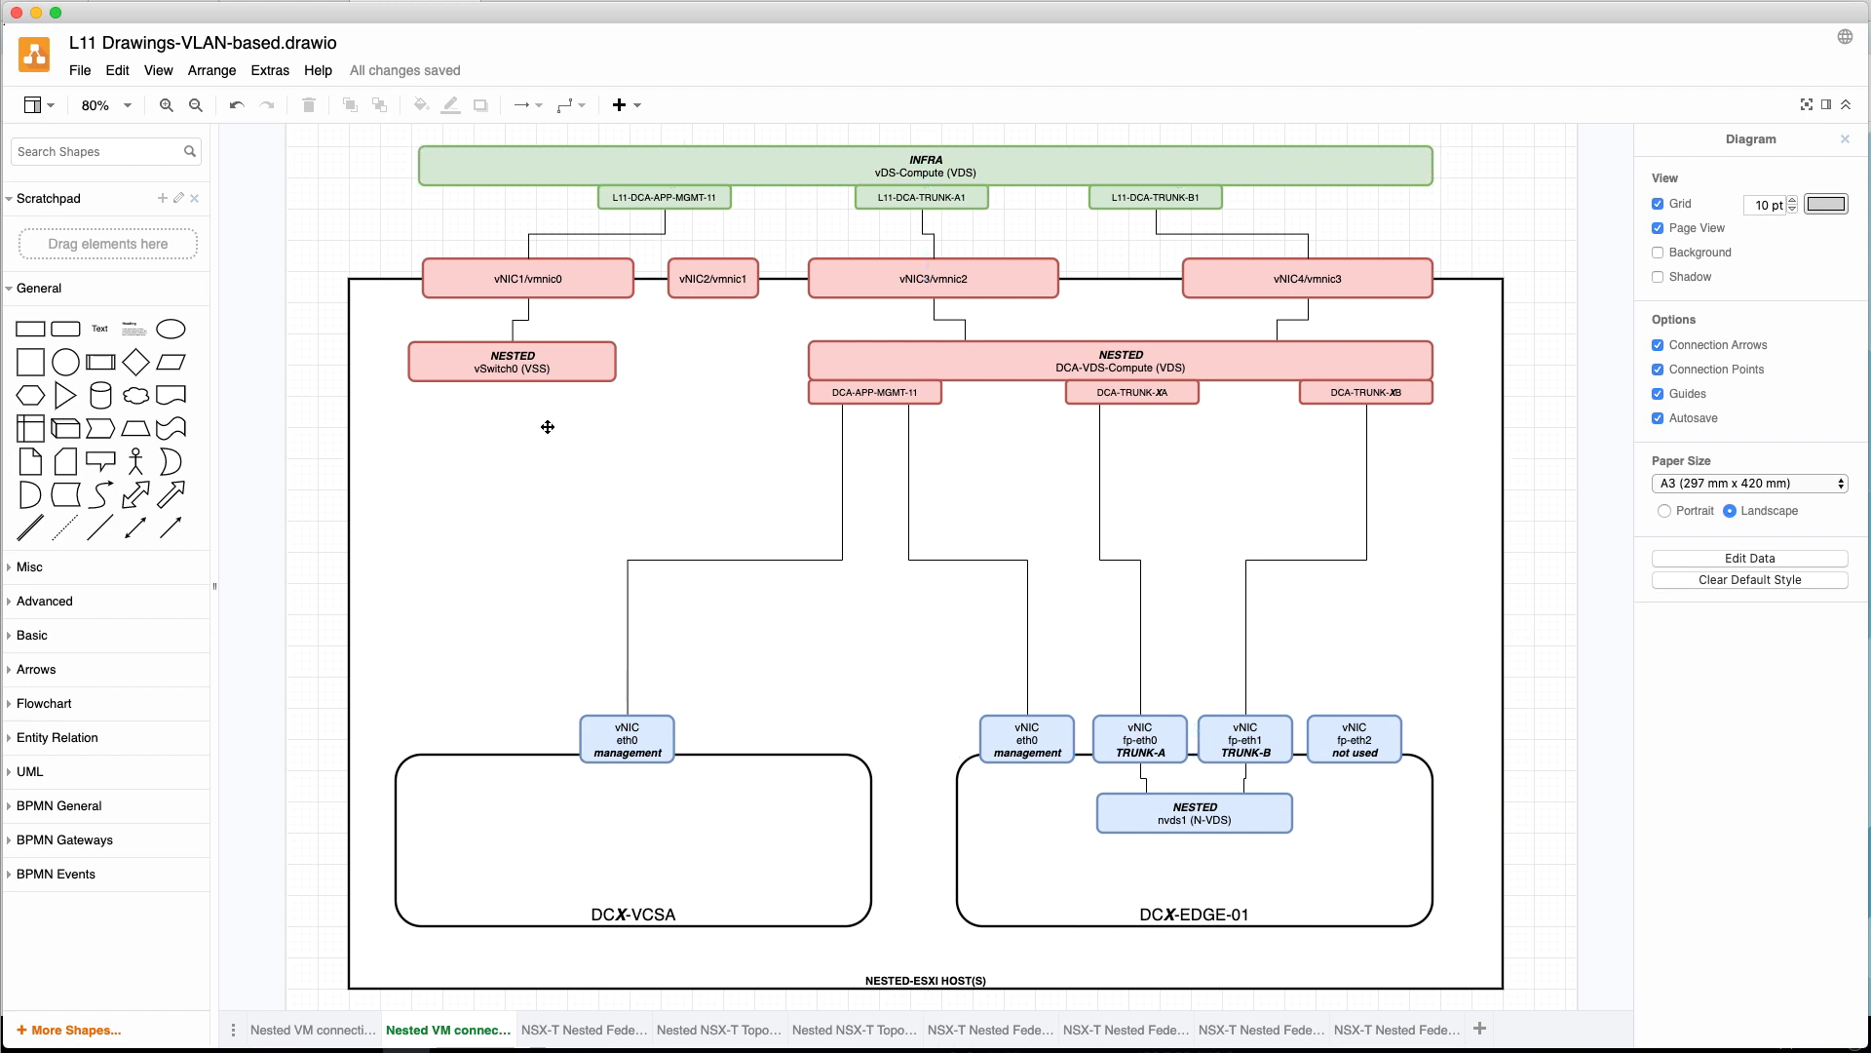
- Switch to the DCA-CONTROL remote session and log in to the dca-lm-nsx.lab.local NSX-T manager with the prefilled admin credentials
left_click(35, 14)
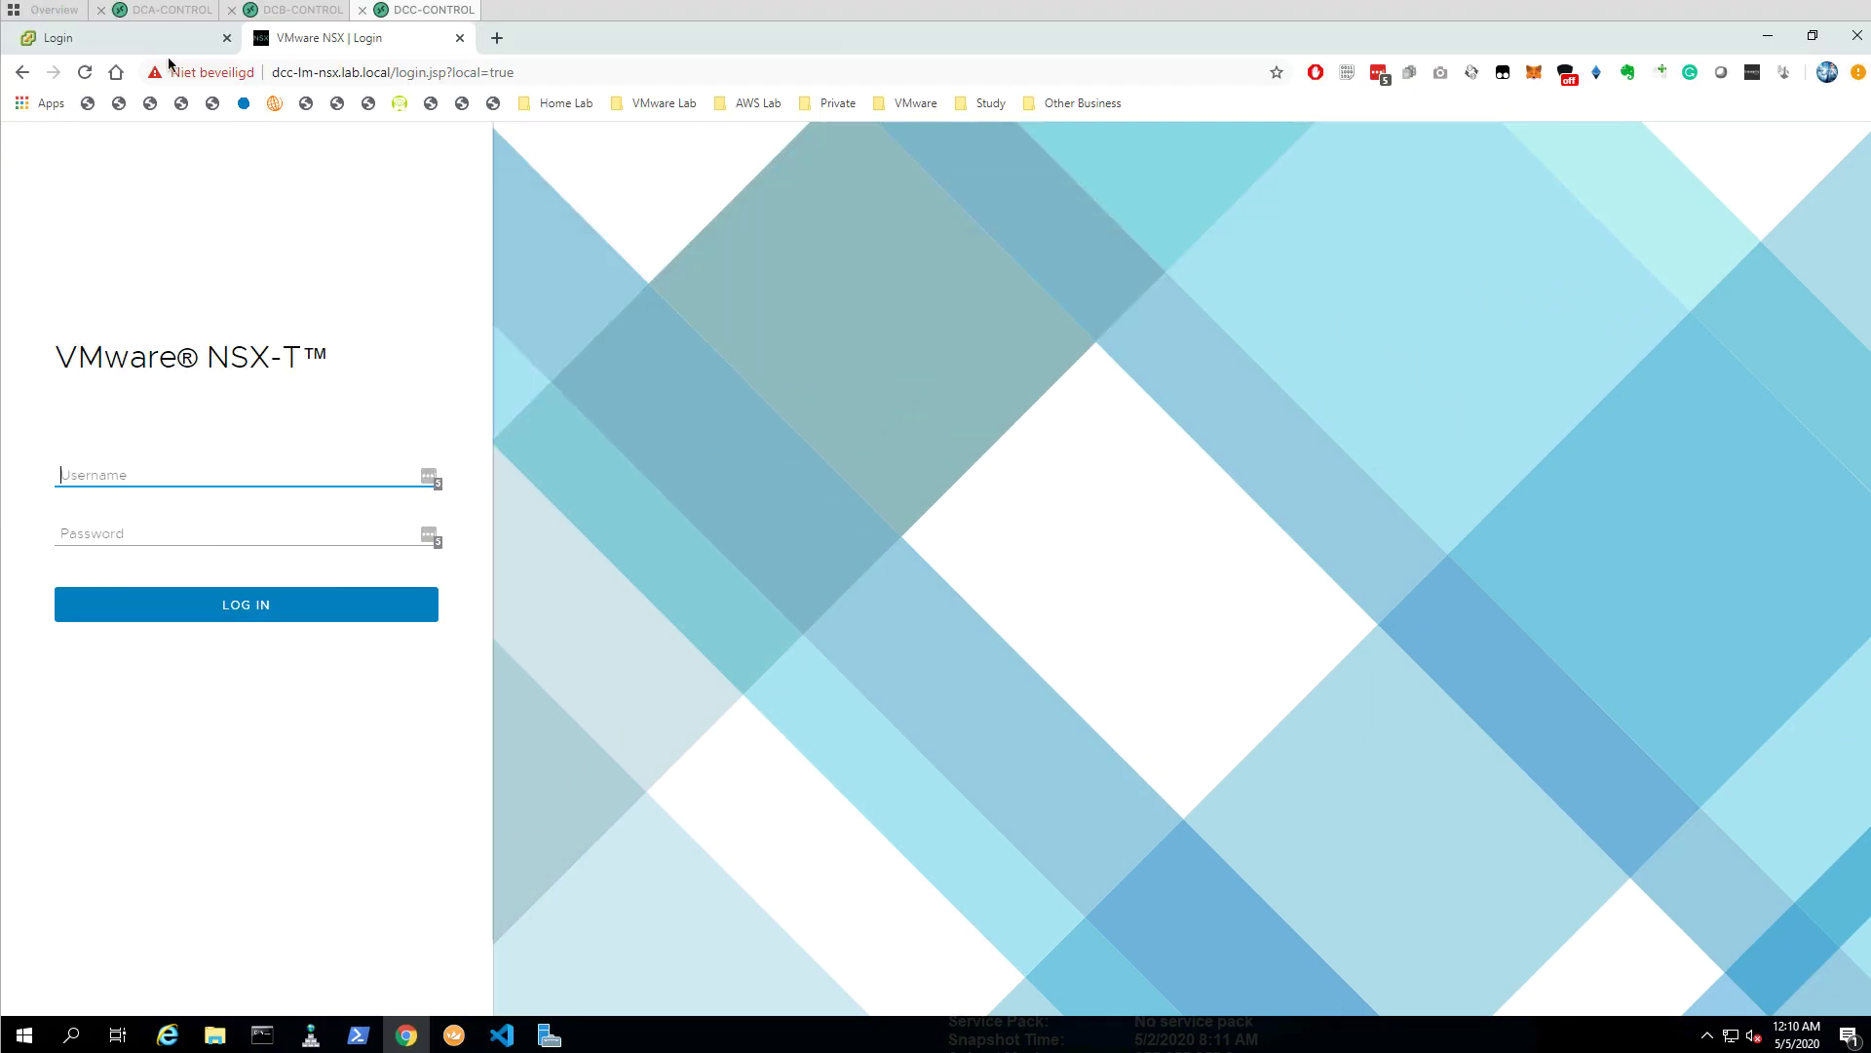
left_click(151, 11)
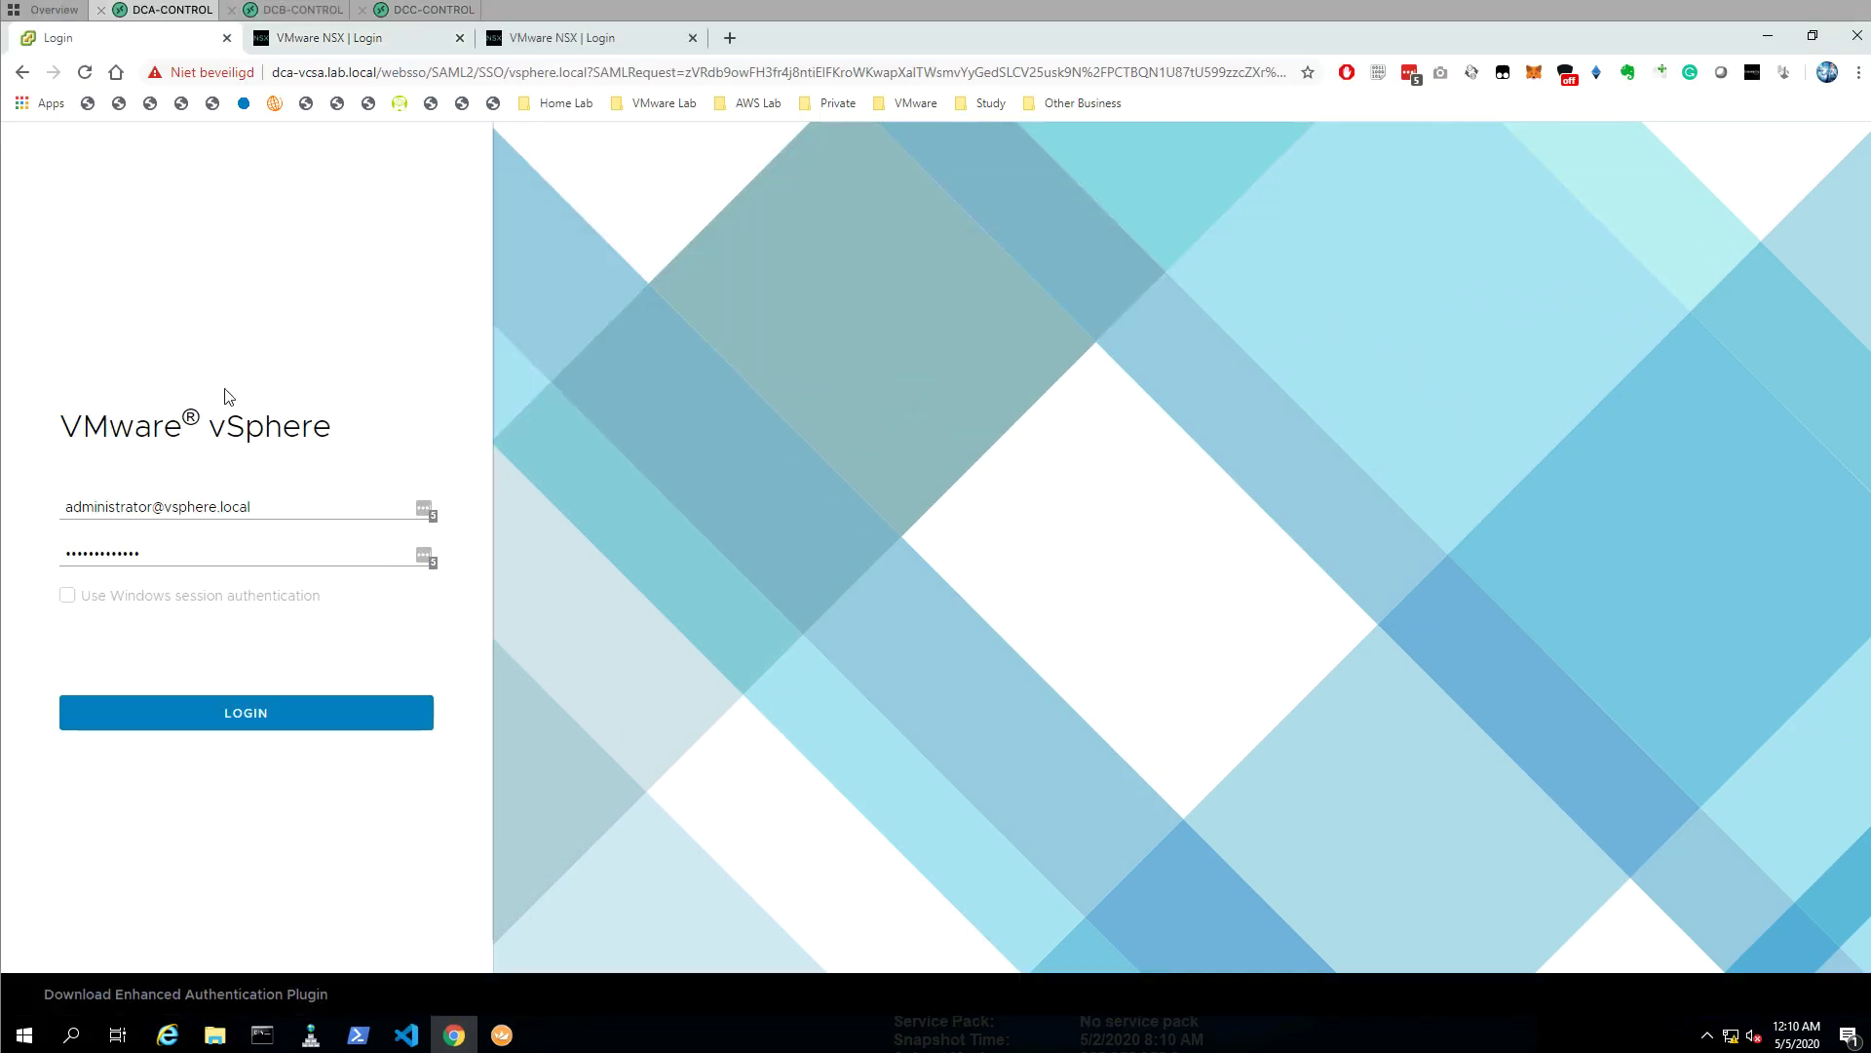
left_click(349, 44)
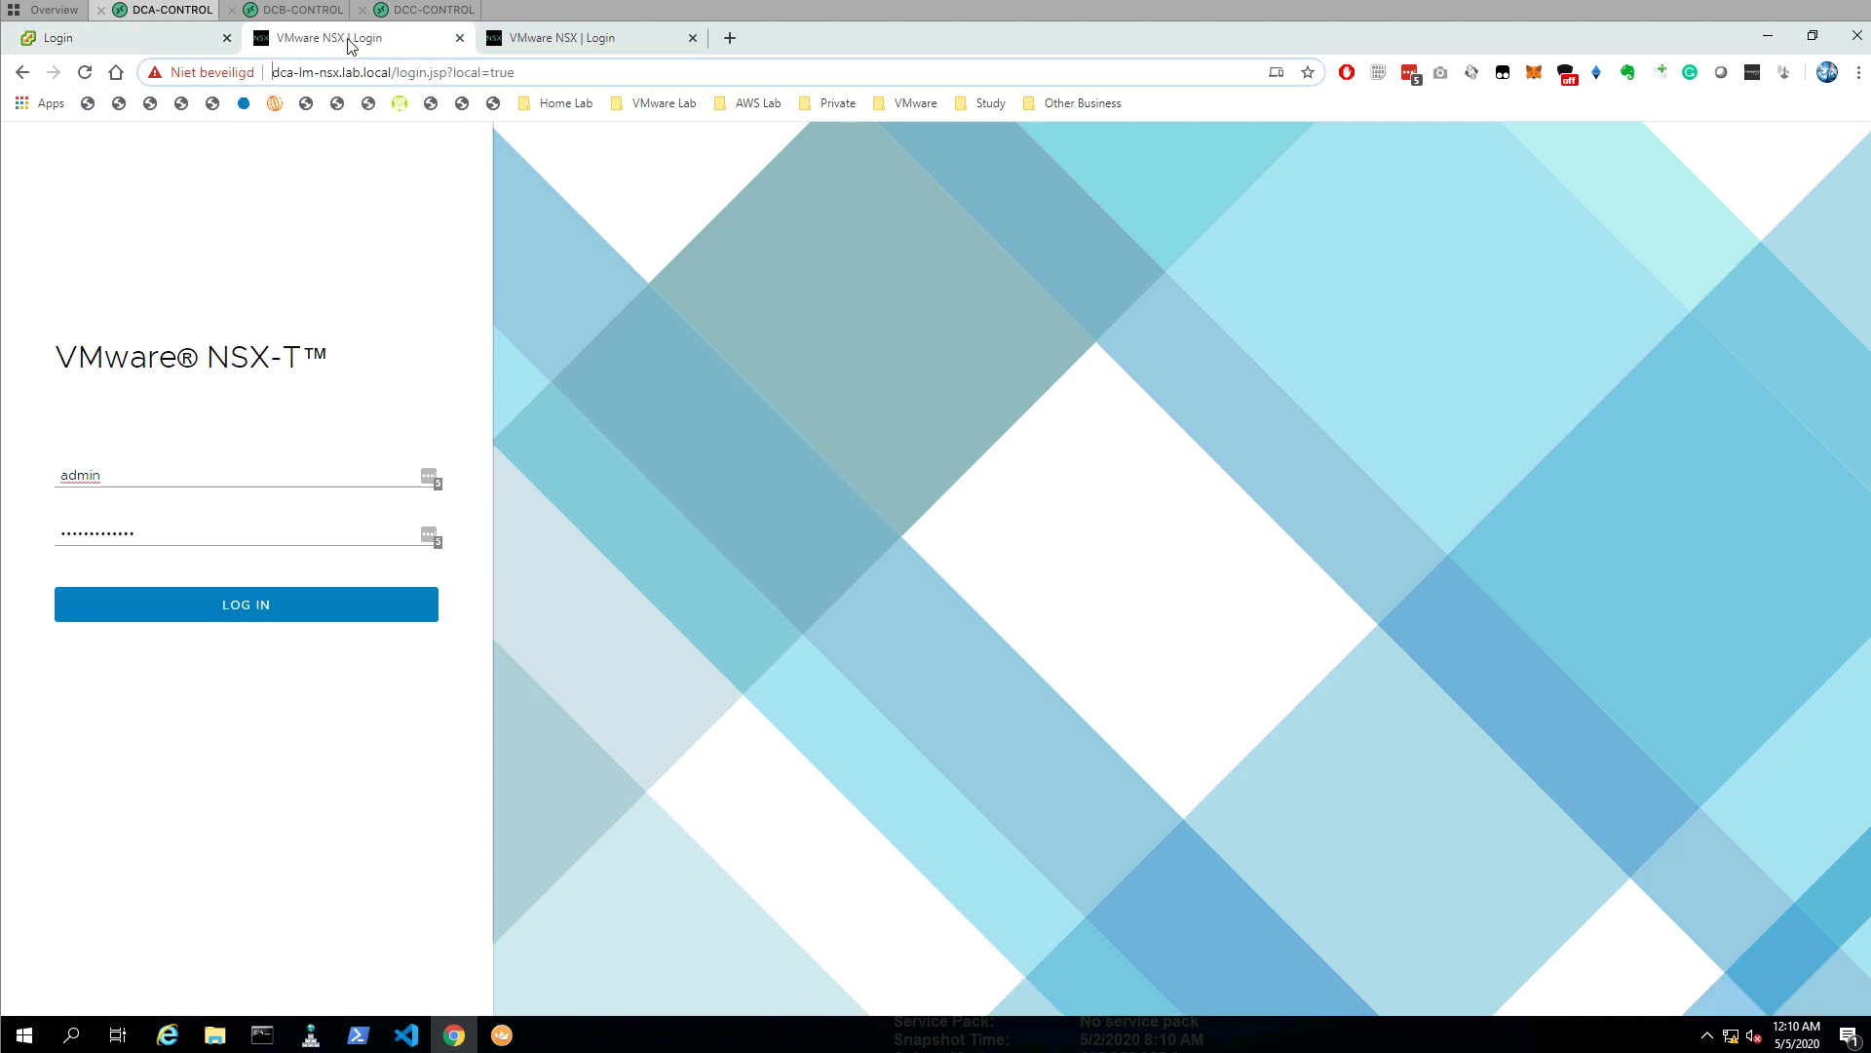
left_click(259, 604)
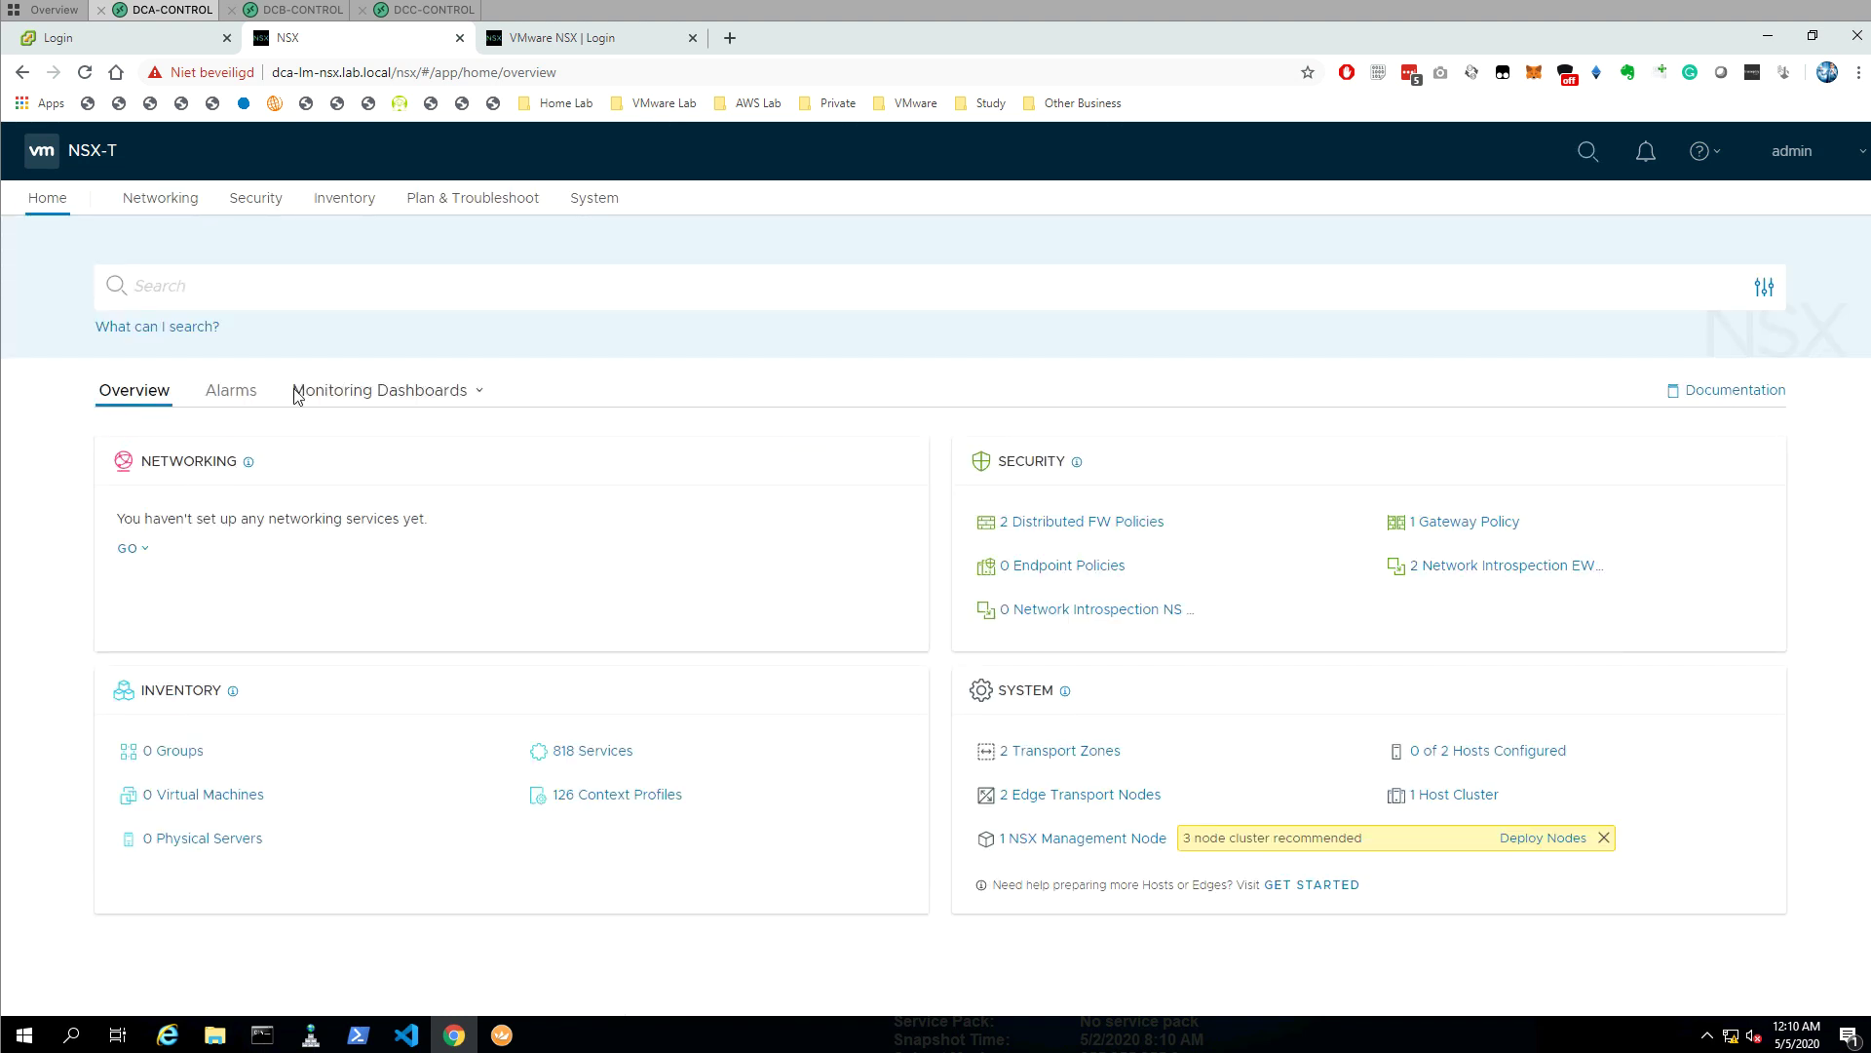
- Start a new uplink profile named UP-EDGE in the system's fabric profiles
left_click(606, 205)
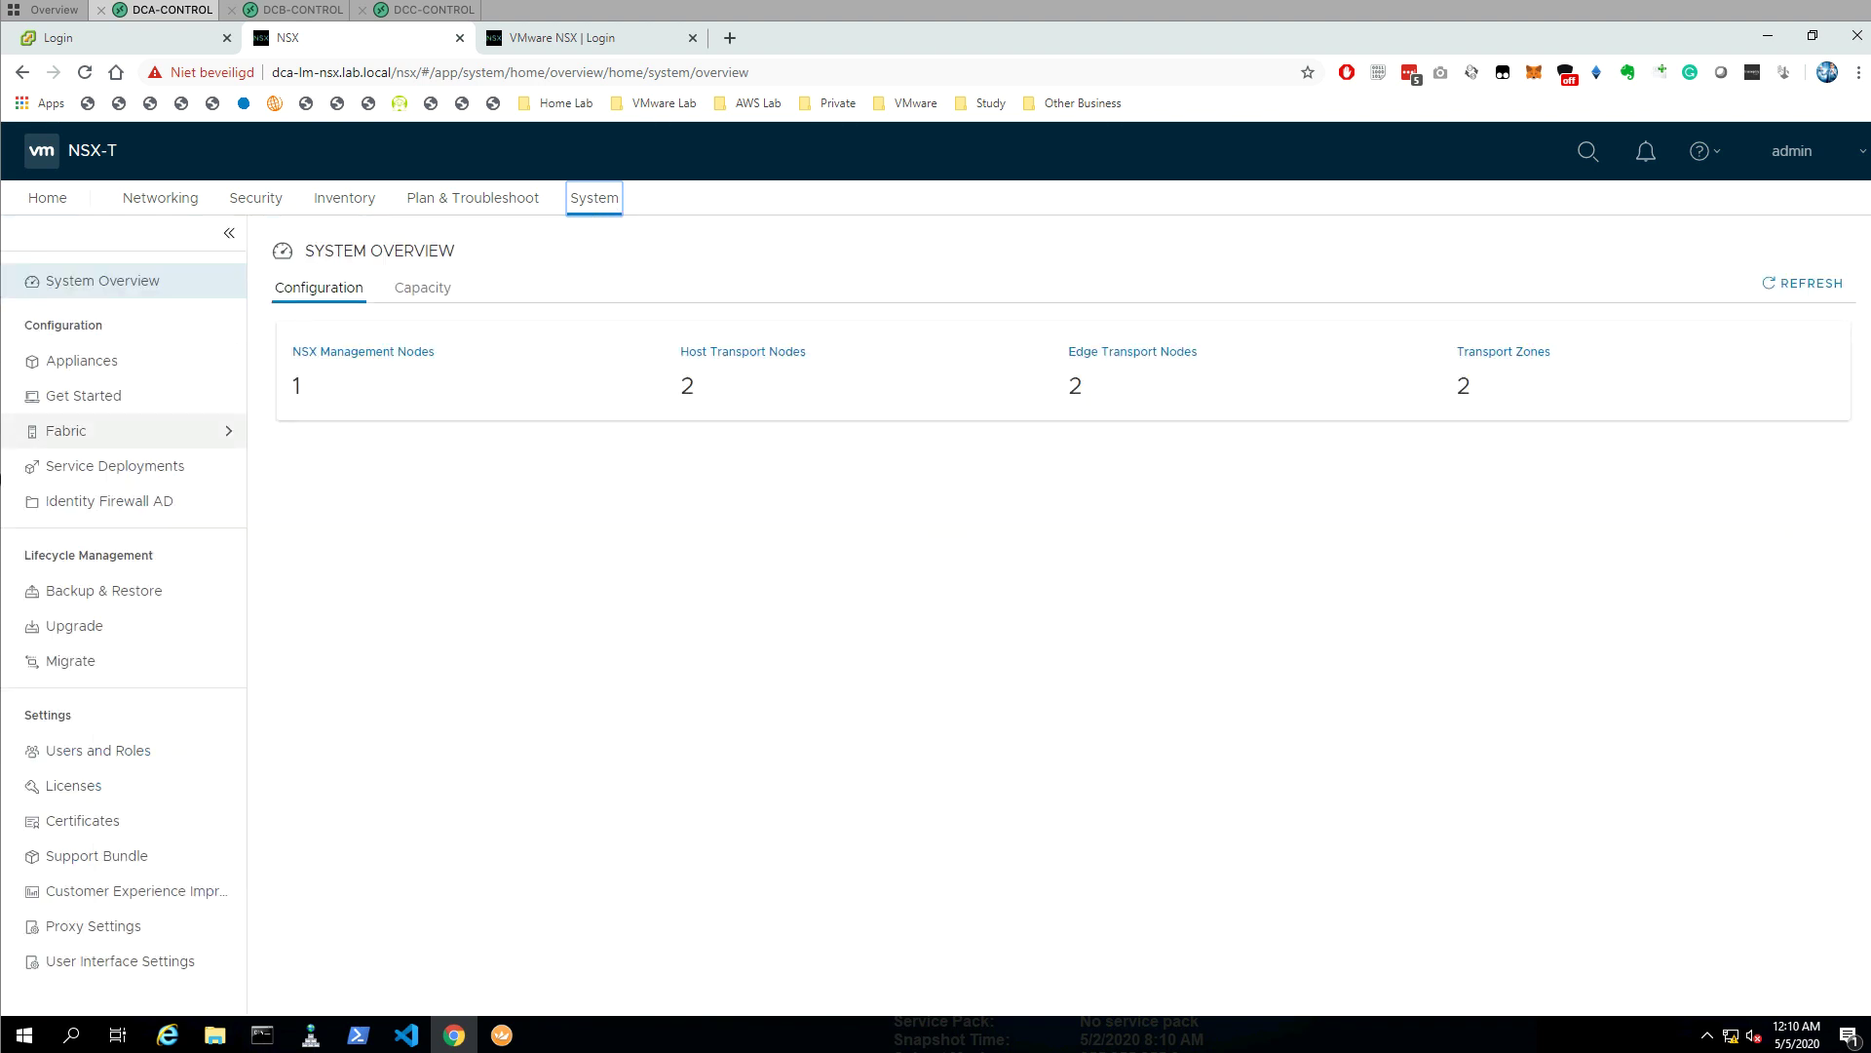
left_click(224, 429)
left_click(121, 501)
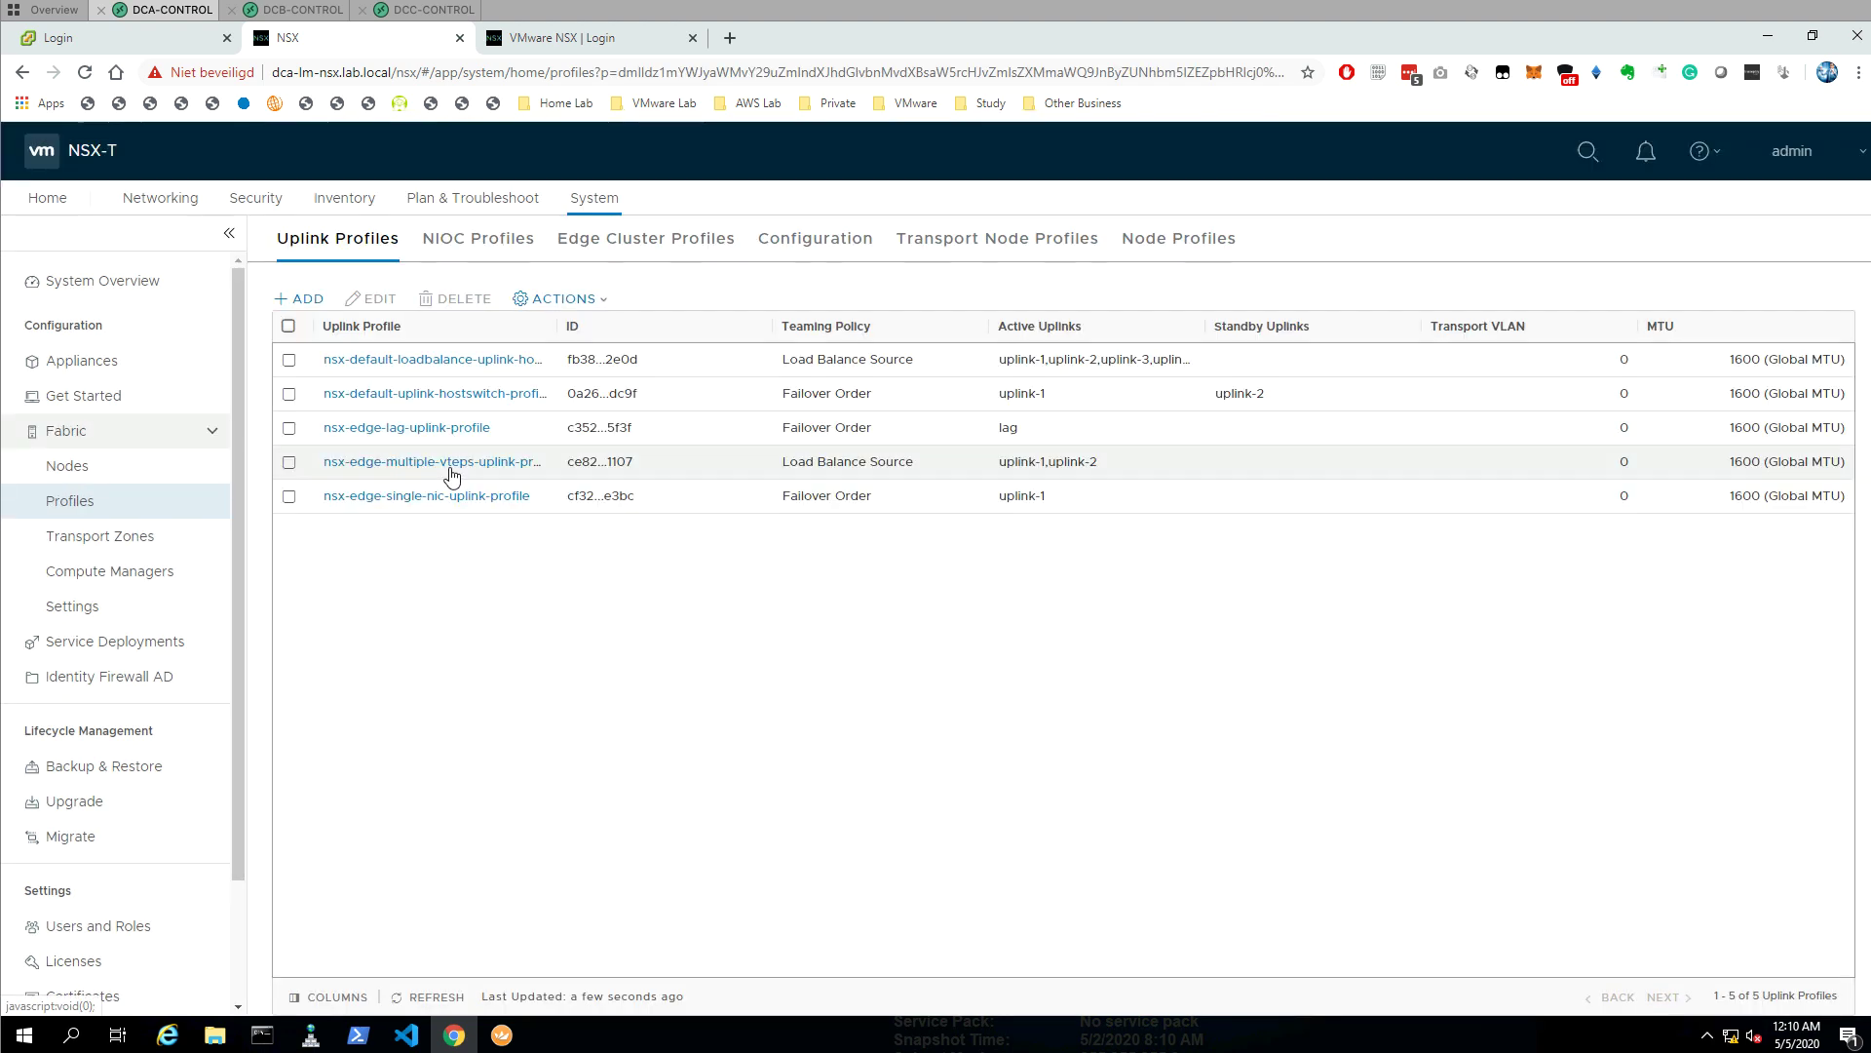
left_click(308, 299)
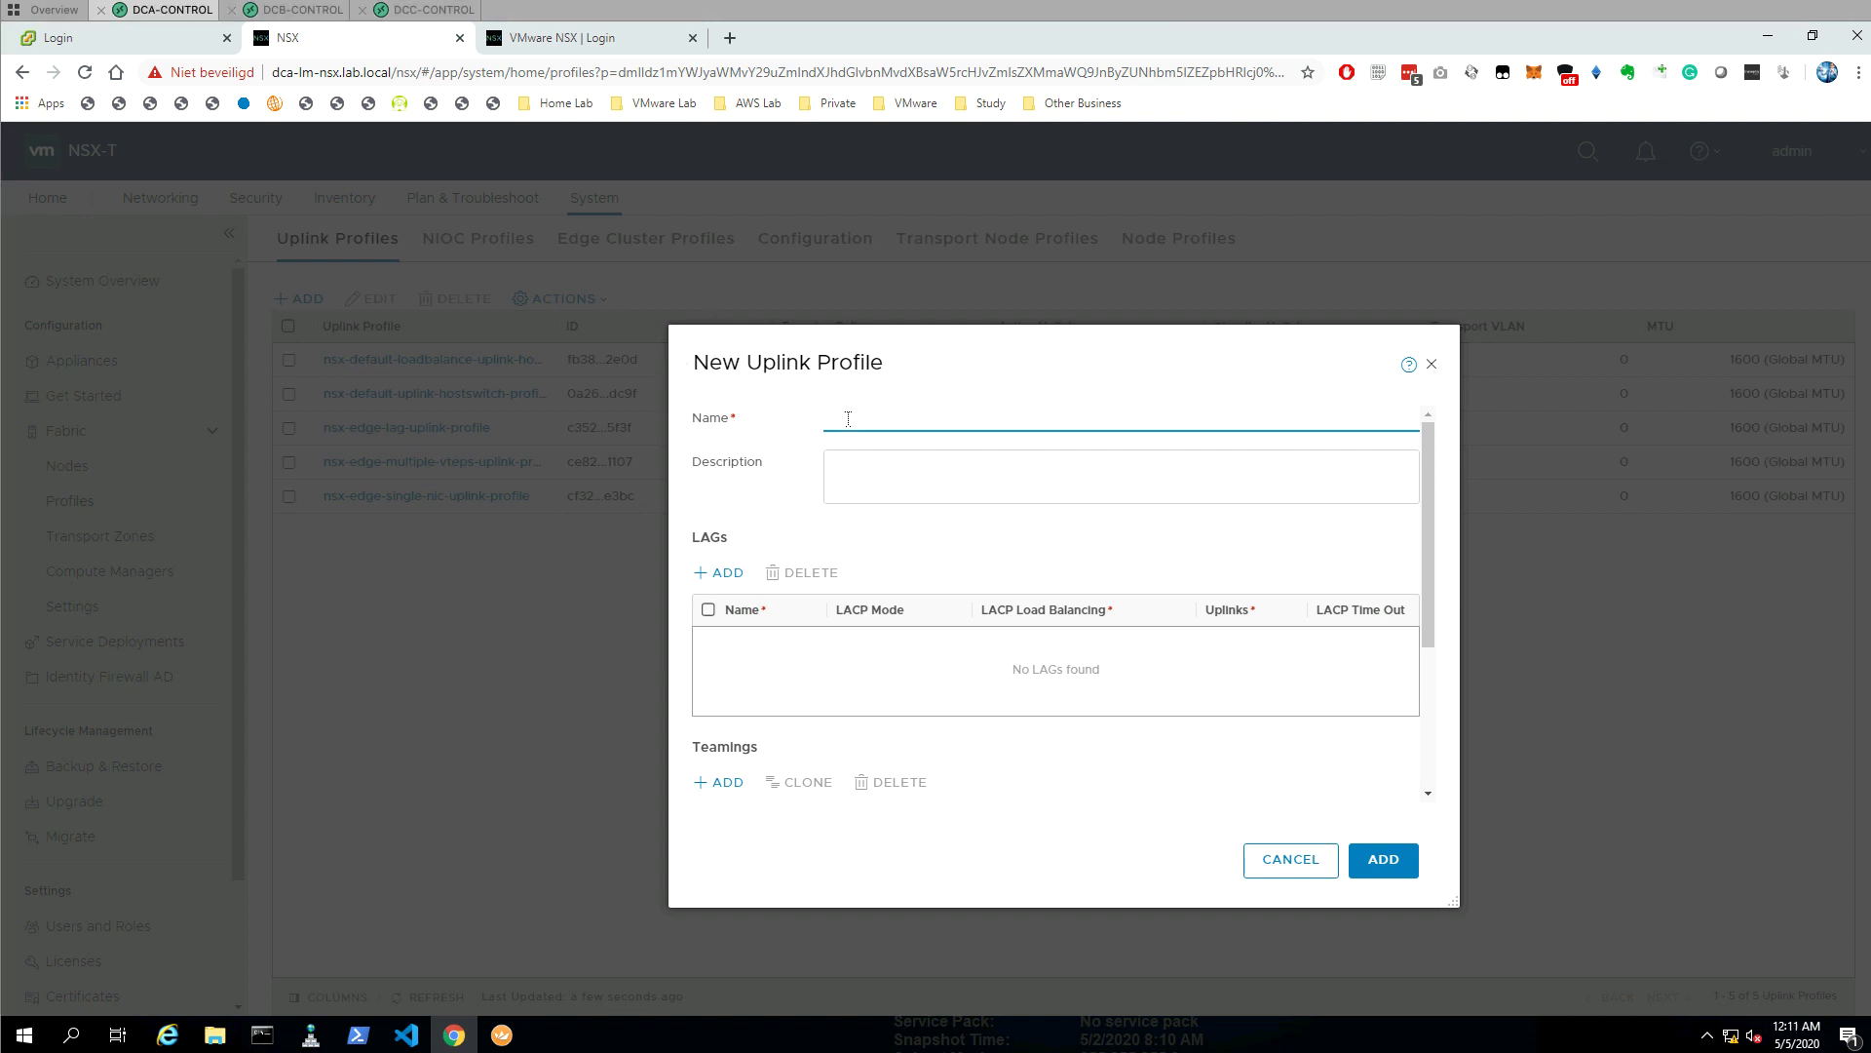
type("Up-EDGE")
- Set the default teaming's policy to Load Balance Source and add a further teaming entry to the profile
scroll(799, 583, "down", 2)
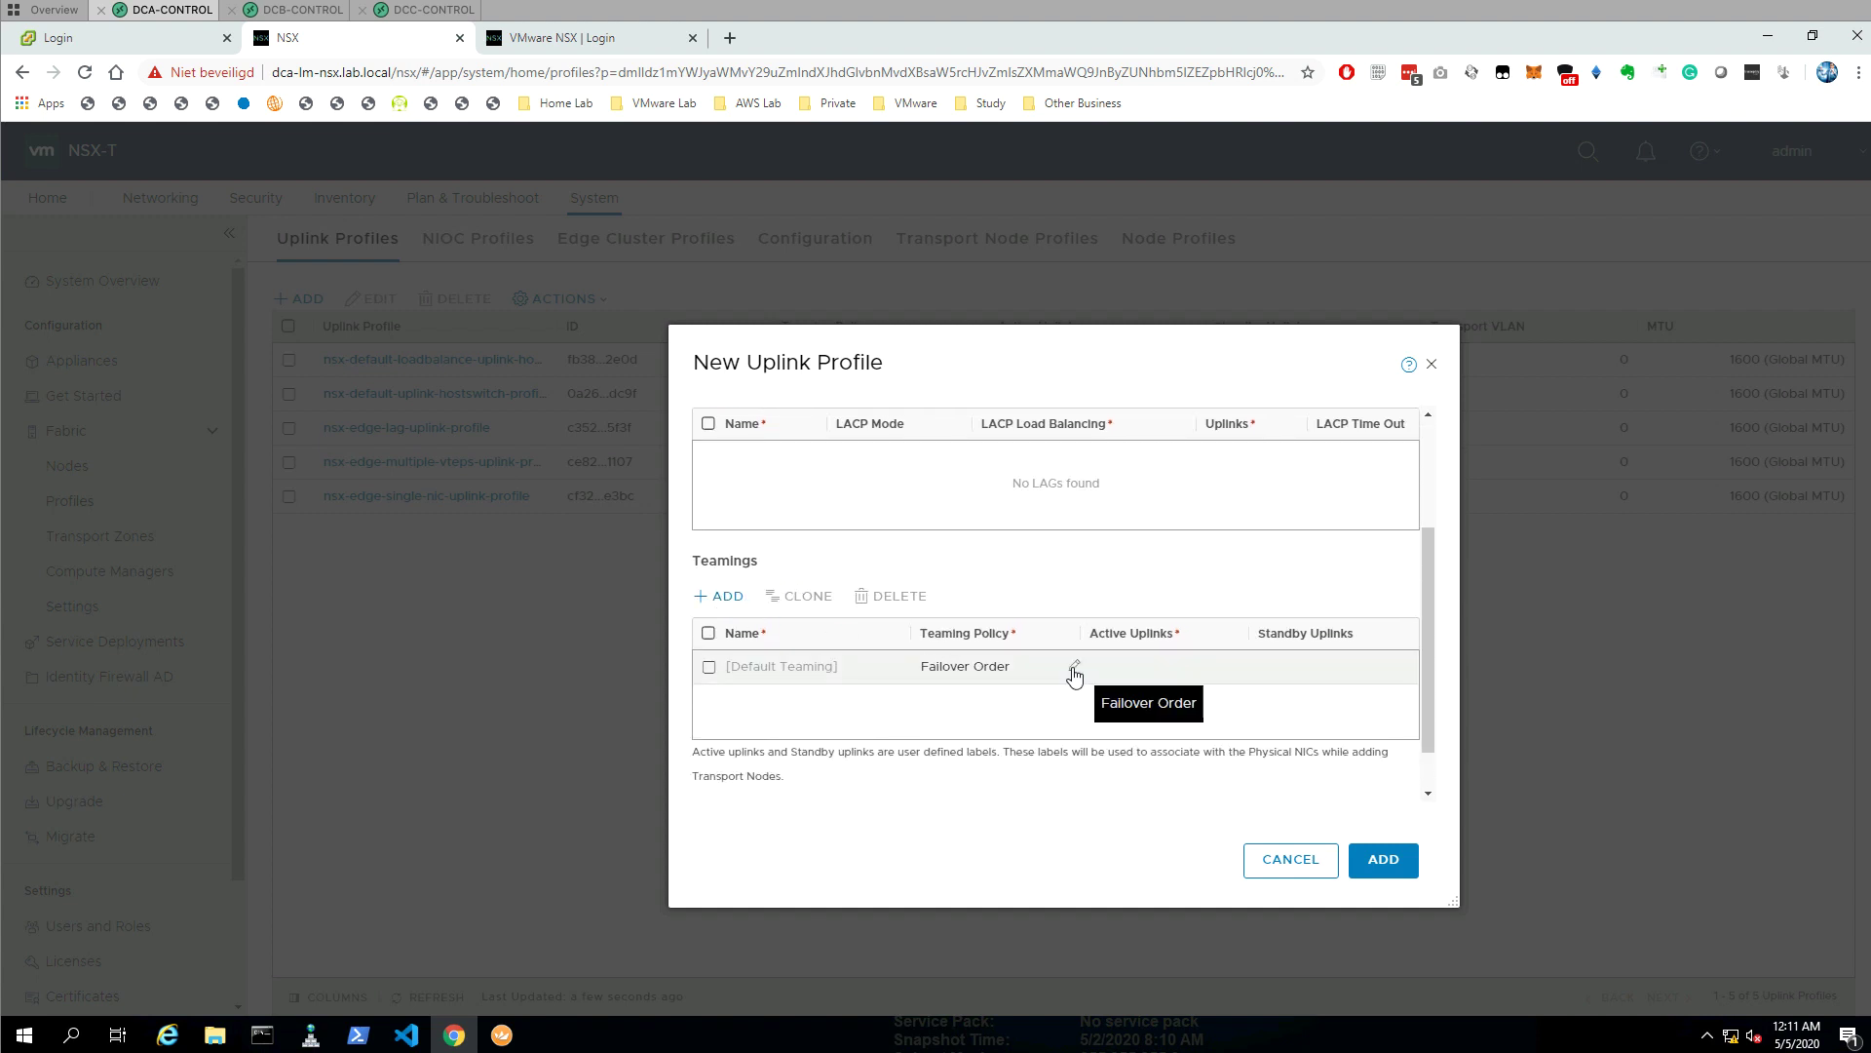
left_click(1074, 675)
left_click(1028, 669)
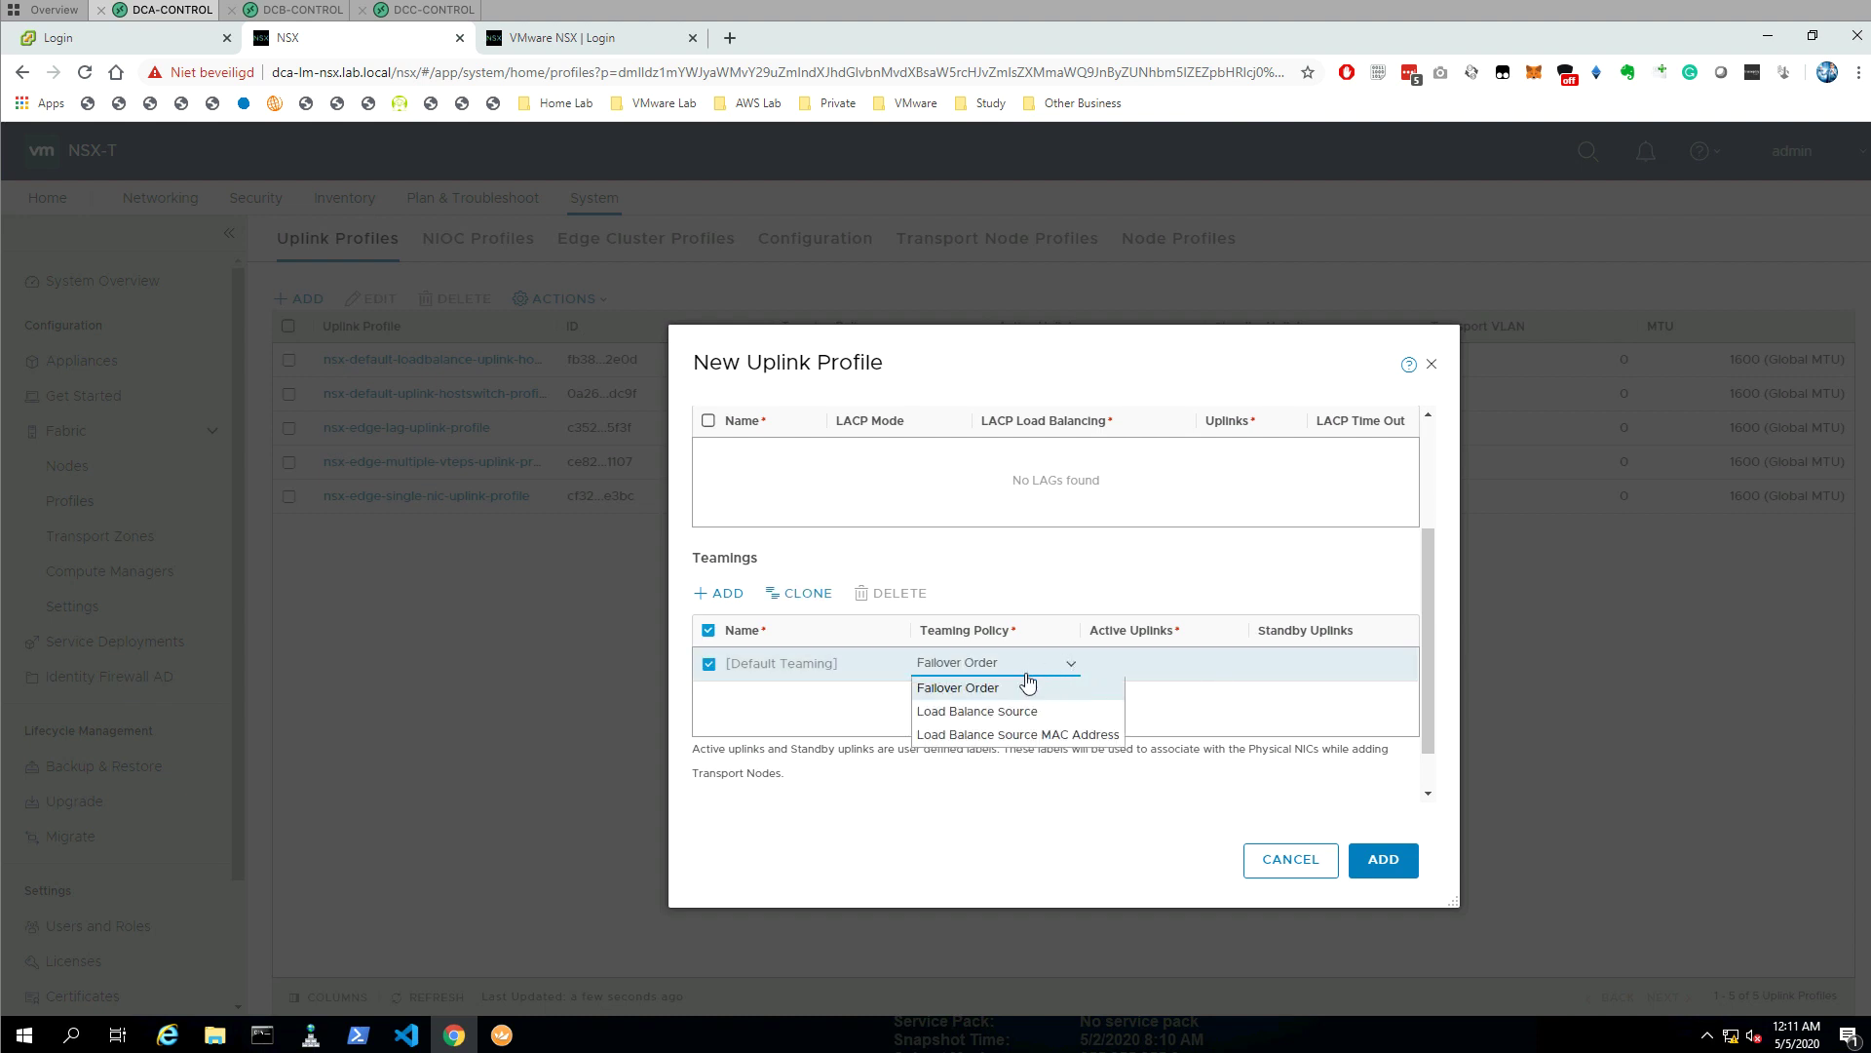
left_click(985, 711)
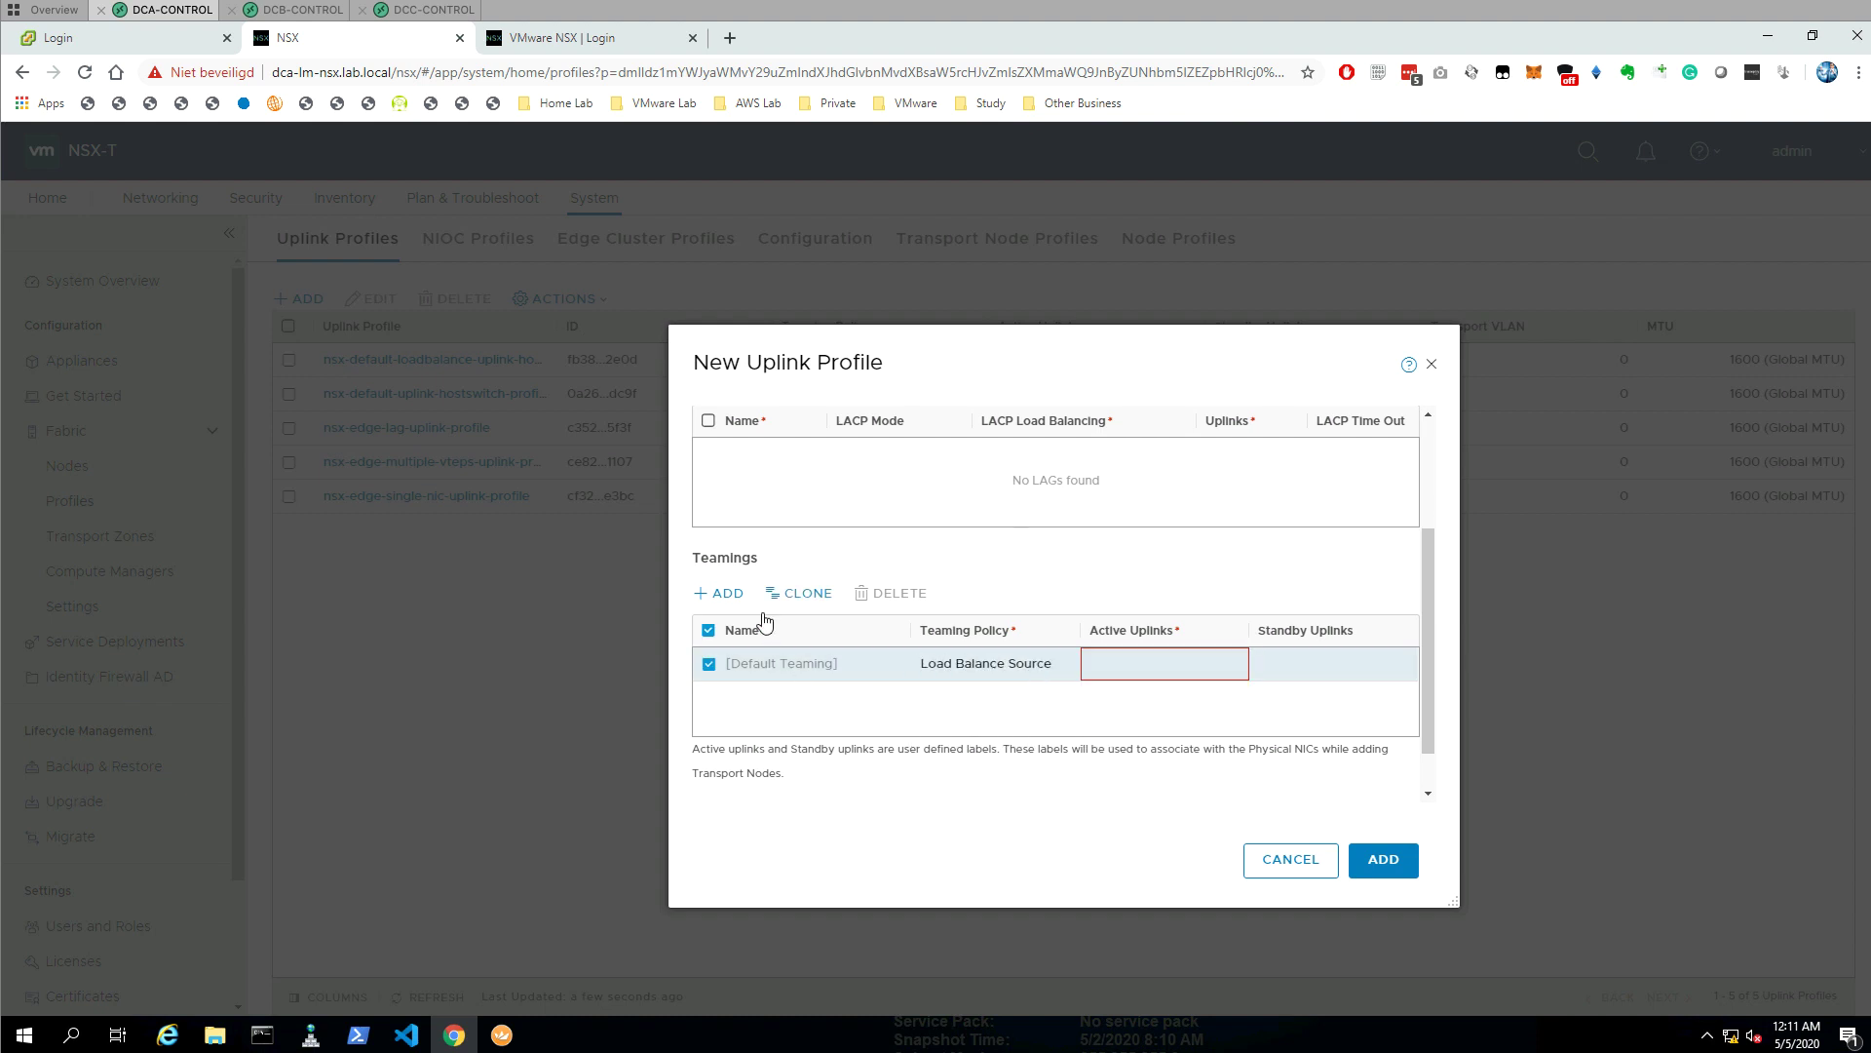
left_click(722, 594)
left_click(761, 709)
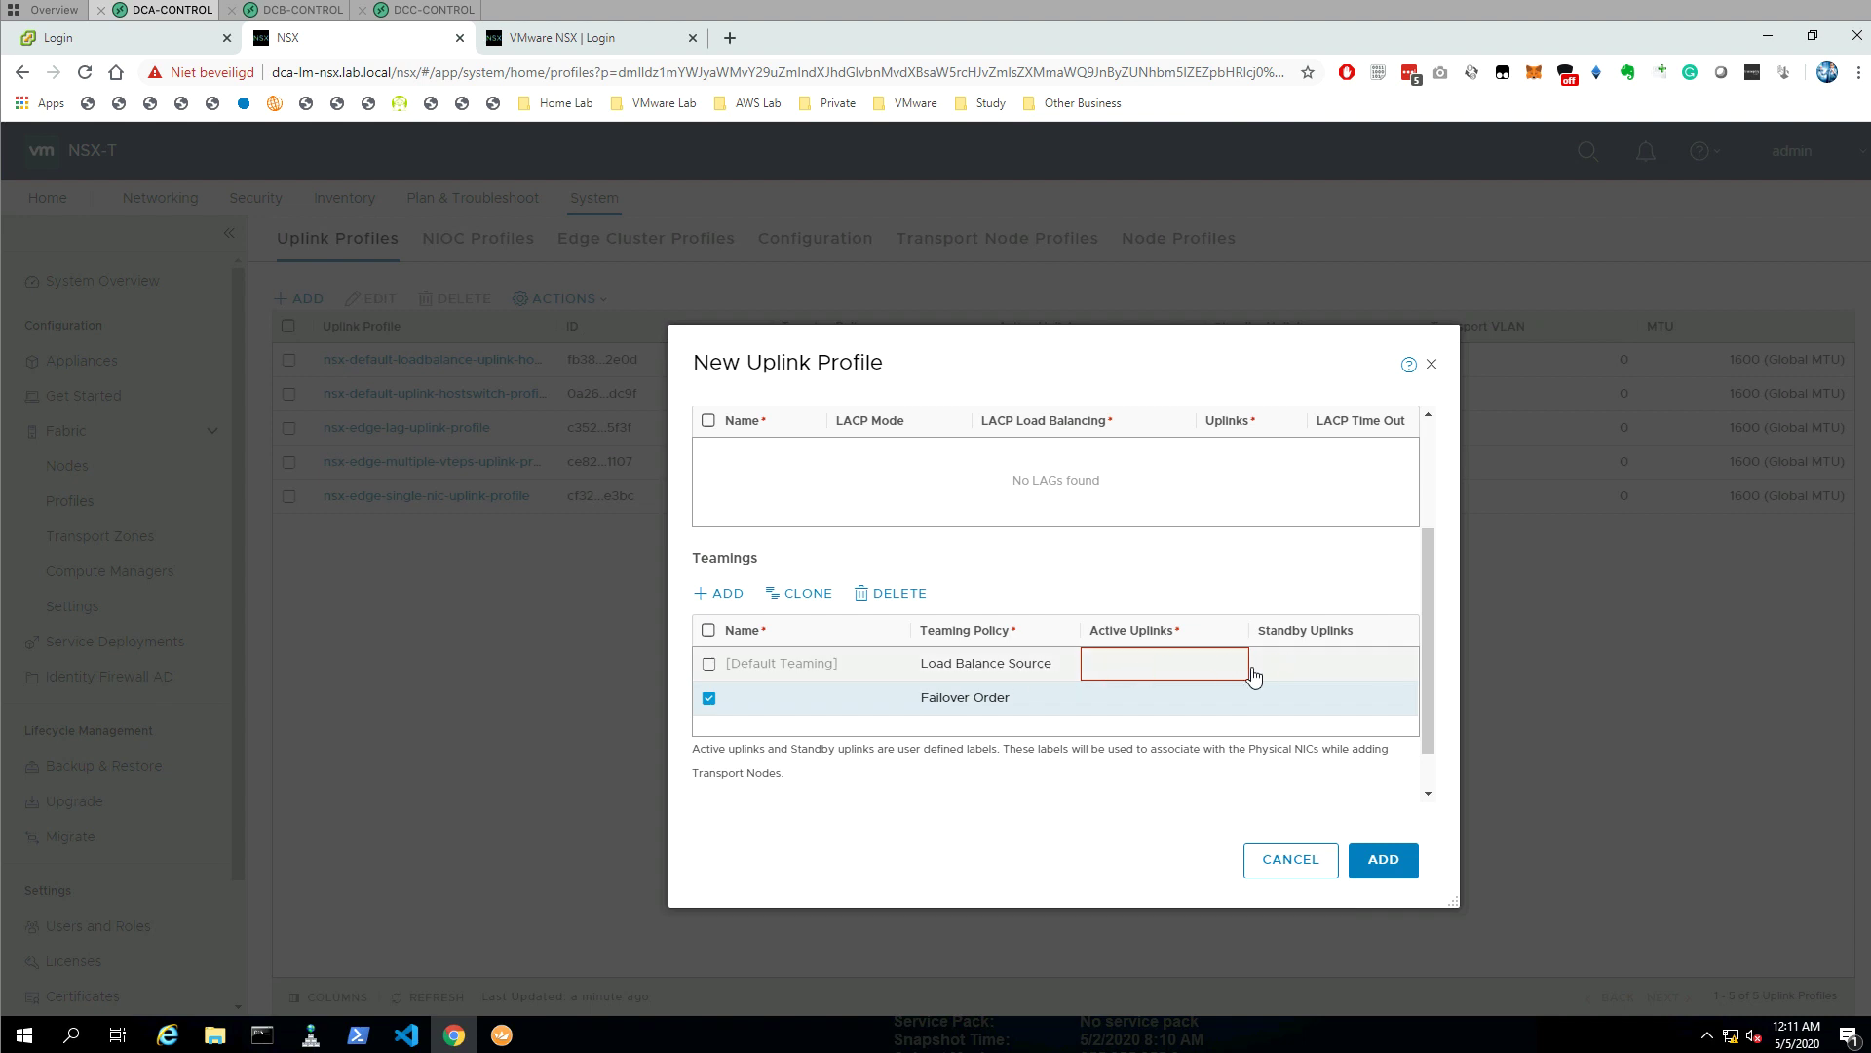
- Set the default teaming's active uplinks to E-UP-01,E-UP-02
left_click(1220, 668)
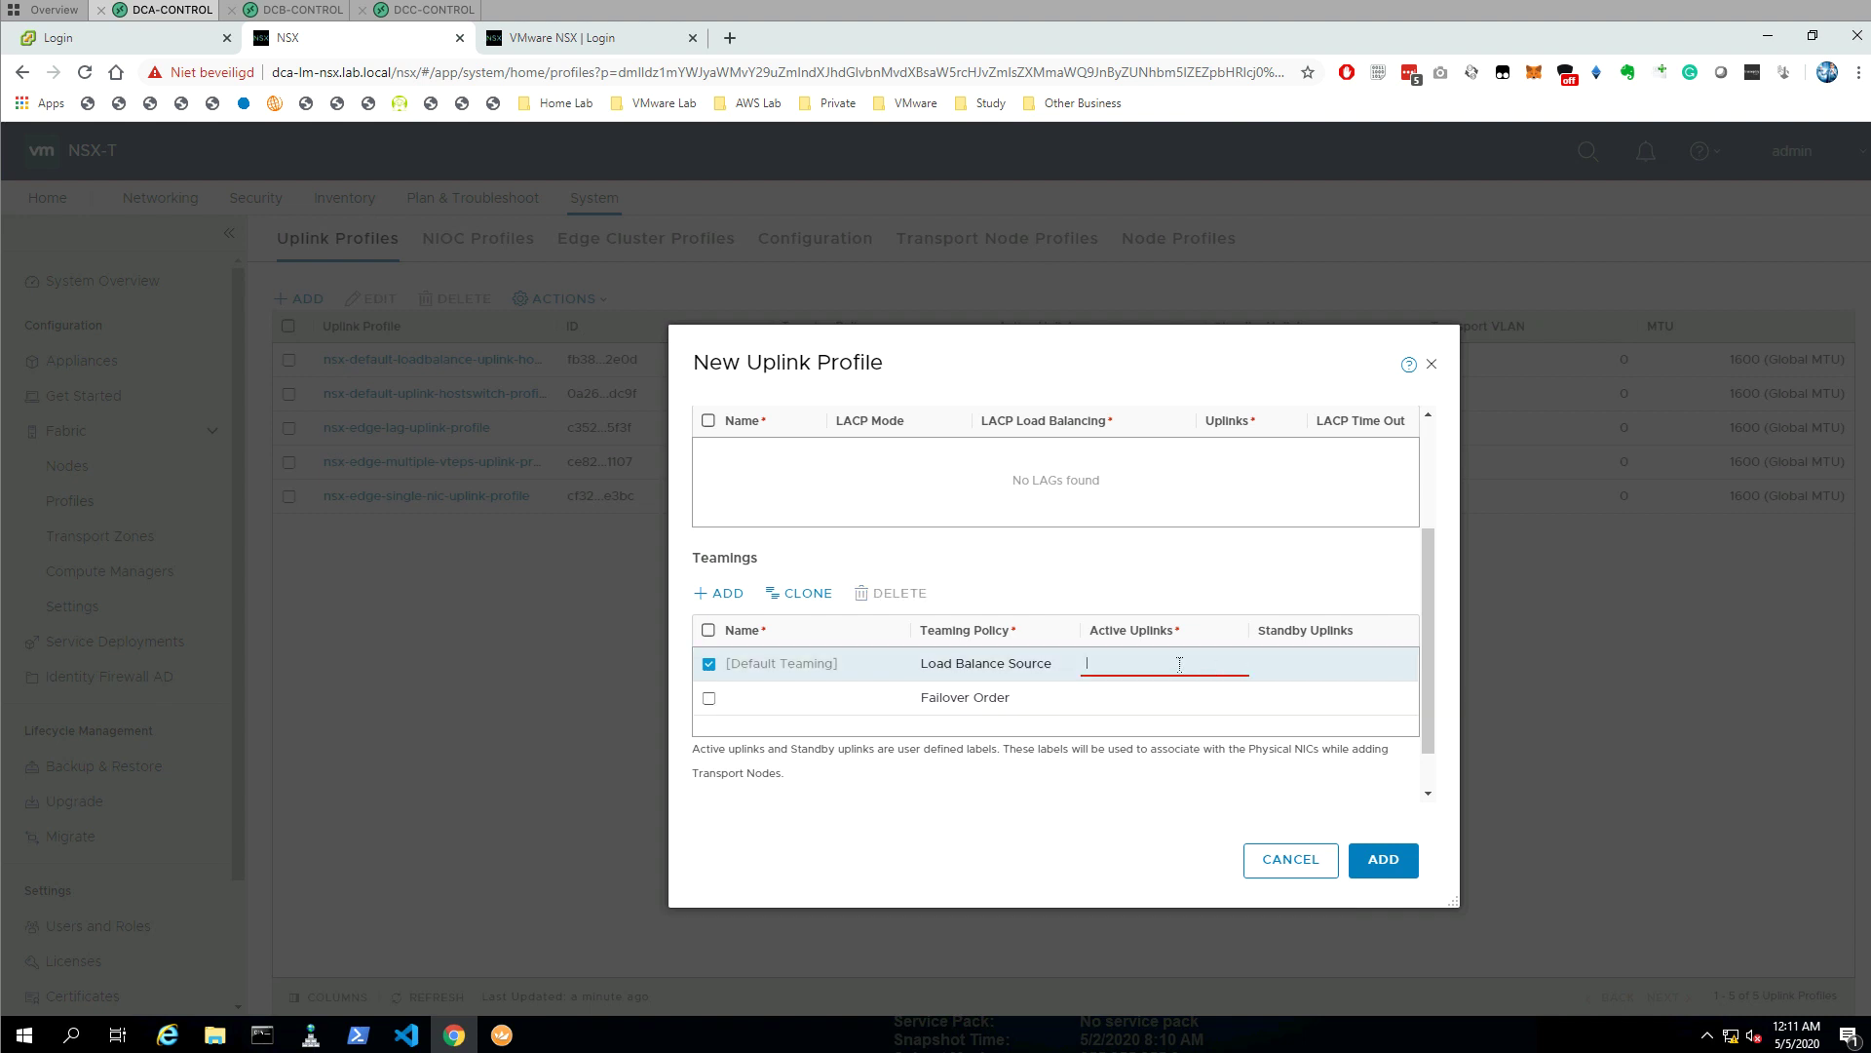
scroll(1179, 665, "up", 2)
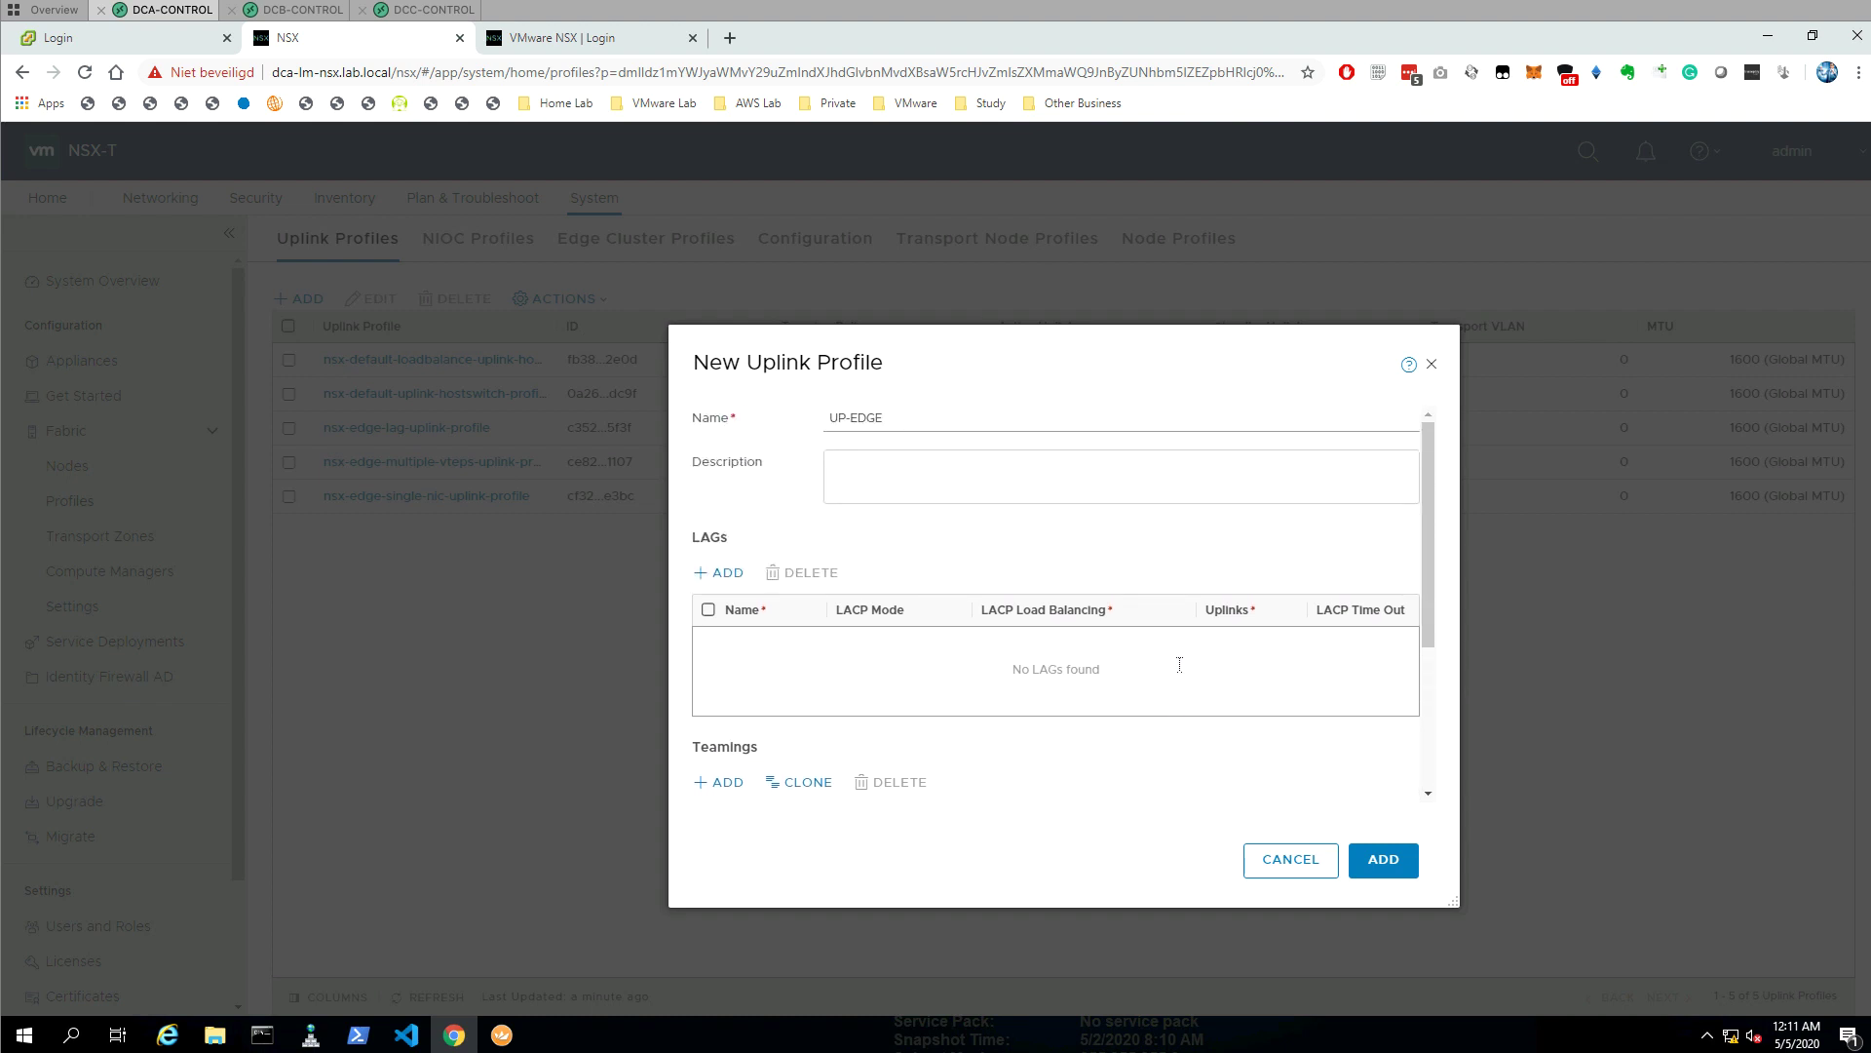
scroll(1180, 665, "down", 2)
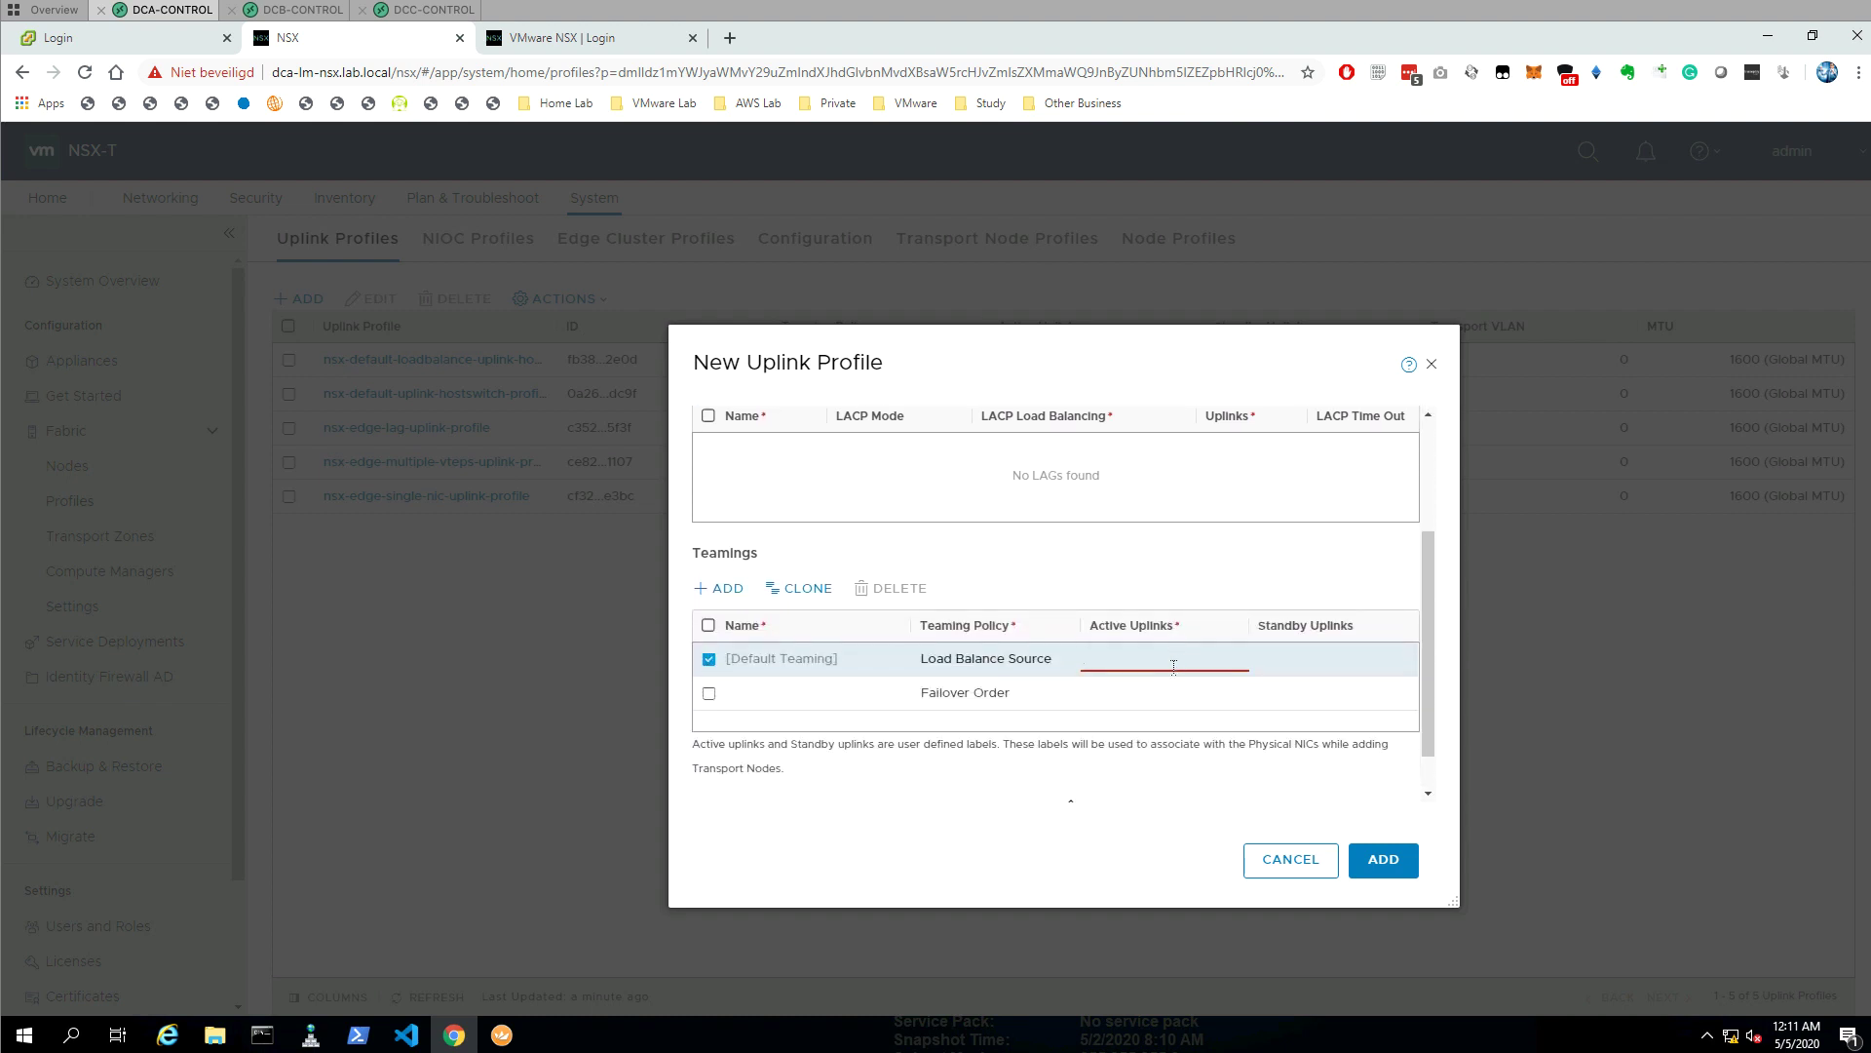
type("E-")
type("UP")
type("-01")
key("BackSpace")
key("BackSpace")
type("1")
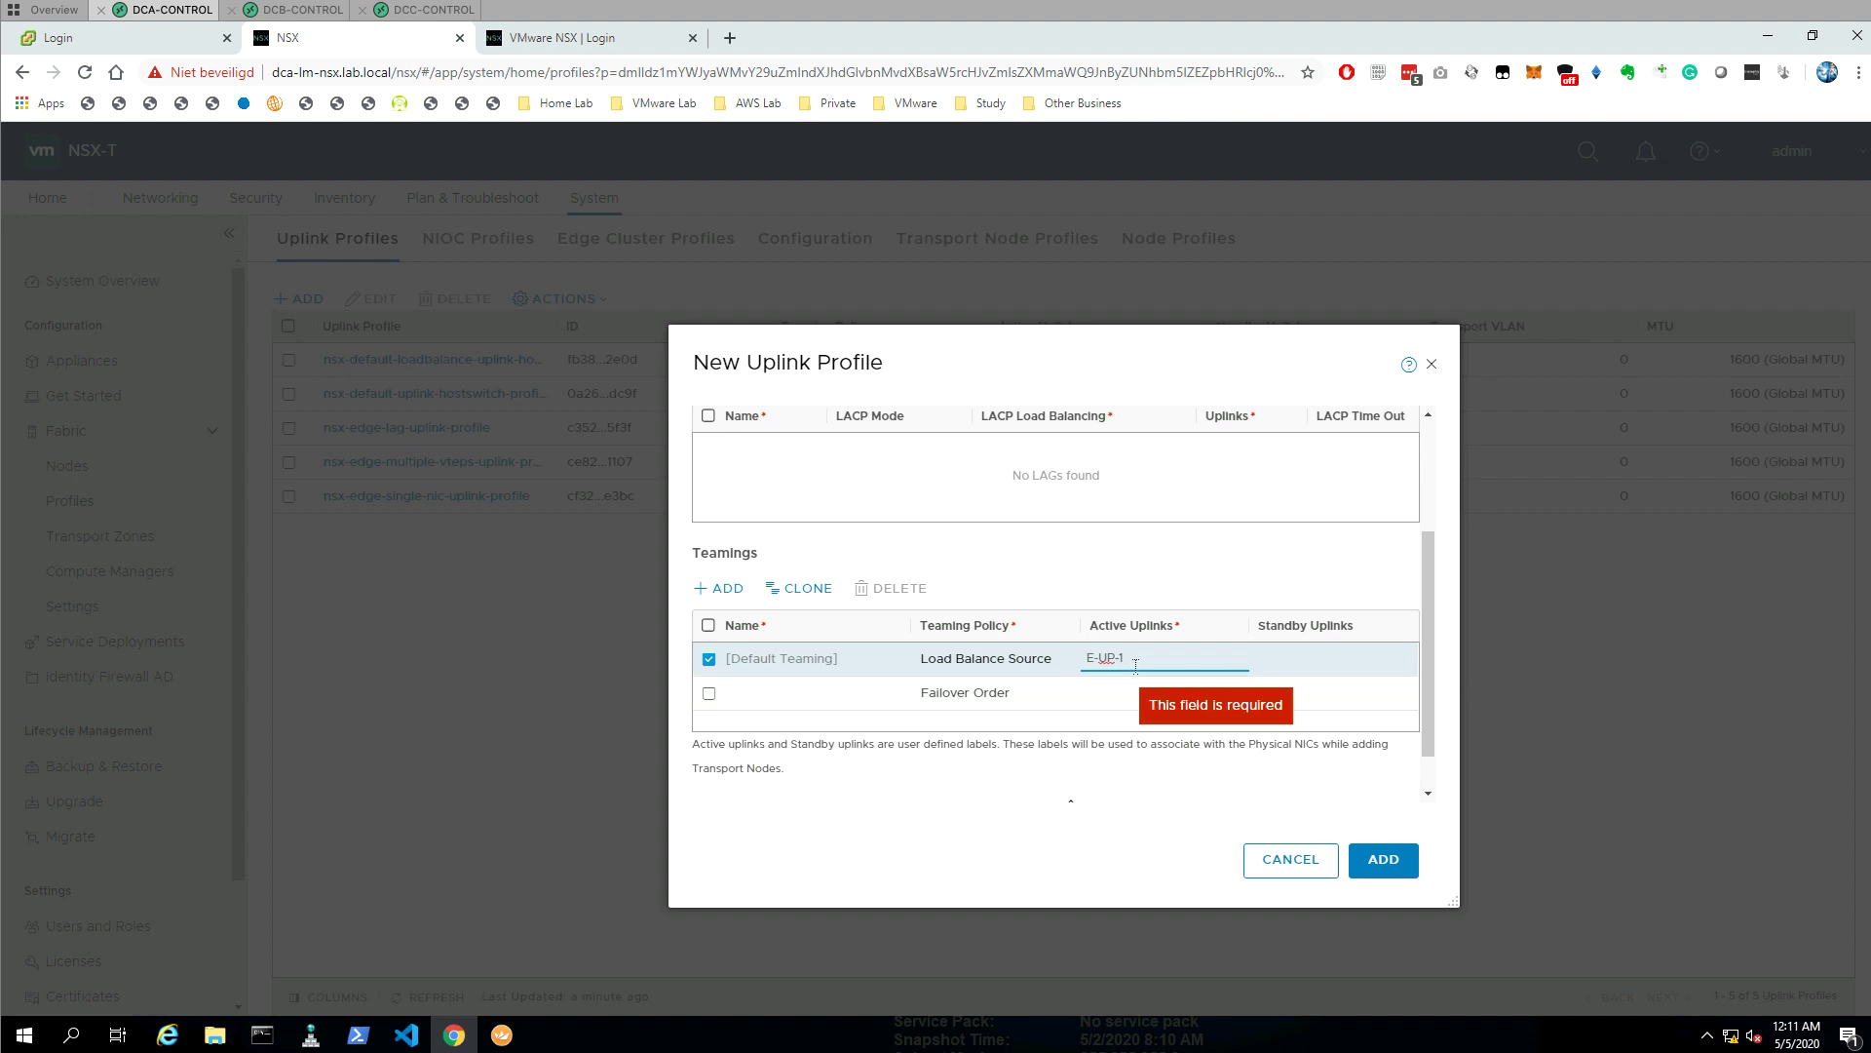
type(",E-UP")
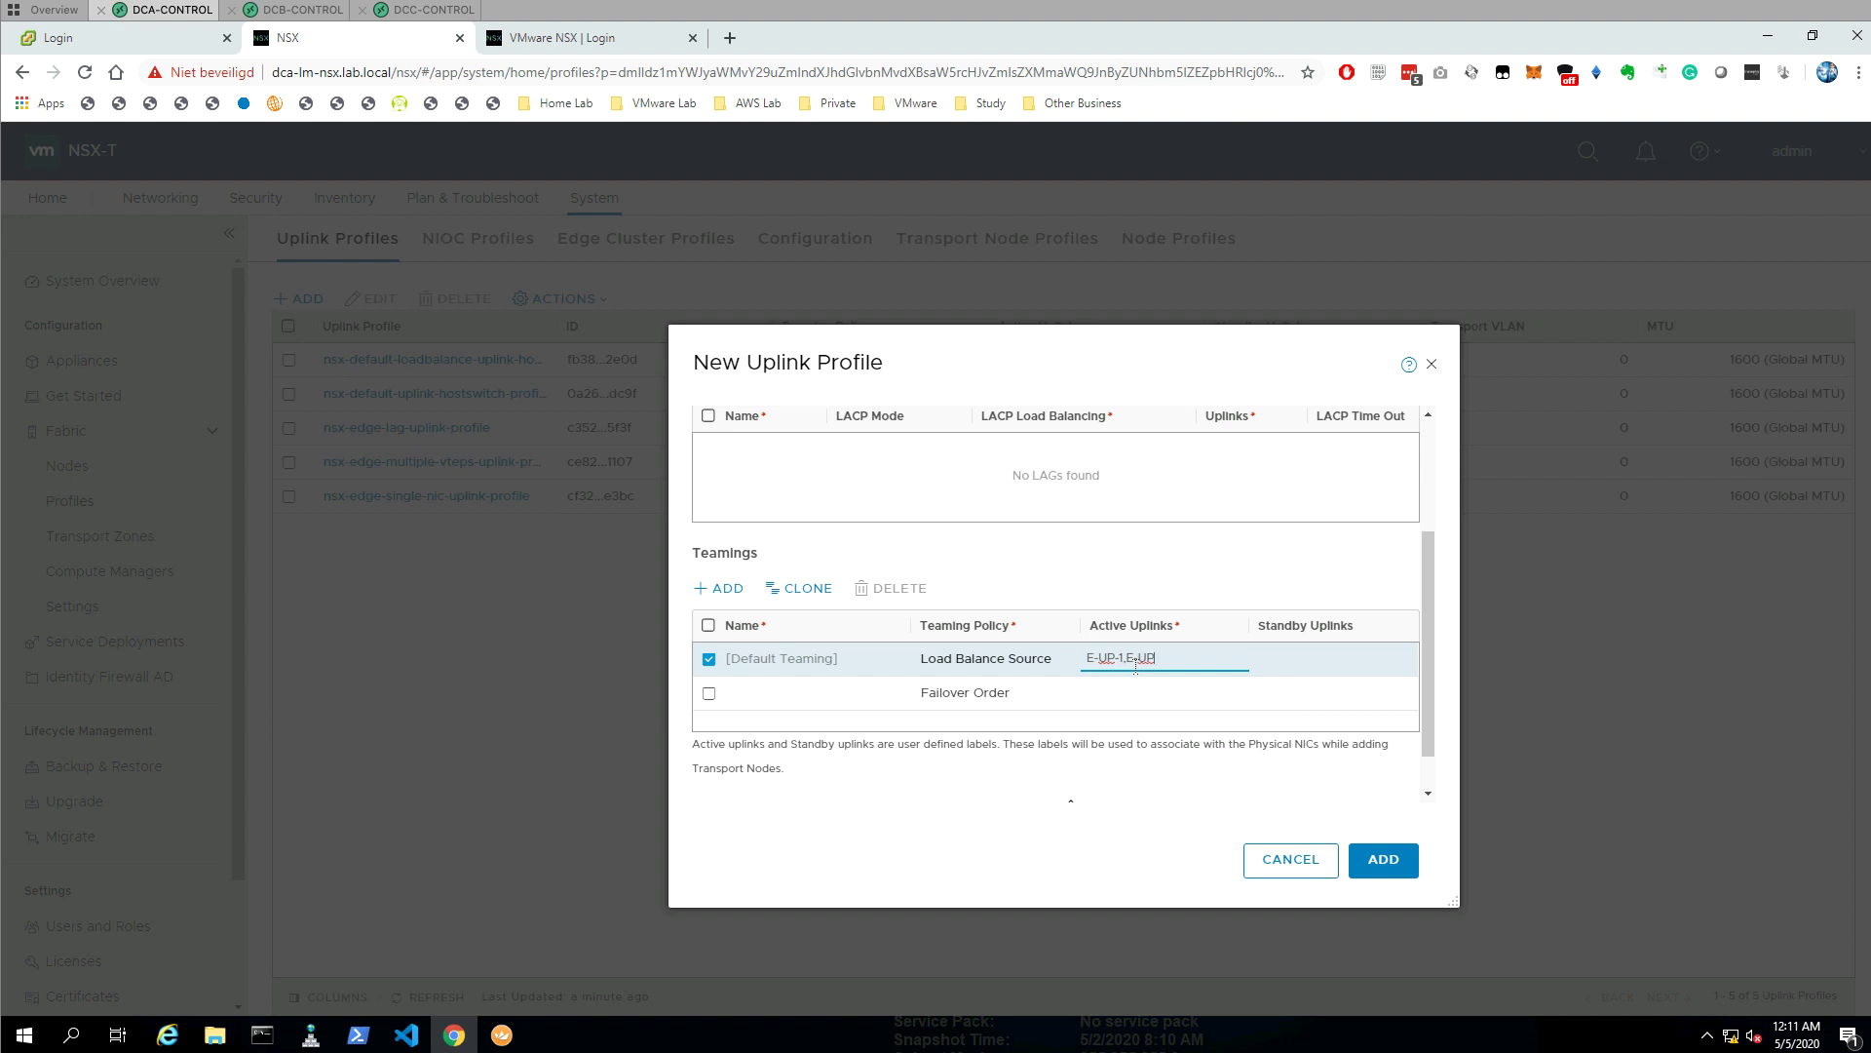
type("-0")
type("02")
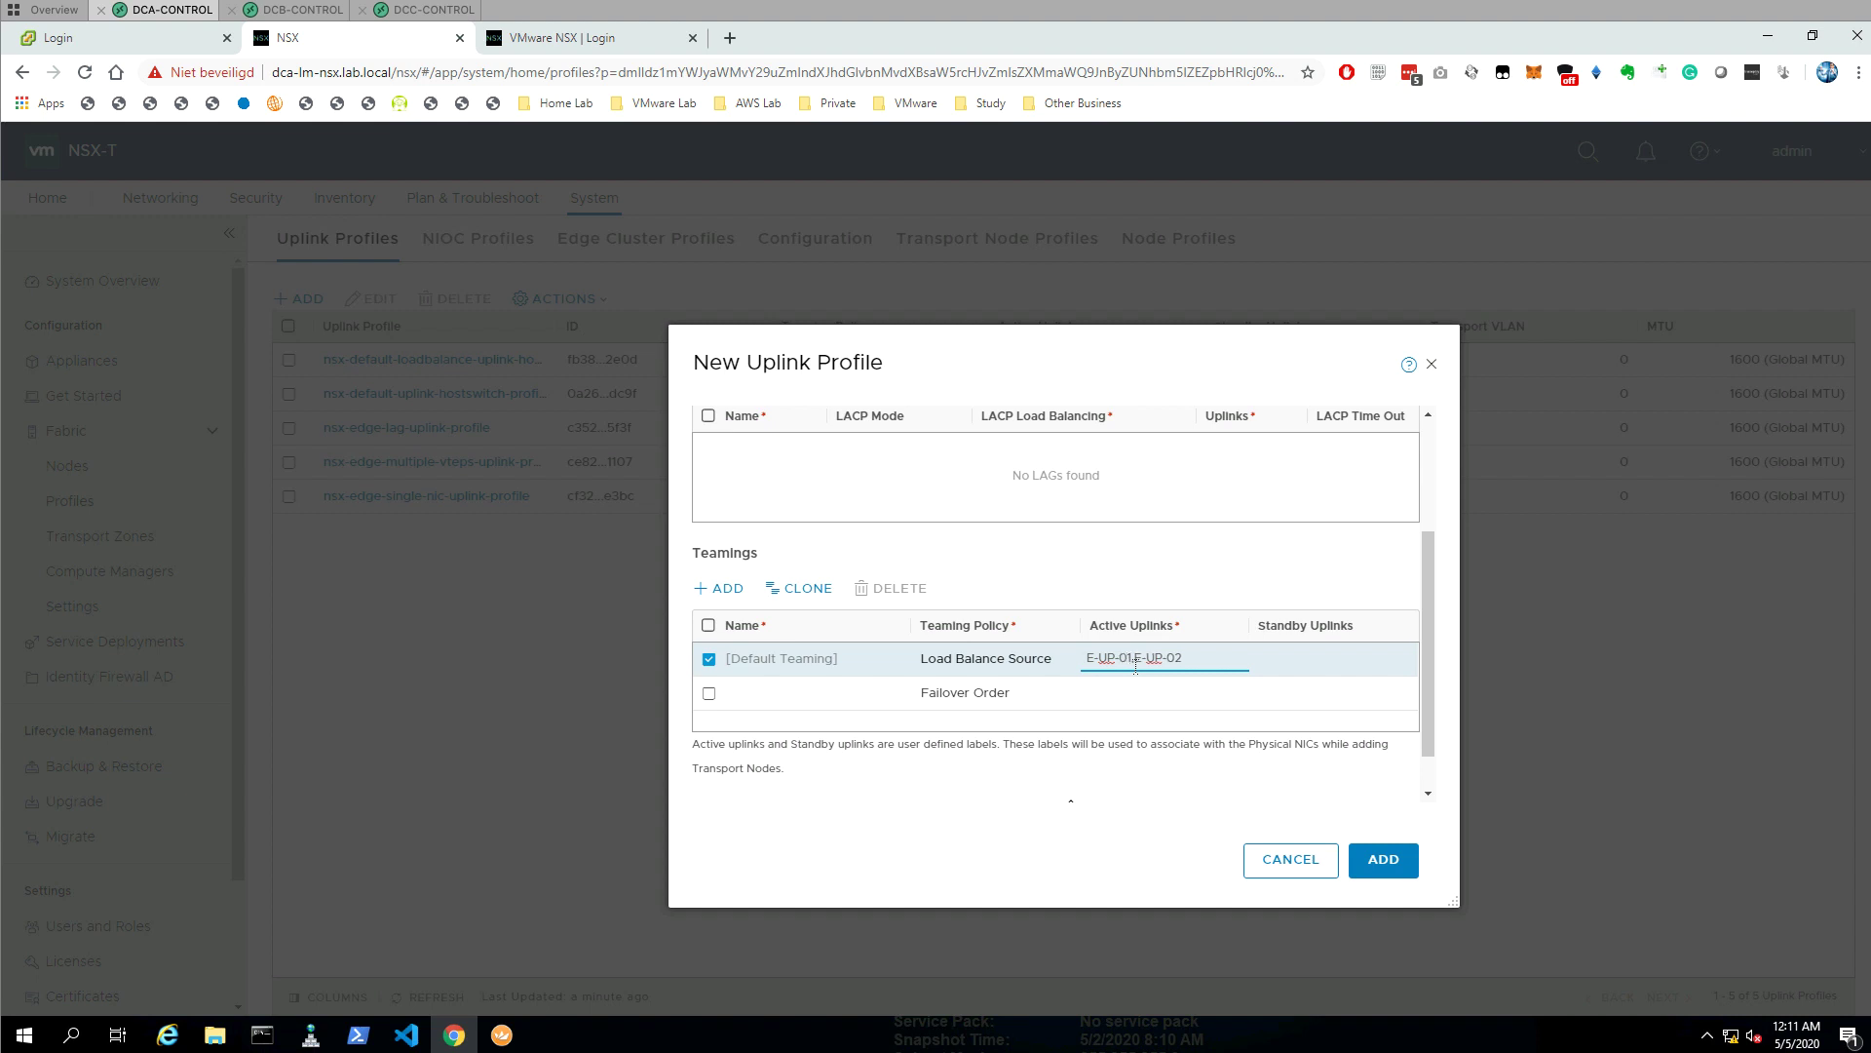
- Name the added Failover Order teaming E-UP-01 and assign E-UP-01 as its active uplink
left_click(862, 694)
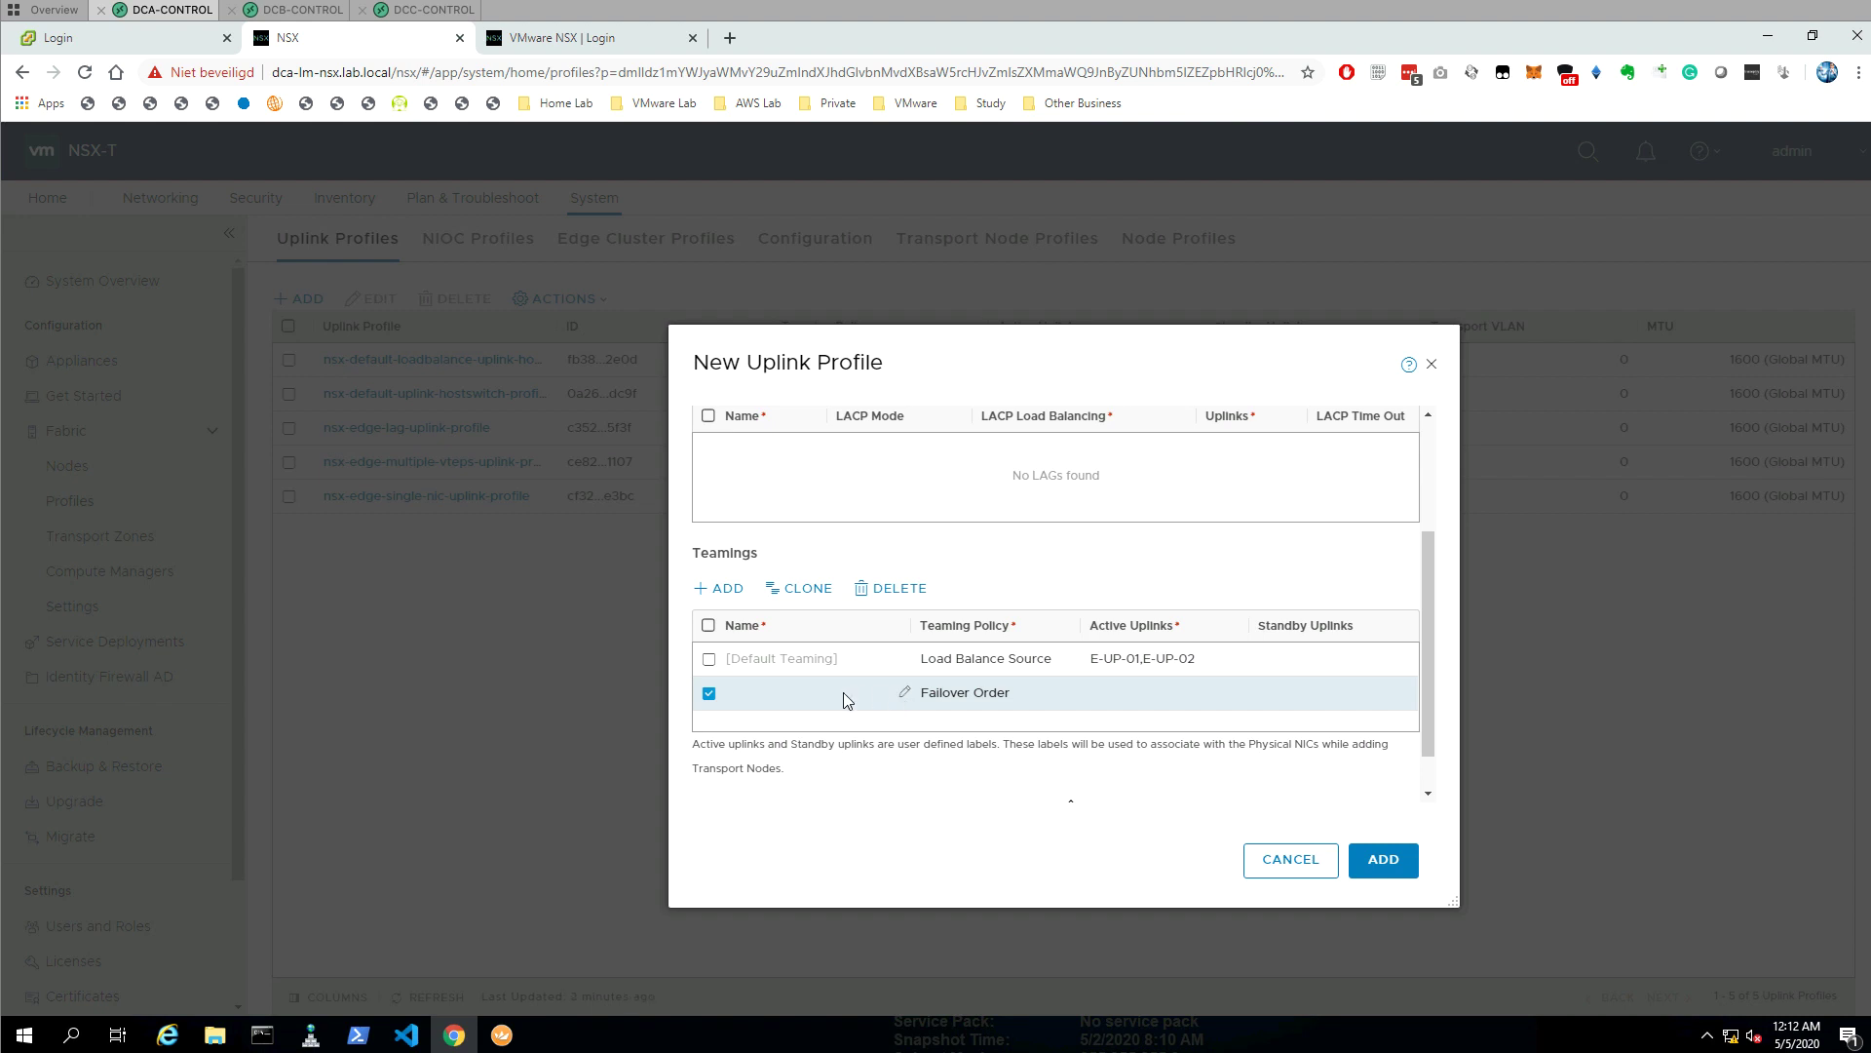
scroll(906, 700, "down", 1)
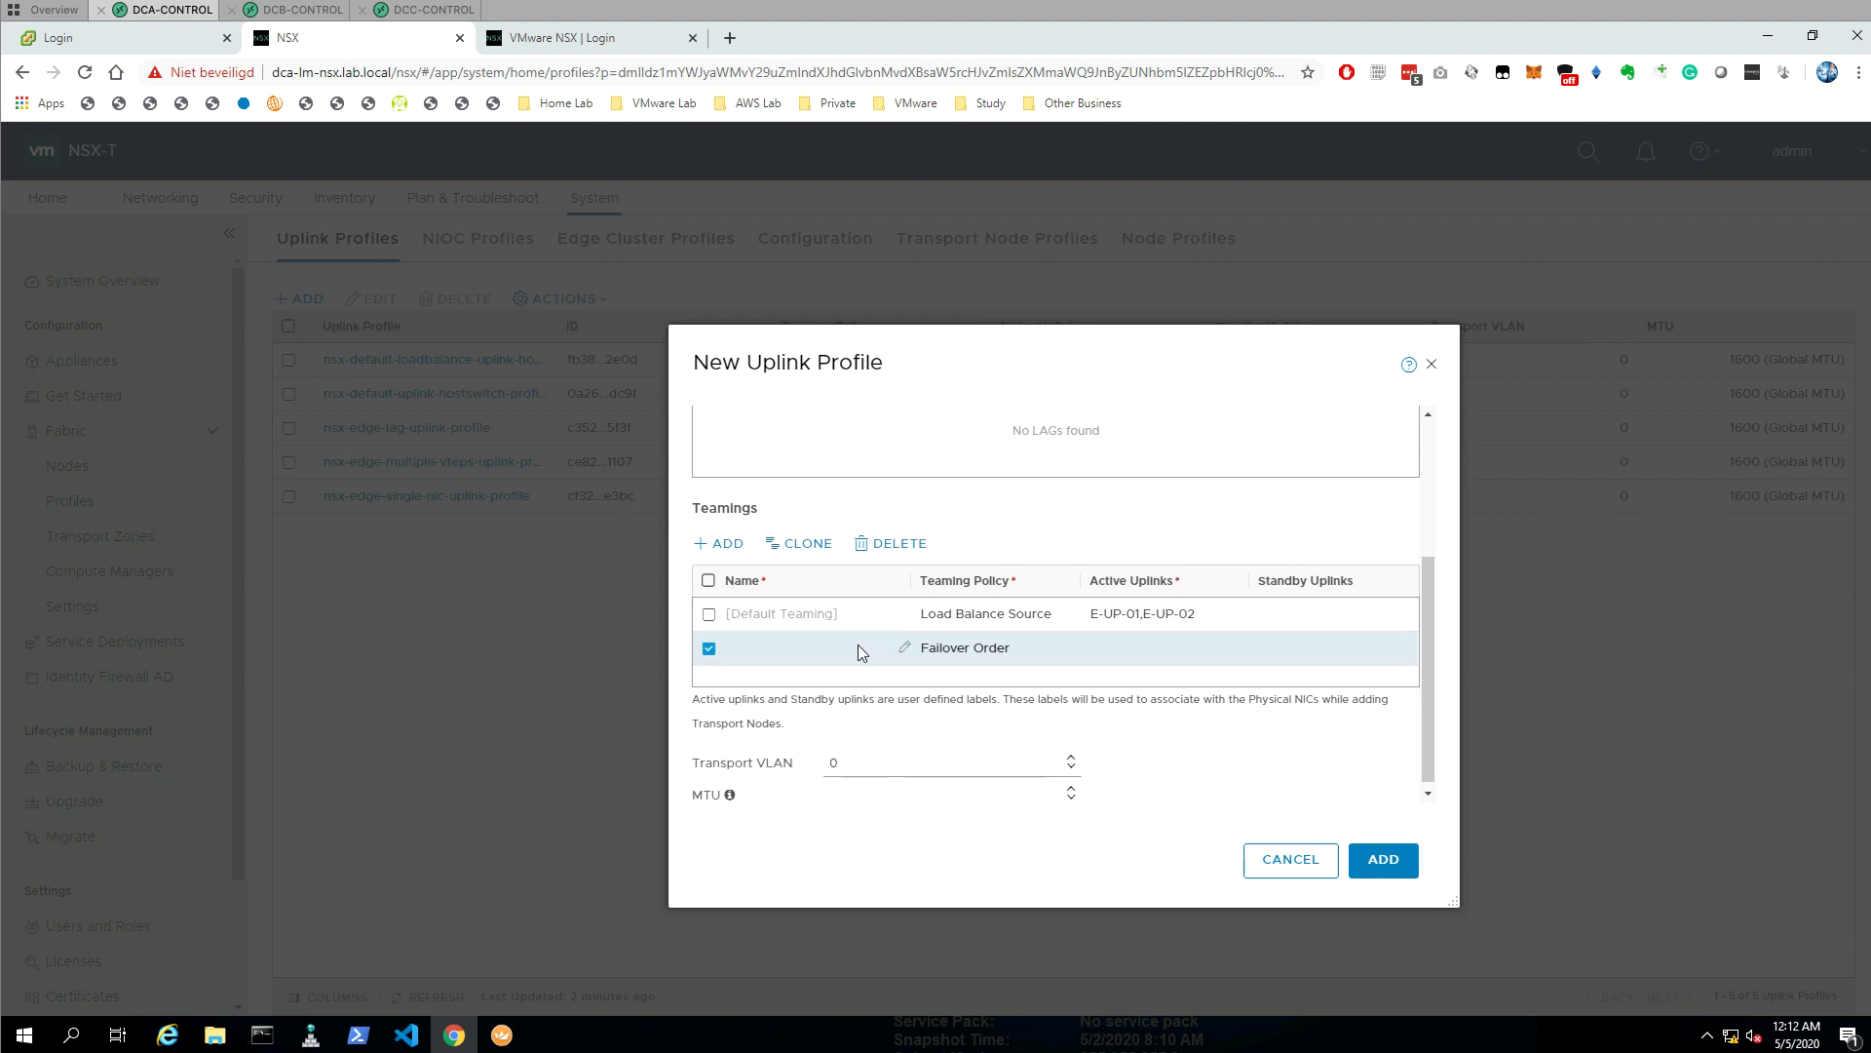
left_click(904, 646)
type("E-UP-01")
left_click(1245, 650)
type("E-UP-01")
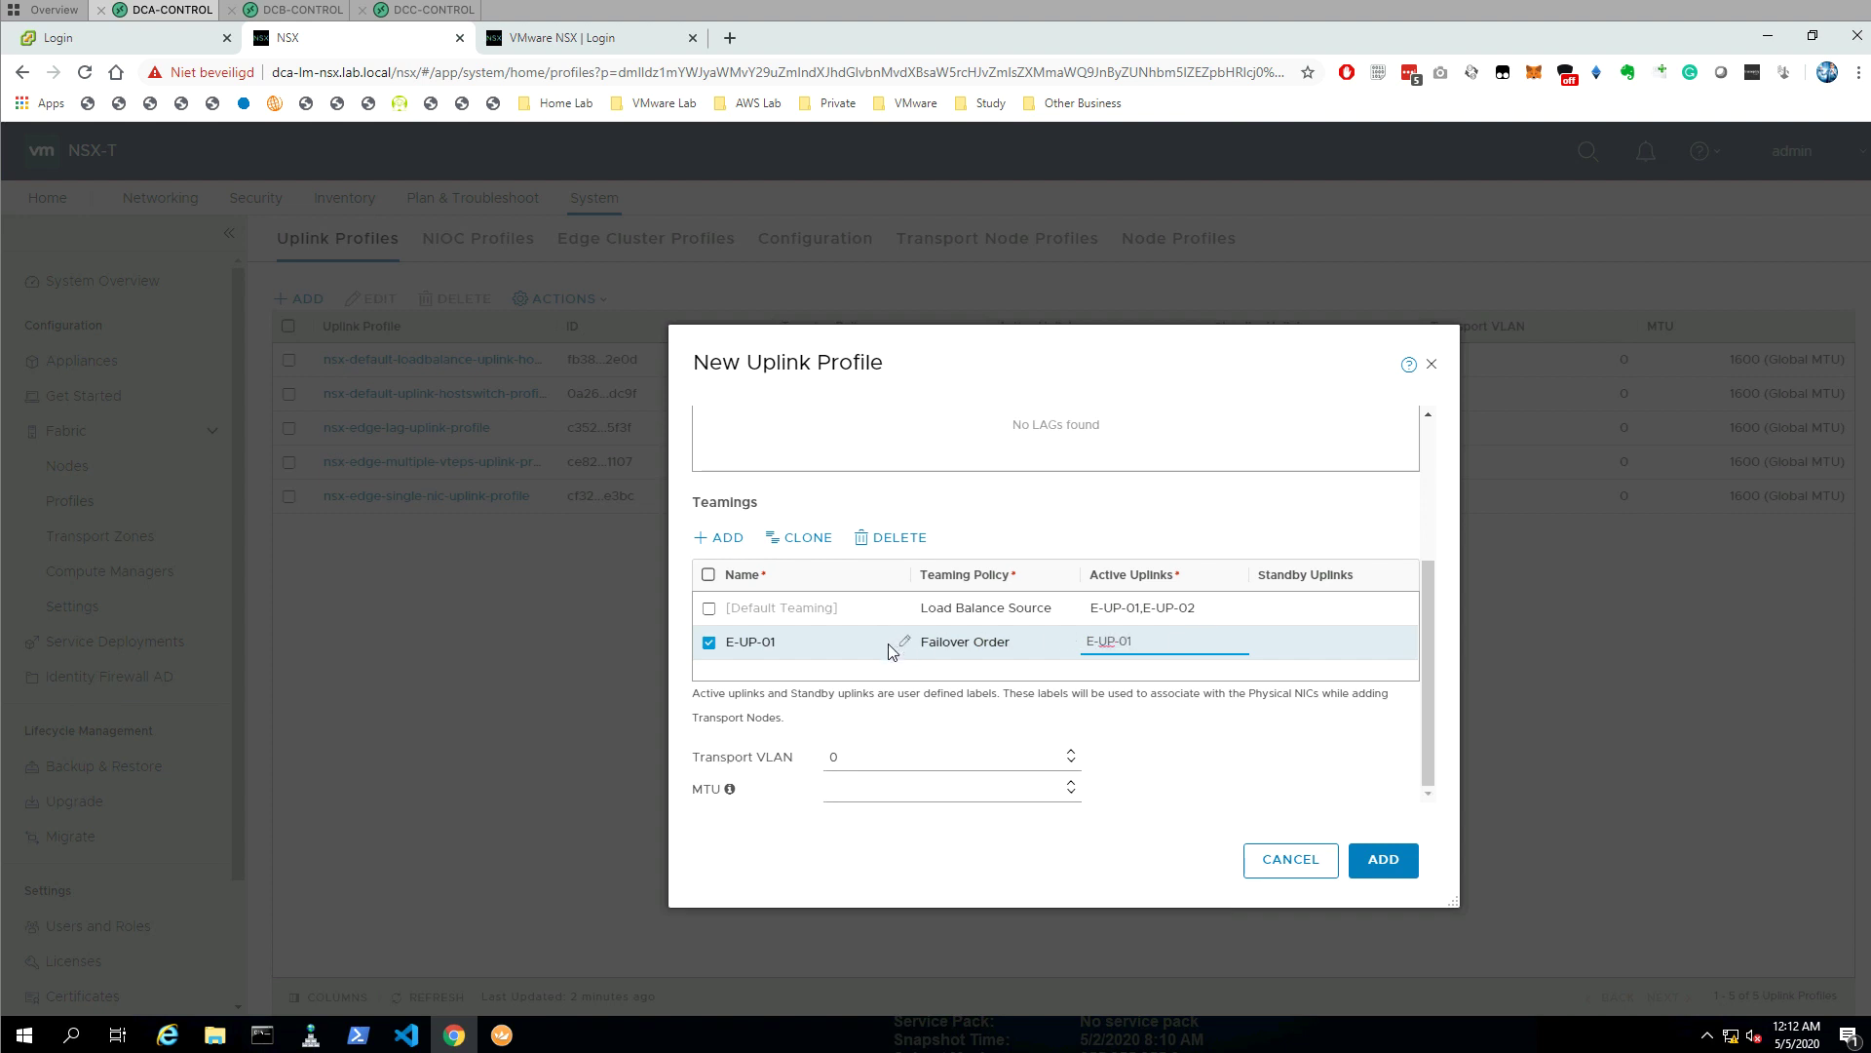
left_click(1197, 663)
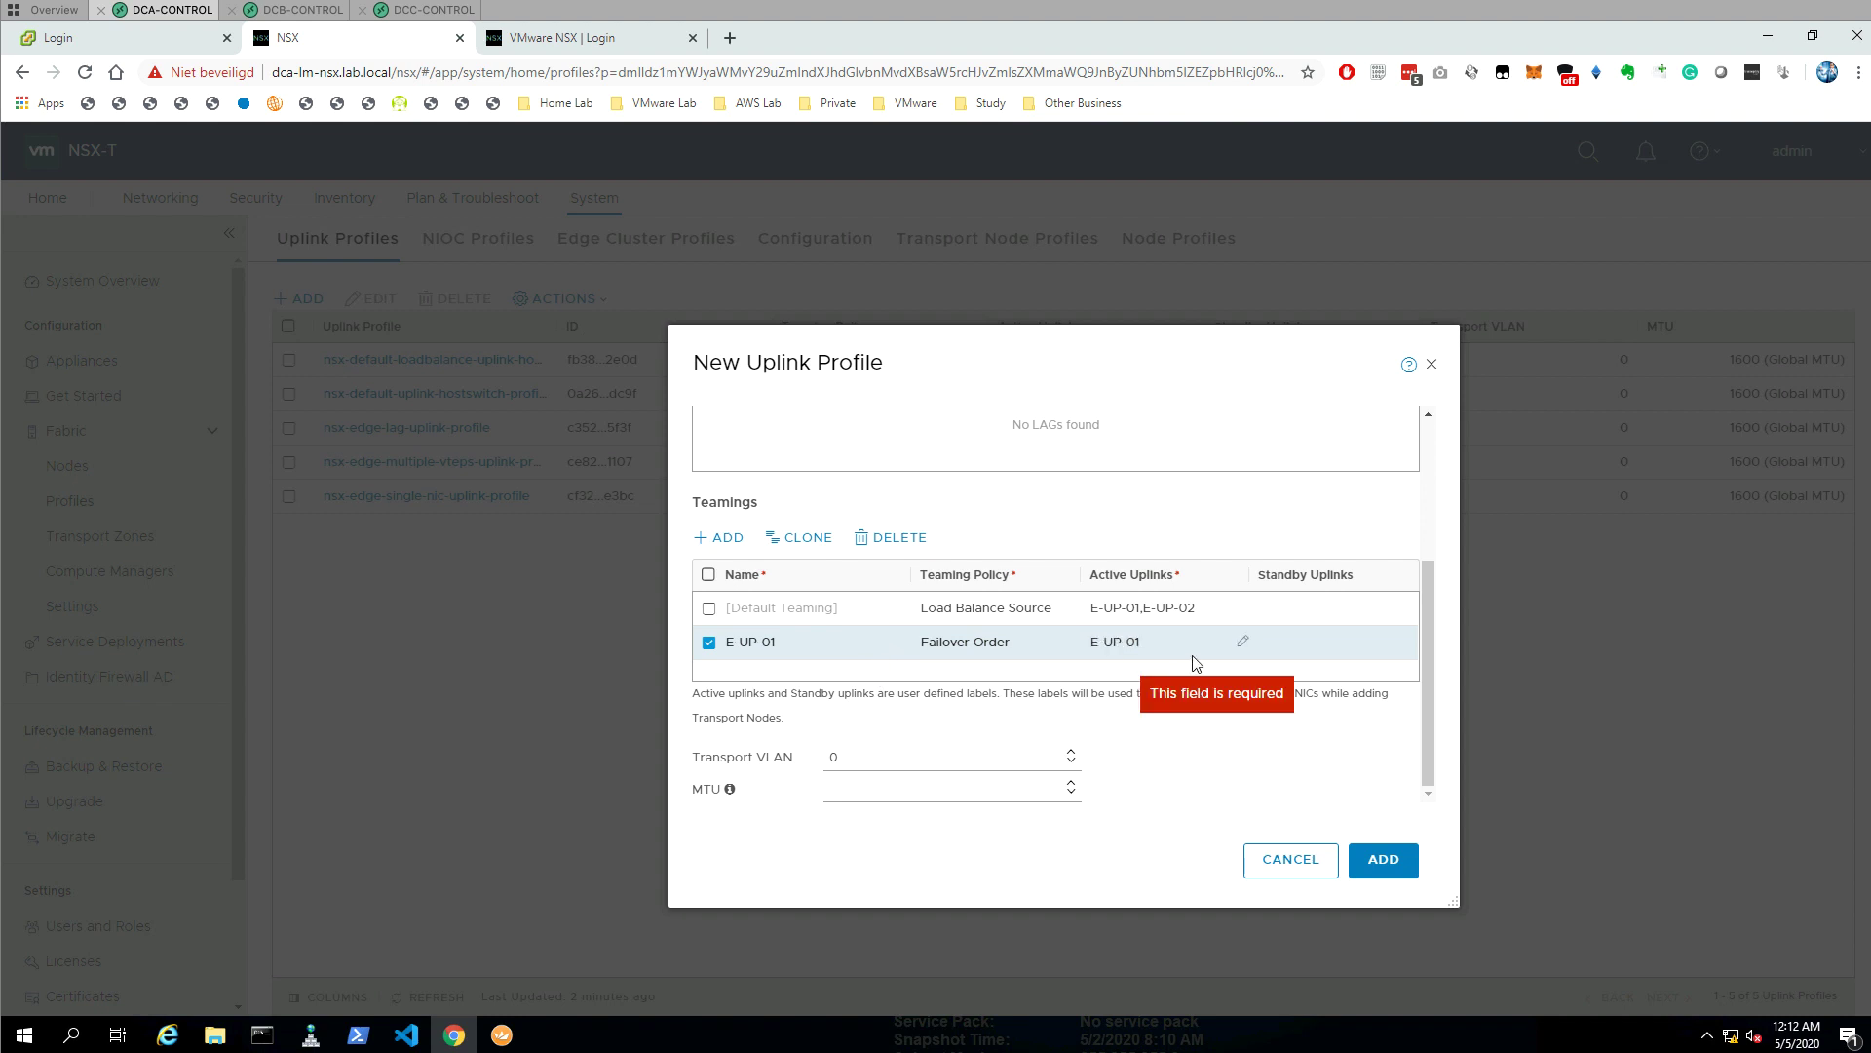
- Add another Failover Order teaming named E-UP-02 with E-UP-02 as its active uplink
left_click(727, 537)
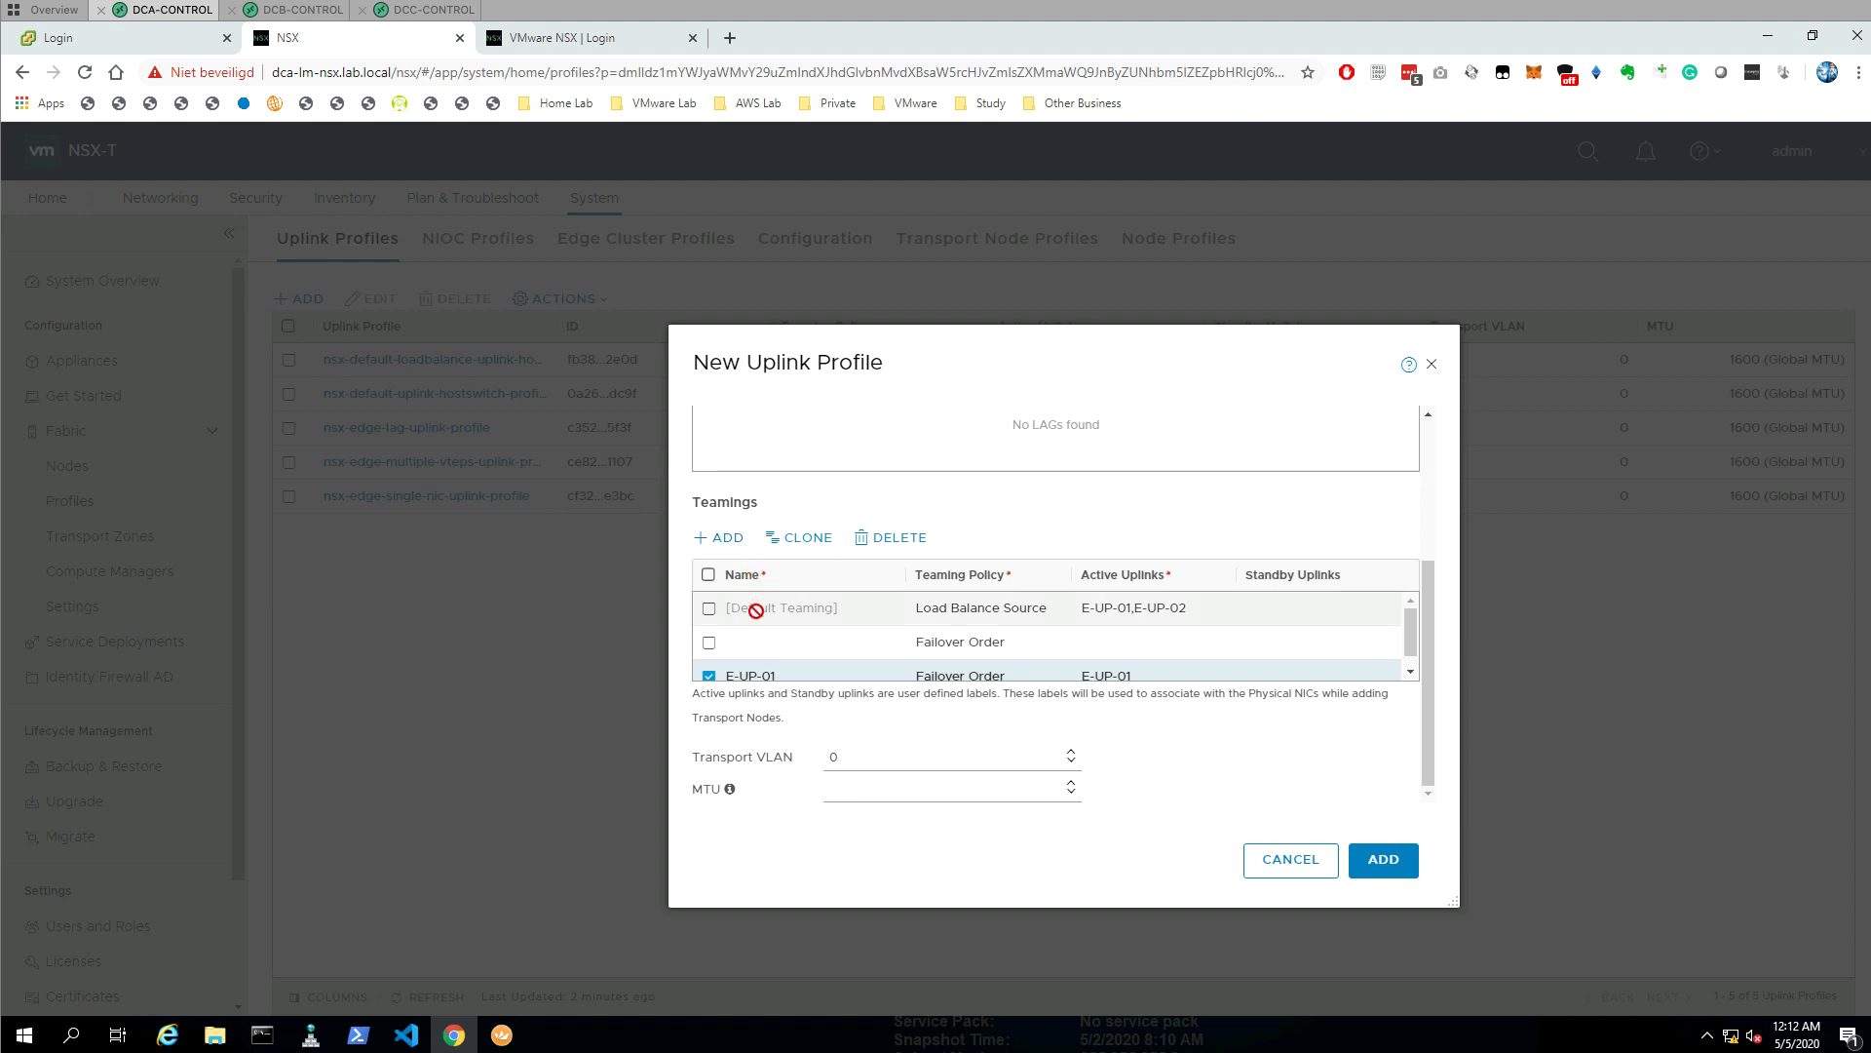
left_click(752, 643)
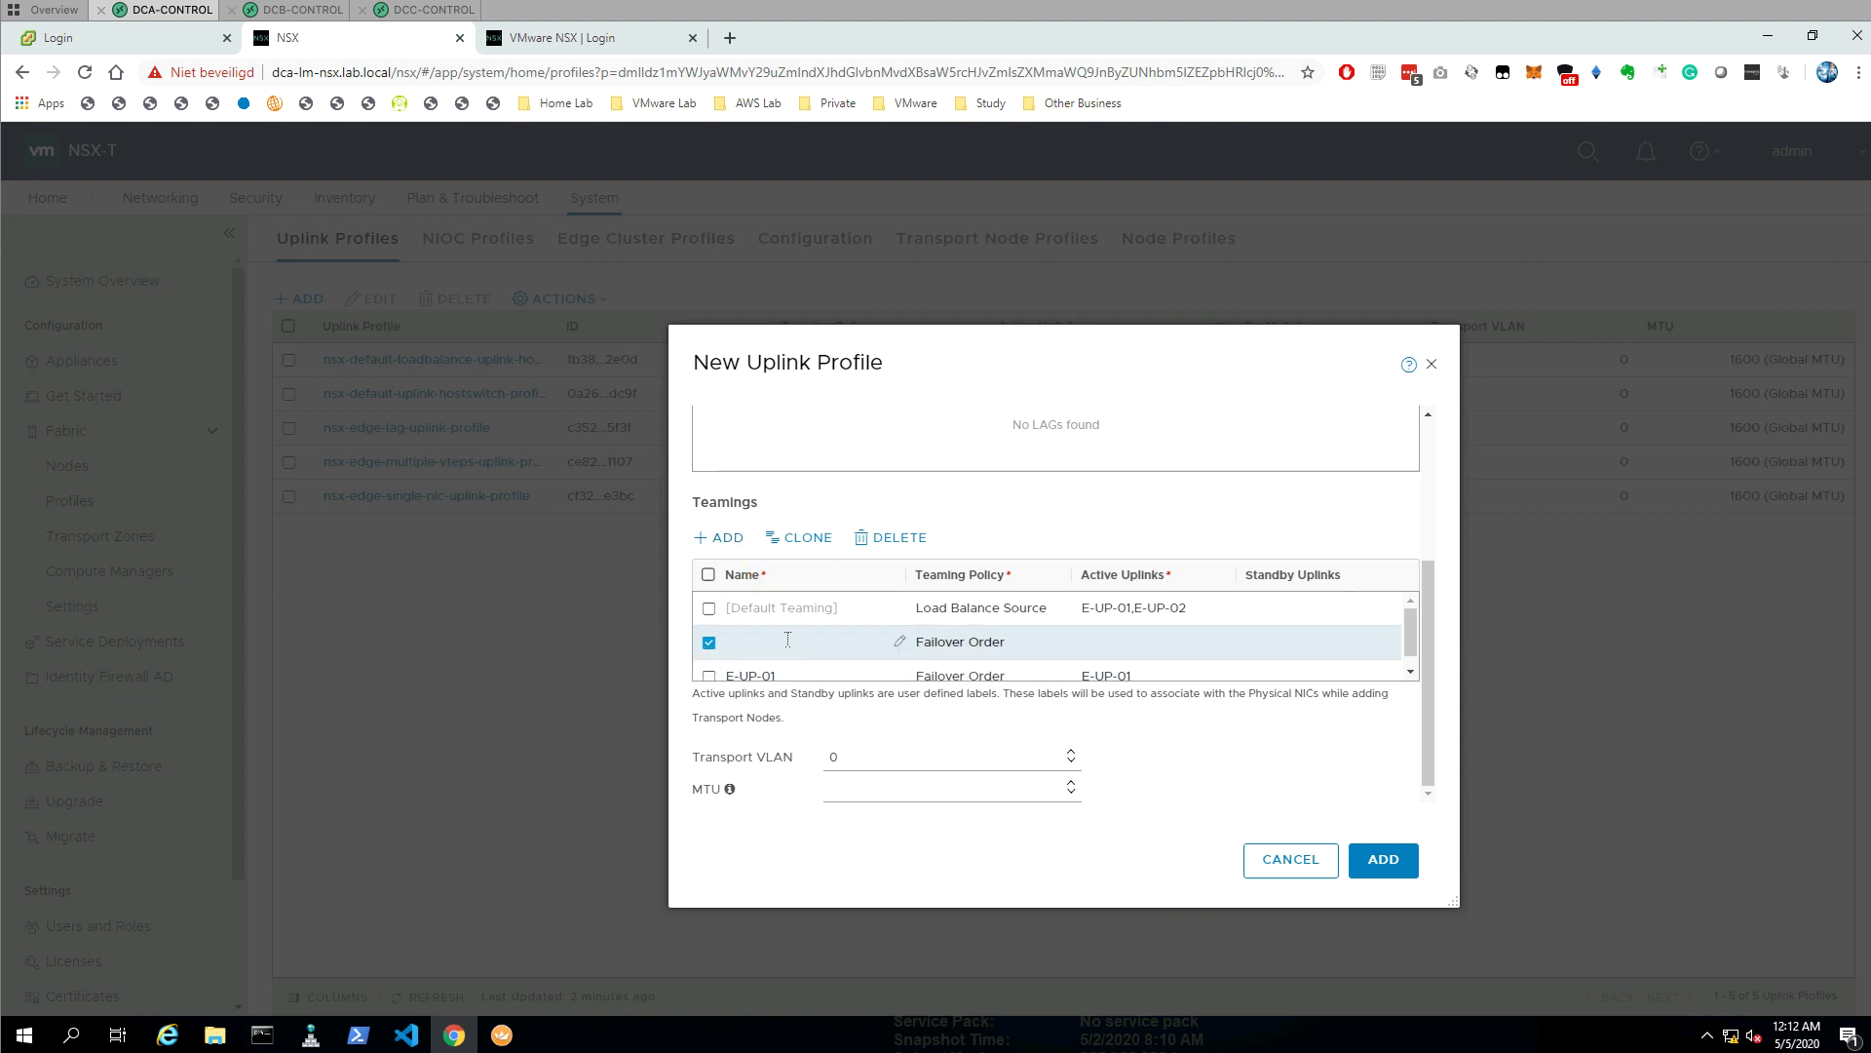
left_click(787, 640)
type("E-E")
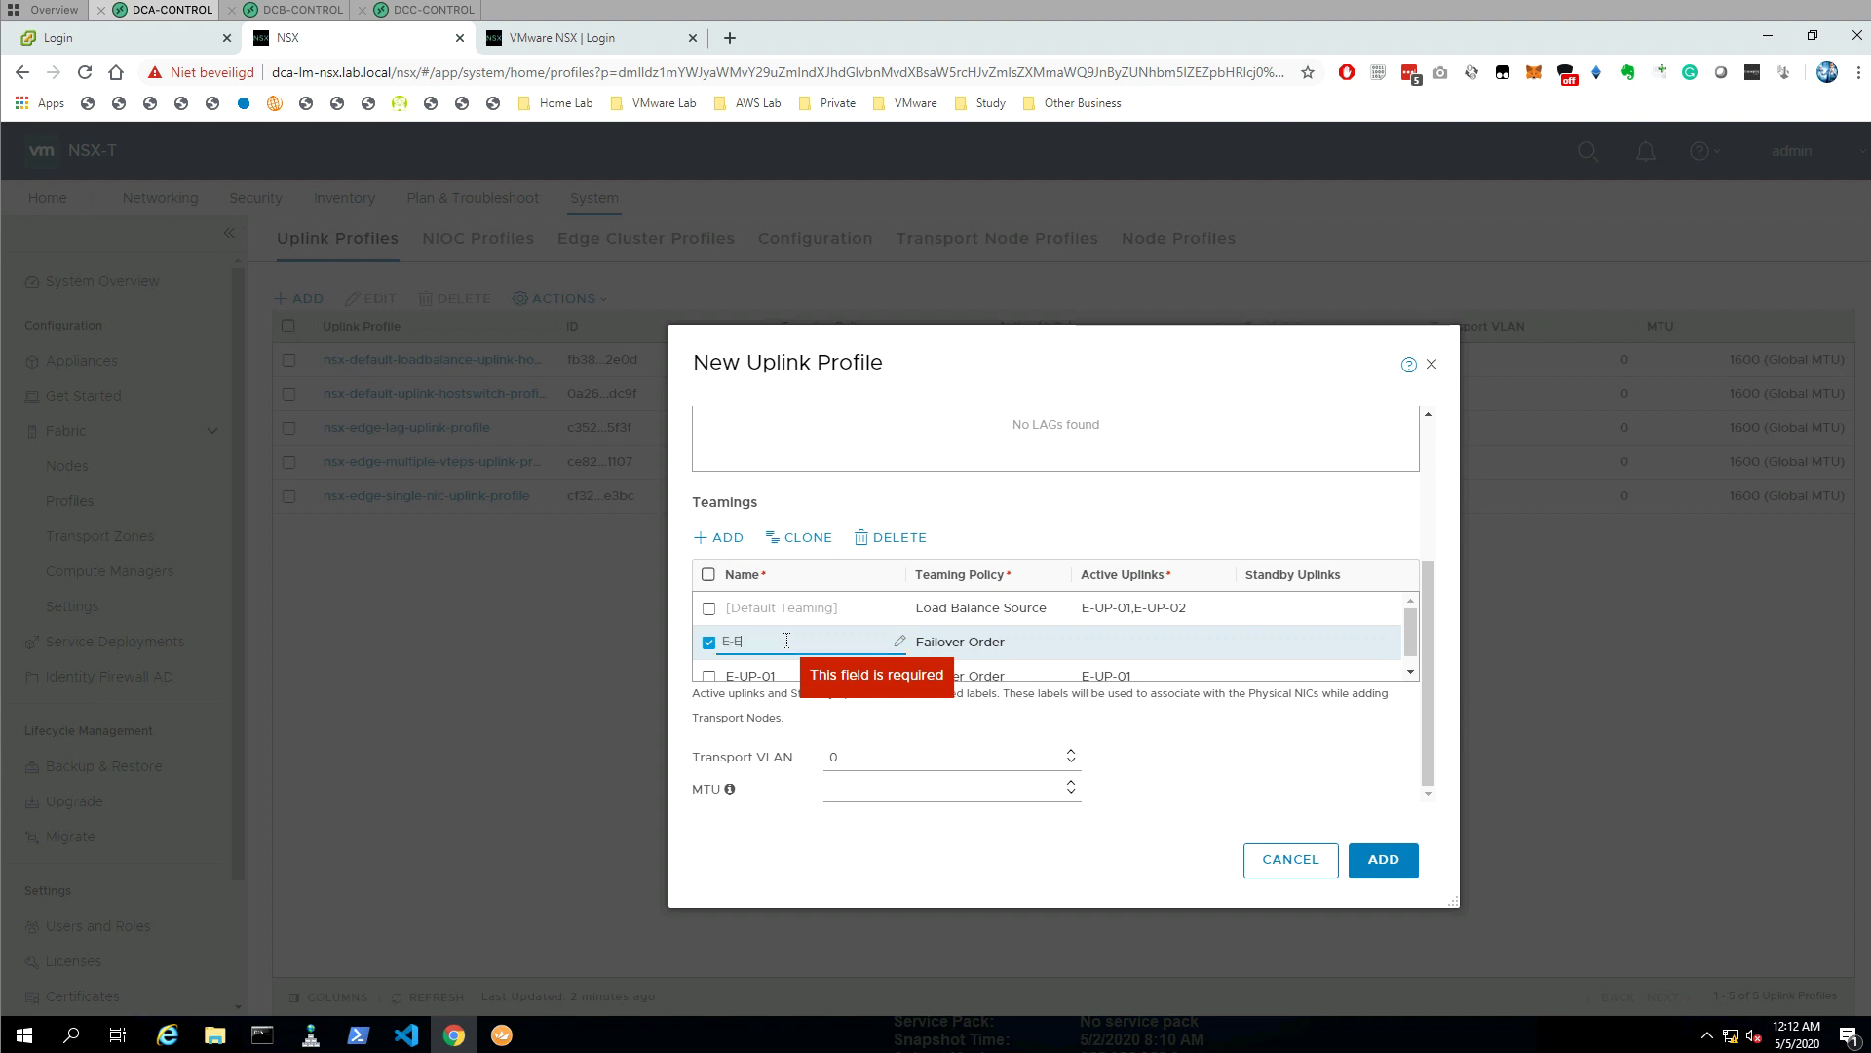
type("P-")
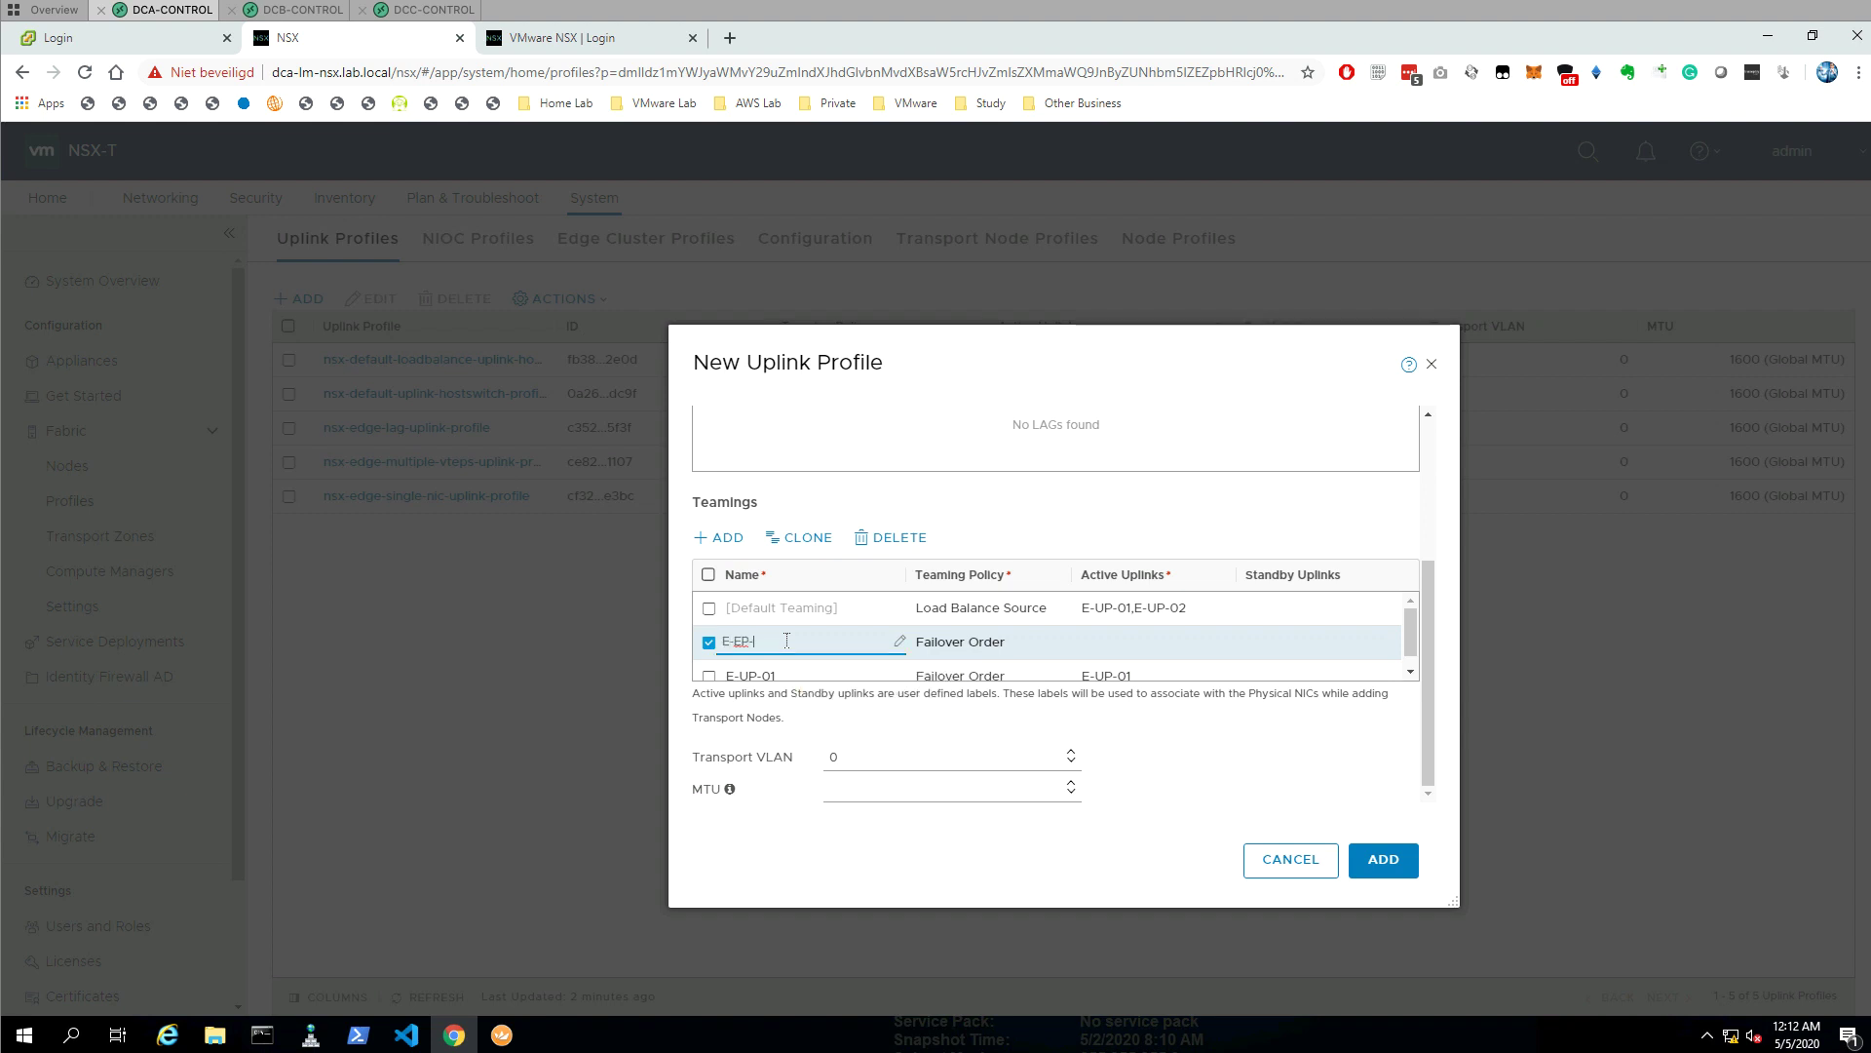
type("02")
left_click(741, 641)
key("BackSpace")
type("U")
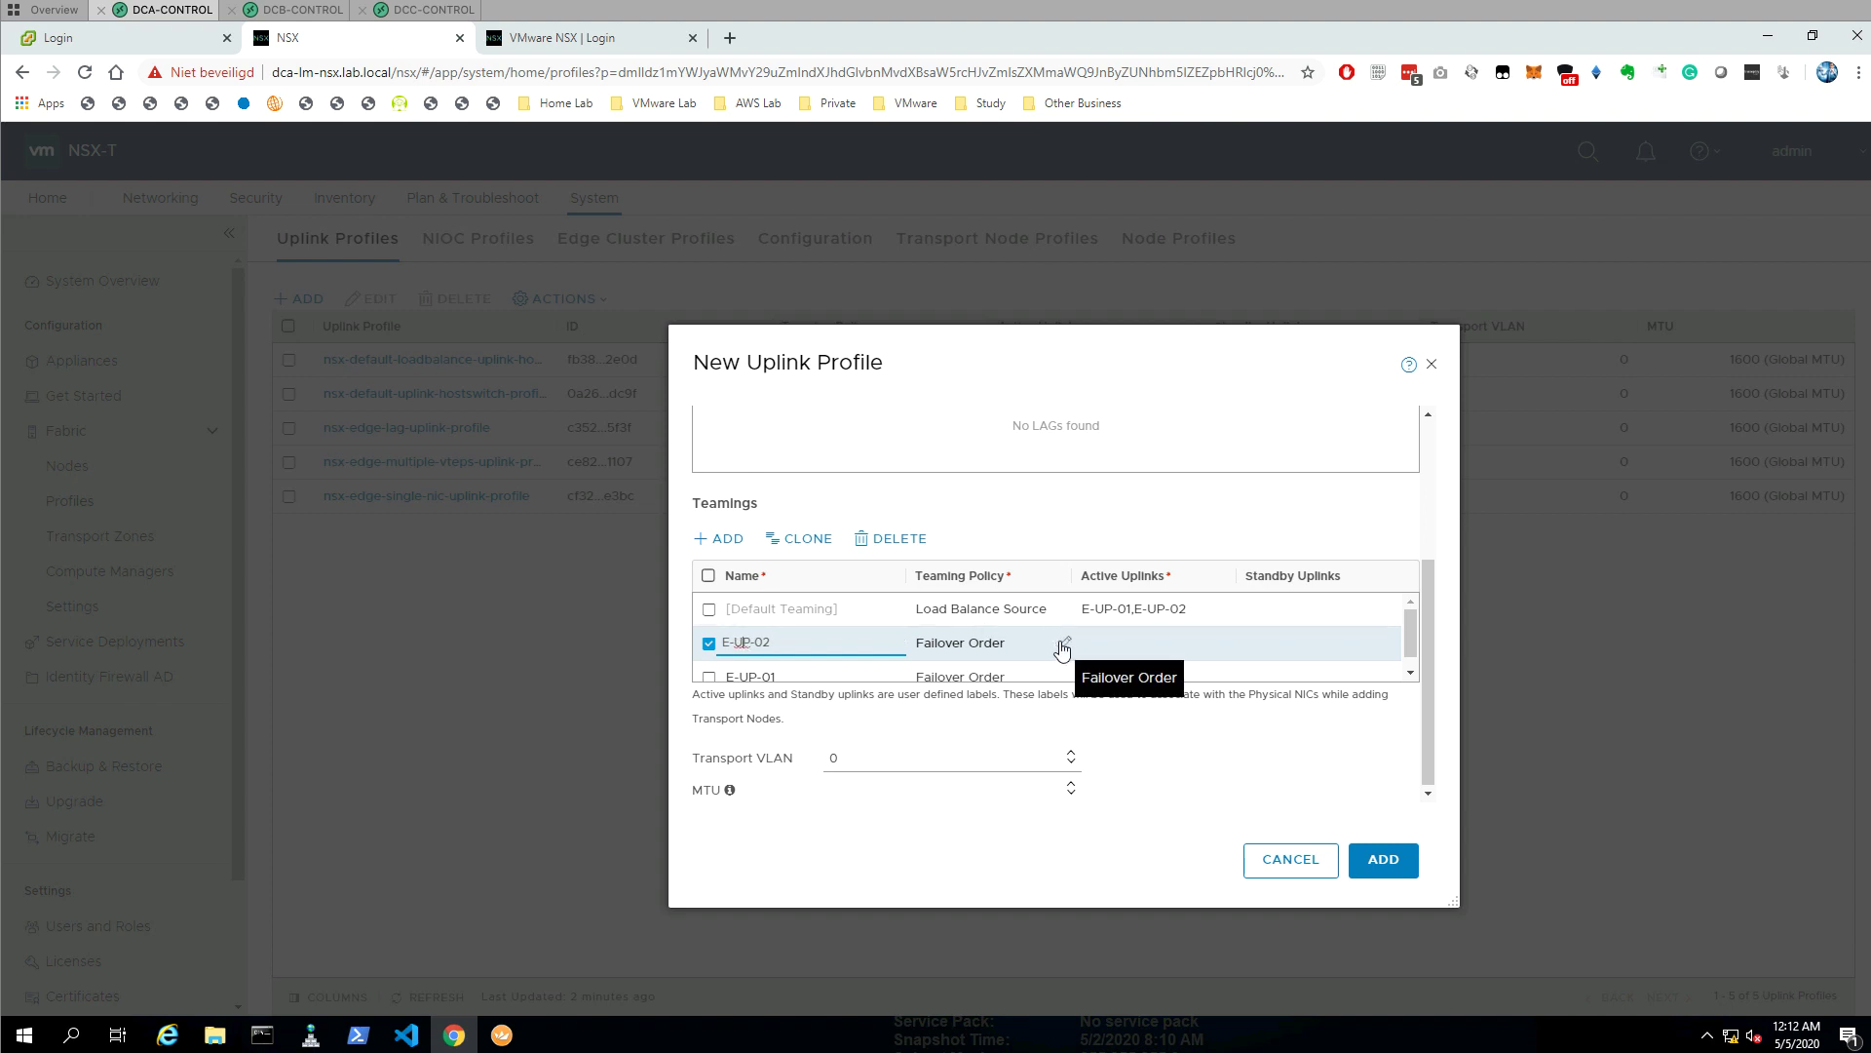
left_click(1228, 650)
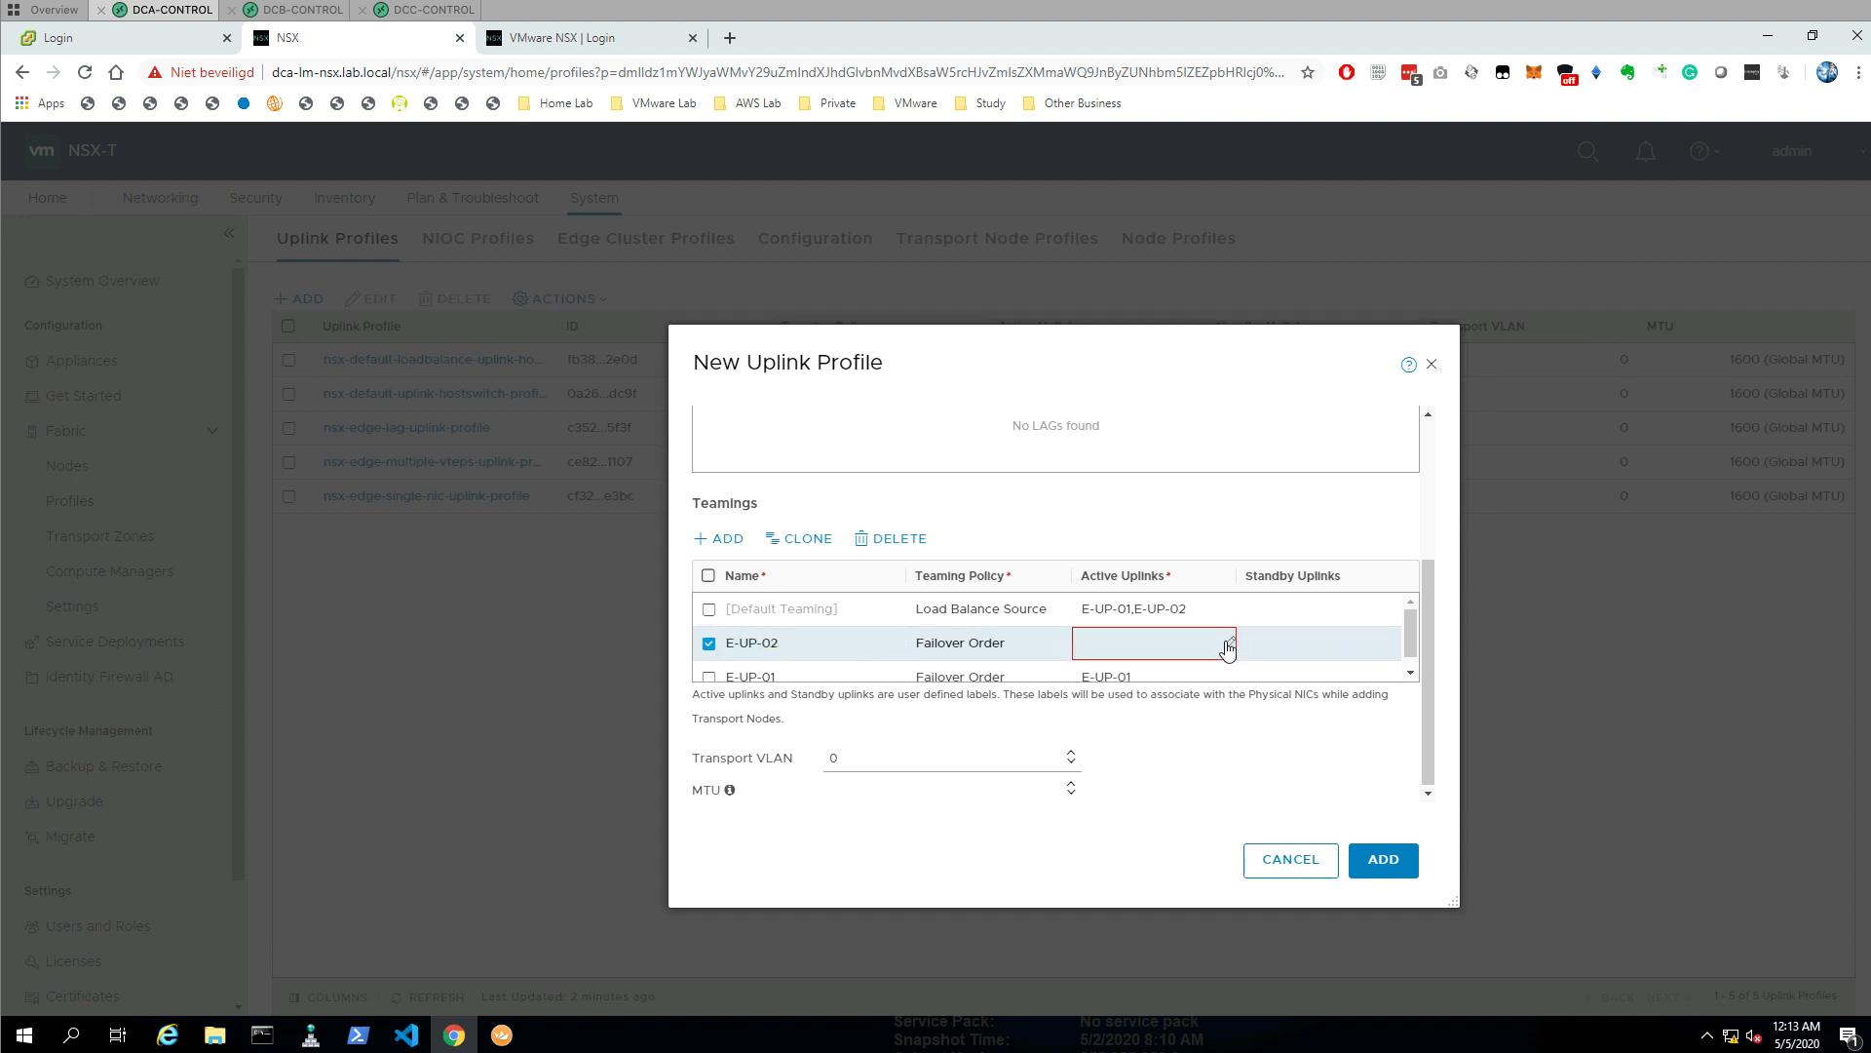
type("E-UP-02")
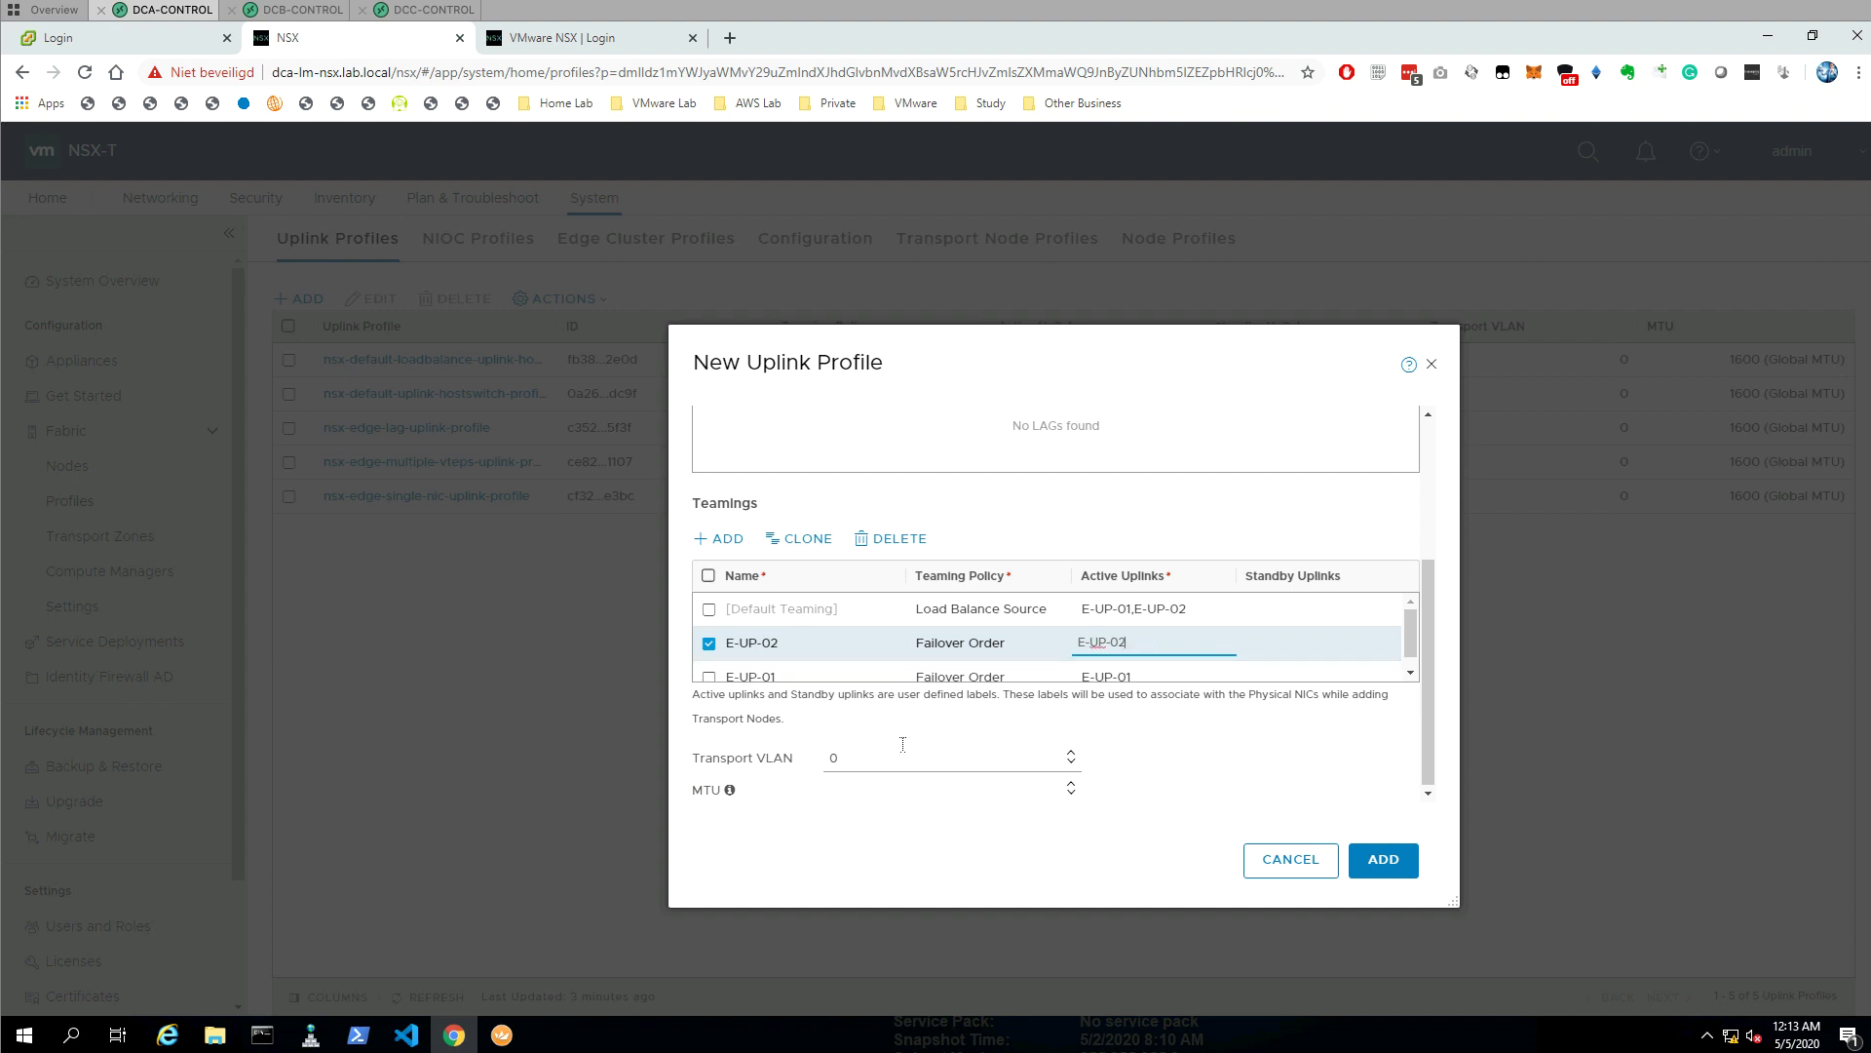
- Set the transport VLAN to 114, check the teaming entries, and create the UP-EDGE uplink profile
left_click(875, 758)
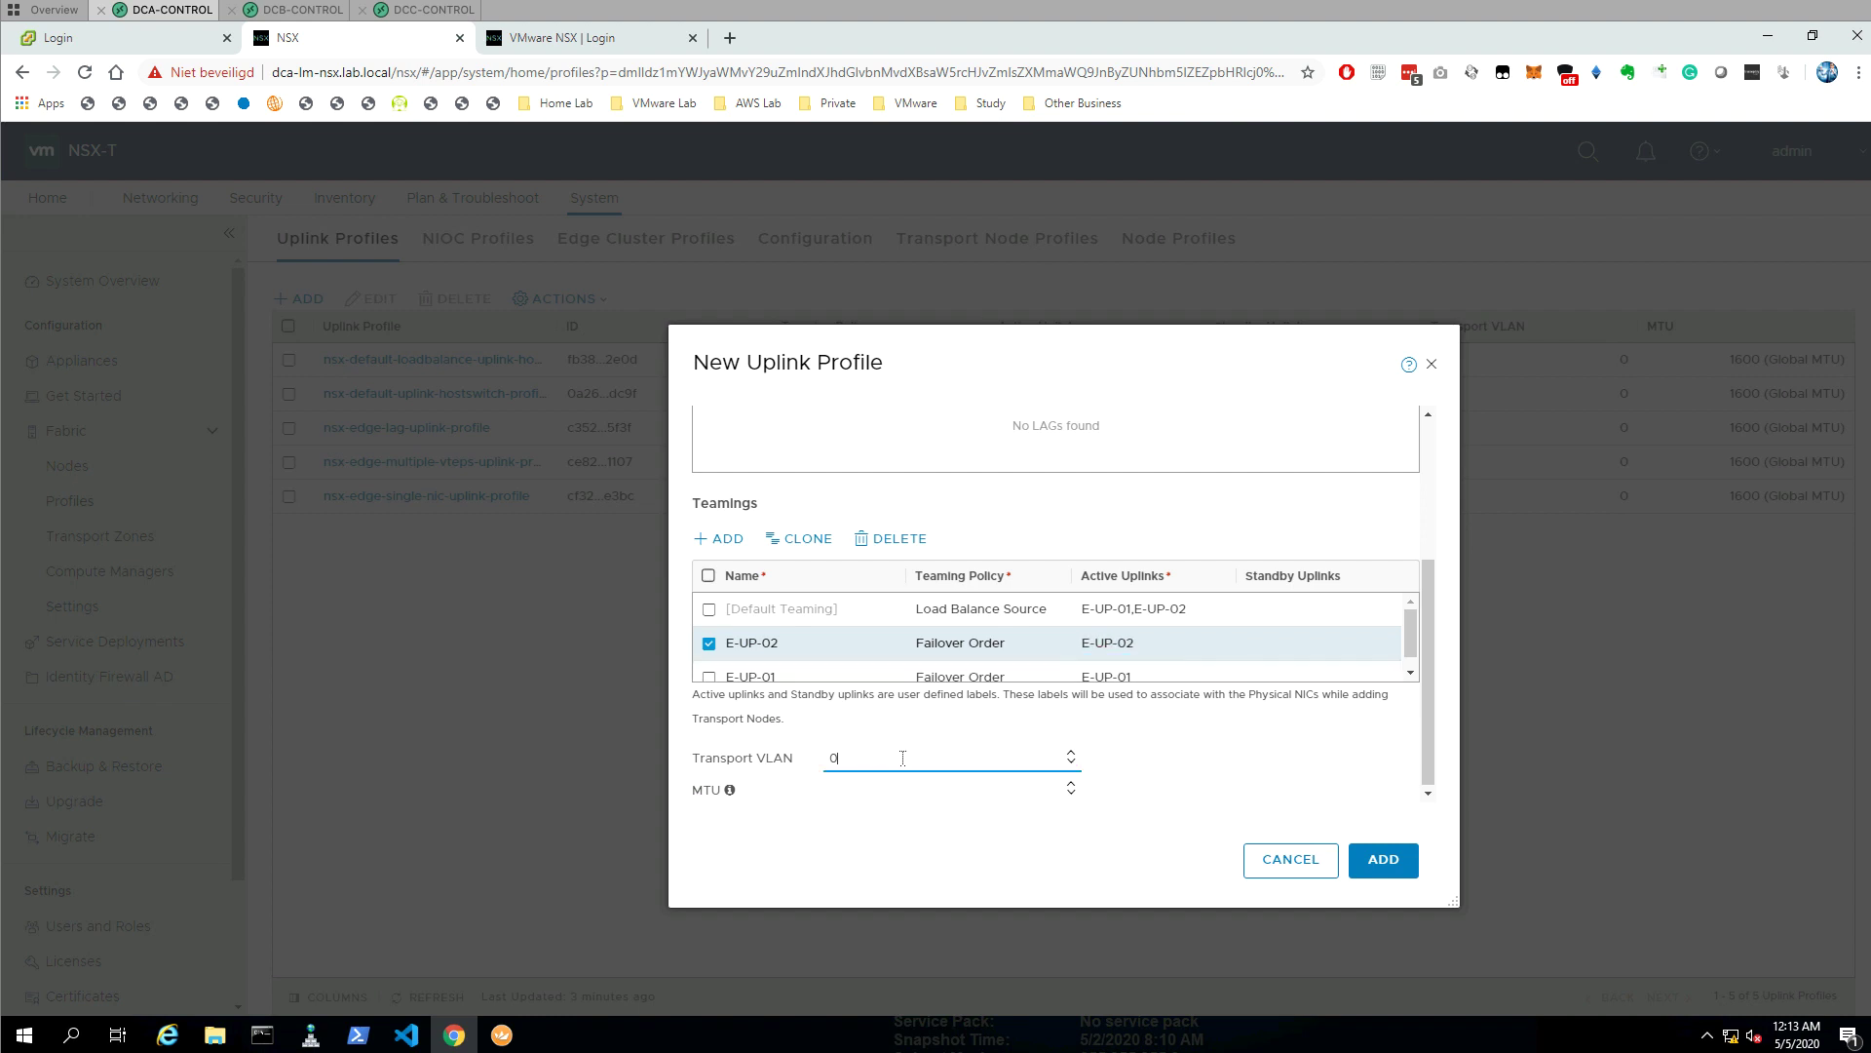
double_click(903, 758)
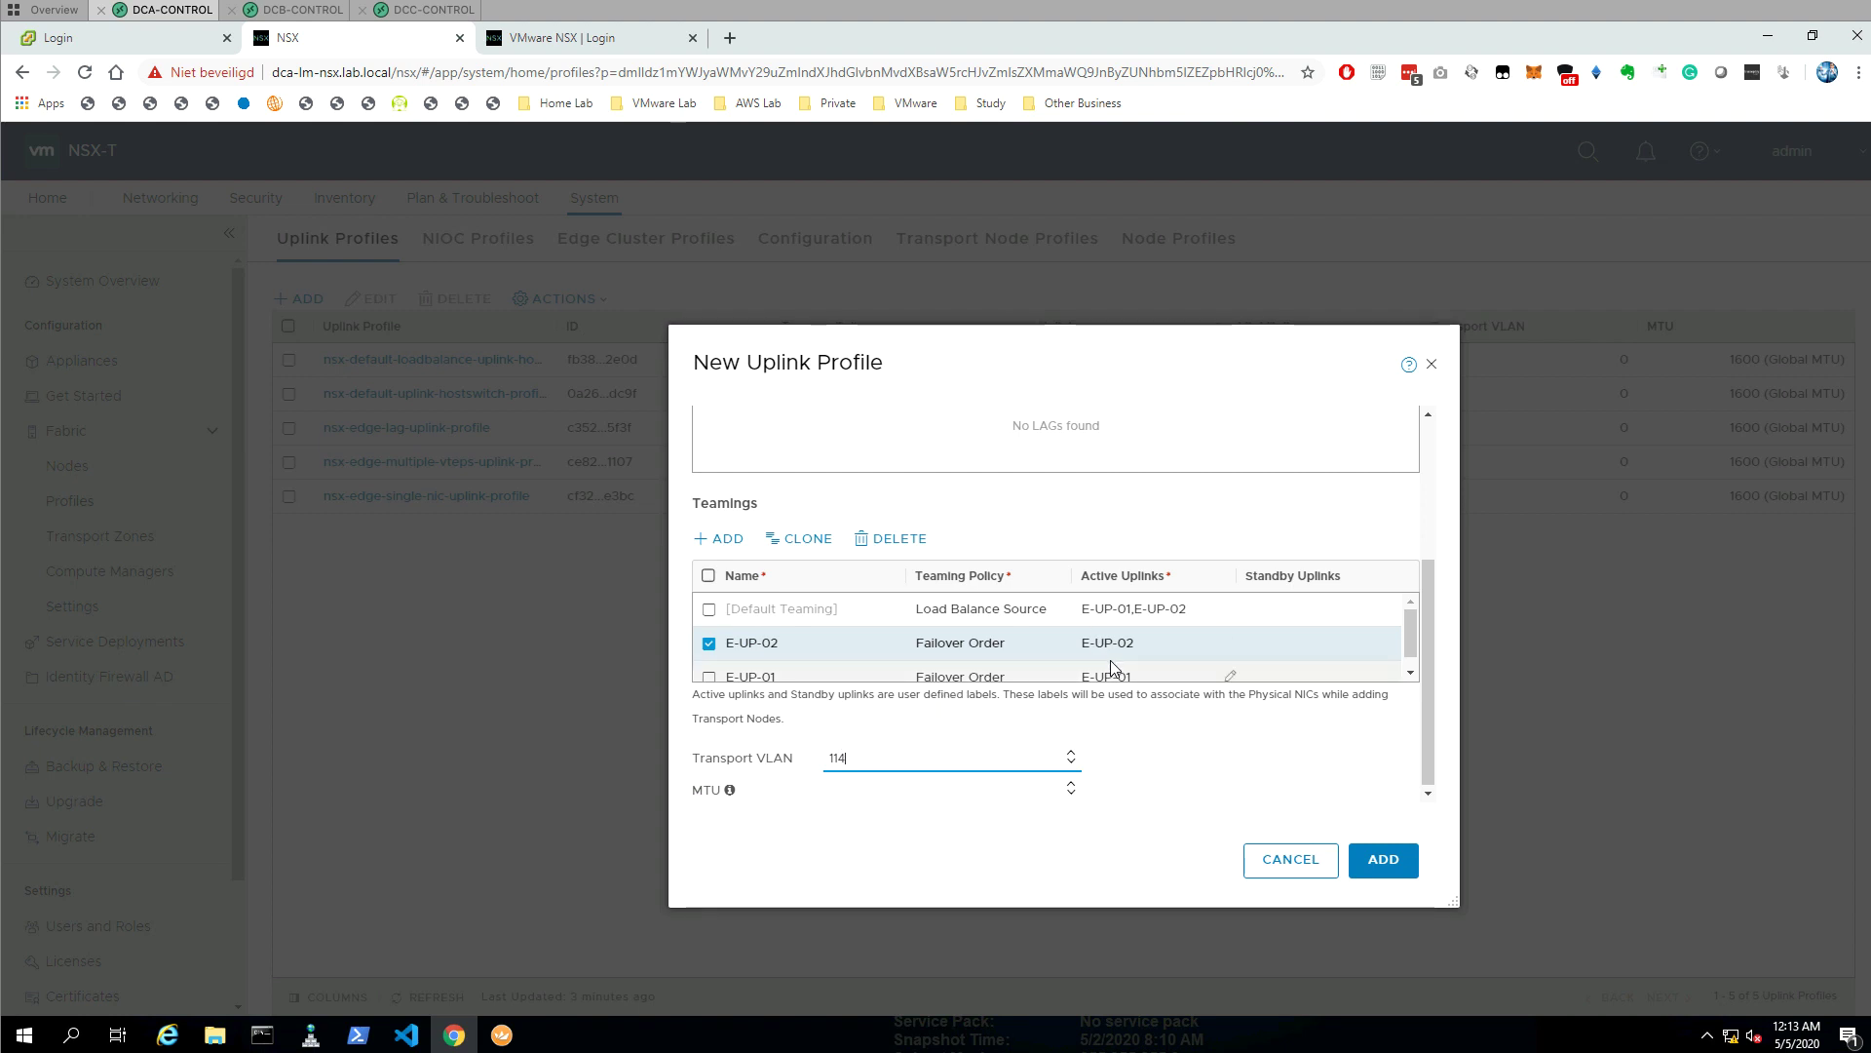
scroll(1110, 659, "down", 1)
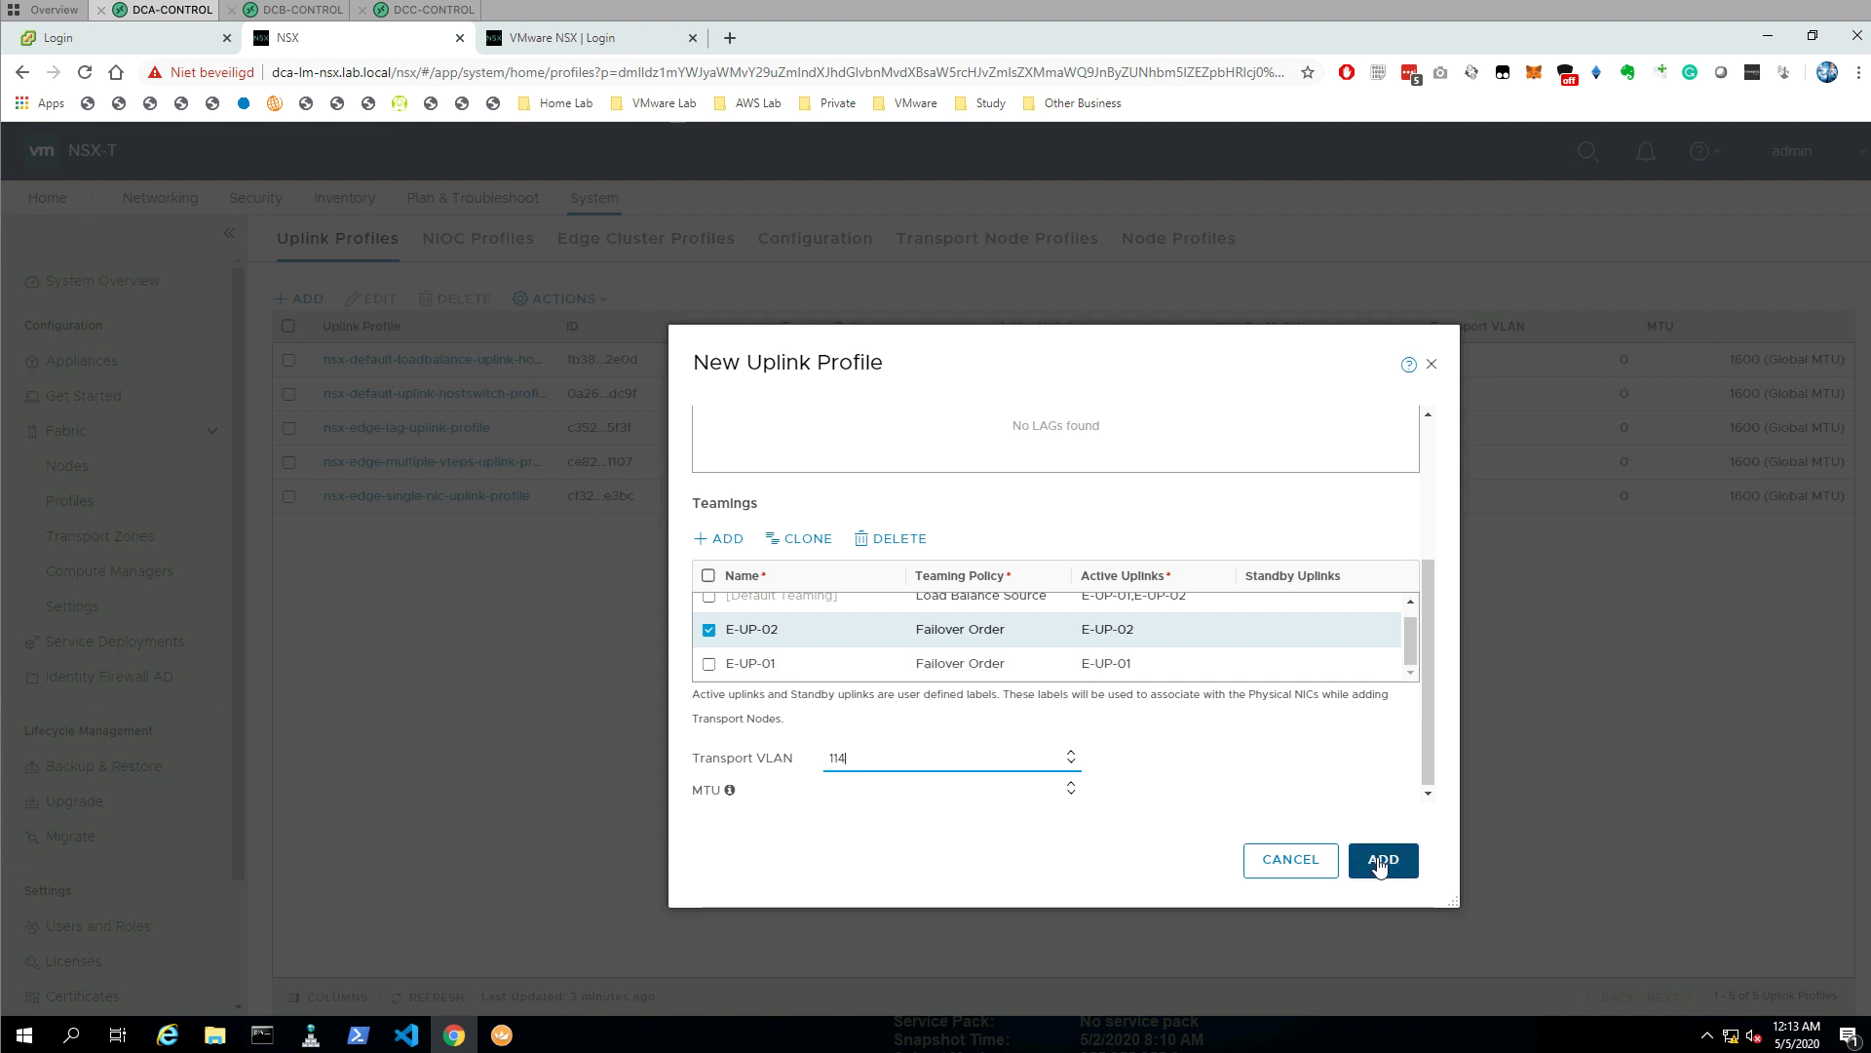
scroll(1255, 797, "up", 5)
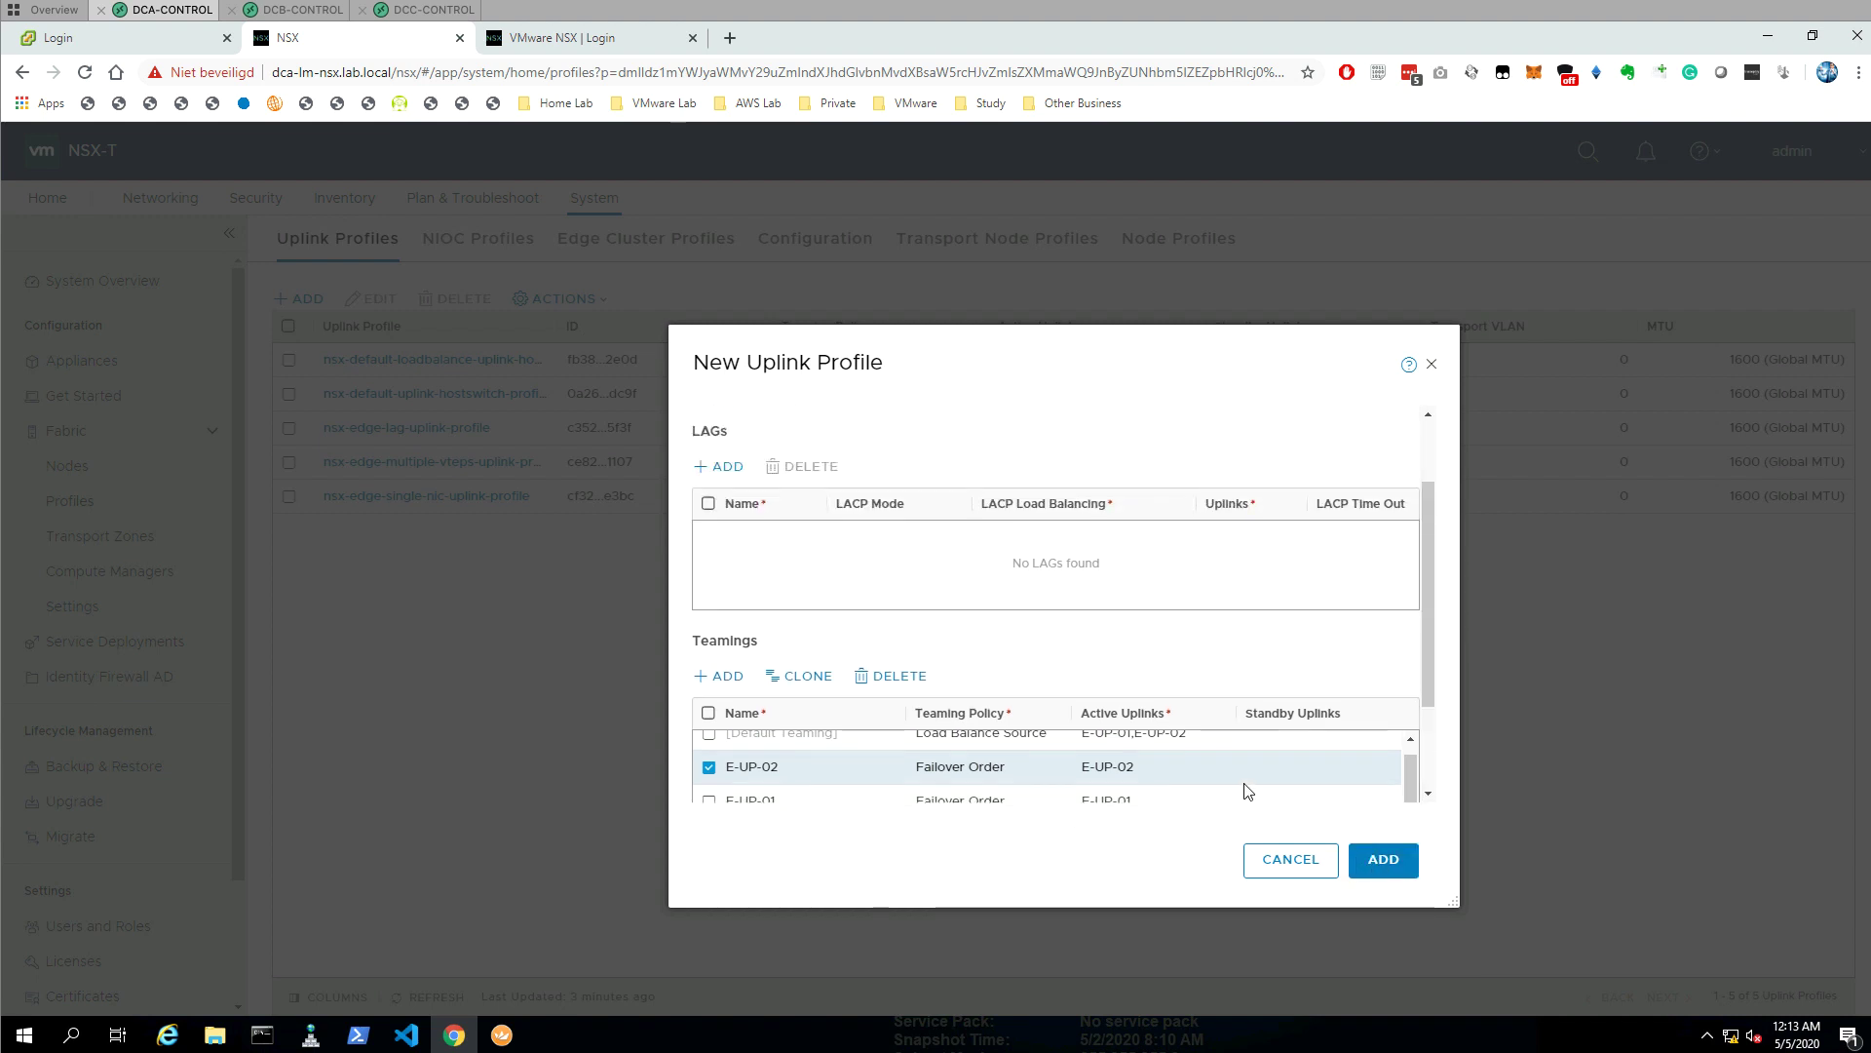
left_click(1382, 858)
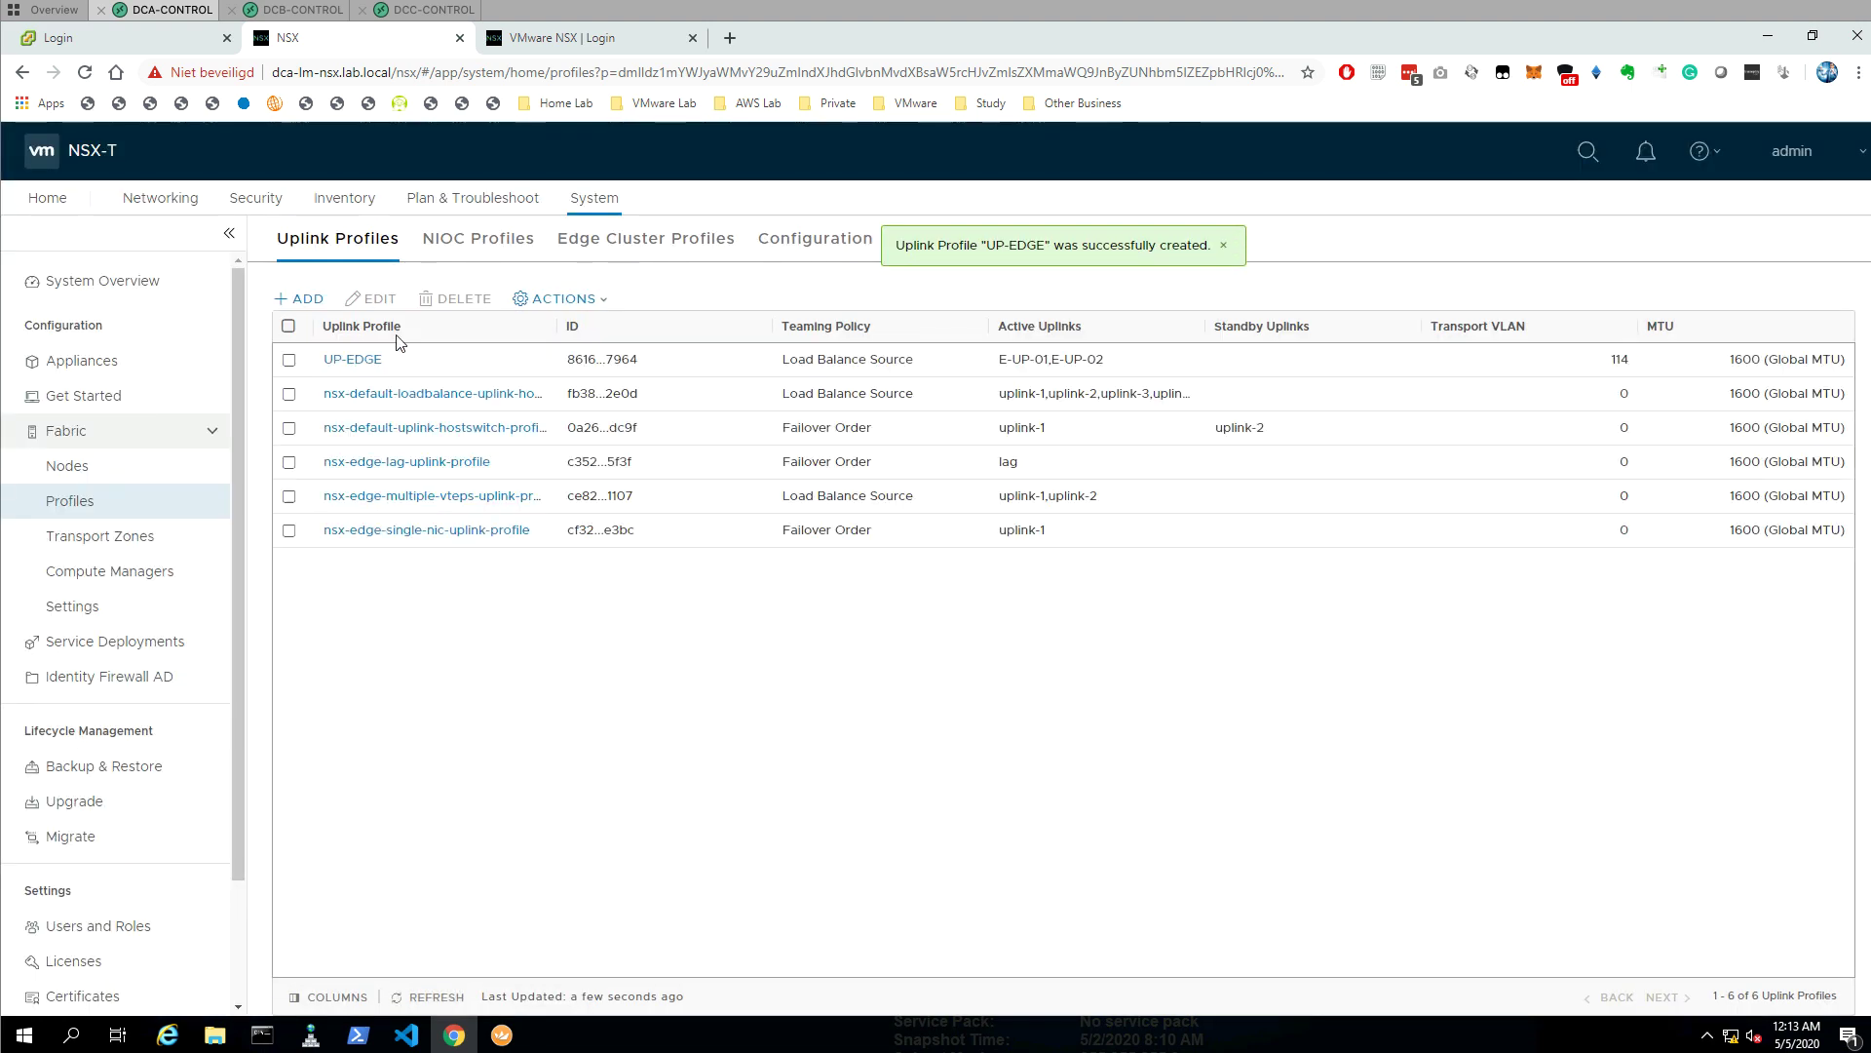
- Start a new uplink profile named UP-HOST and set its default teaming policy to Load Balance Source
left_click(306, 303)
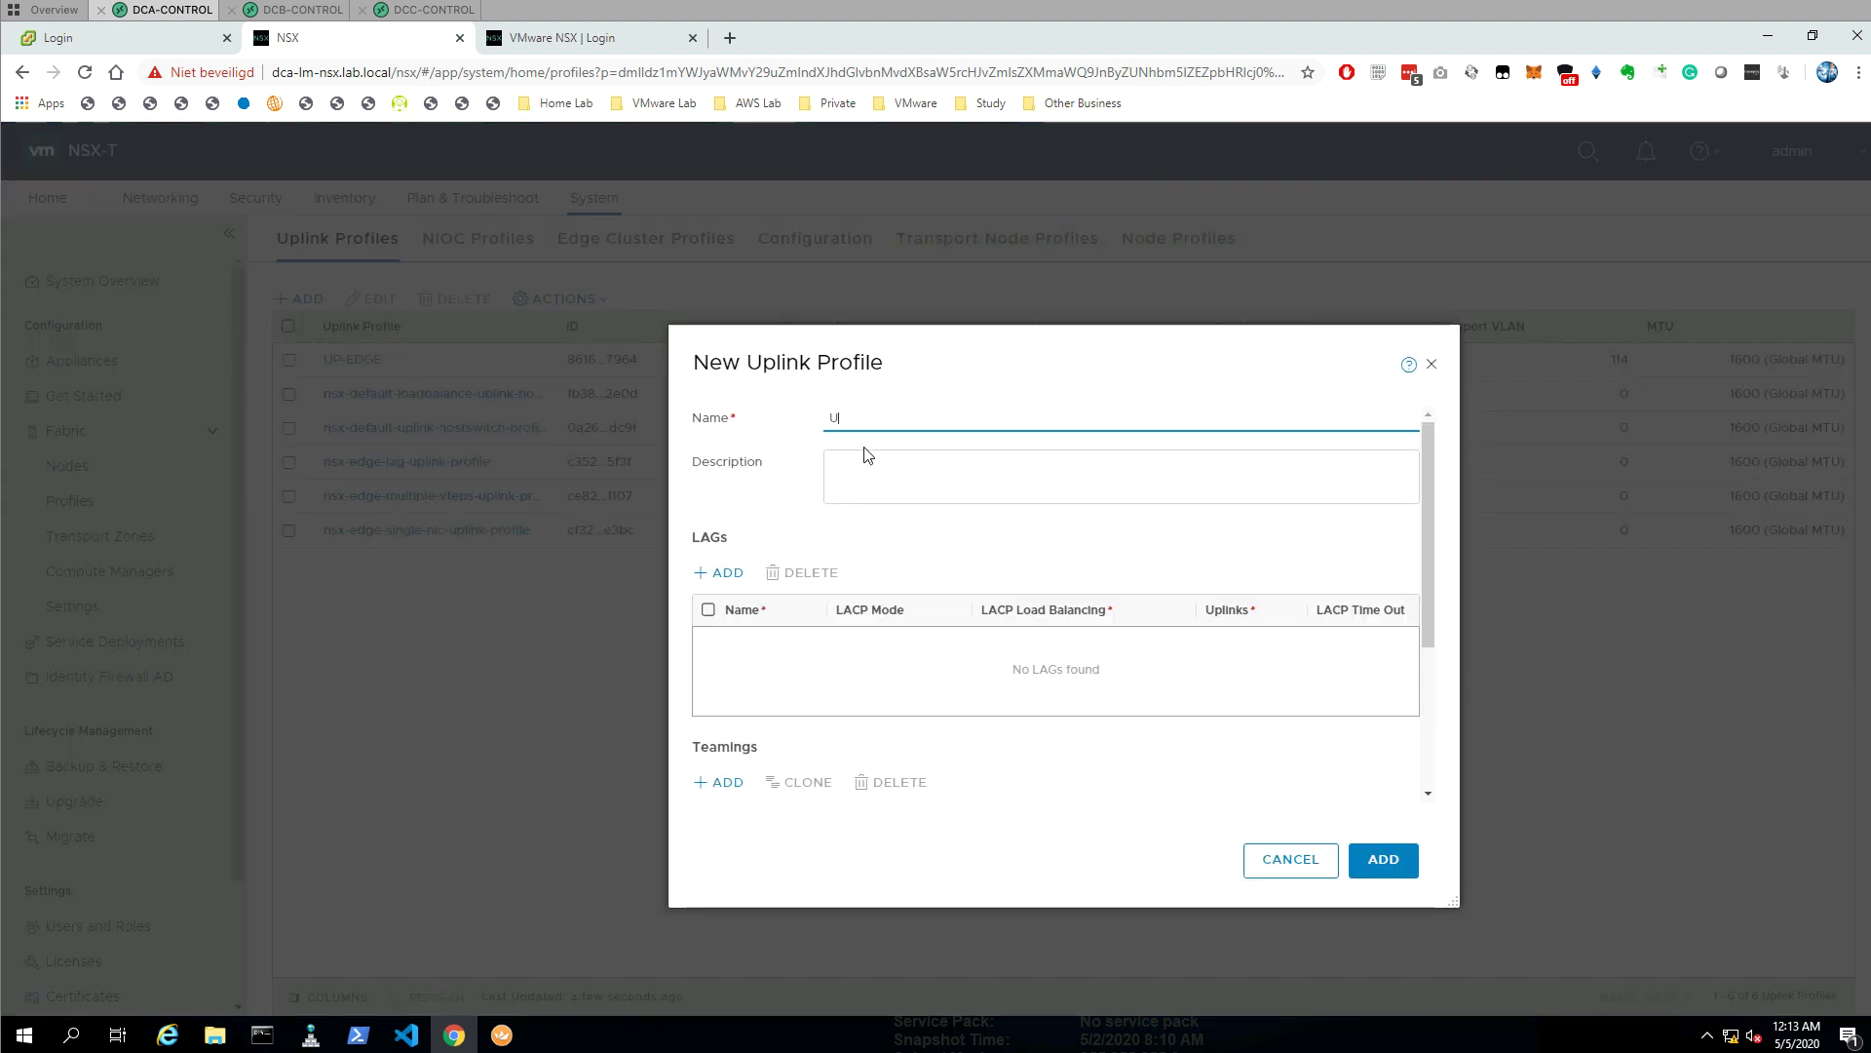
type("UP-HOST")
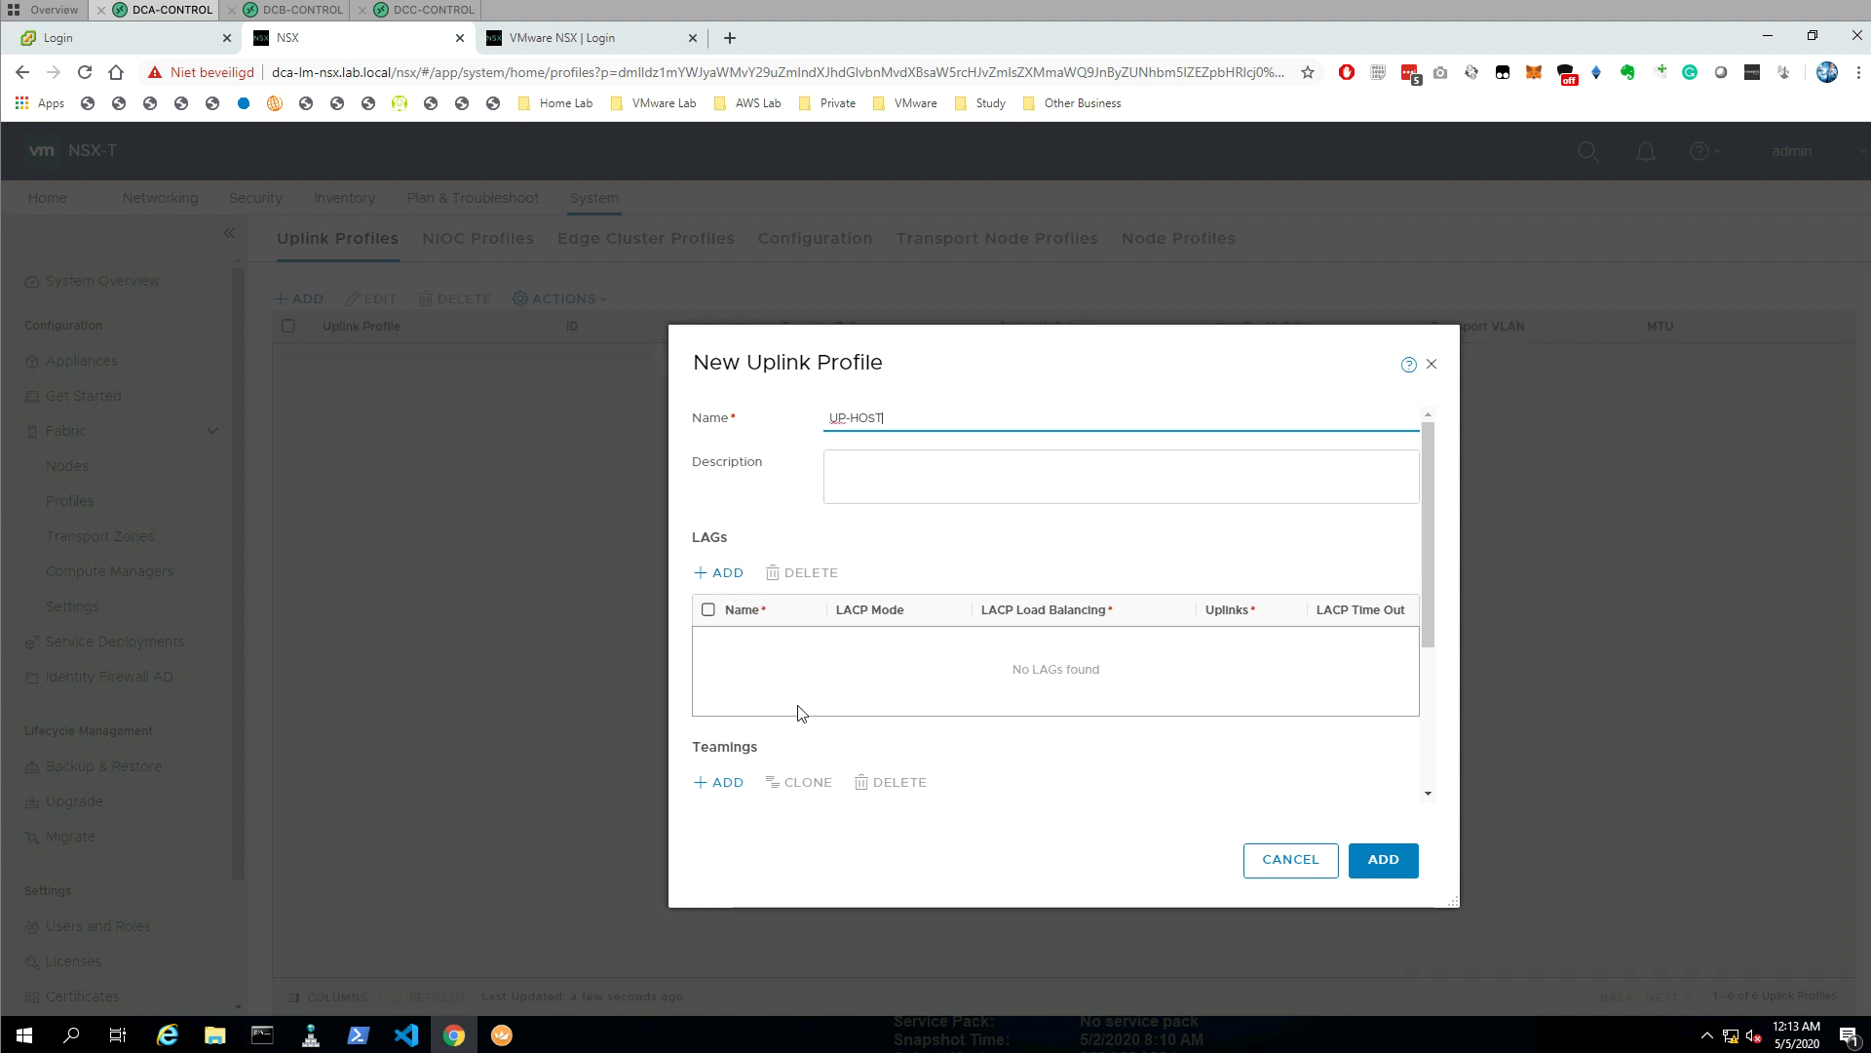
scroll(799, 711, "down", 2)
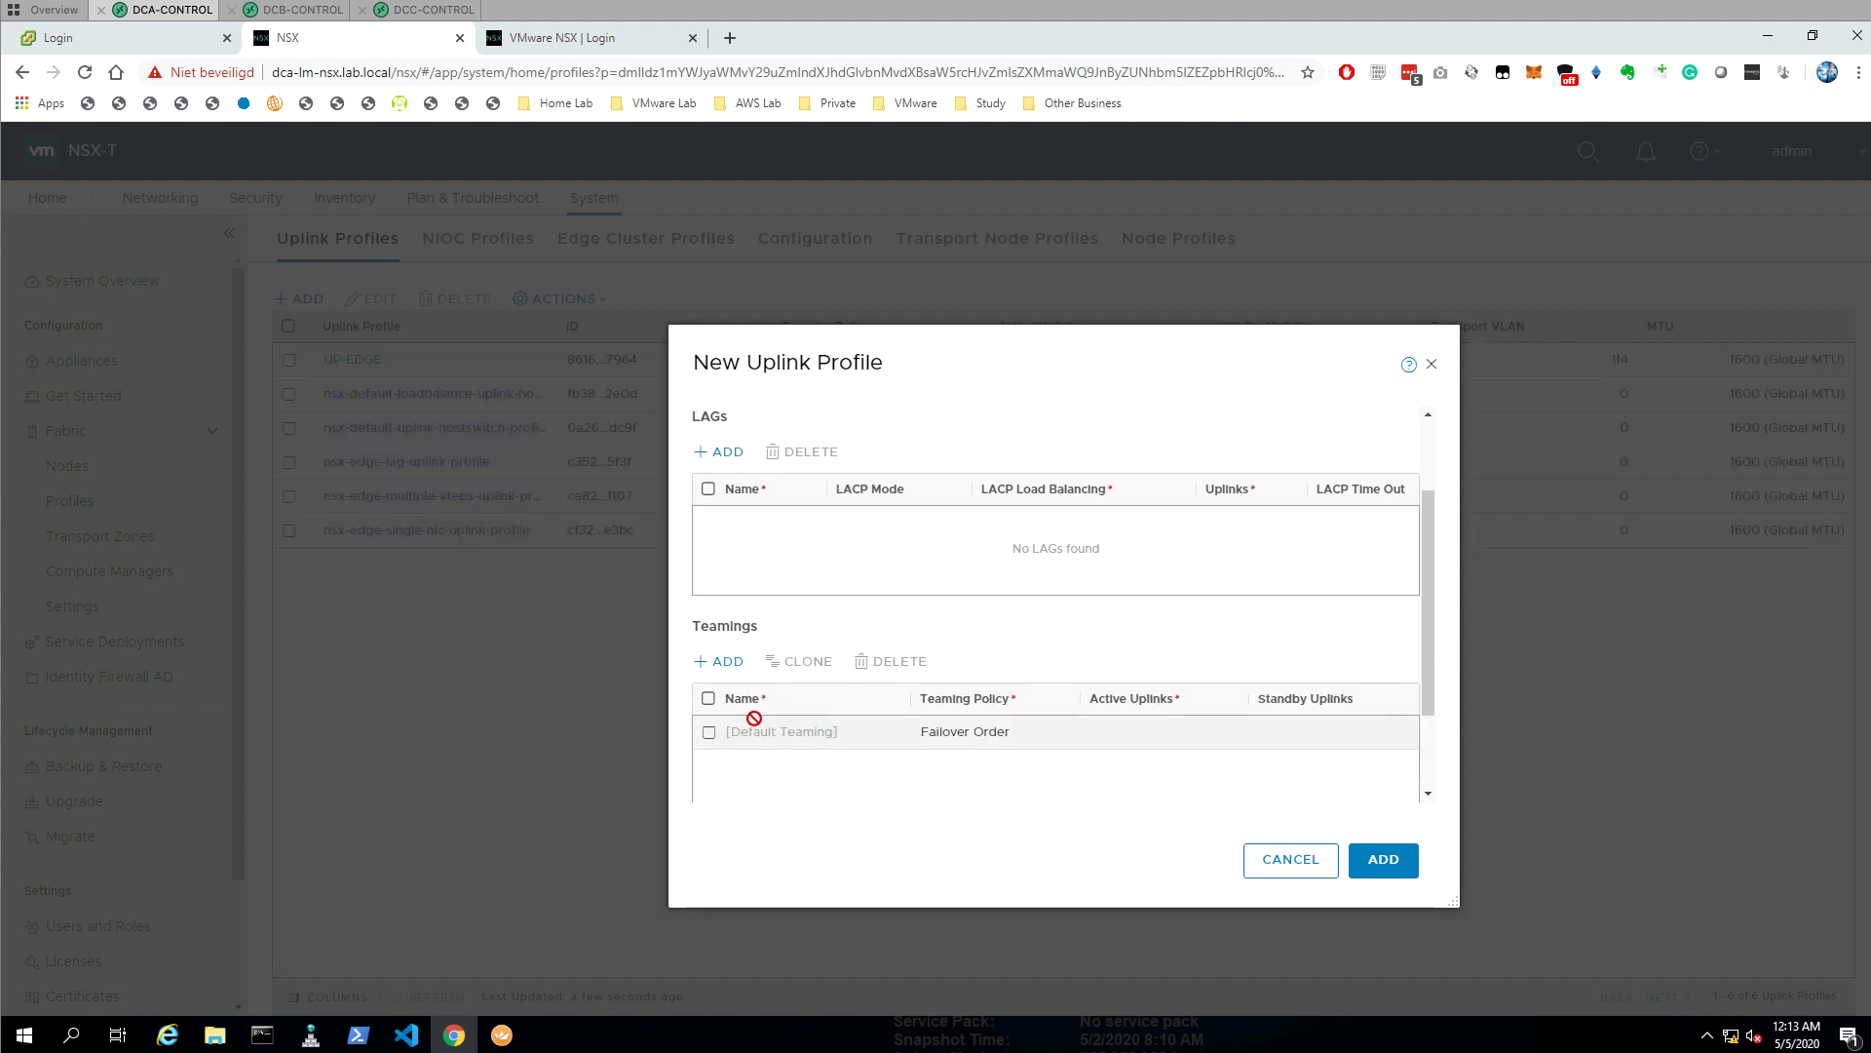
scroll(1003, 711, "down", 1)
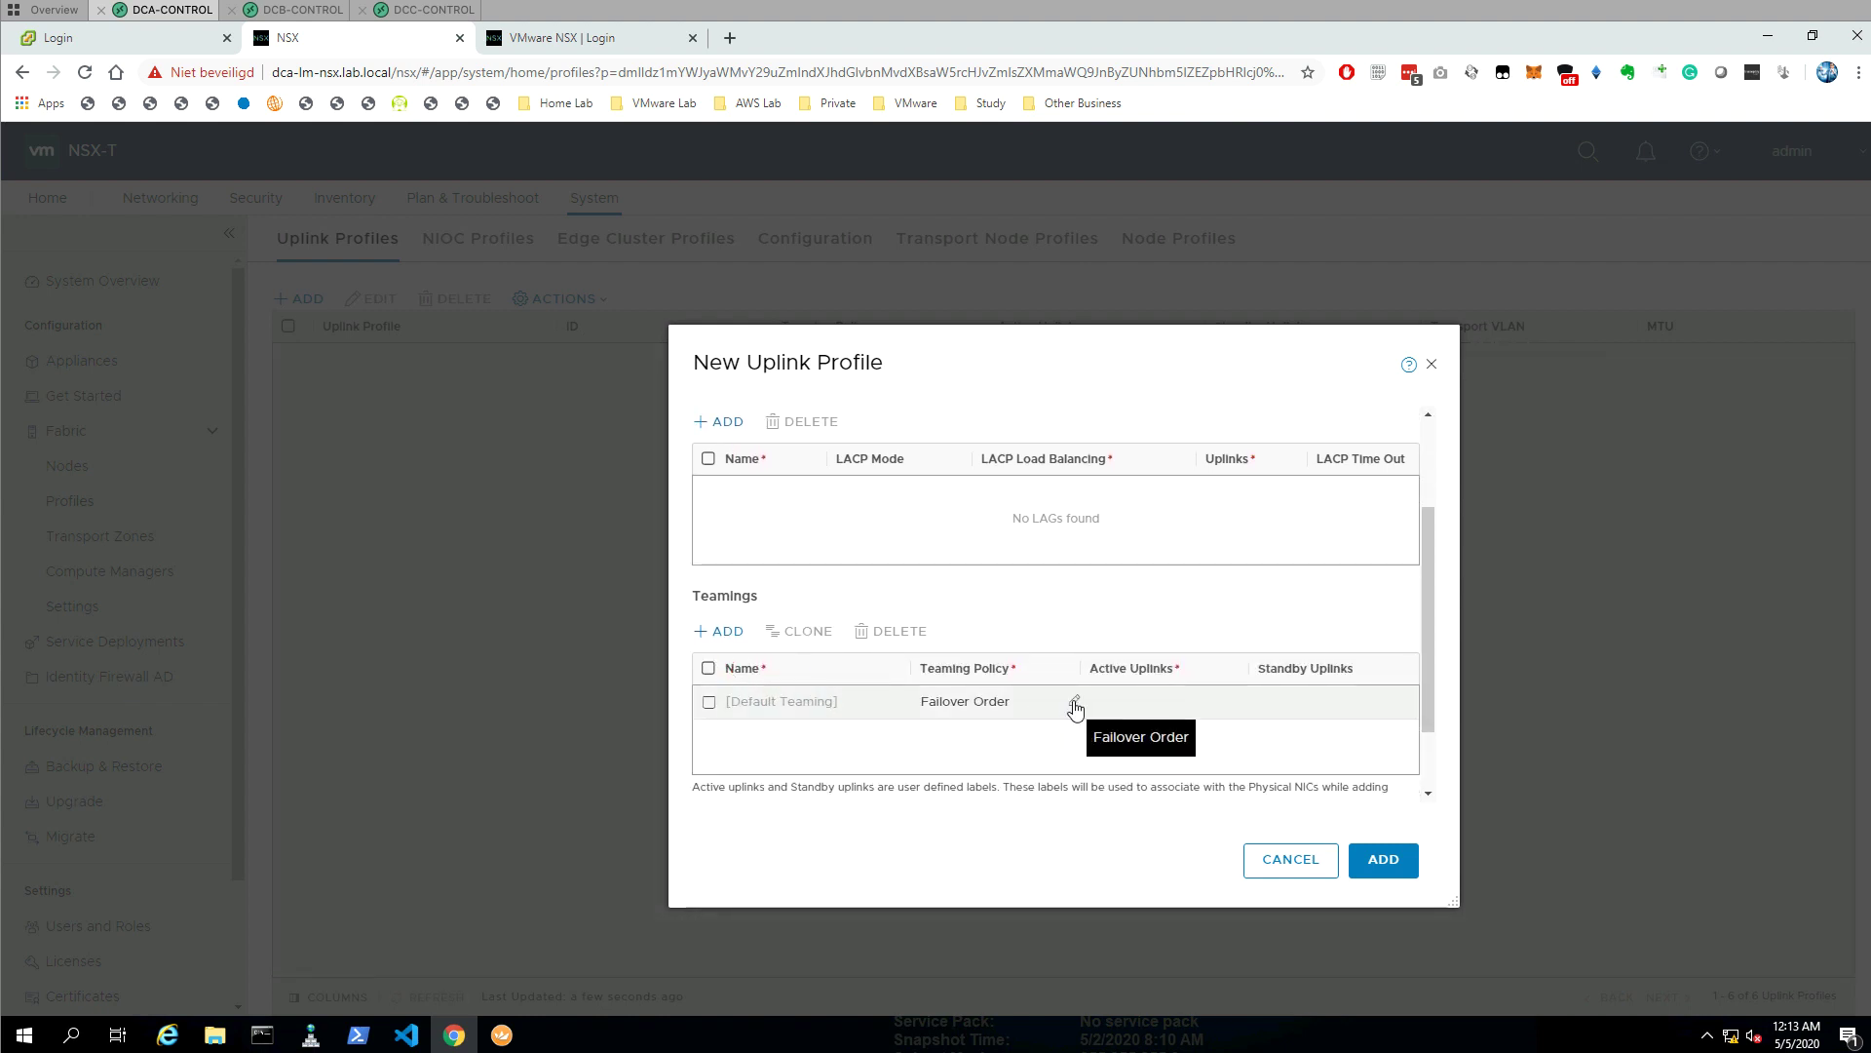
left_click(1060, 702)
left_click(1063, 702)
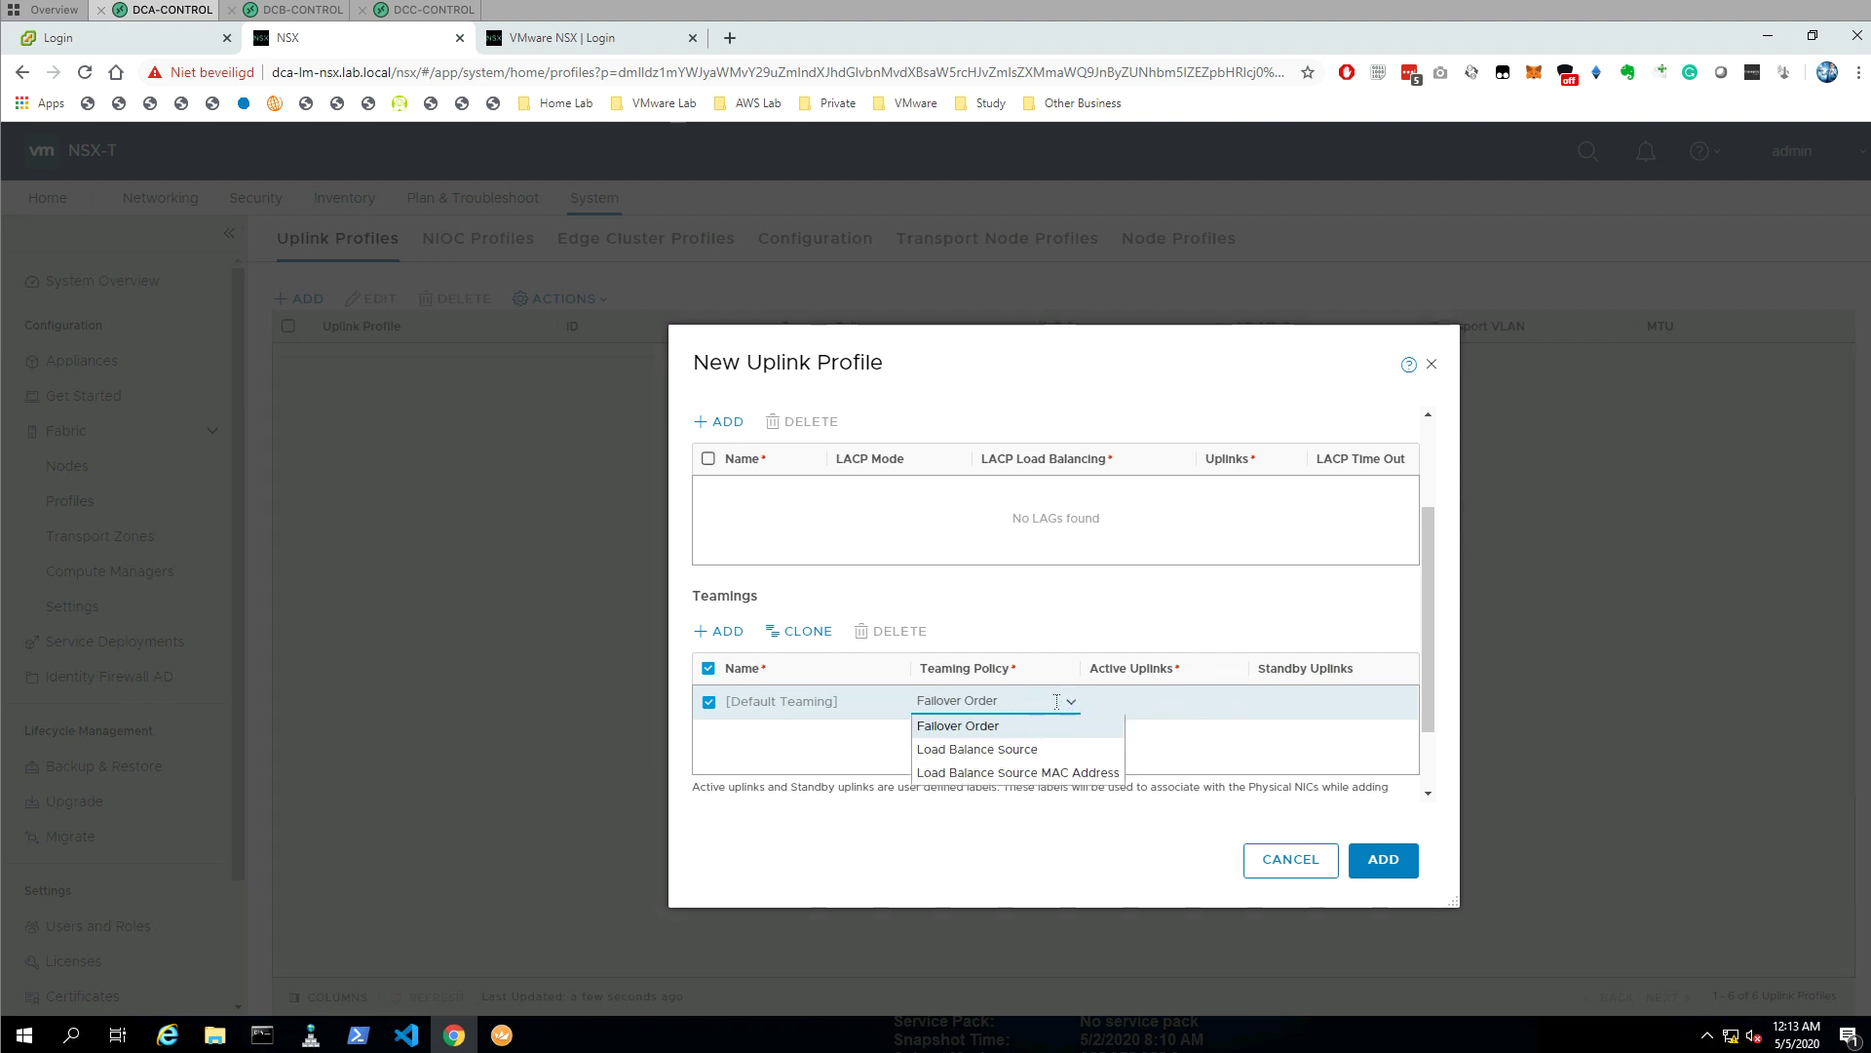
left_click(1059, 747)
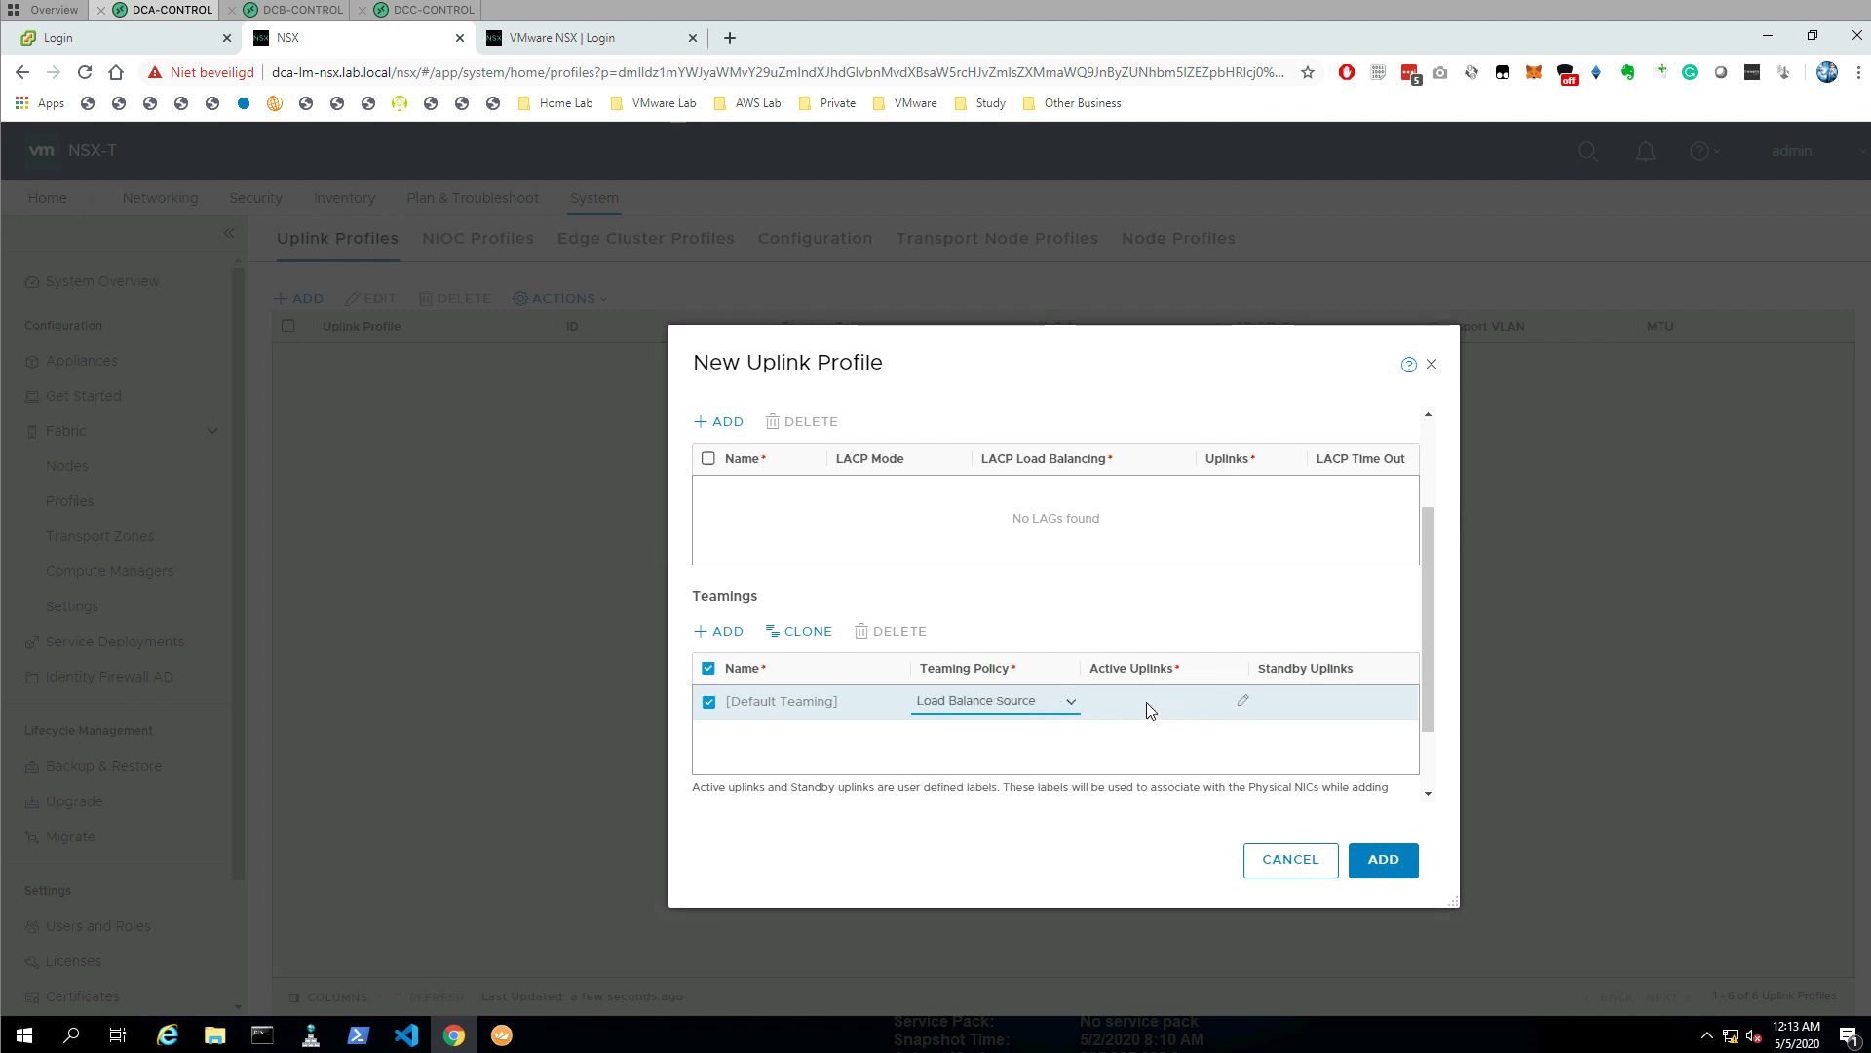
- Set the default teaming's active uplinks to H-UP-01,H-UP-02
left_click(1242, 703)
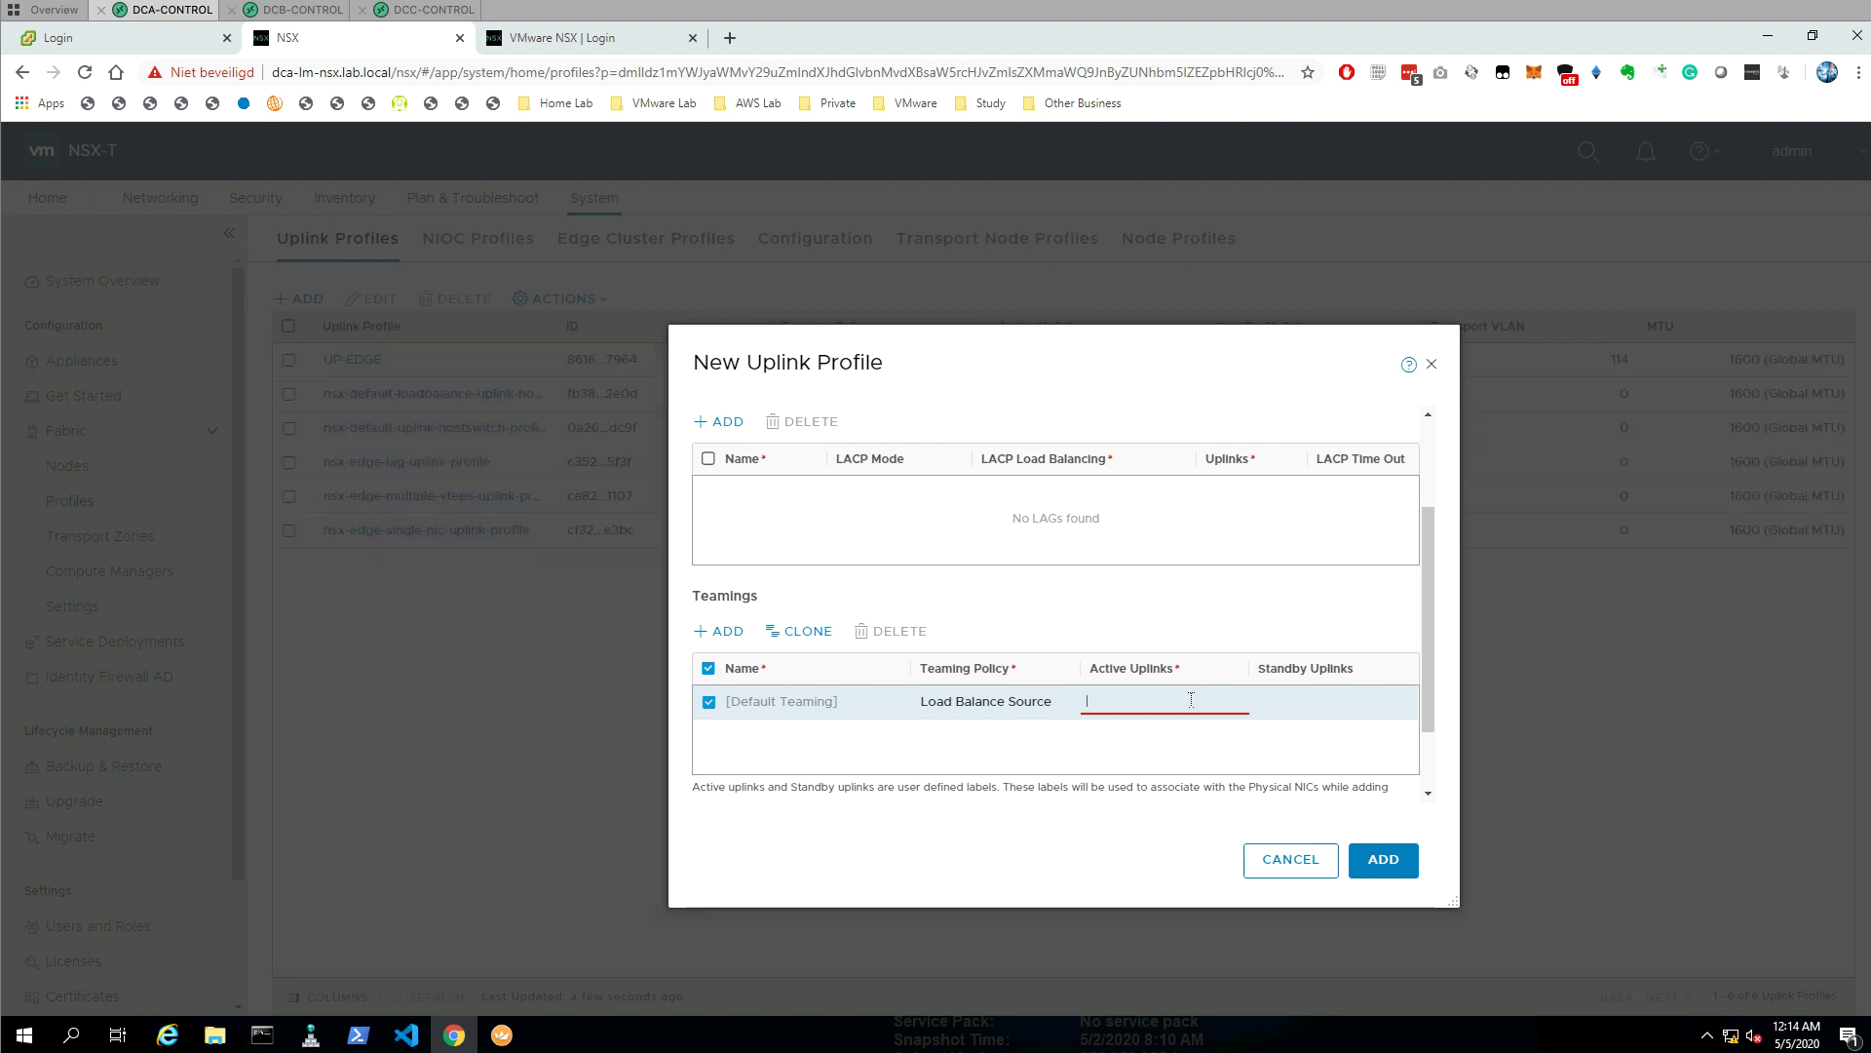
type("H")
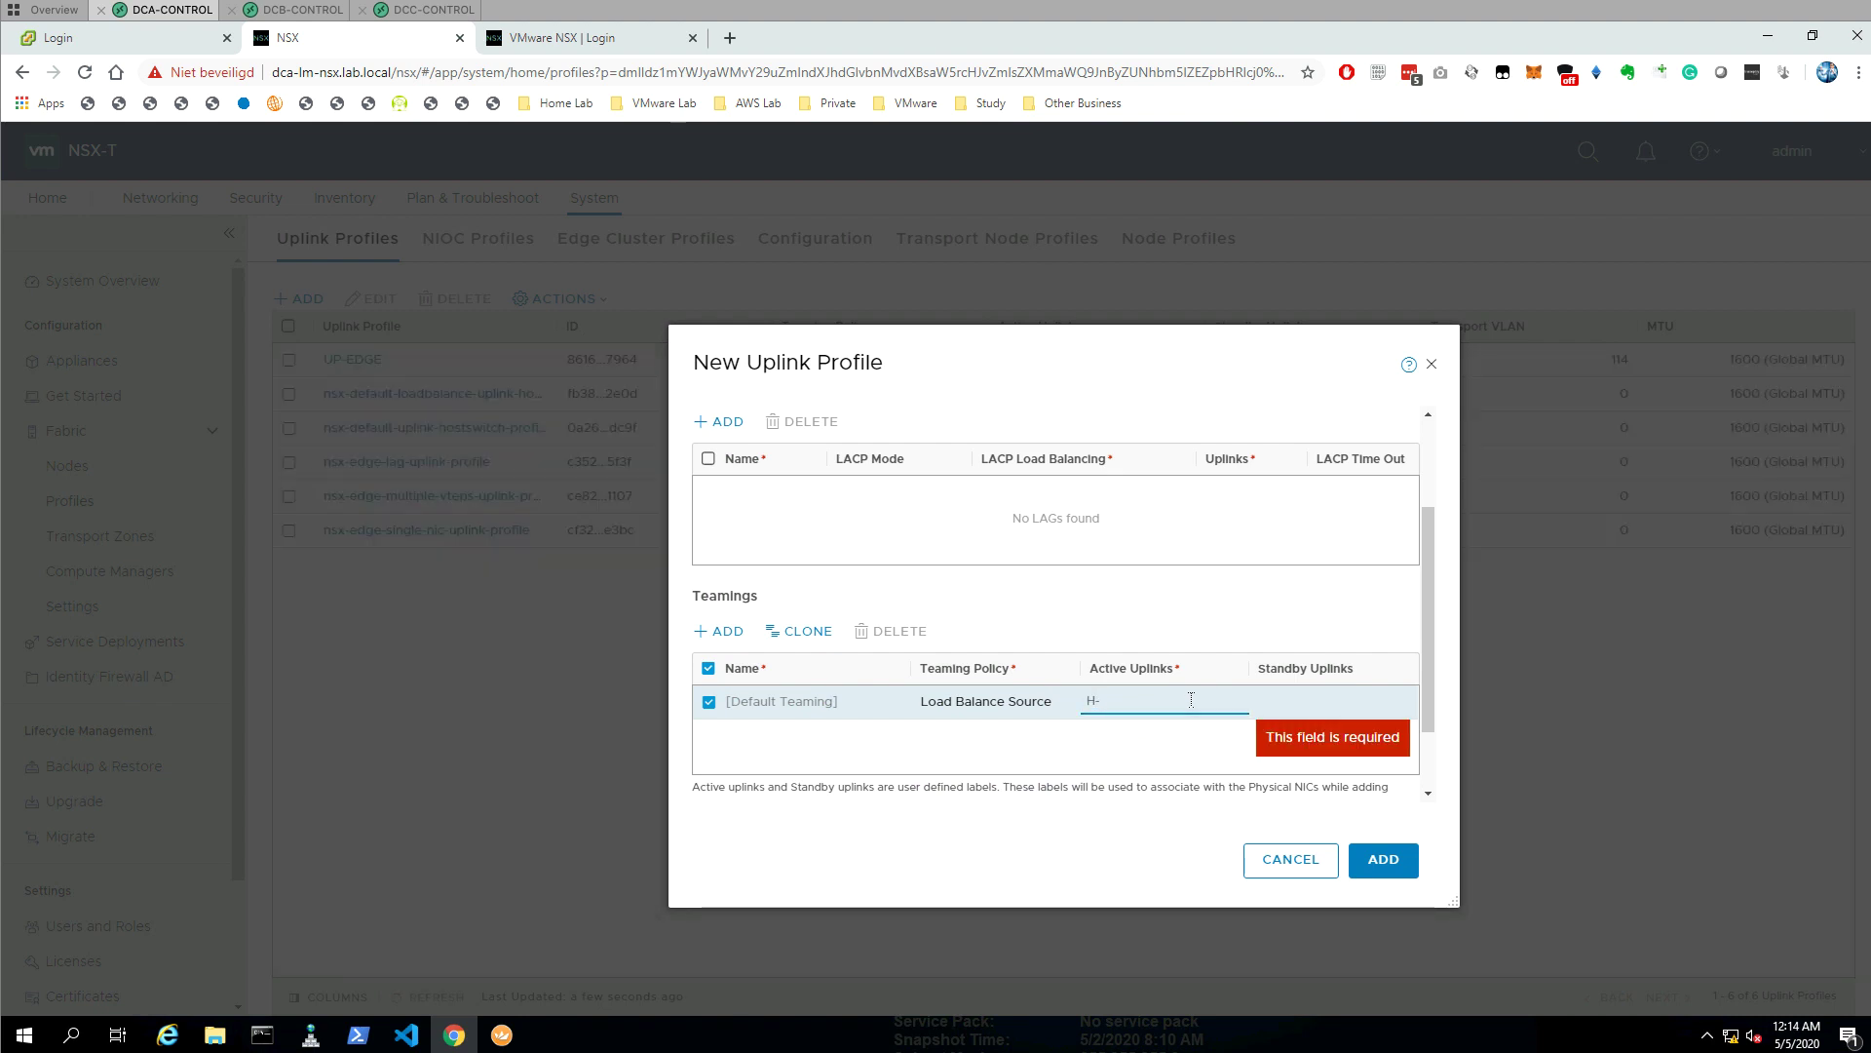
type("-UP-")
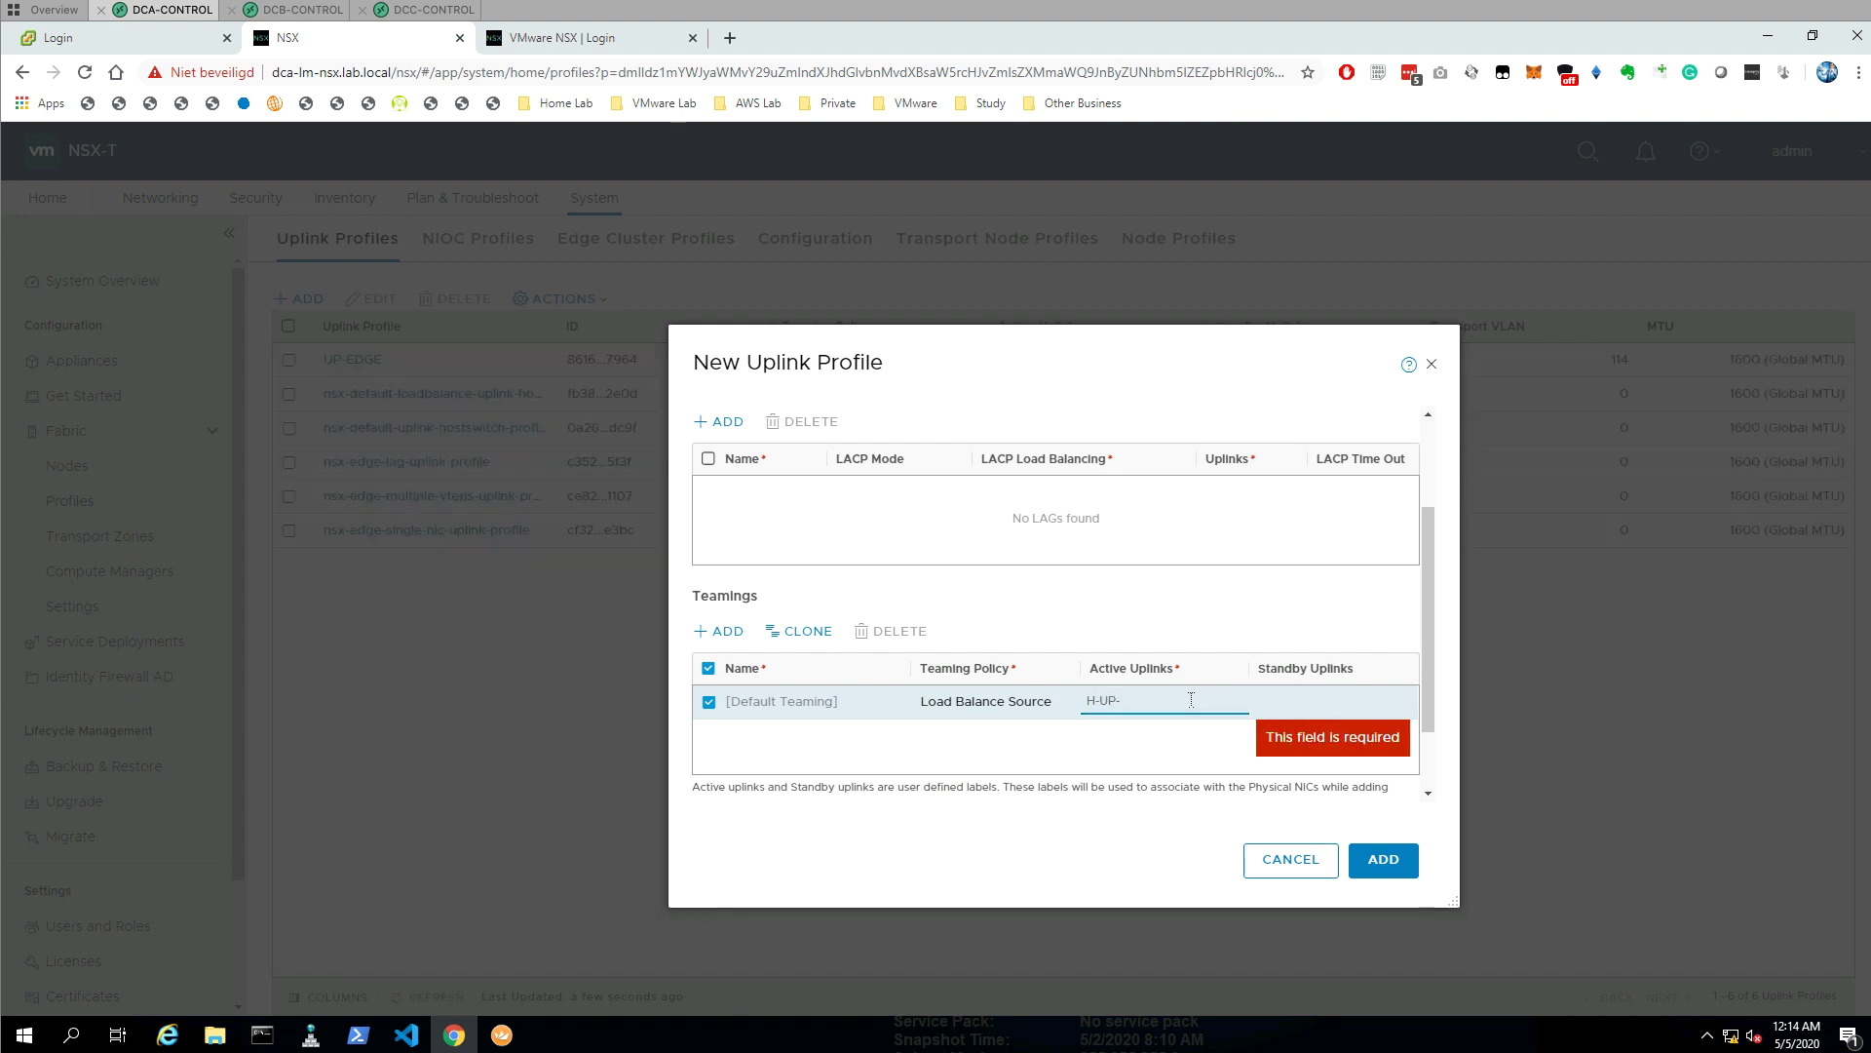
type("01,H")
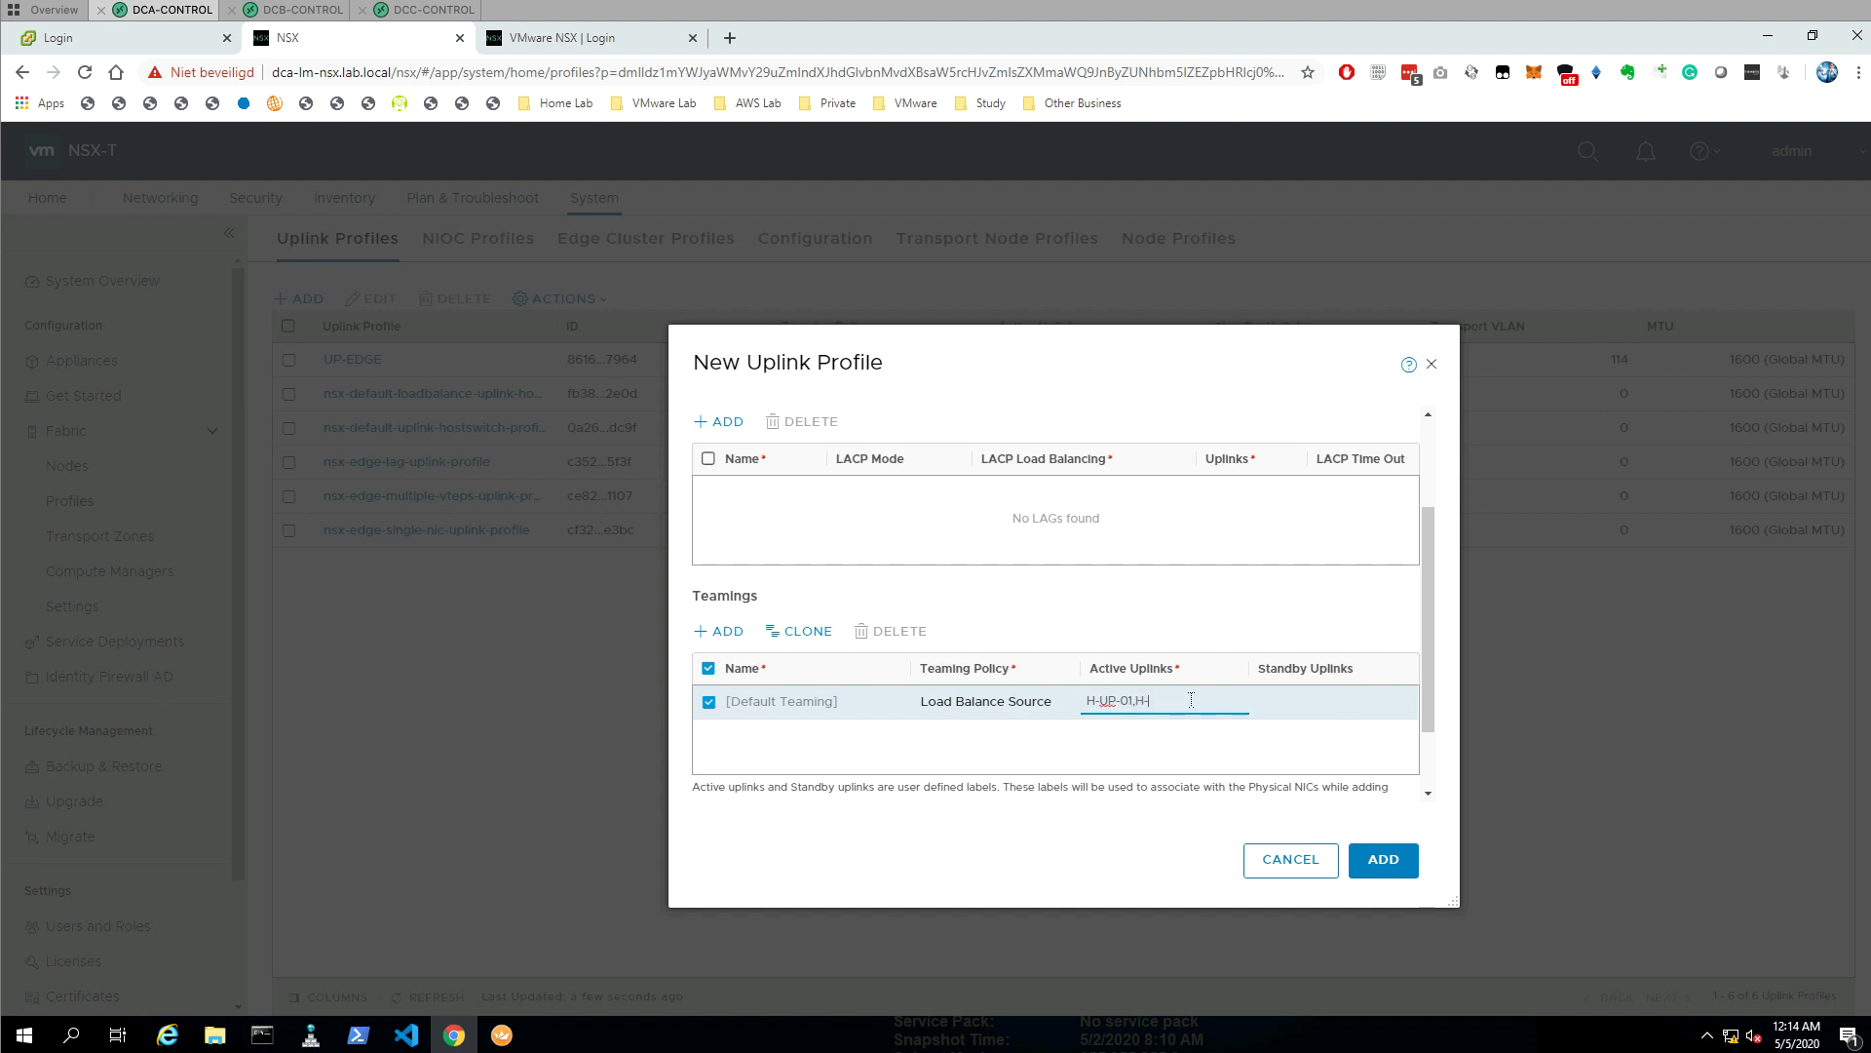
type("-UP-")
- Add a Failover Order teaming named H-UP-01 with H-UP-01 as its active uplink
left_click(724, 631)
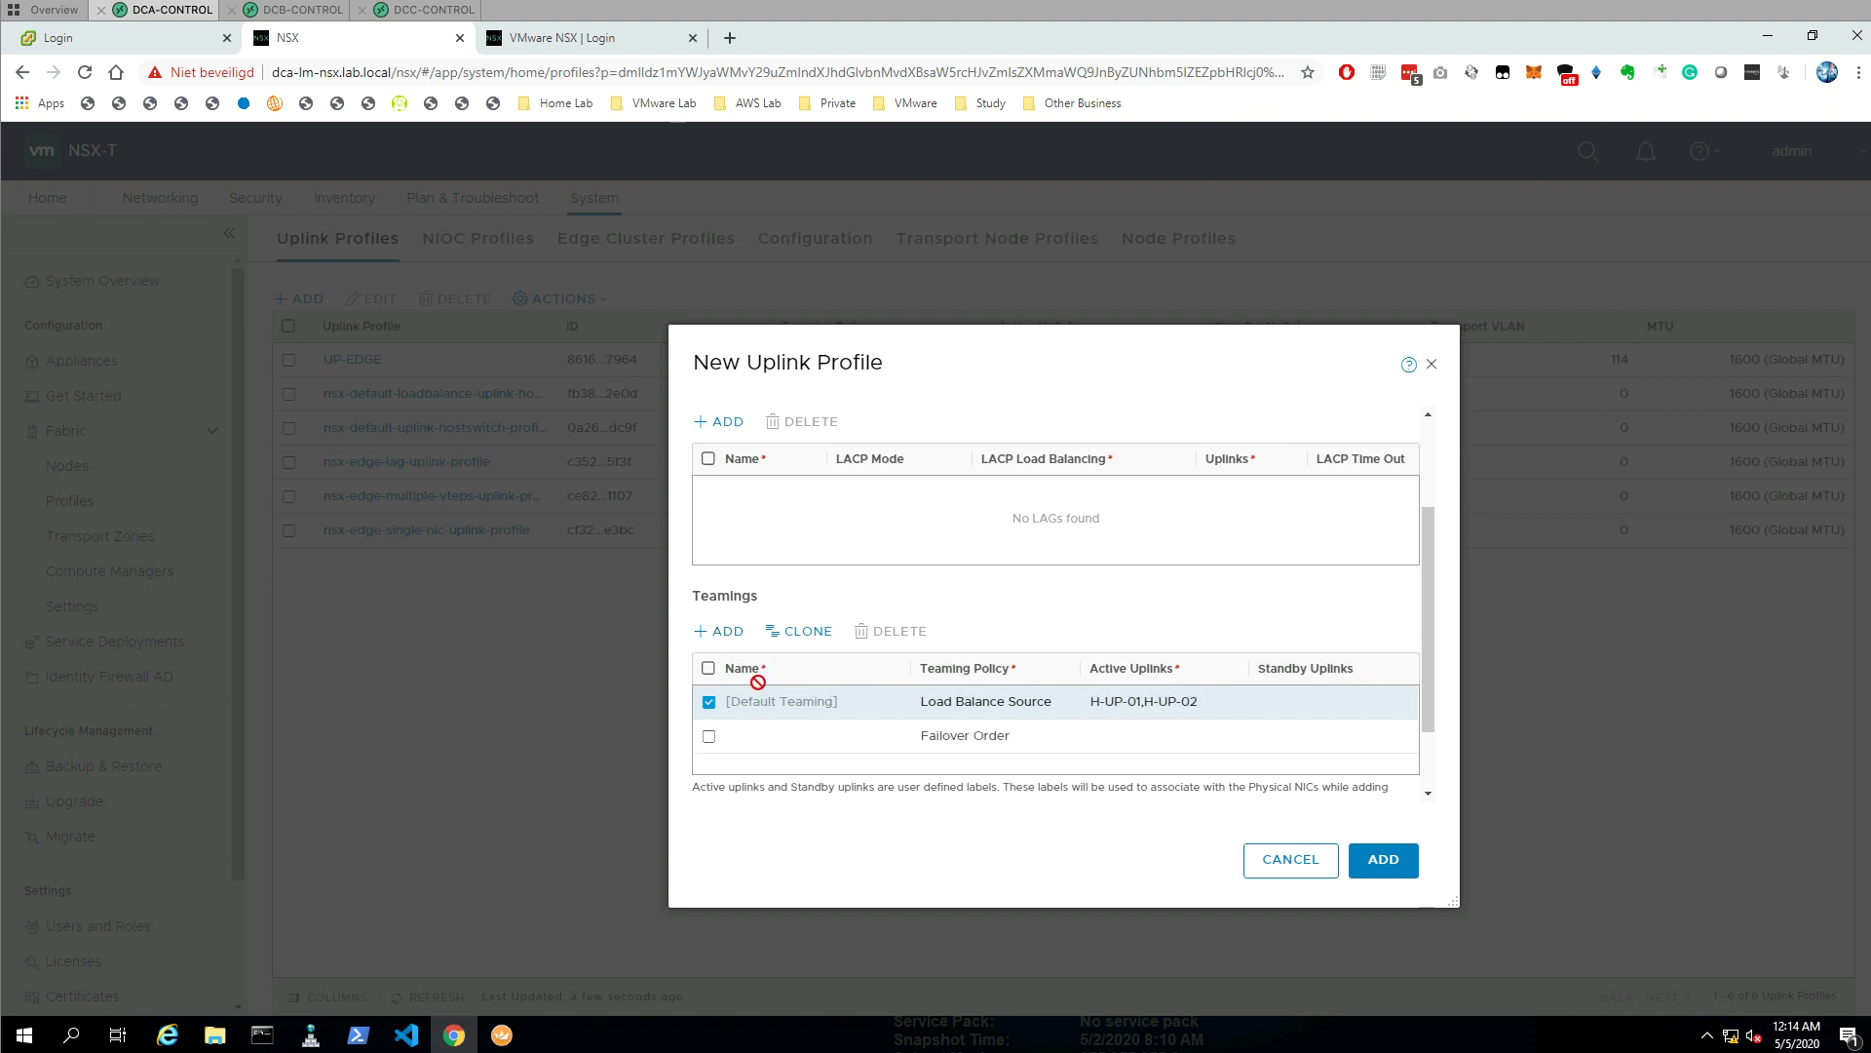
left_click(785, 733)
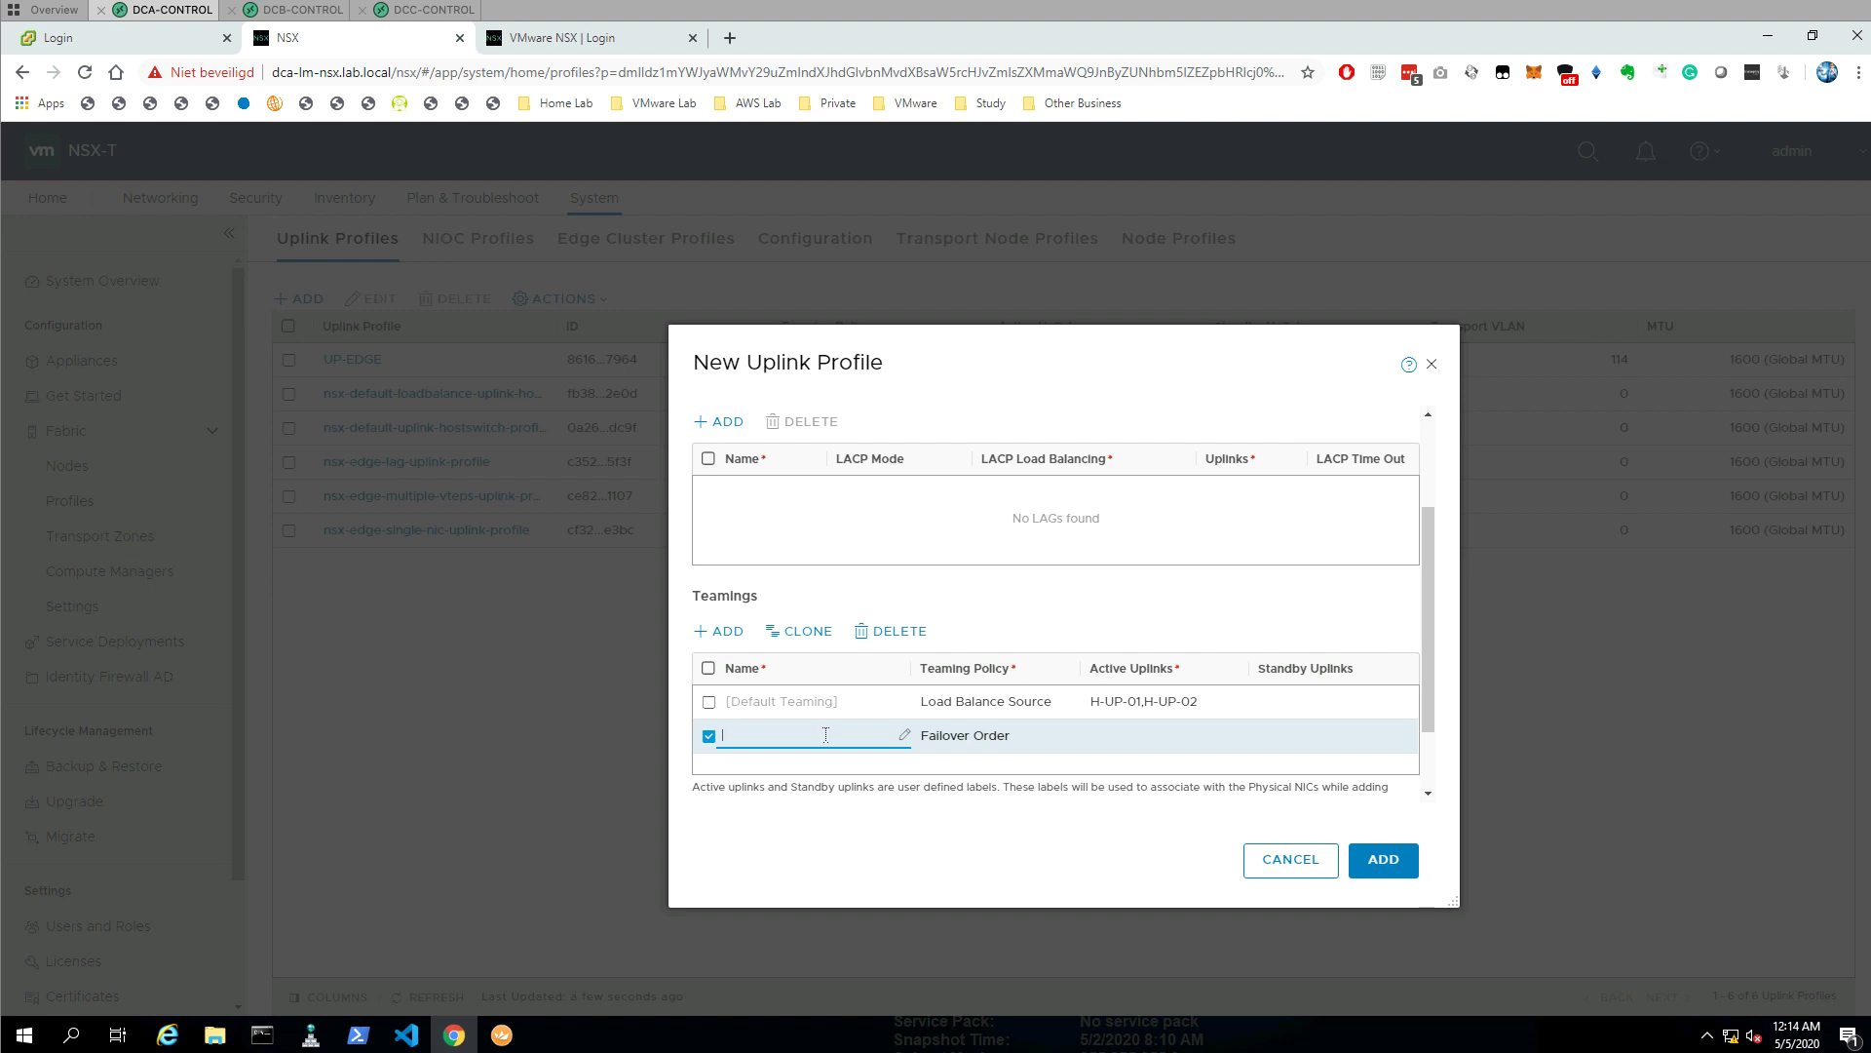
type("H-UP")
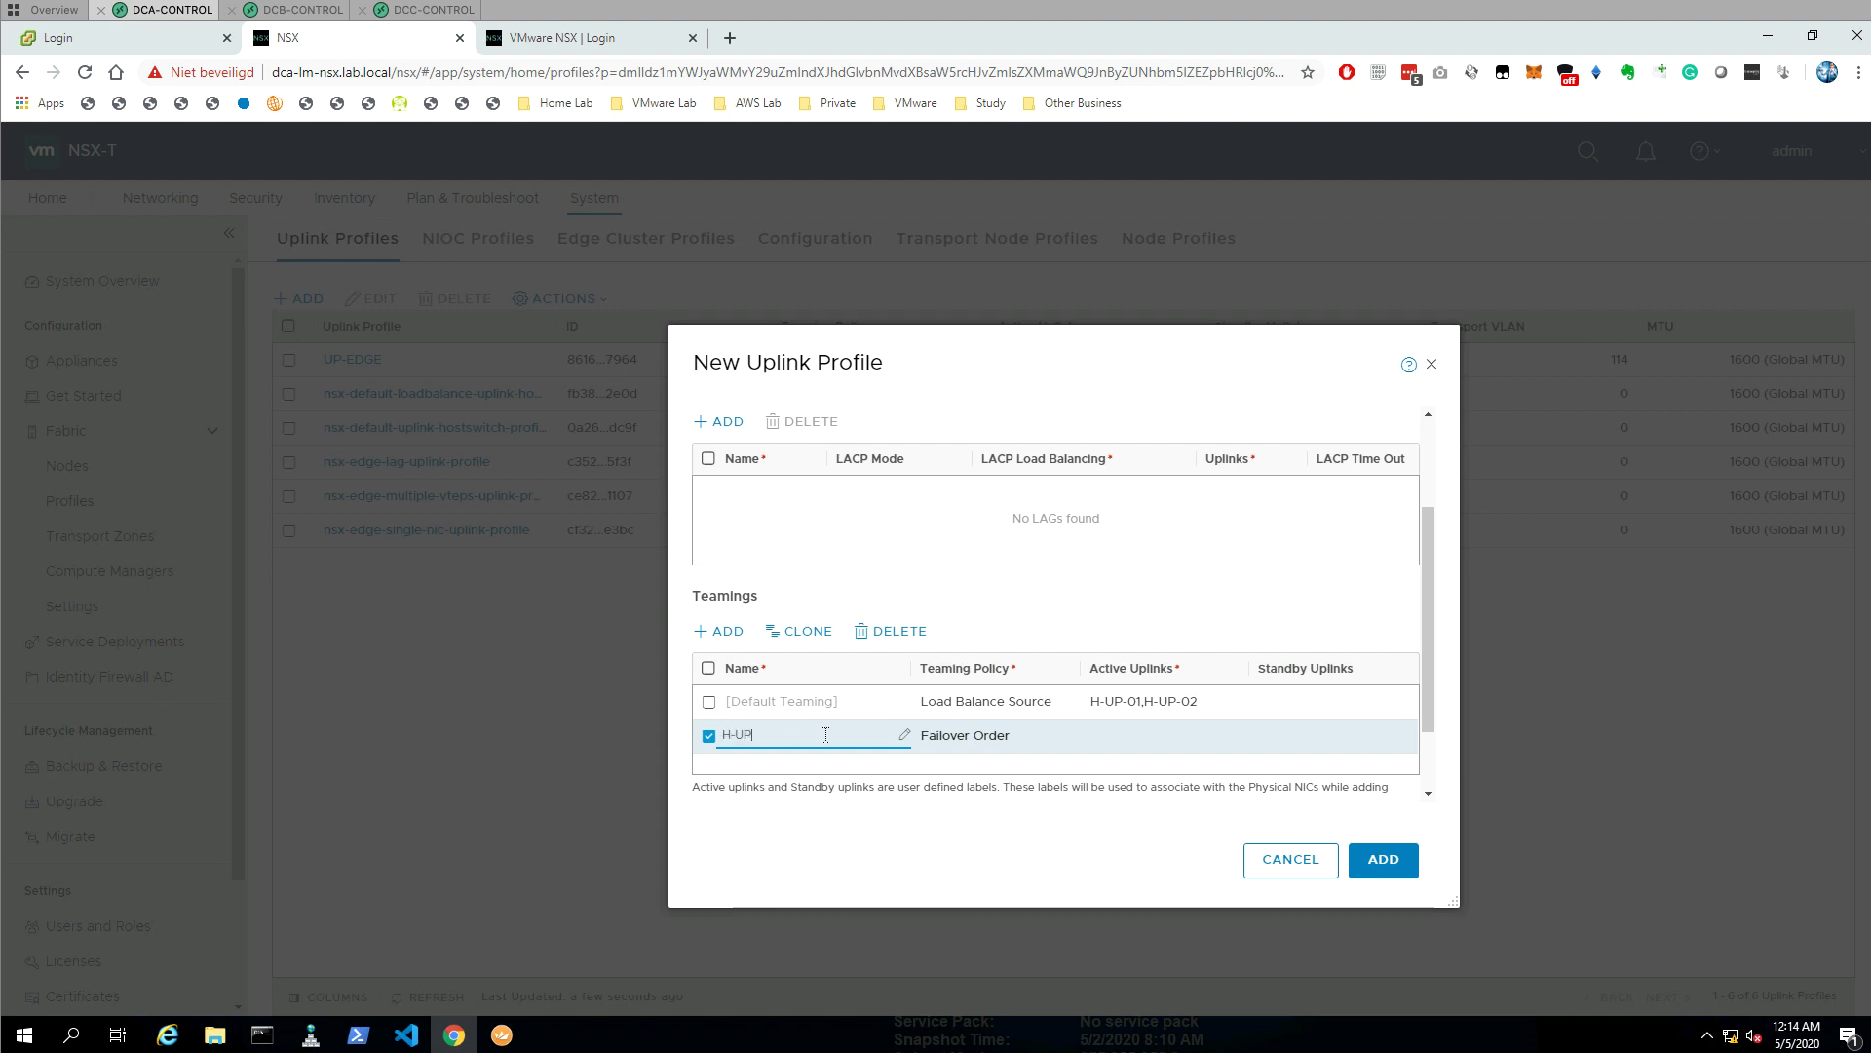
type("-01")
left_click(1074, 739)
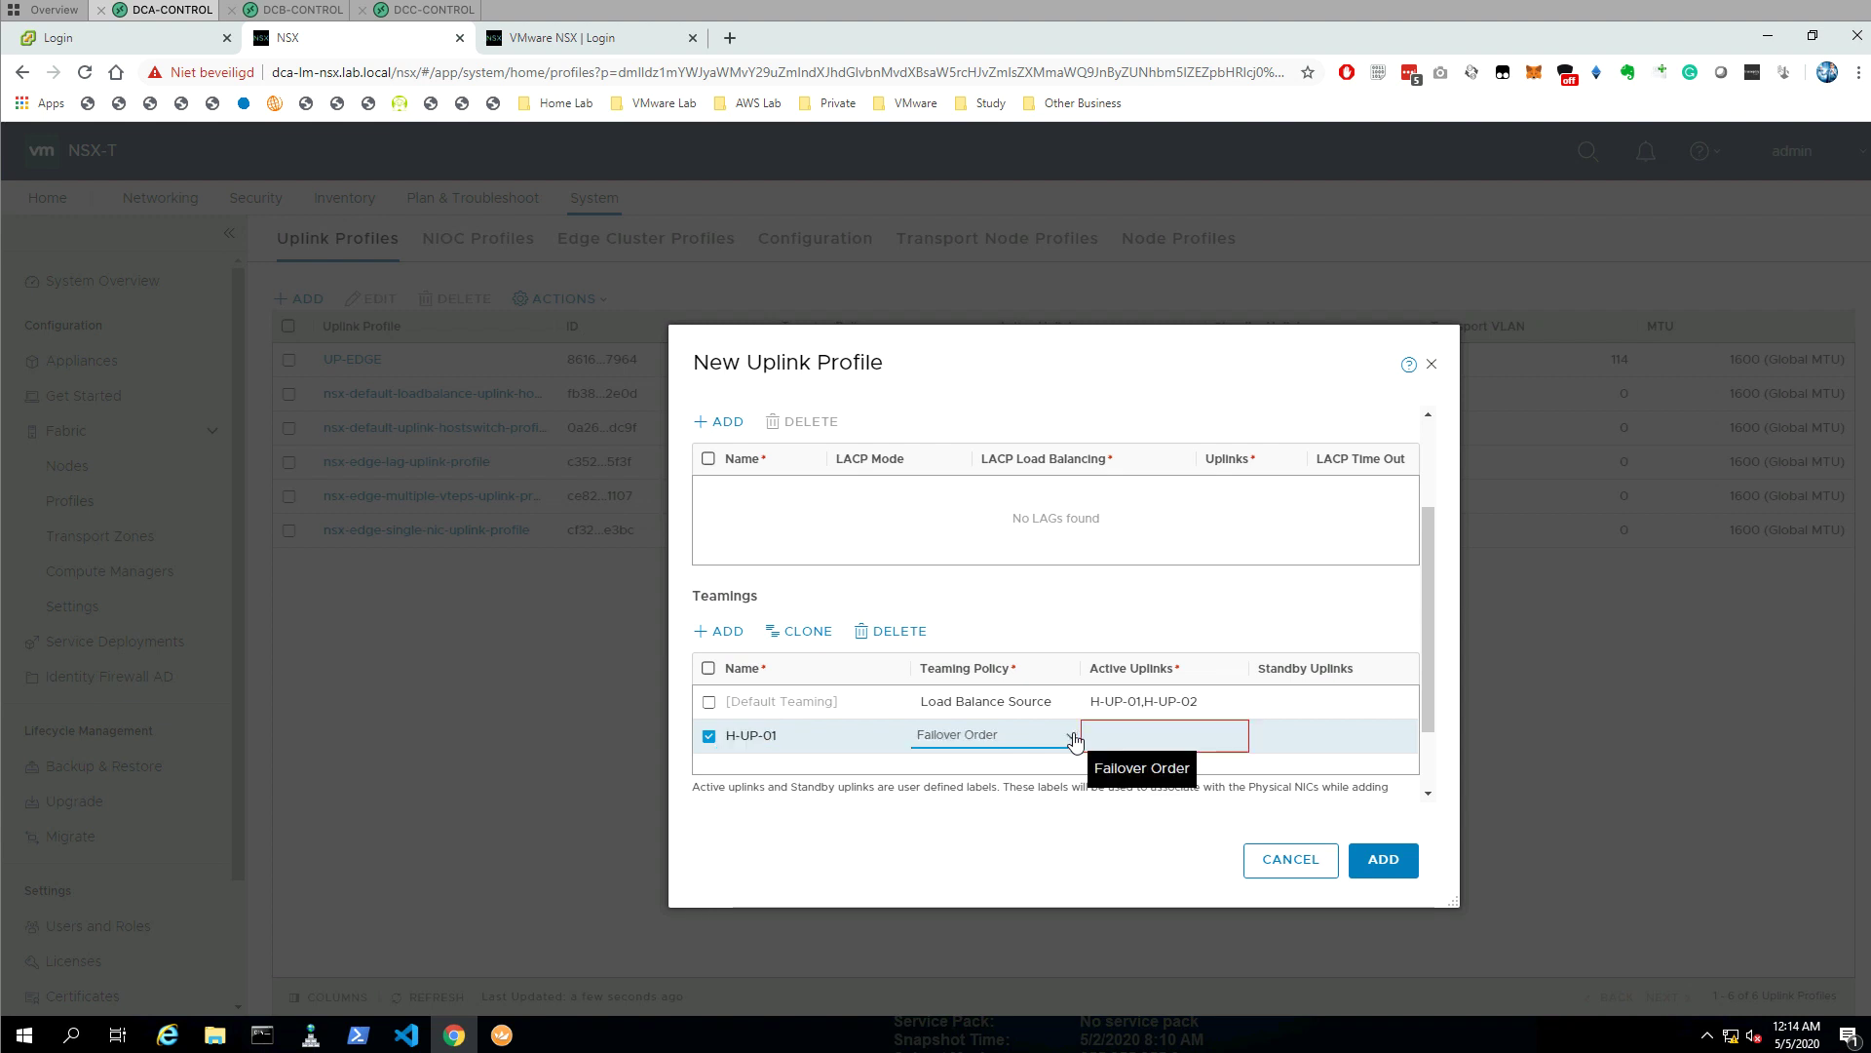
left_click(1144, 731)
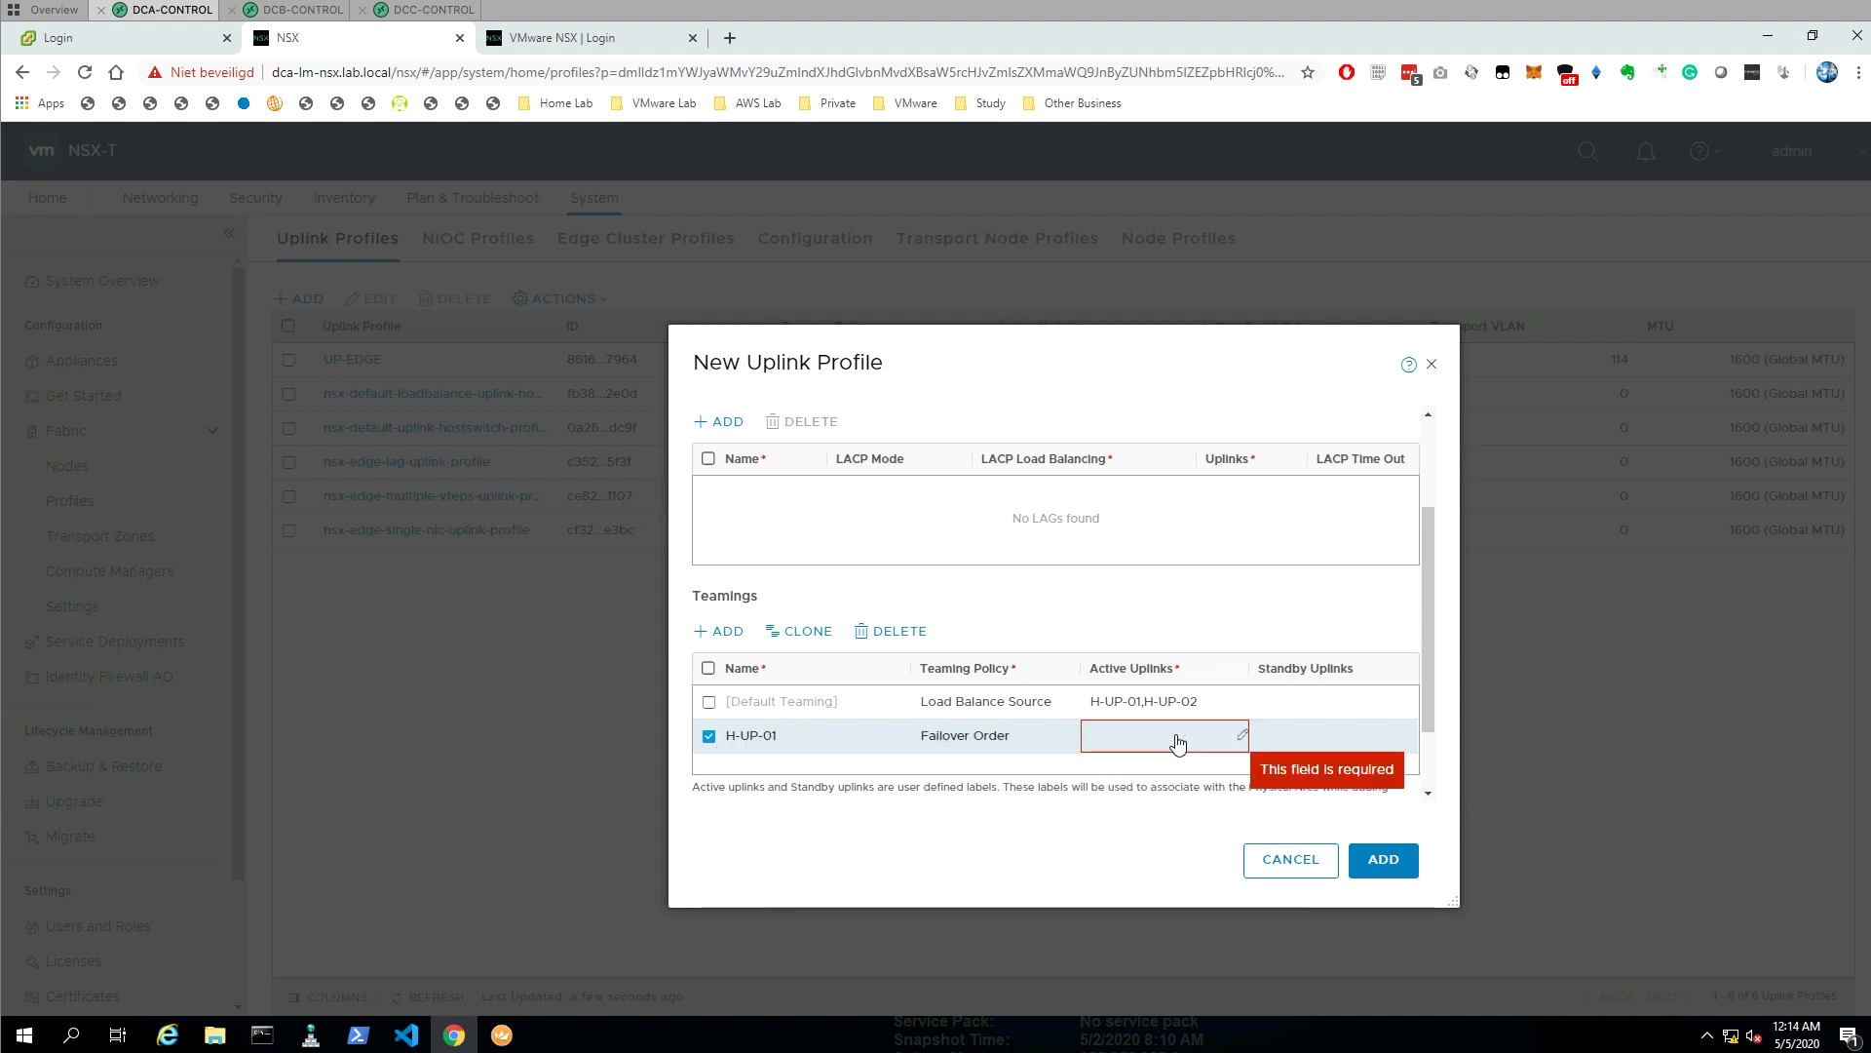
left_click(1232, 733)
type("H-UP")
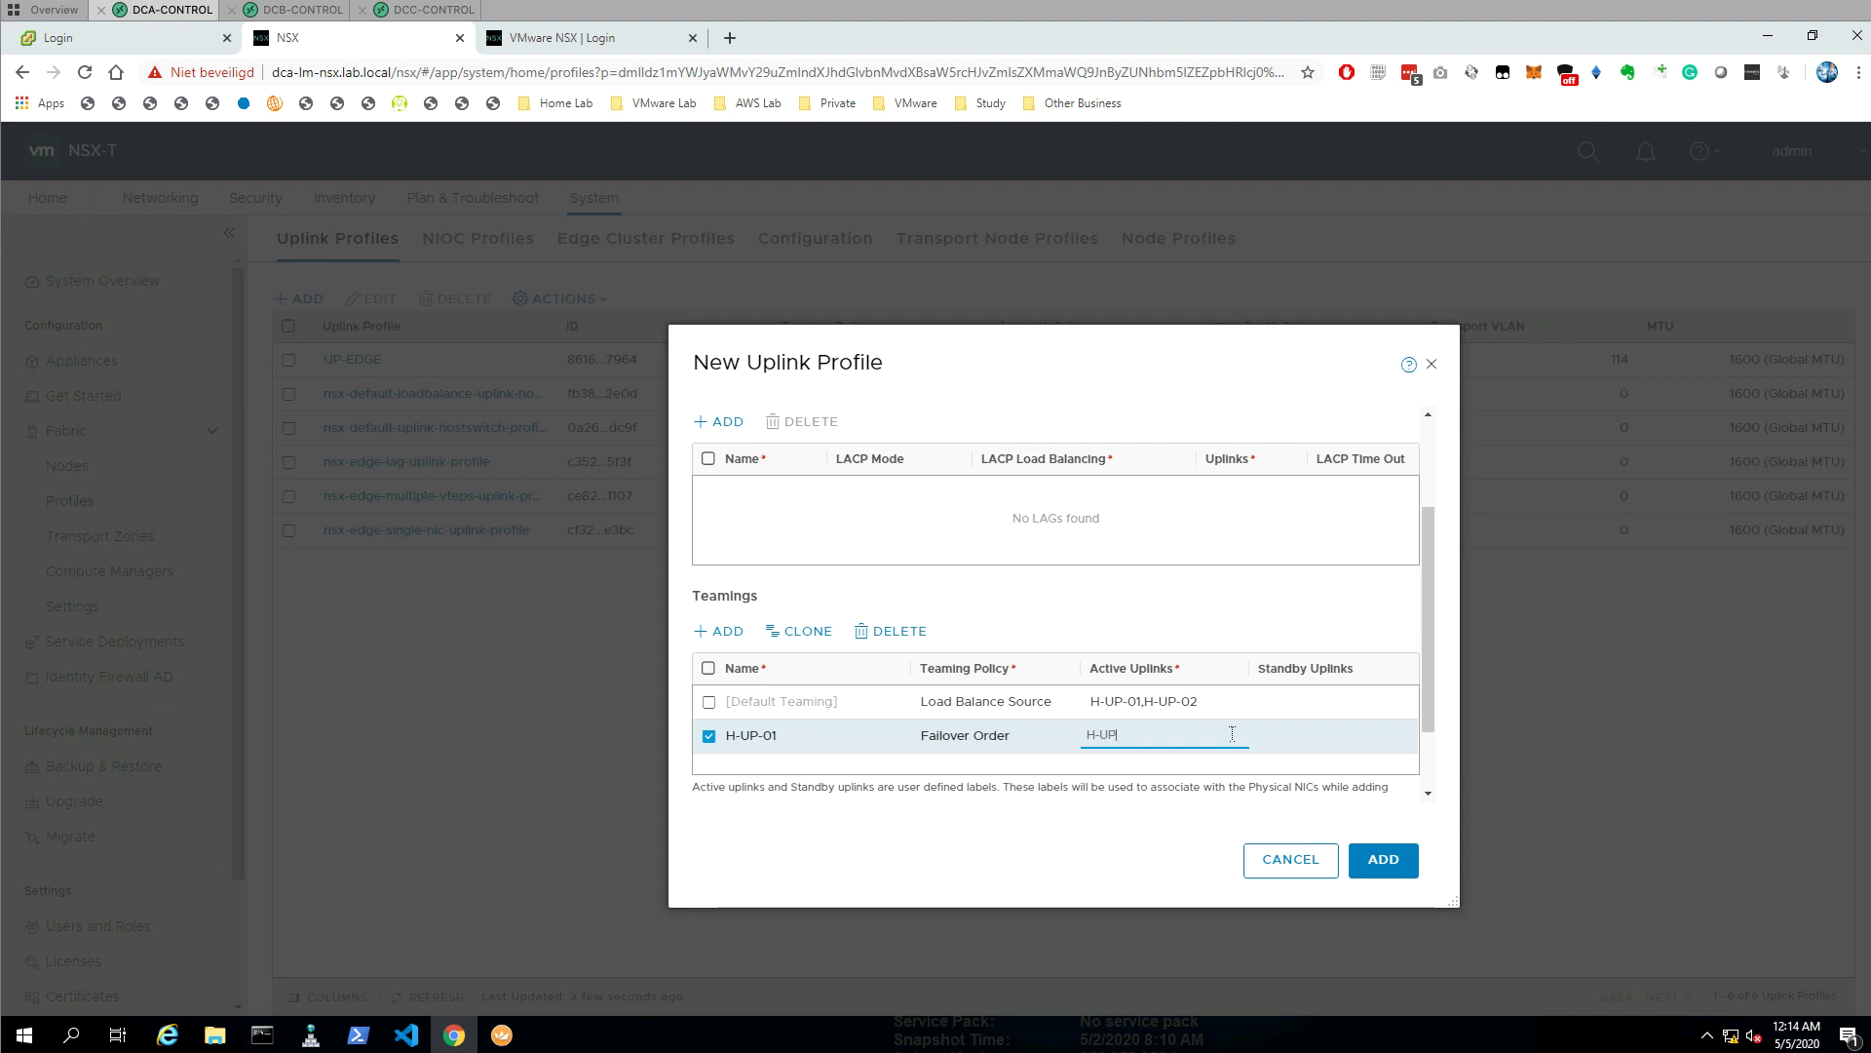
type("-01")
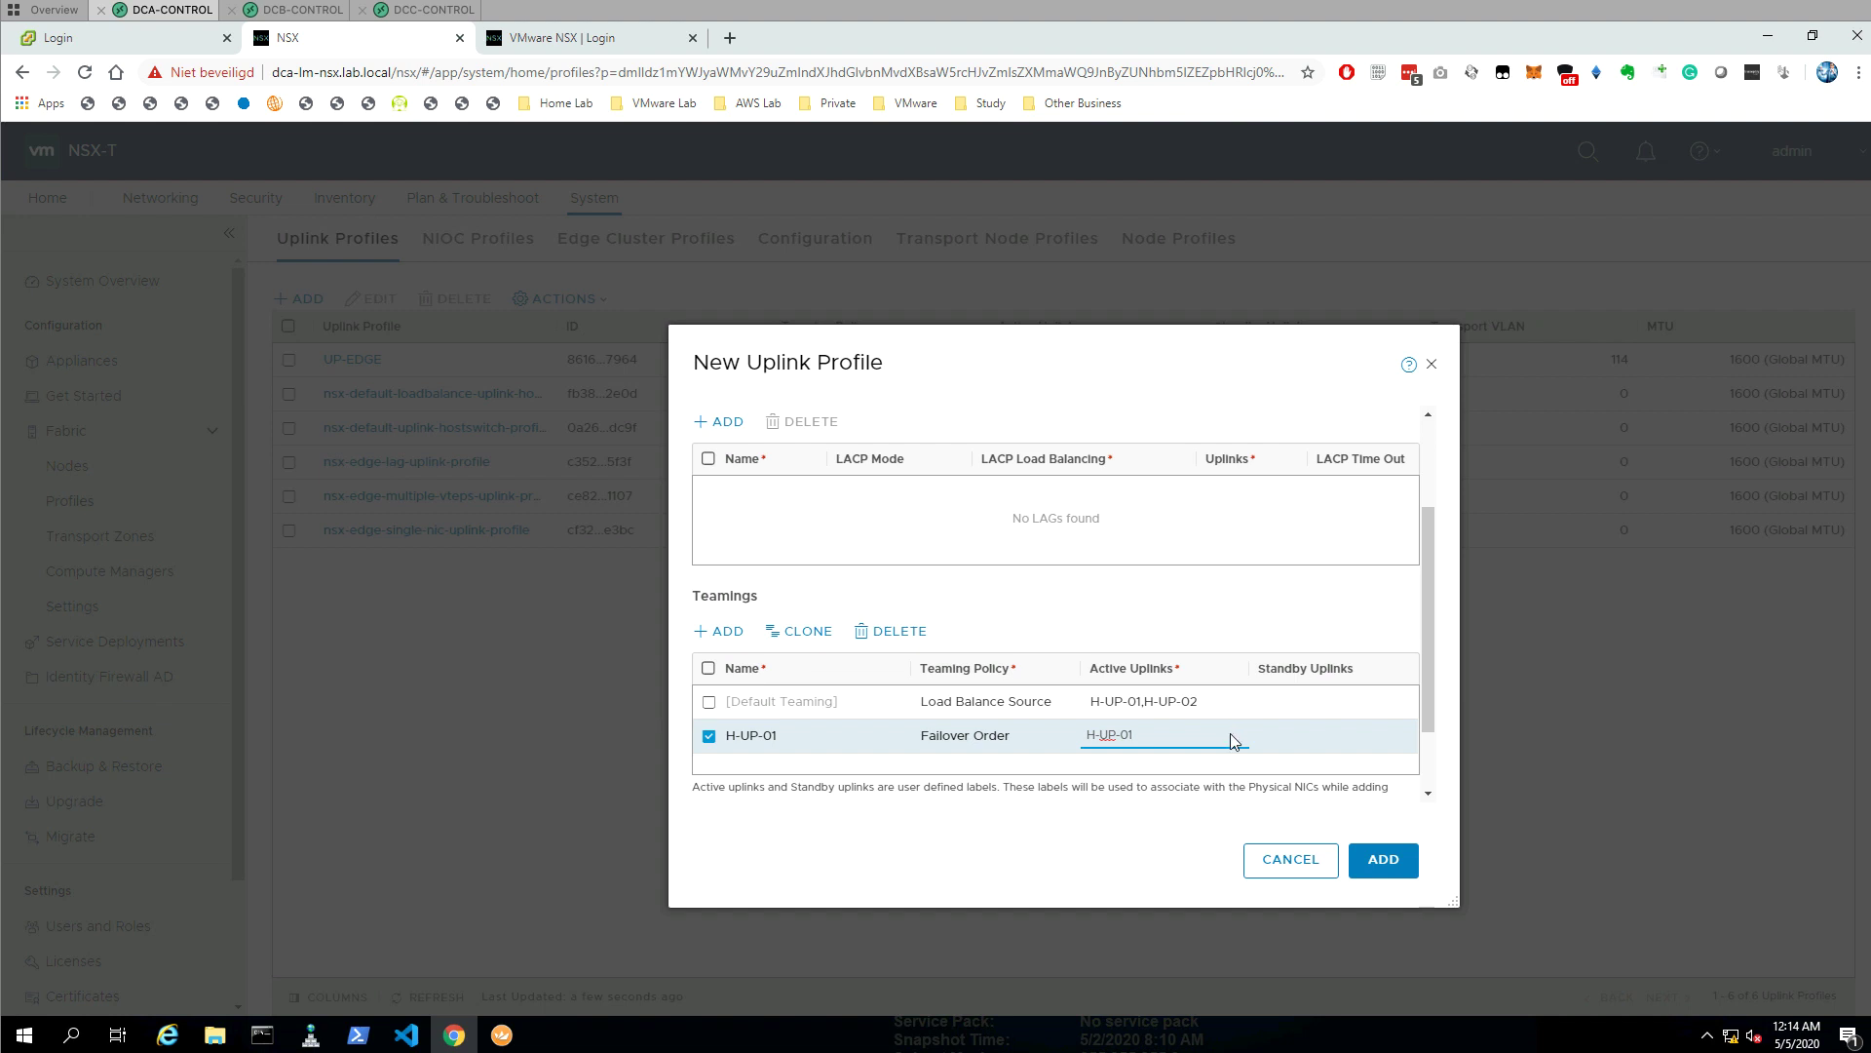
- Add another Failover Order teaming named H-UP-02 and assign H-UP-01 as its active uplink
left_click(724, 632)
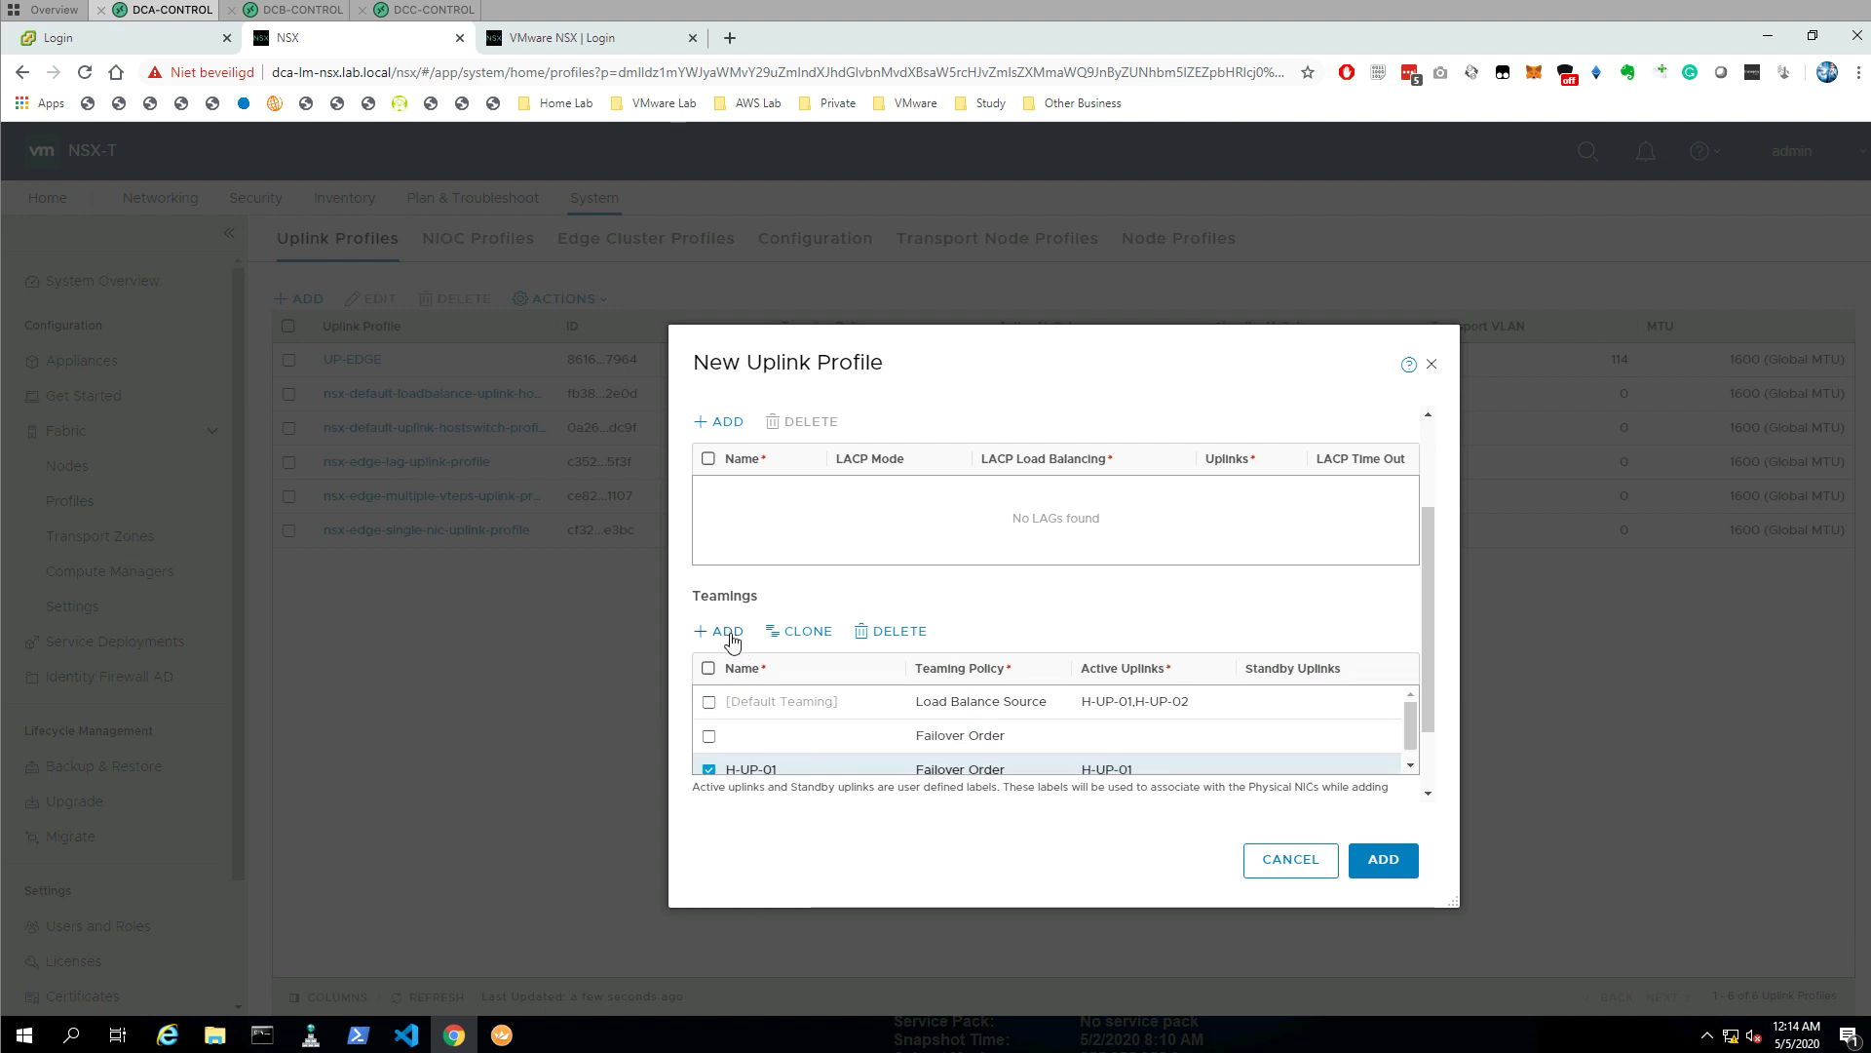
left_click(769, 732)
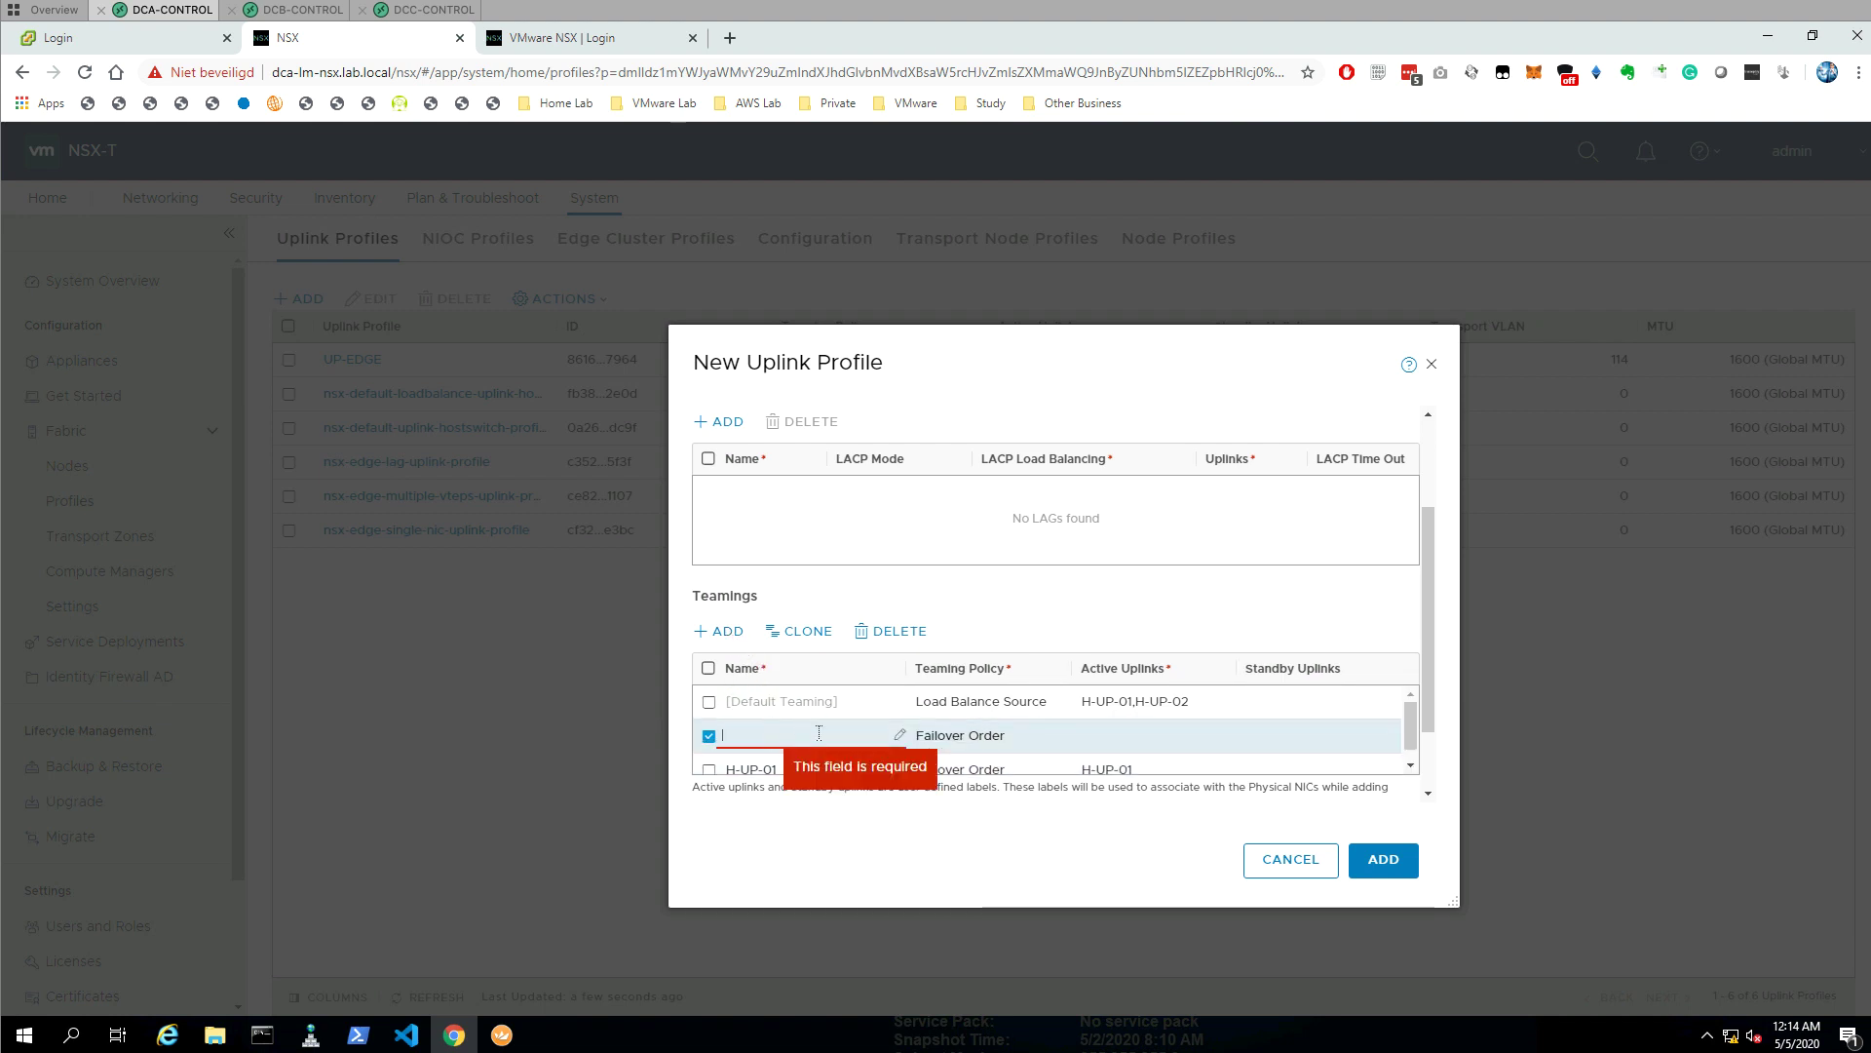
type("H-UP-0")
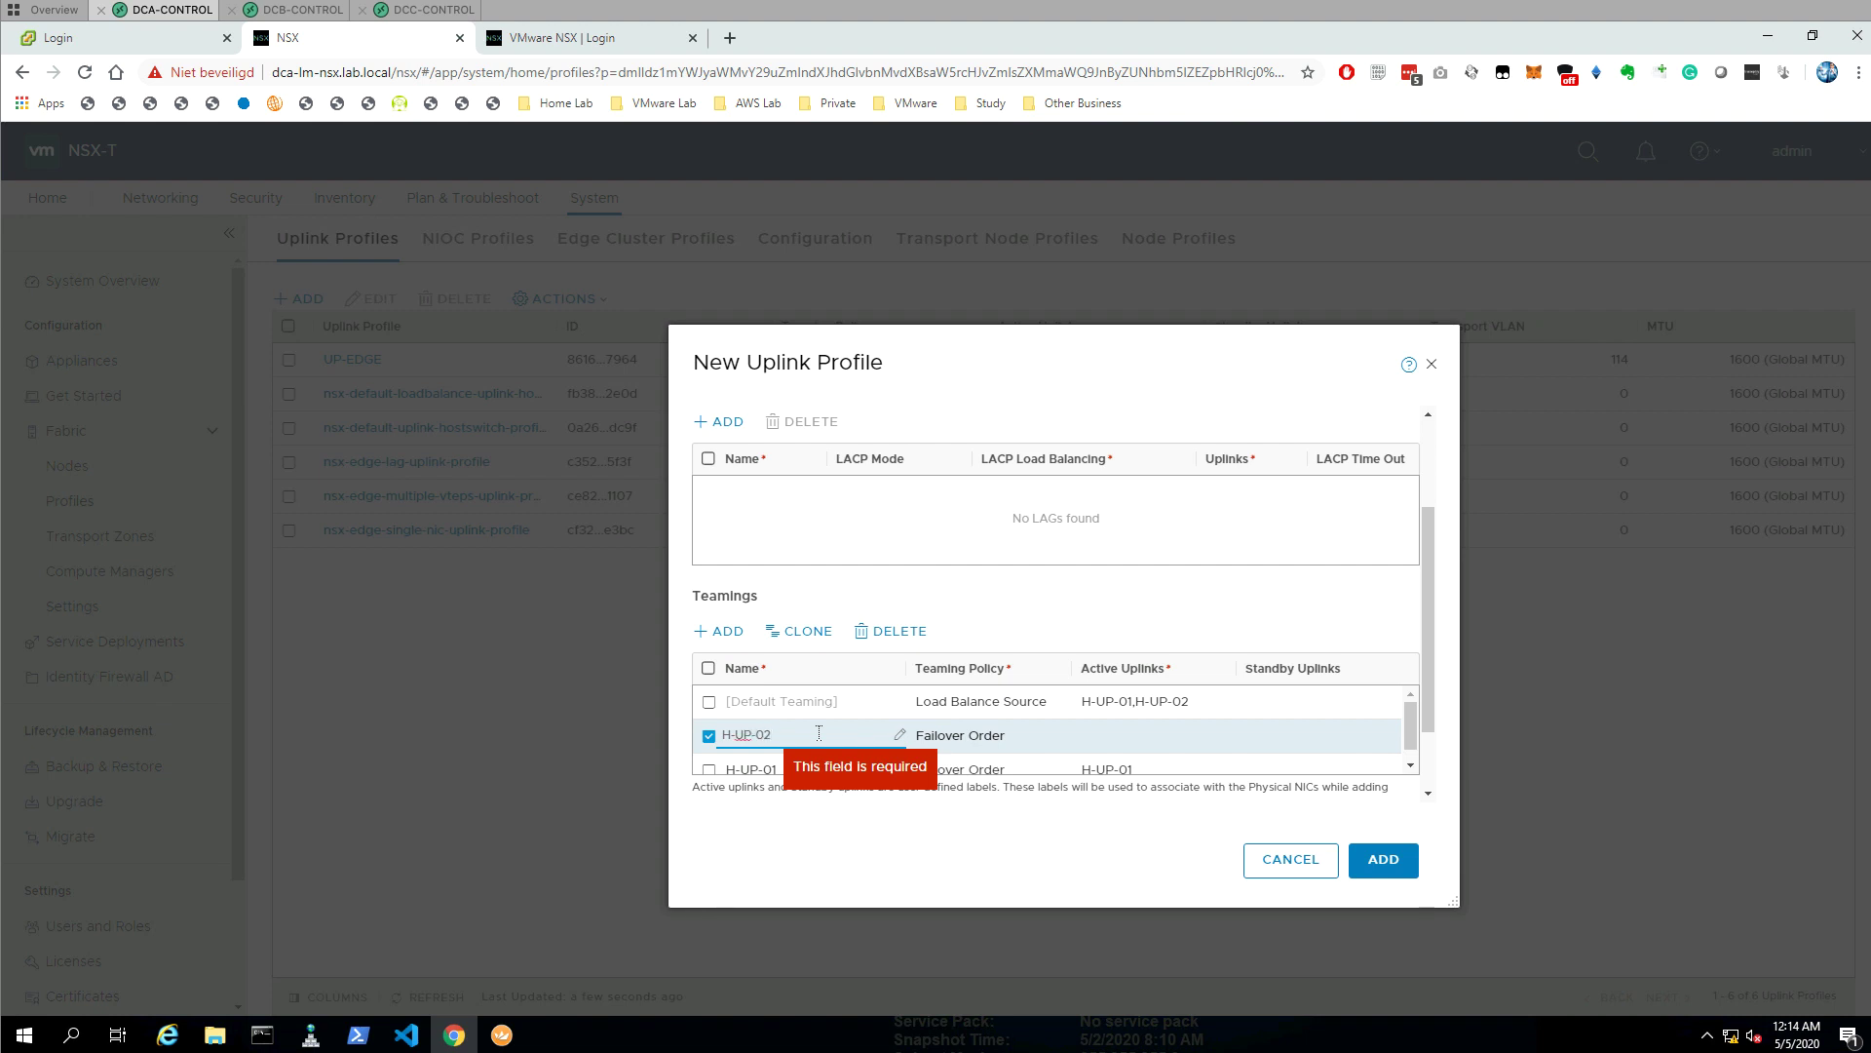
type("2")
left_click(1233, 730)
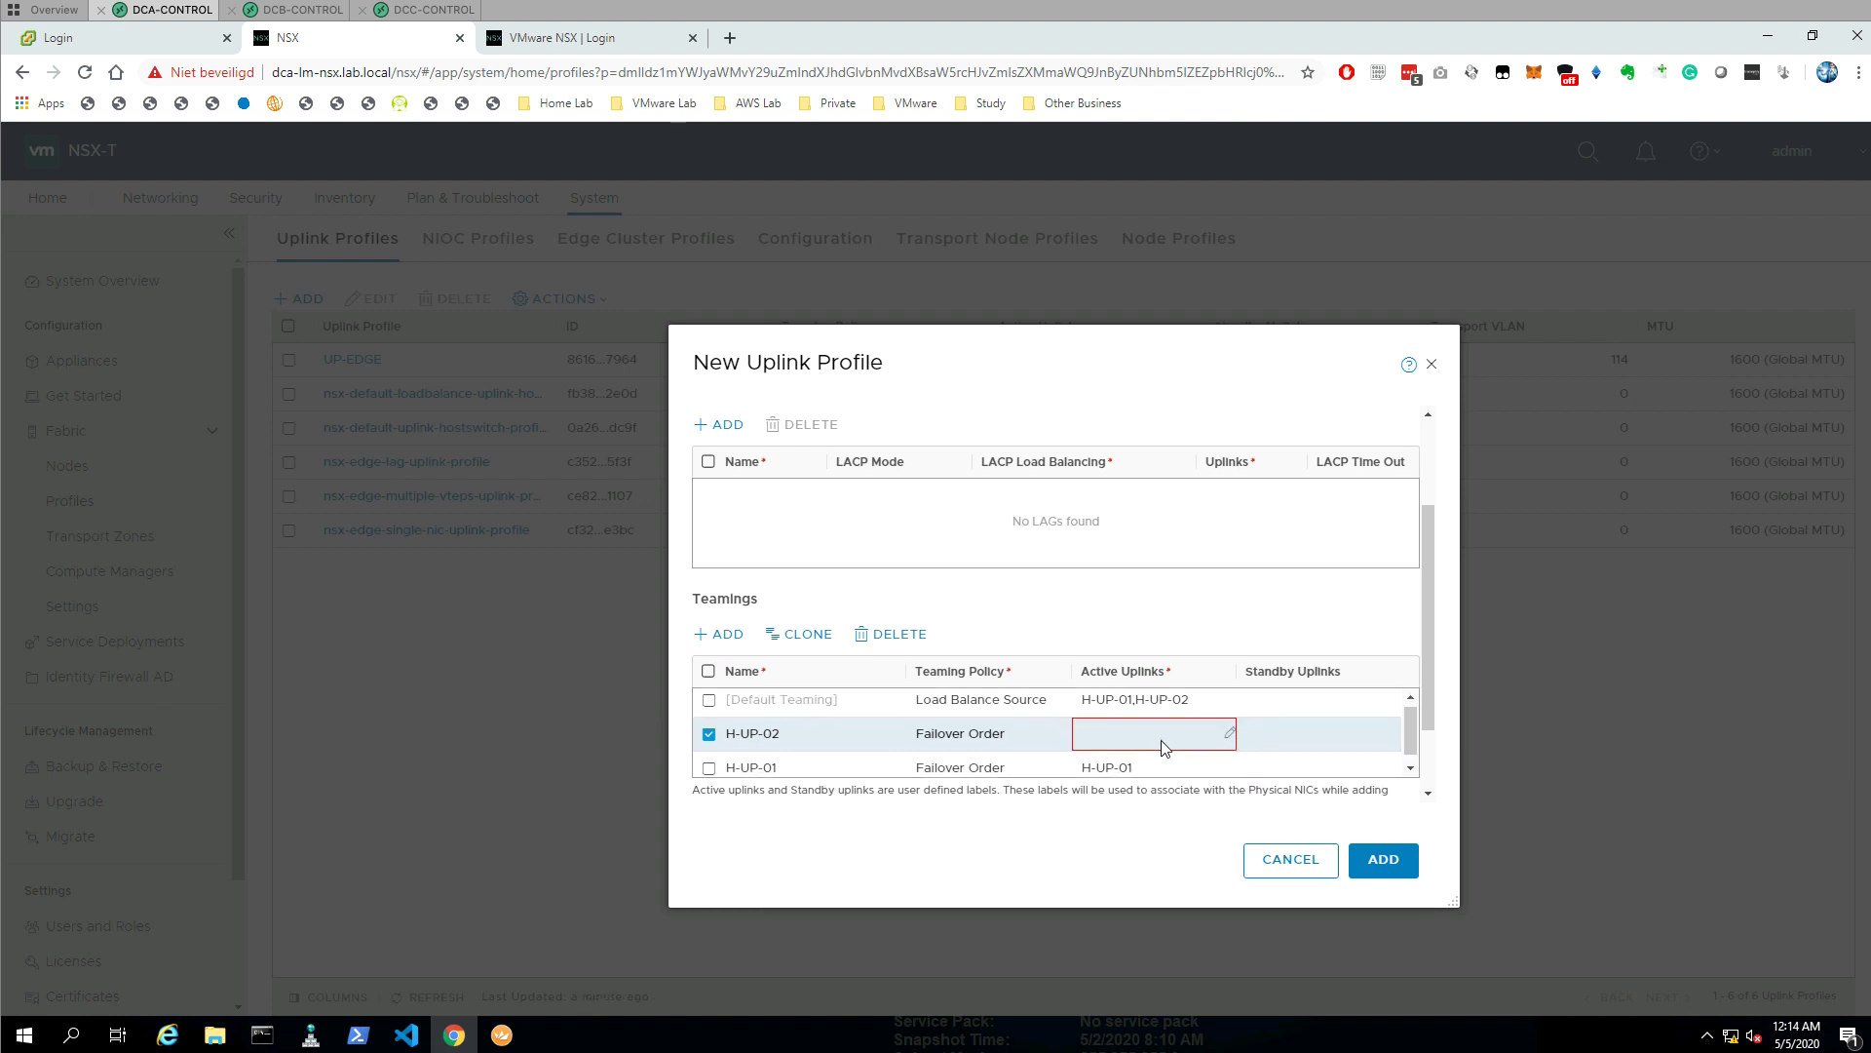
left_click(1129, 741)
type("H-UP")
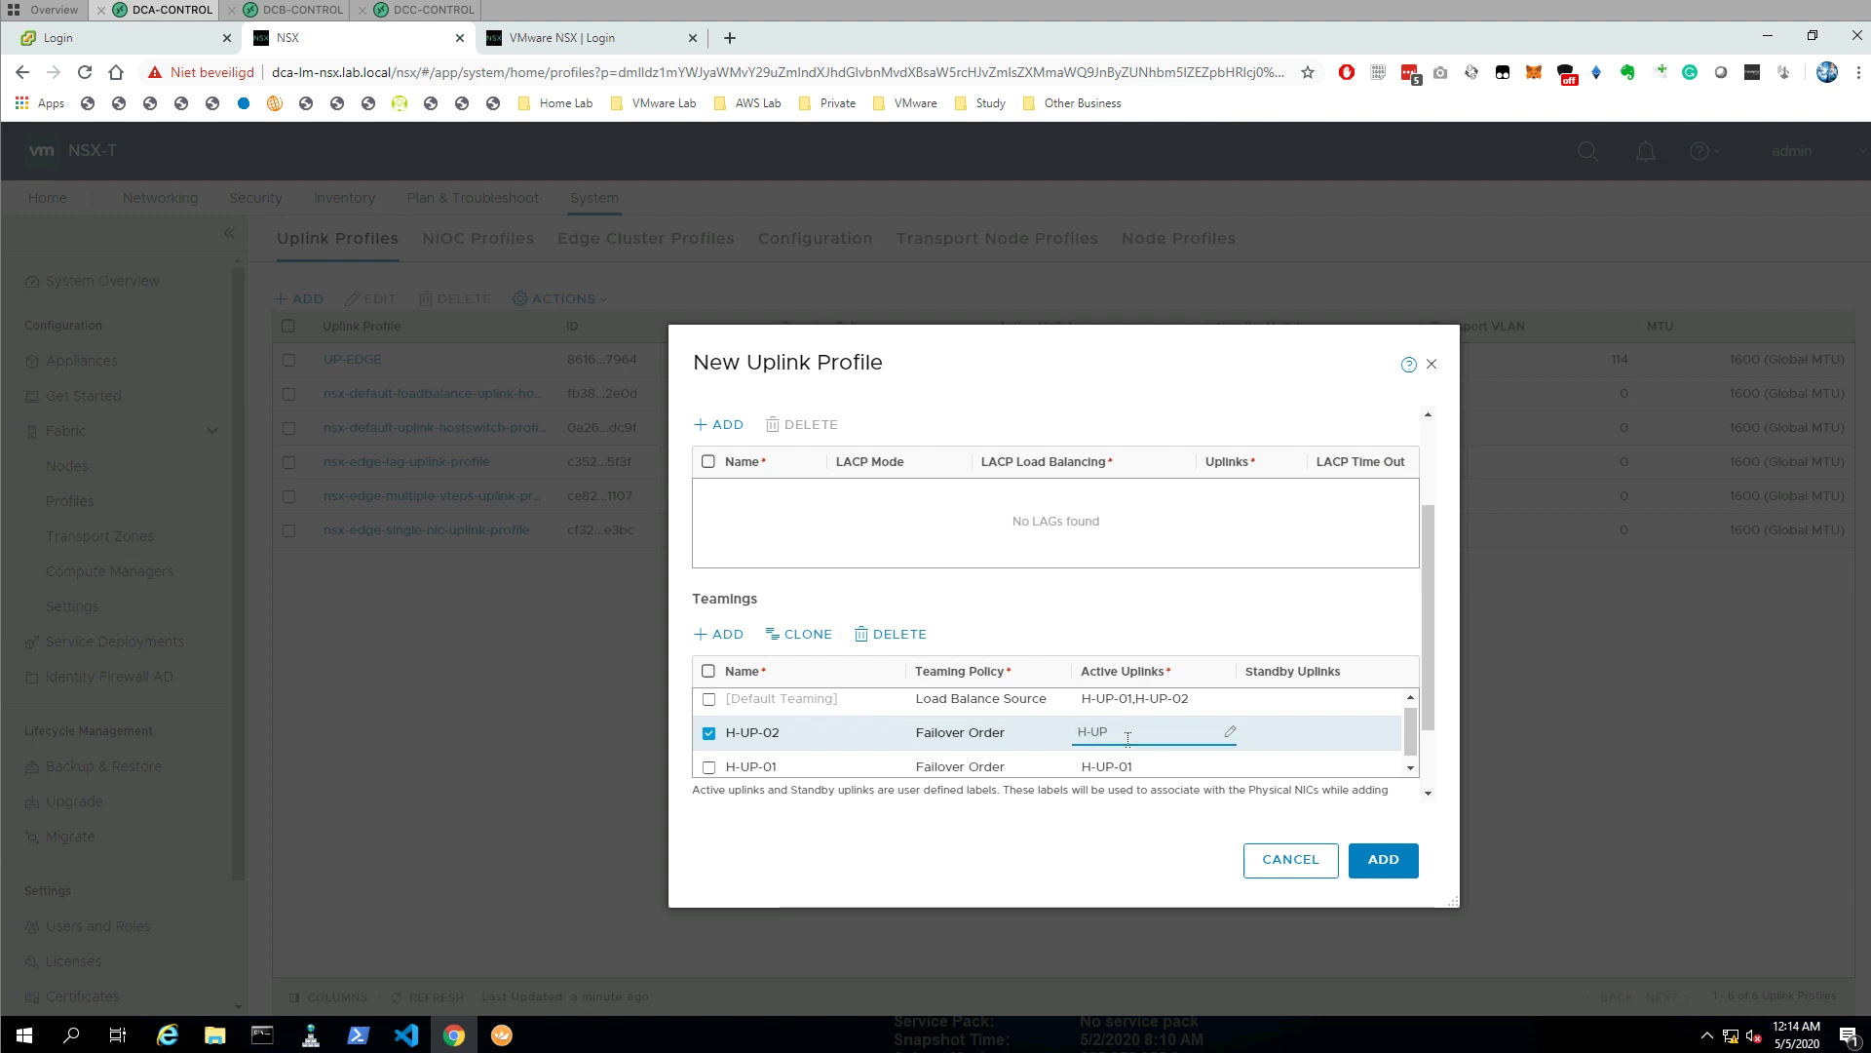
type("-01")
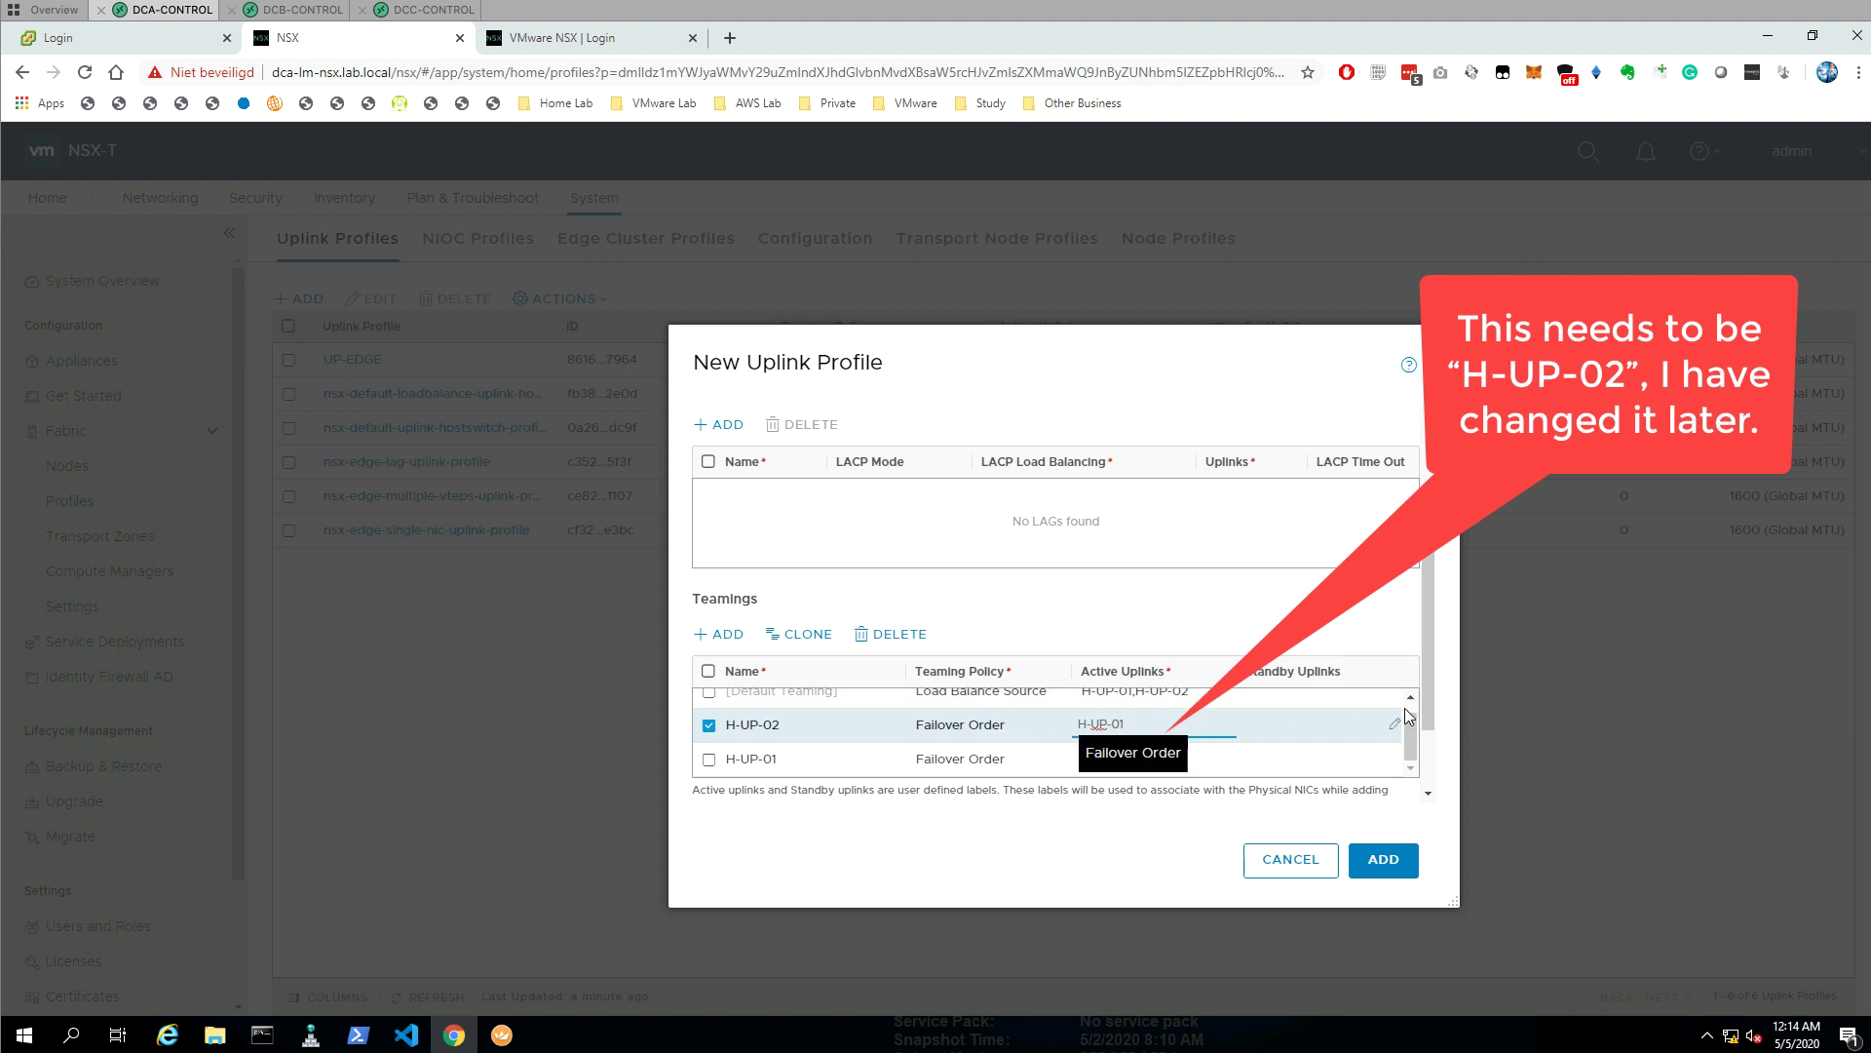
left_click(1429, 709)
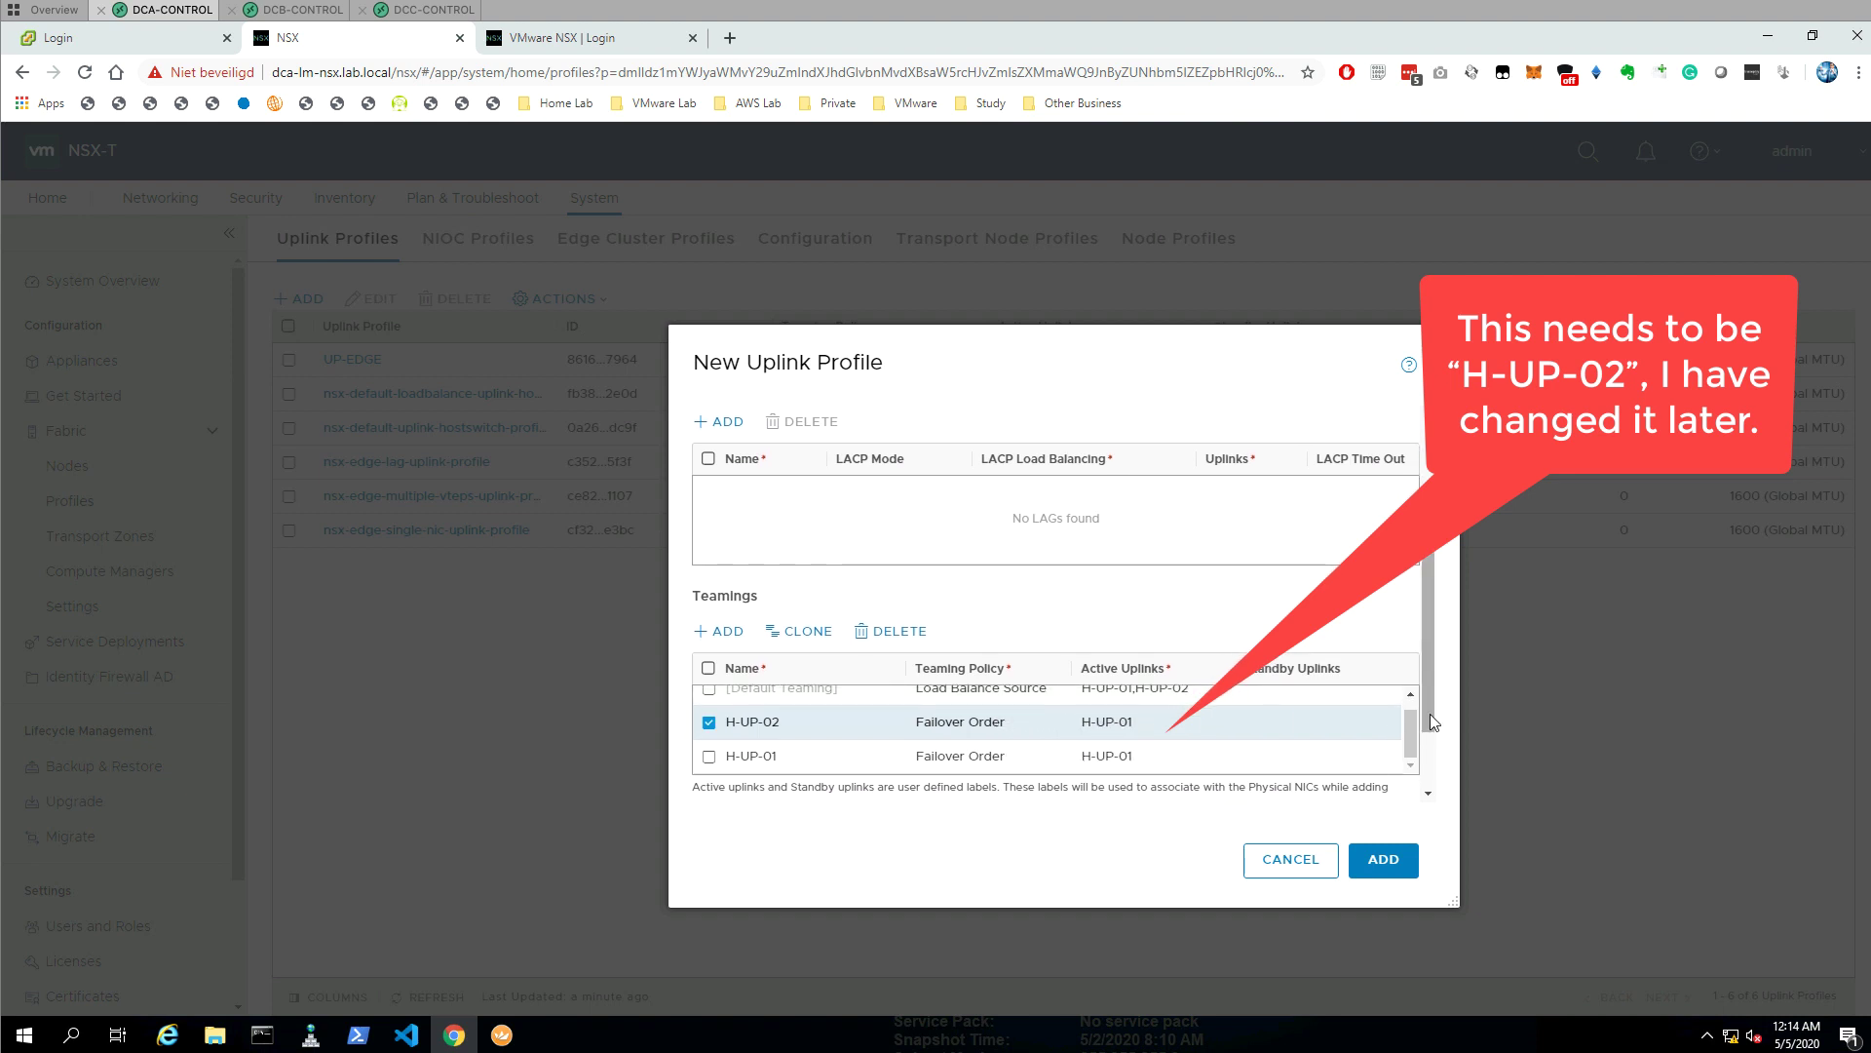
scroll(1430, 721, "down", 1)
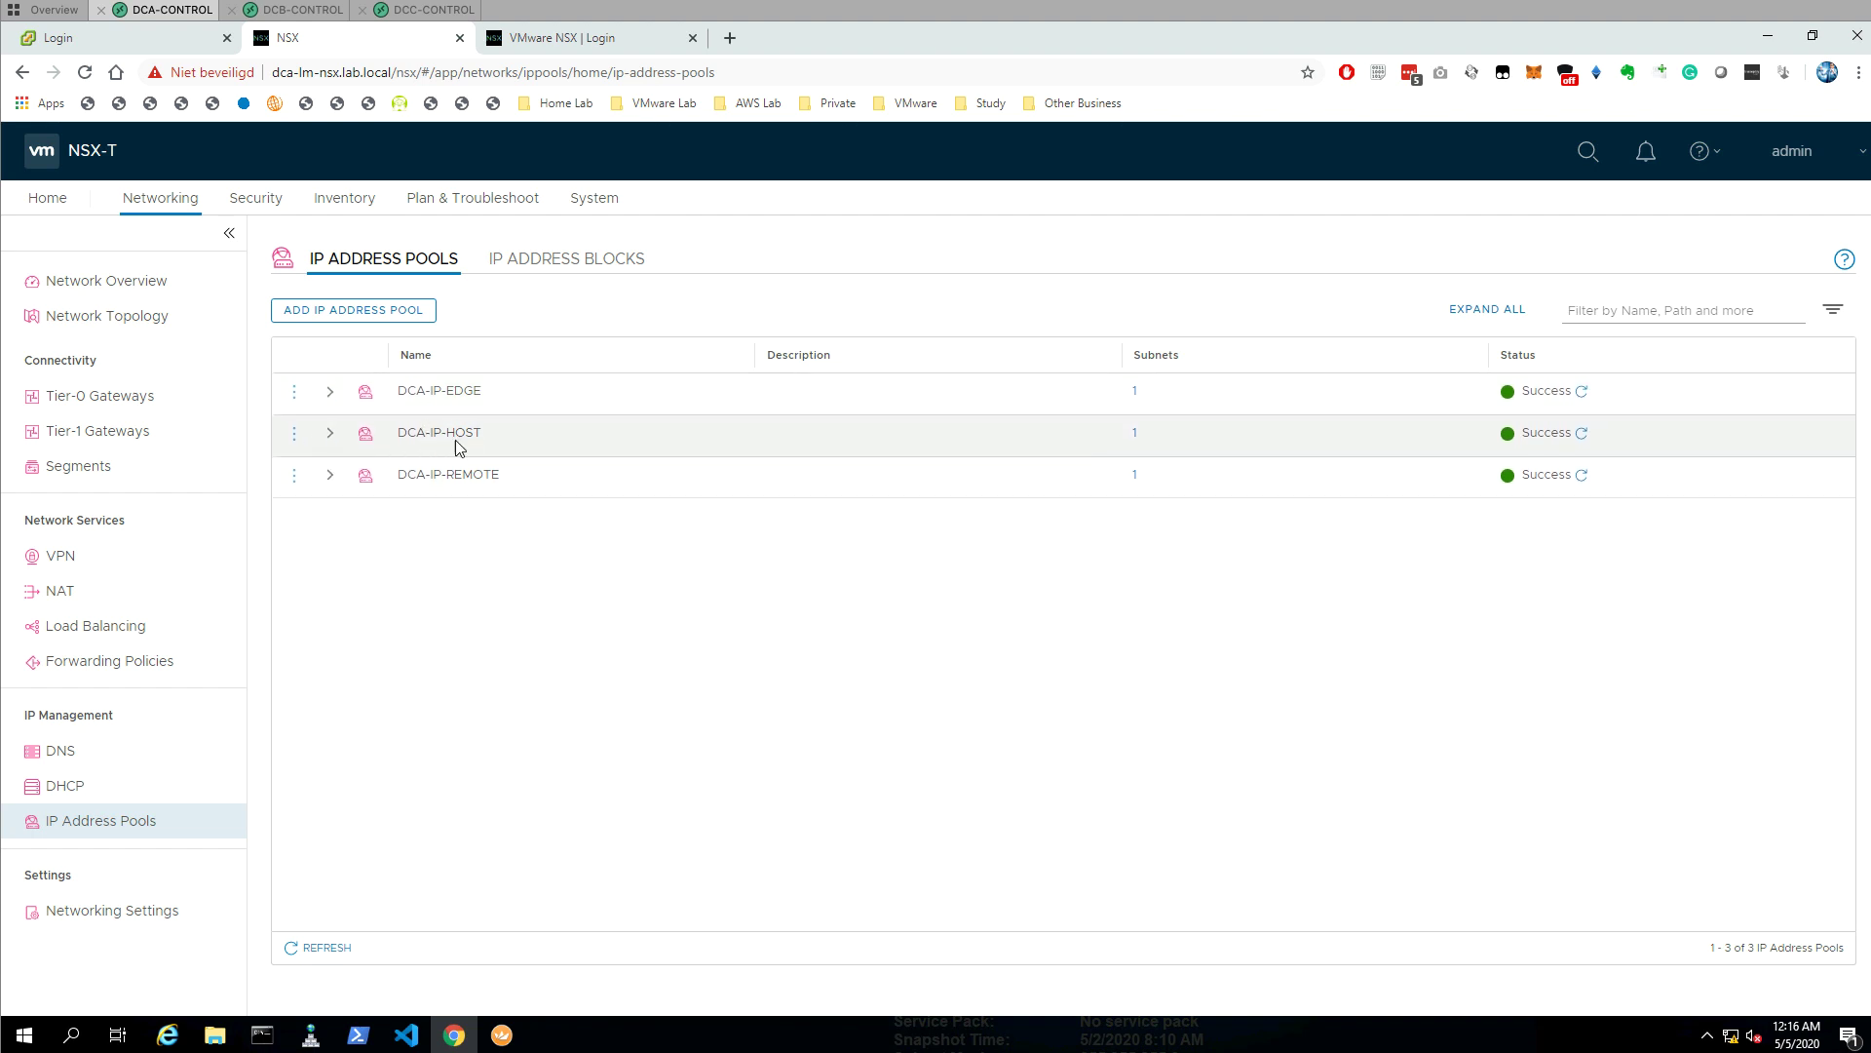
- Review the subnet IP ranges of the DCA-IP-EDGE, DCA-IP-HOST and DCA-IP-REMOTE address pools
left_click(330, 391)
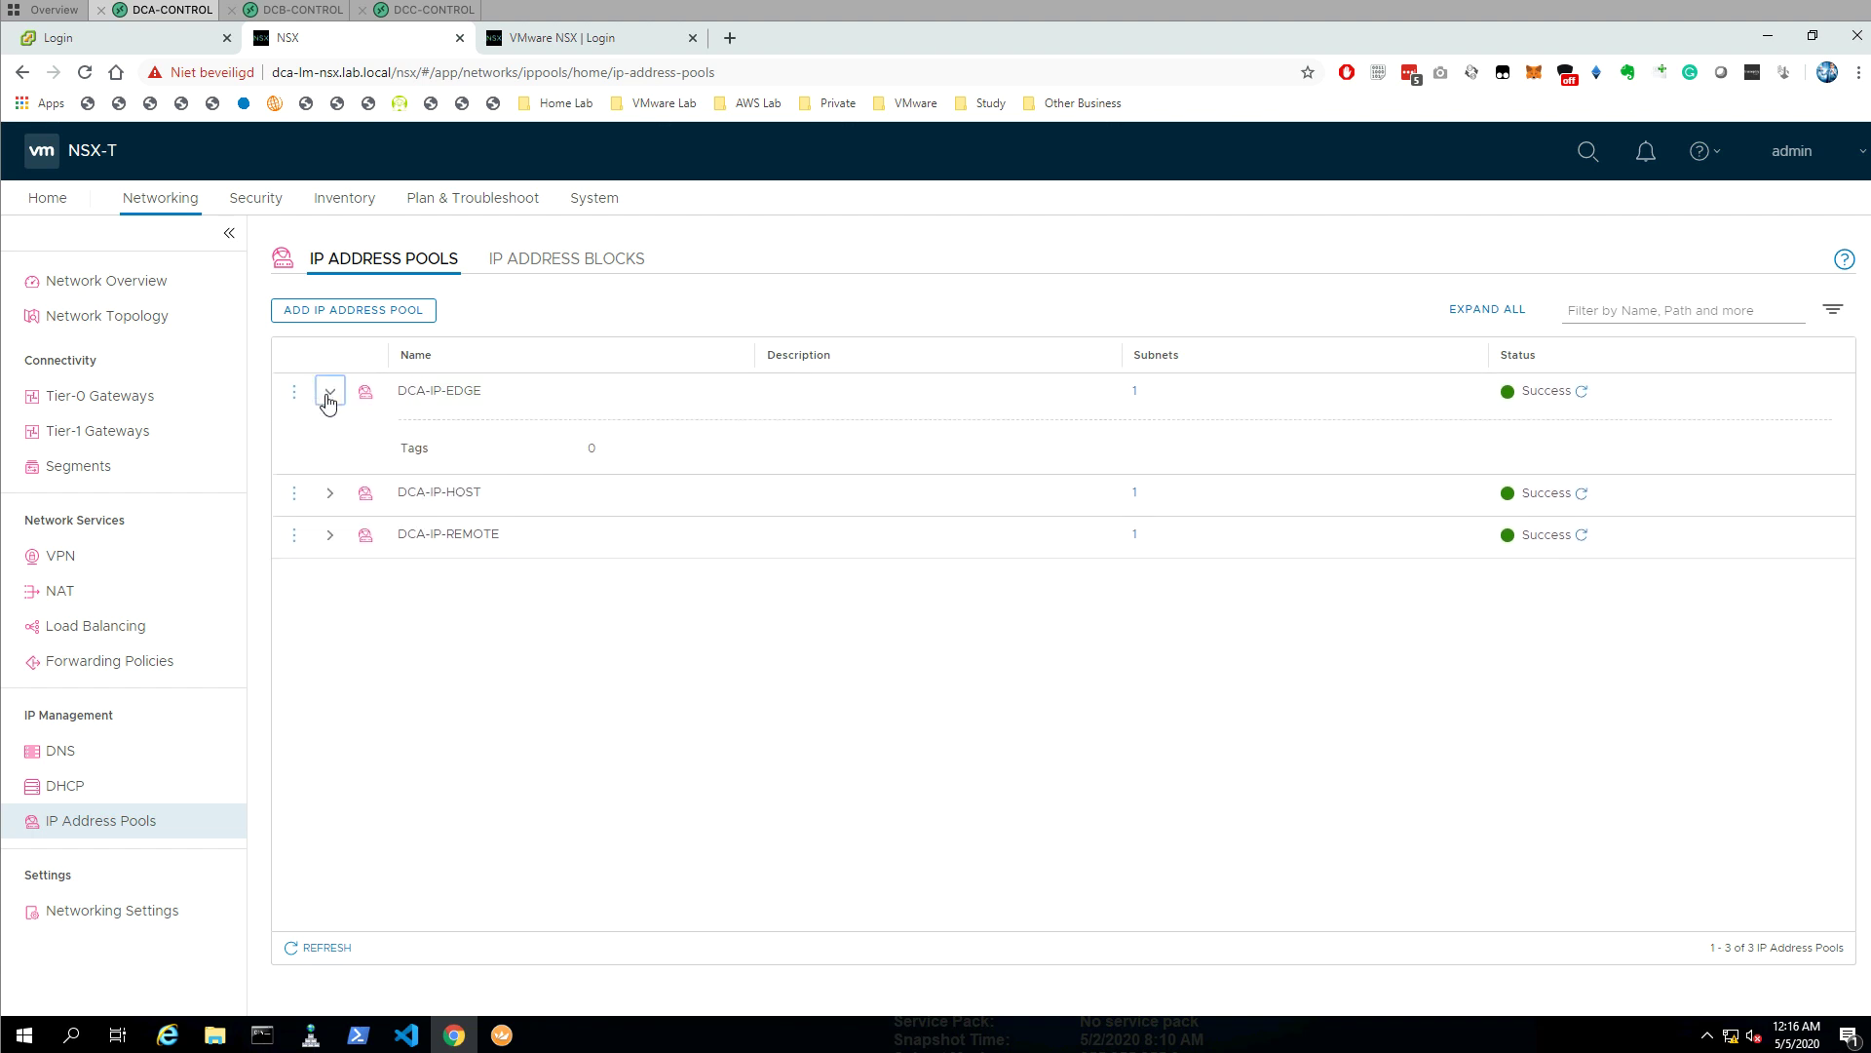
left_click(1136, 392)
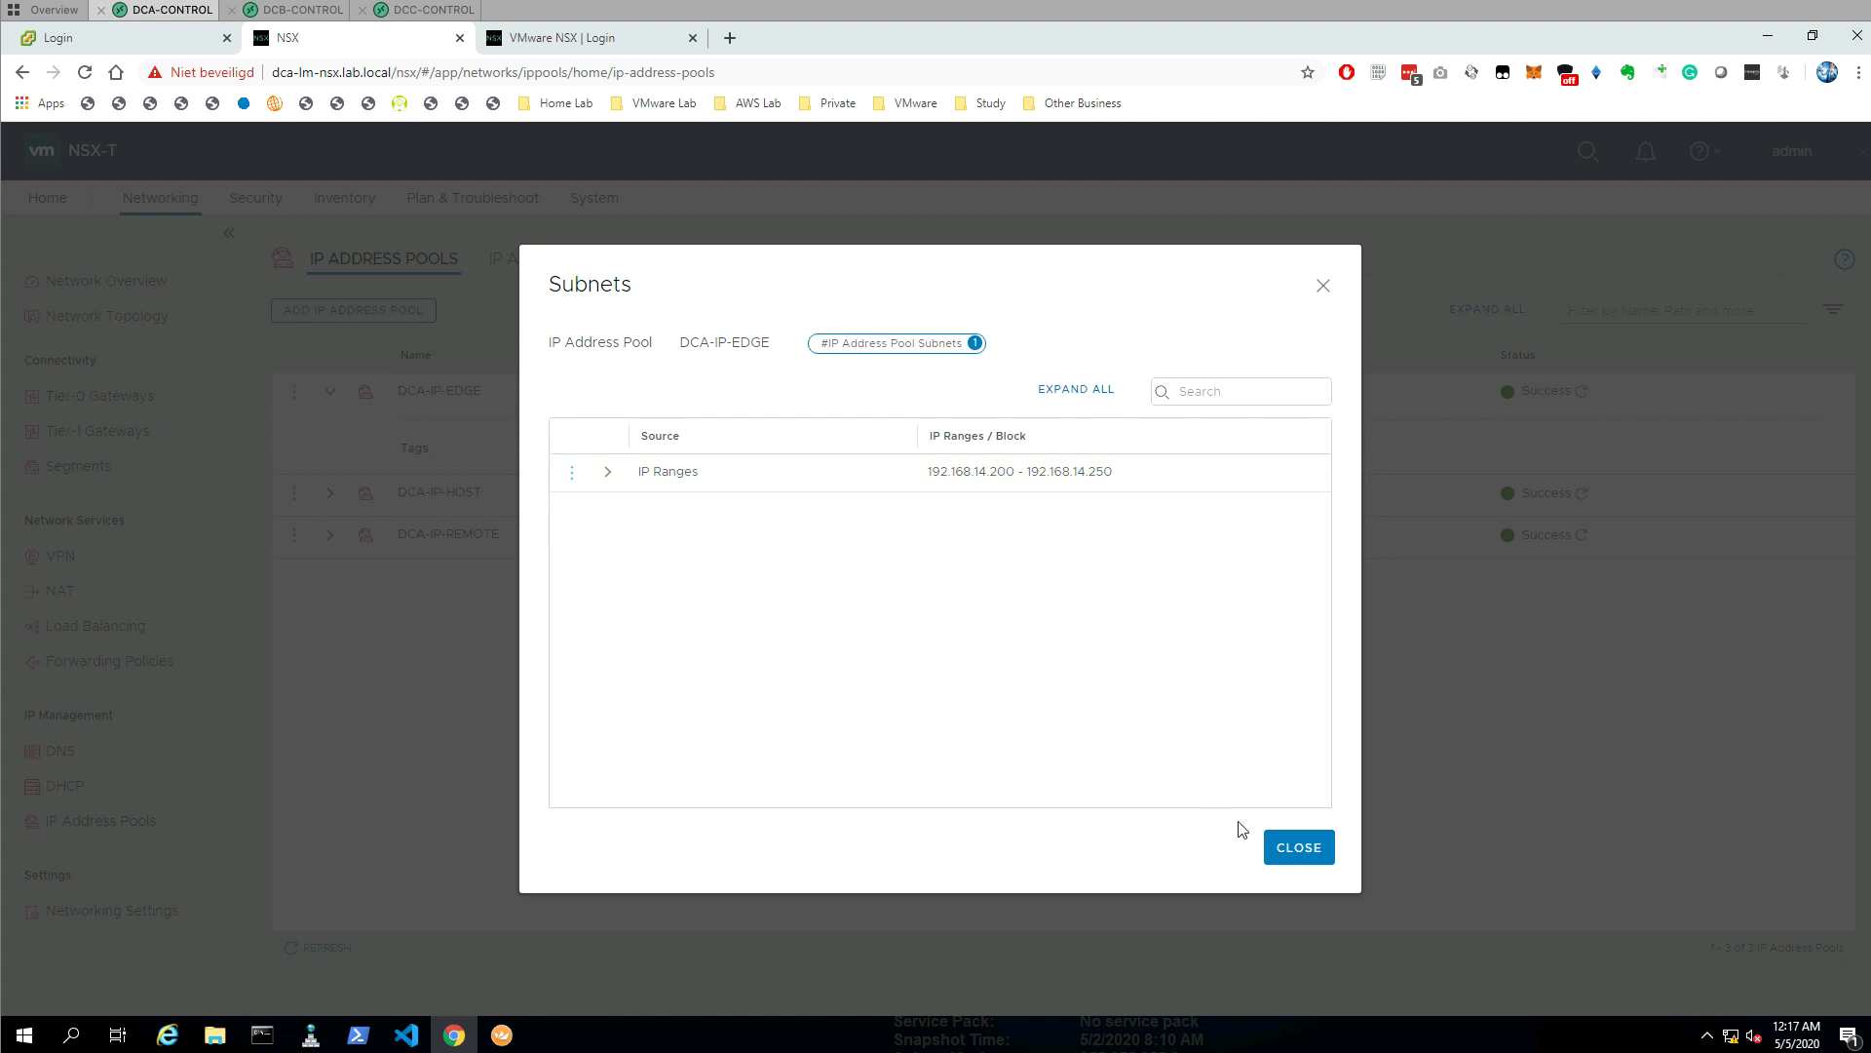
left_click(1285, 848)
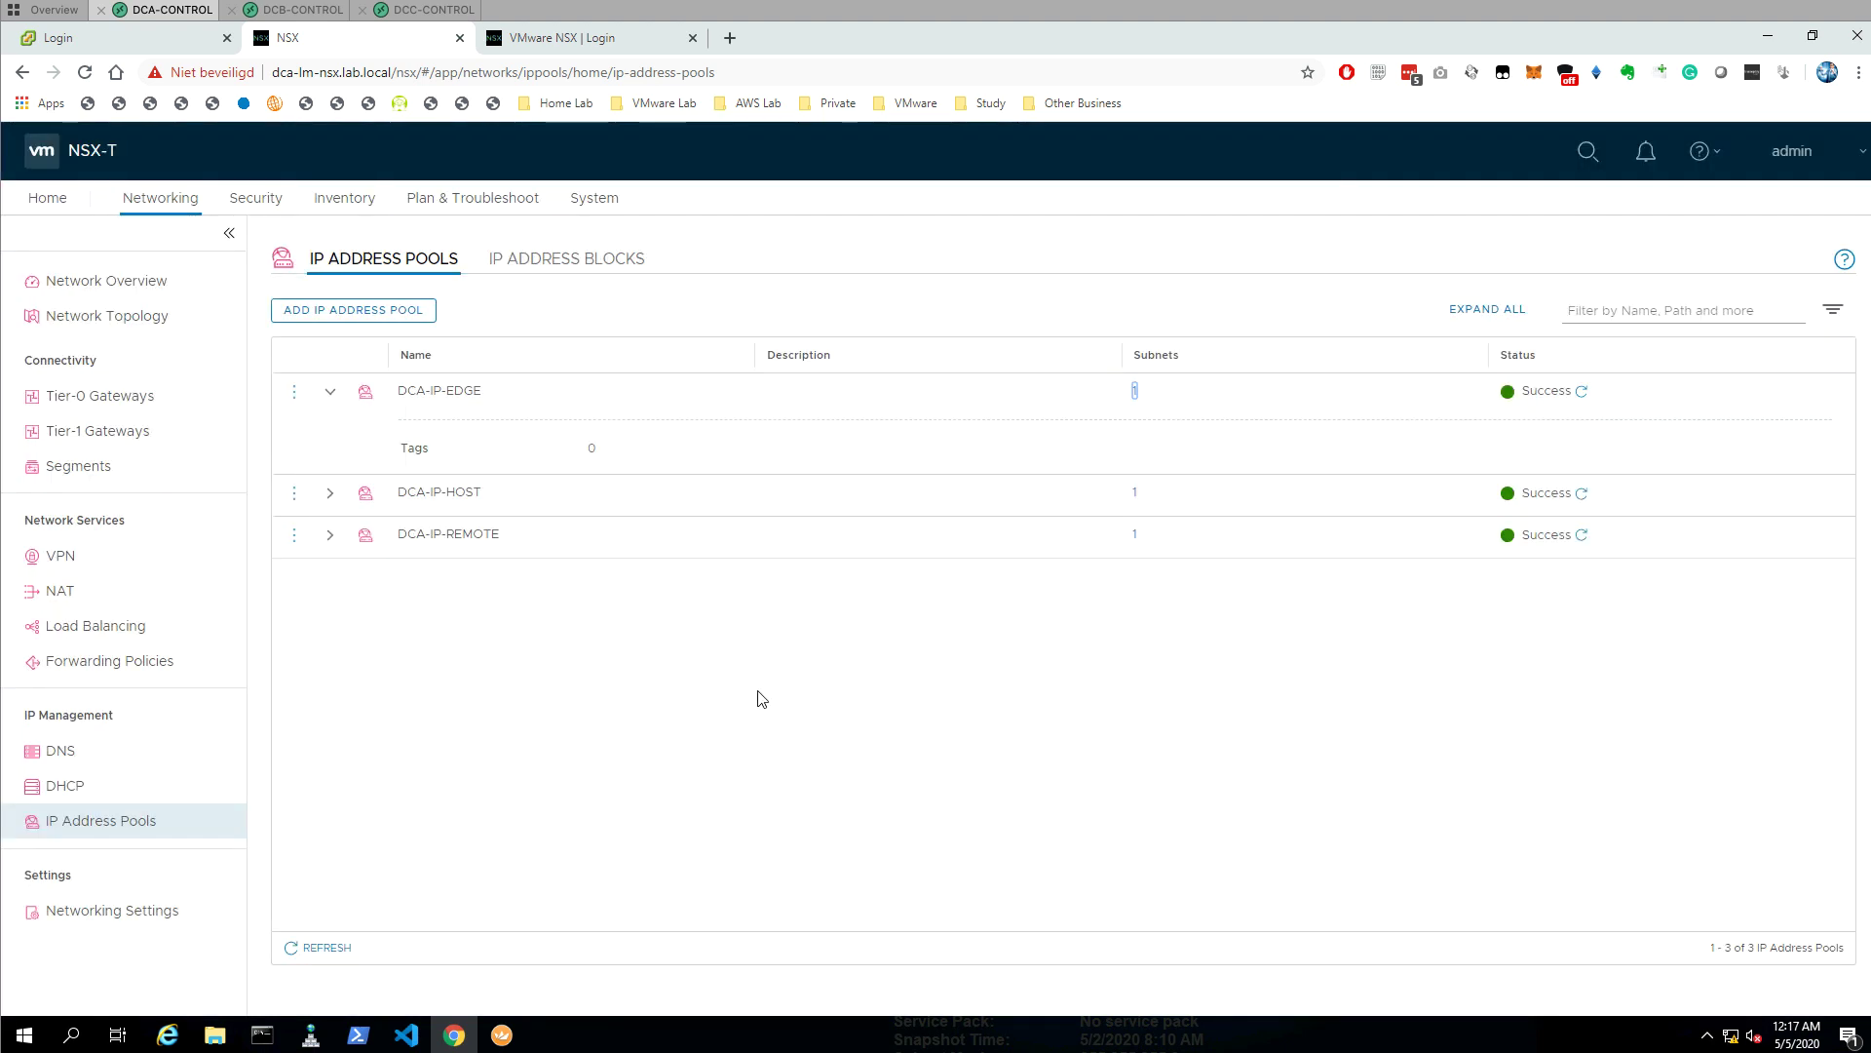
left_click(330, 492)
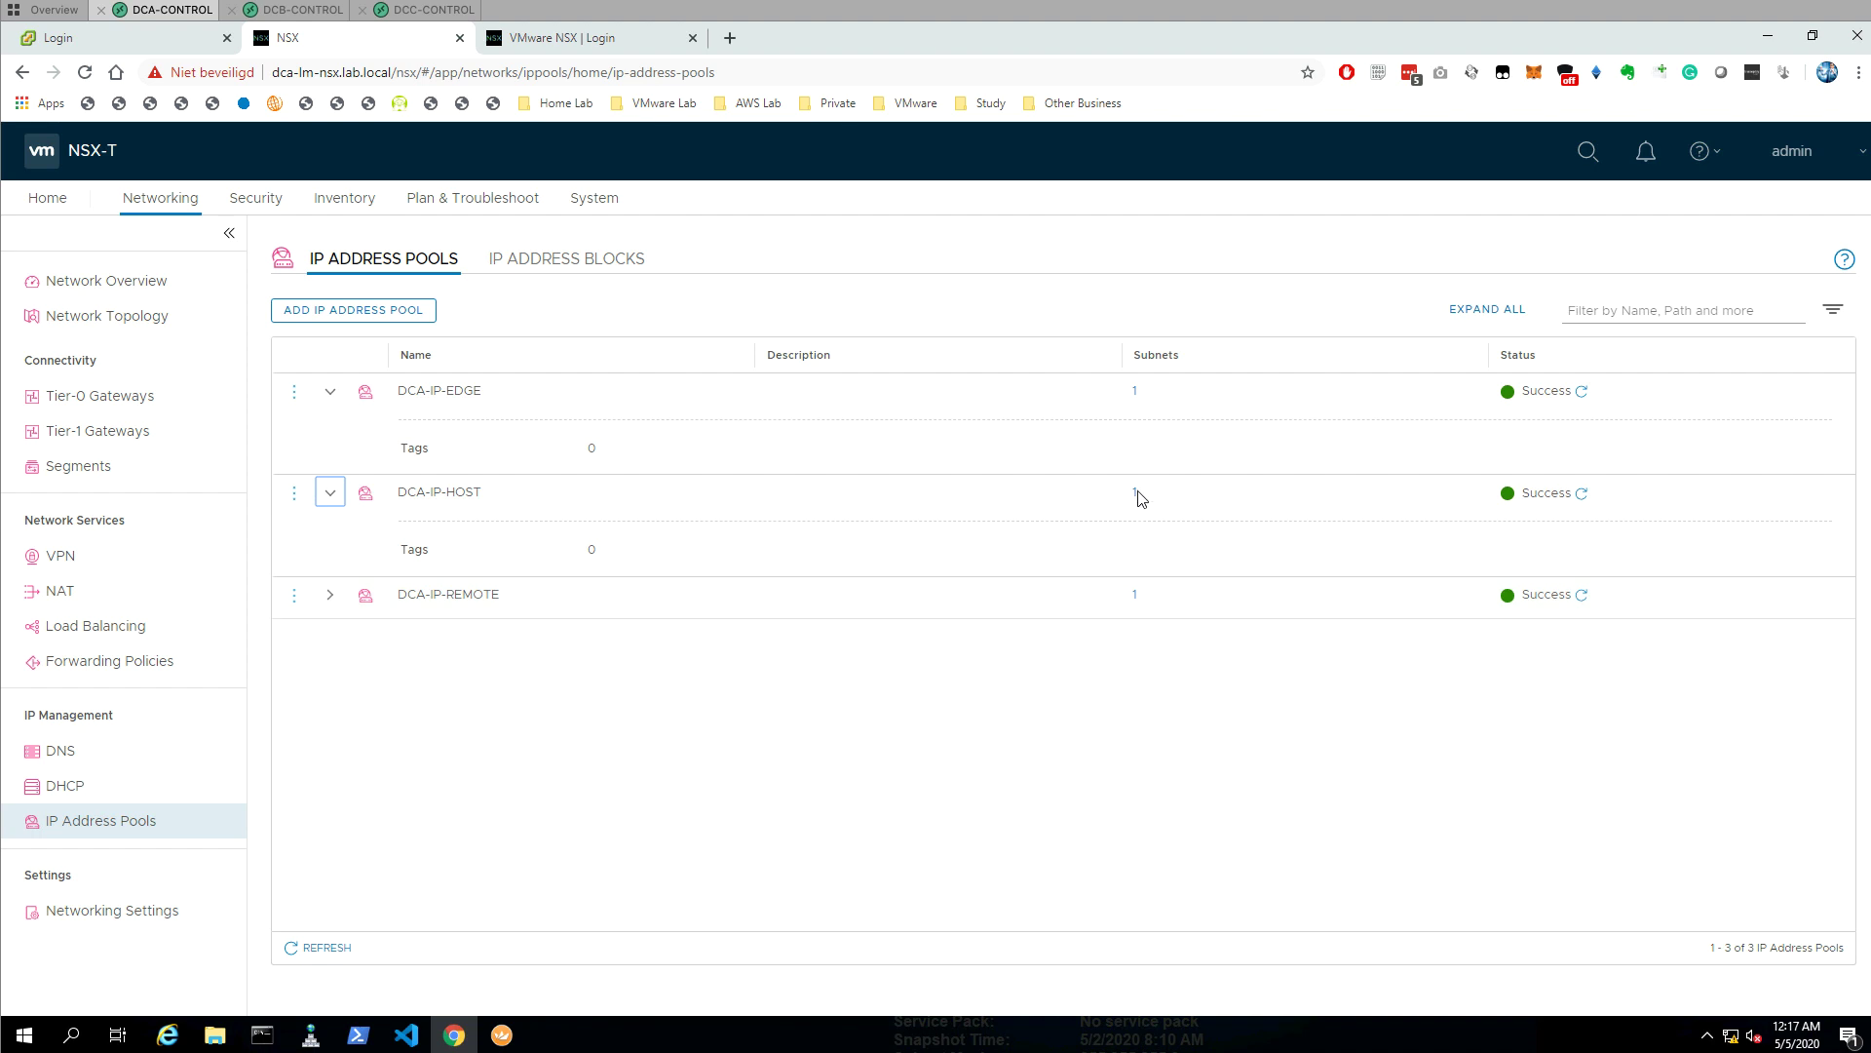
left_click(1137, 494)
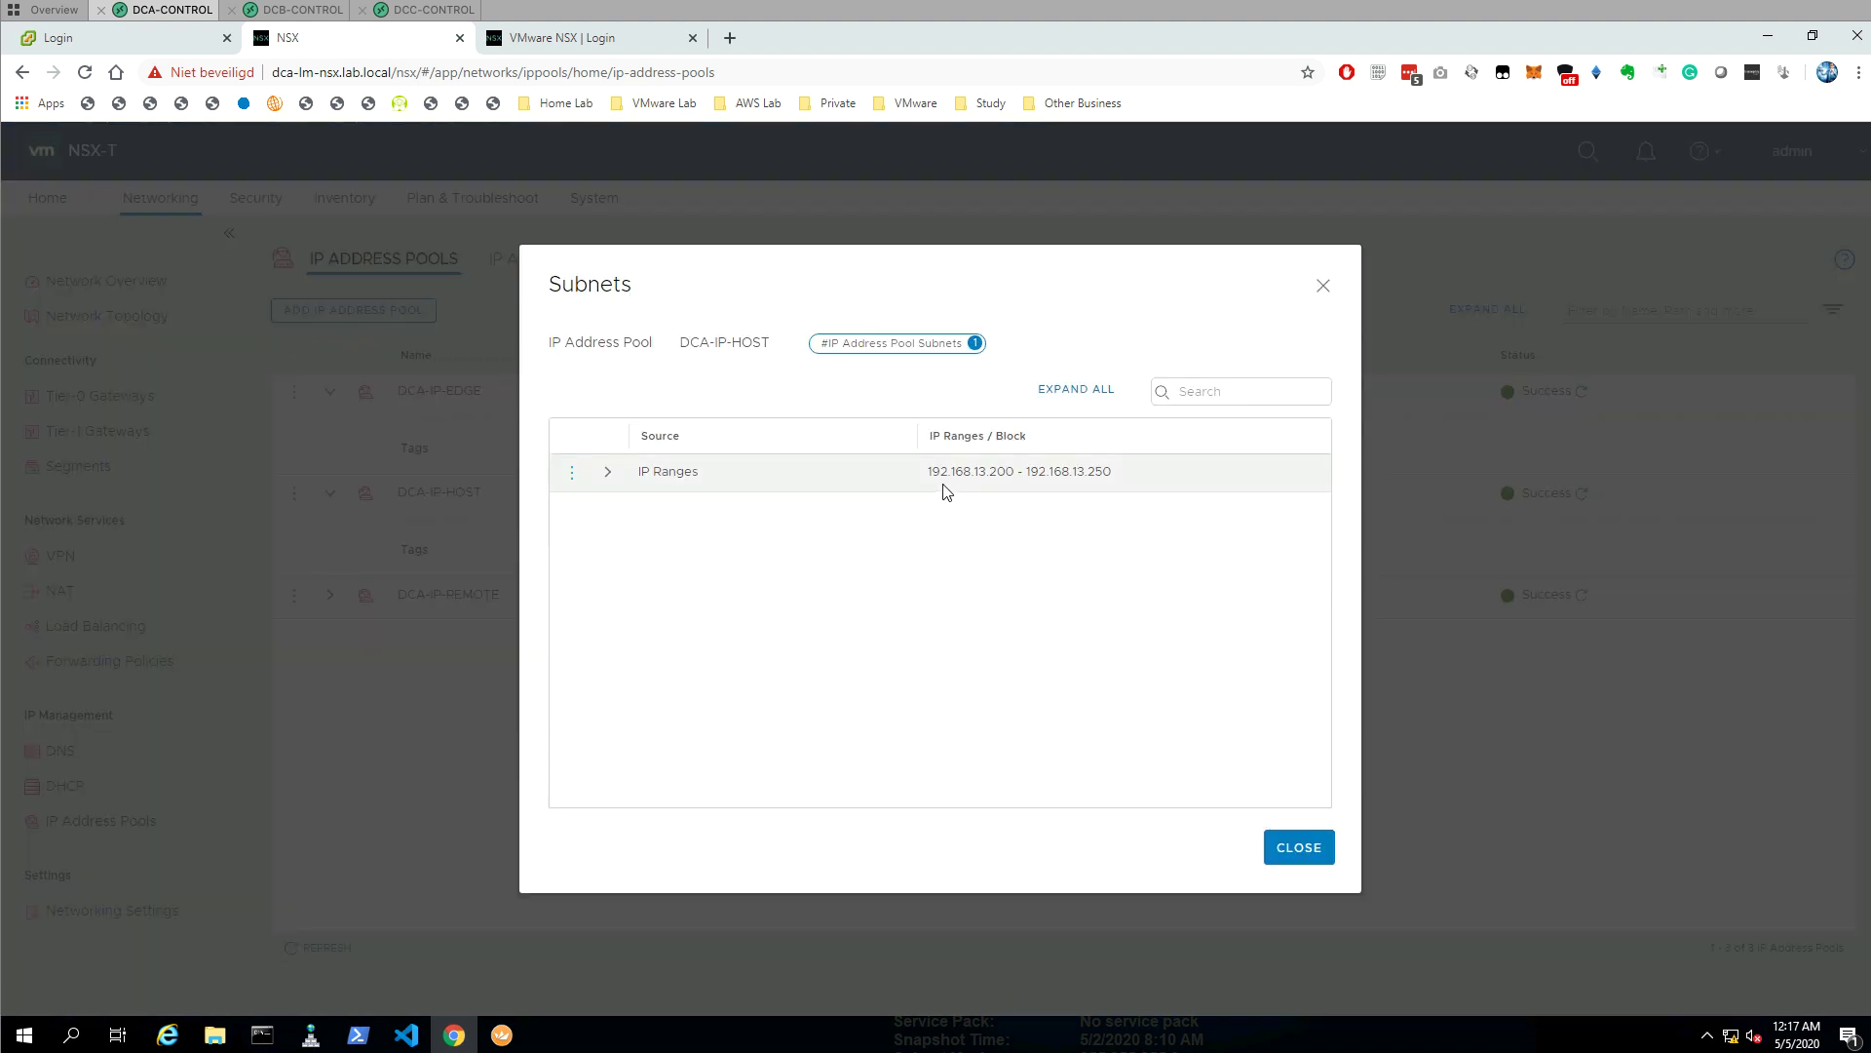
left_click(1300, 847)
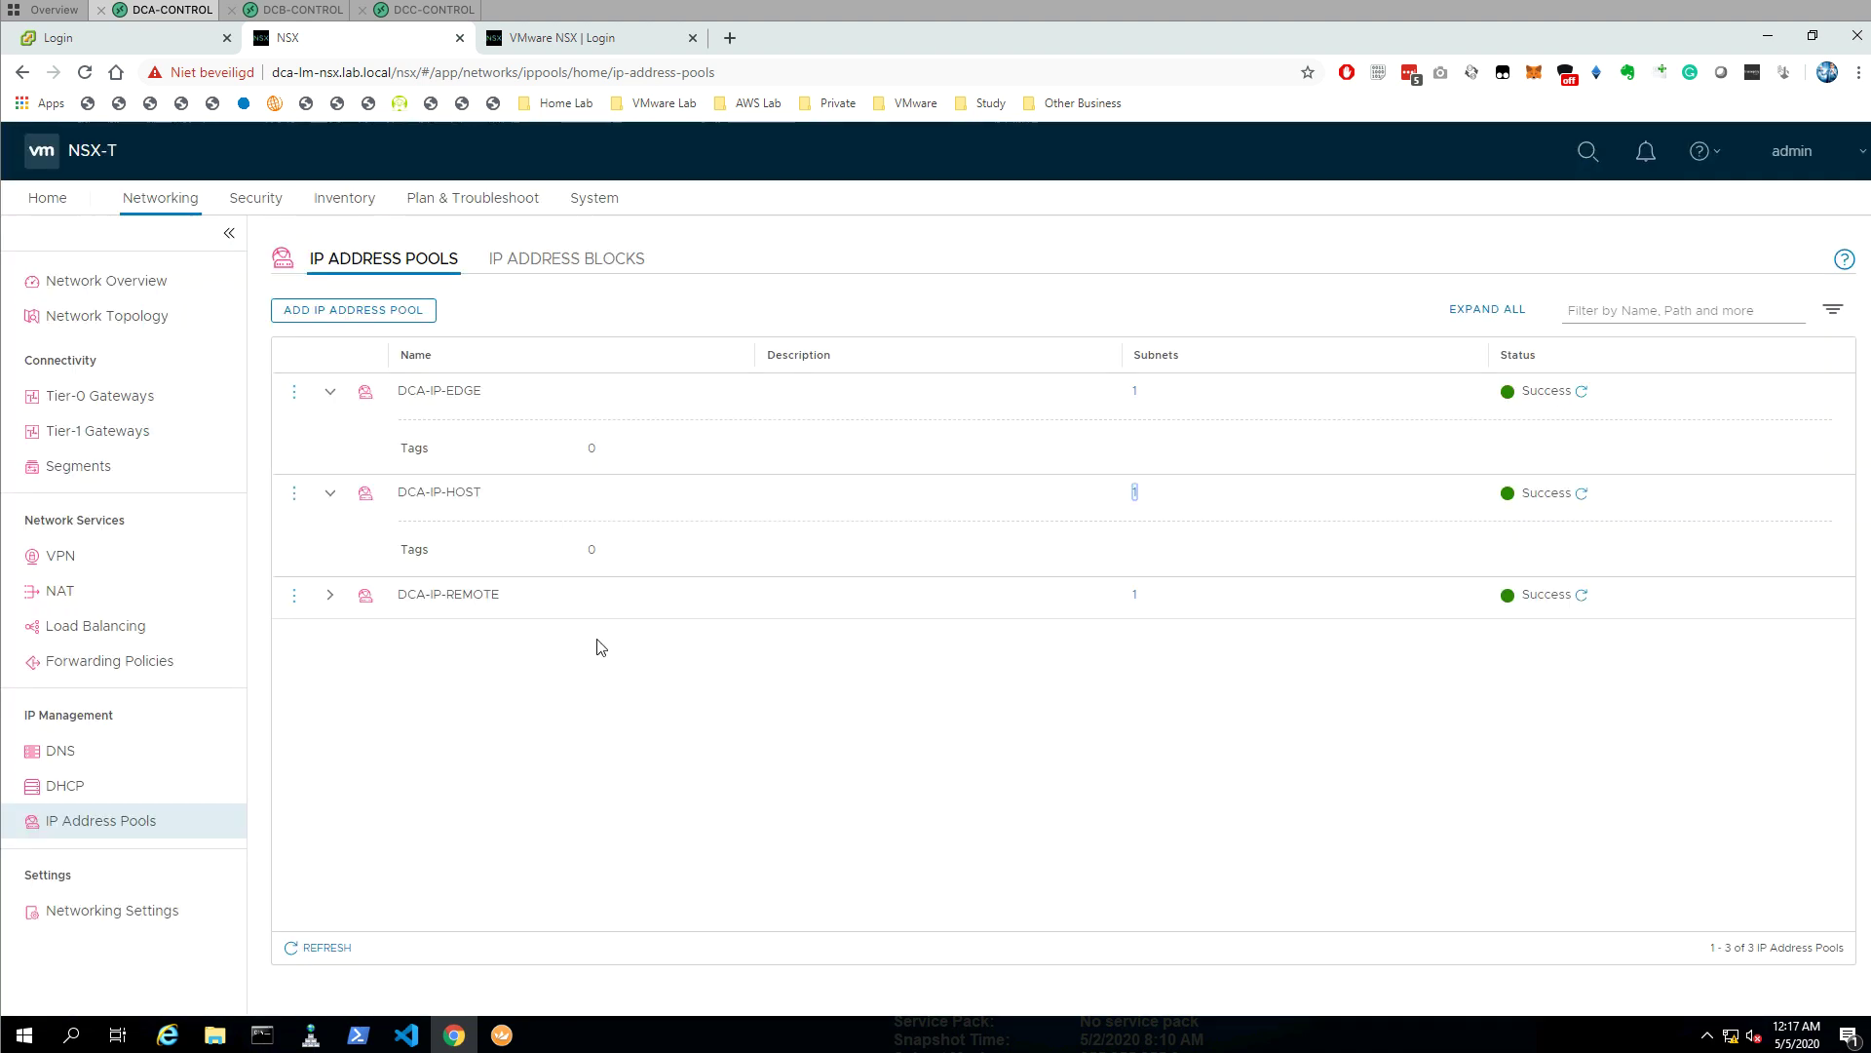
left_click(331, 596)
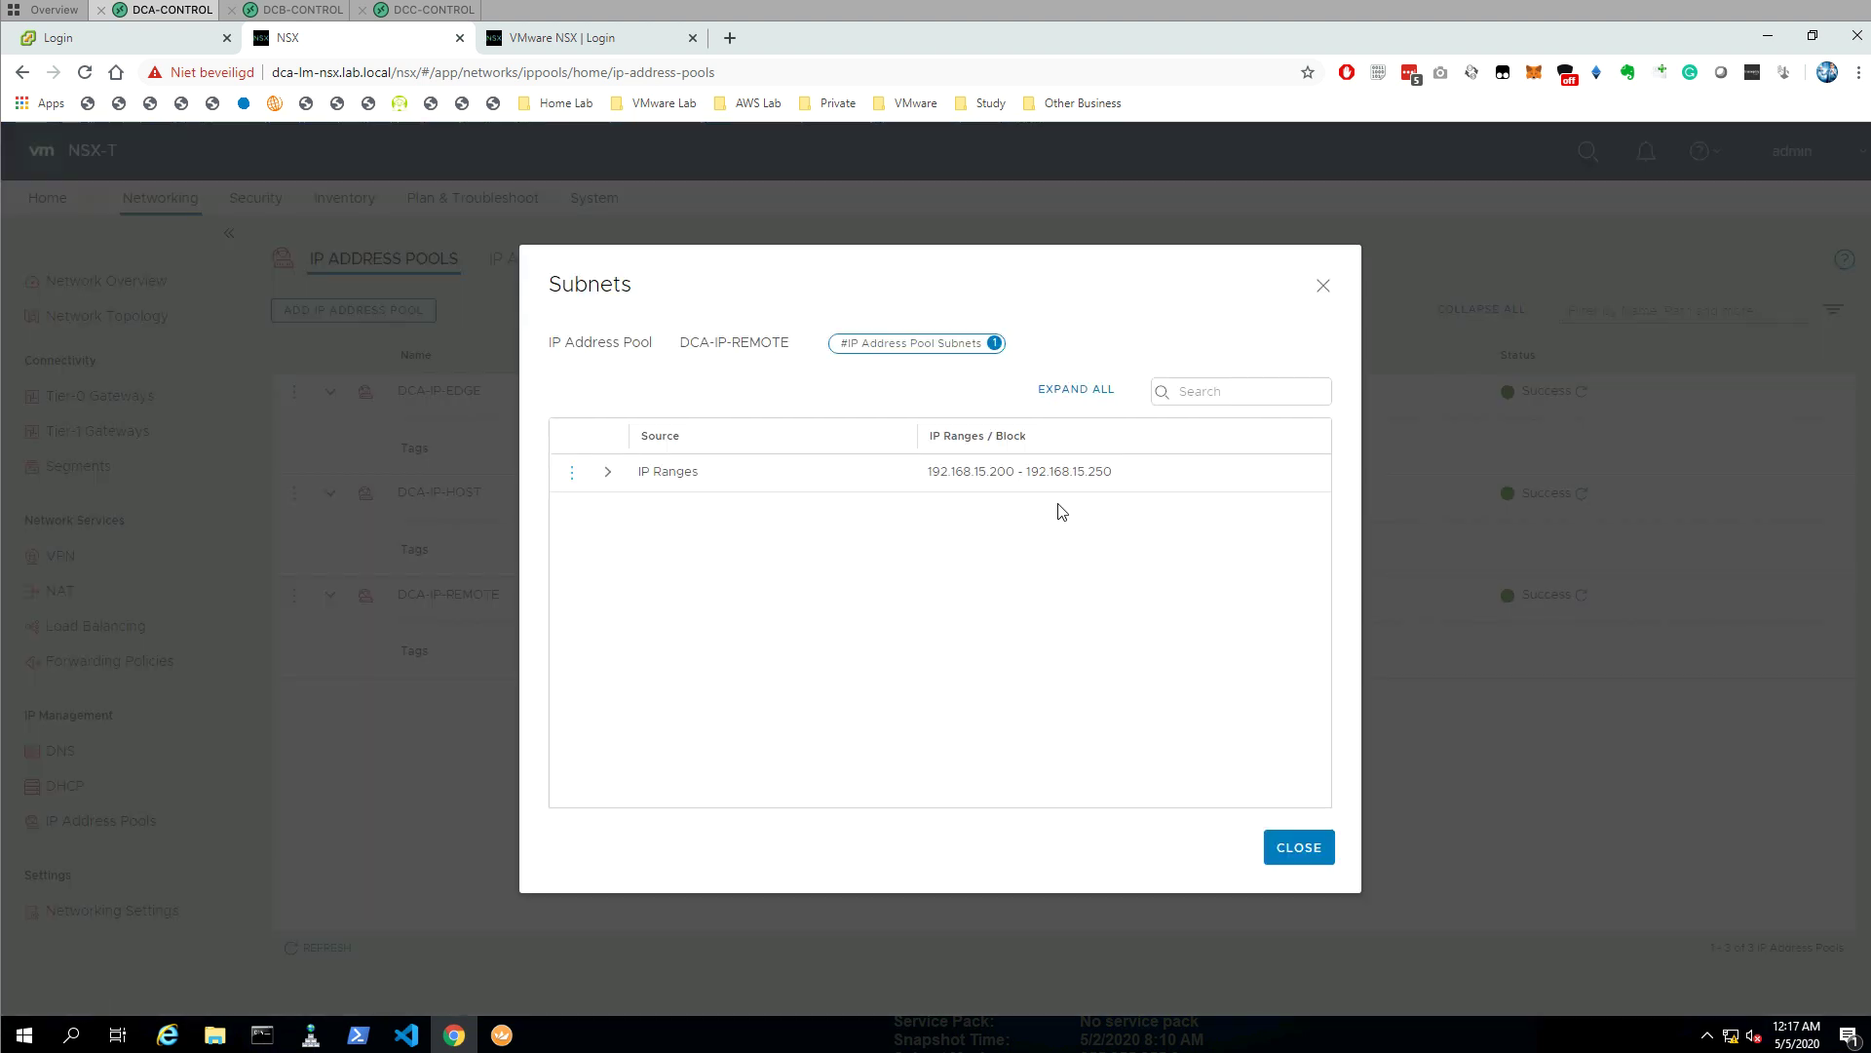
left_click(1297, 849)
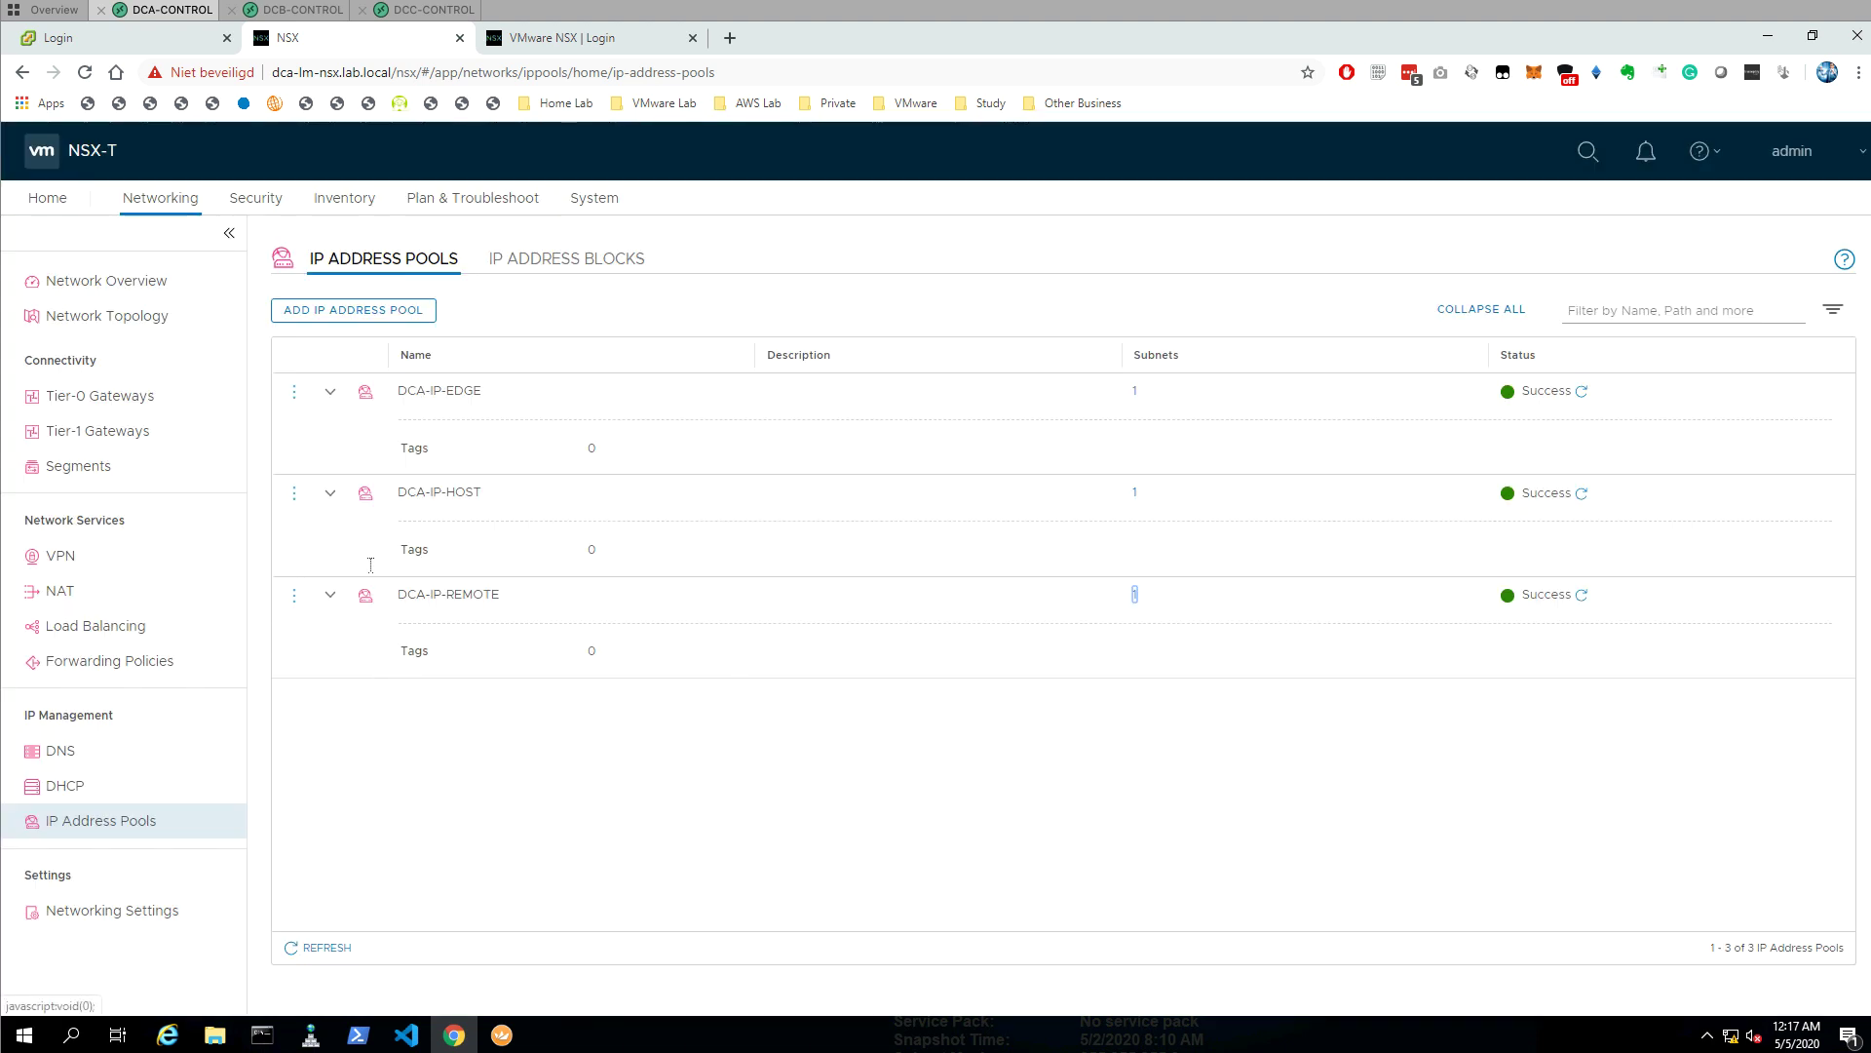
- Open the fabric's transport zones list in the system configuration
left_click(585, 202)
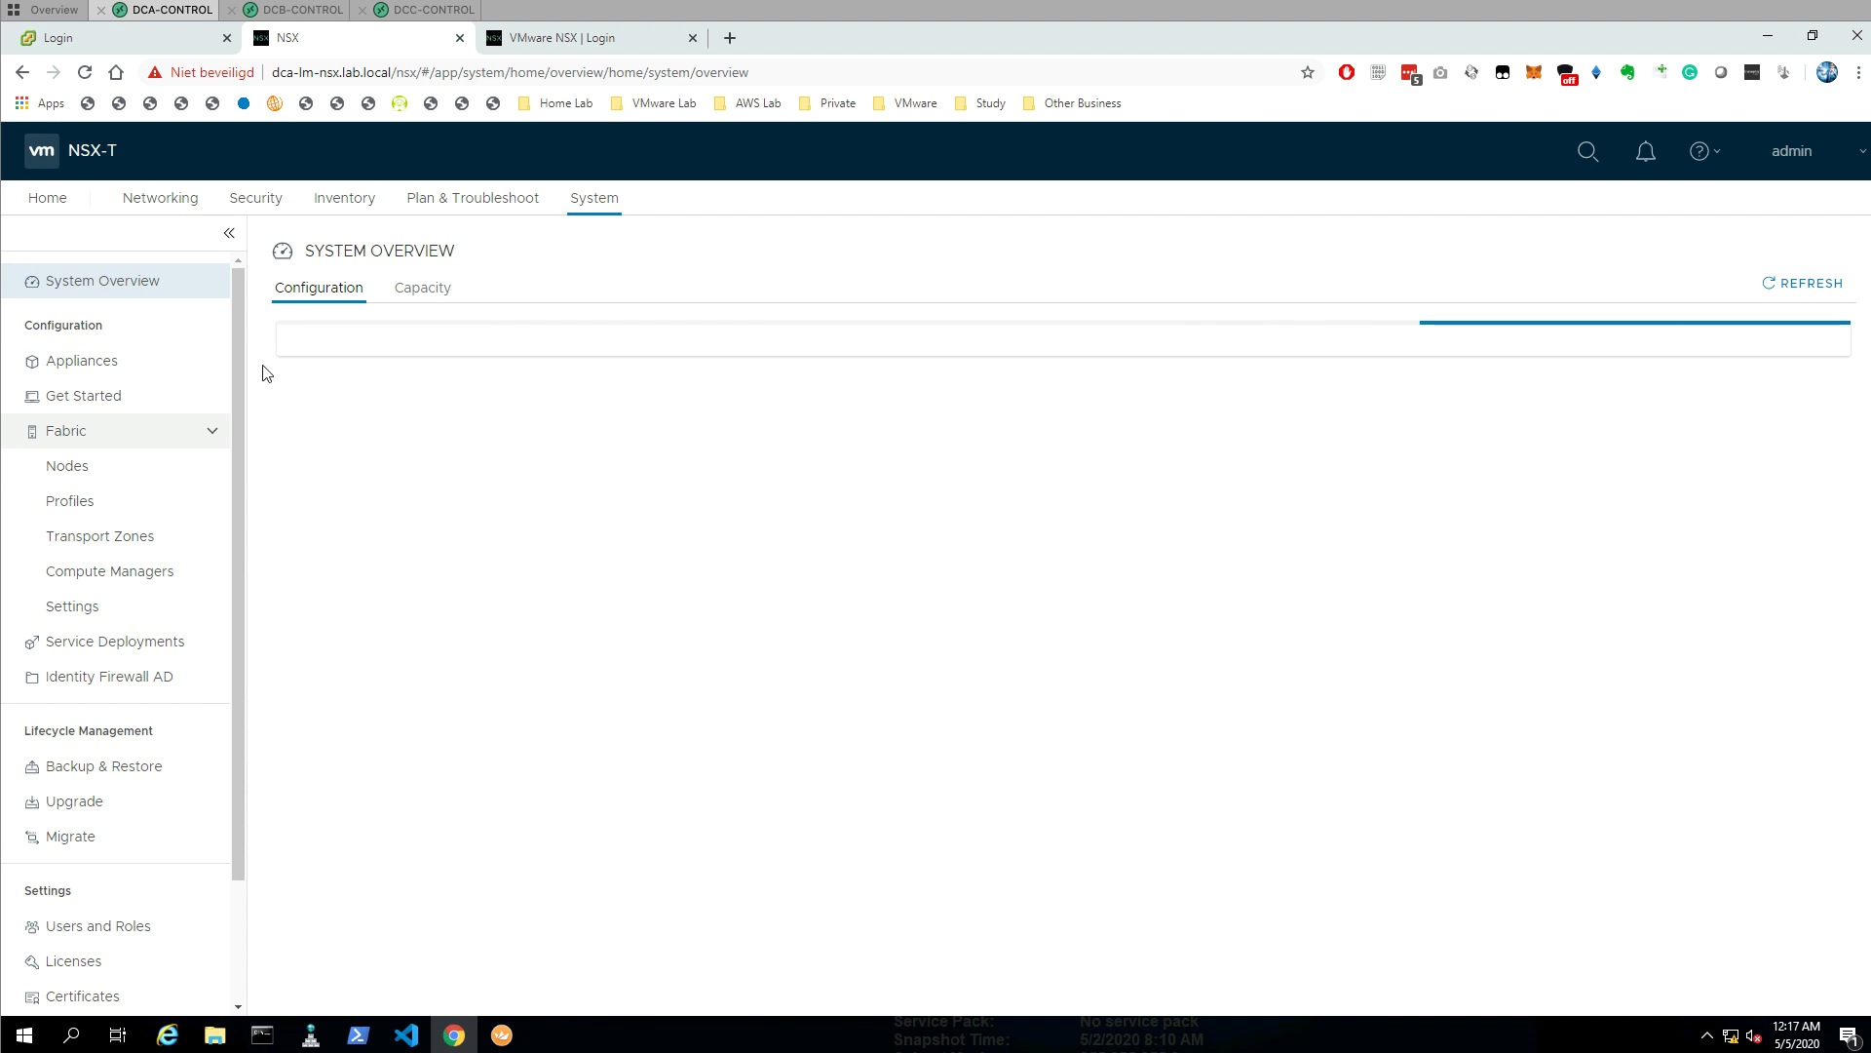
left_click(117, 537)
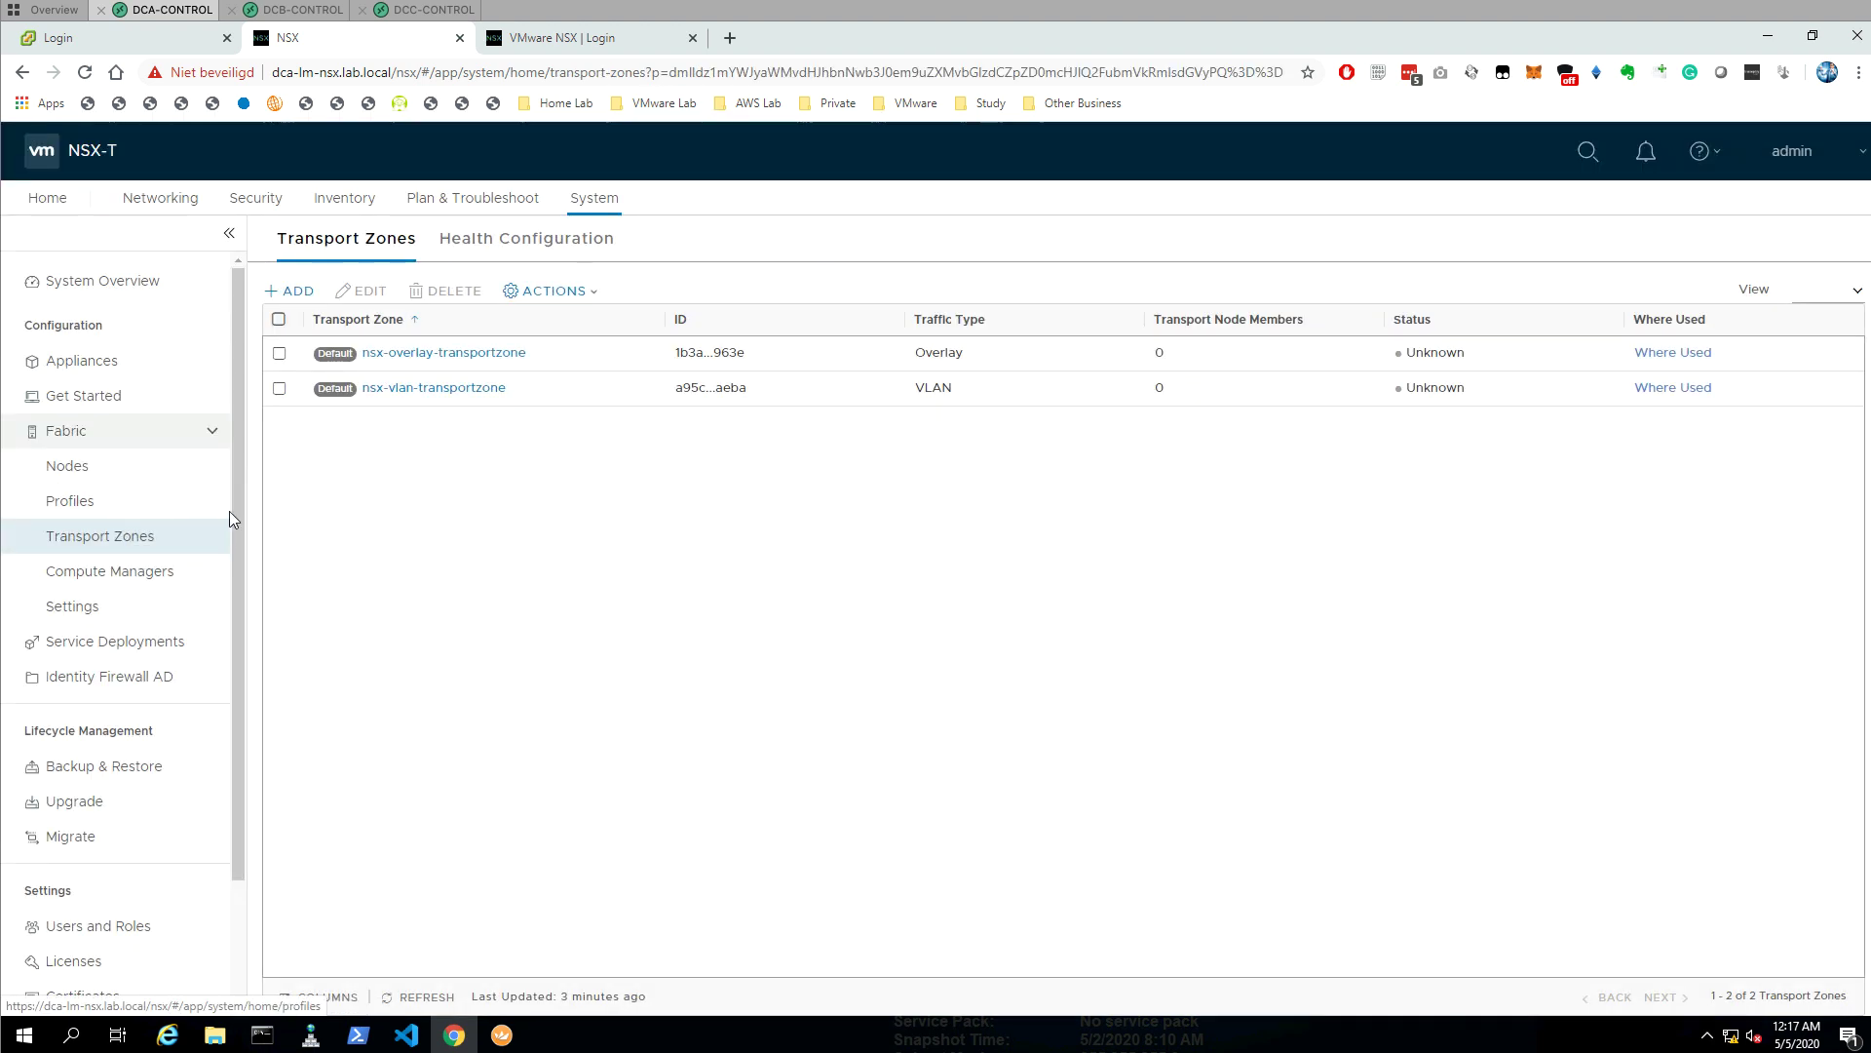
- Create a VLAN transport zone named TZ-EDGE-UP-01 with the uplink teaming policy name E-UP-01
left_click(291, 292)
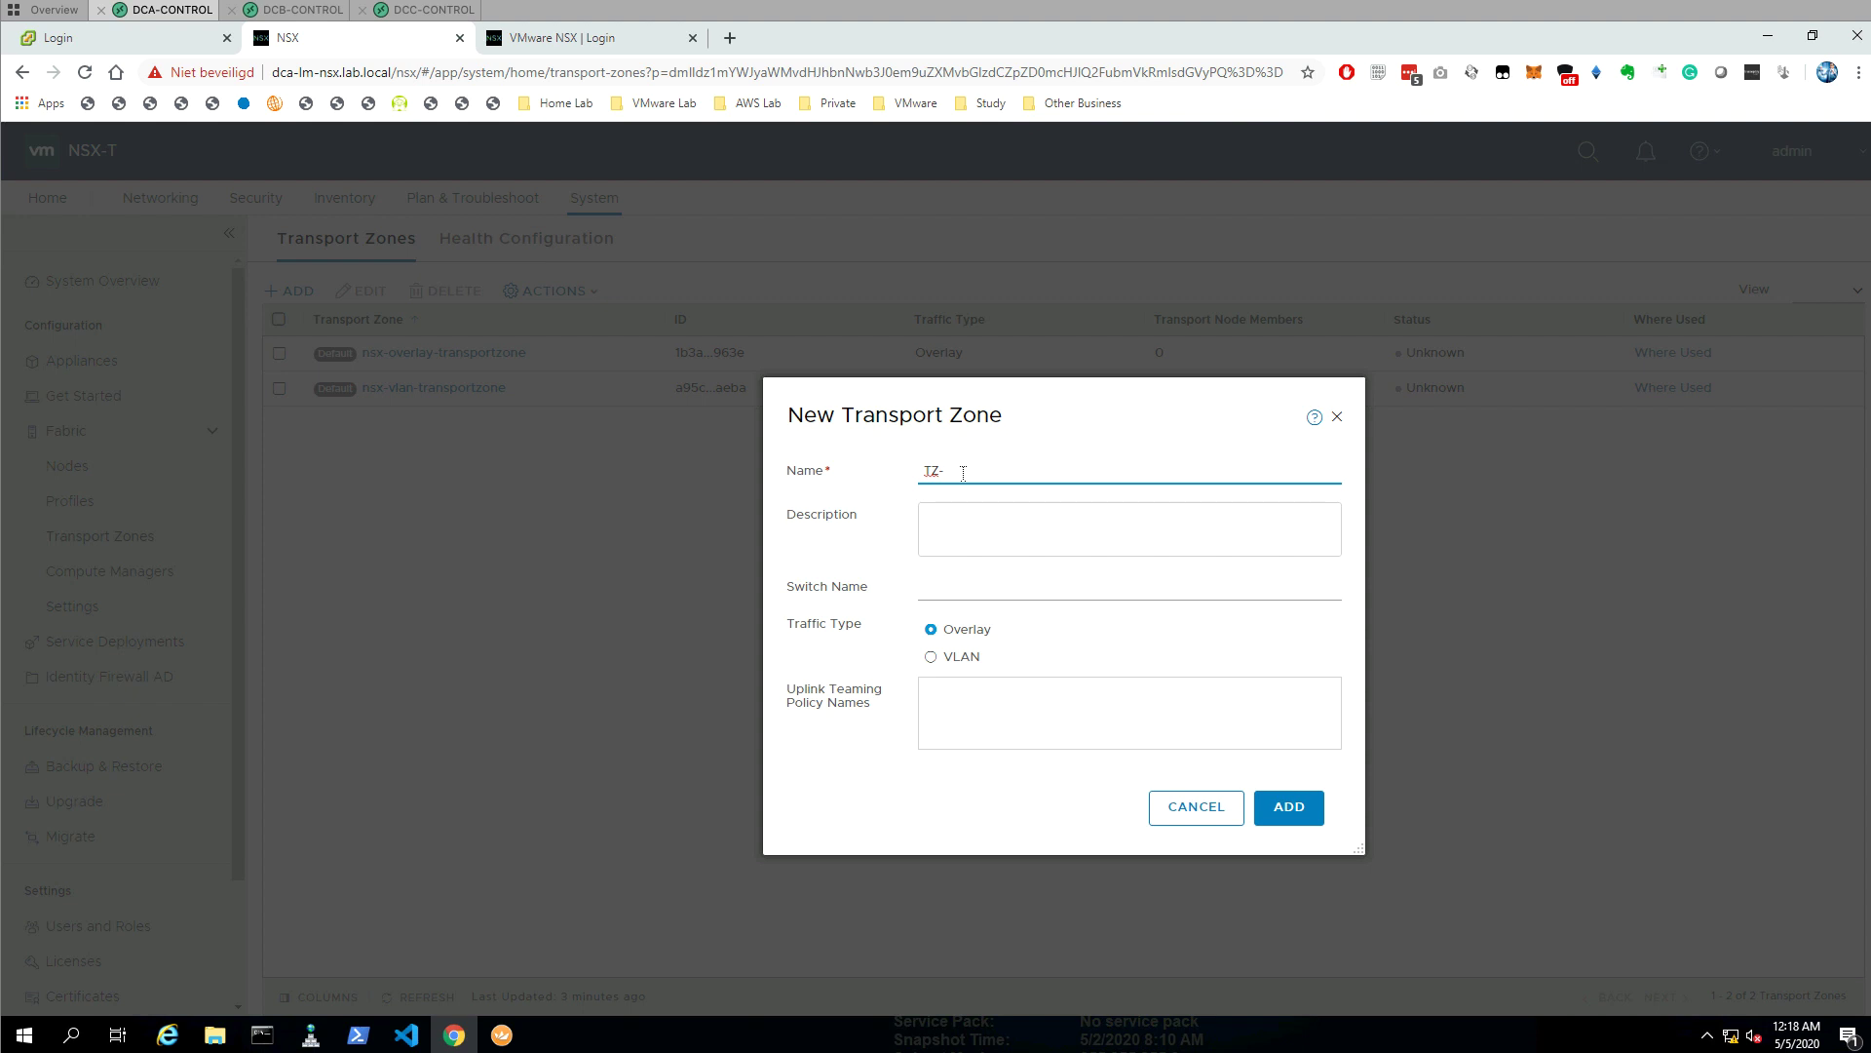
type("TZ-EDGE-UP-01")
left_click(932, 658)
left_click(950, 698)
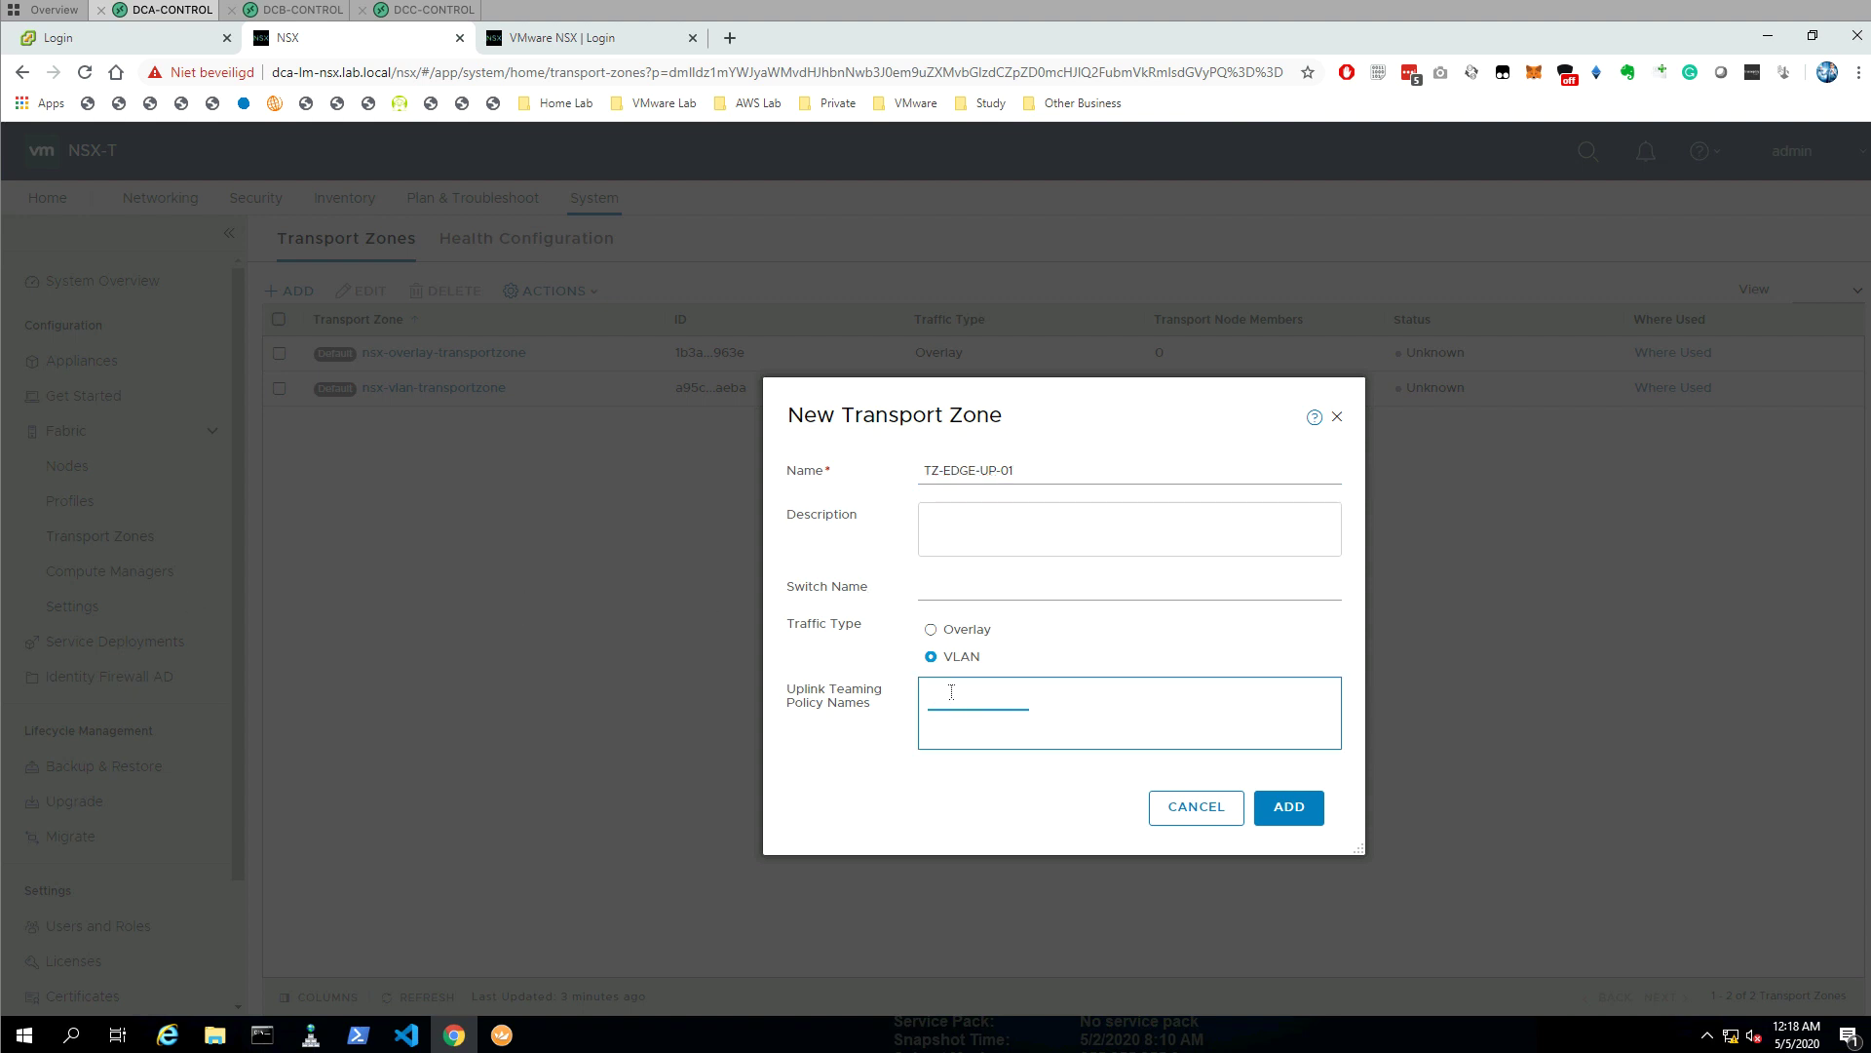
type("E-UP-01")
left_click_drag(1019, 471, 924, 471)
right_click(951, 476)
left_click(1002, 543)
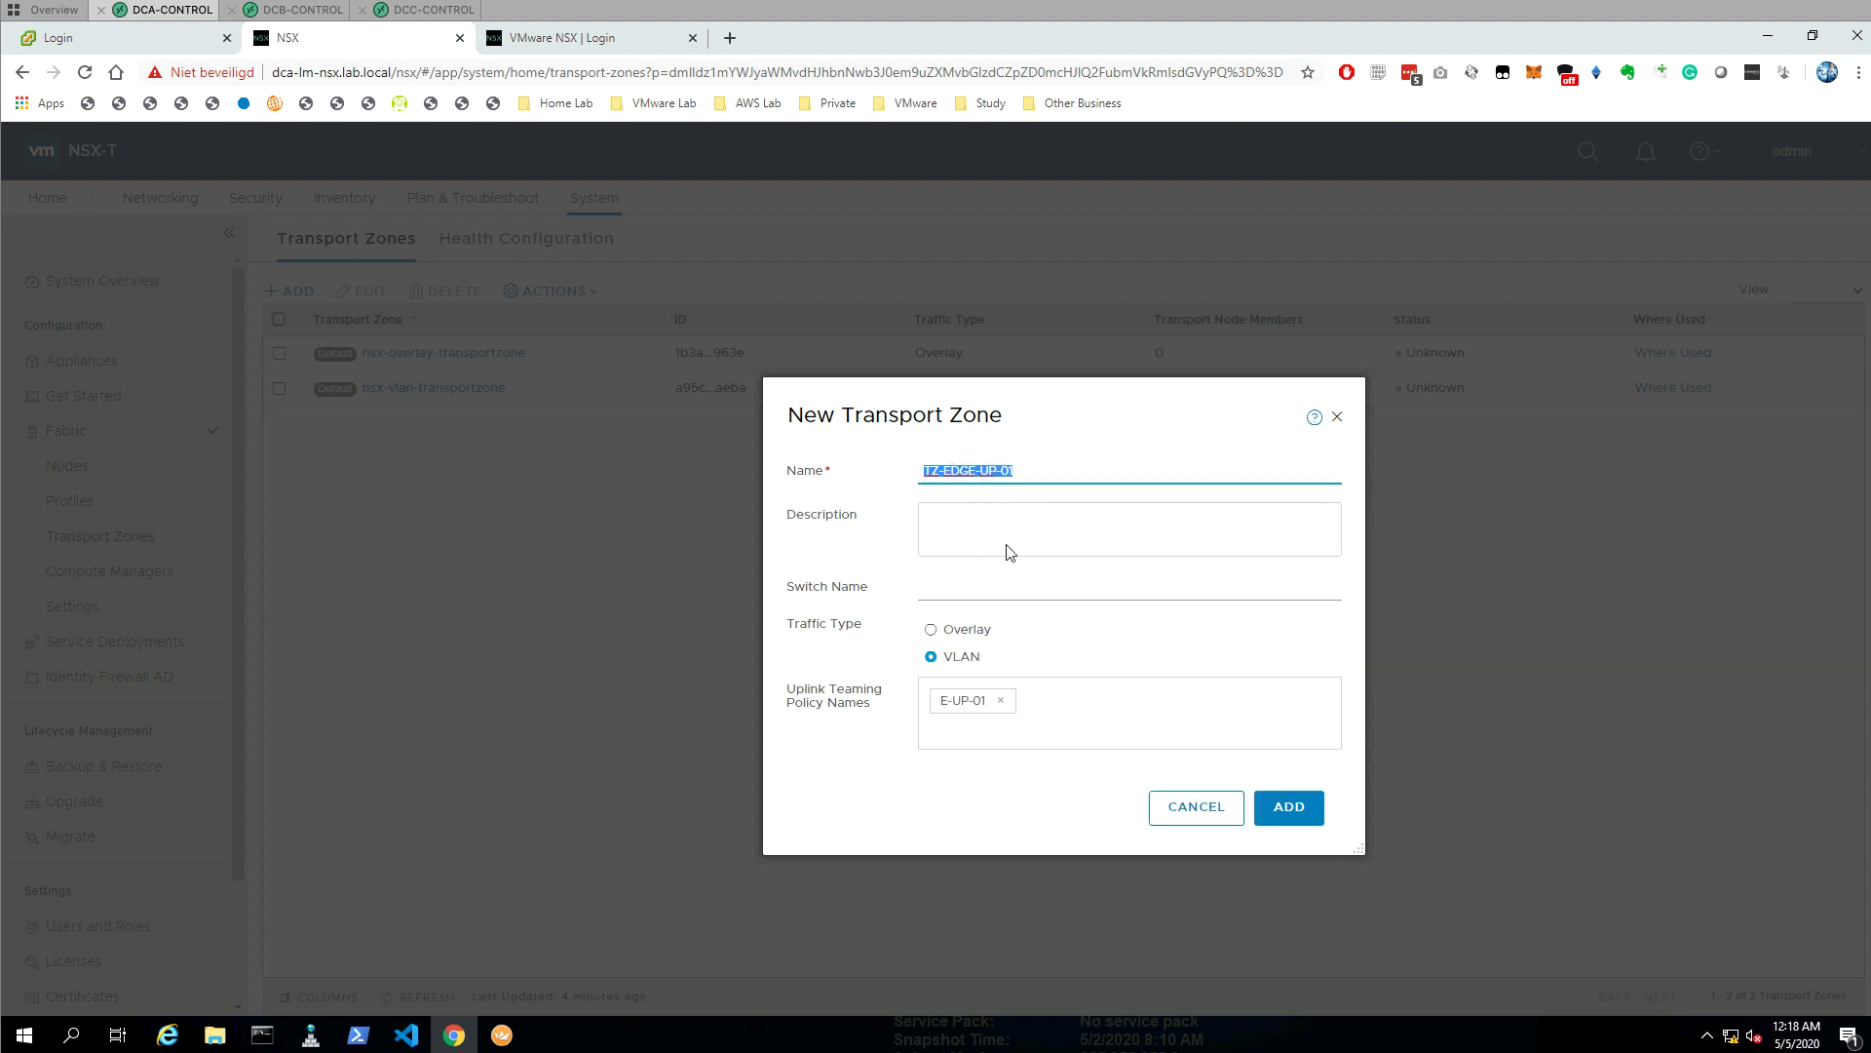
left_click(1285, 815)
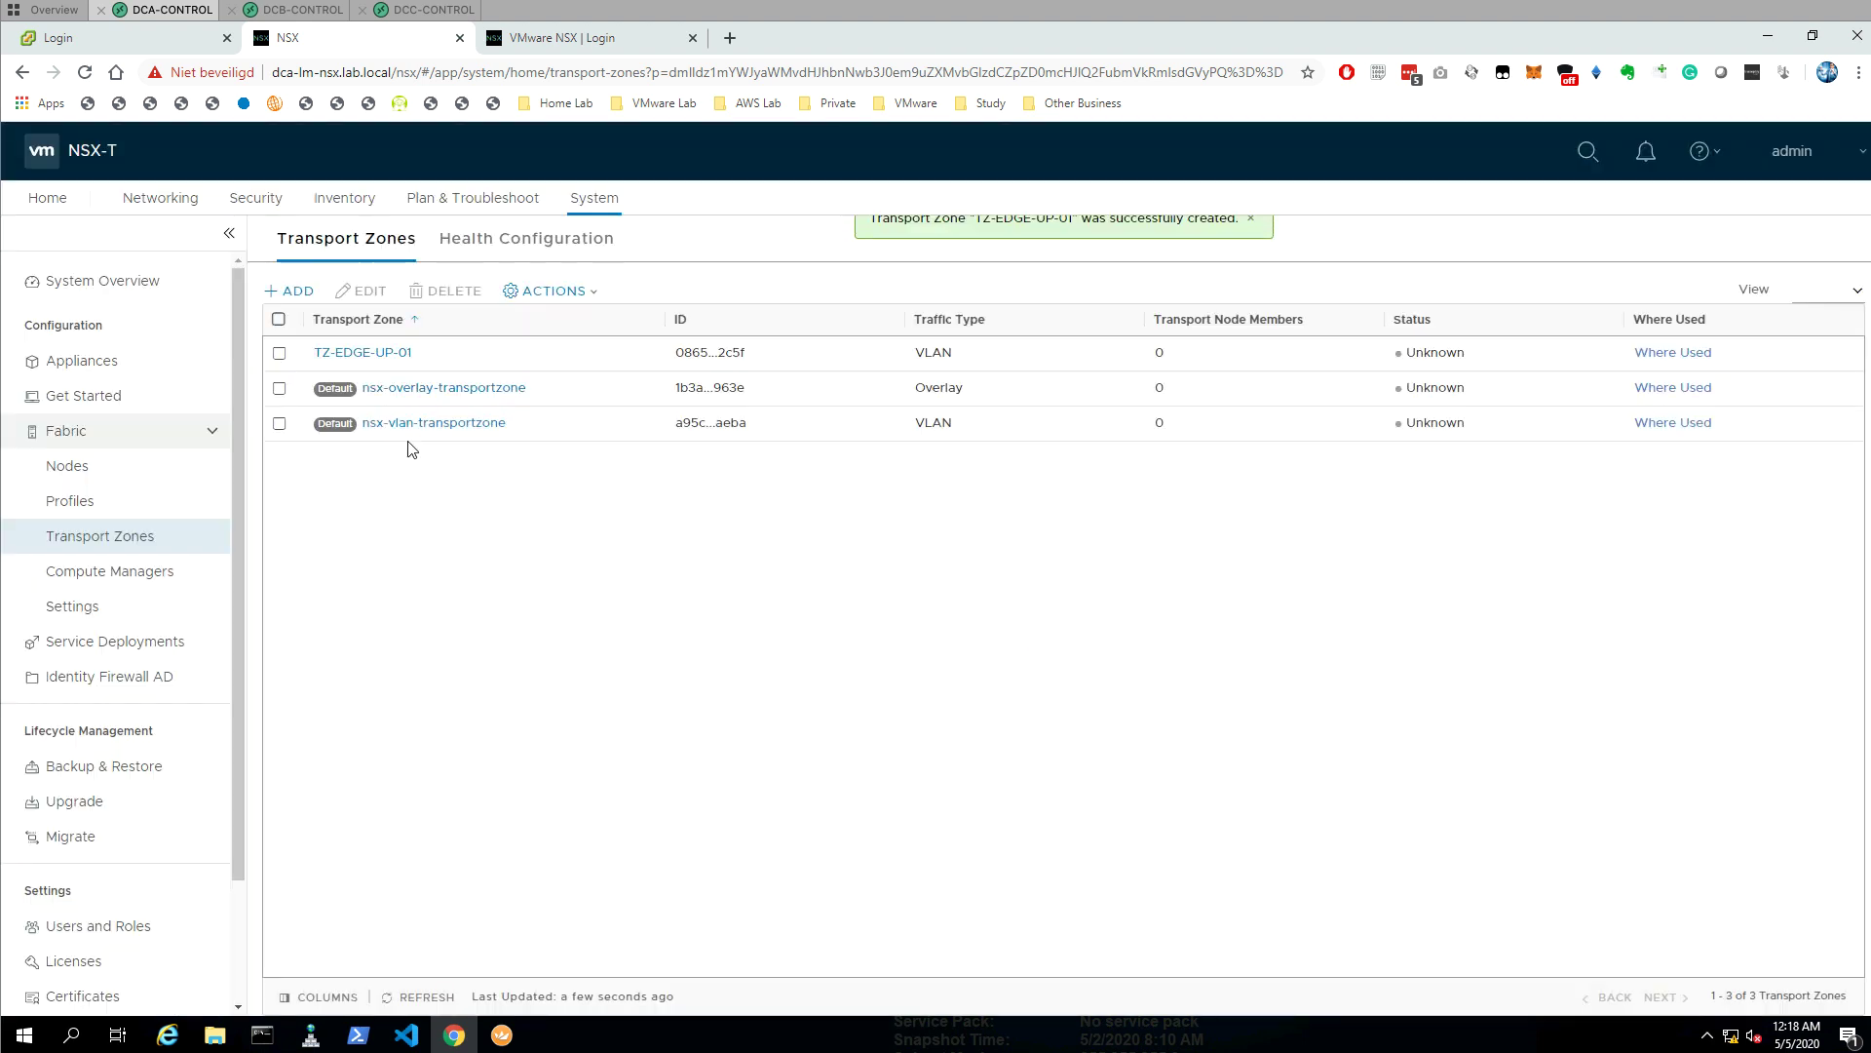
- Create another VLAN transport zone named TZ-EDGE-UP-02 with the uplink teaming policy name E-UP-02
left_click(300, 291)
right_click(985, 481)
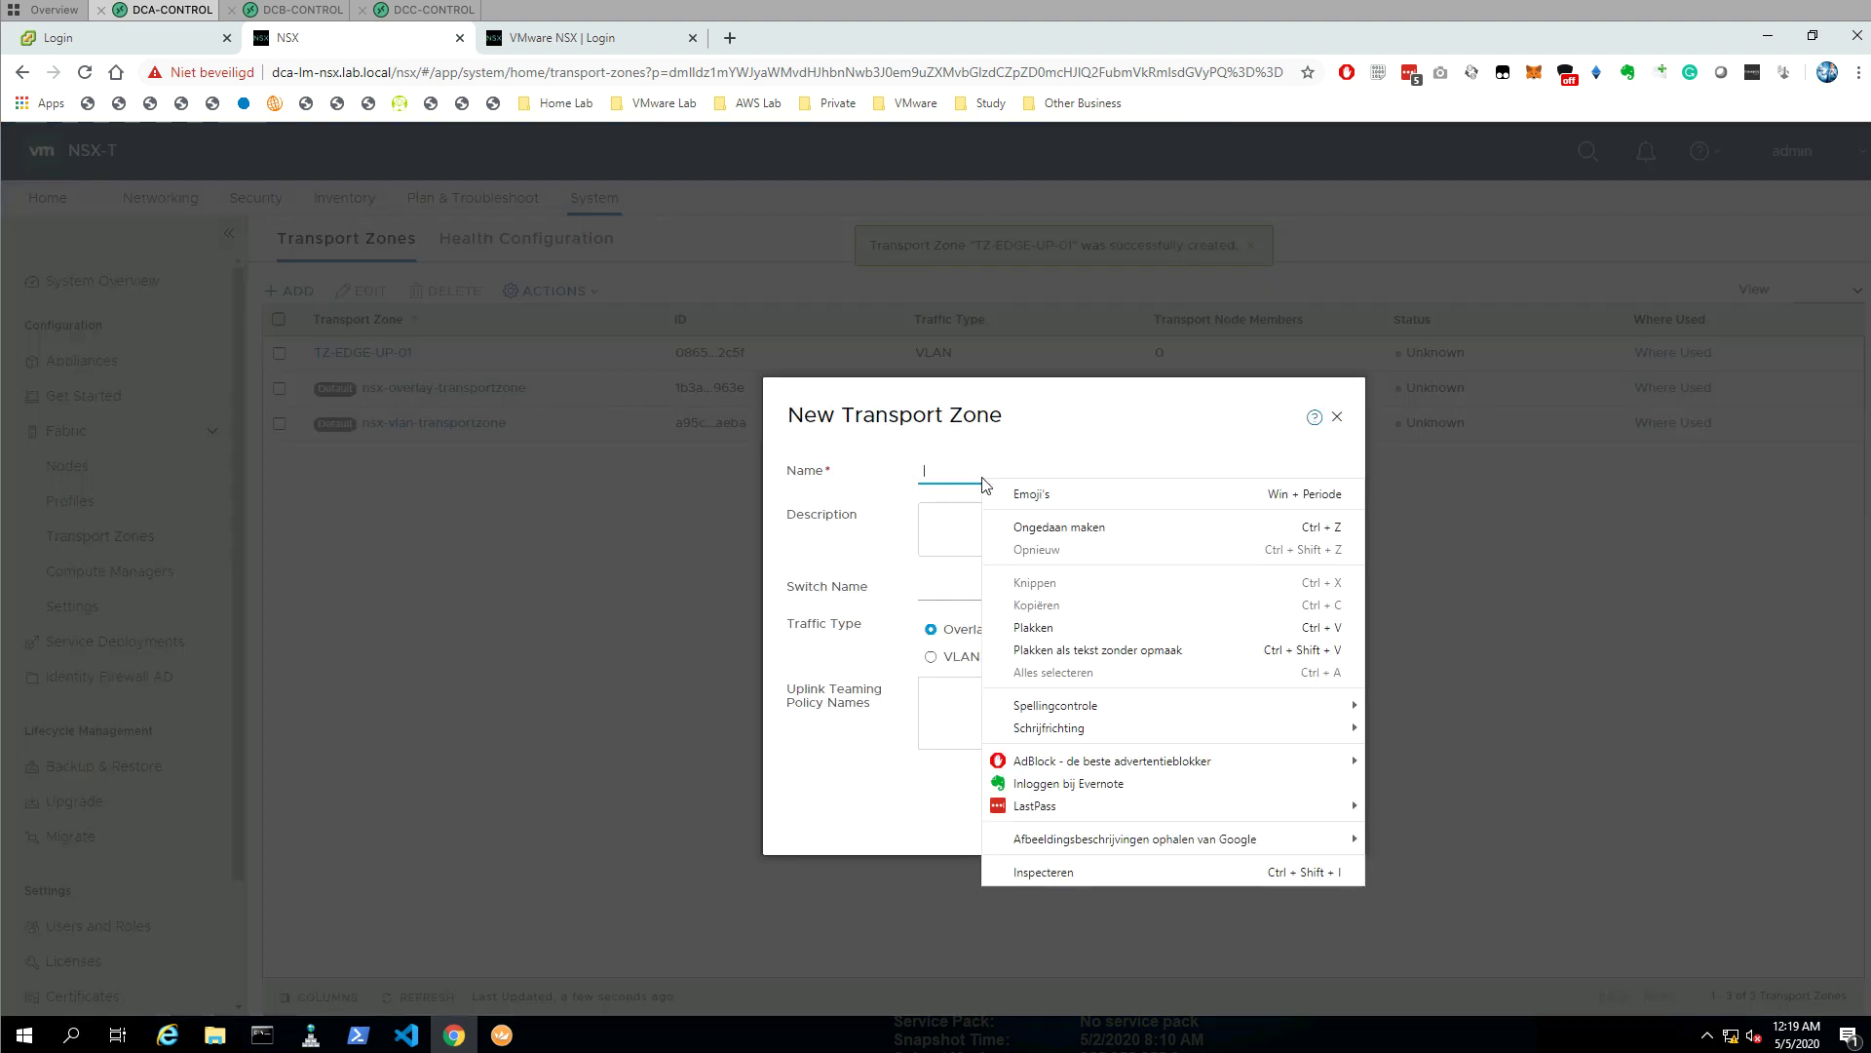
left_click(1054, 627)
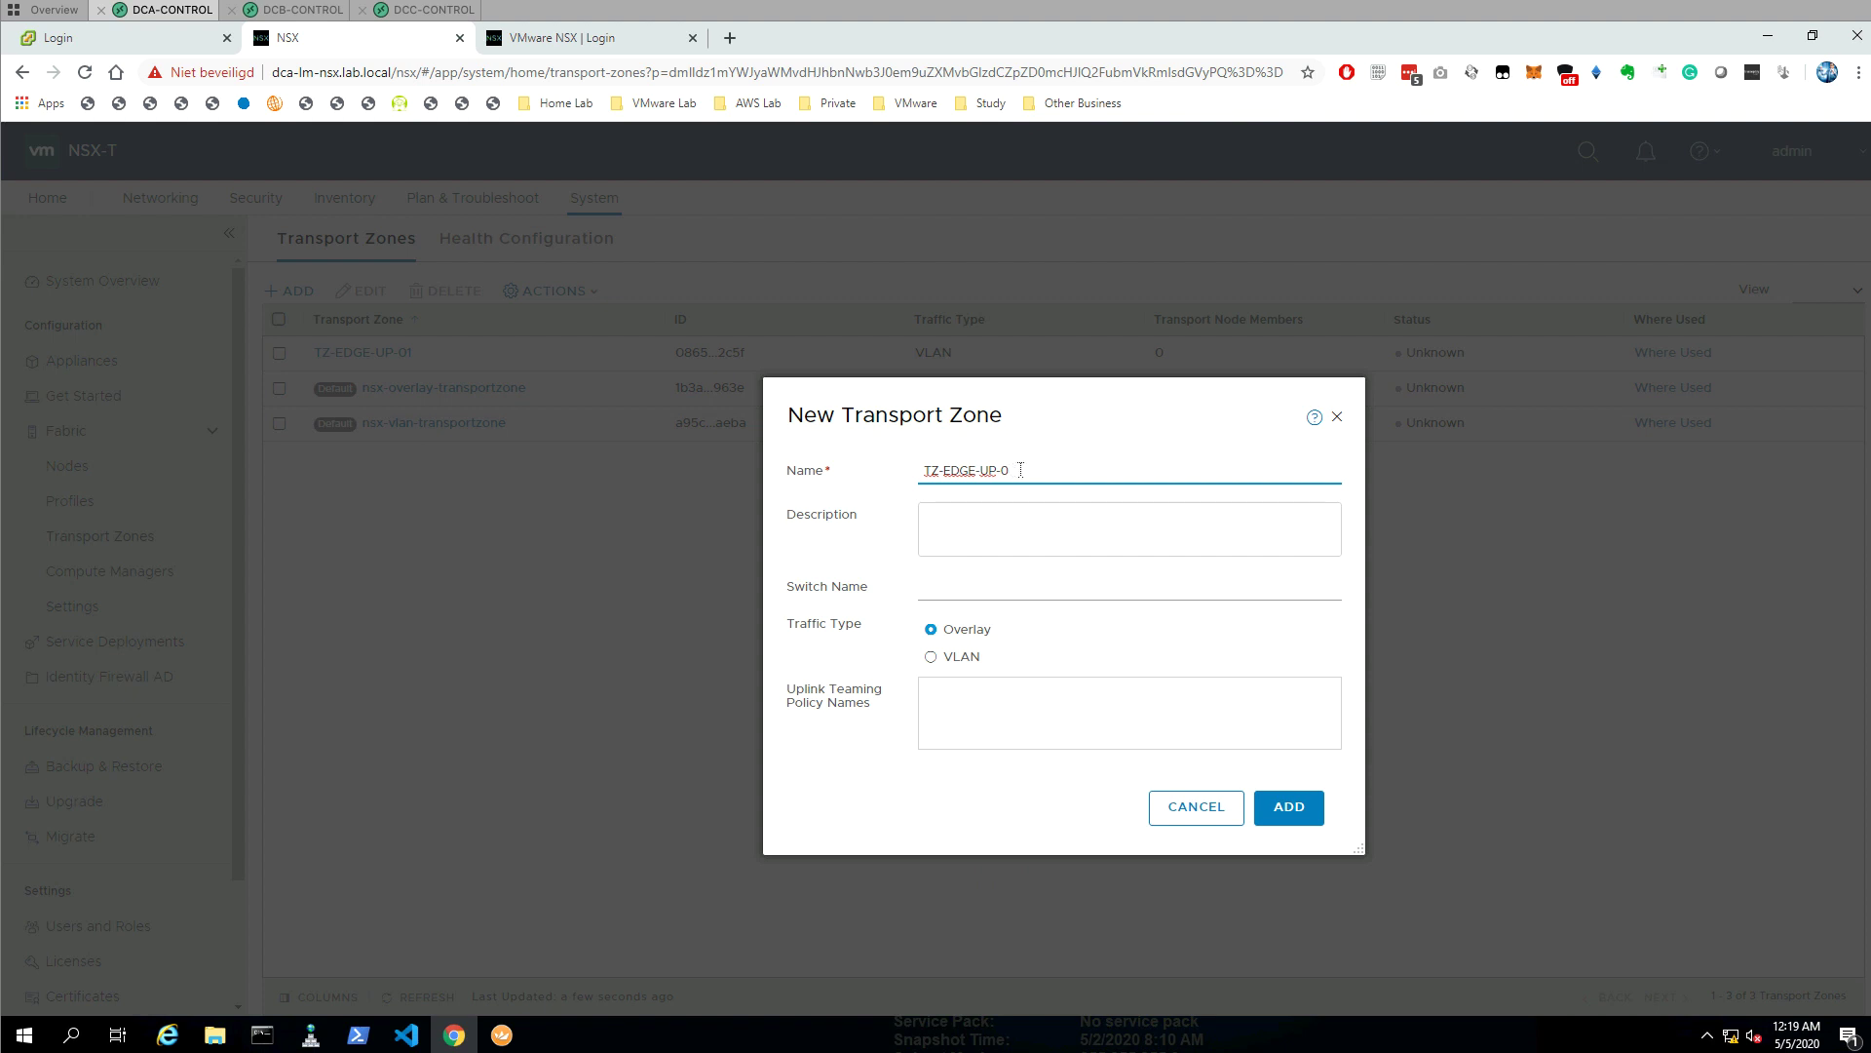
type("2")
left_click(930, 656)
left_click(956, 697)
type("E-")
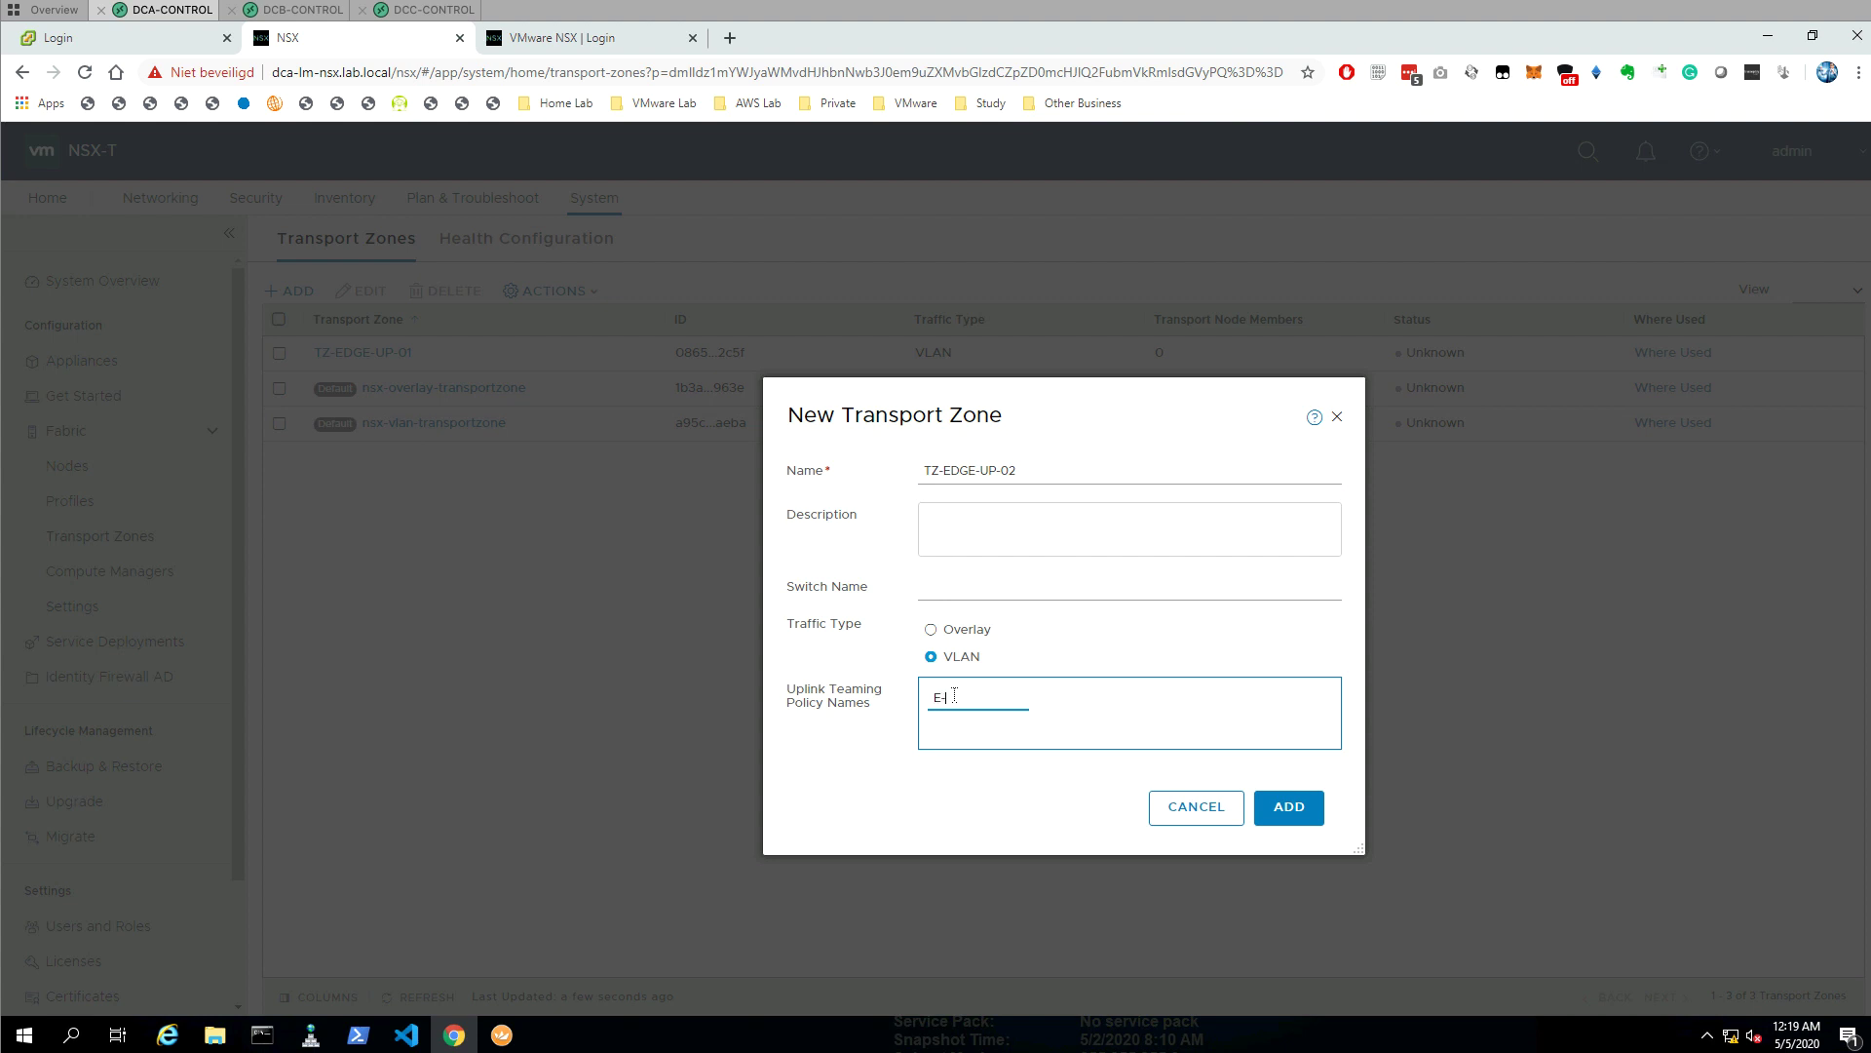
type("UP-02")
left_click(1304, 807)
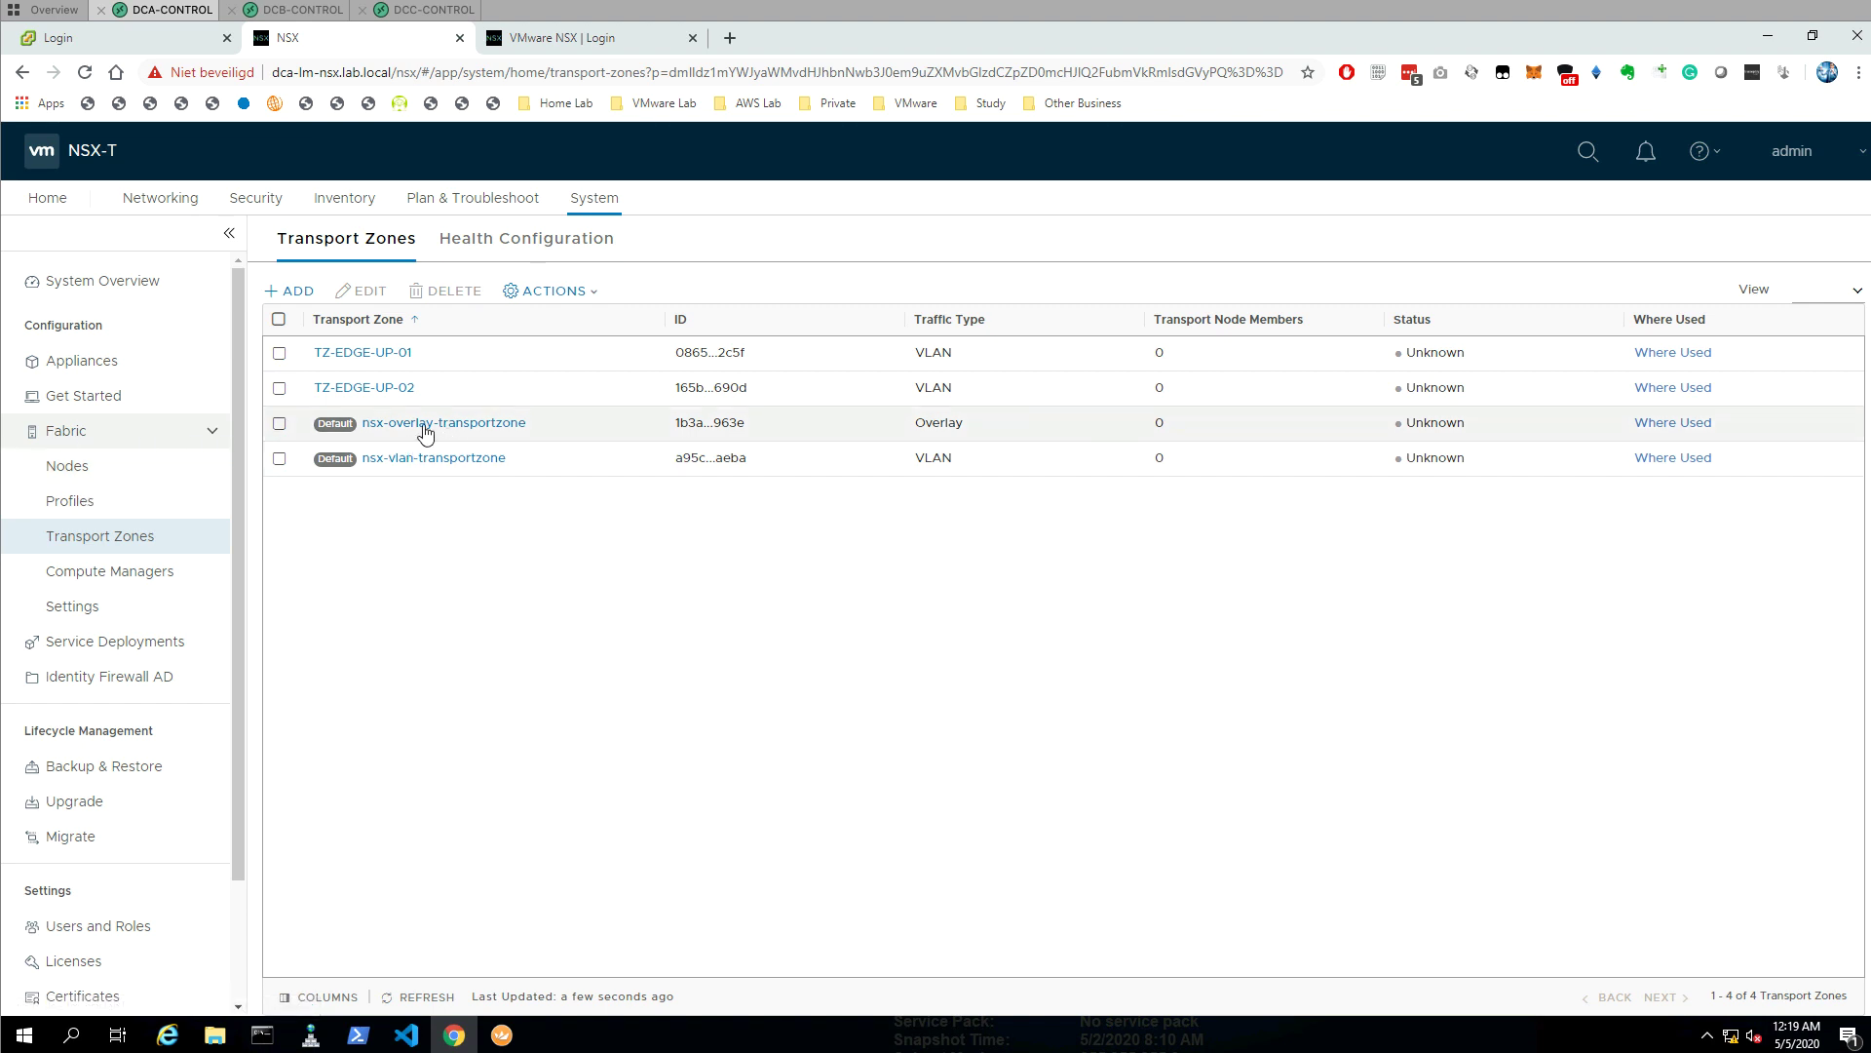
- Add the uplink teaming policy names H-UP-01 and H-UP-02 to the default nsx-vlan-transportzone and save it
left_click(280, 460)
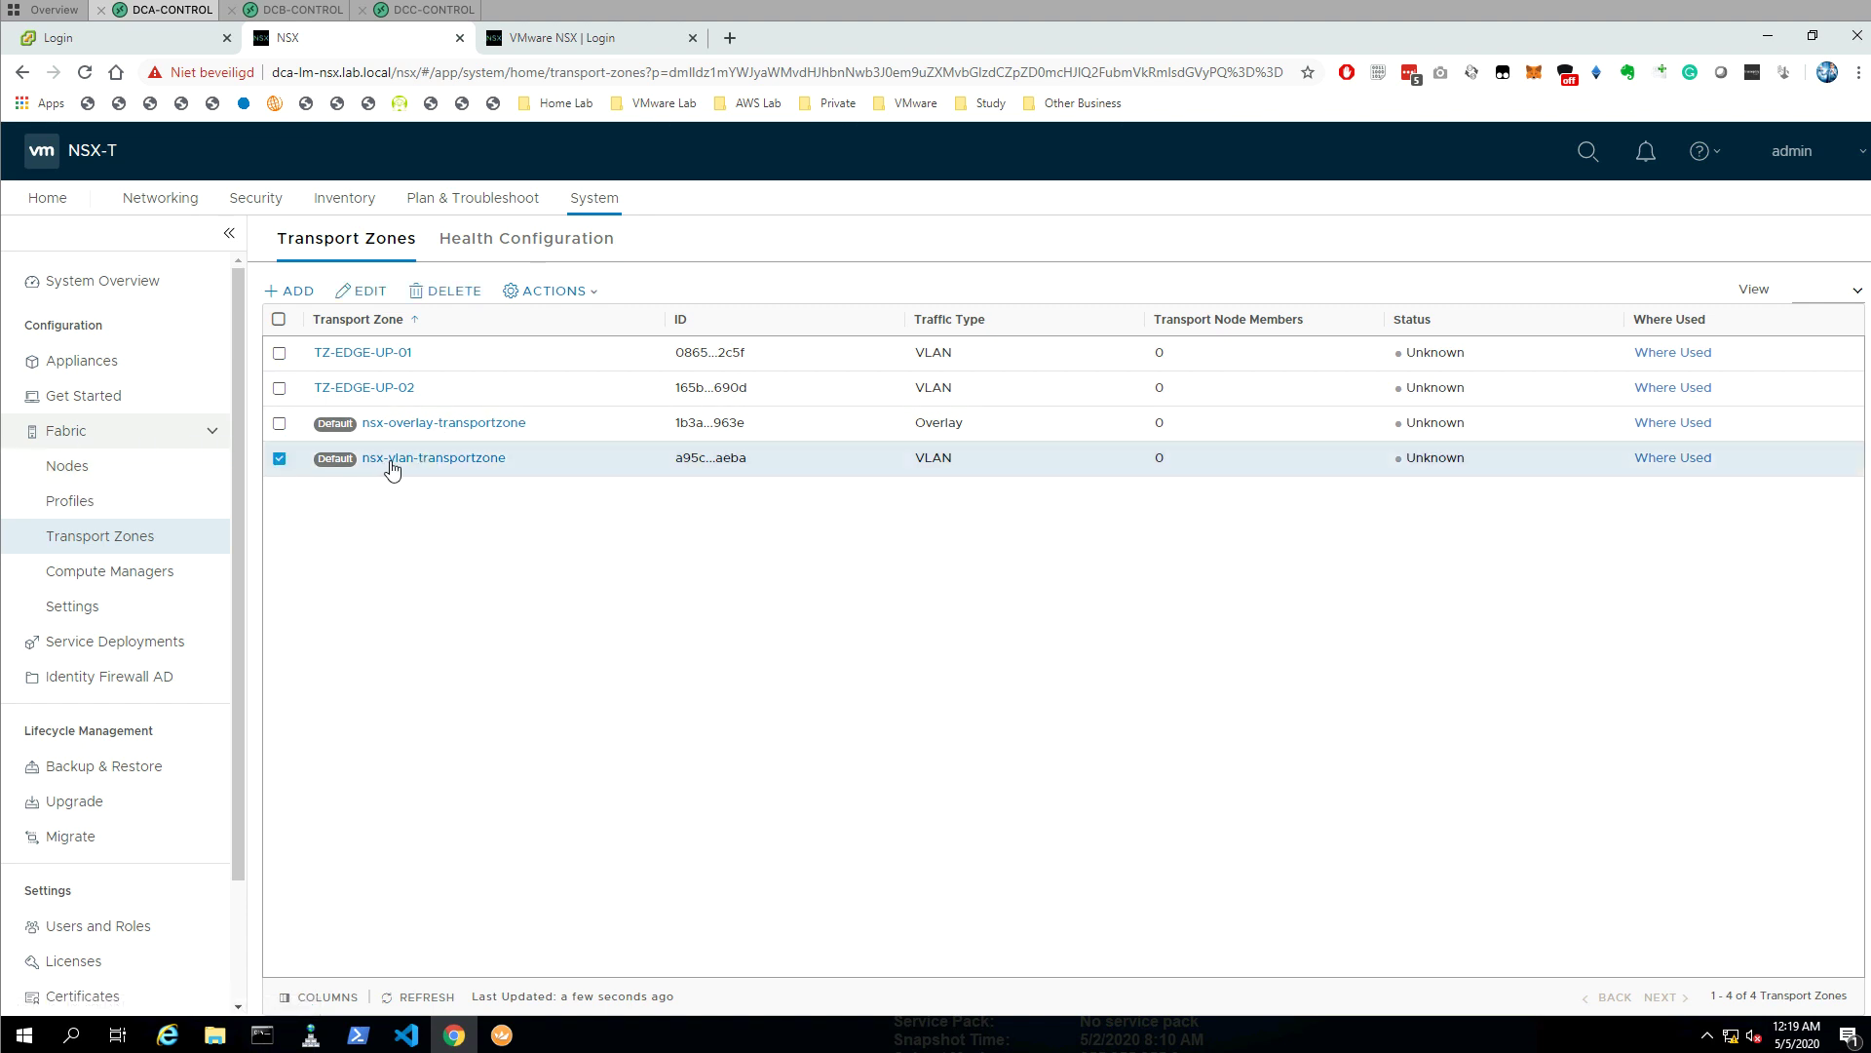
left_click(367, 291)
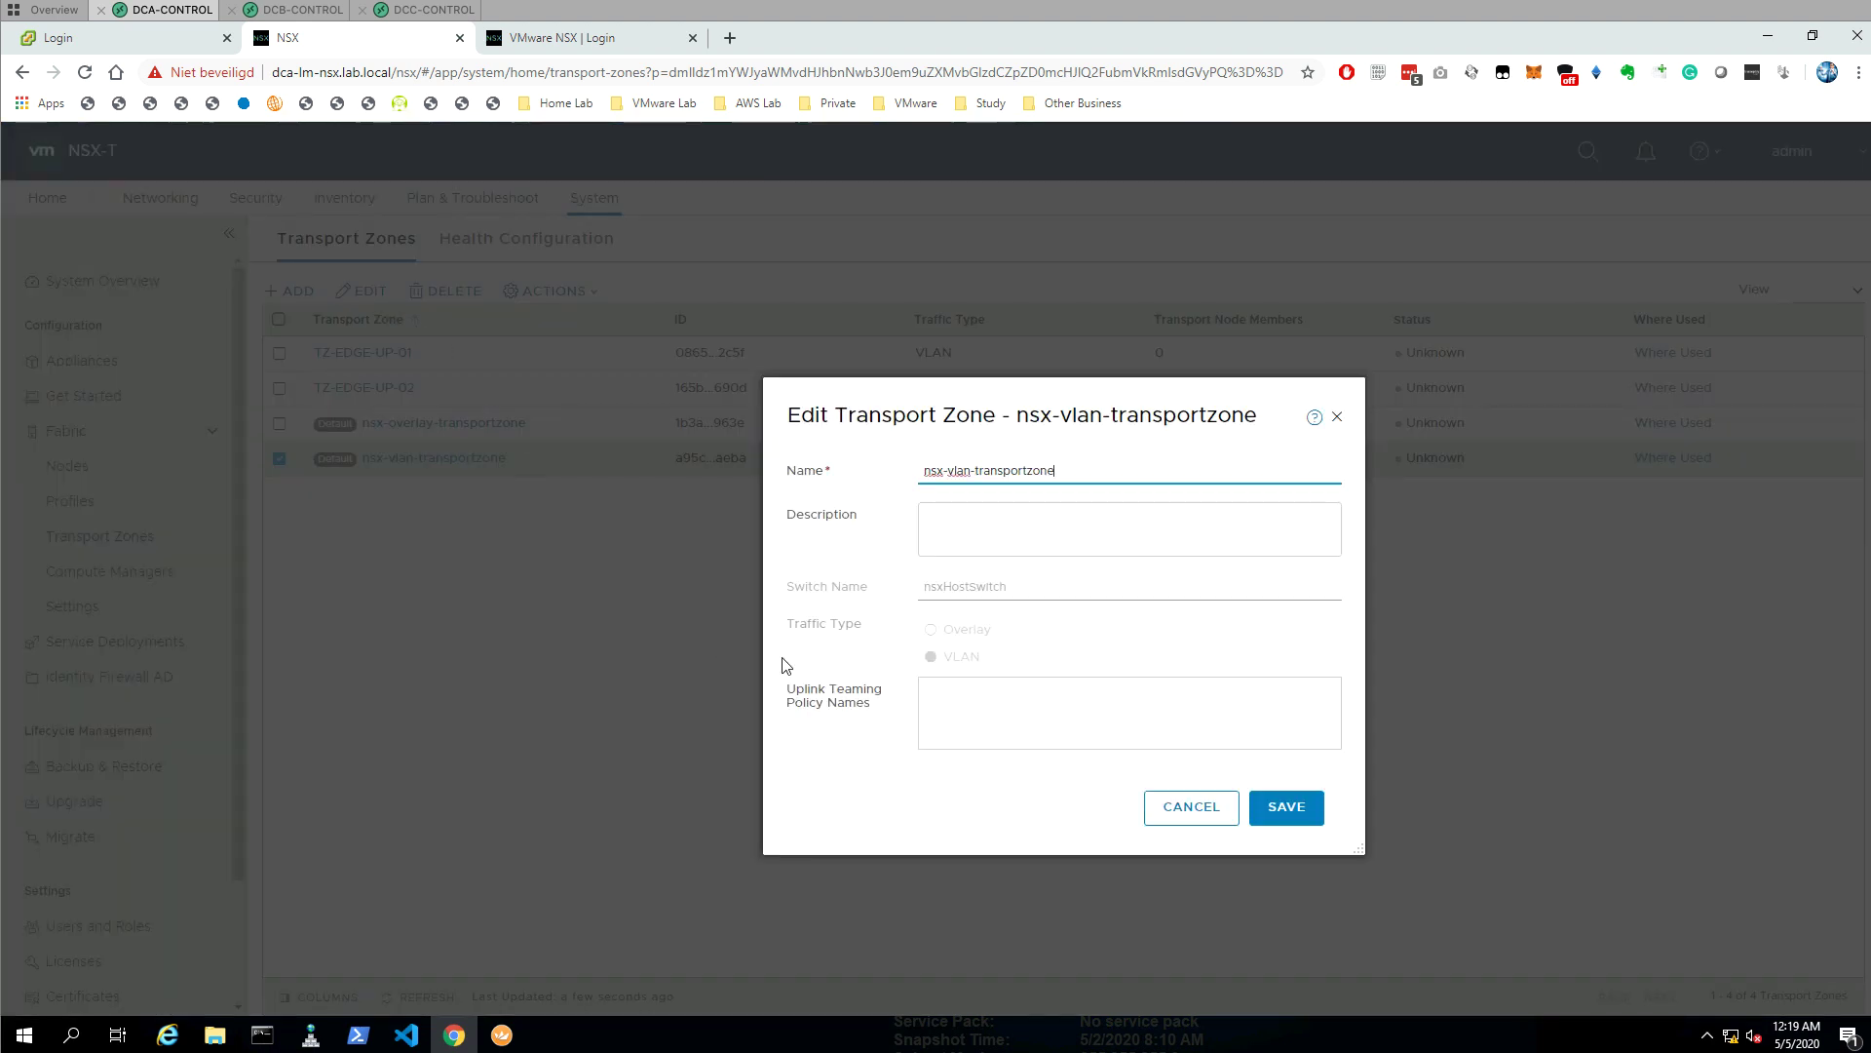
left_click(962, 693)
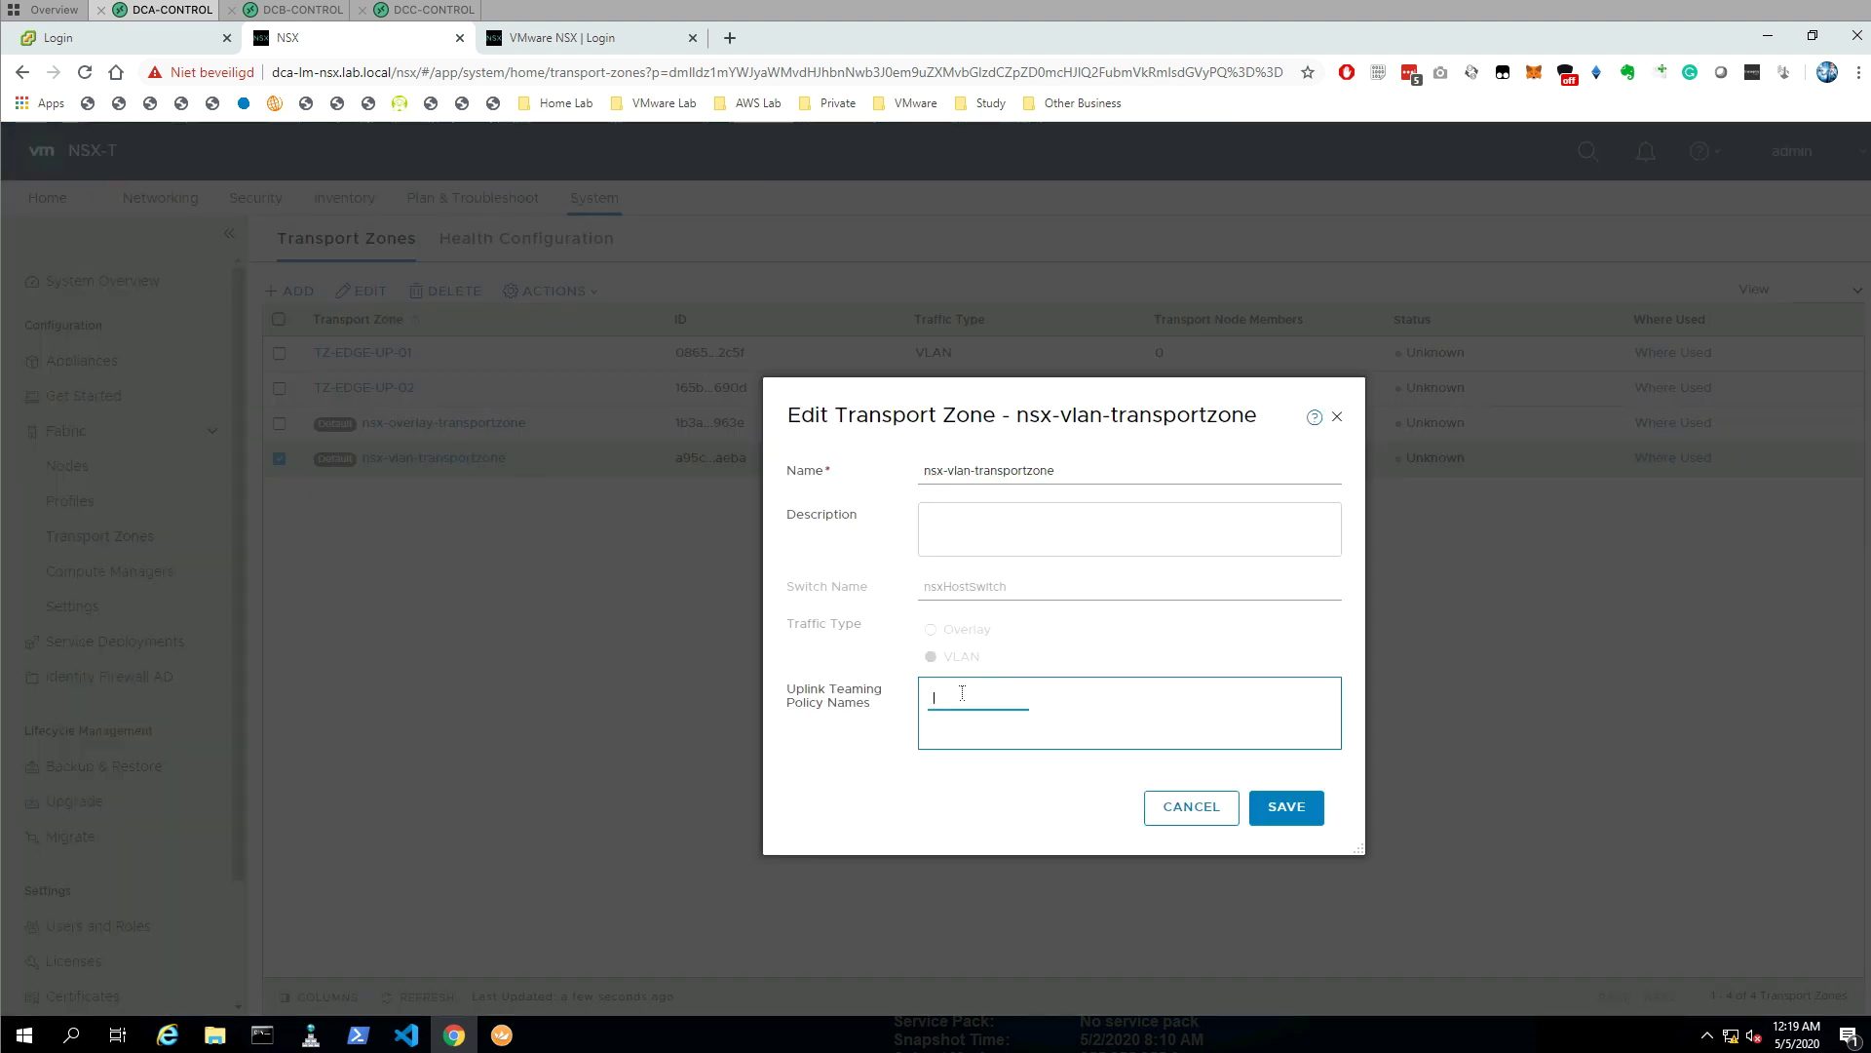
type("H-UP-01")
key("Return")
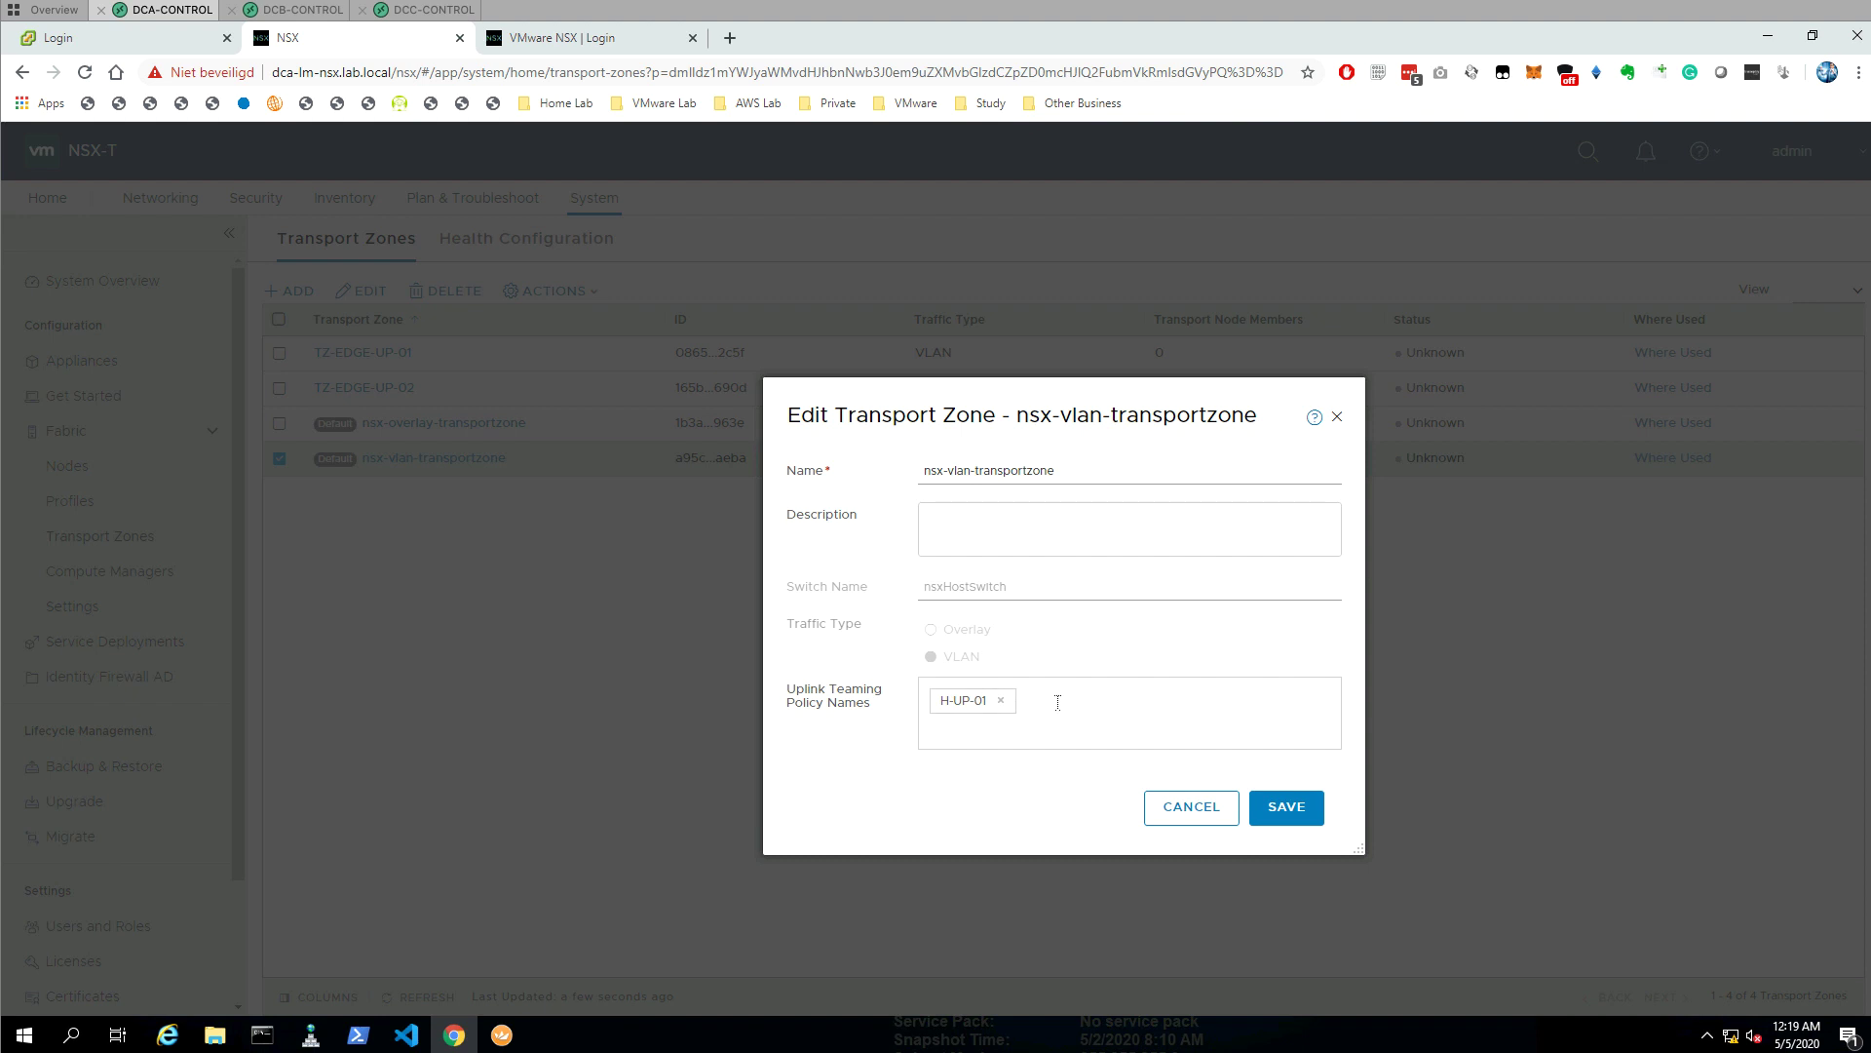
left_click(1057, 702)
type("H-UP")
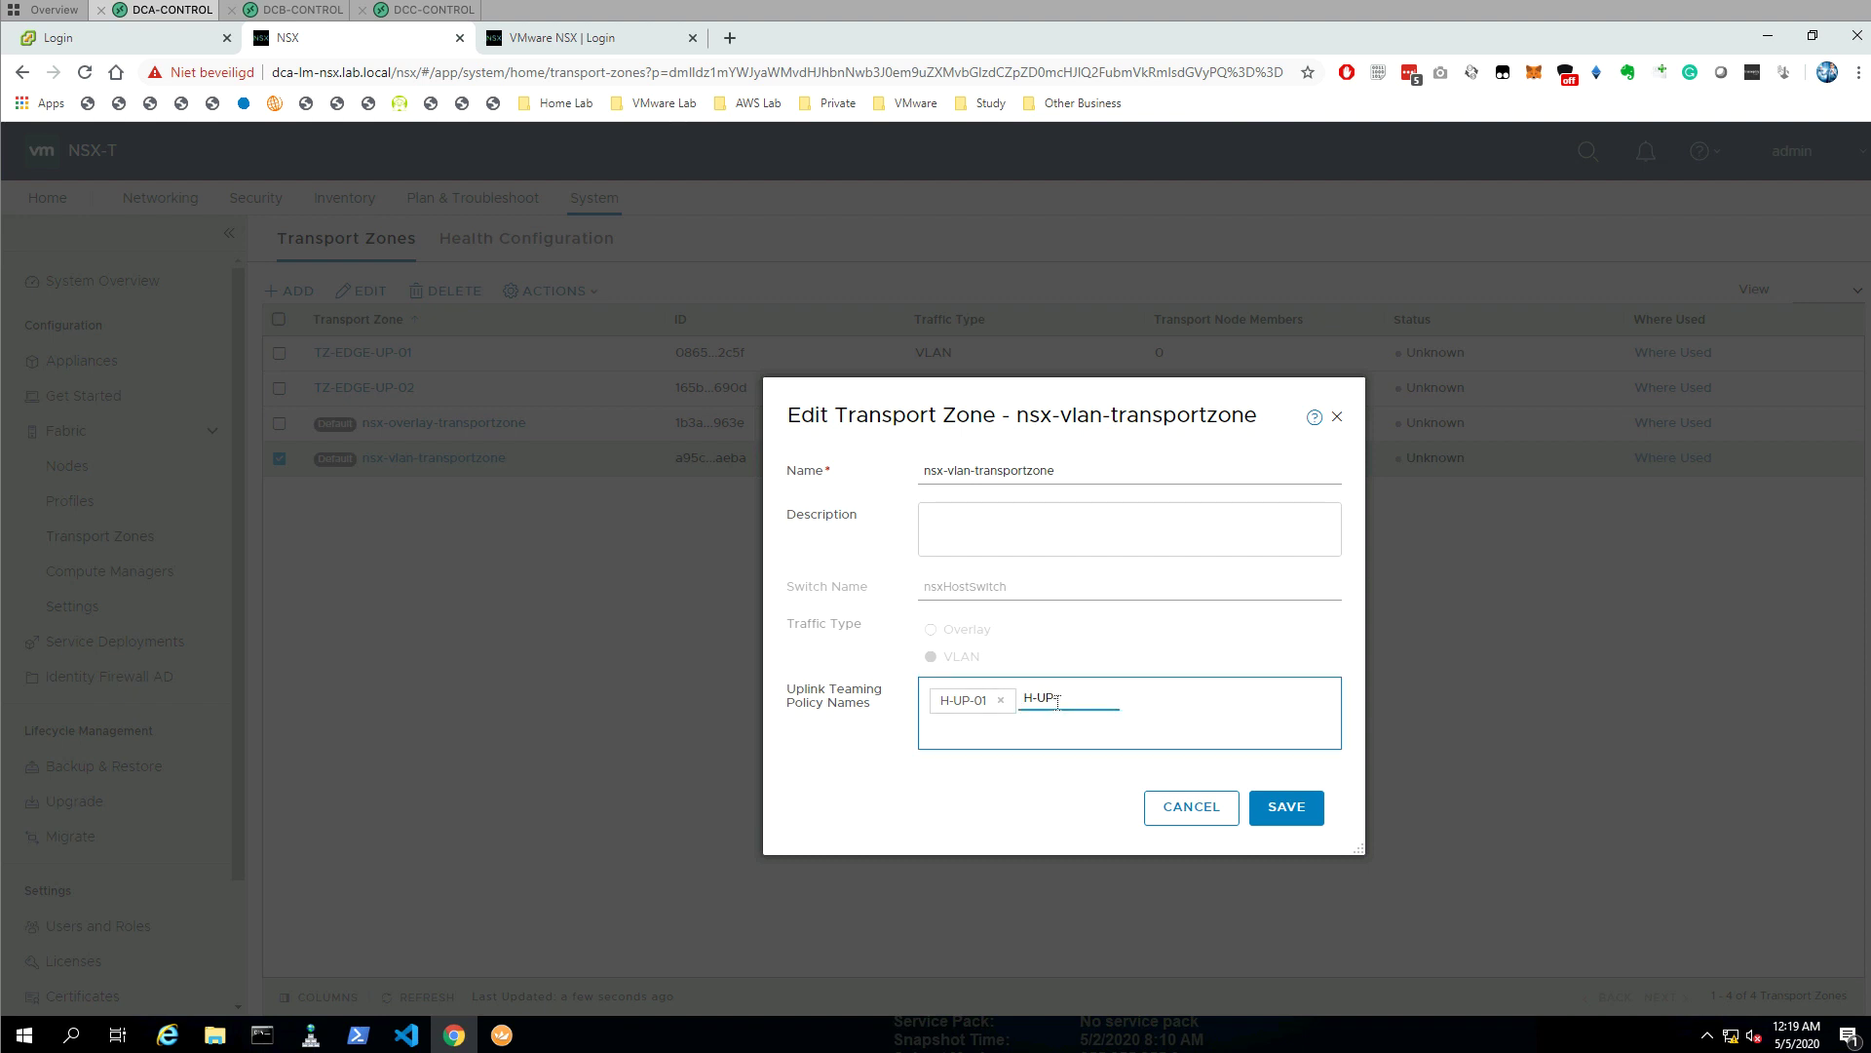
type("-02")
key("Return")
left_click(1306, 809)
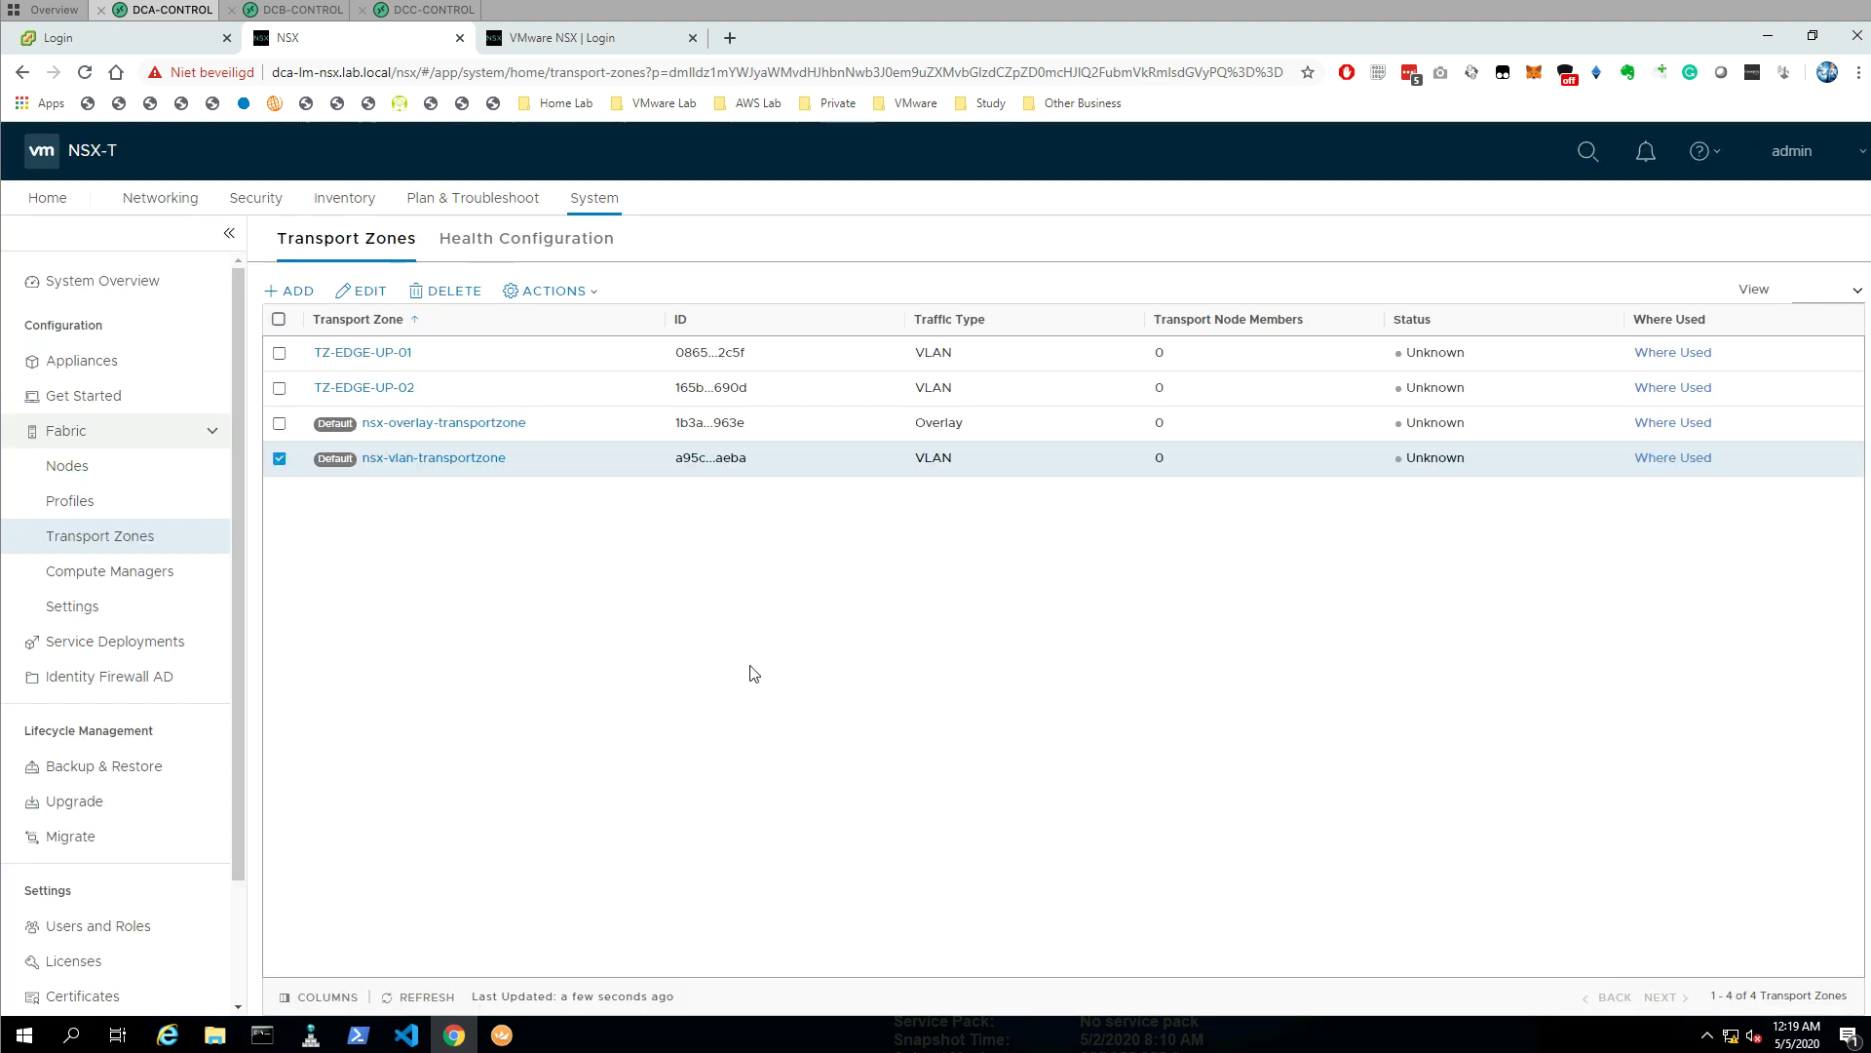
left_click(280, 458)
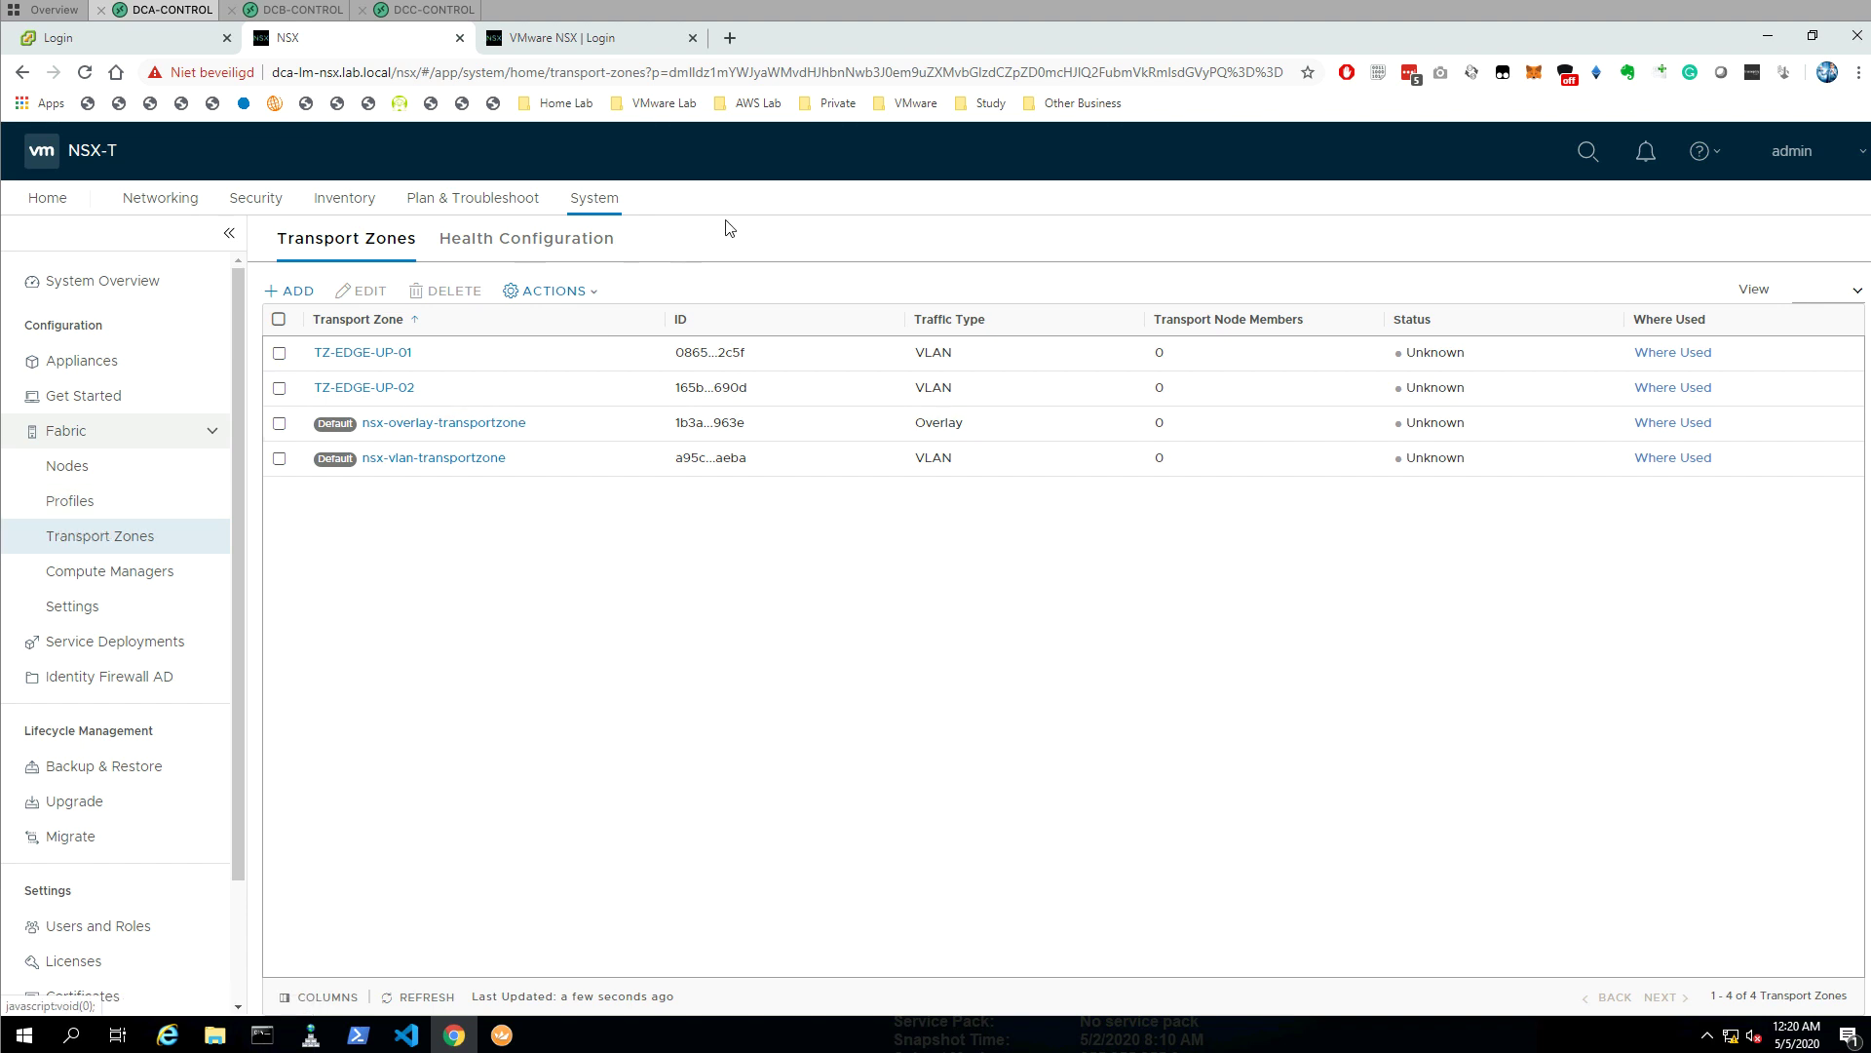
- Open the list of edge transport nodes under the fabric's nodes
left_click(151, 579)
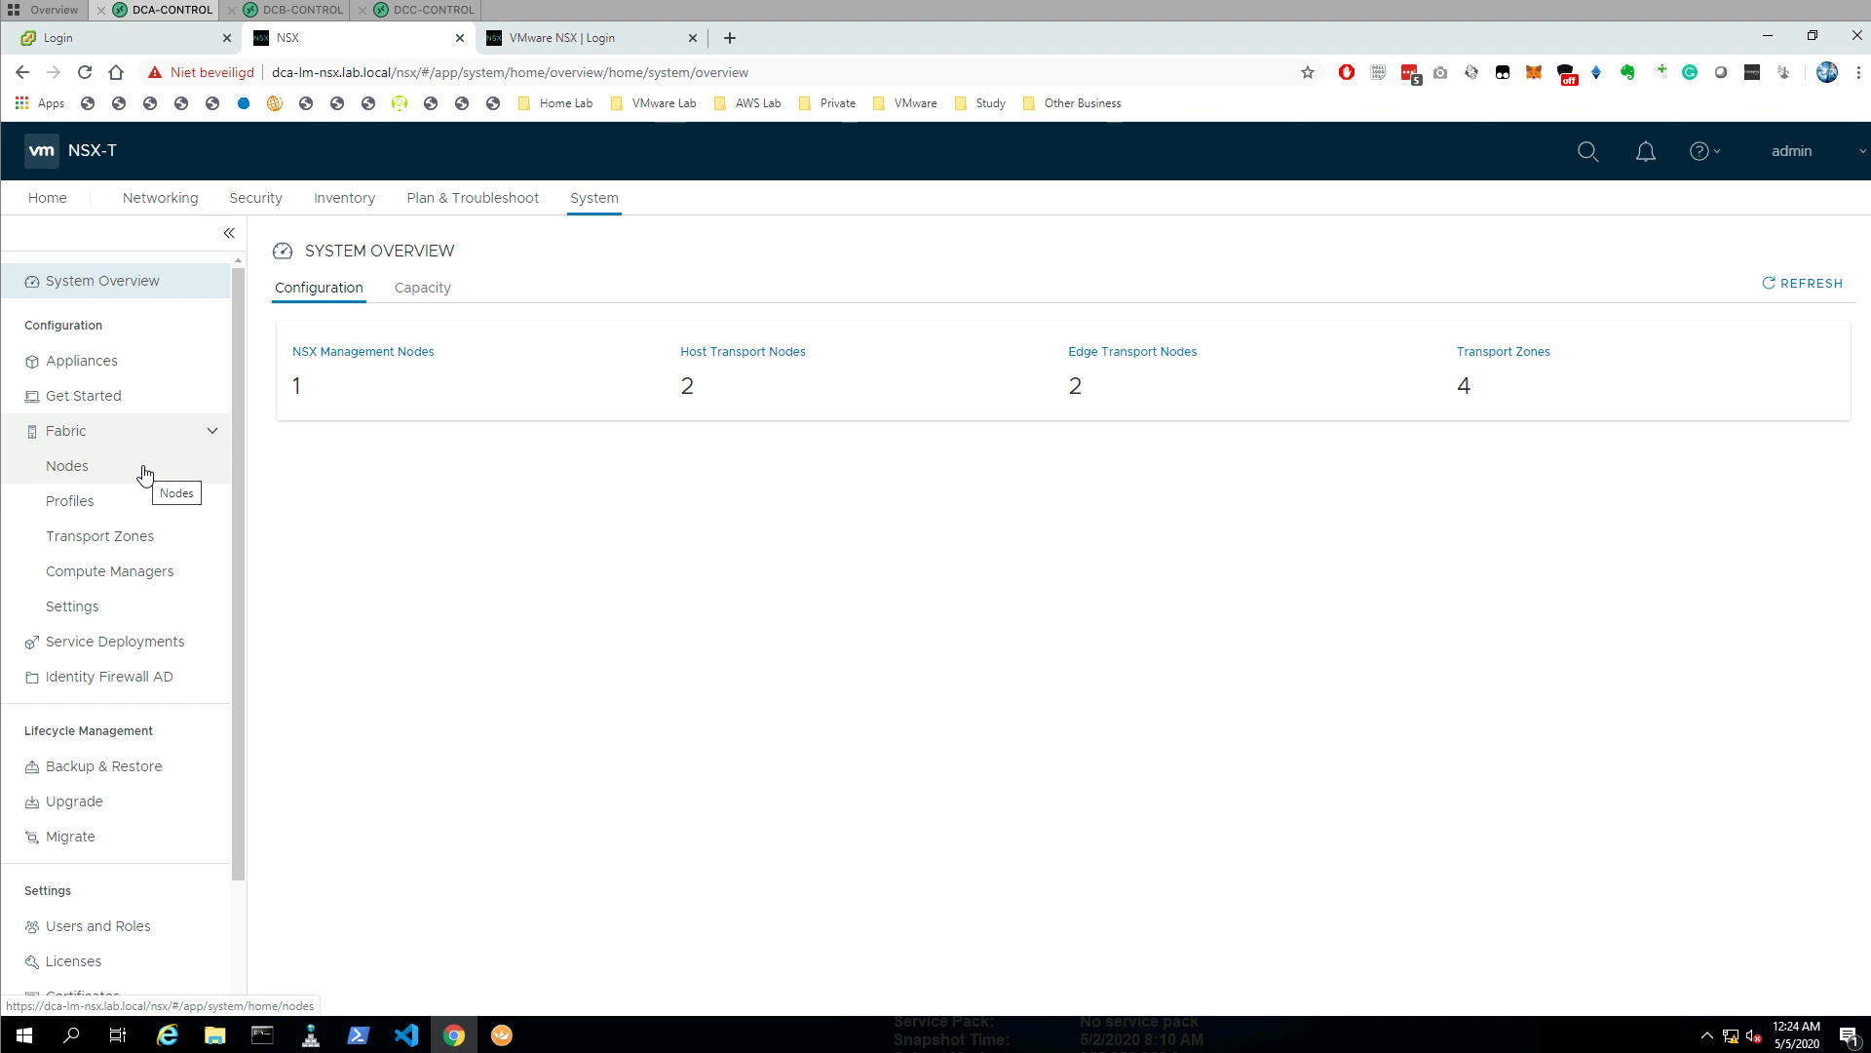
left_click(144, 469)
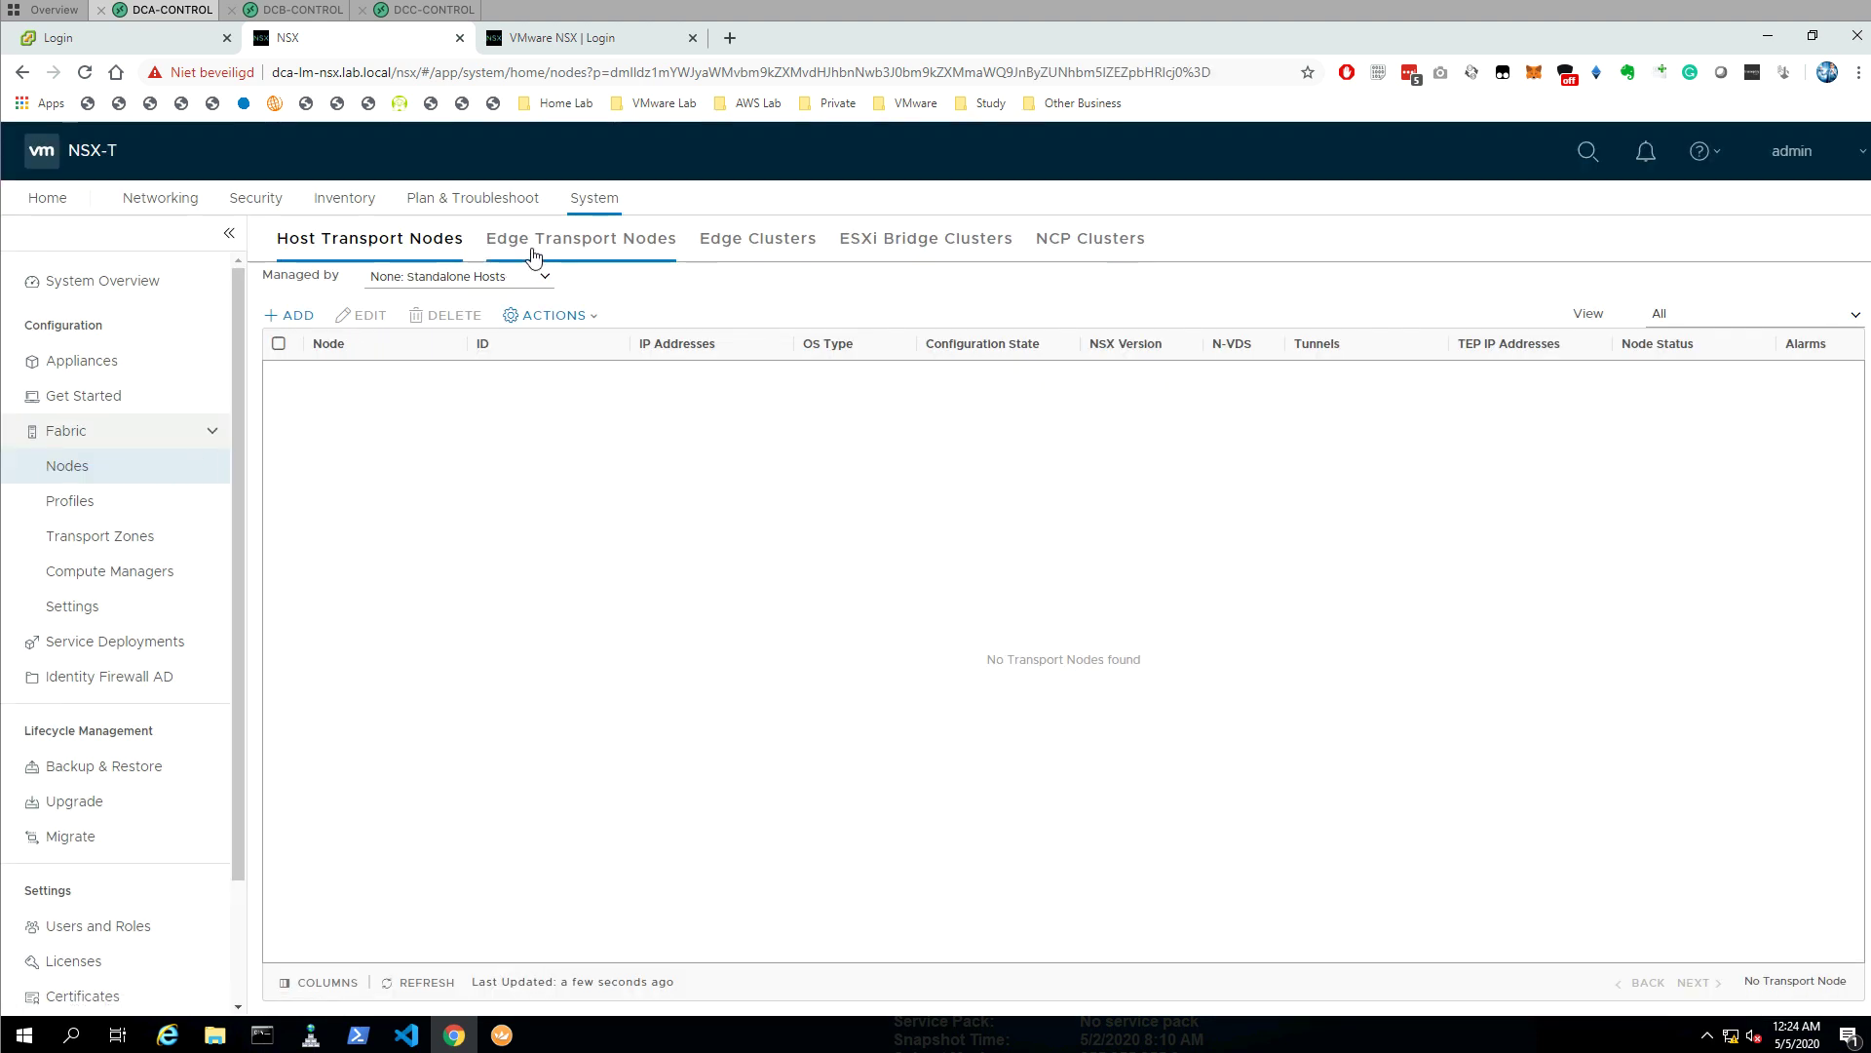
left_click(543, 252)
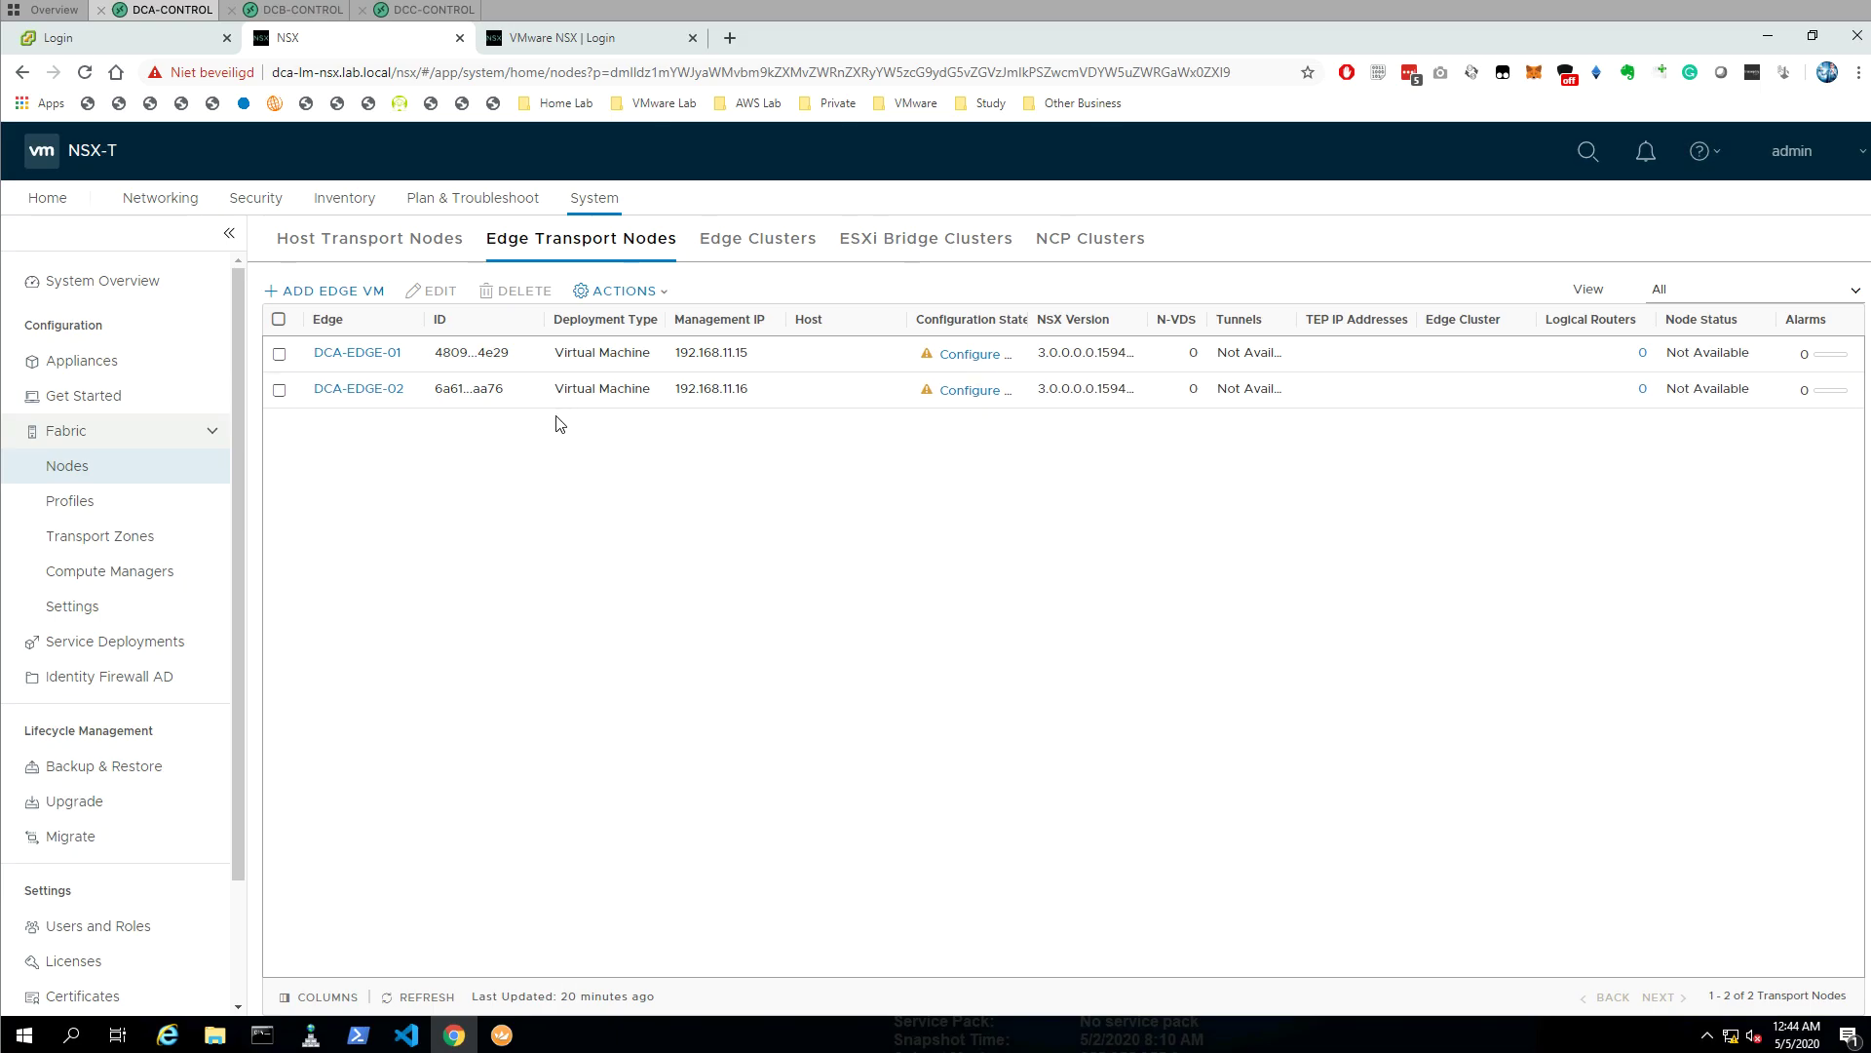
- Start configuring DCA-EDGE-01 and assign TZ-EDGE-UP-01, nsx-overlay-transportzone and TZ-EDGE-UP-02 to its node switch nvds1
left_click(971, 359)
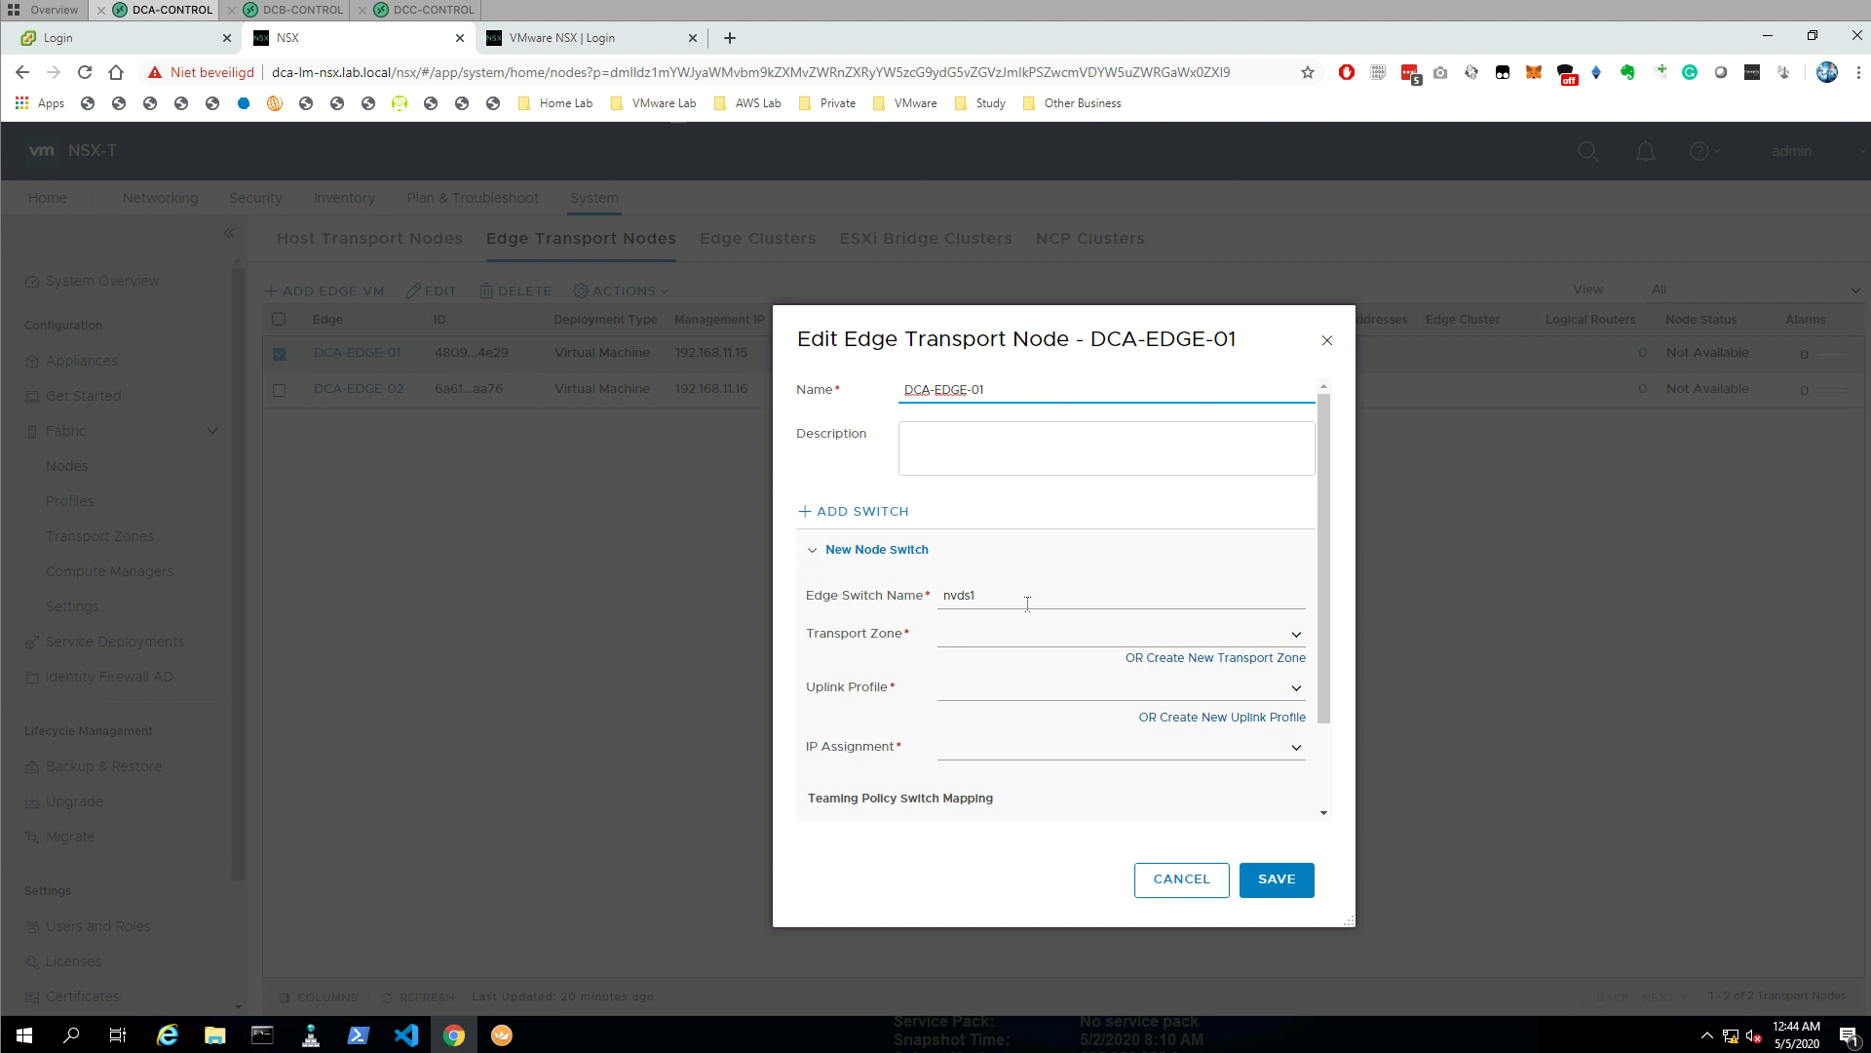
left_click(1296, 640)
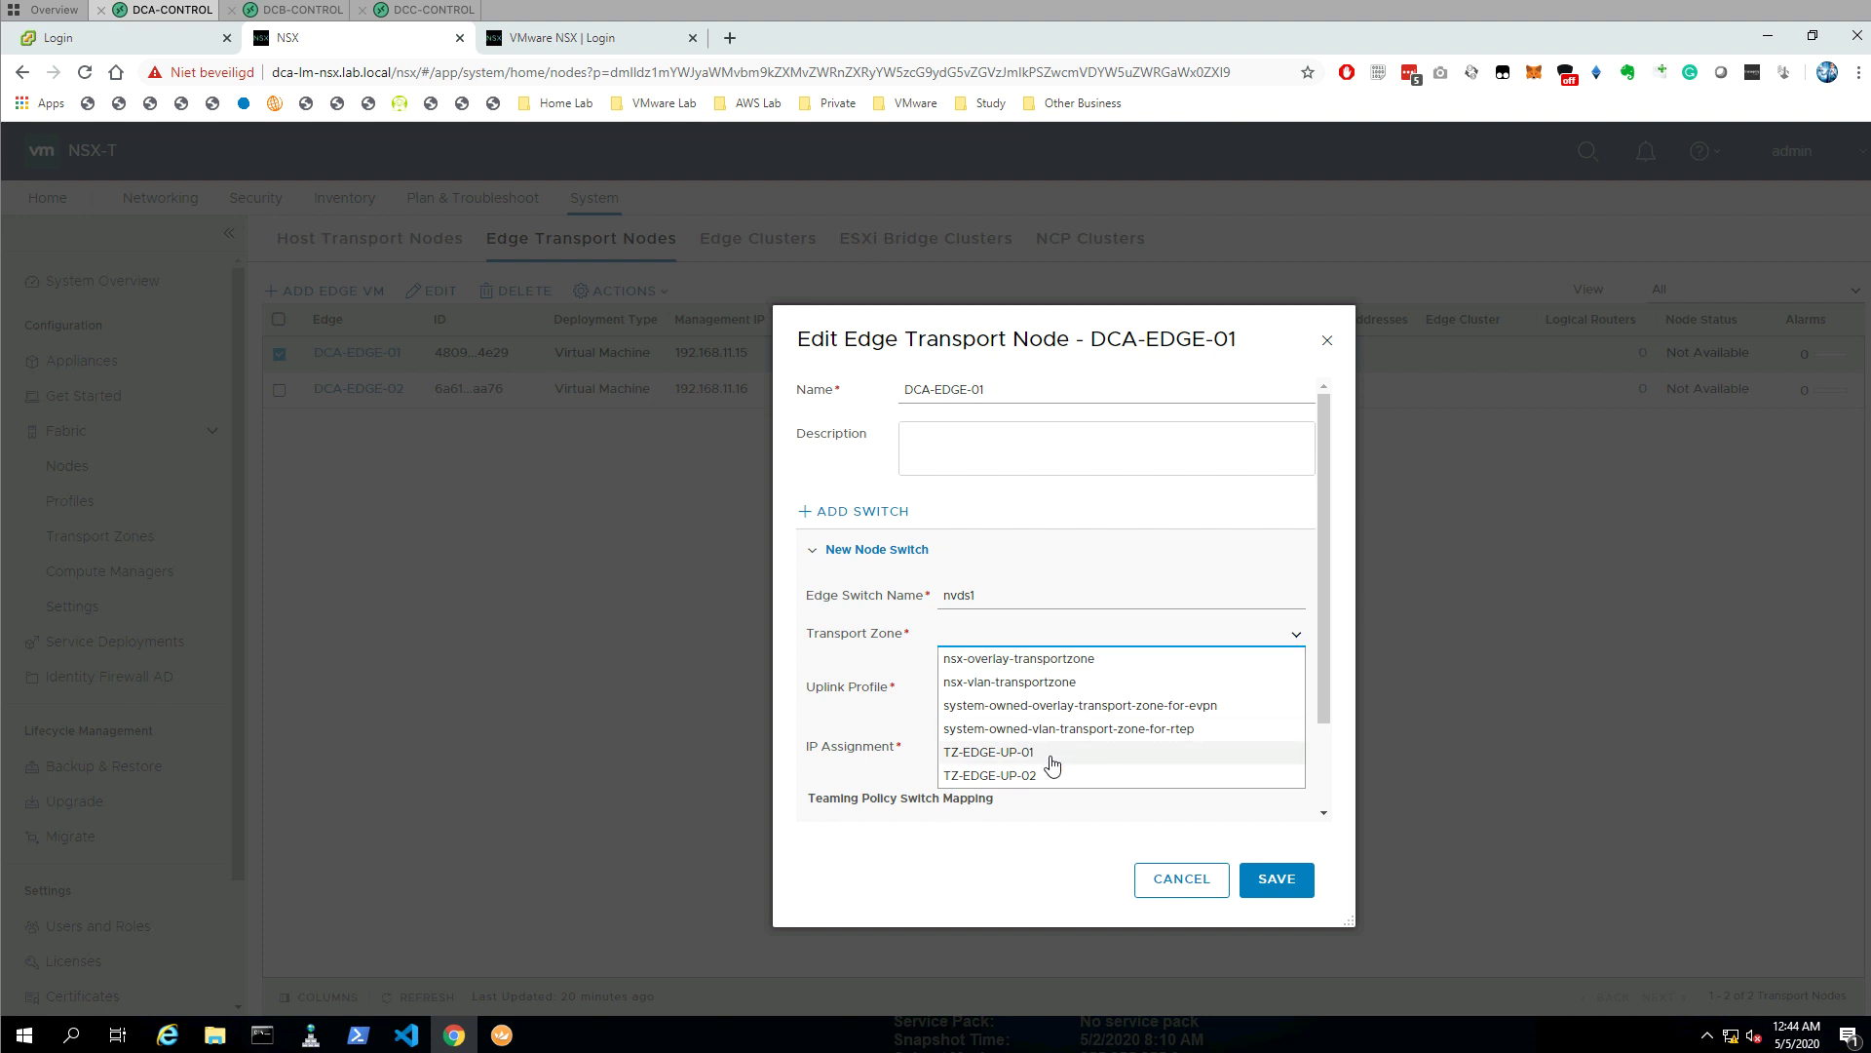
left_click(1052, 766)
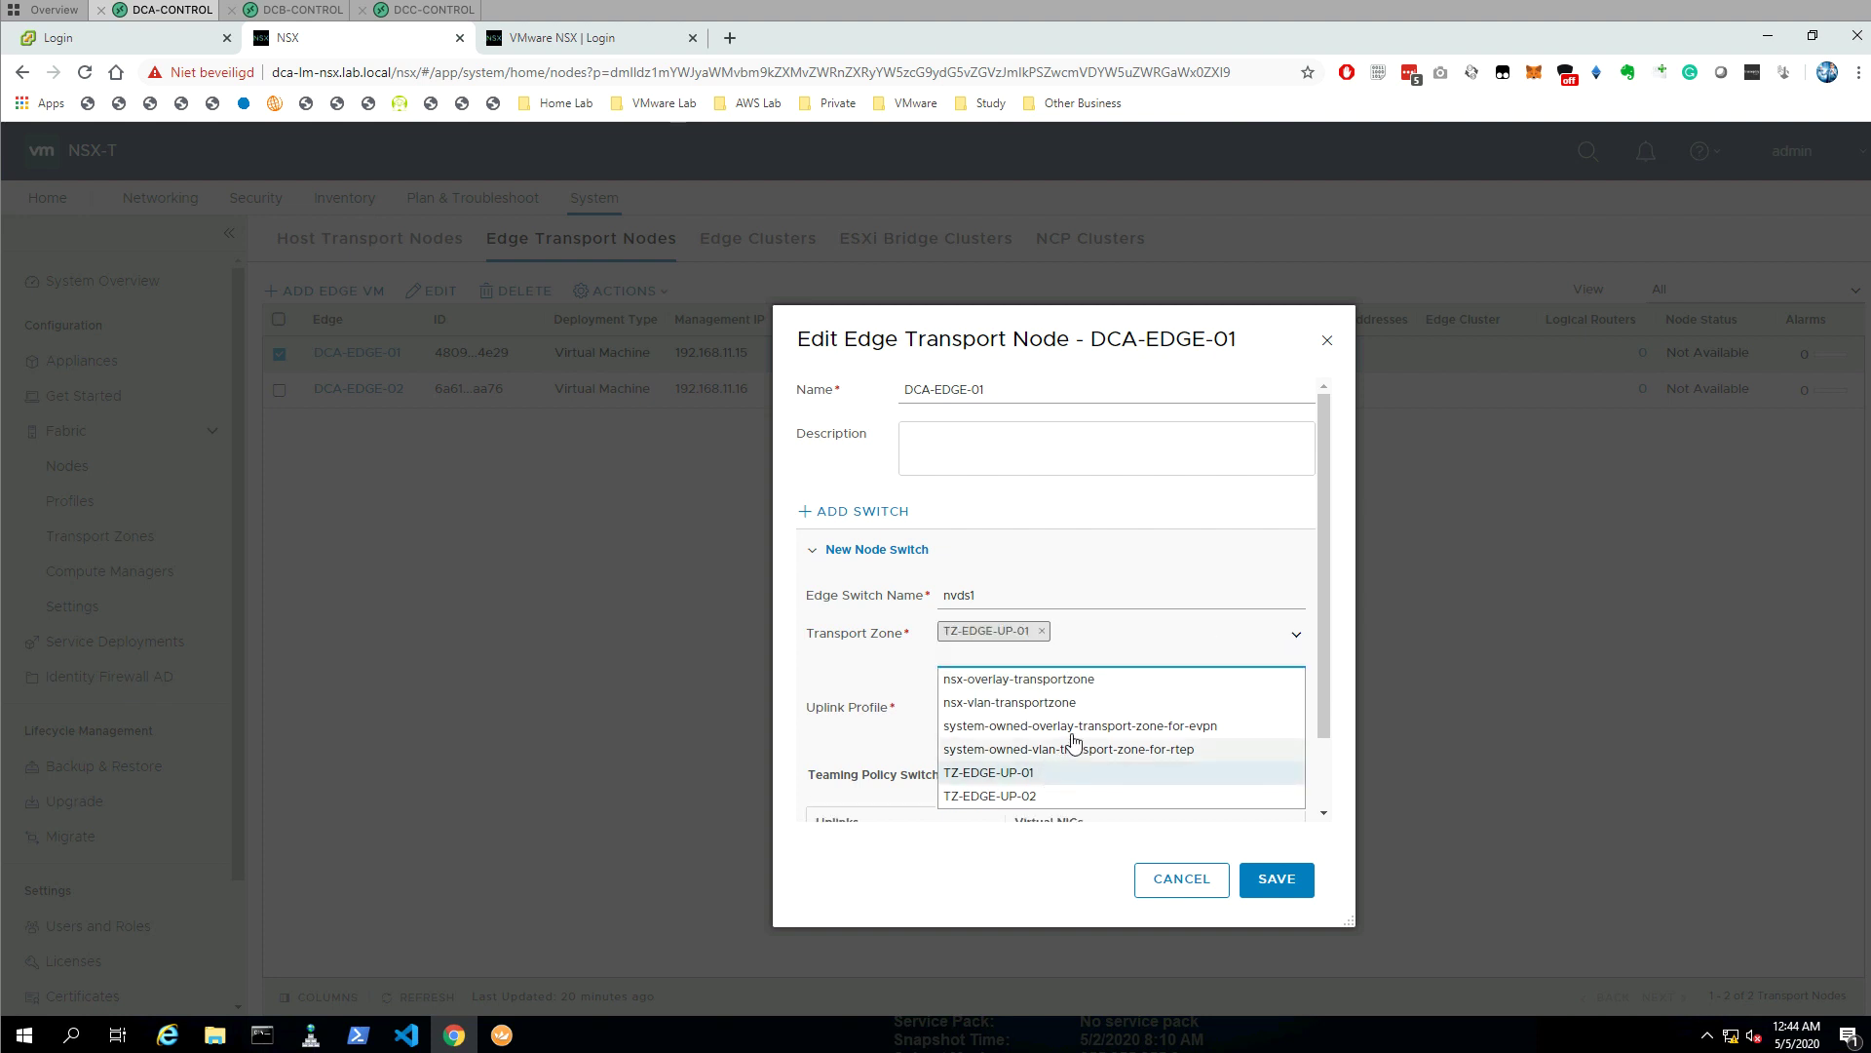
left_click(1071, 682)
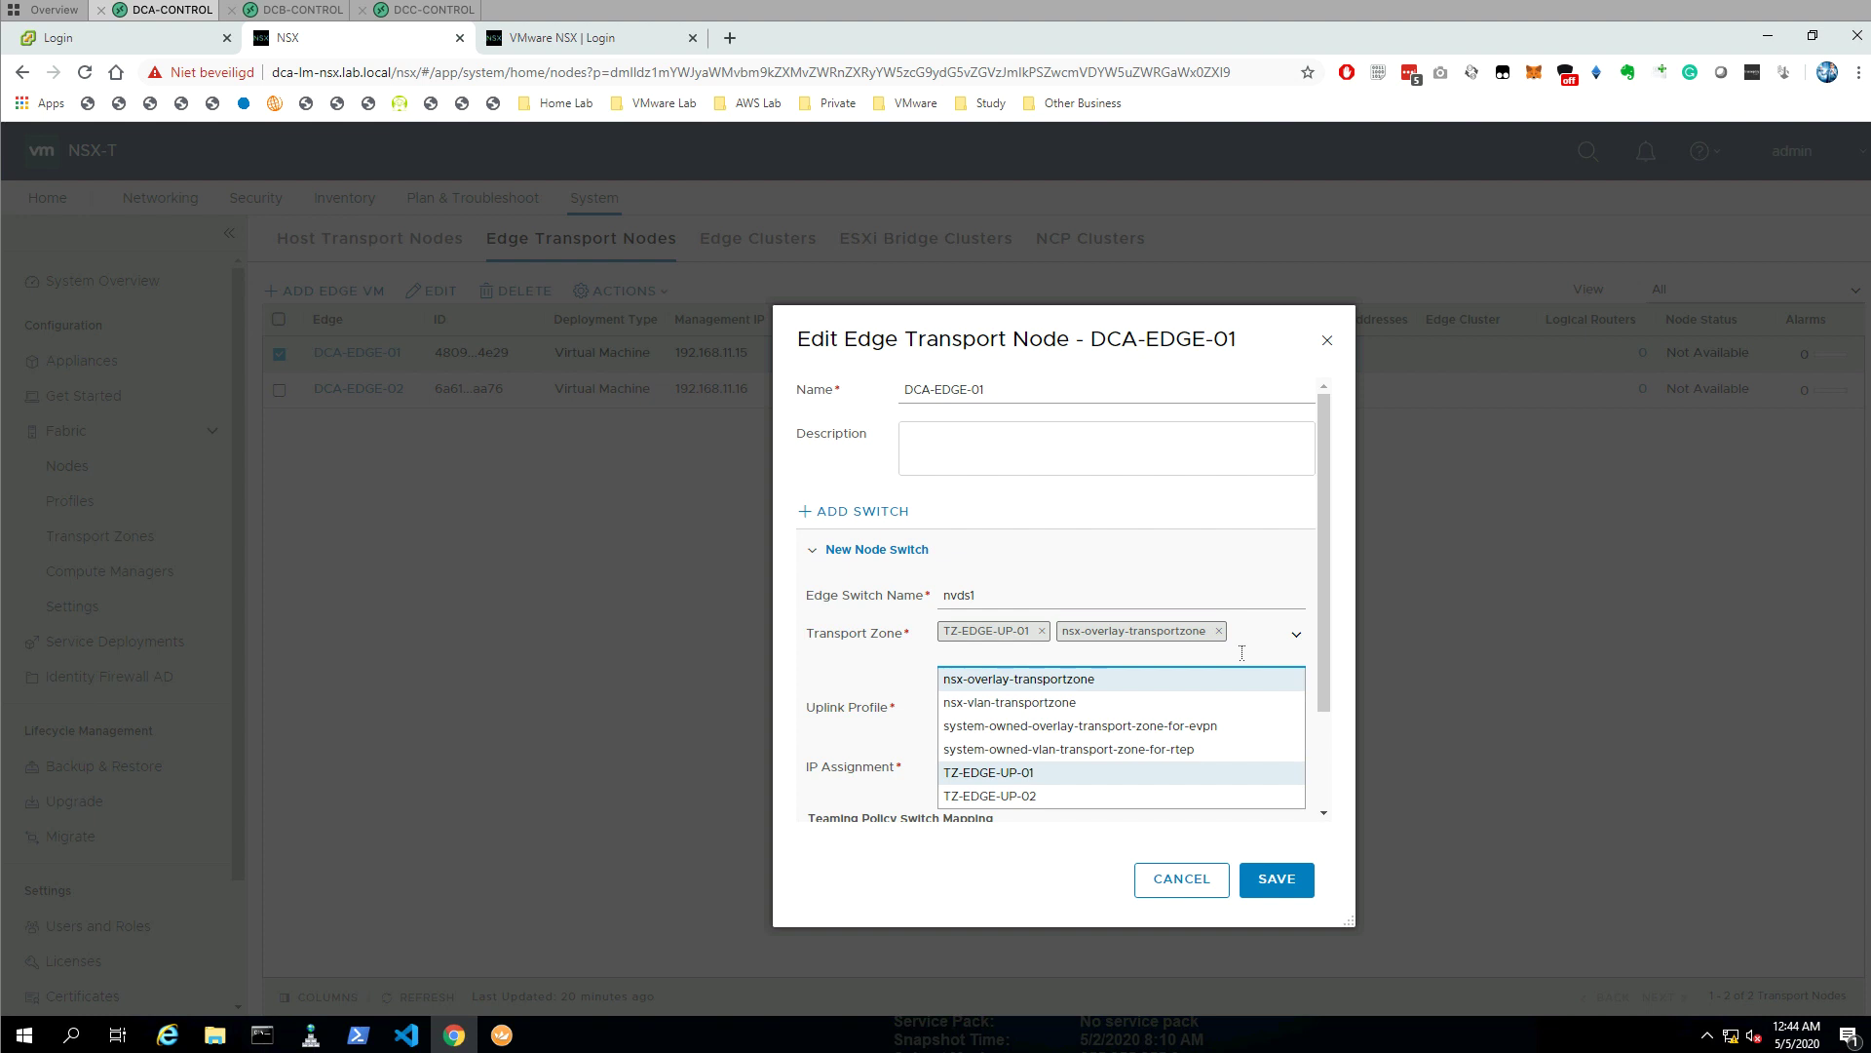
left_click(999, 796)
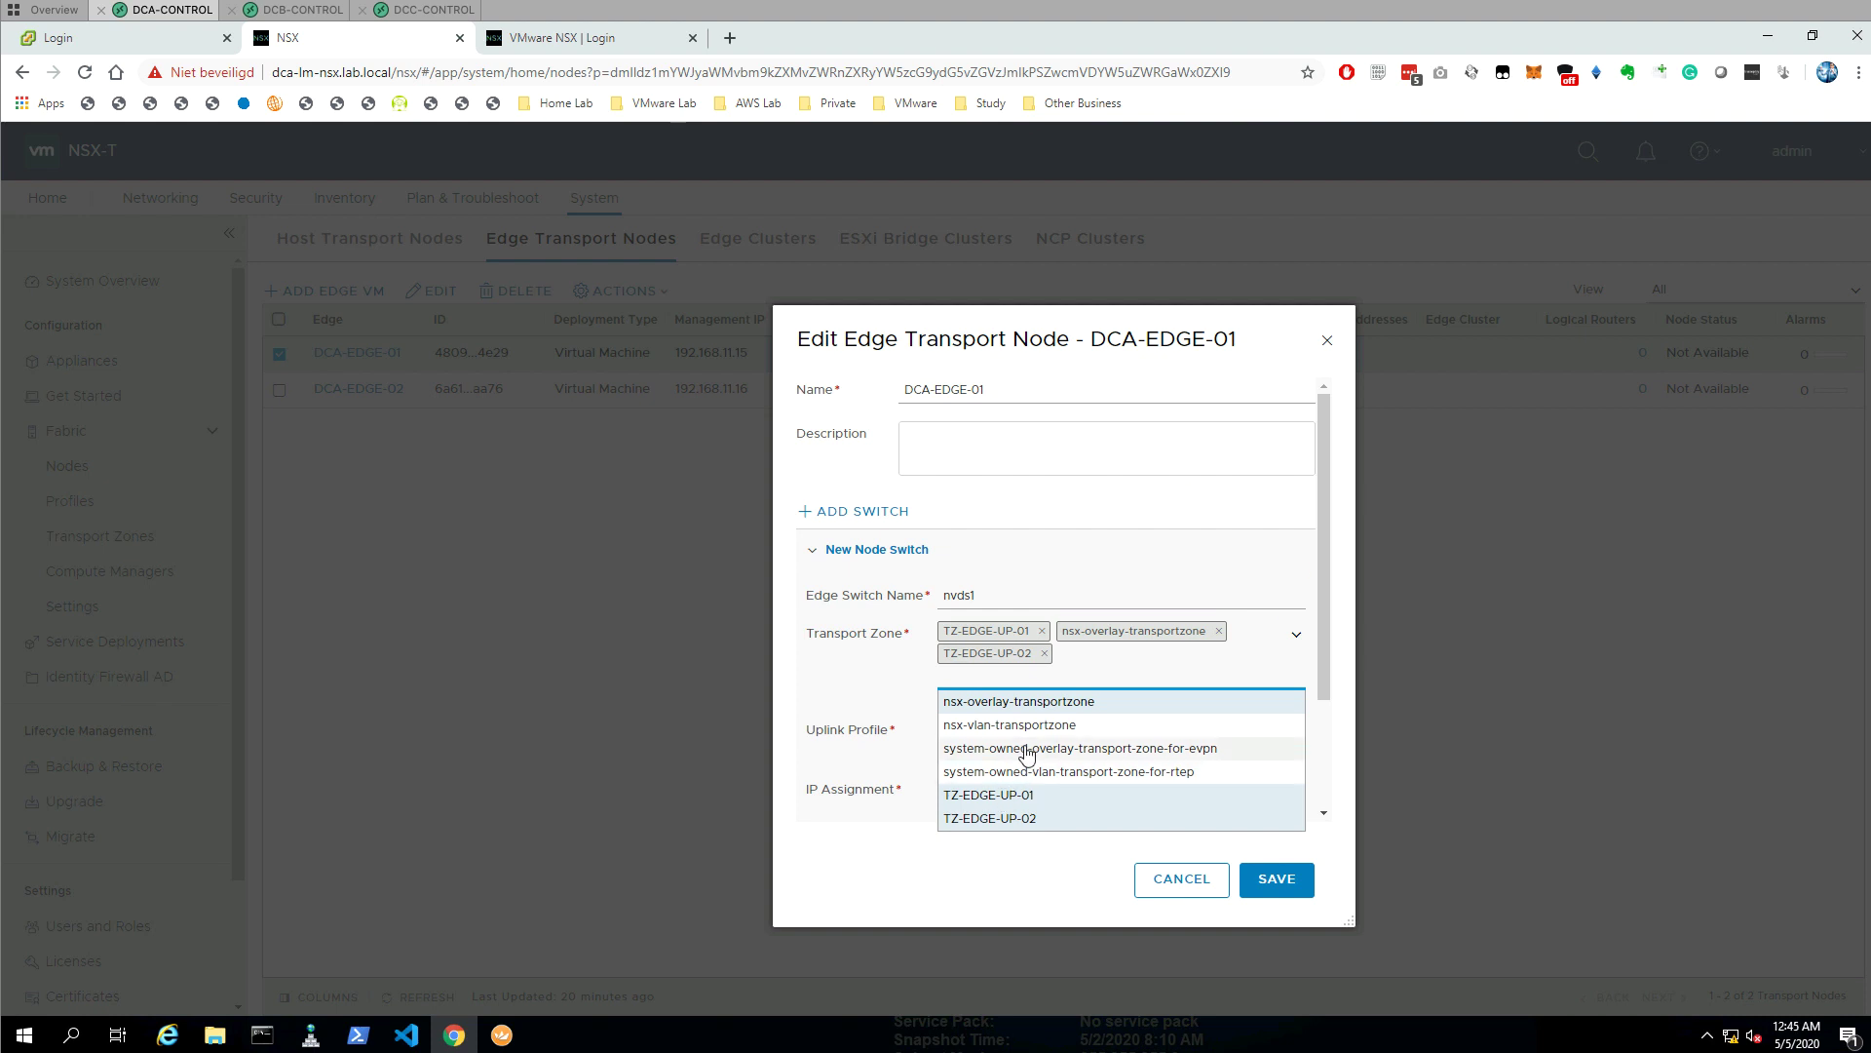
- Set the DCA-EDGE-01 switch's uplink profile to UP-EDGE and its IP assignment to the DCA-IP-EDGE pool
left_click_drag(1319, 622, 1317, 681)
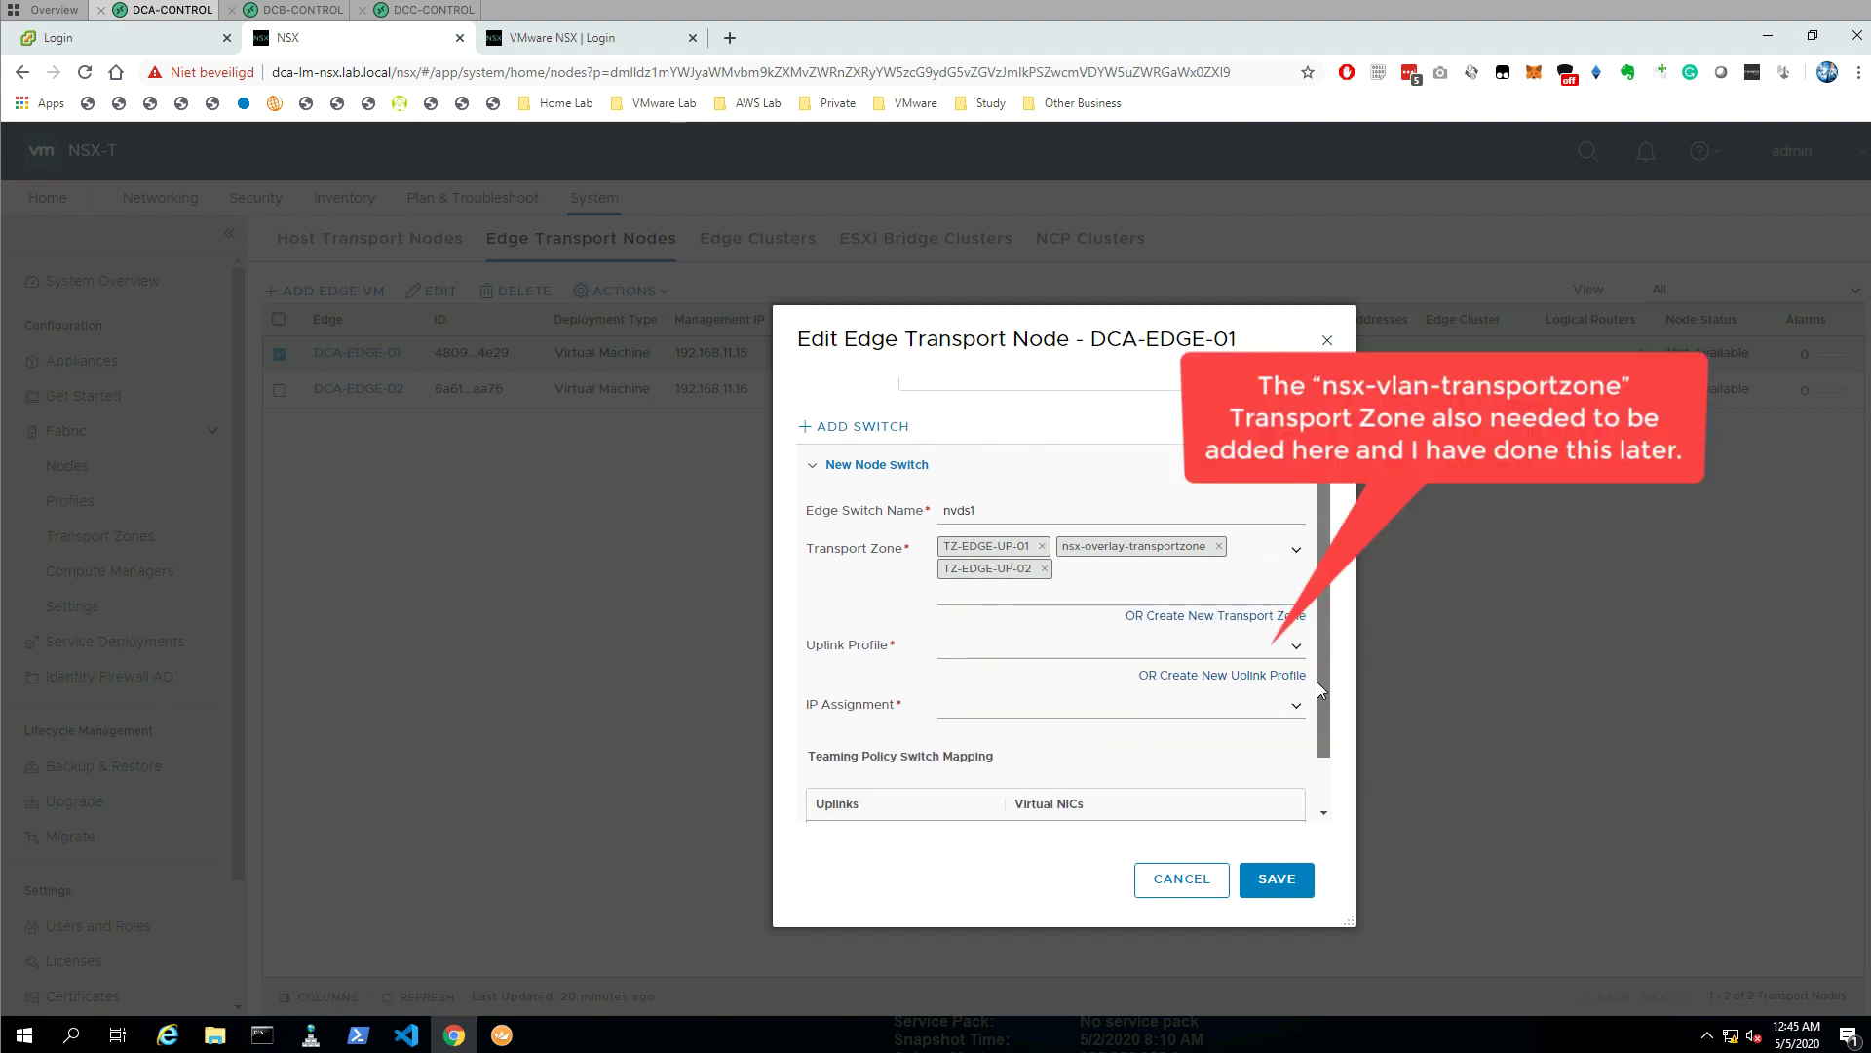
left_click(1297, 650)
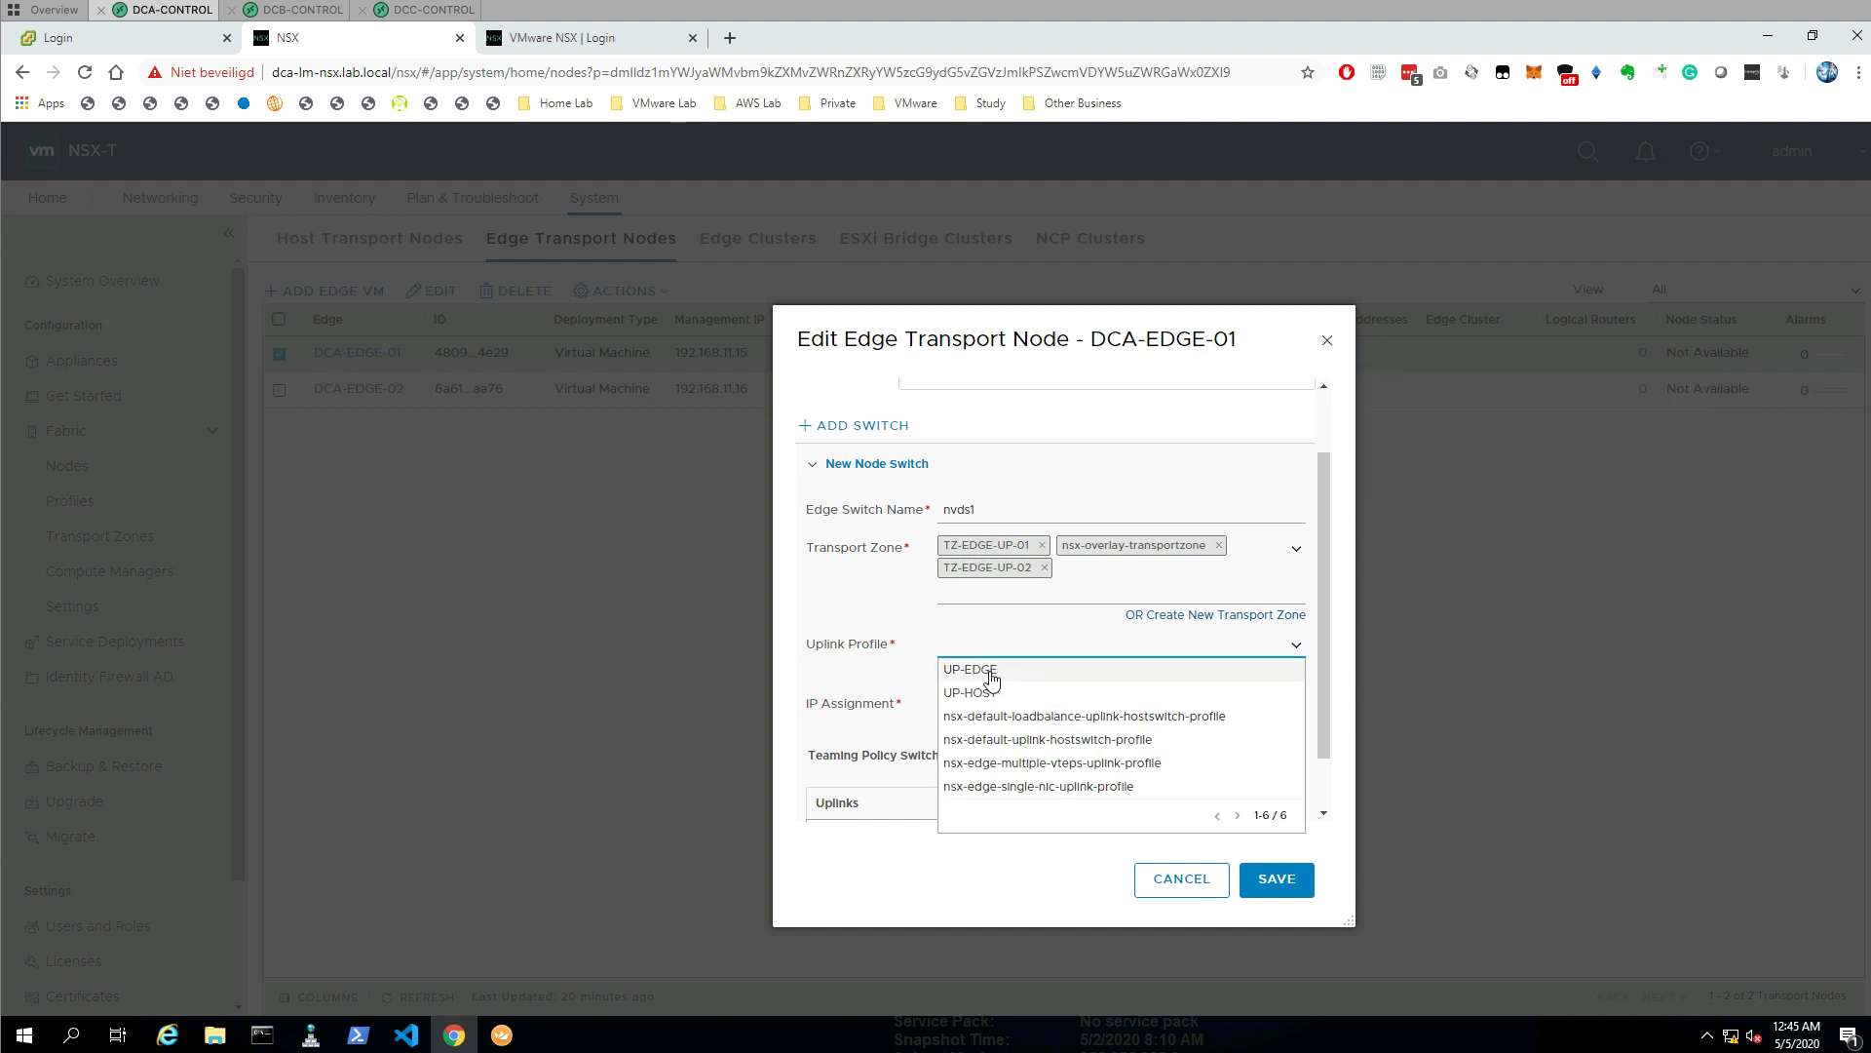
left_click(992, 672)
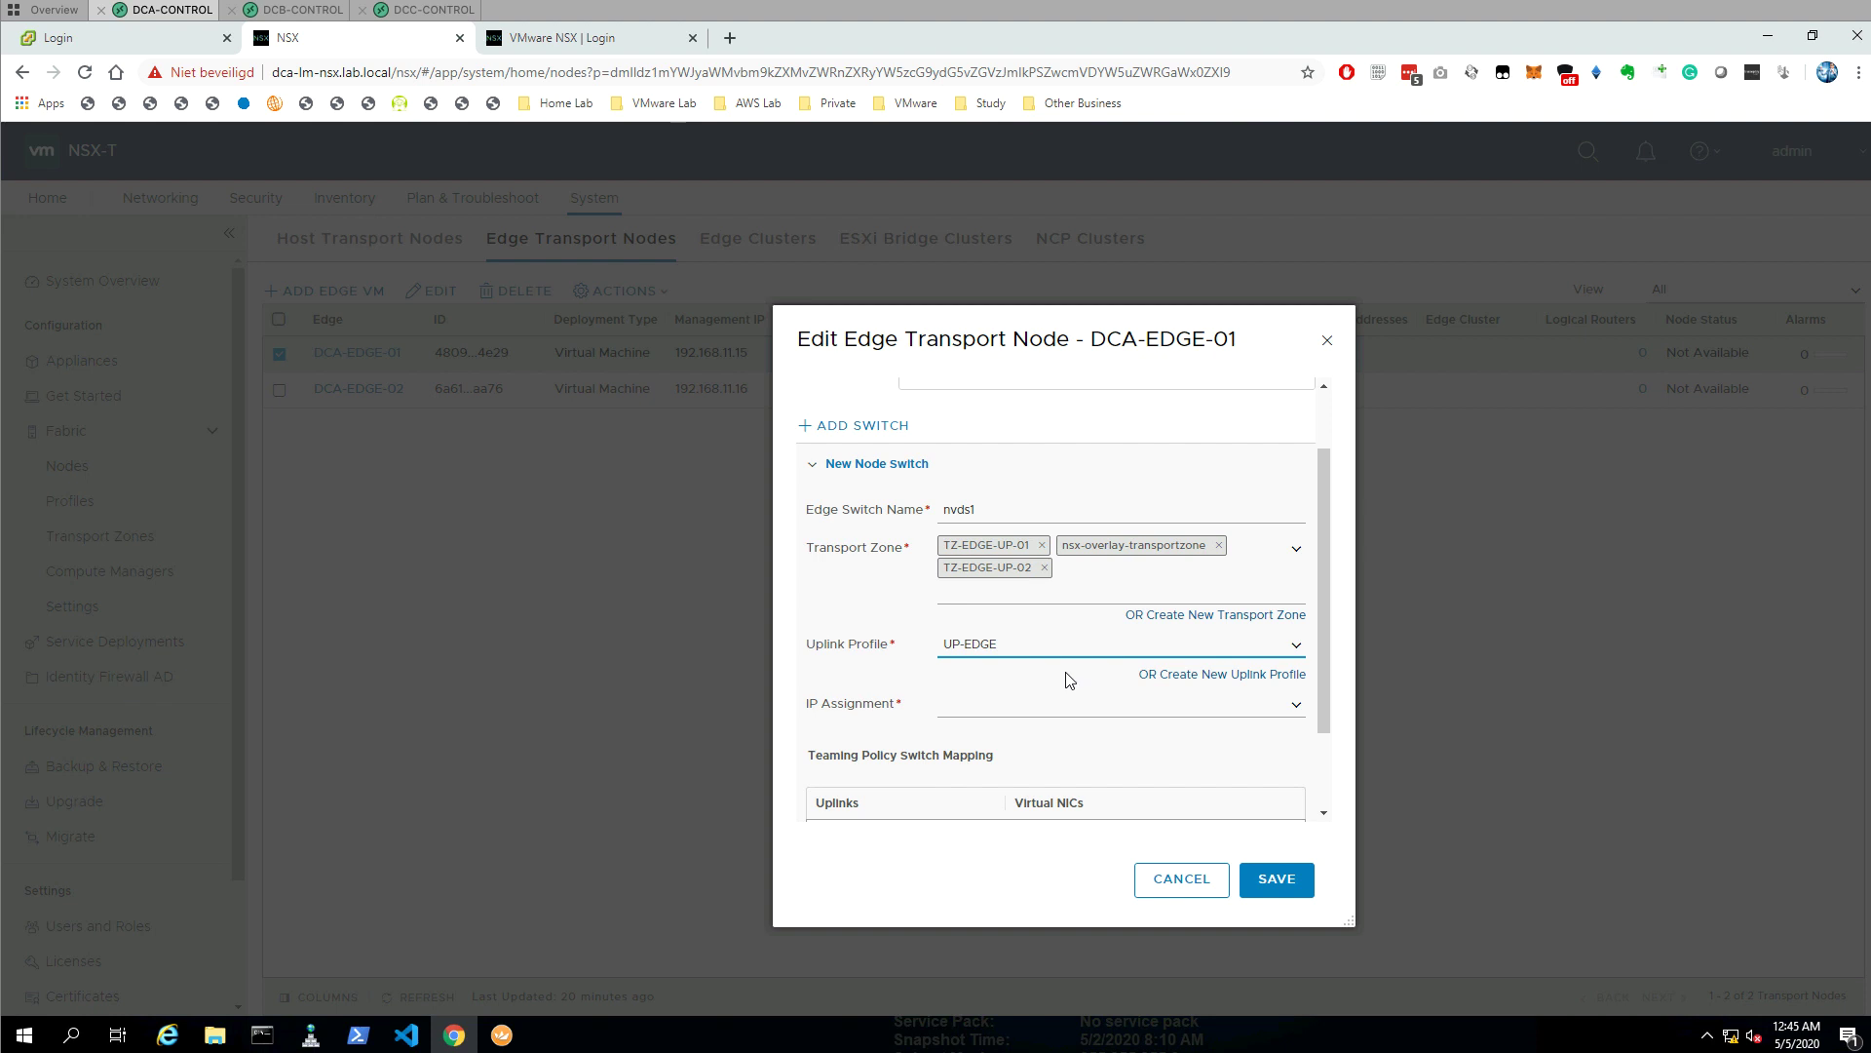
left_click(1296, 714)
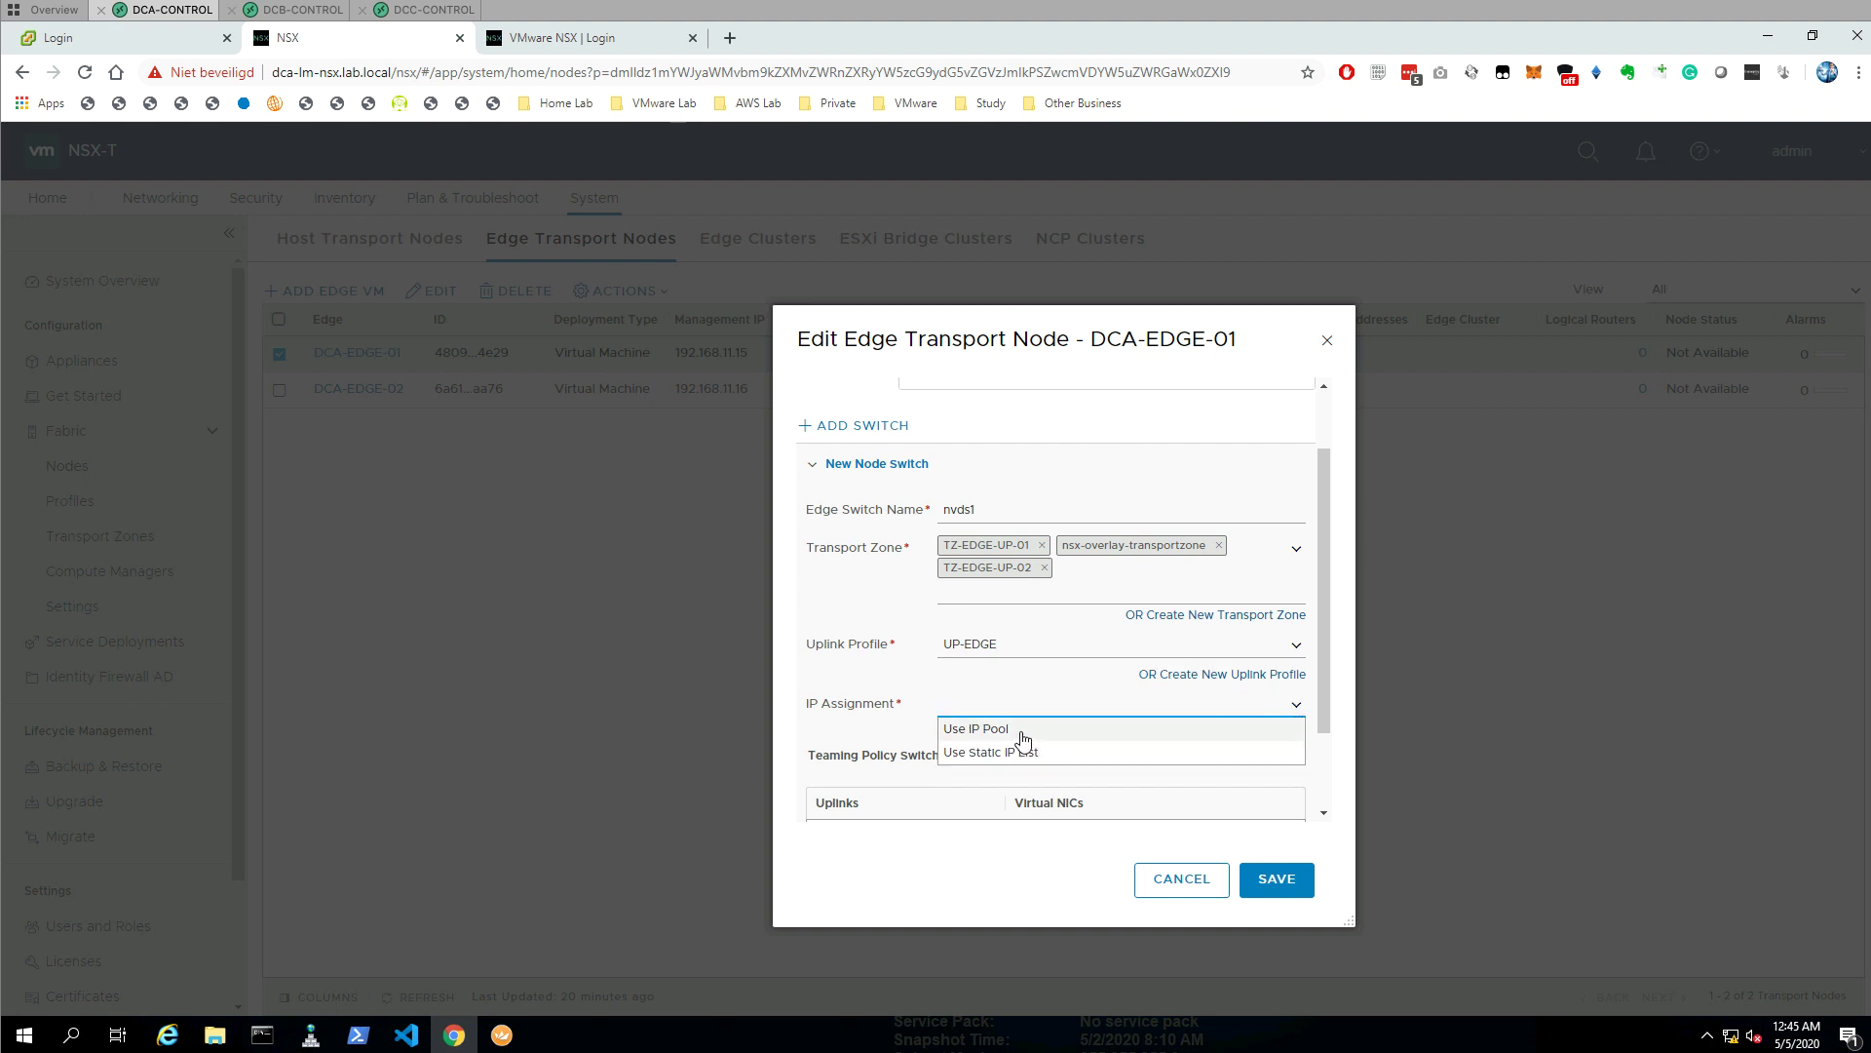
left_click(1024, 740)
left_click(1295, 750)
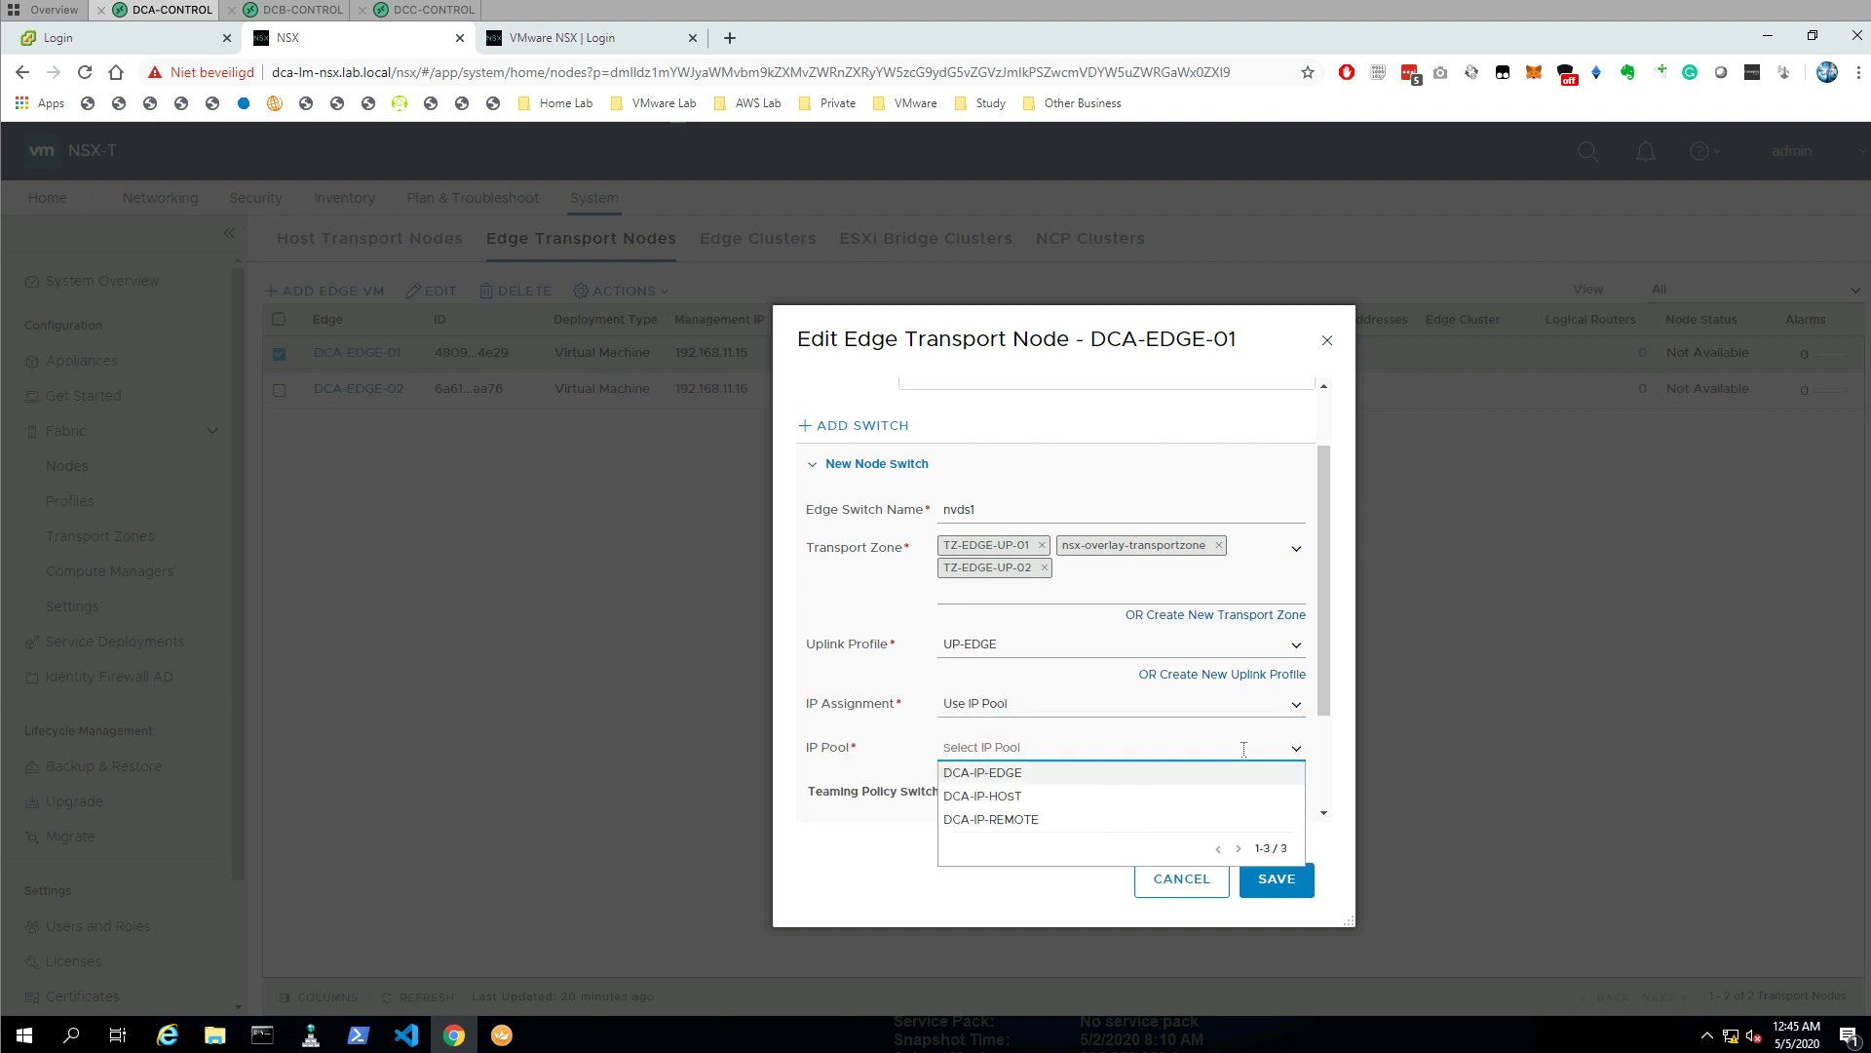
left_click(1013, 774)
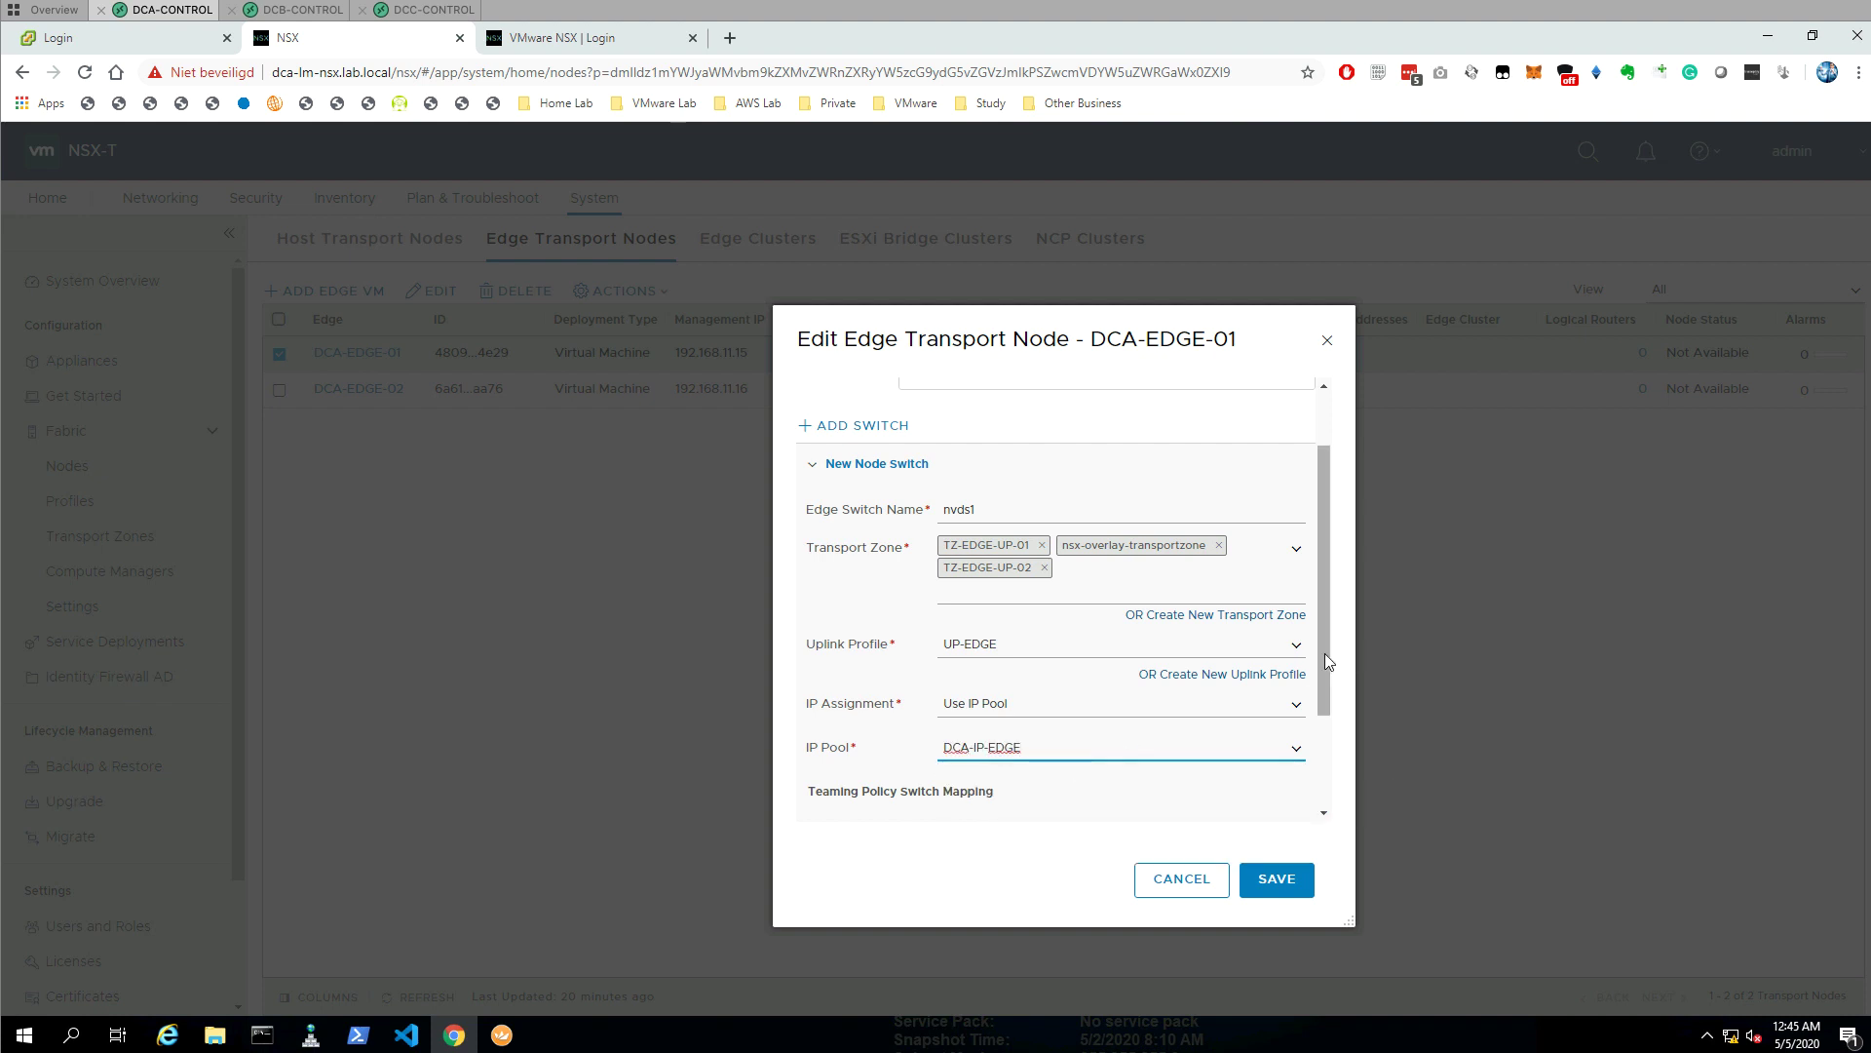
- Map uplink E-UP-01 to fp-eth0 and E-UP-02 to fp-eth1, and save the DCA-EDGE-01 node configuration
left_click_drag(1324, 653, 1320, 740)
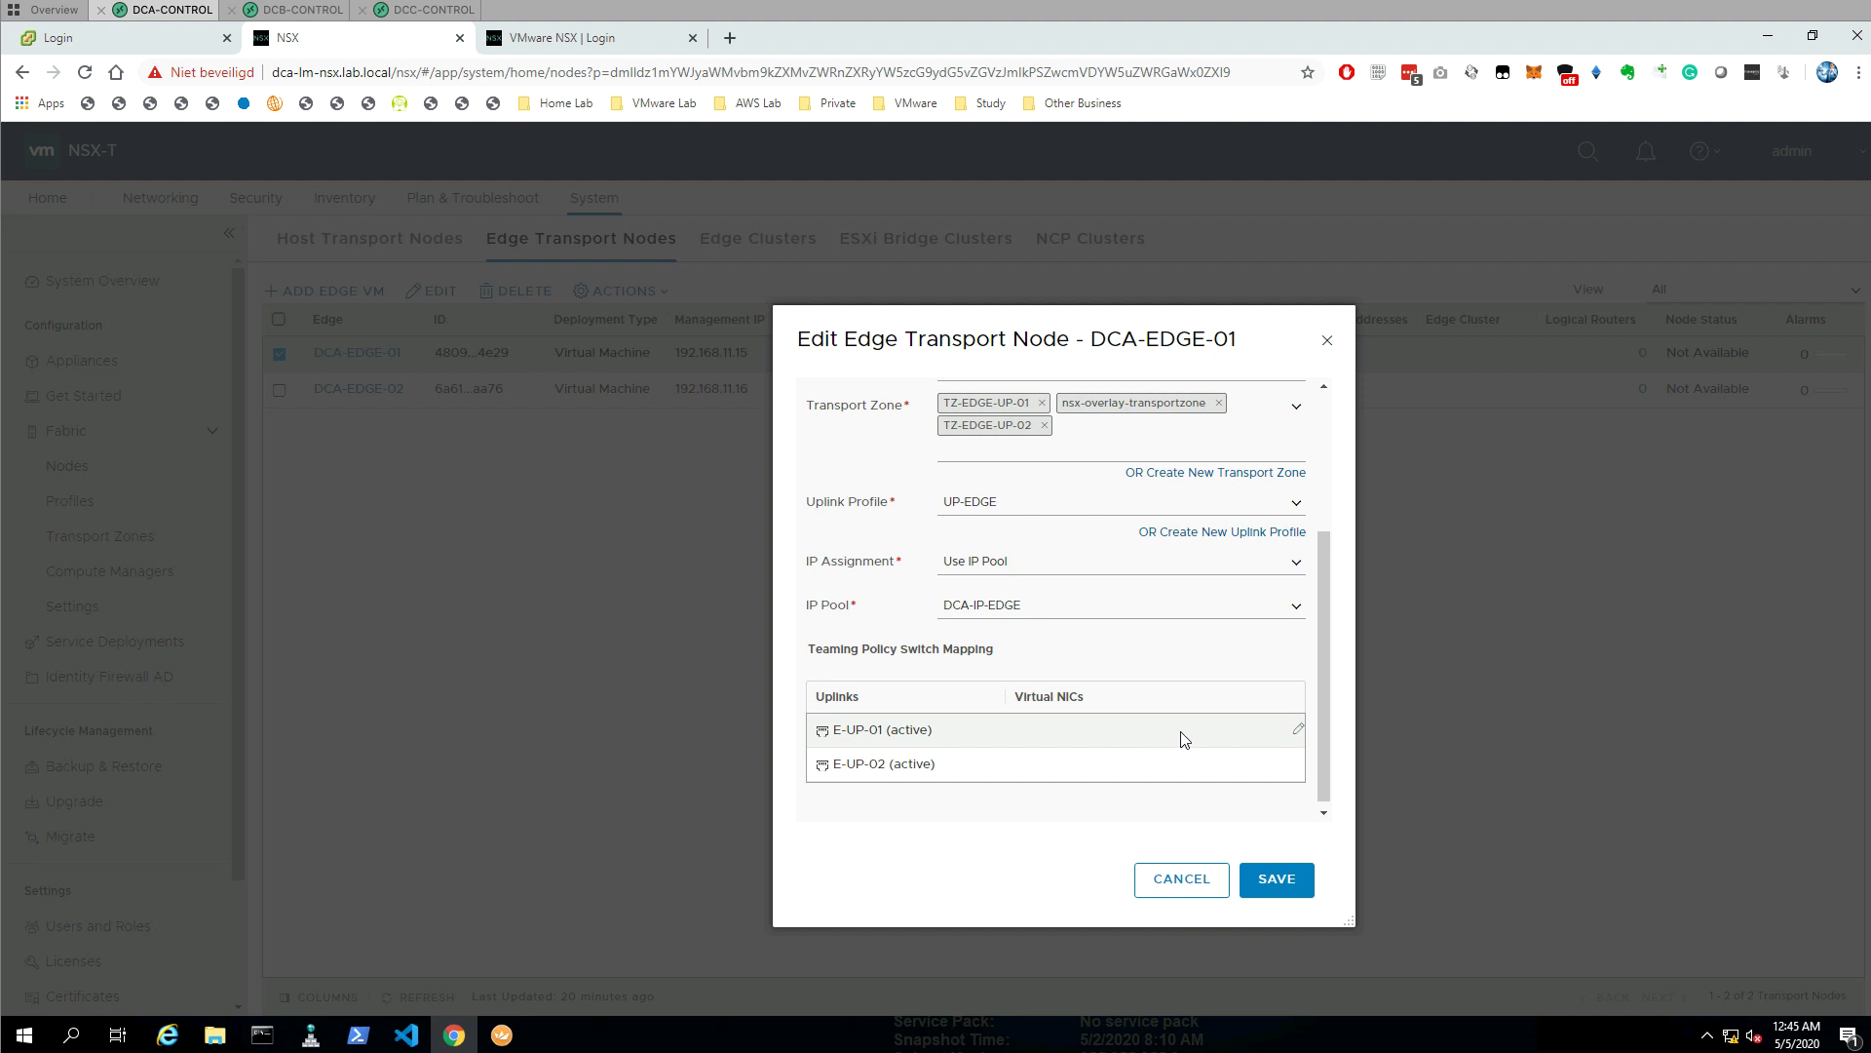
left_click(1297, 733)
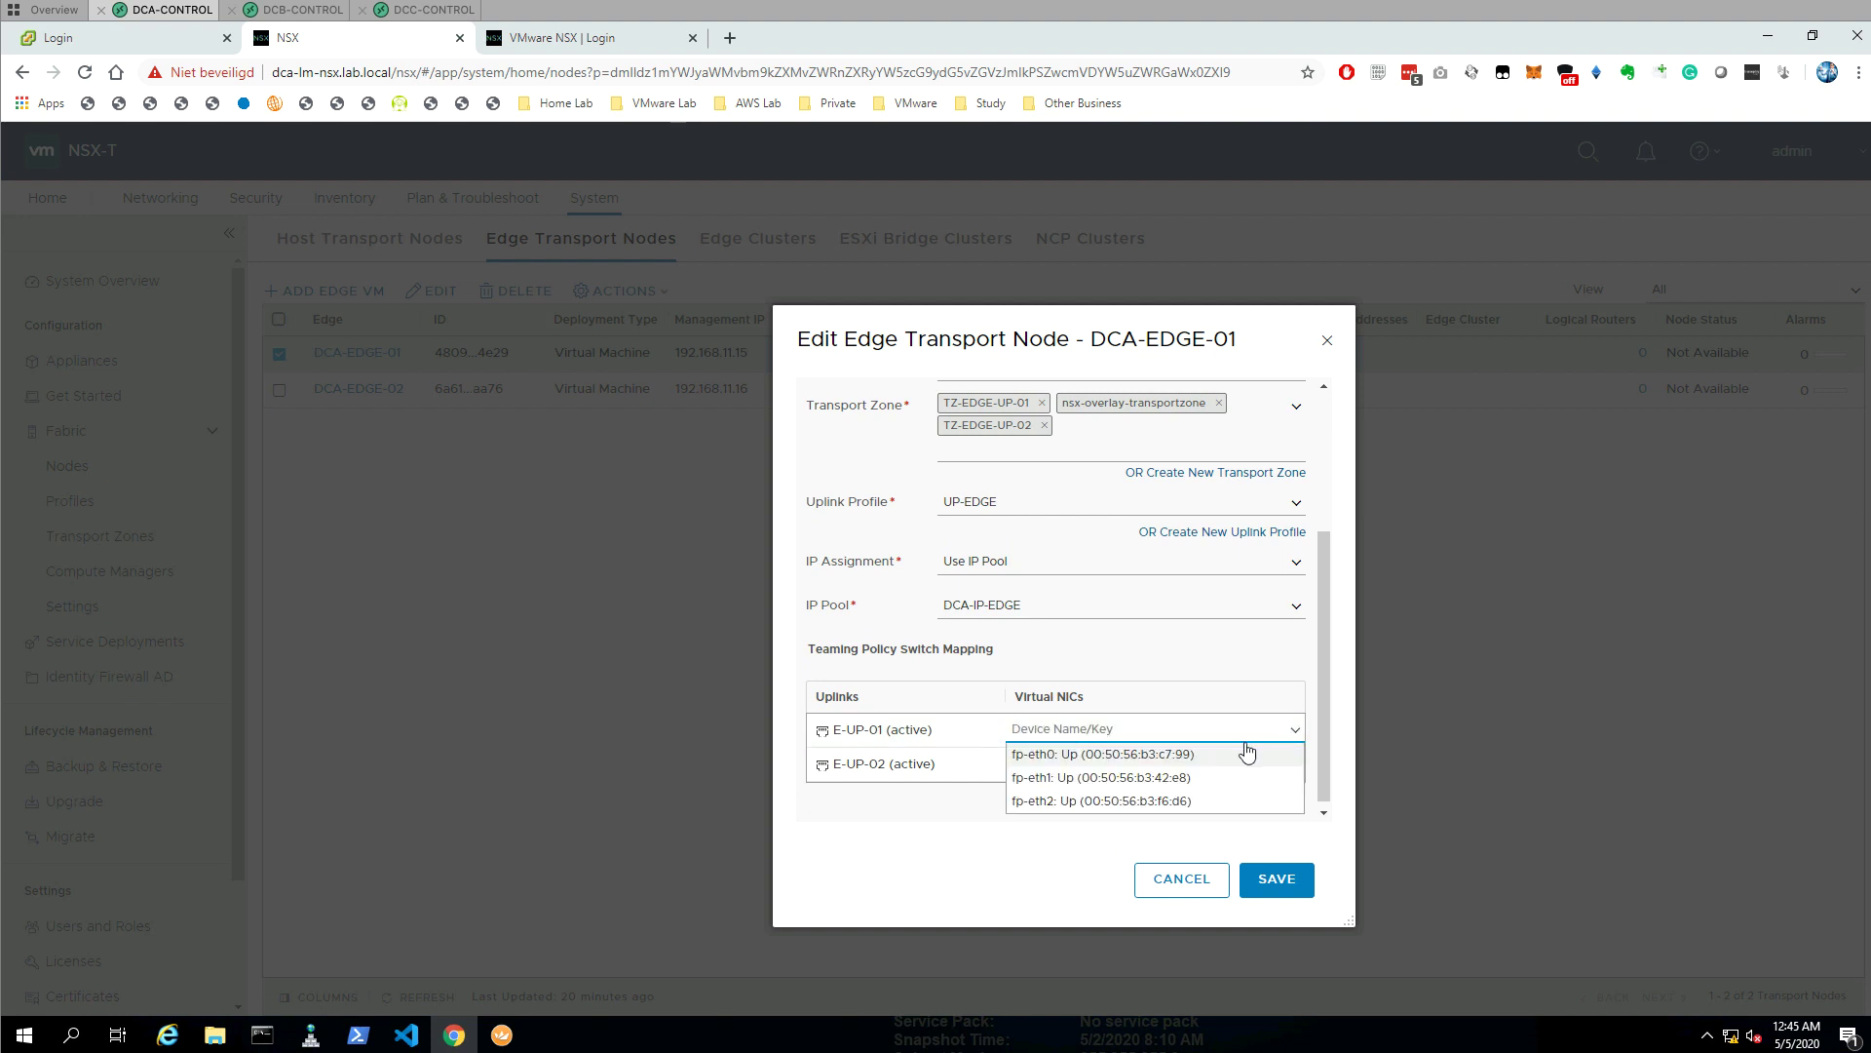
left_click(1099, 757)
left_click(1297, 767)
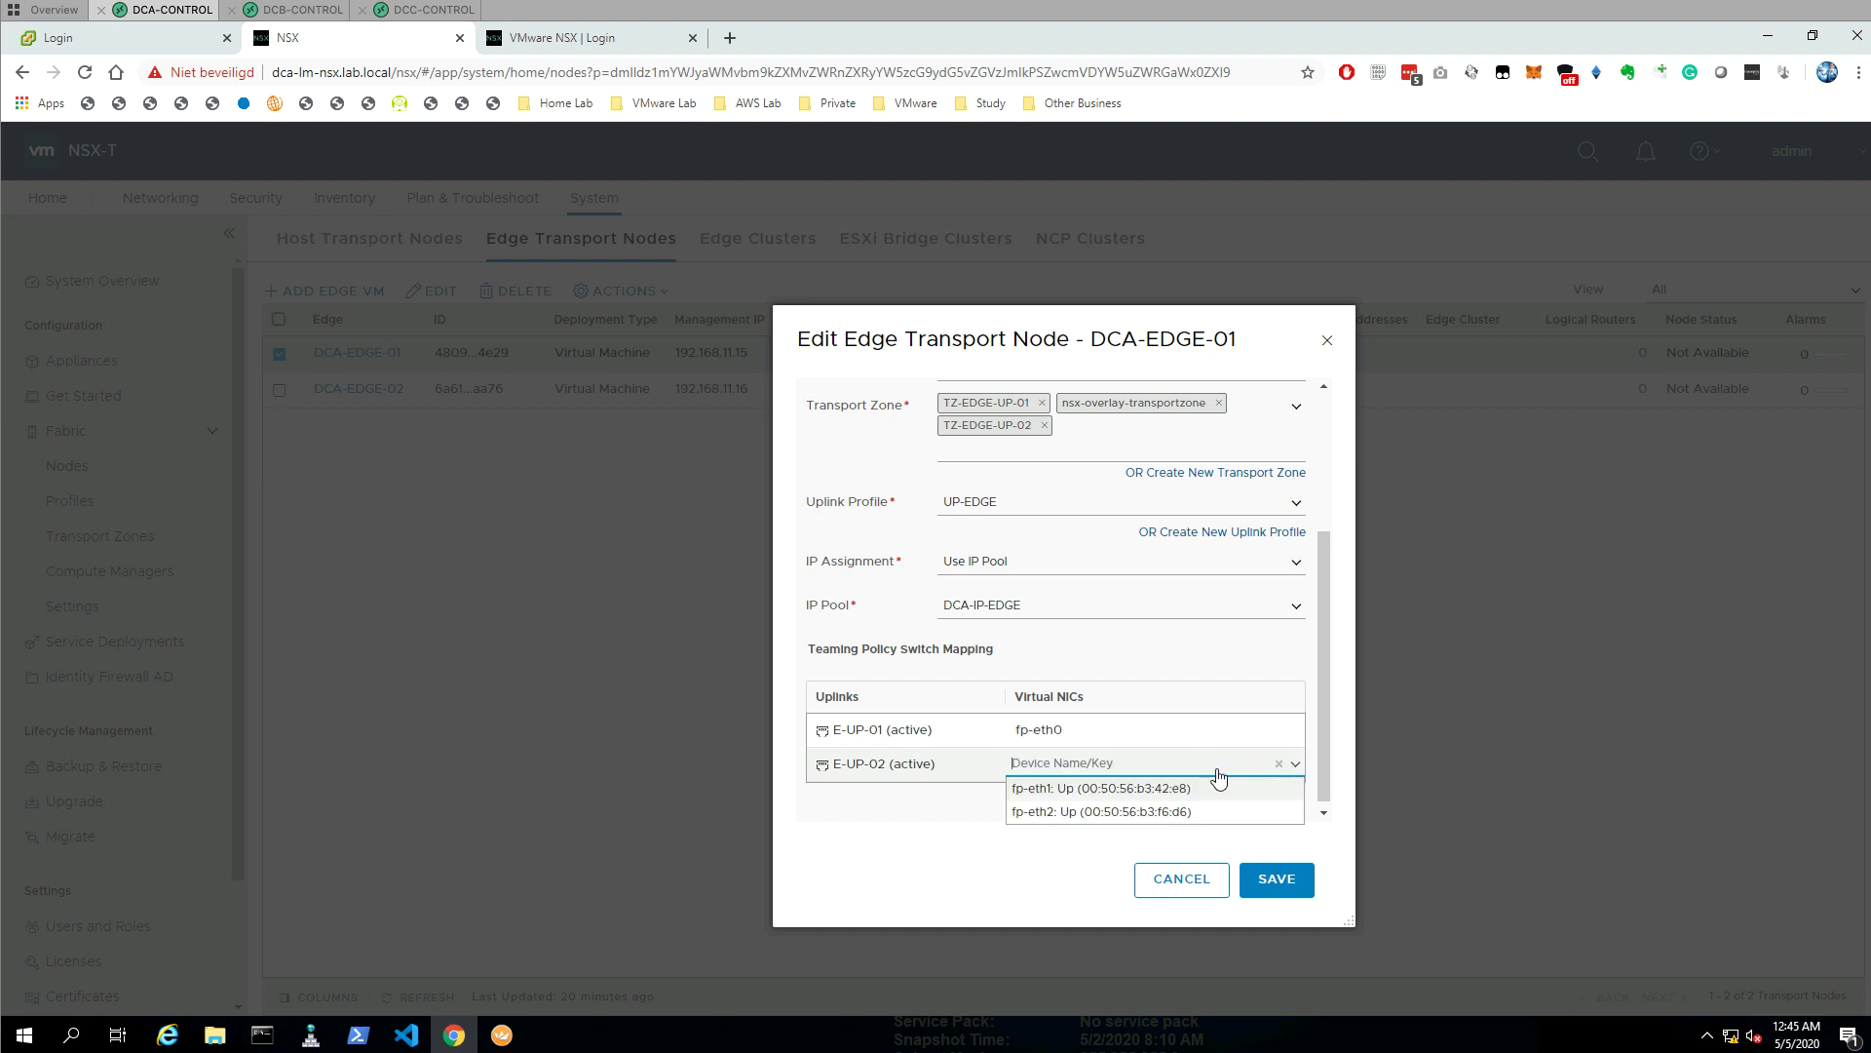
left_click(1045, 790)
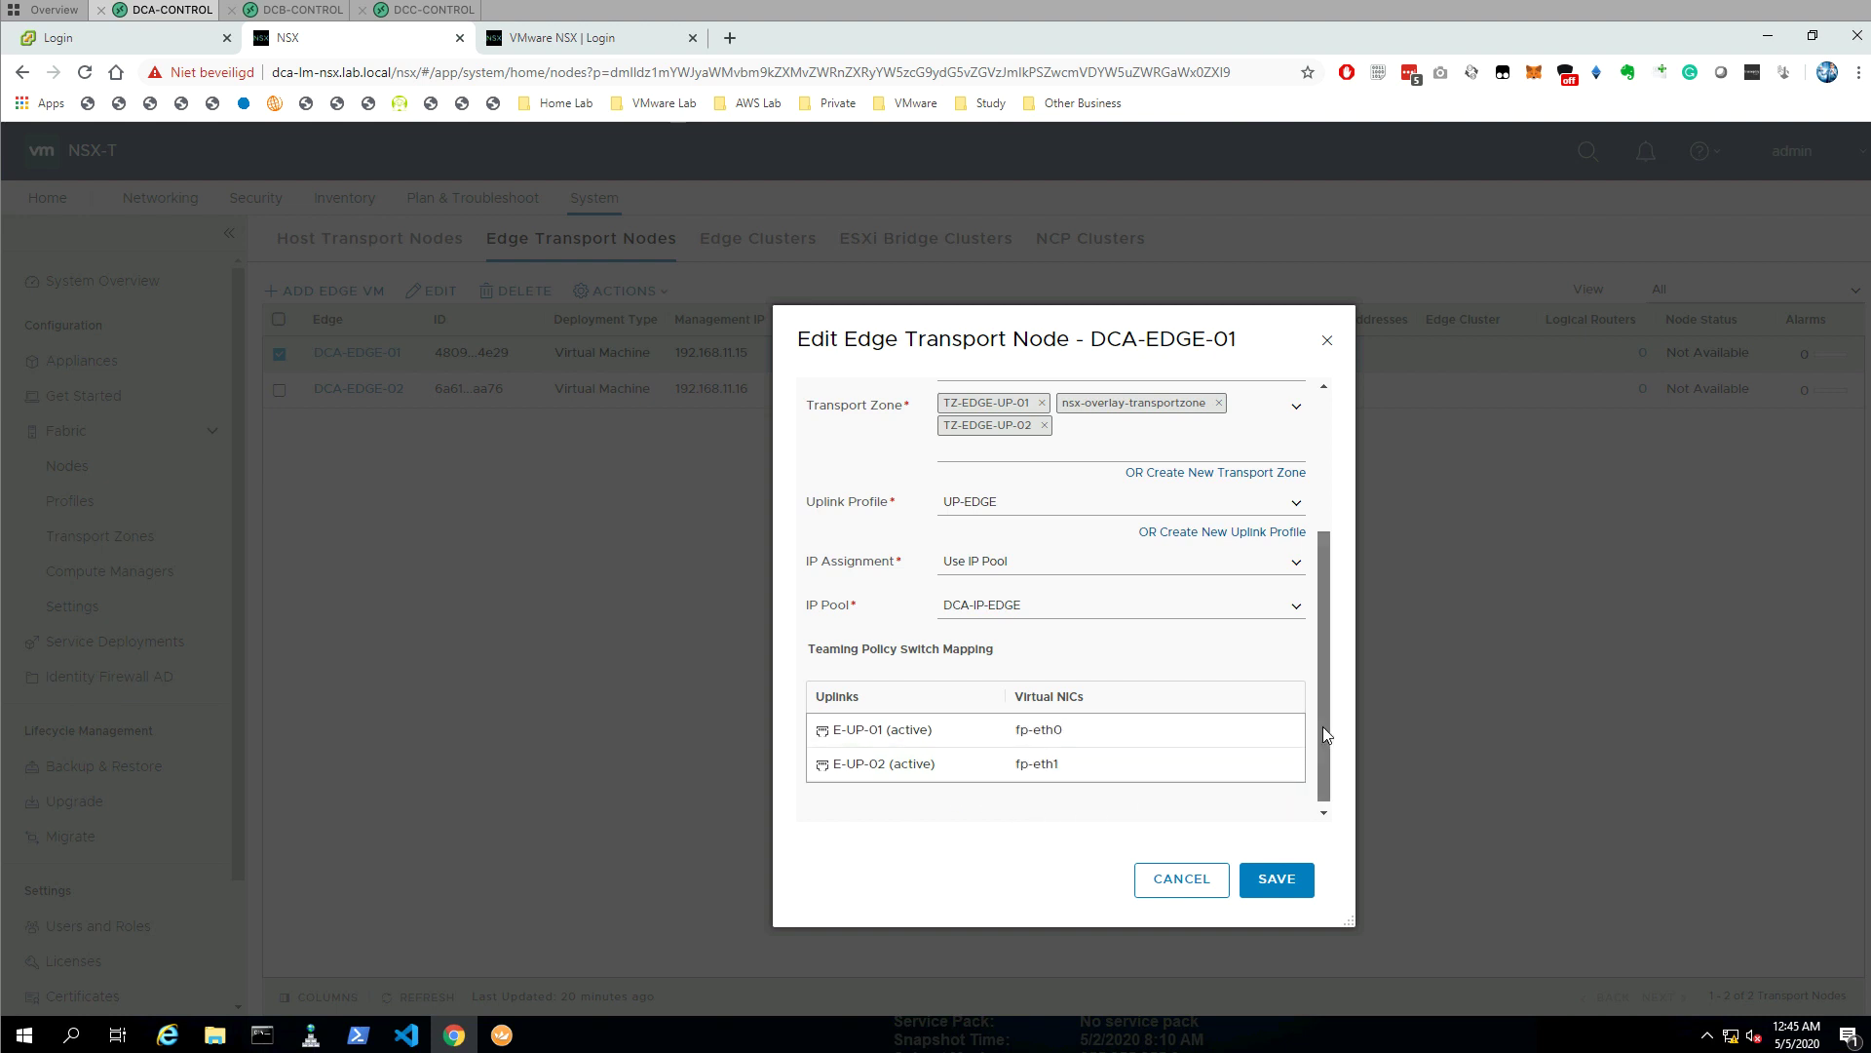
left_click_drag(1324, 727, 1297, 570)
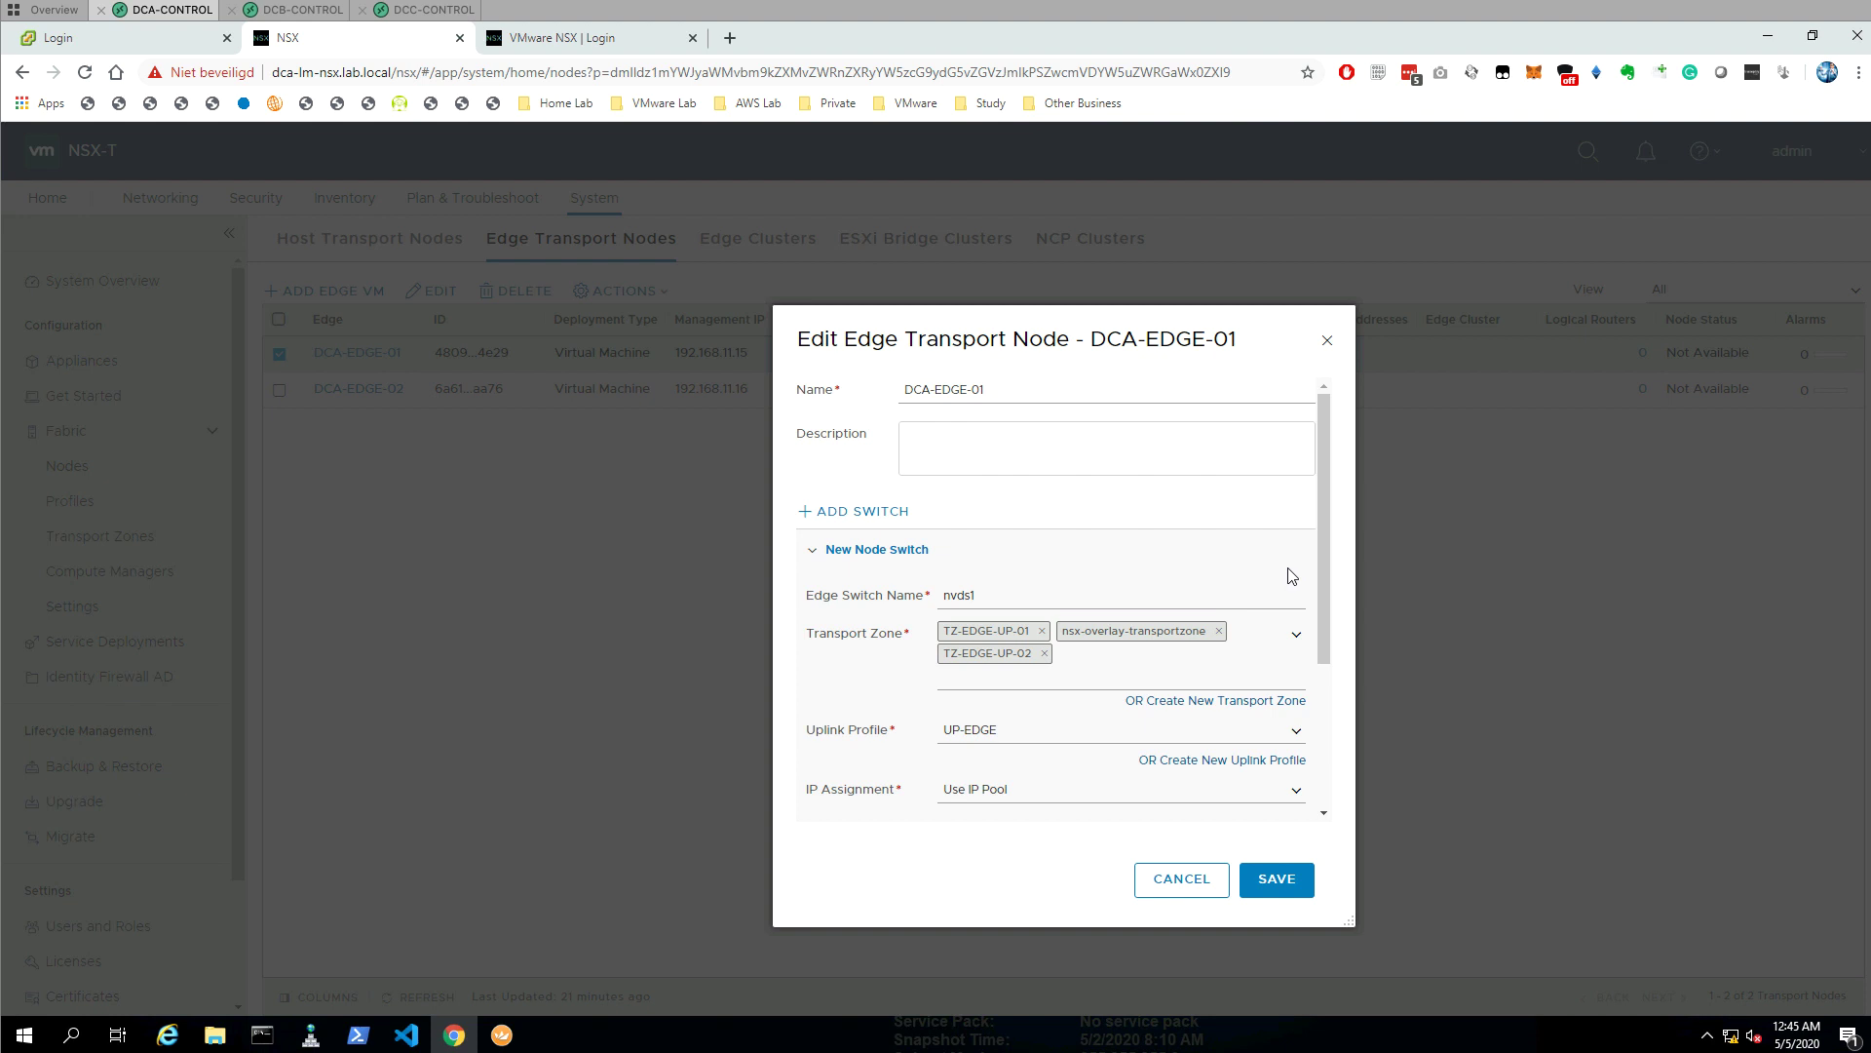
left_click(1276, 880)
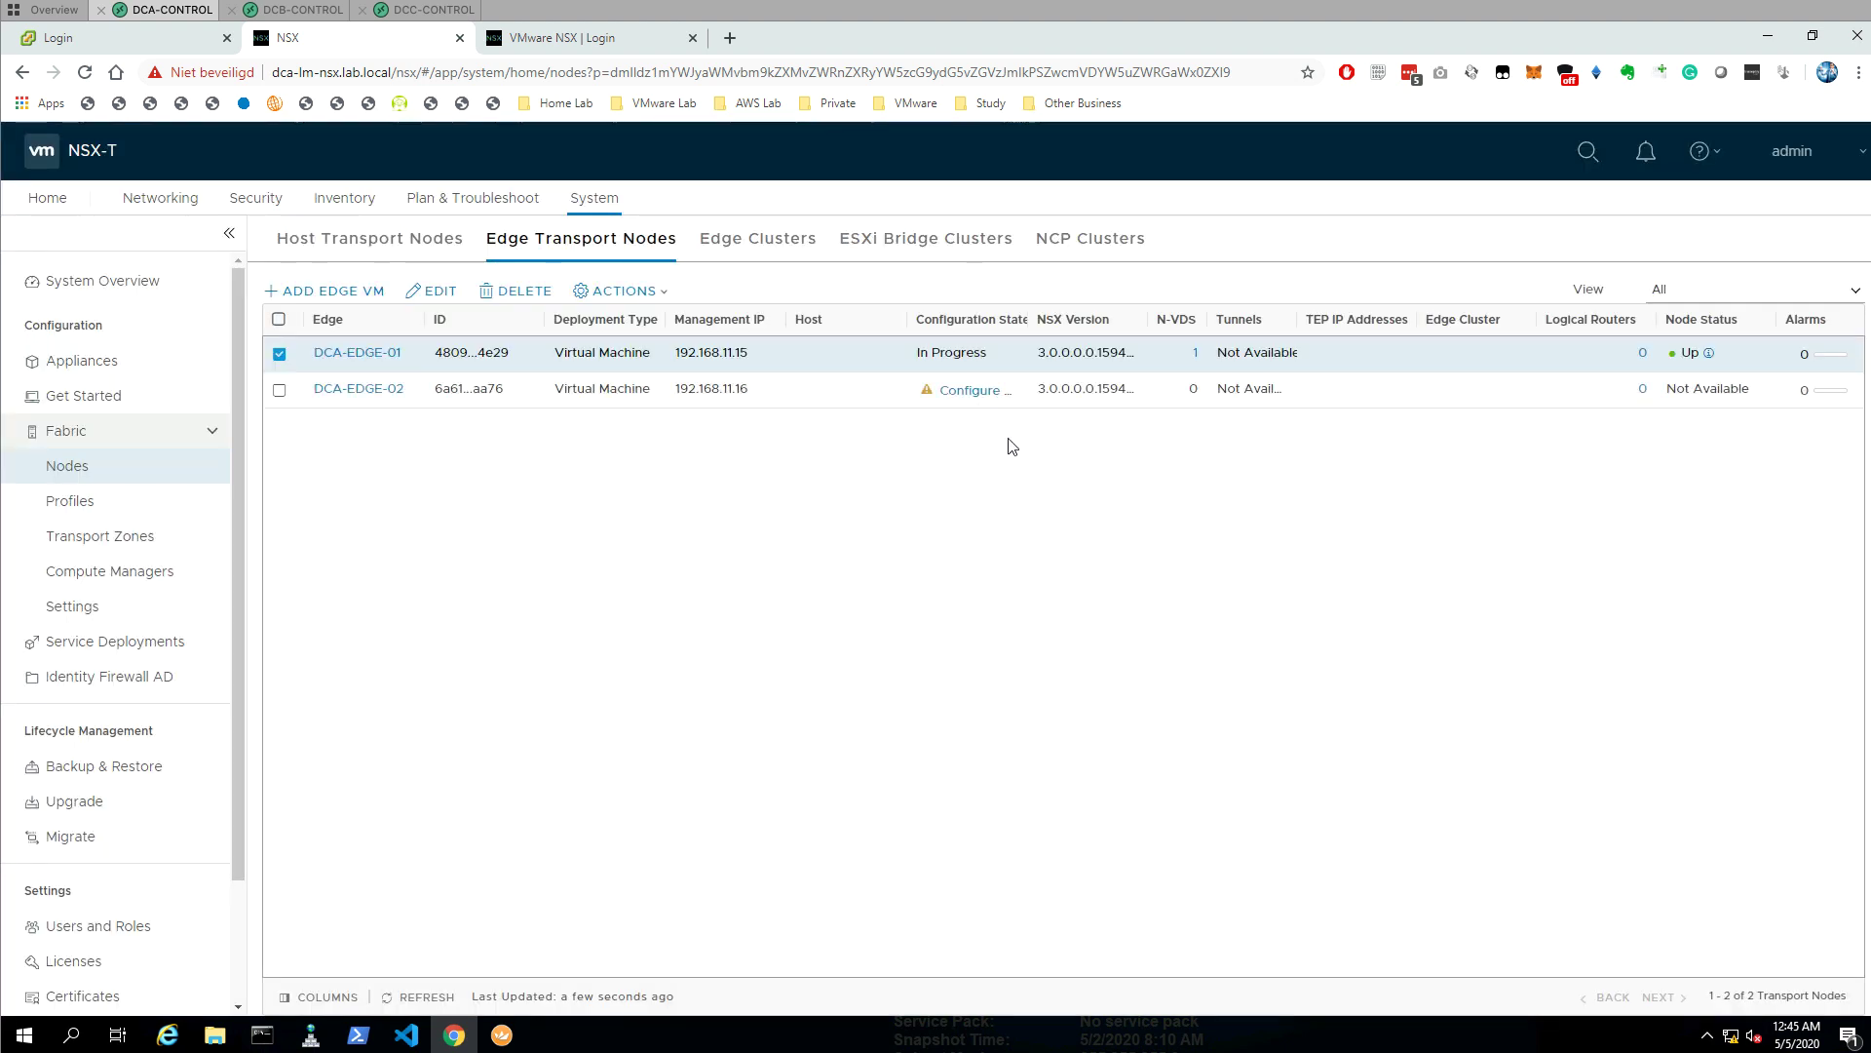
- Start configuring DCA-EDGE-02 and assign TZ-EDGE-UP-01, TZ-EDGE-UP-02 and nsx-overlay-transportzone to its node switch nvds1
left_click(961, 397)
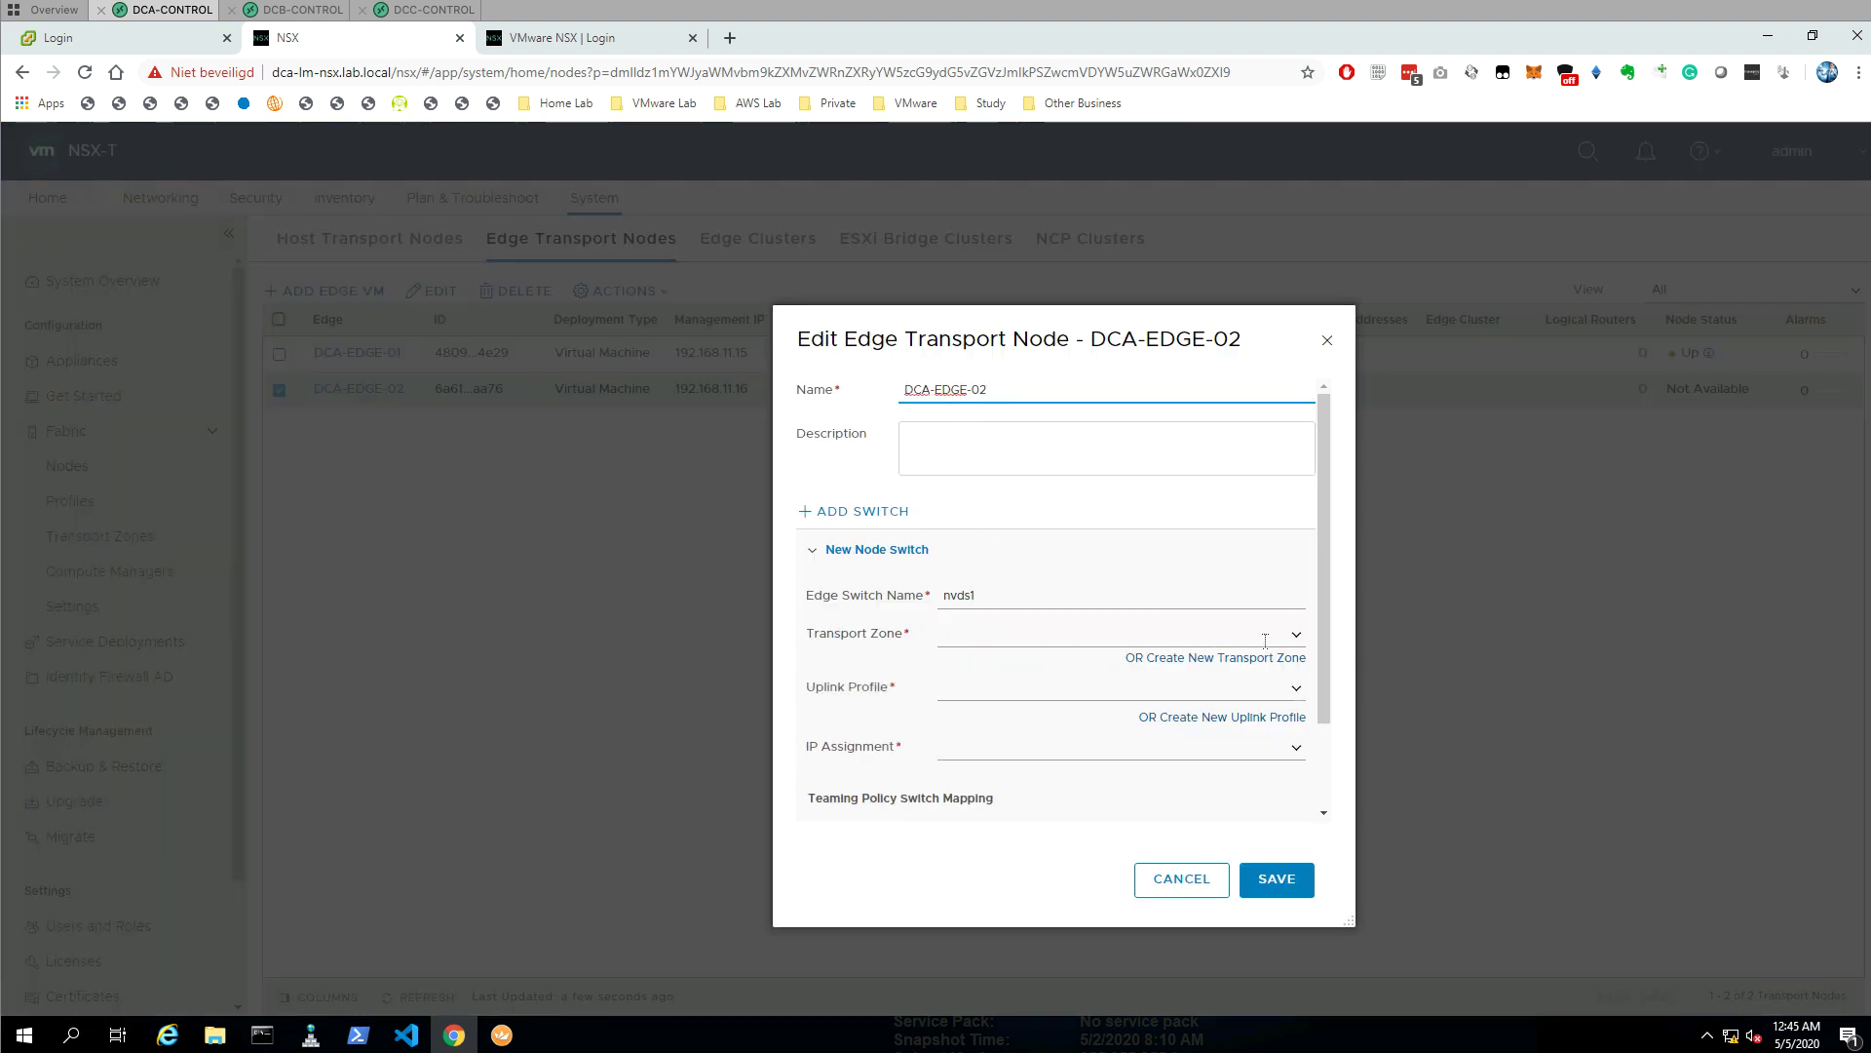
left_click(1294, 635)
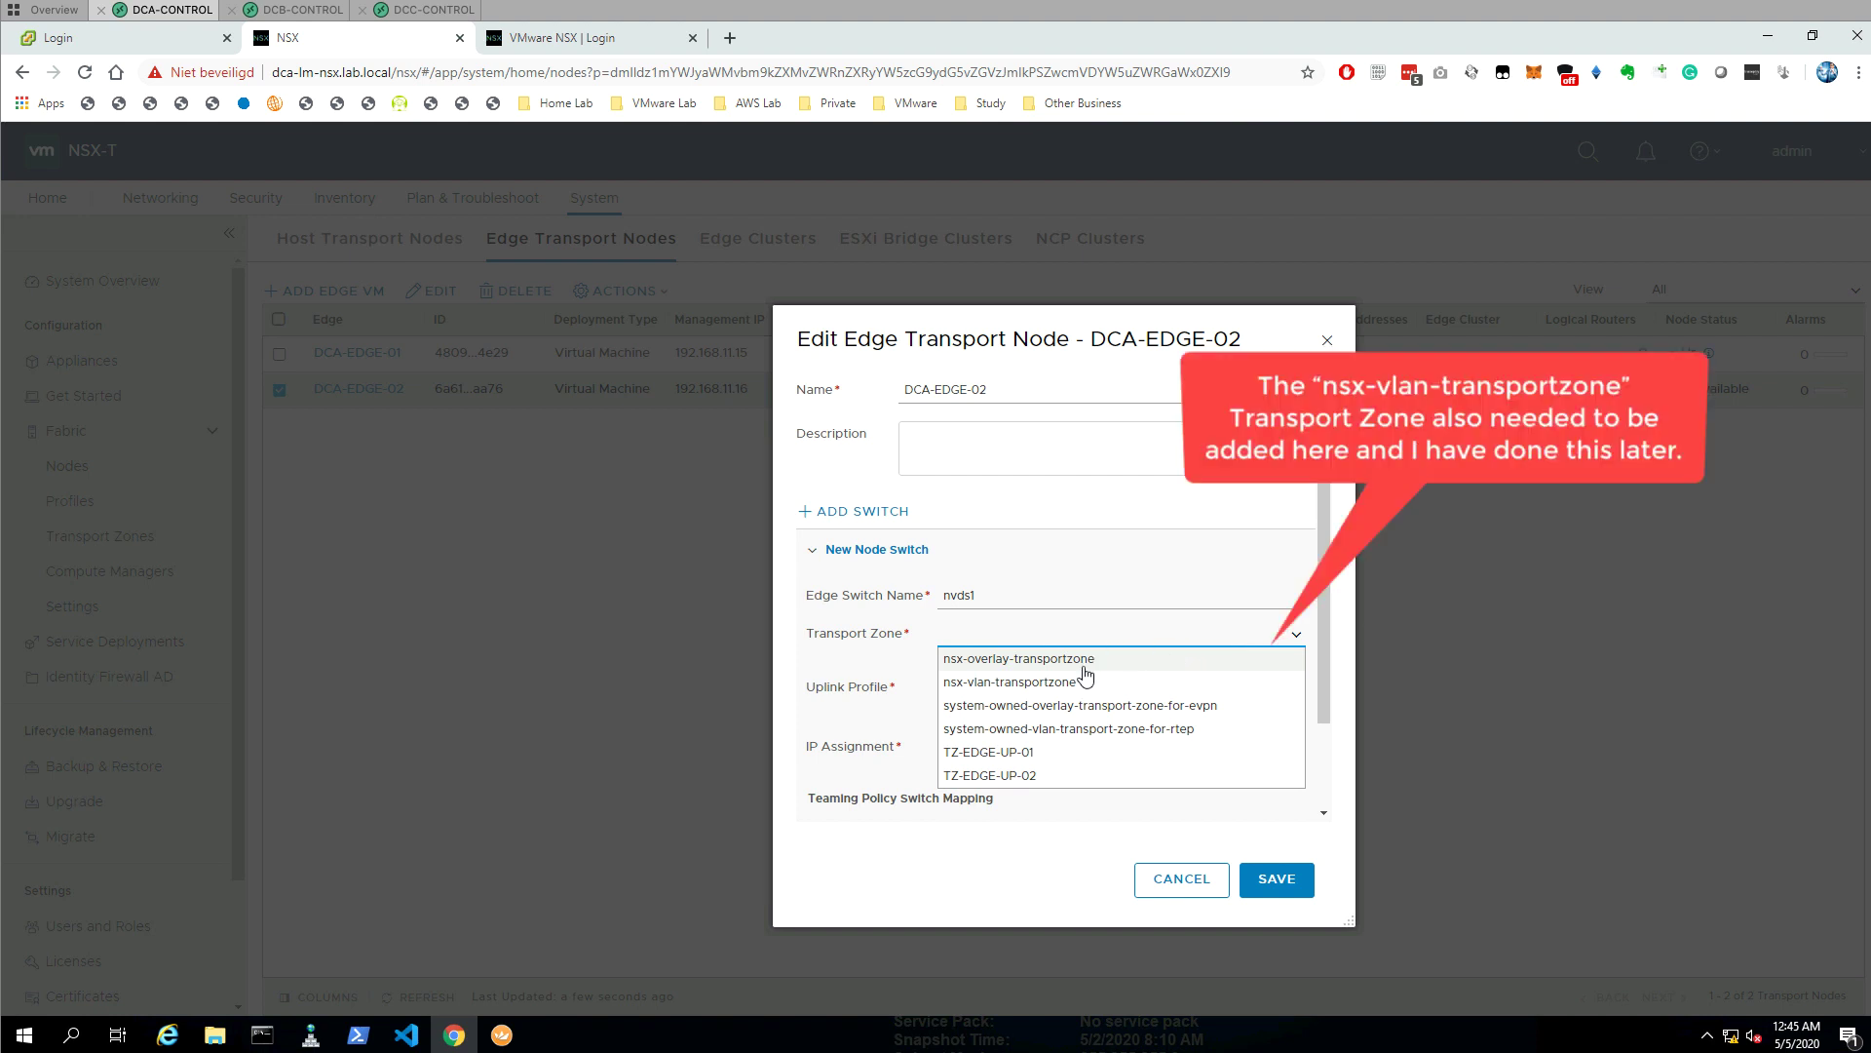
left_click(1023, 752)
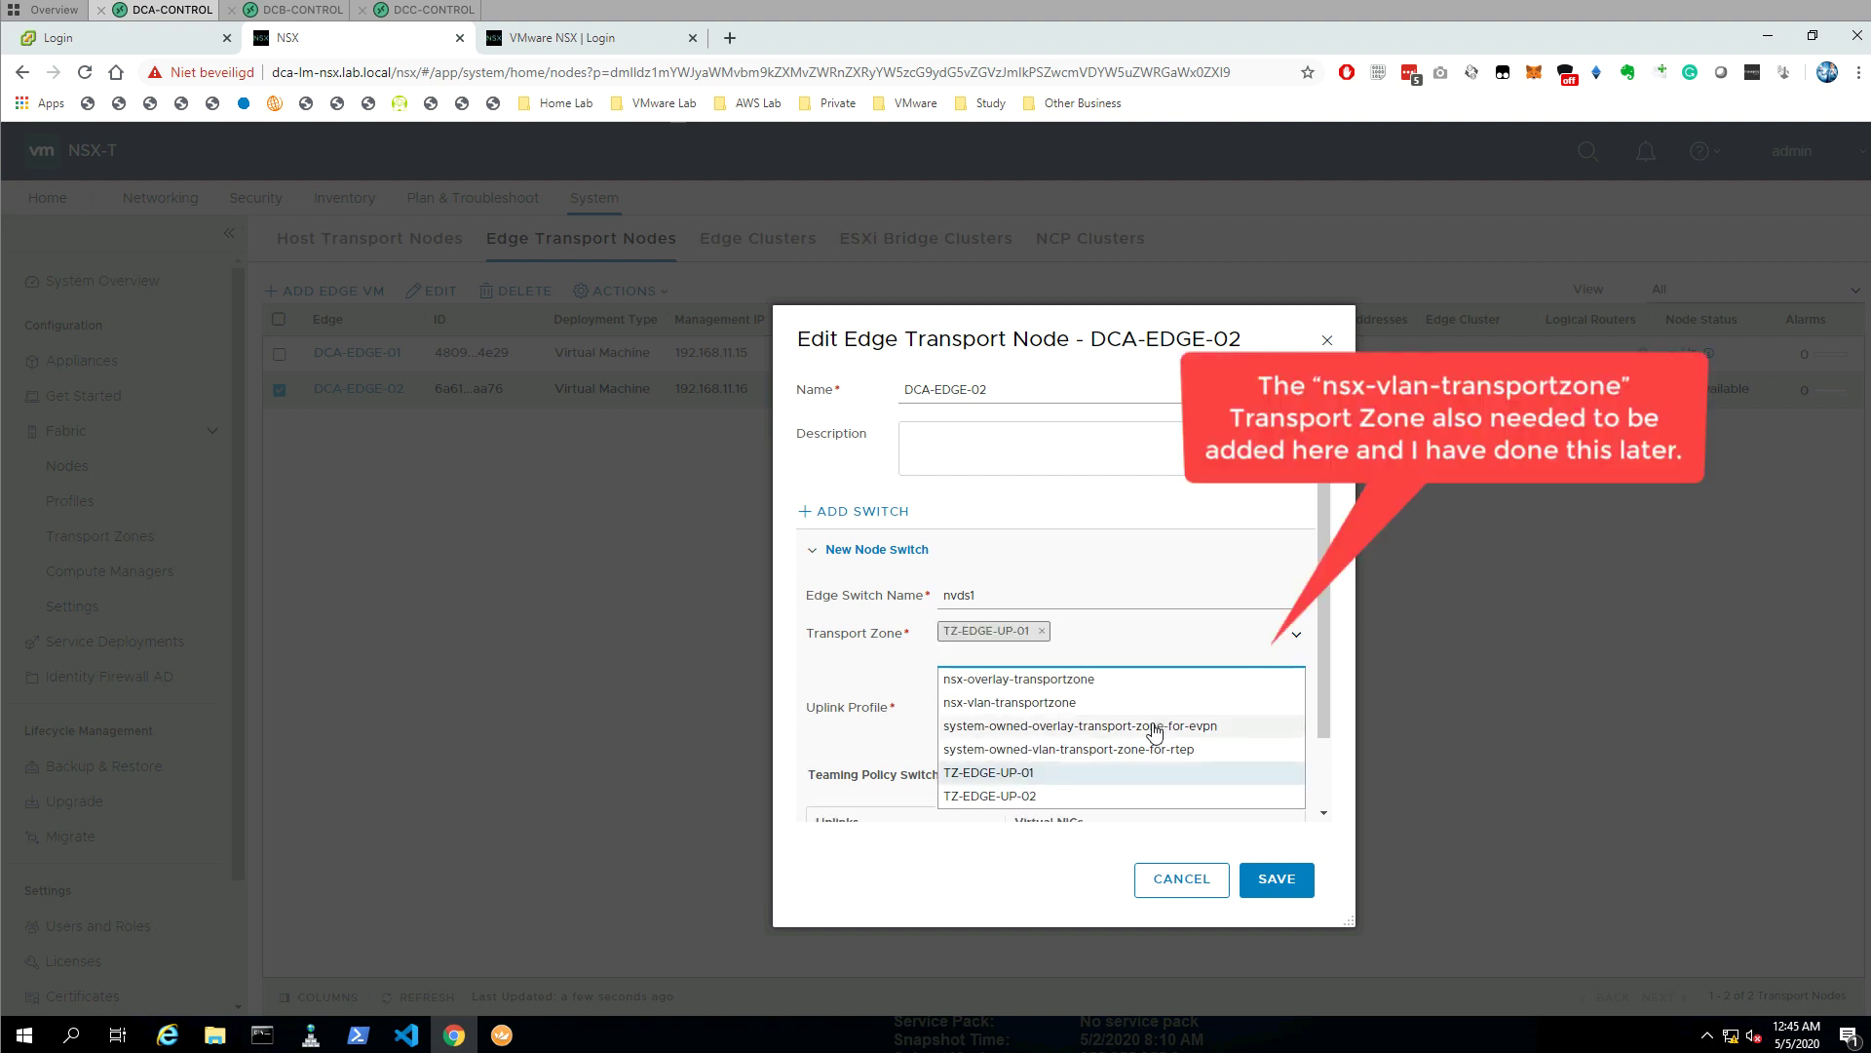
left_click(1036, 797)
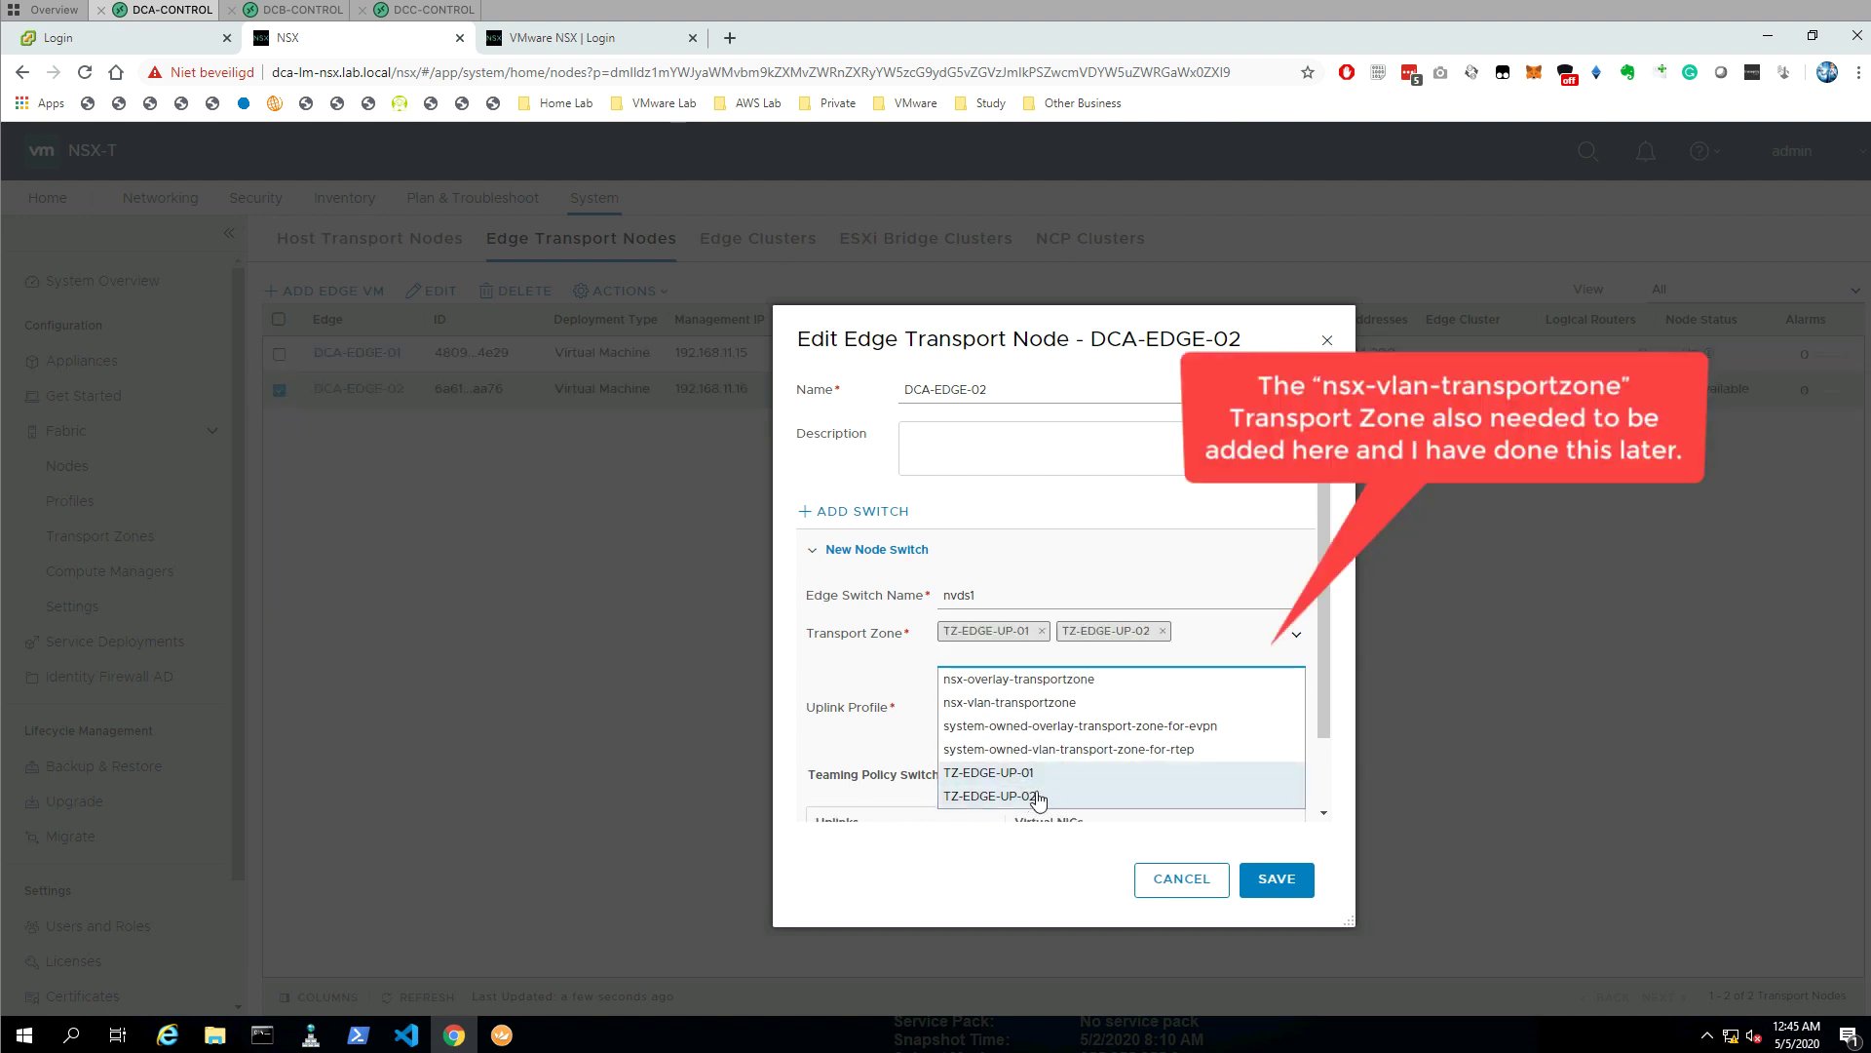
left_click(1093, 687)
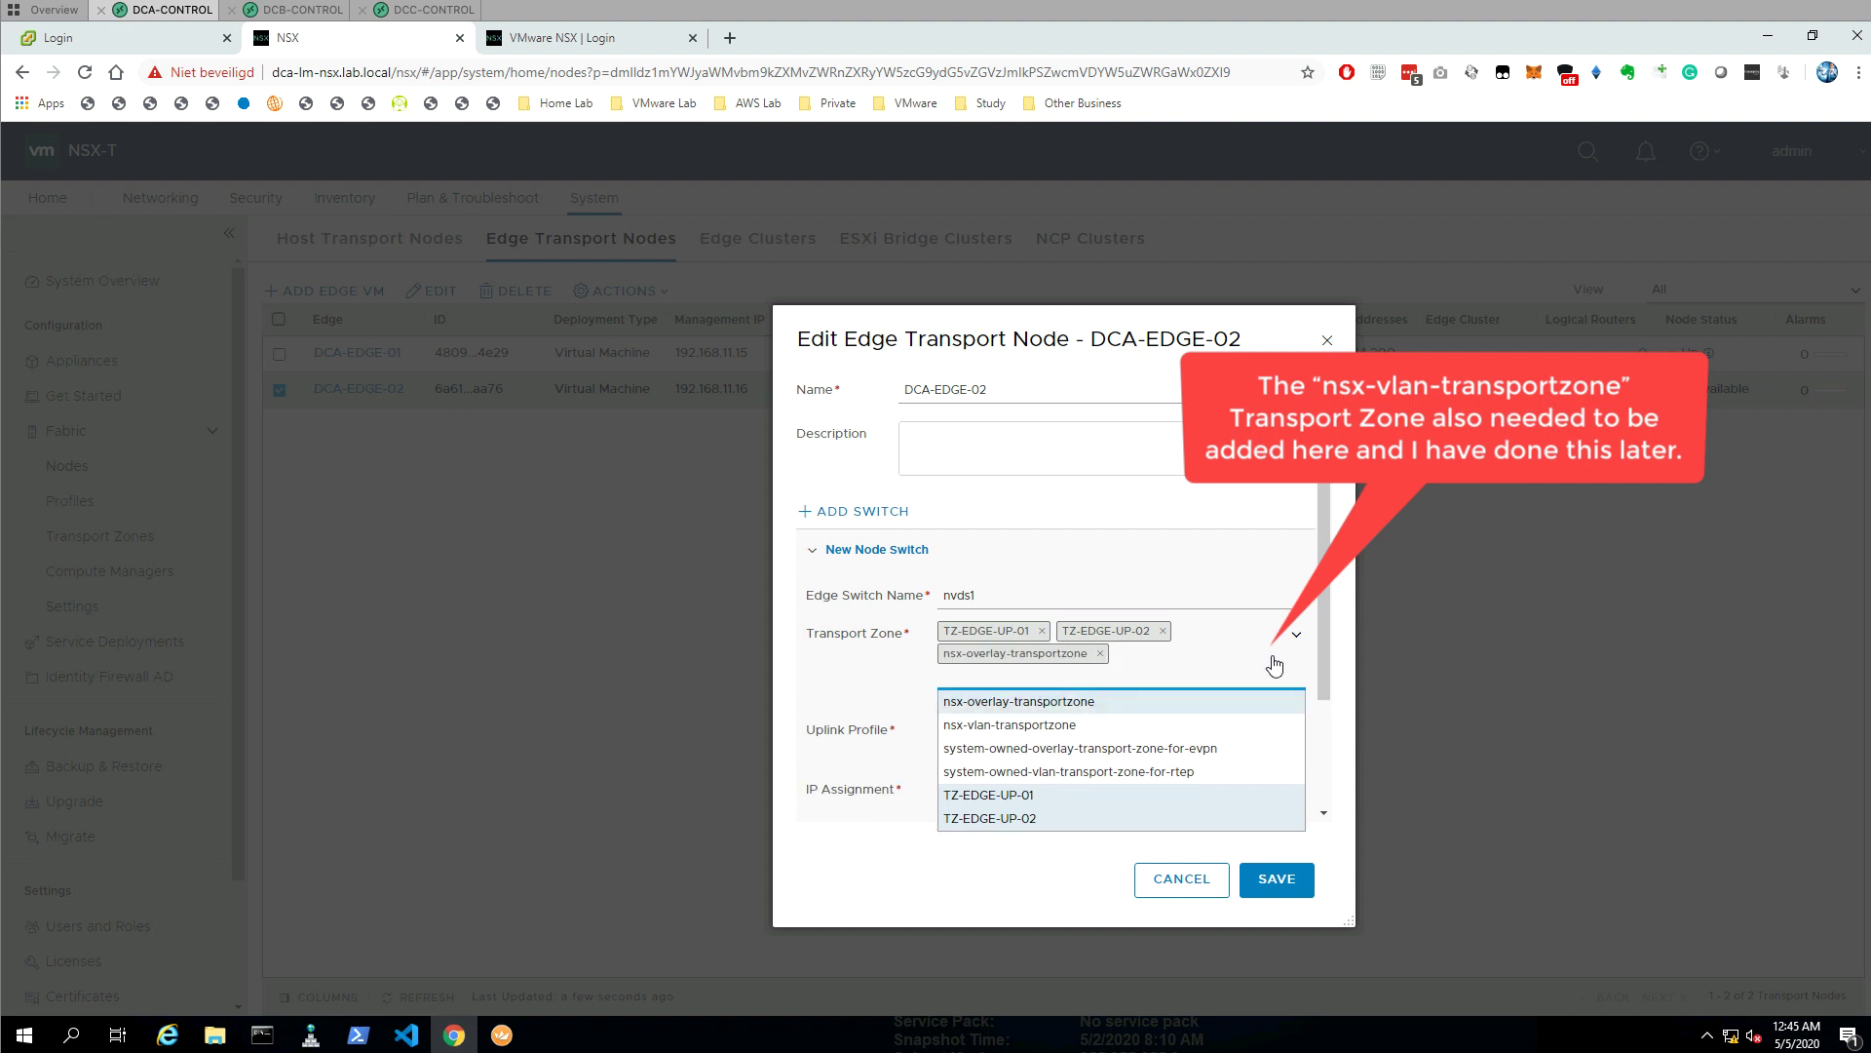
left_click(1296, 634)
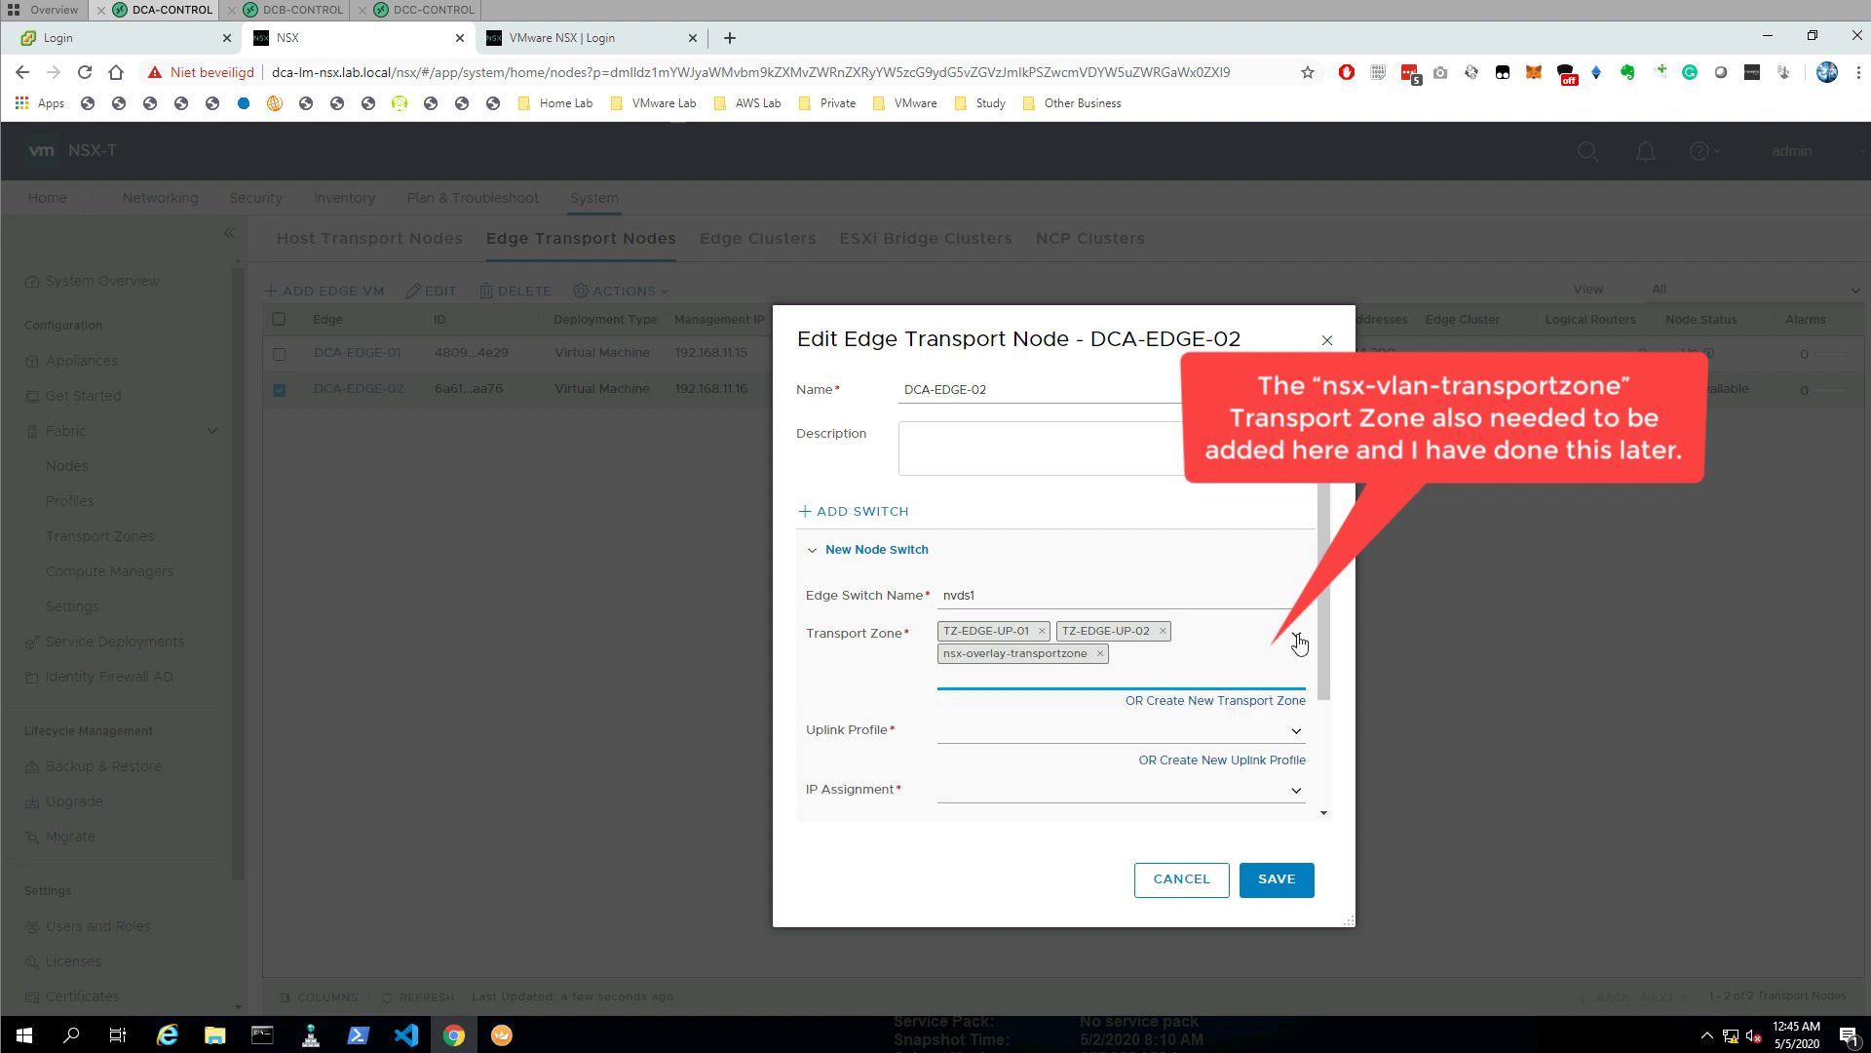
- Set the DCA-EDGE-02 switch's uplink profile to UP-EDGE and its IP assignment to the DCA-IP-EDGE pool
left_click(1296, 733)
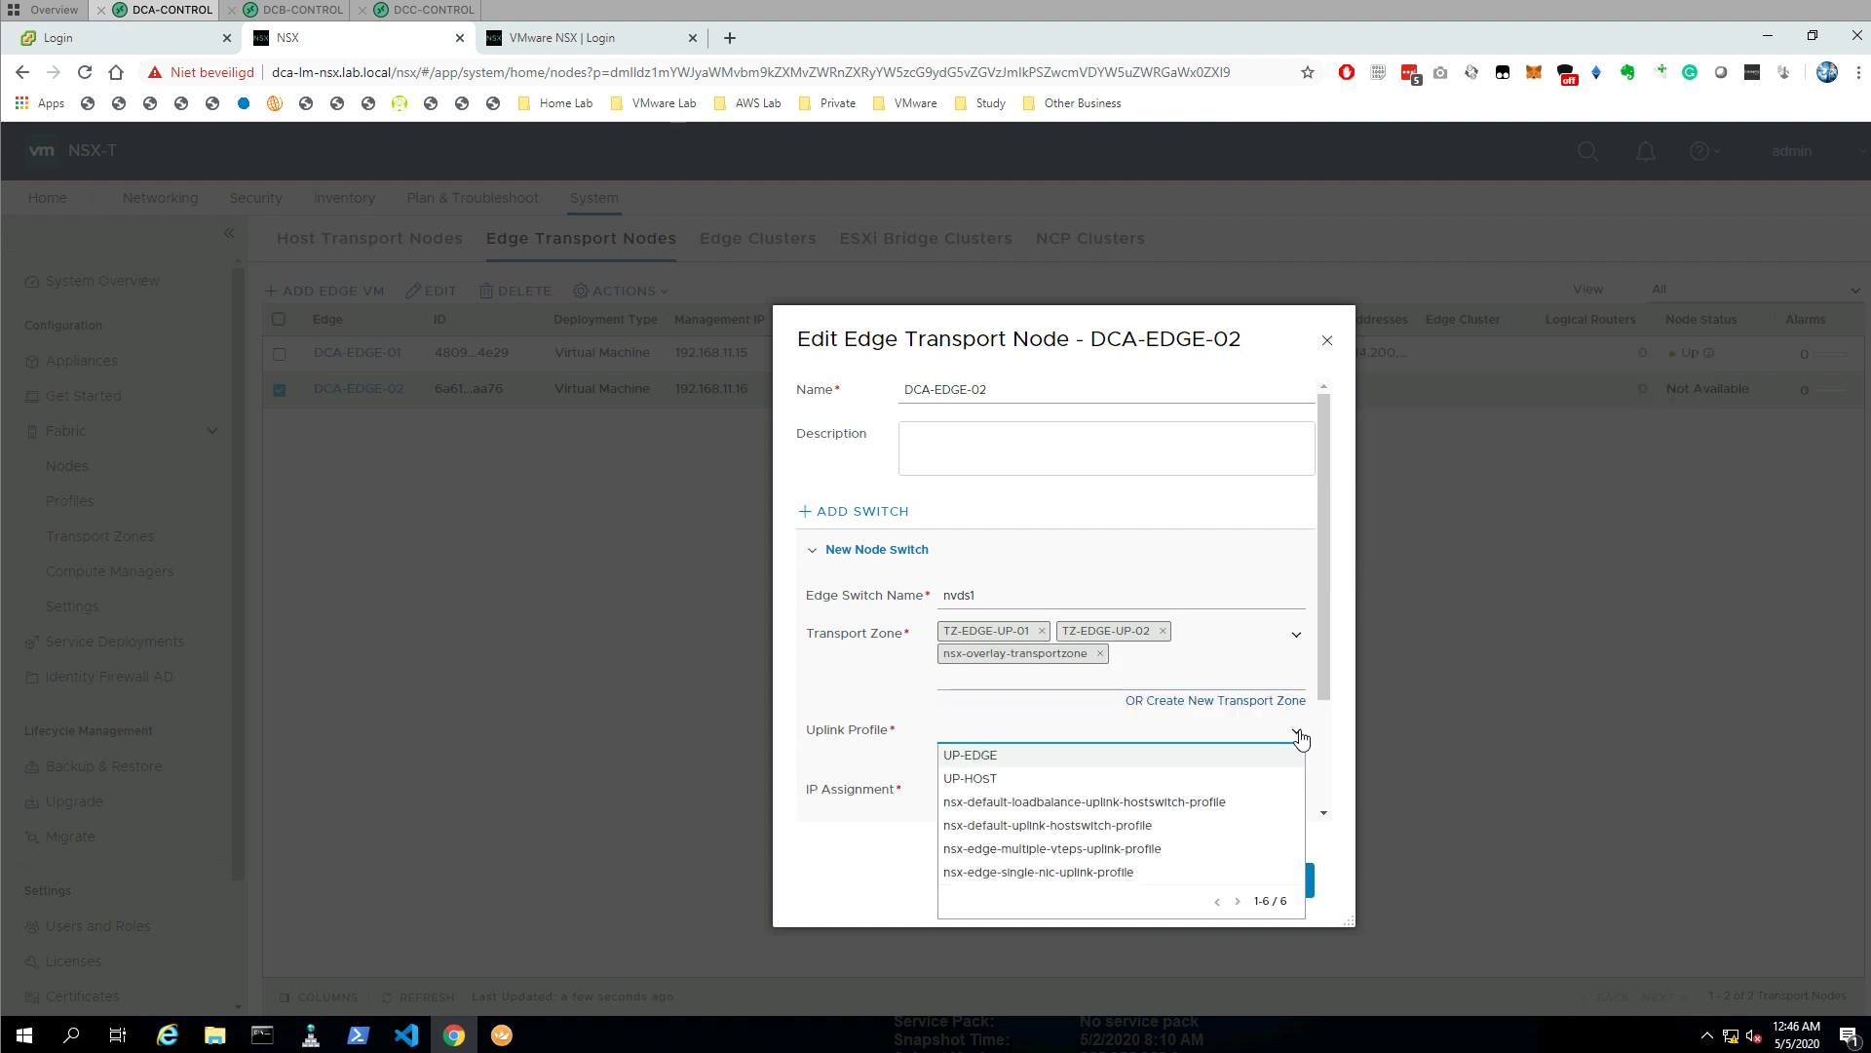
left_click(1001, 763)
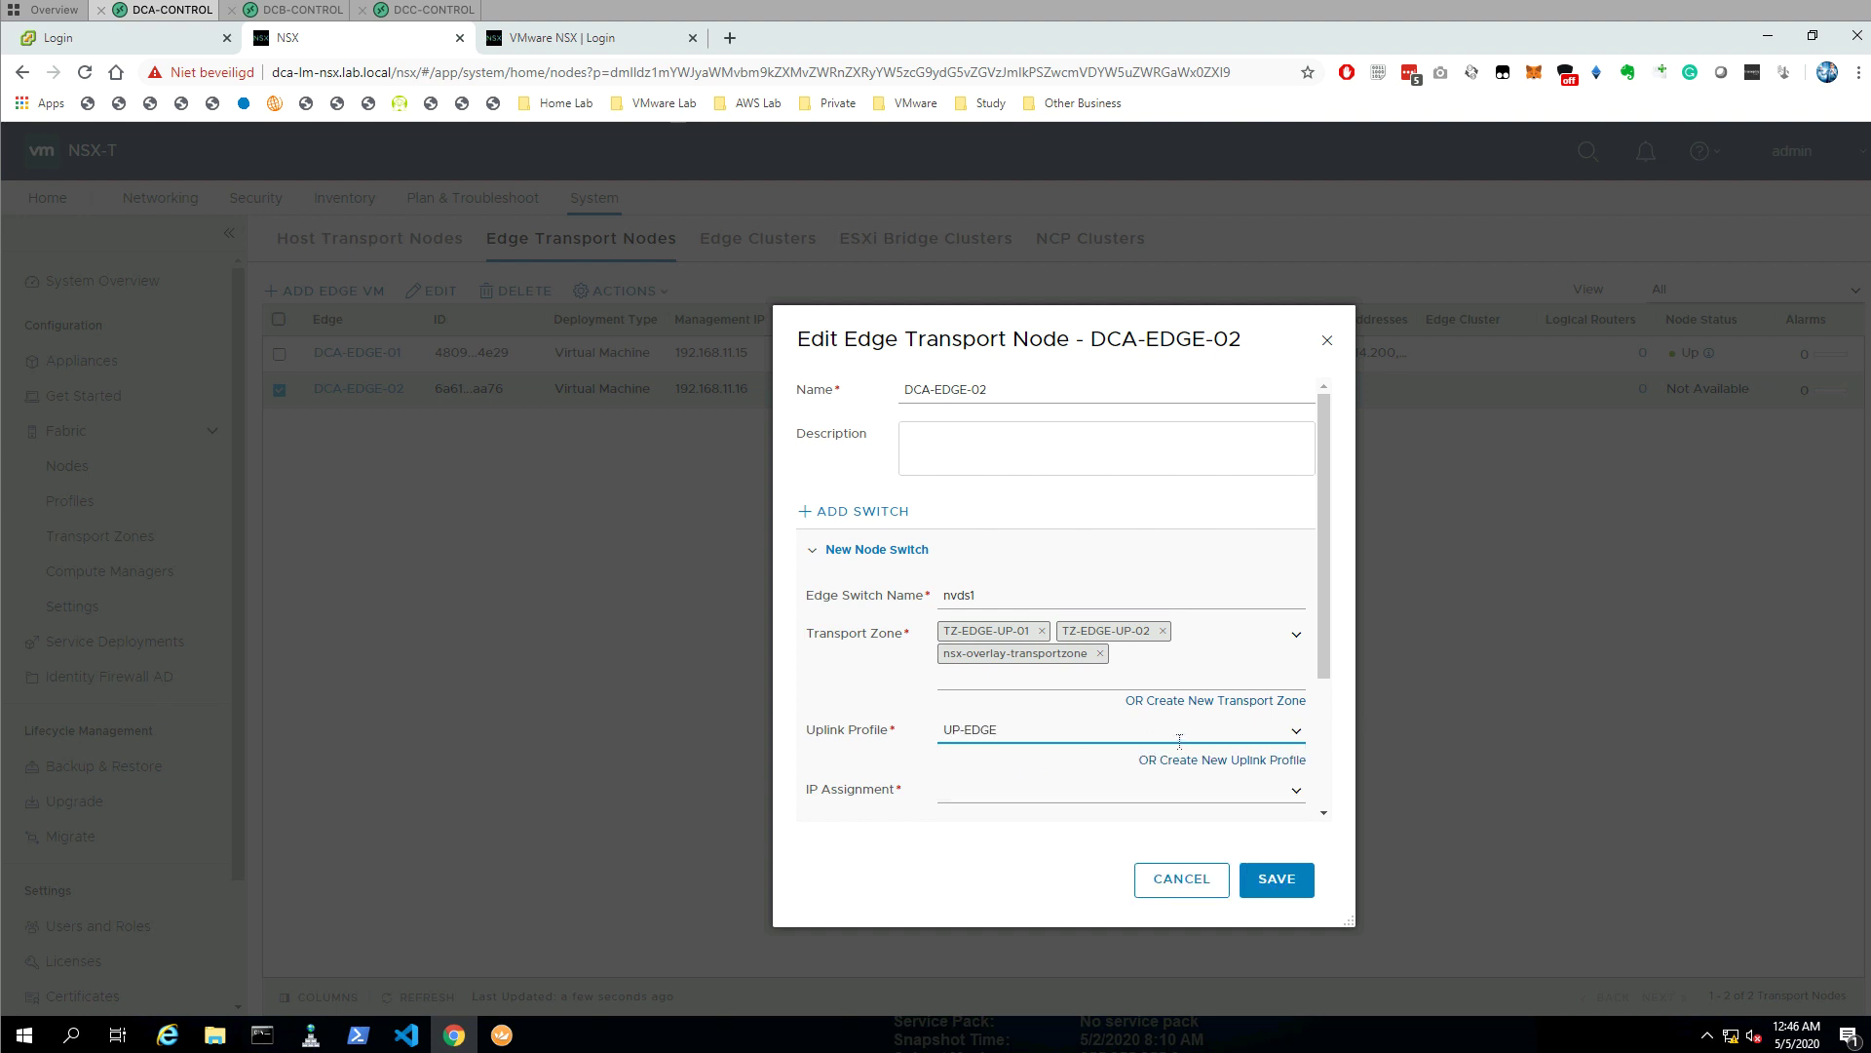
scroll(1320, 741, "down", 2)
left_click(1296, 683)
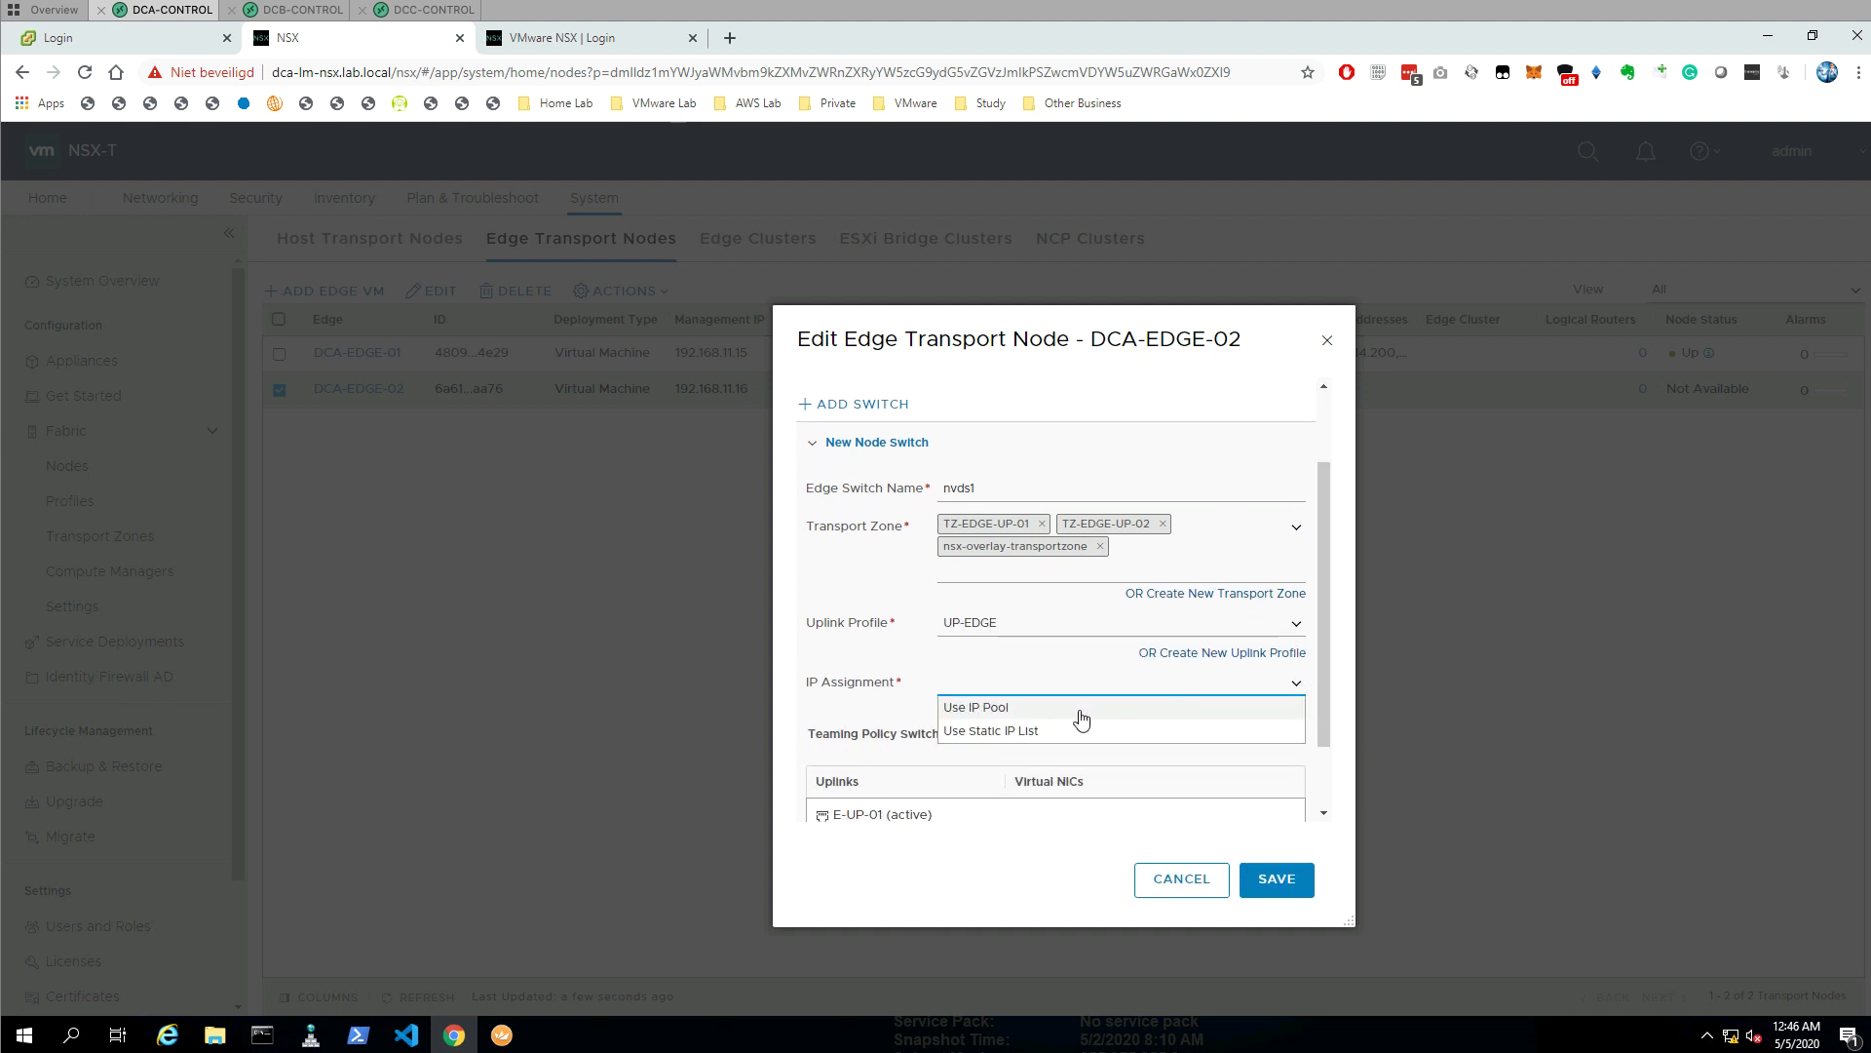
left_click(975, 708)
left_click(1283, 727)
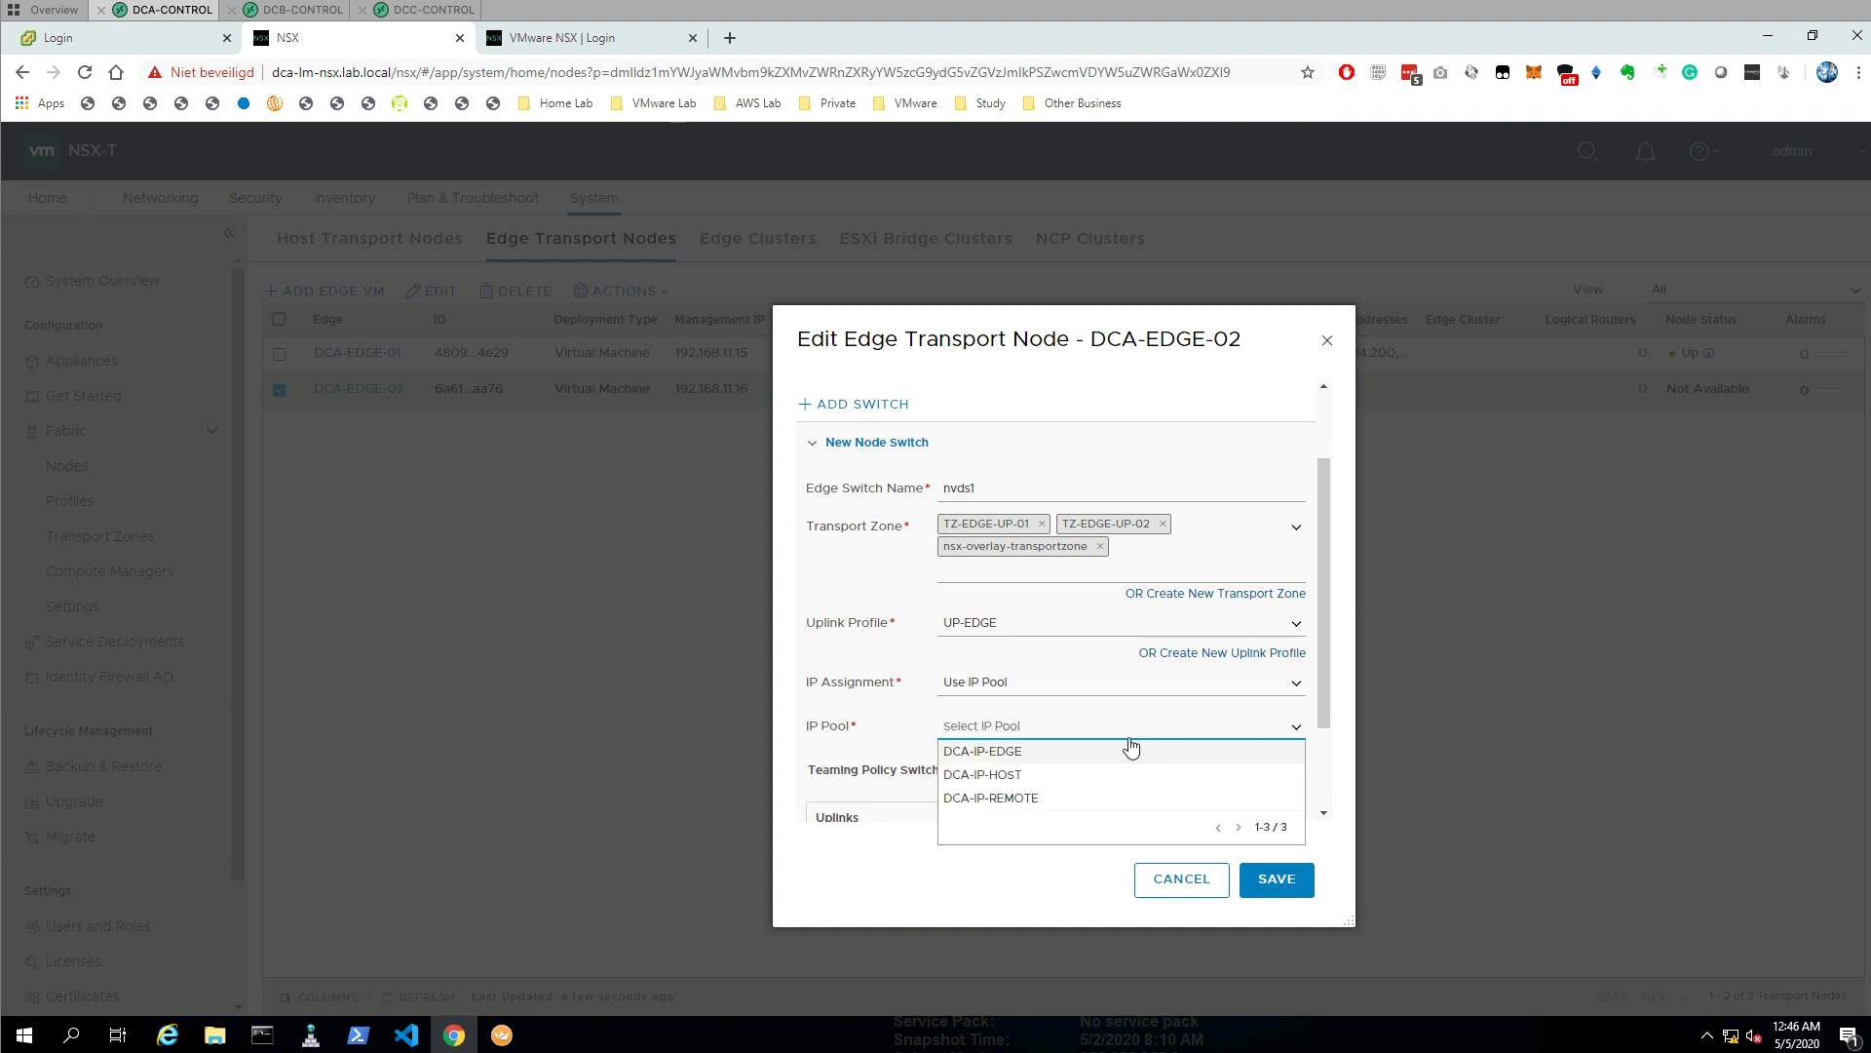
left_click(1006, 755)
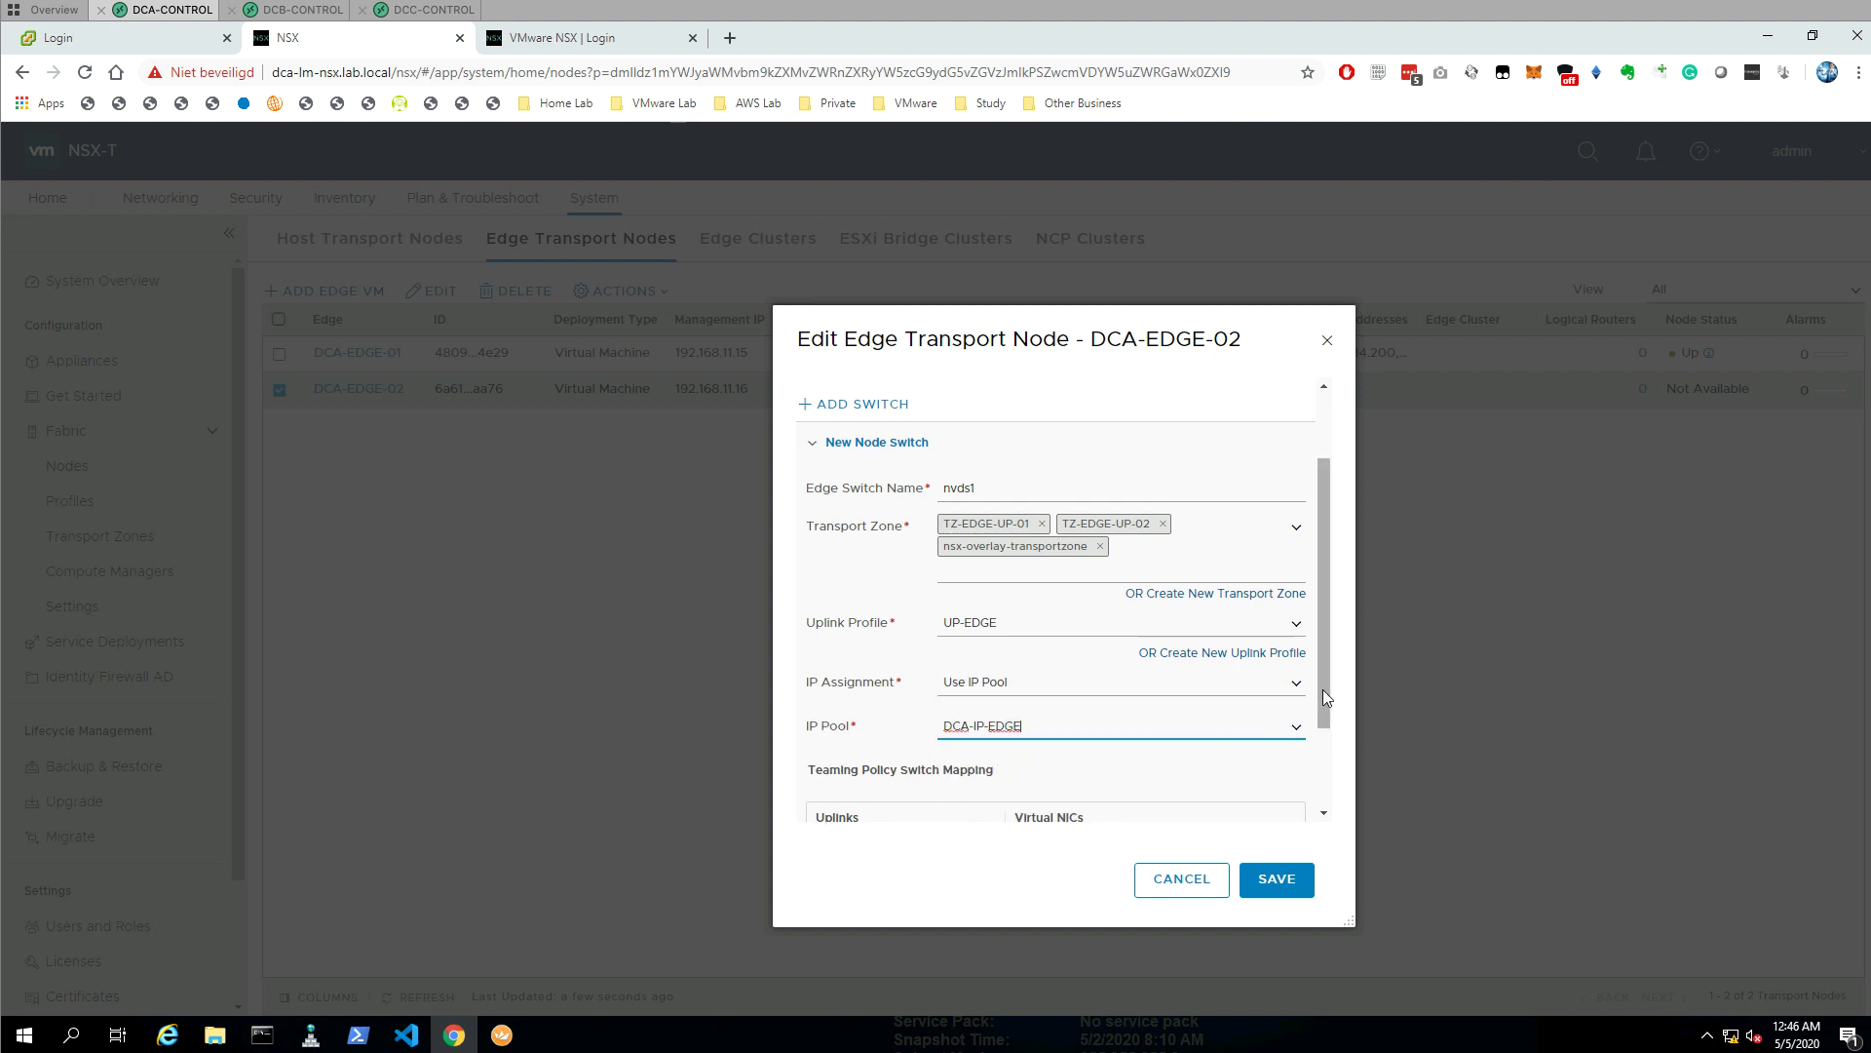
- Map uplink E-UP-01 to fp-eth0 and E-UP-02 to fp-eth1, and save the DCA-EDGE-02 node configuration
left_click_drag(1324, 688, 1319, 766)
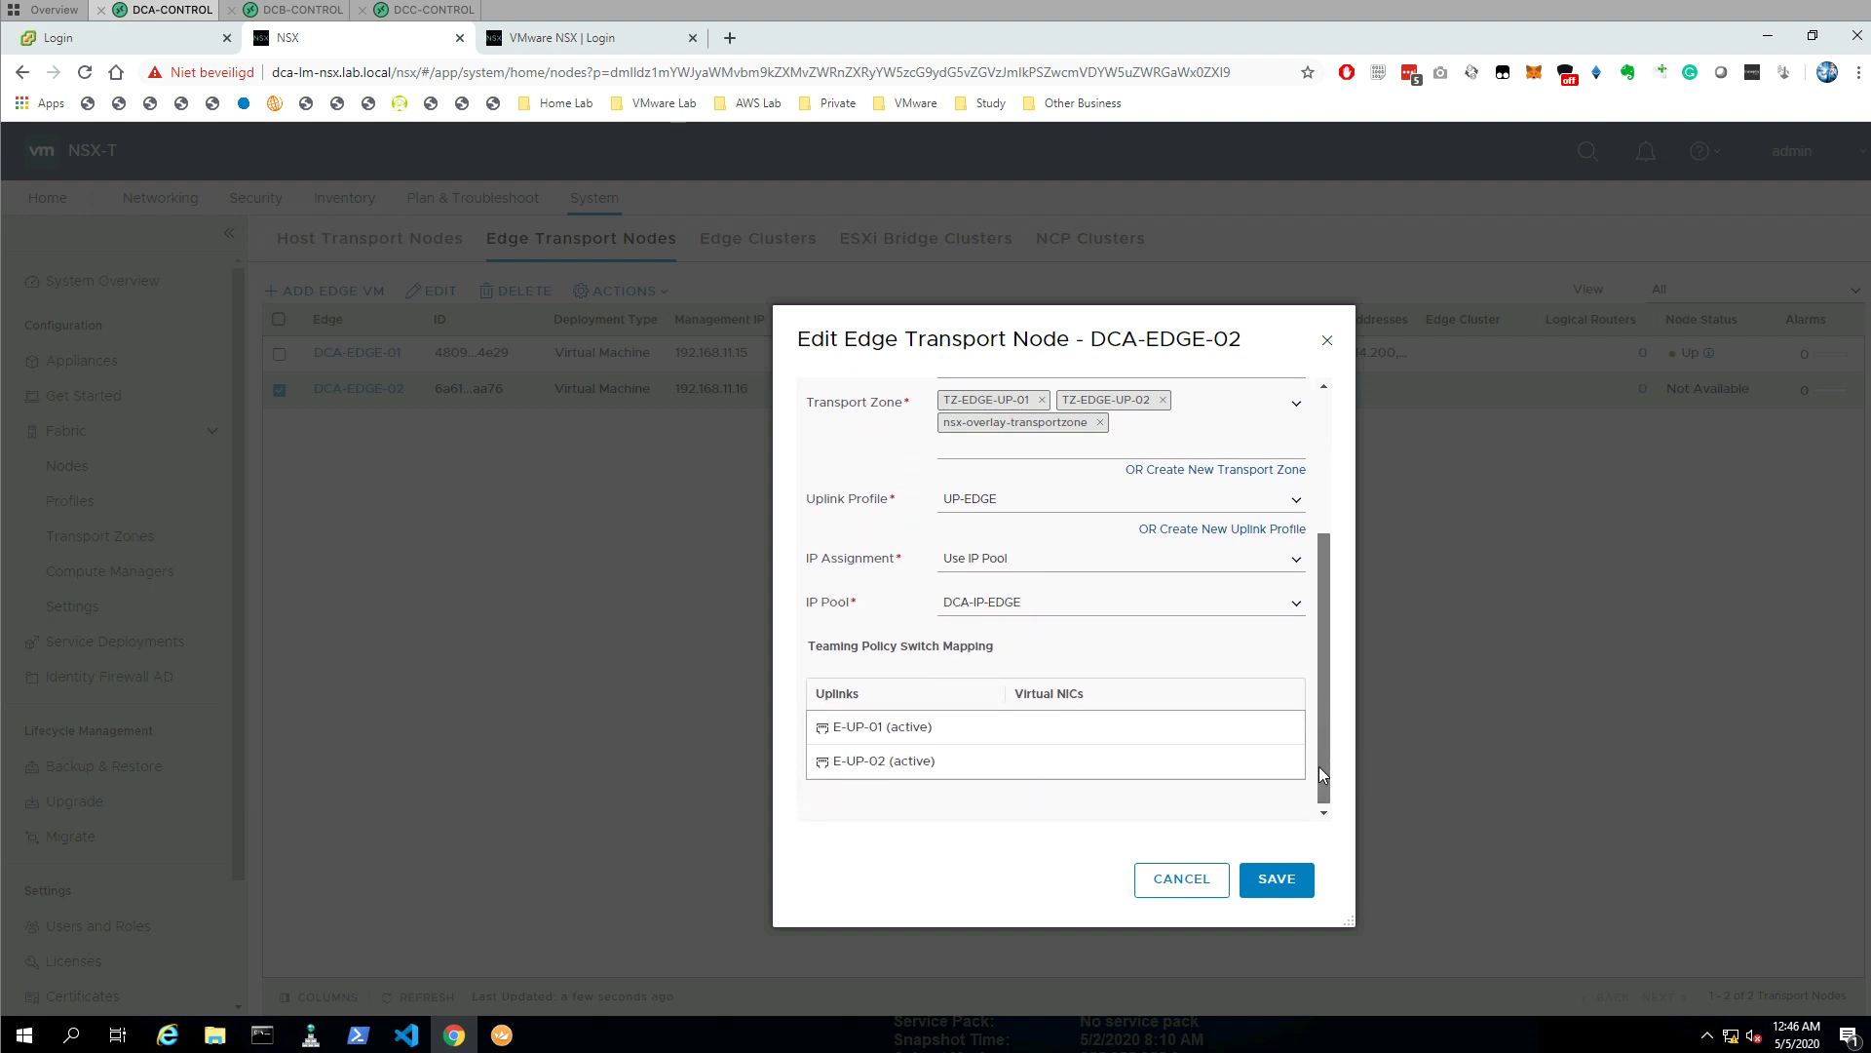
left_click(1276, 726)
left_click(1124, 751)
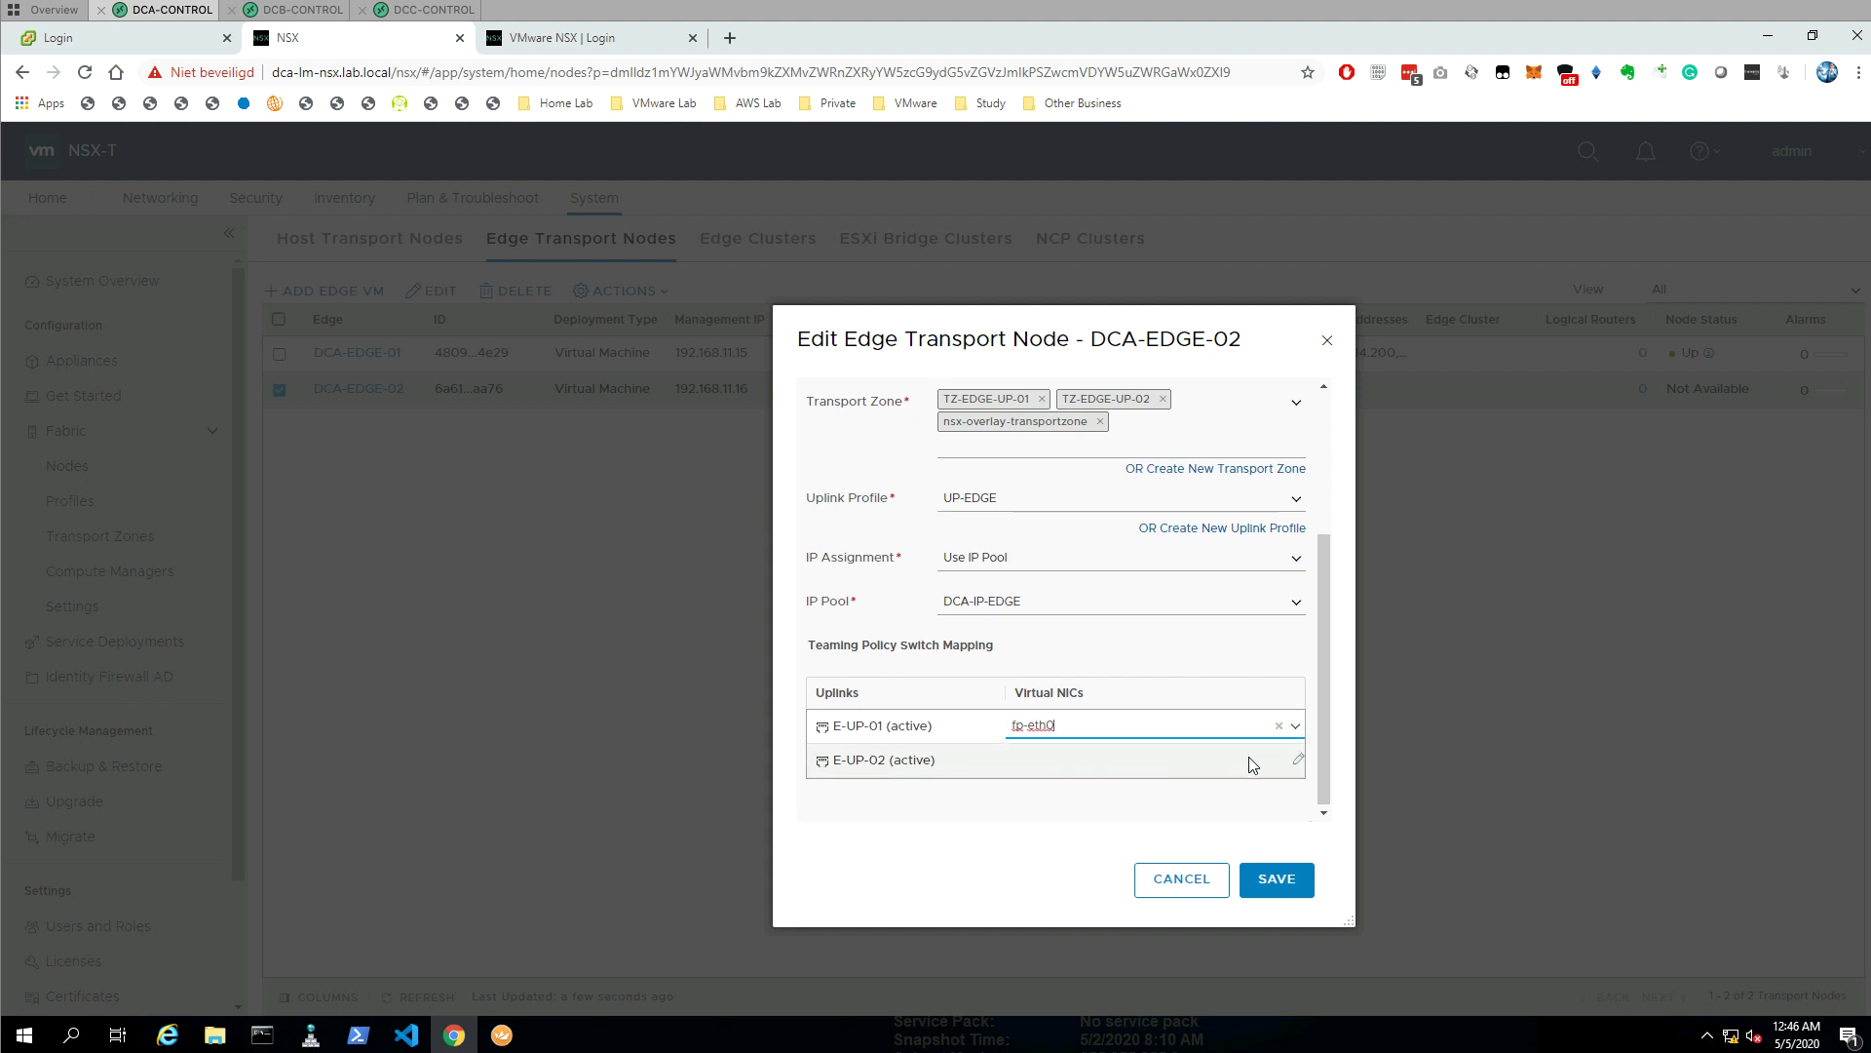
left_click(1295, 760)
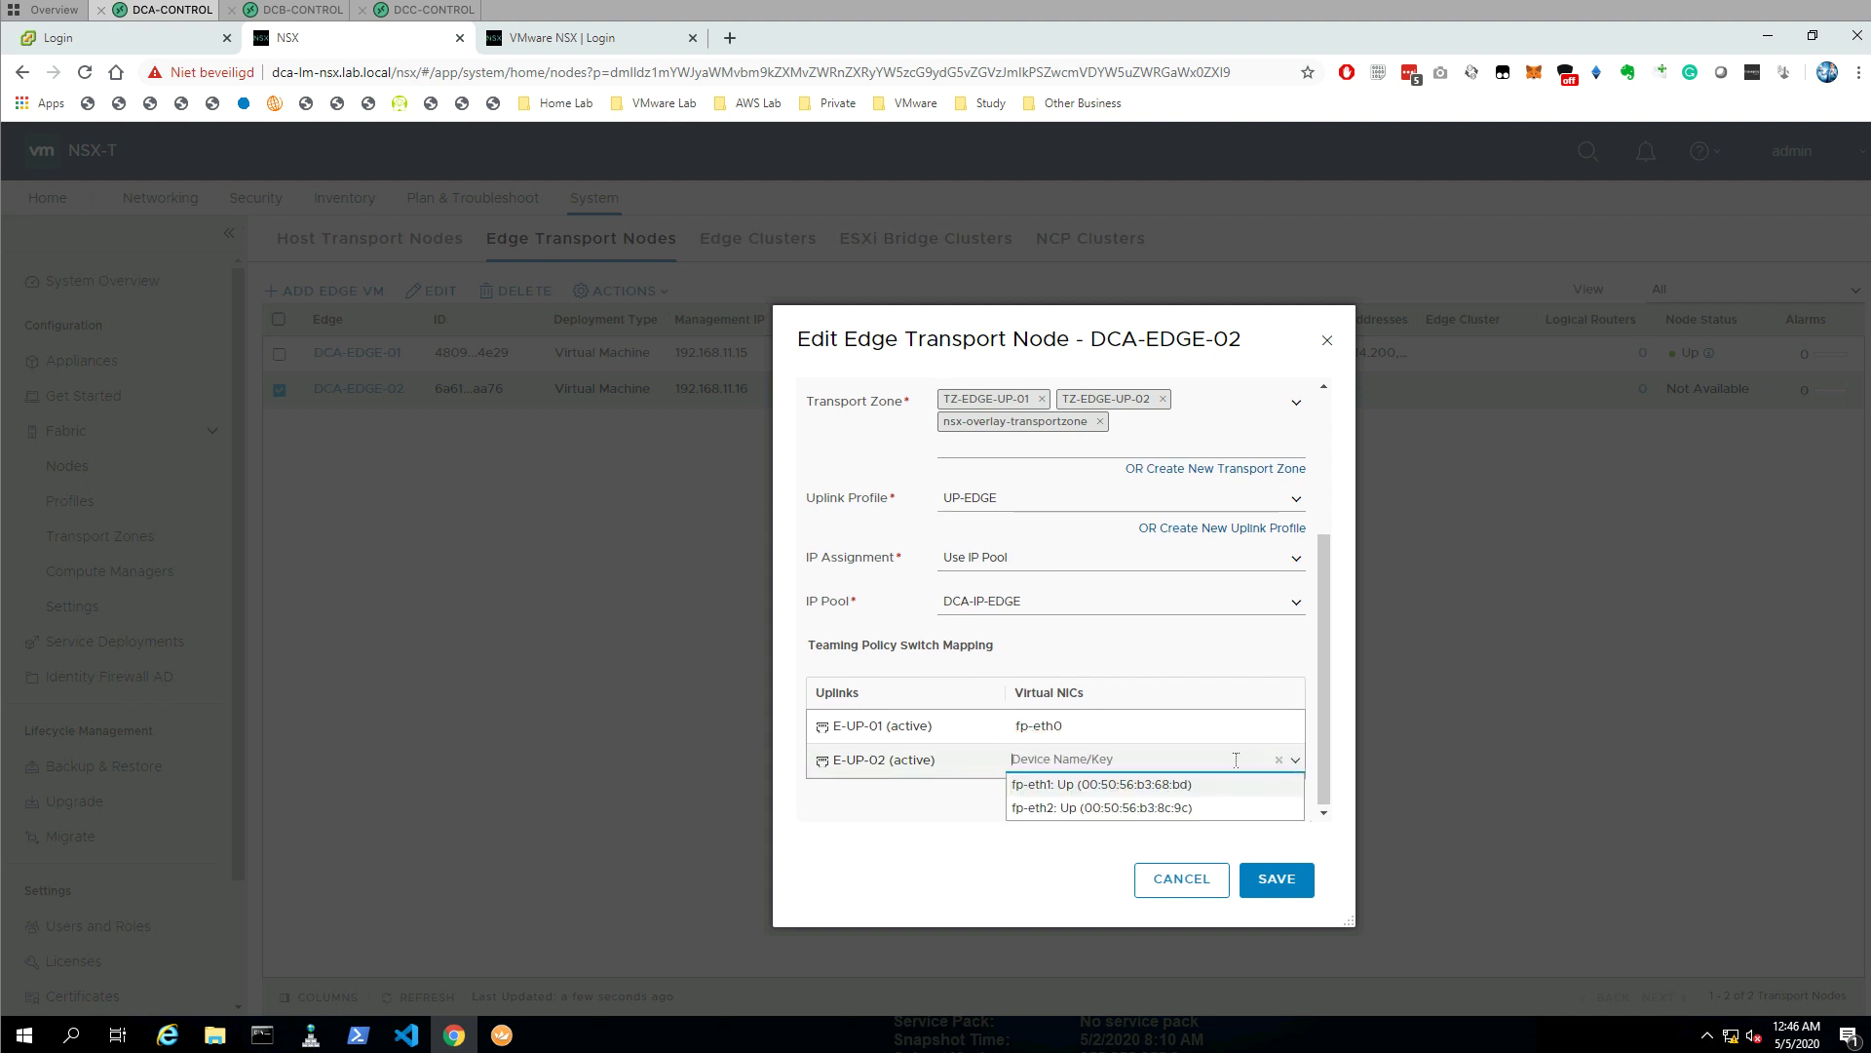
left_click(1091, 787)
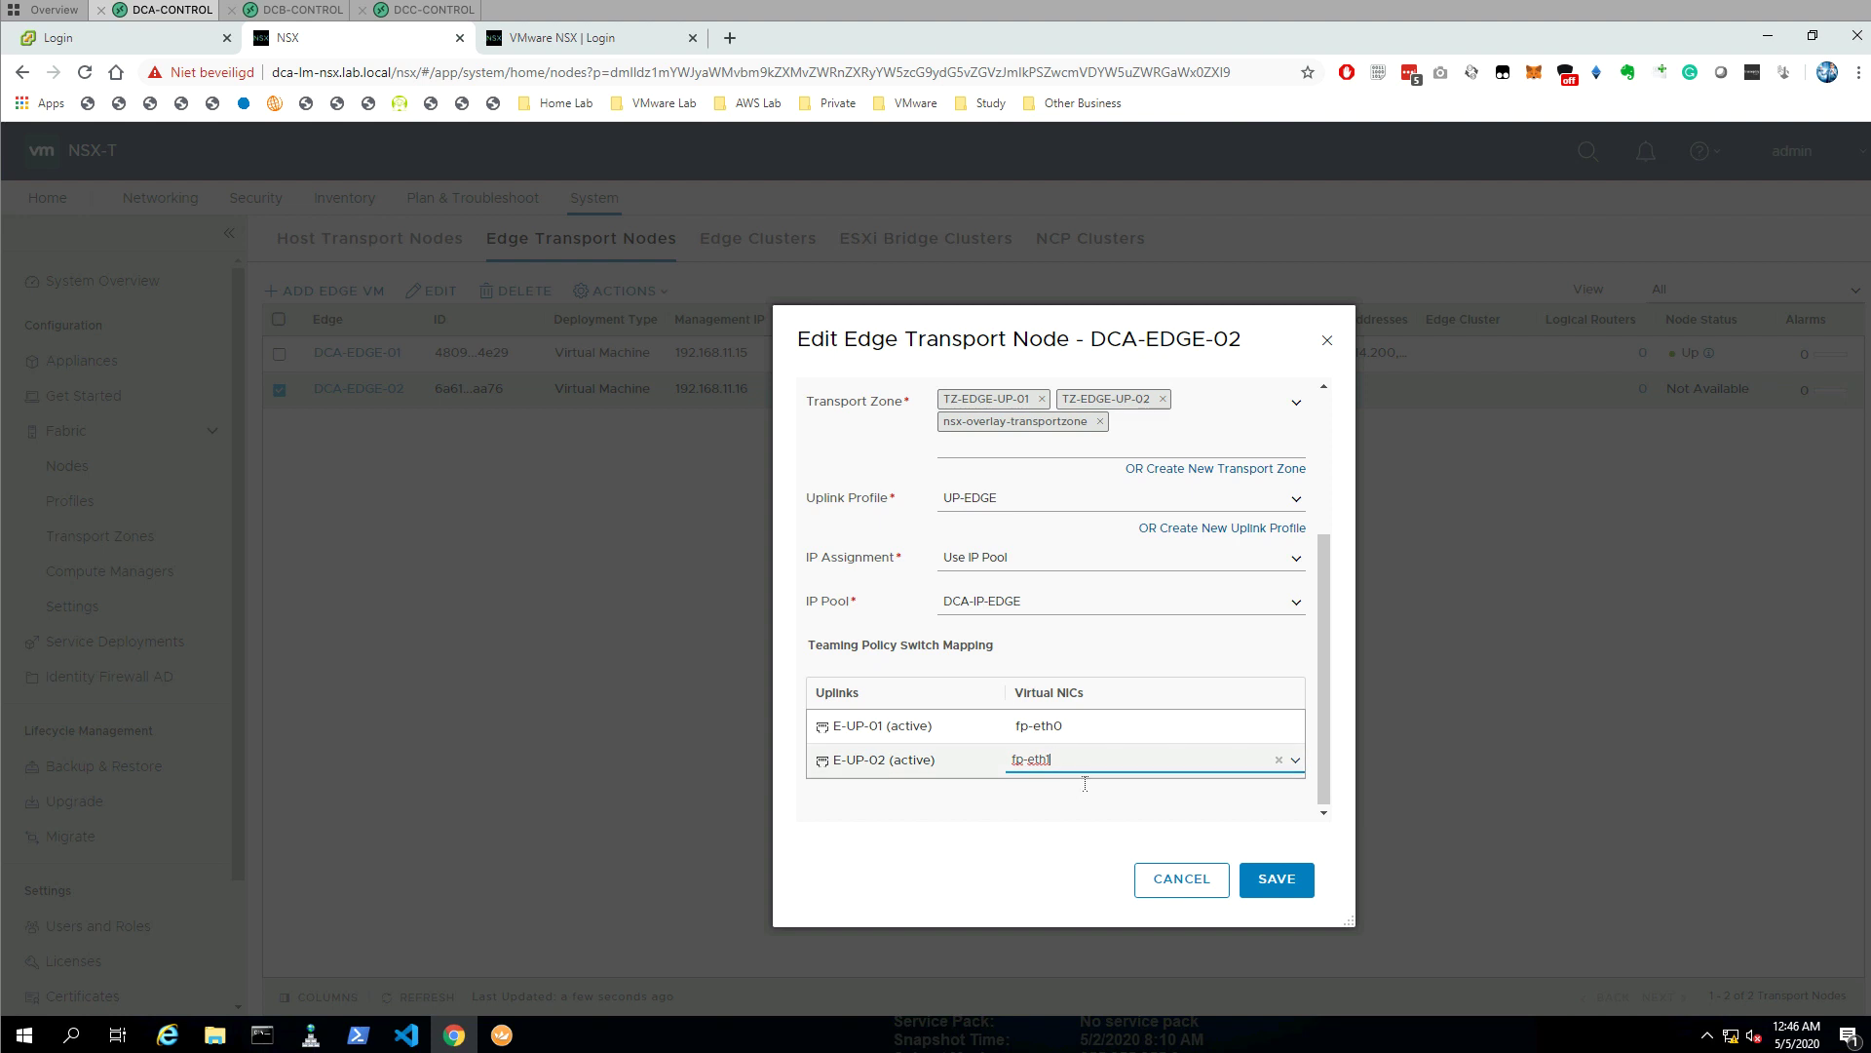
left_click(1277, 879)
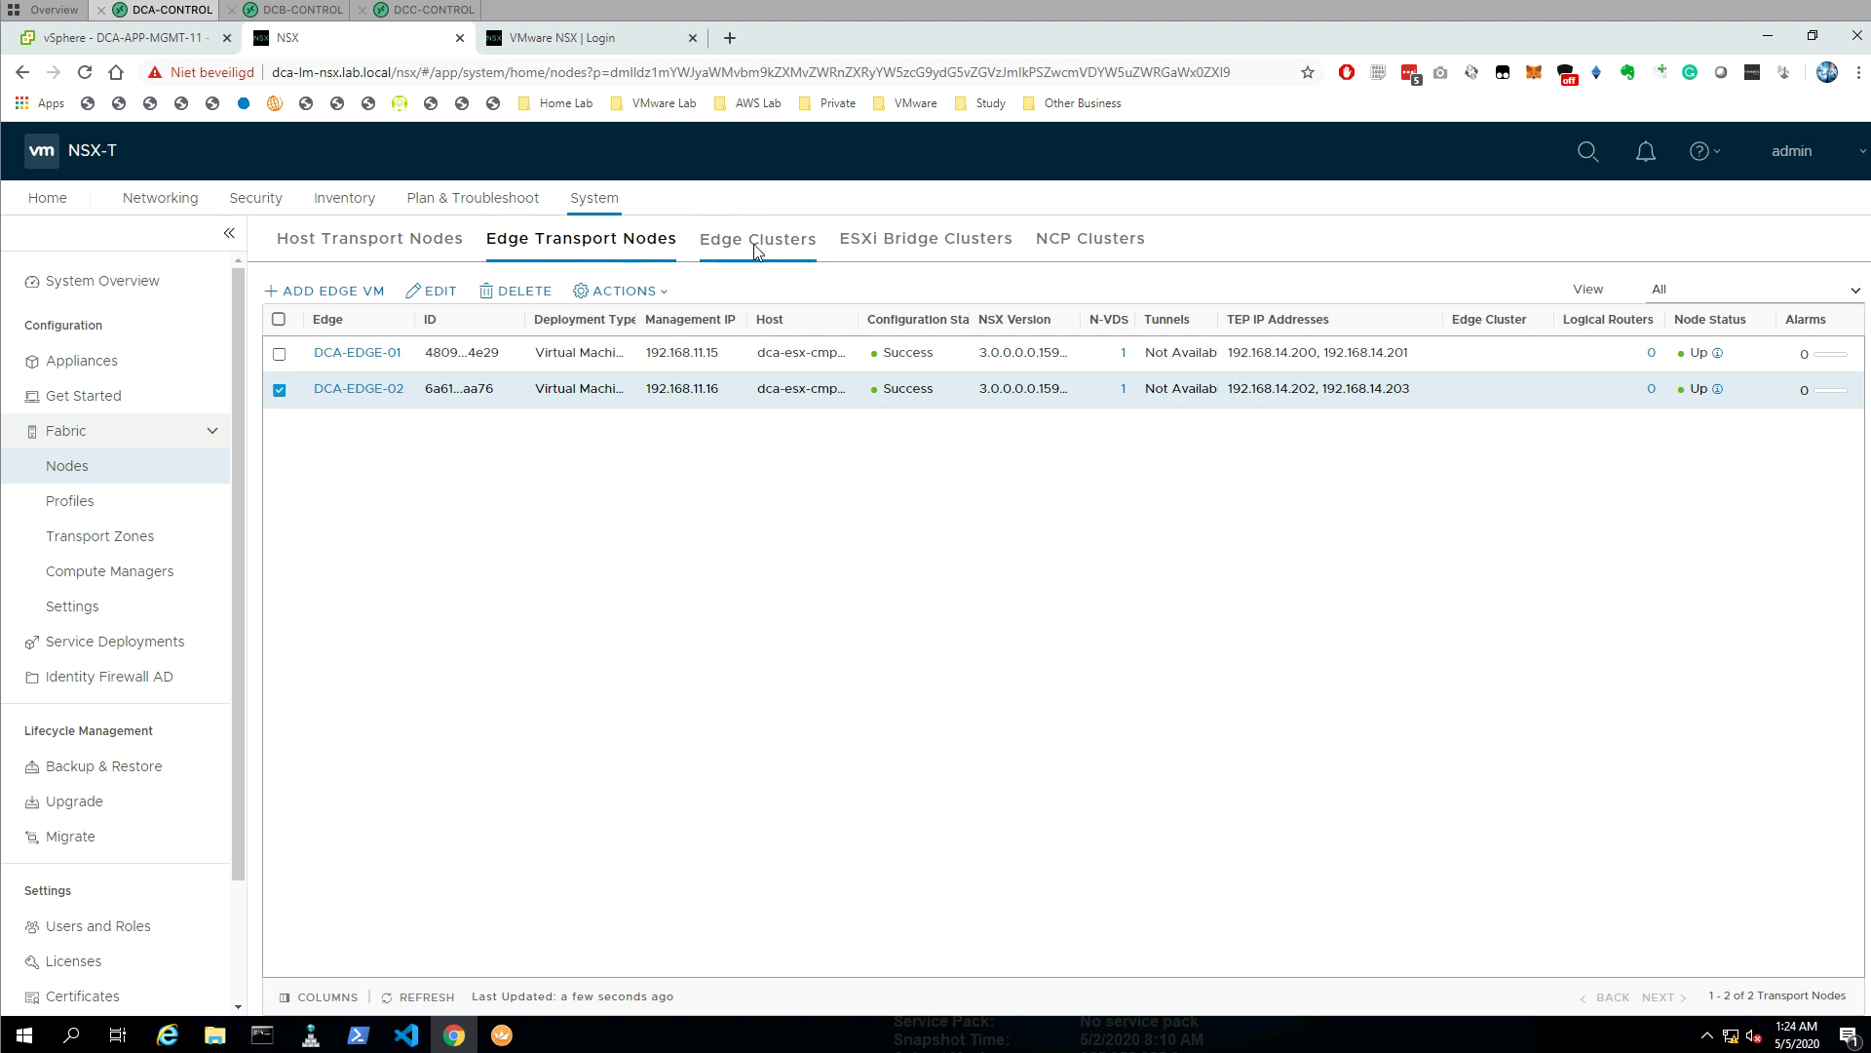
- Add DCA-EDGE-01 and DCA-EDGE-02 as members of the edge cluster DCA-EC-01, save it and refresh the cluster list
left_click(757, 250)
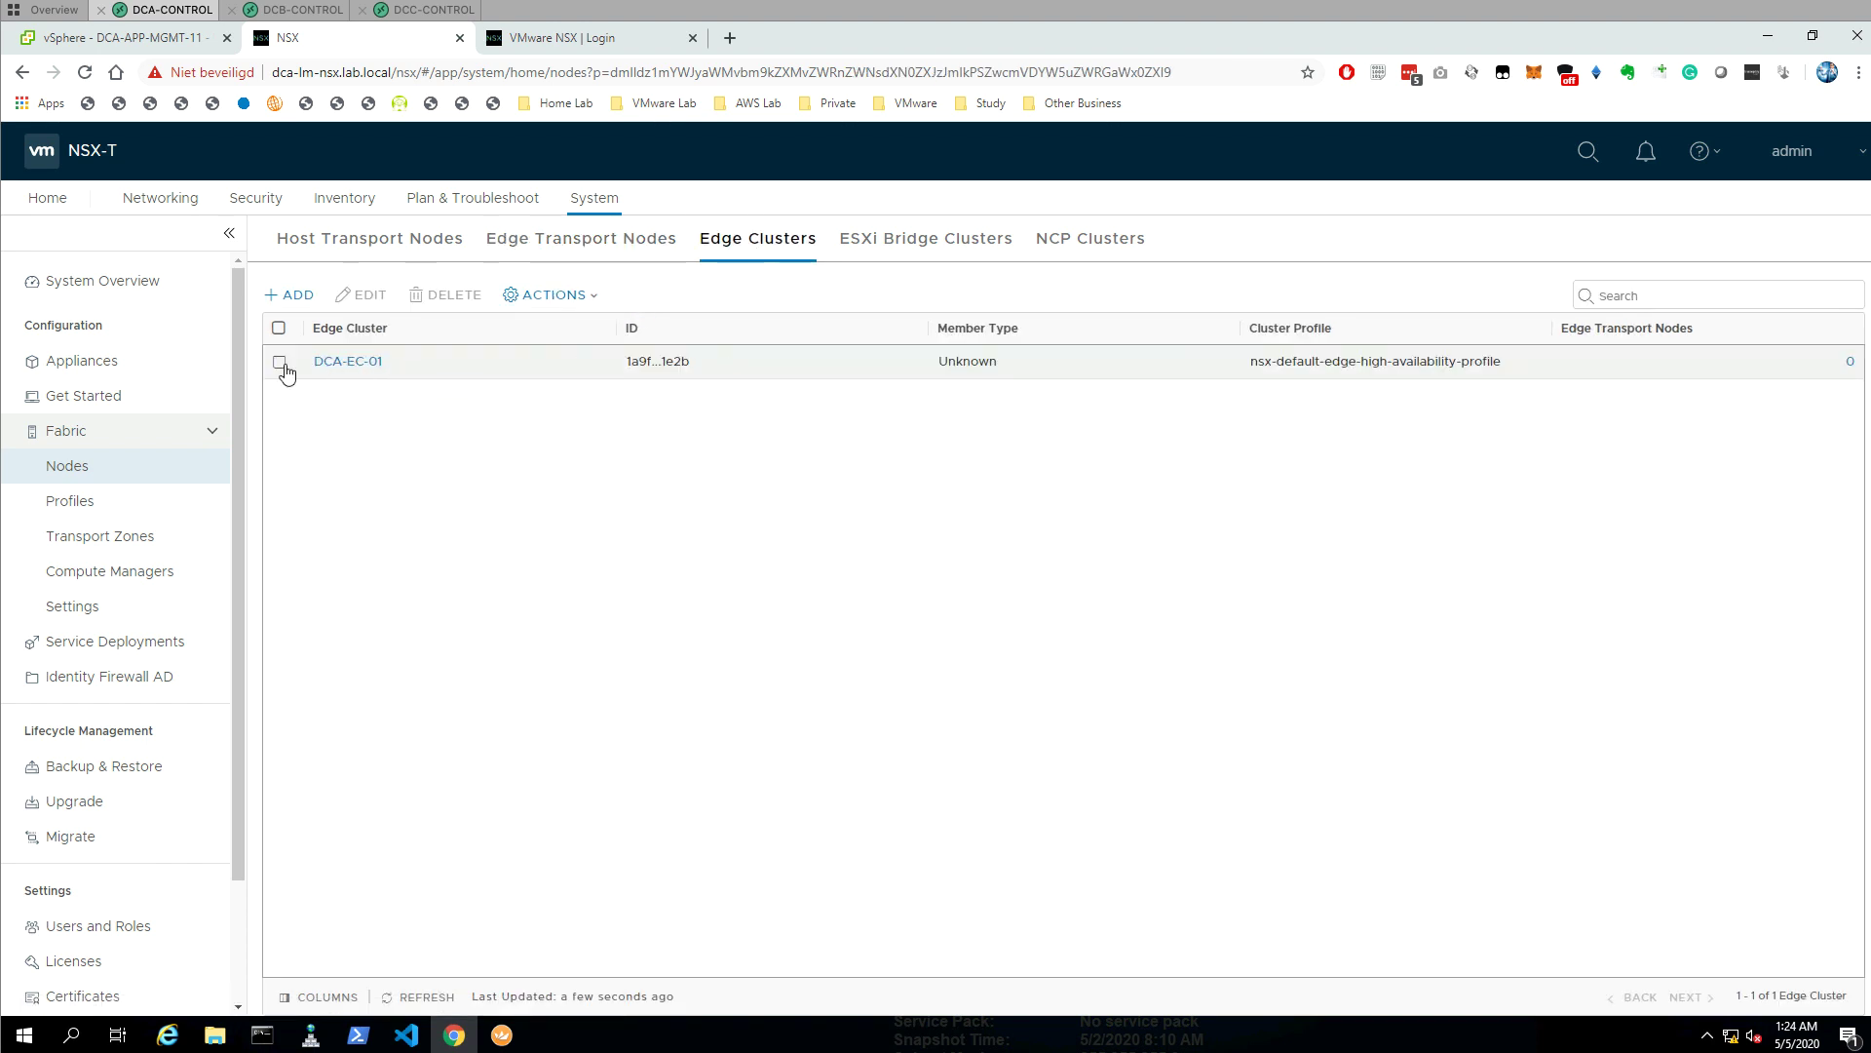
left_click(279, 364)
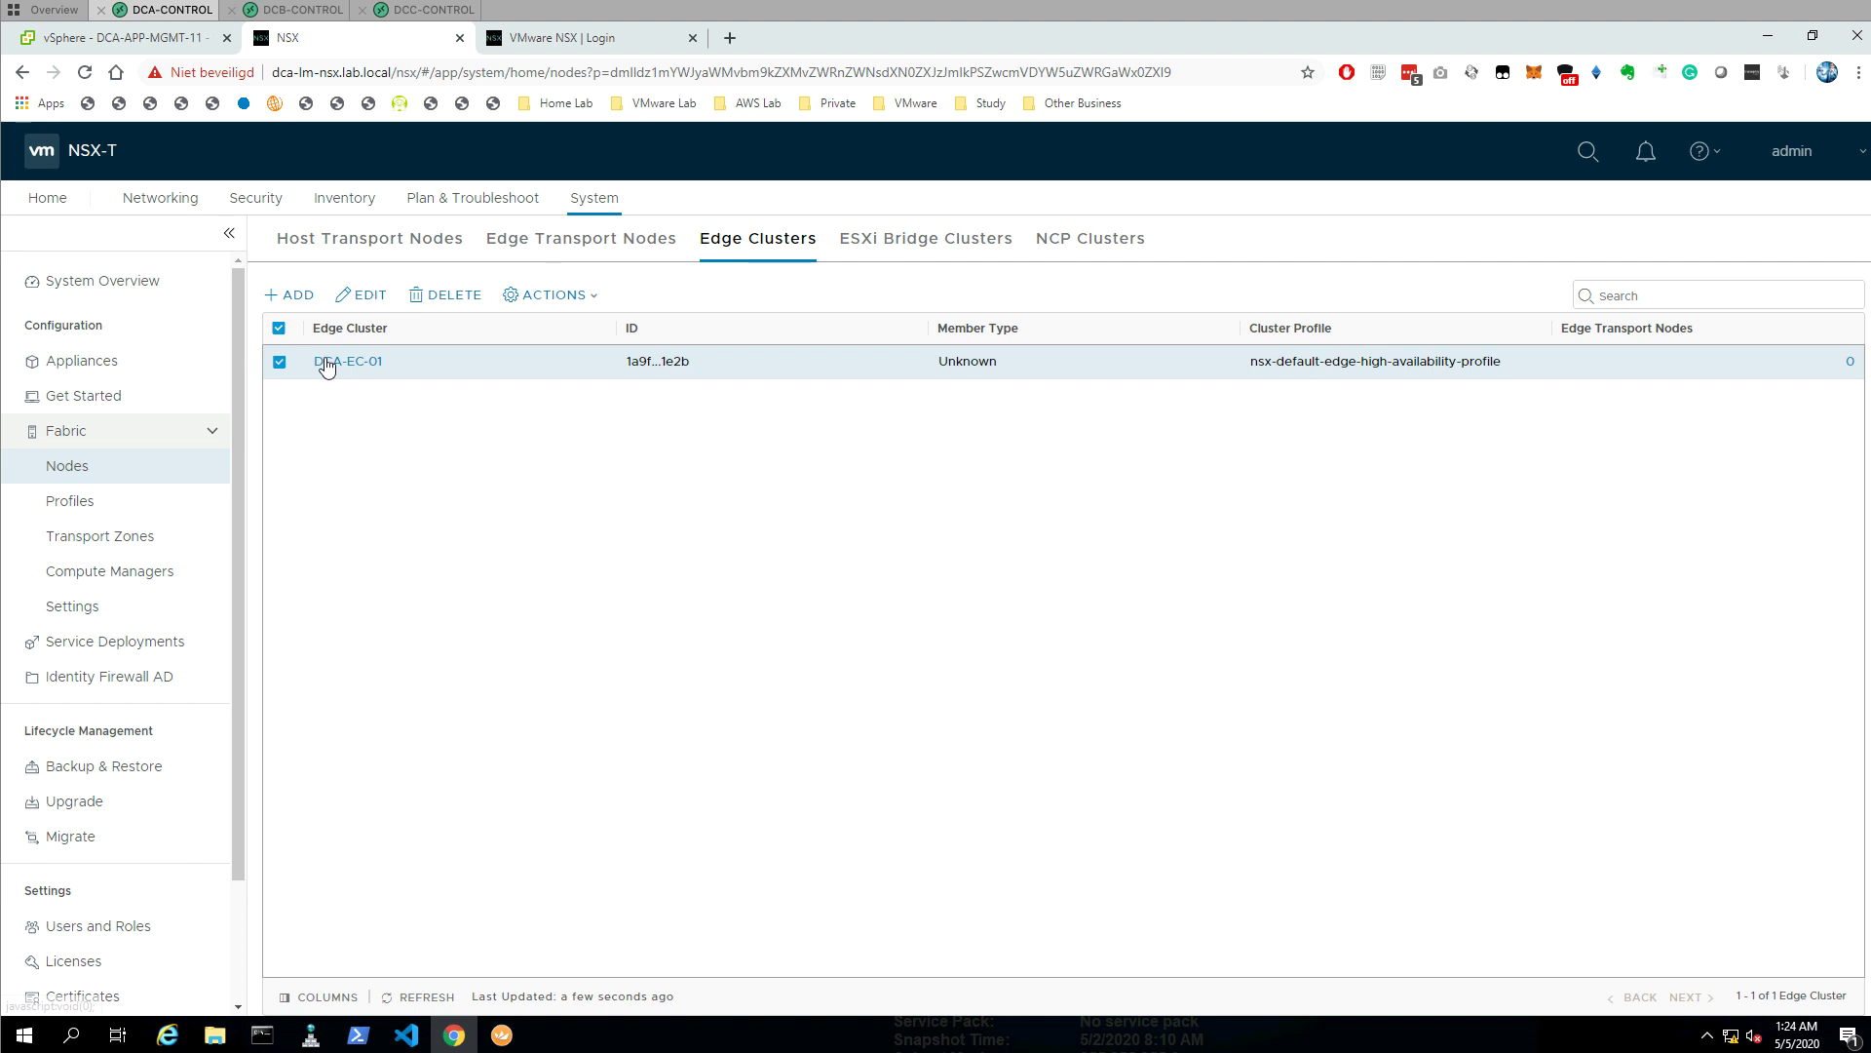
left_click(371, 298)
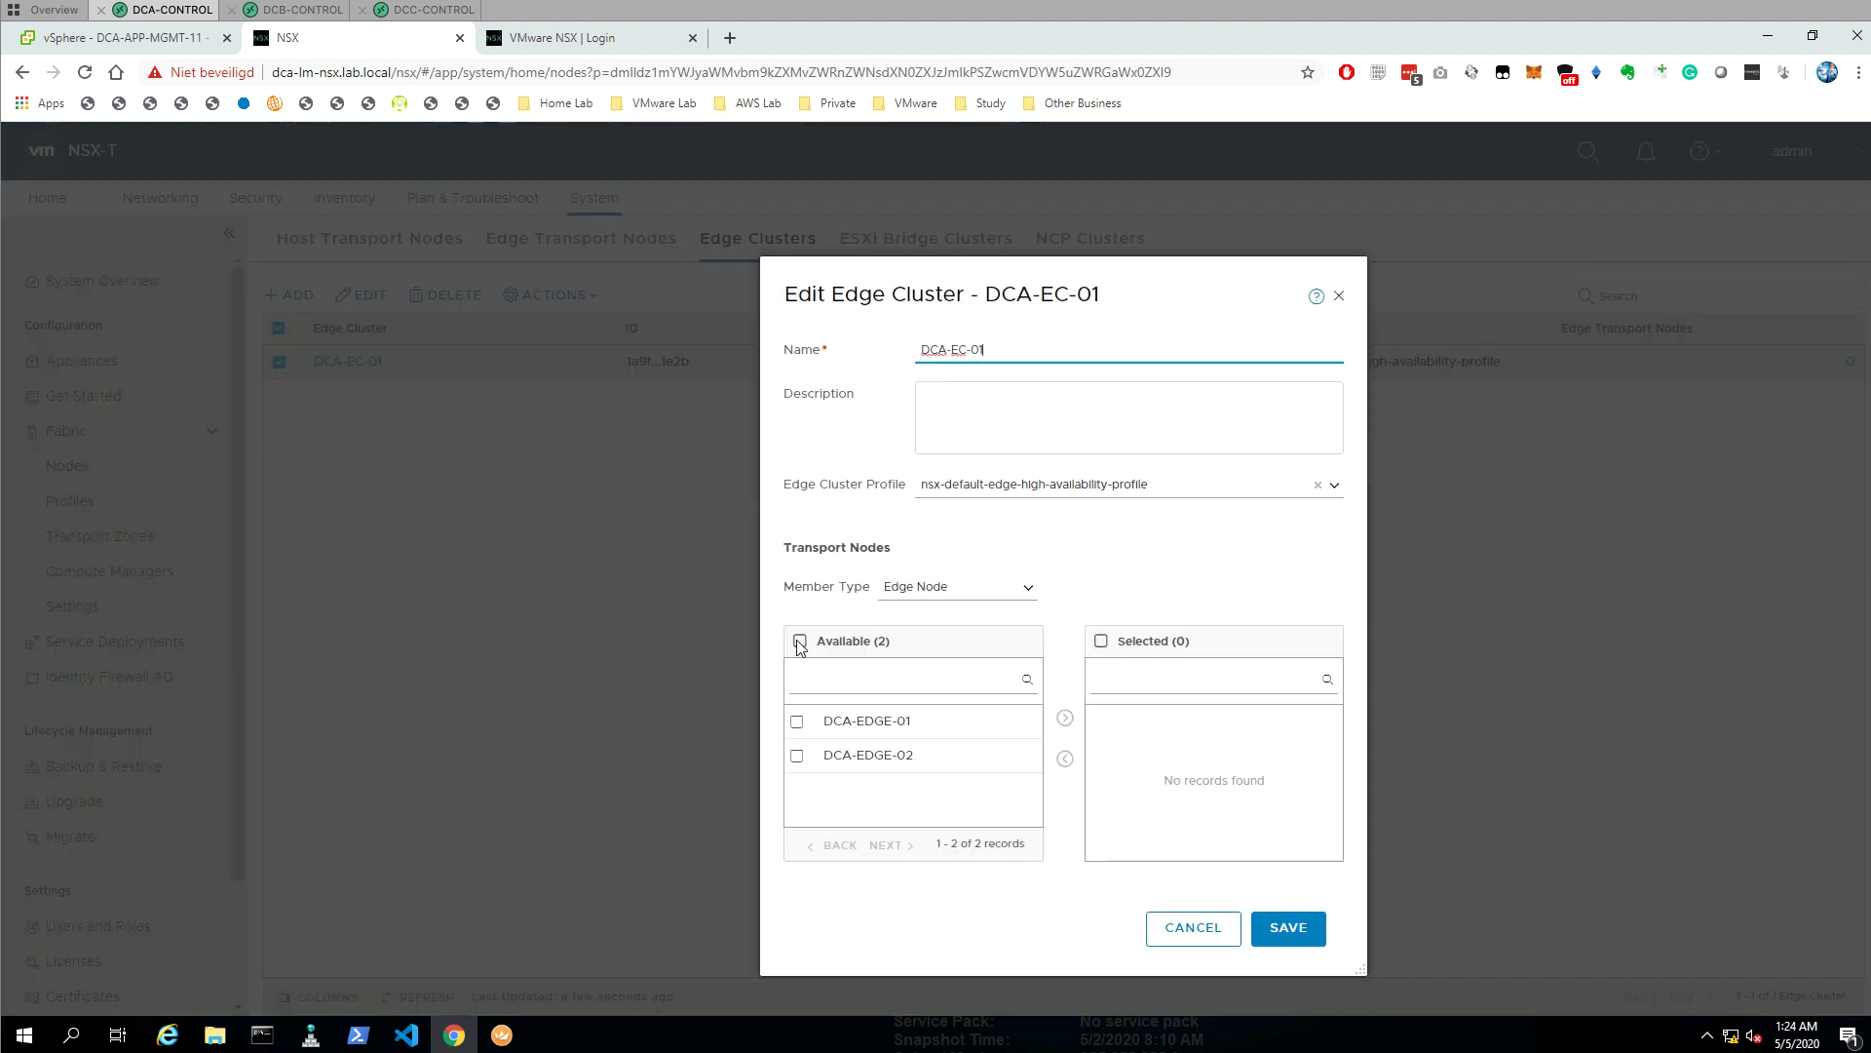
left_click(800, 641)
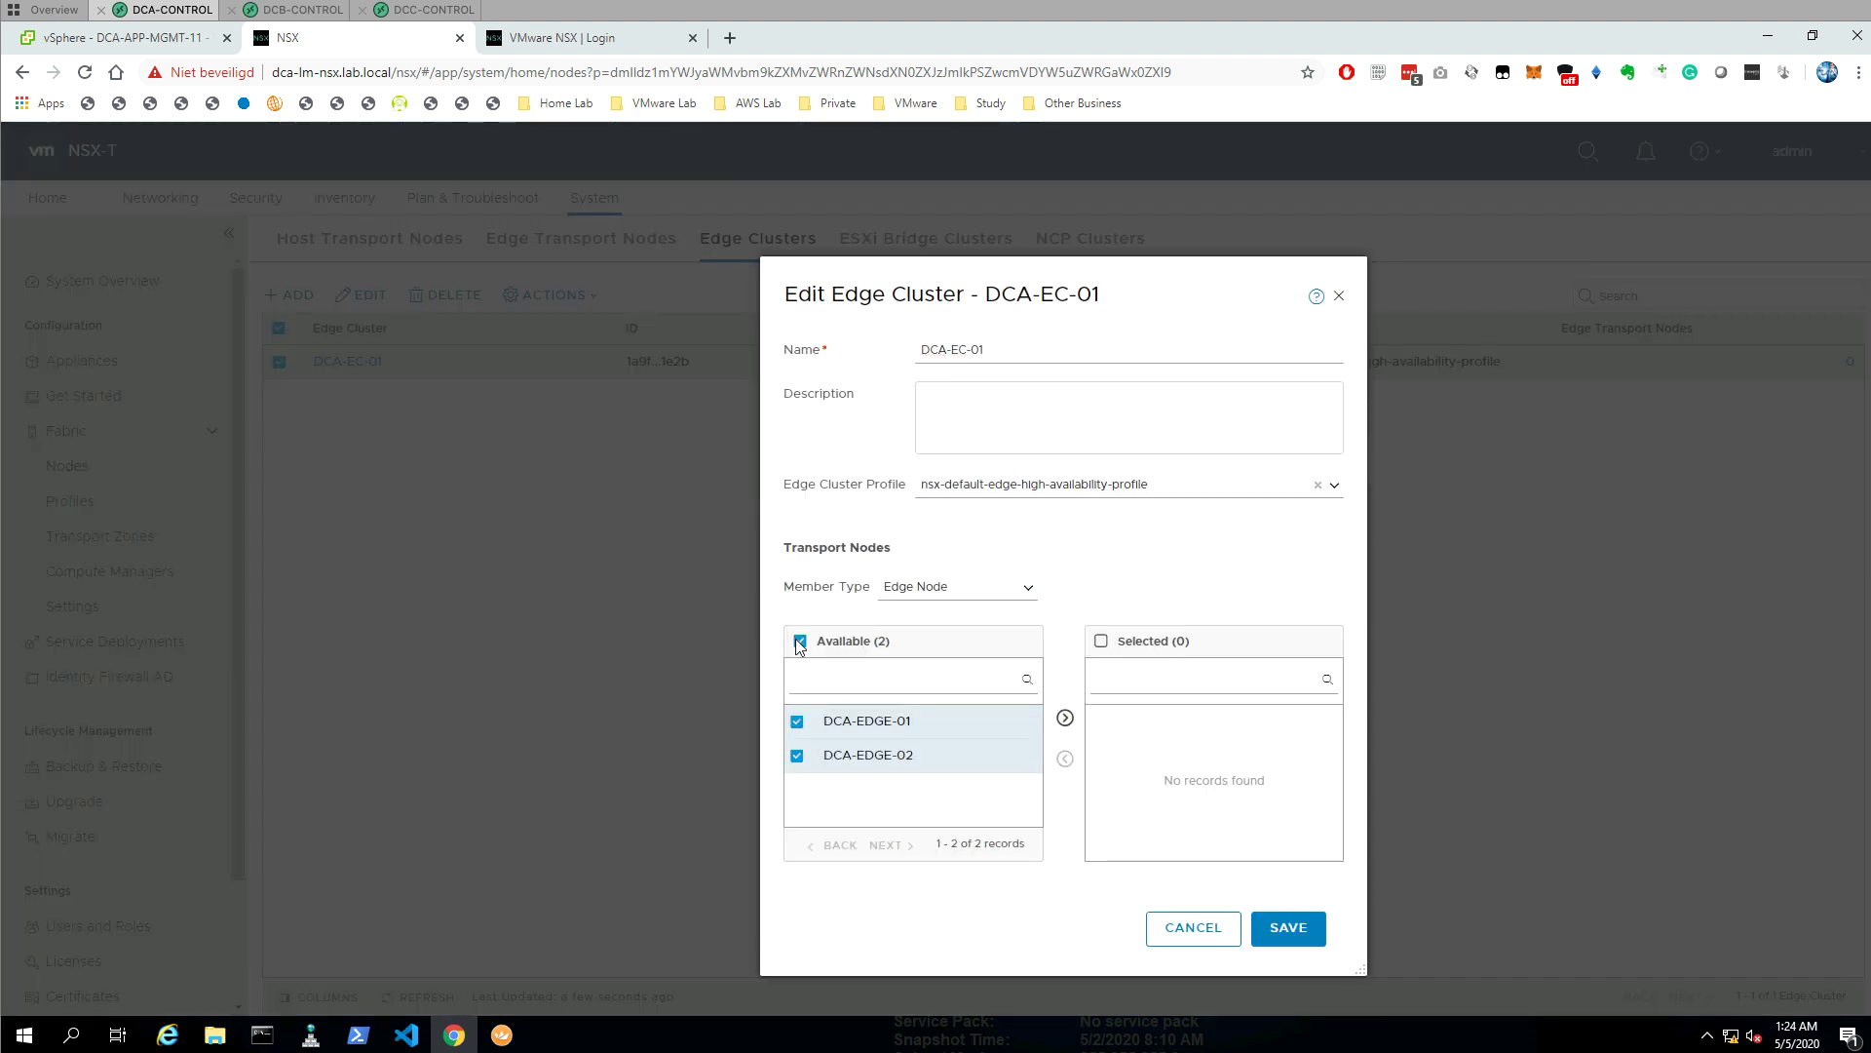
left_click(1064, 720)
left_click(1272, 928)
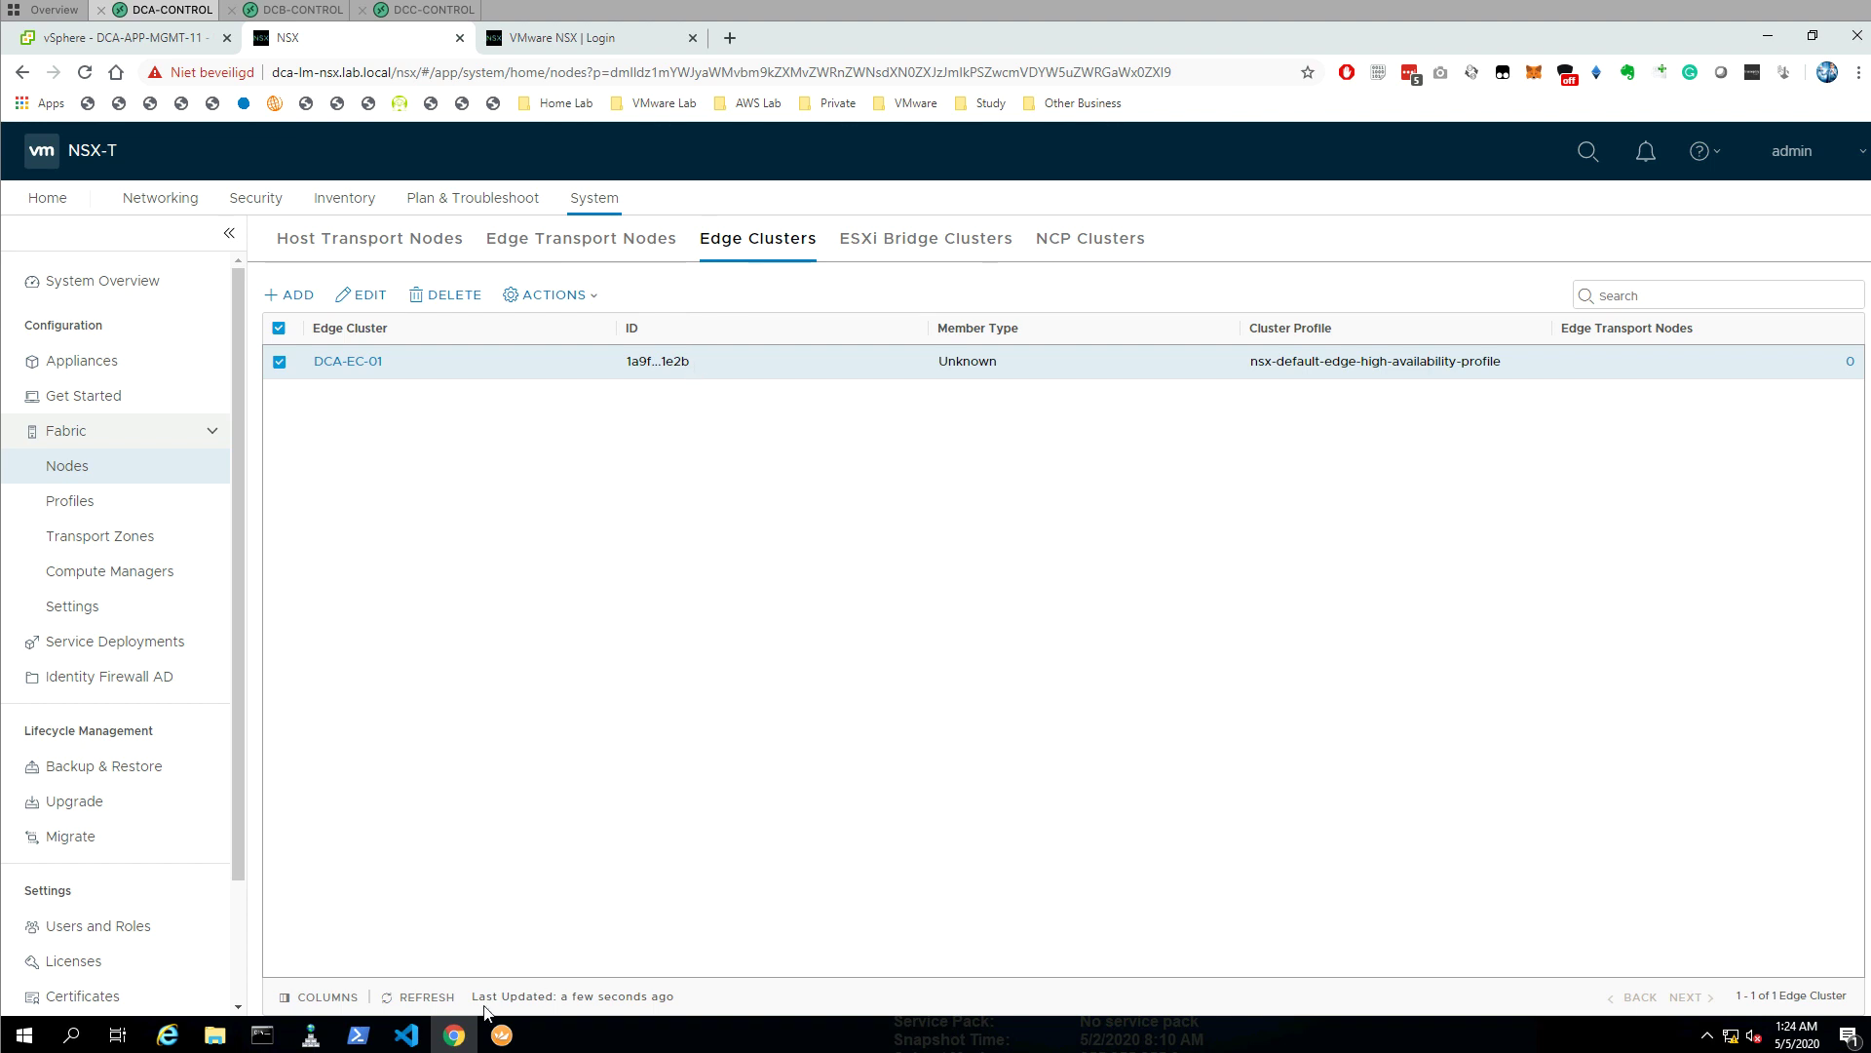
left_click(443, 1002)
left_click(617, 244)
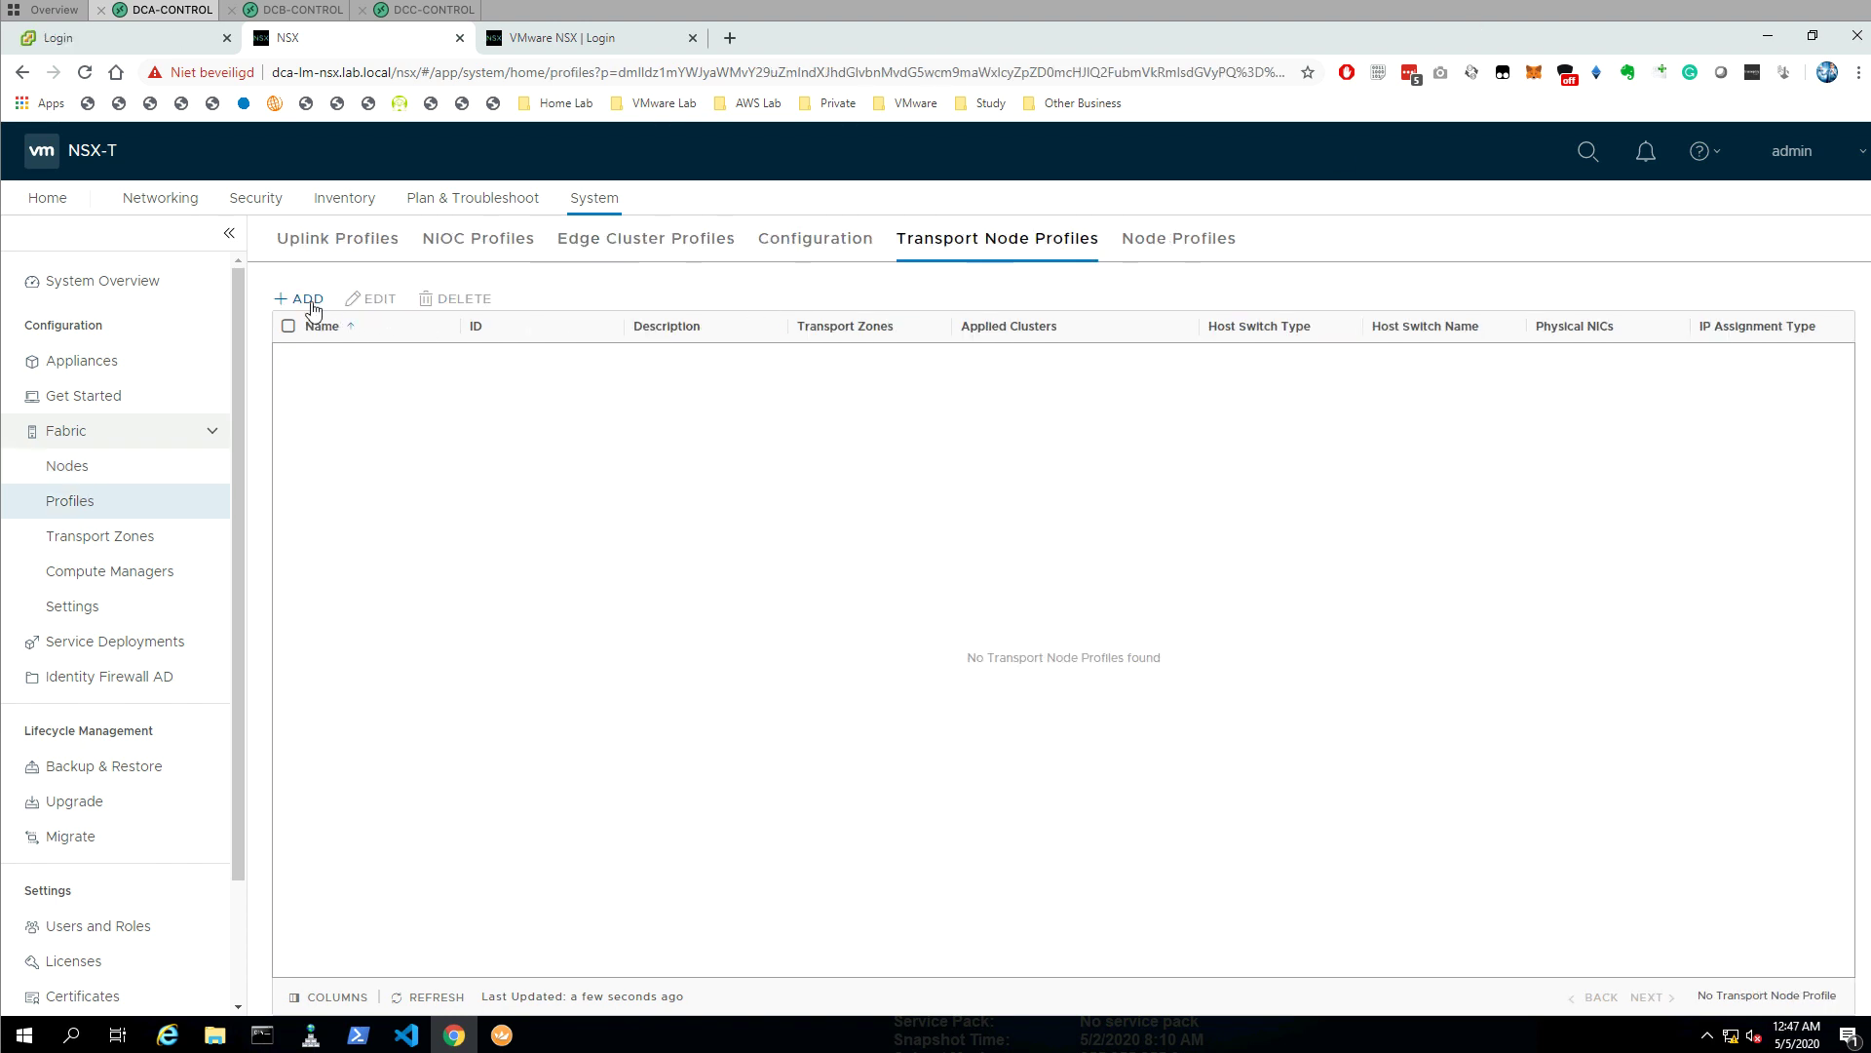
- Start a new transport node profile named TNP-COMPUTE with its node switch type set to VDS
left_click(308, 300)
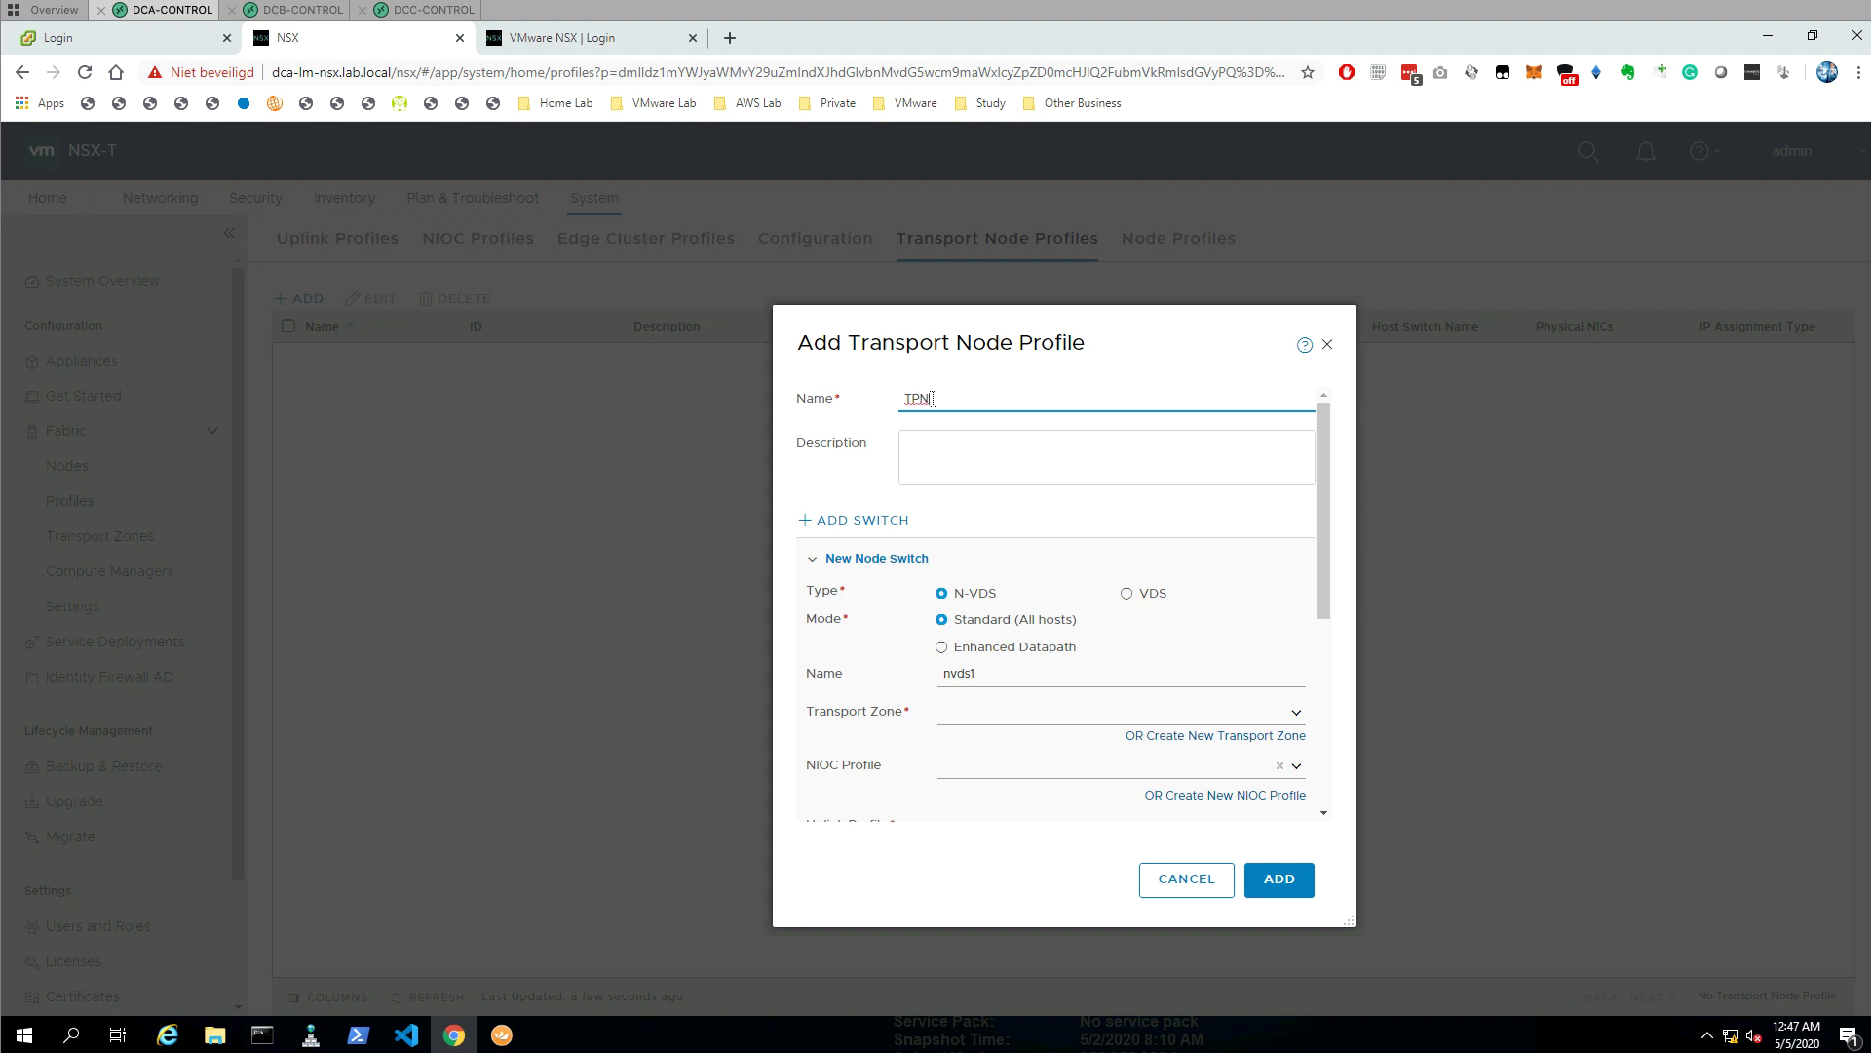
key("BackSpace")
key("BackSpace")
left_click(1128, 593)
- Choose the vCenter DCA-VCSA and its switch DCA-VDS-TRUNK for the TNP-COMPUTE node switch
left_click(1107, 677)
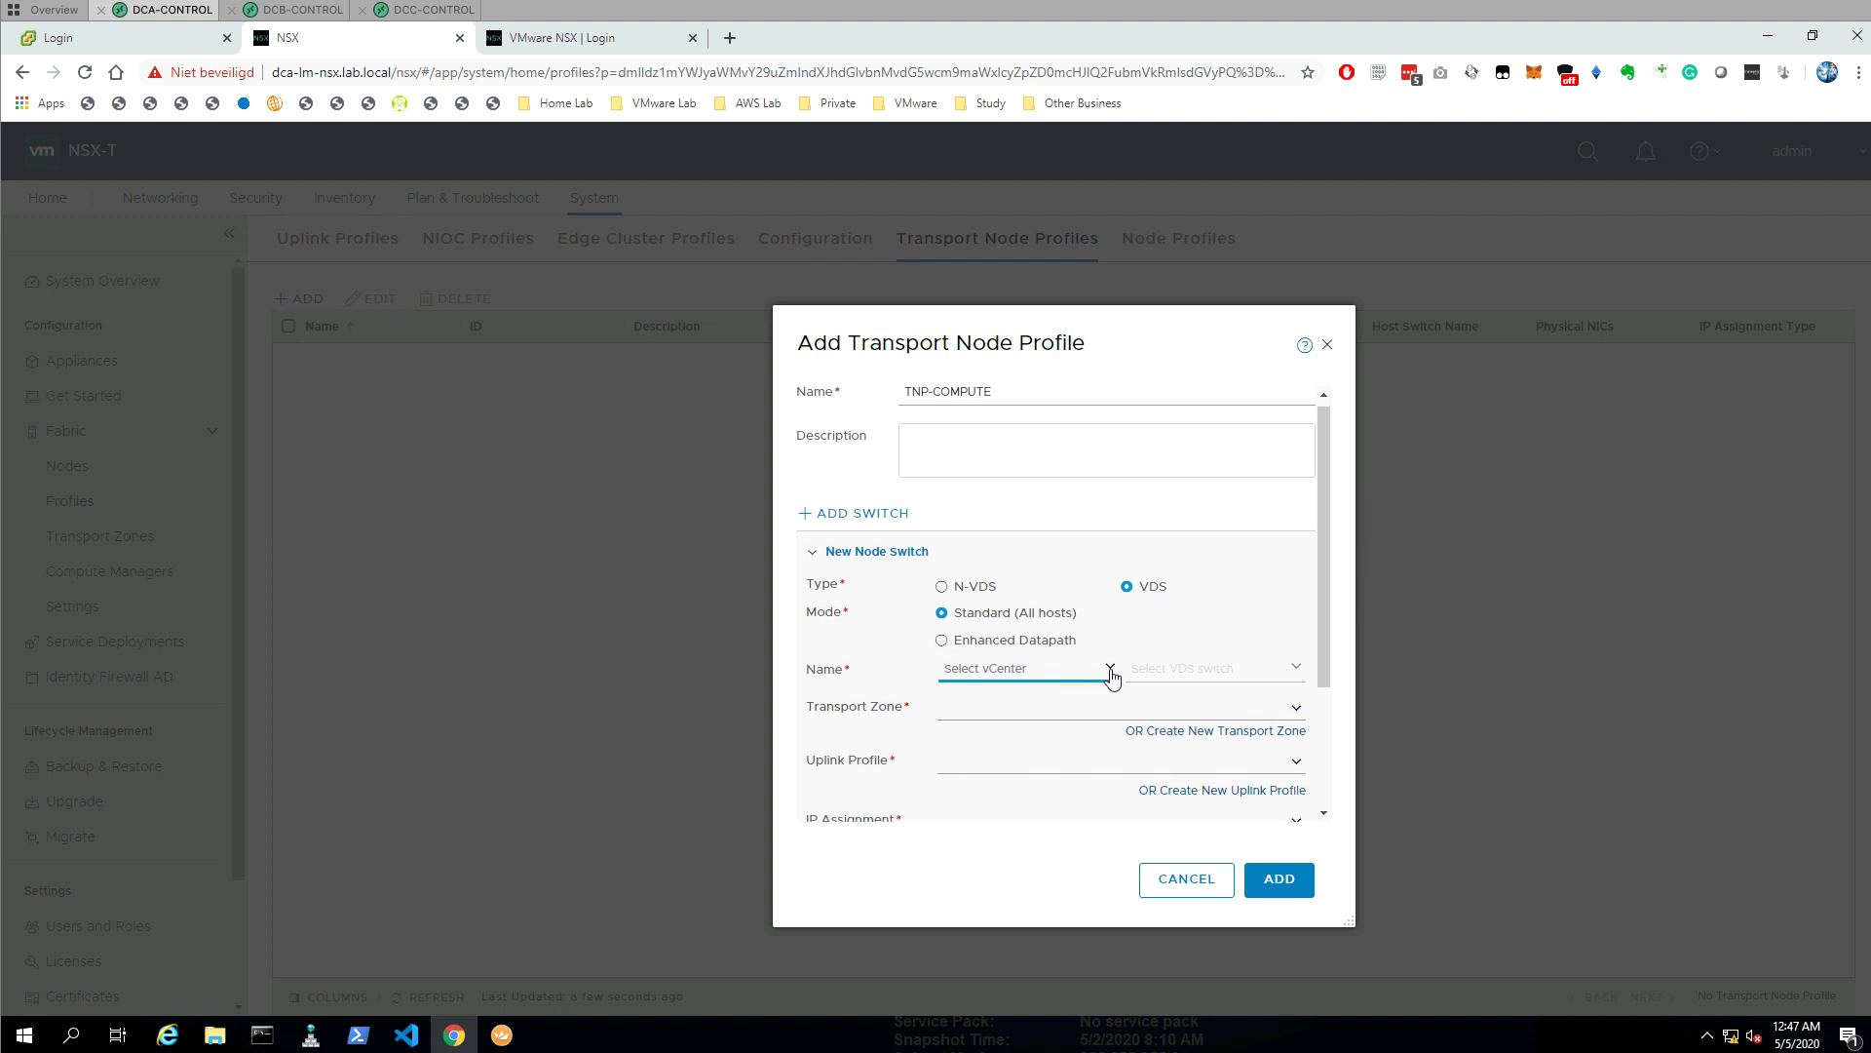
left_click(1019, 669)
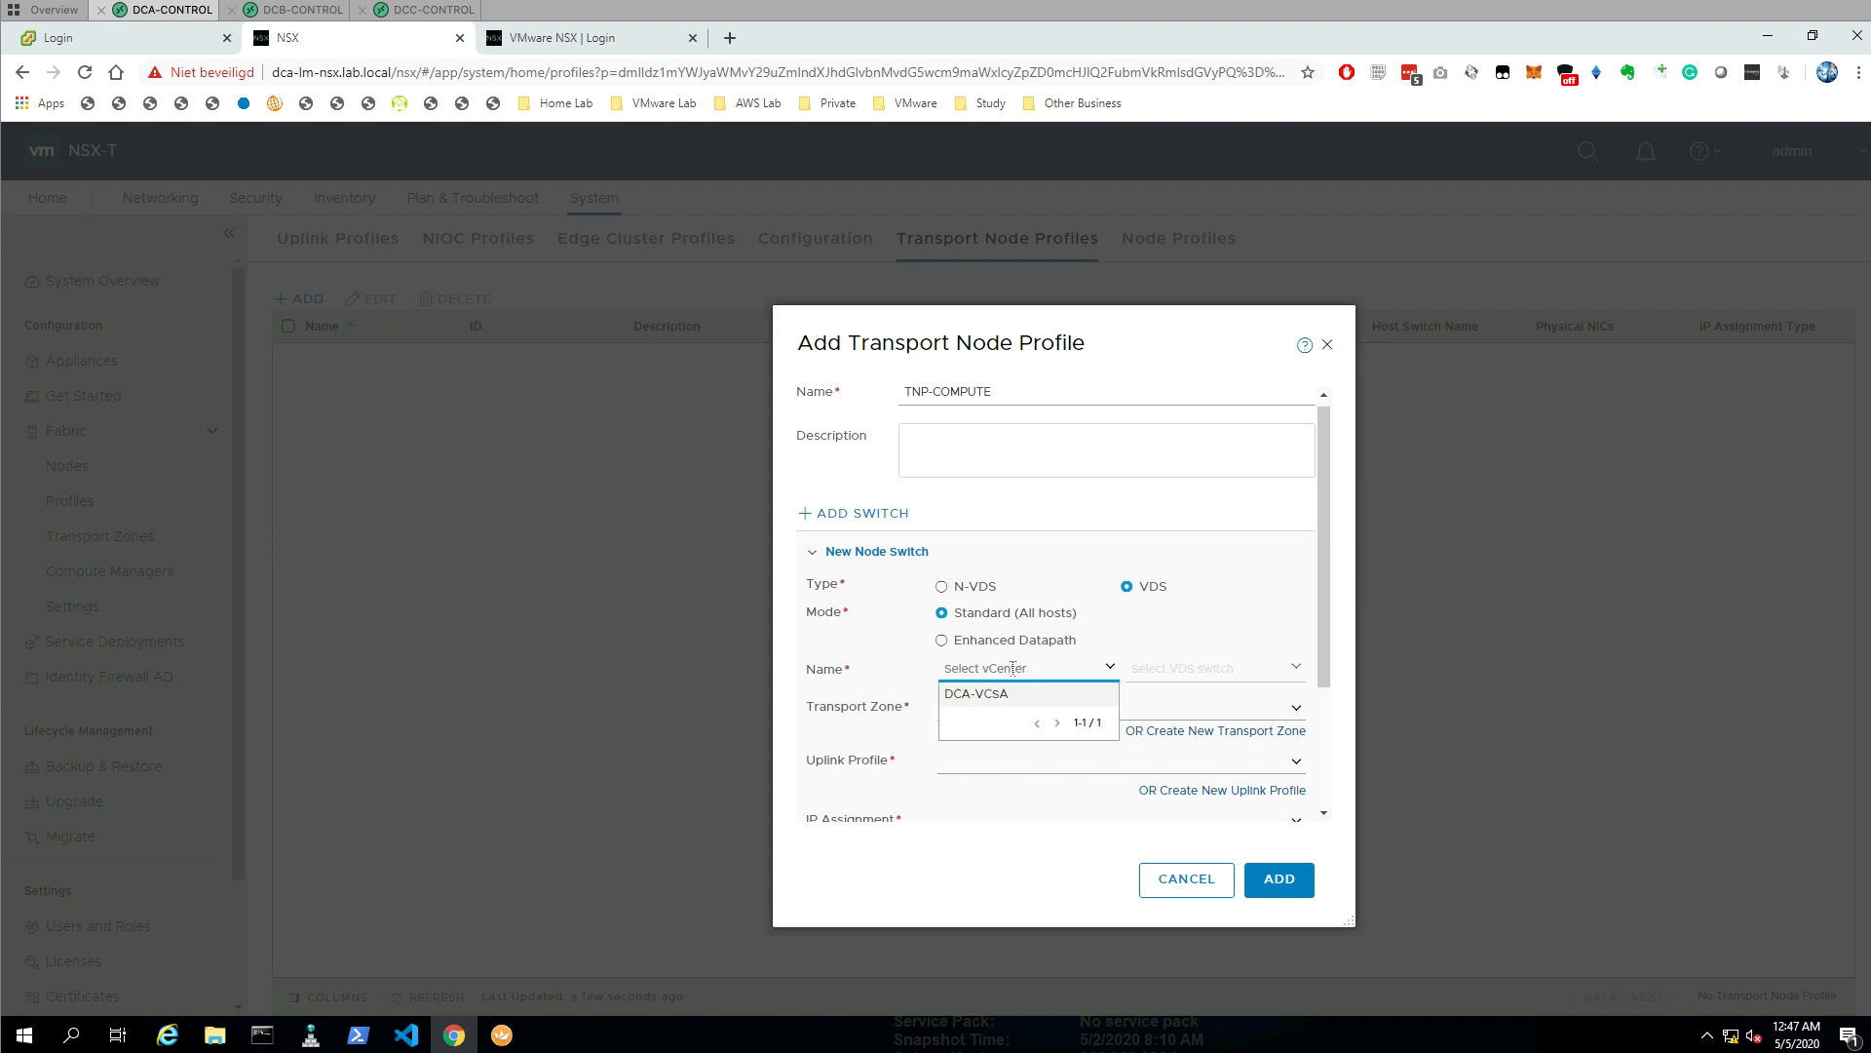
left_click(1014, 695)
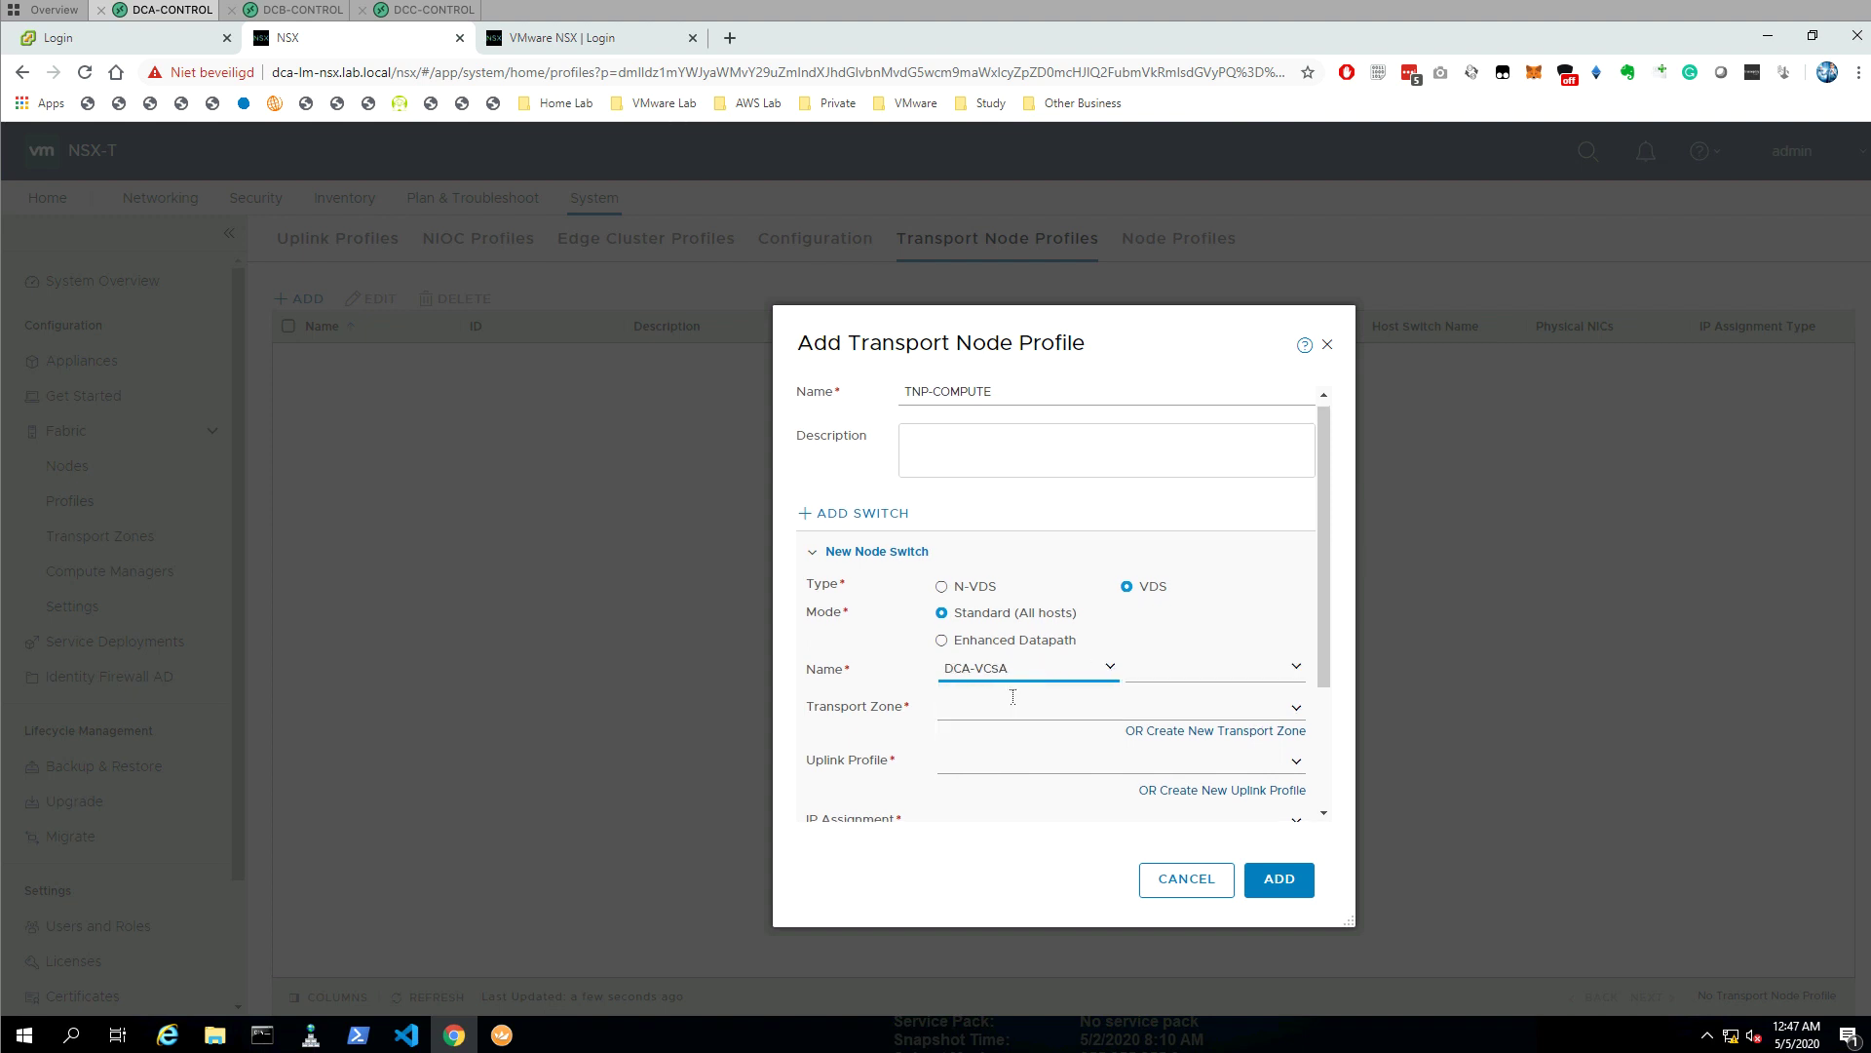
left_click(1296, 666)
left_click(1227, 698)
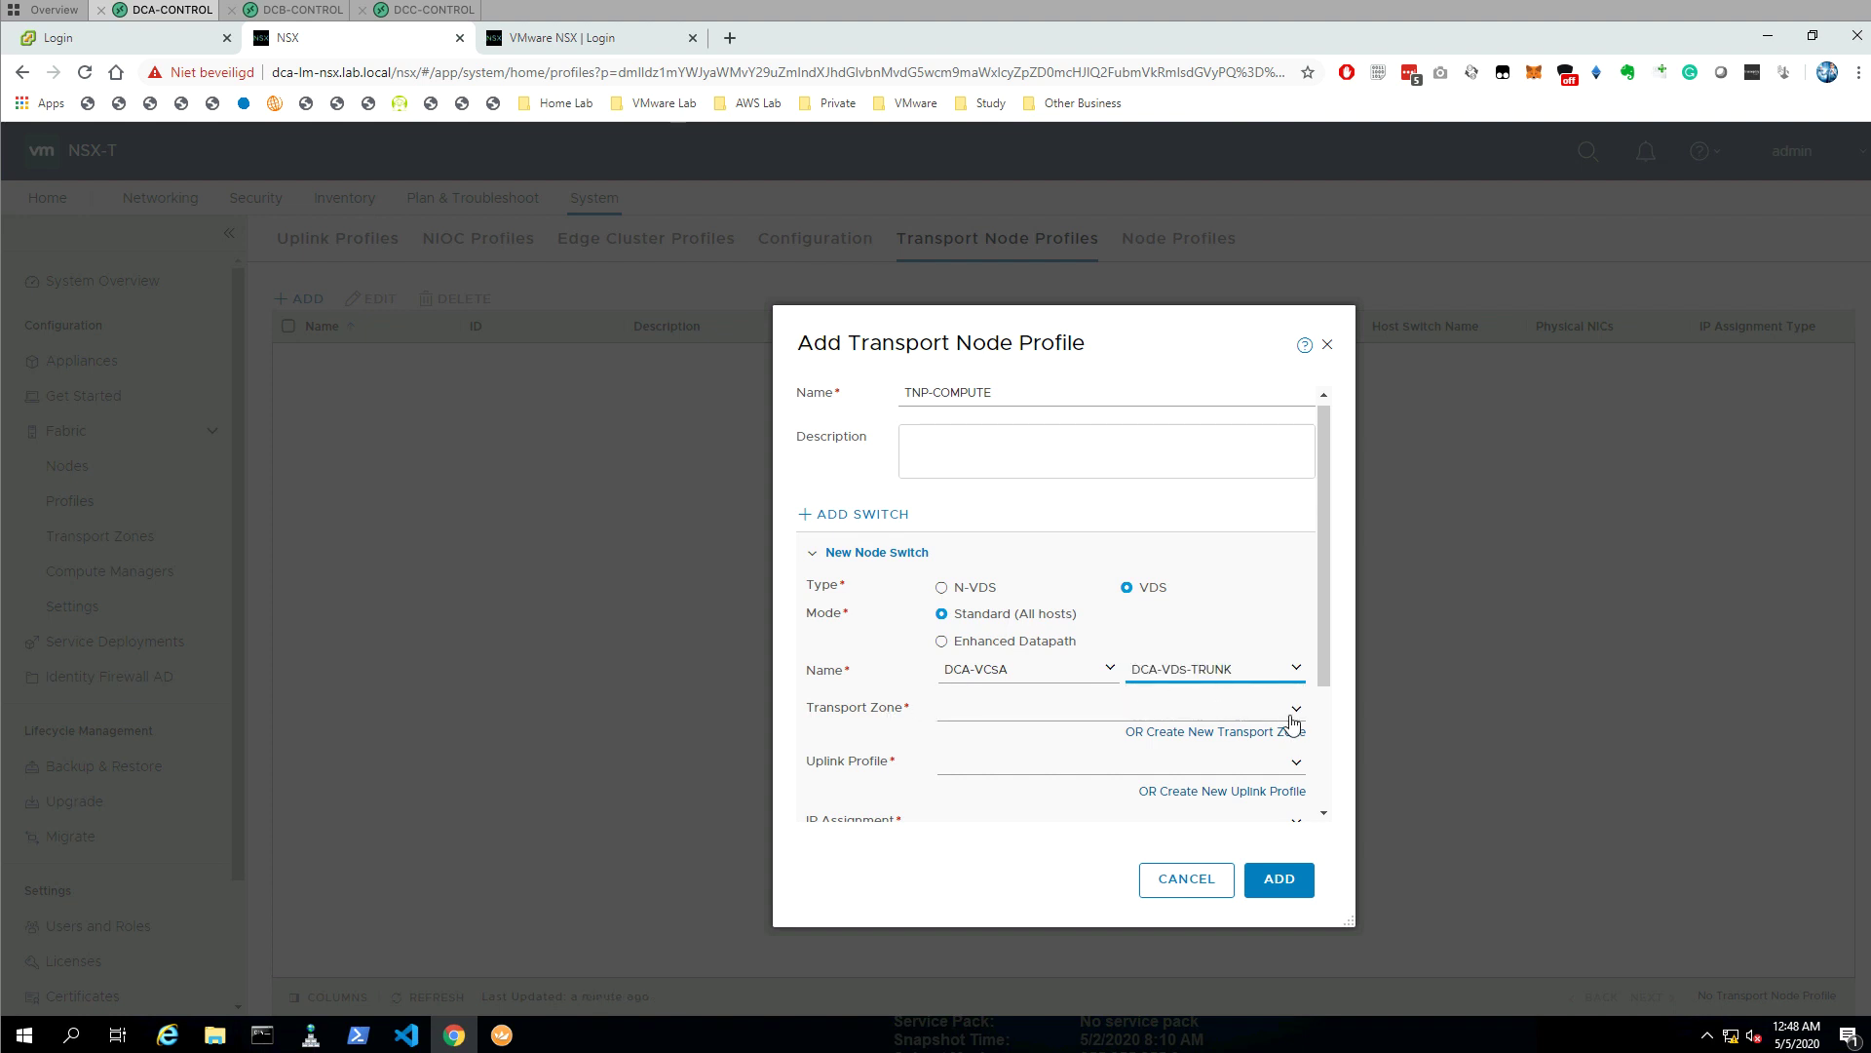
- Assign nsx-vlan-transportzone and nsx-overlay-transportzone to the TNP-COMPUTE node switch
left_click_drag(1325, 674, 1326, 748)
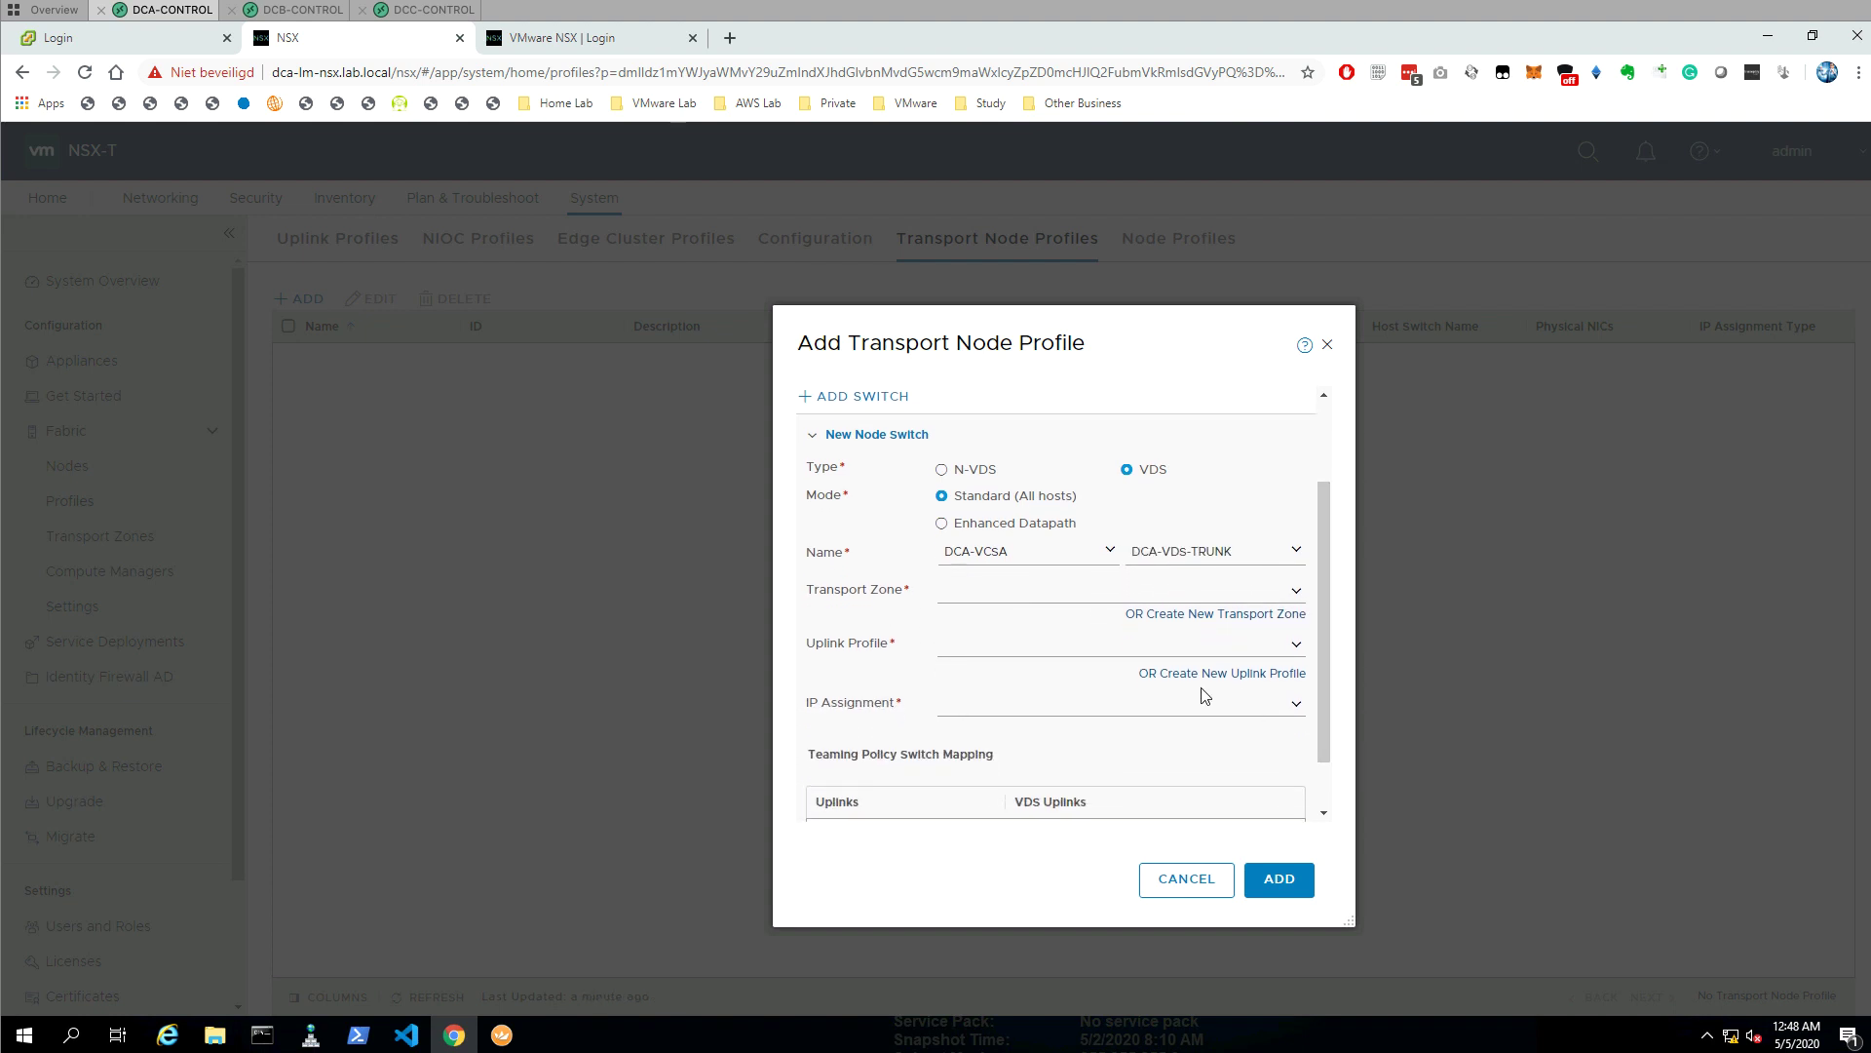
left_click(1296, 596)
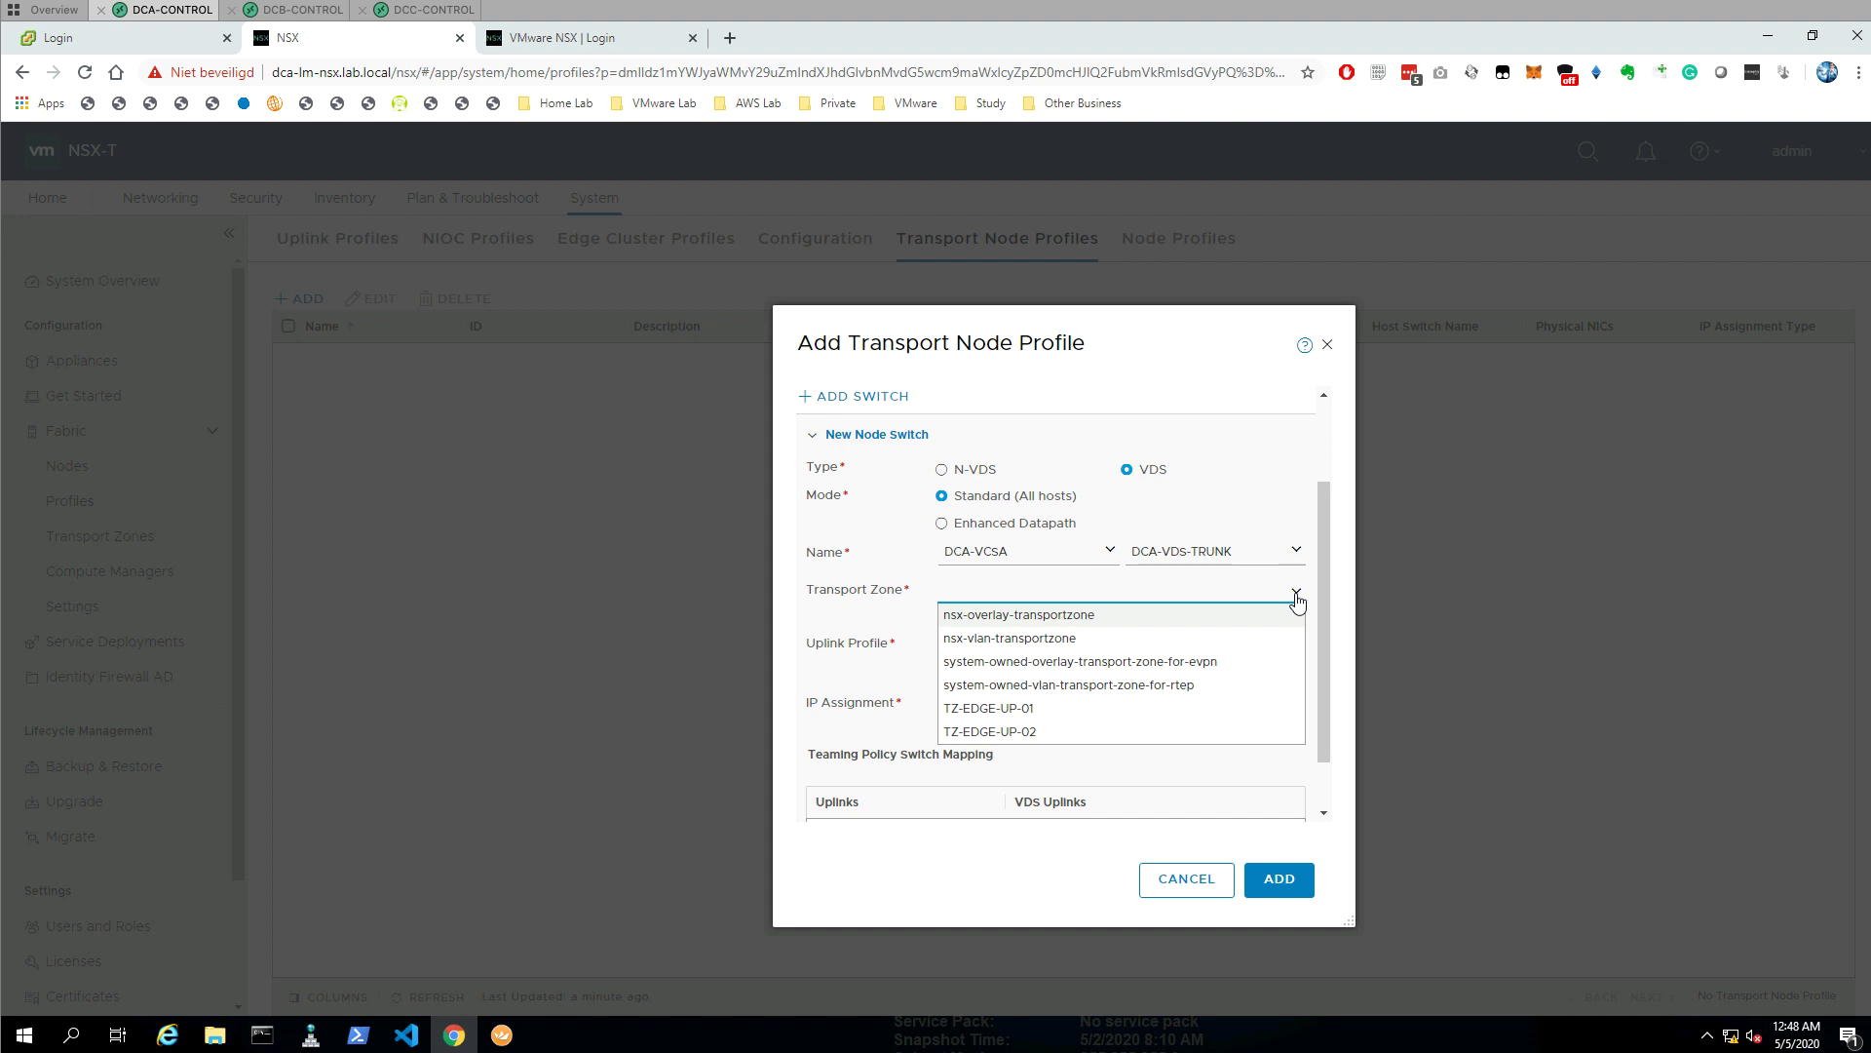
left_click(992, 647)
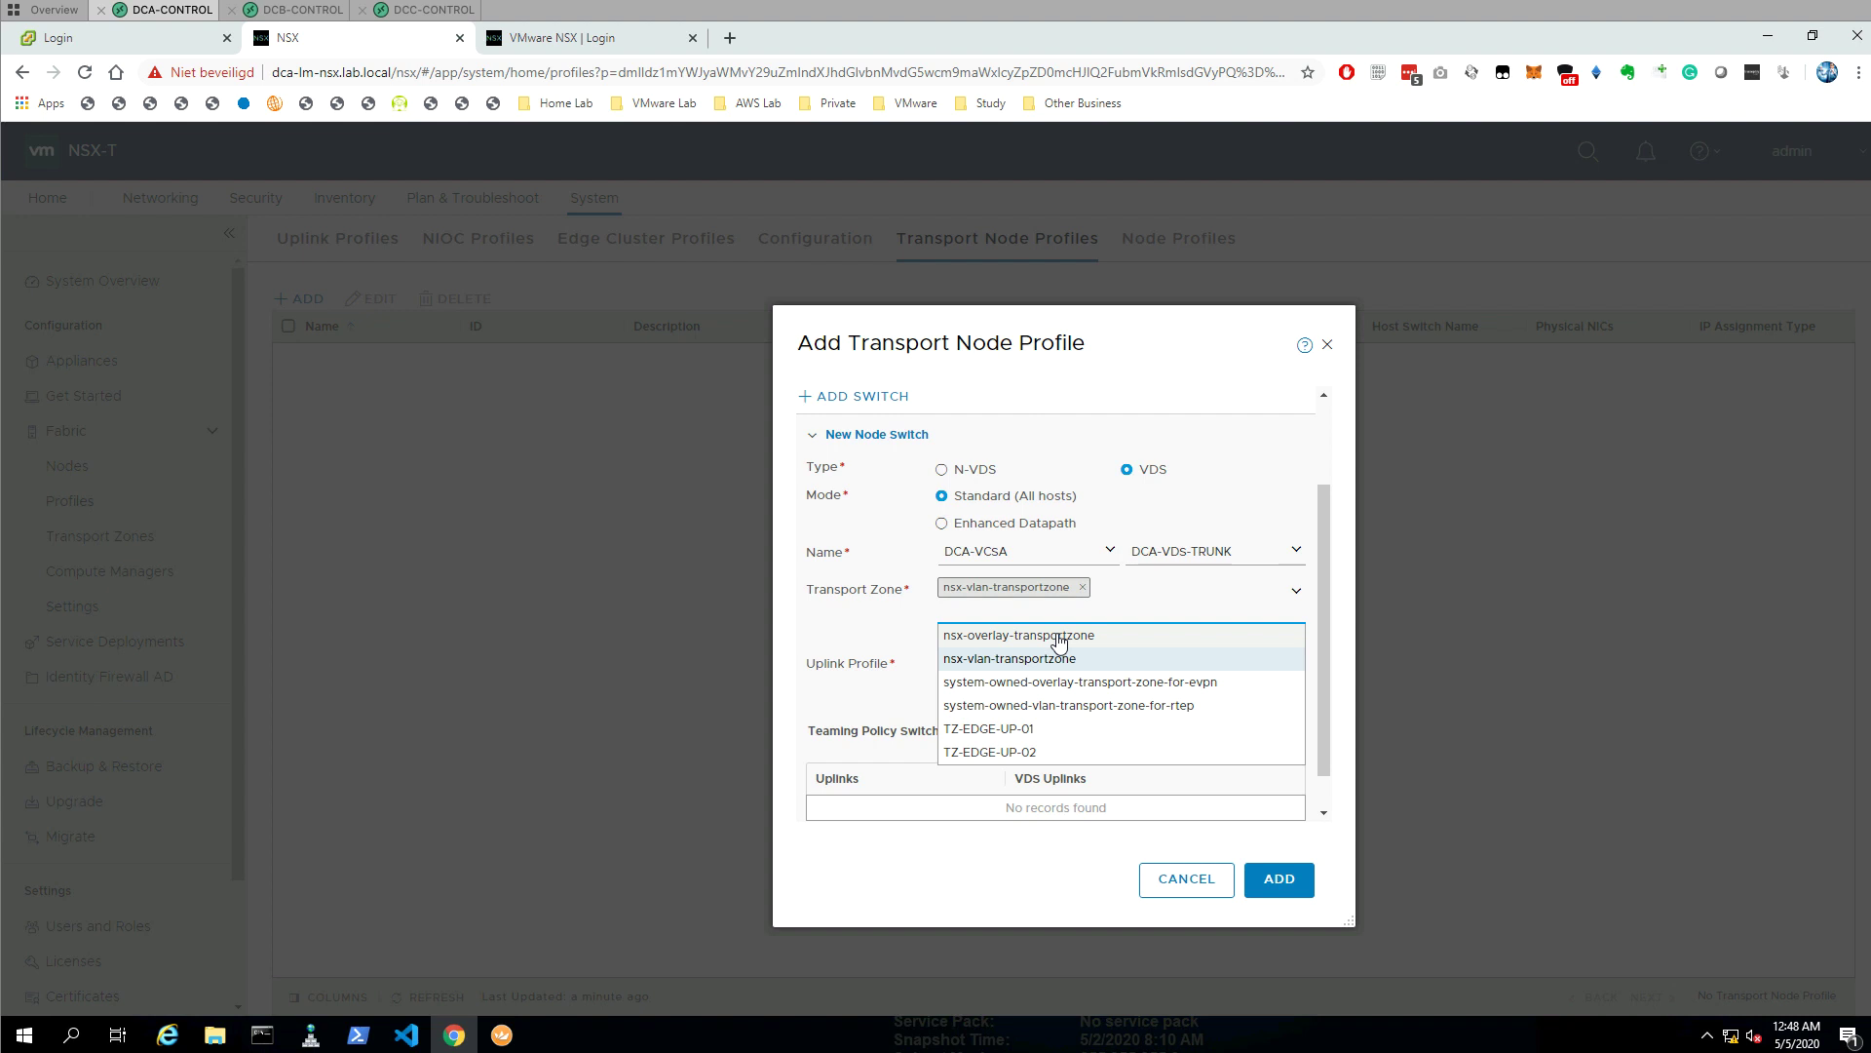
left_click(1060, 642)
left_click(1324, 596)
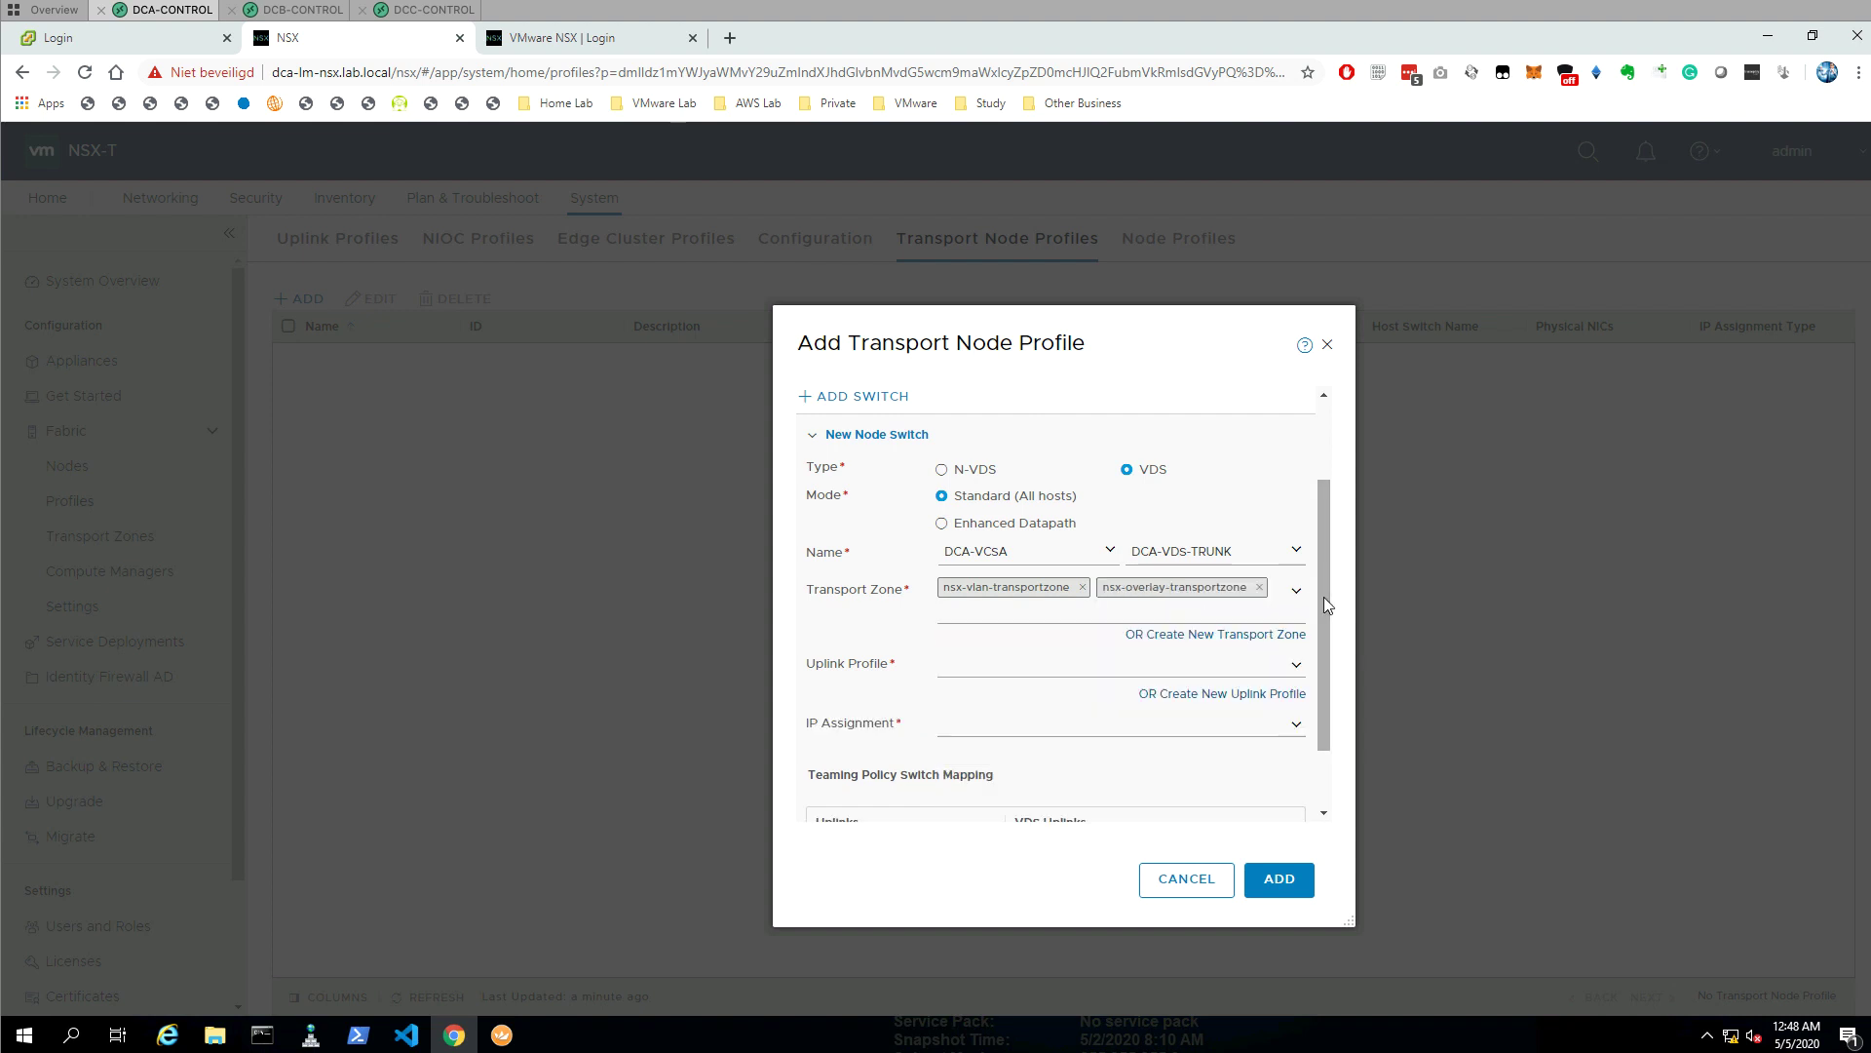
- Assign the UP-HOST uplink profile to the TNP-COMPUTE node switch and use the IP pool DCA-IP-HOST for IP assignment
left_click(1295, 664)
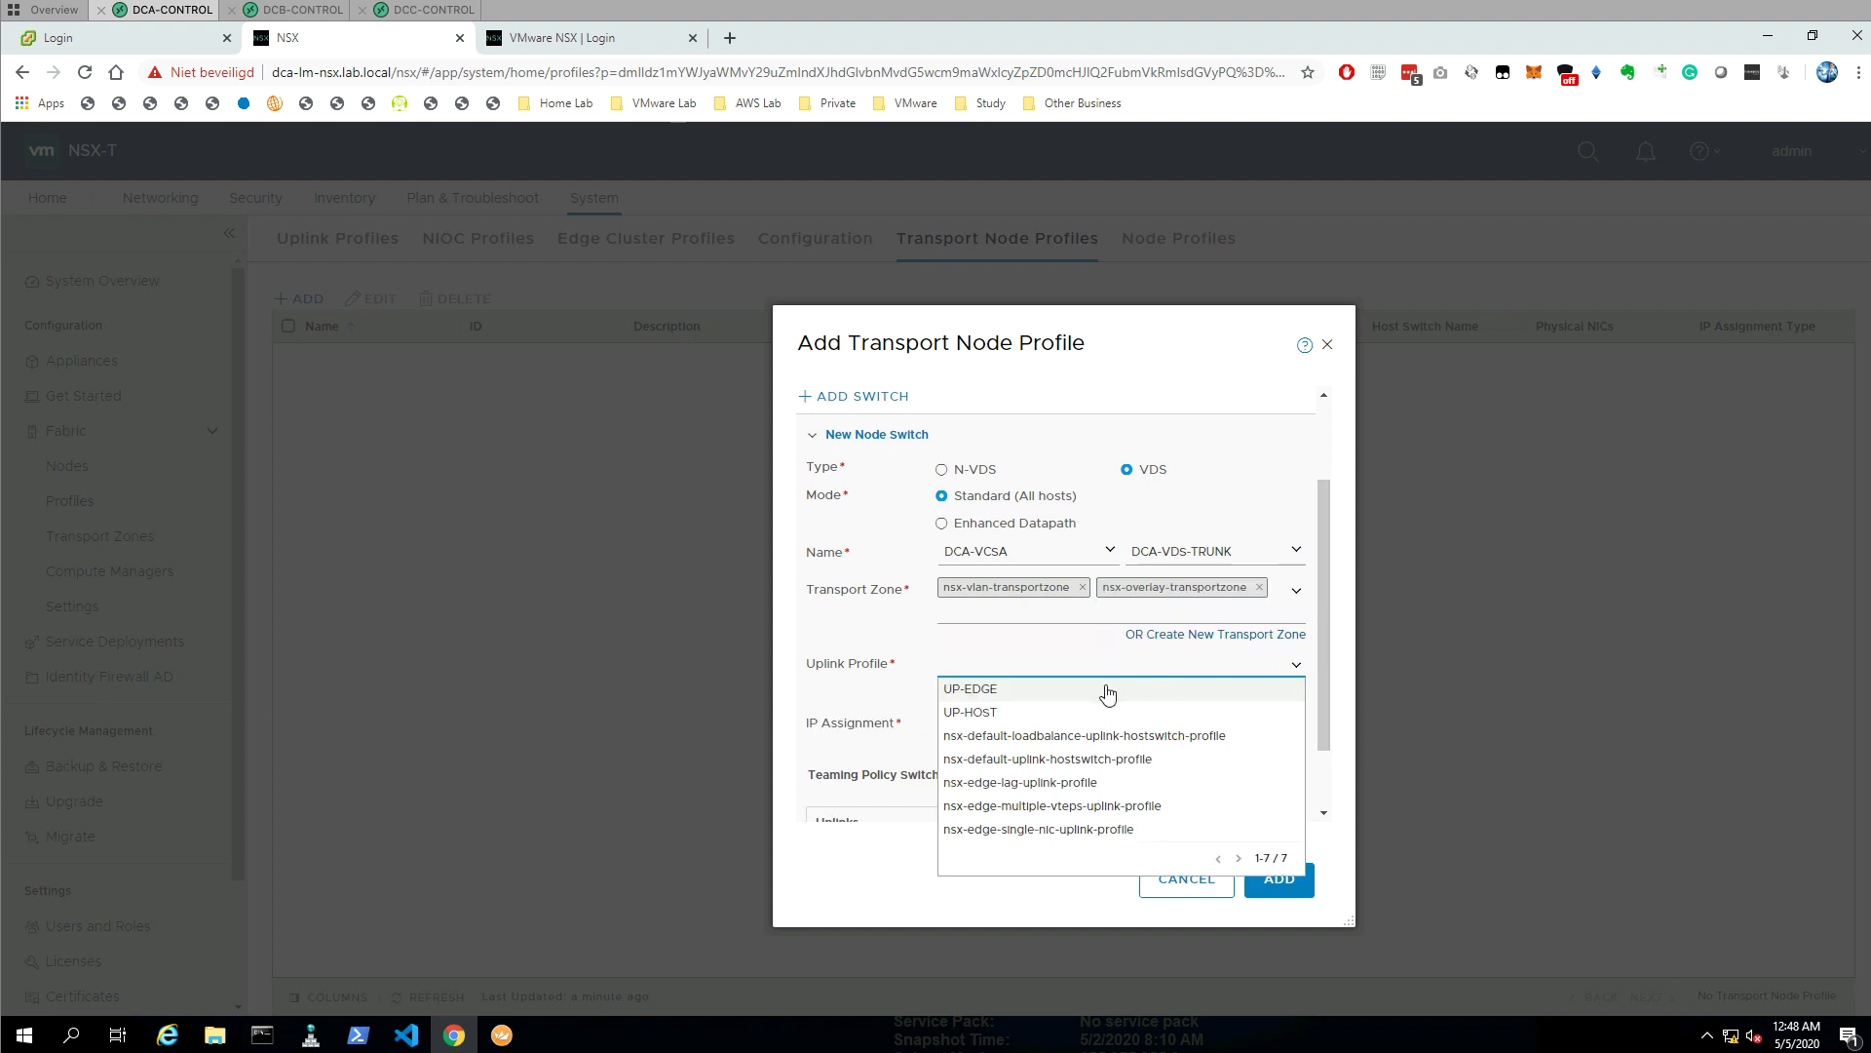
left_click(1004, 721)
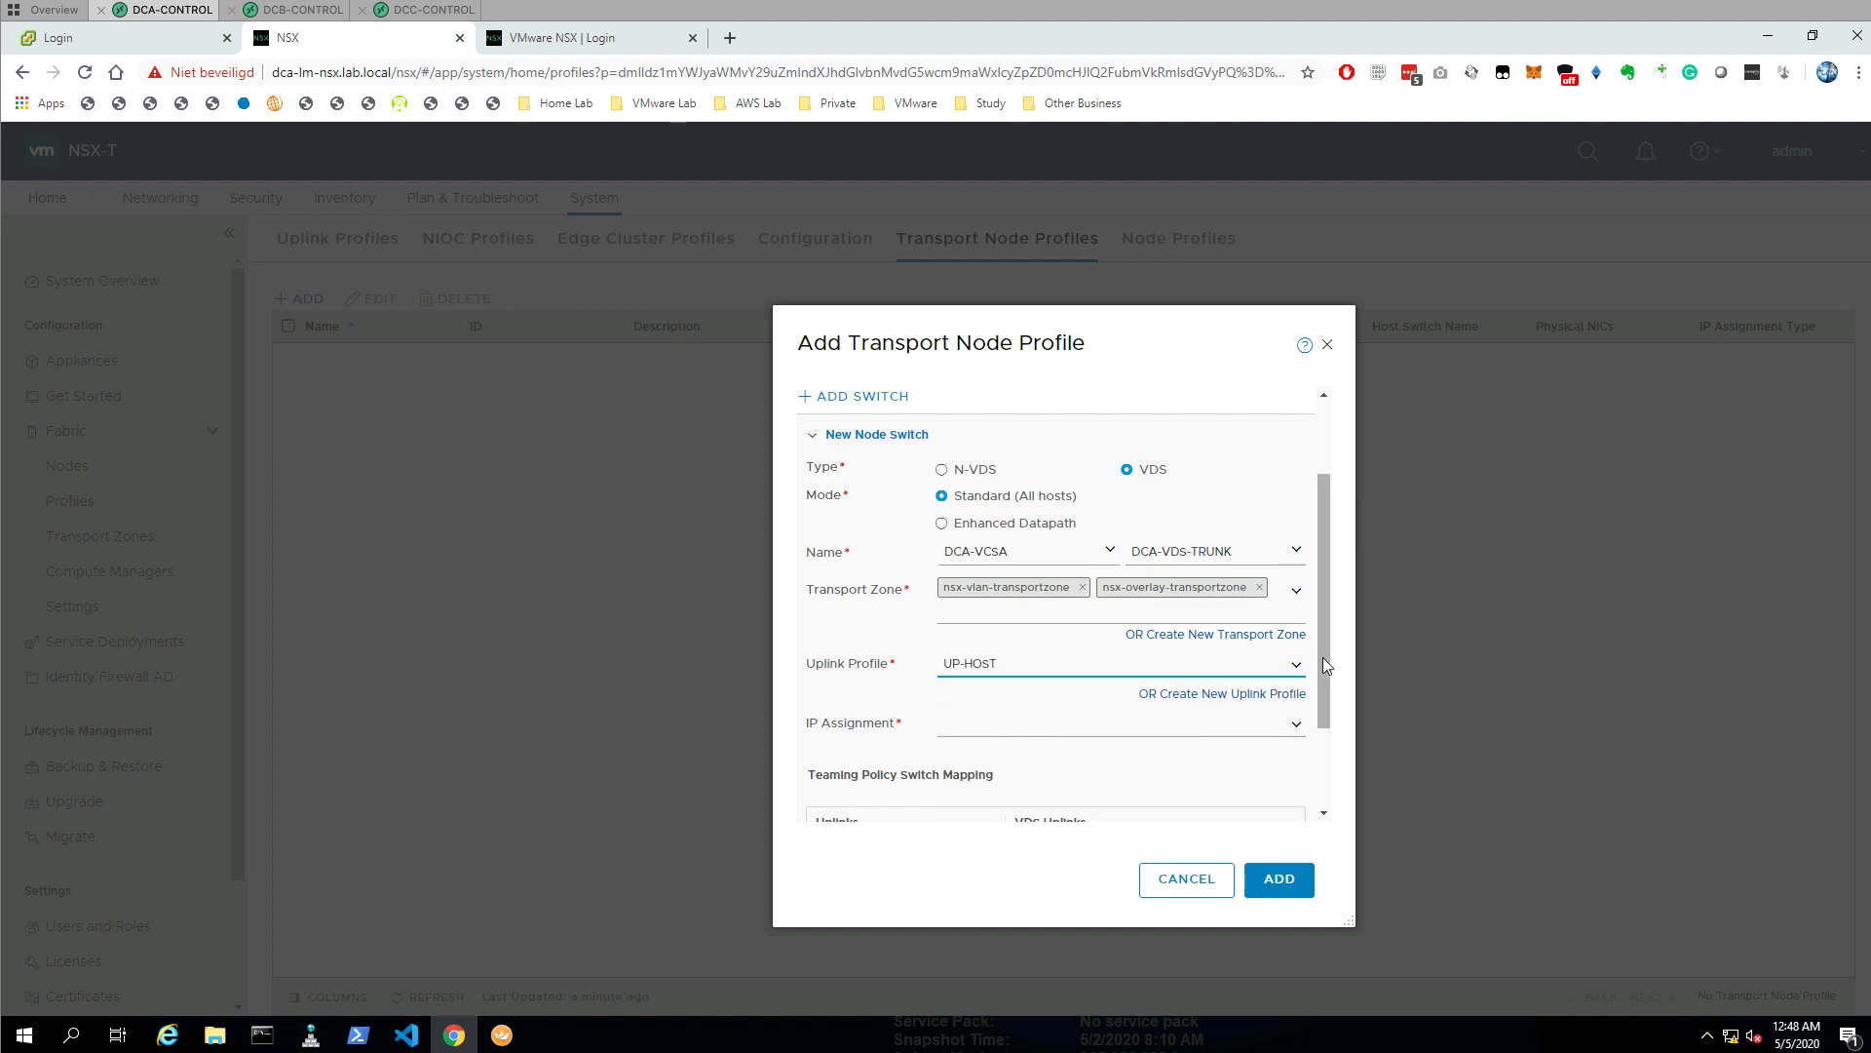
scroll(1322, 739, "down", 2)
scroll(1320, 729, "down", 1)
left_click(1295, 592)
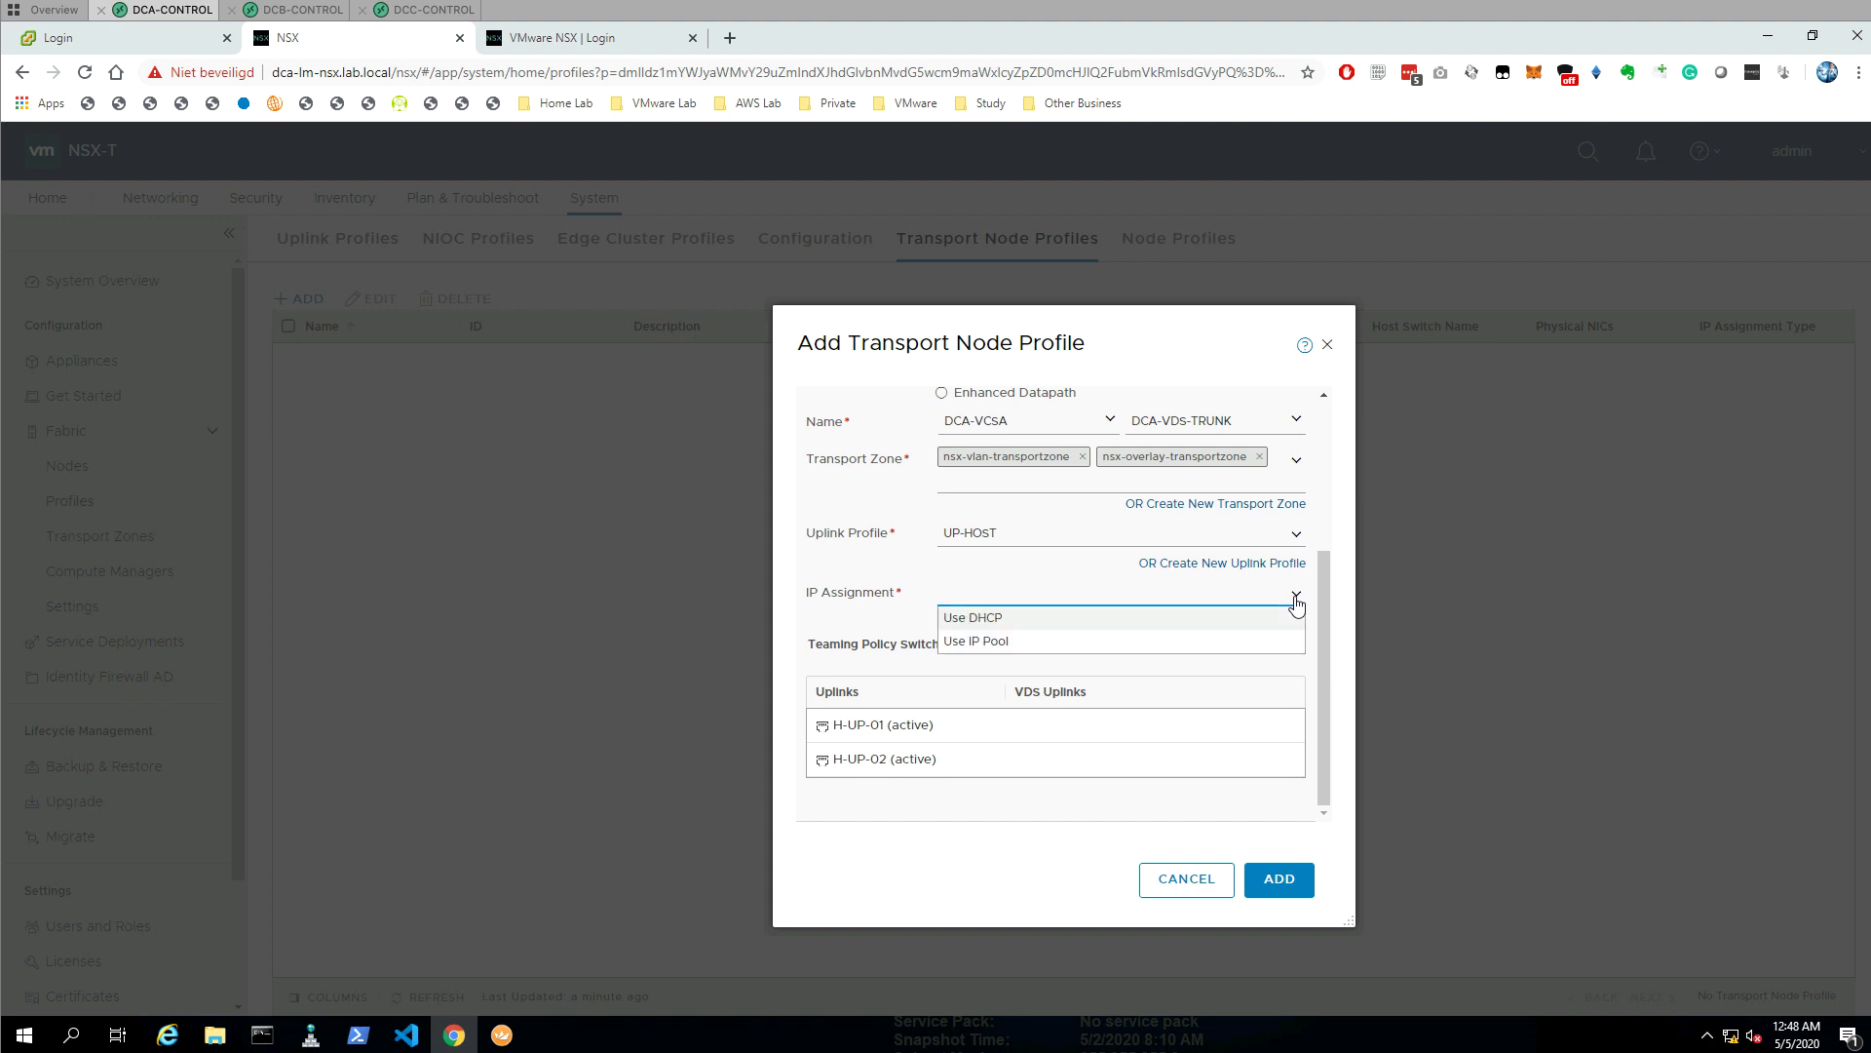
left_click(1009, 640)
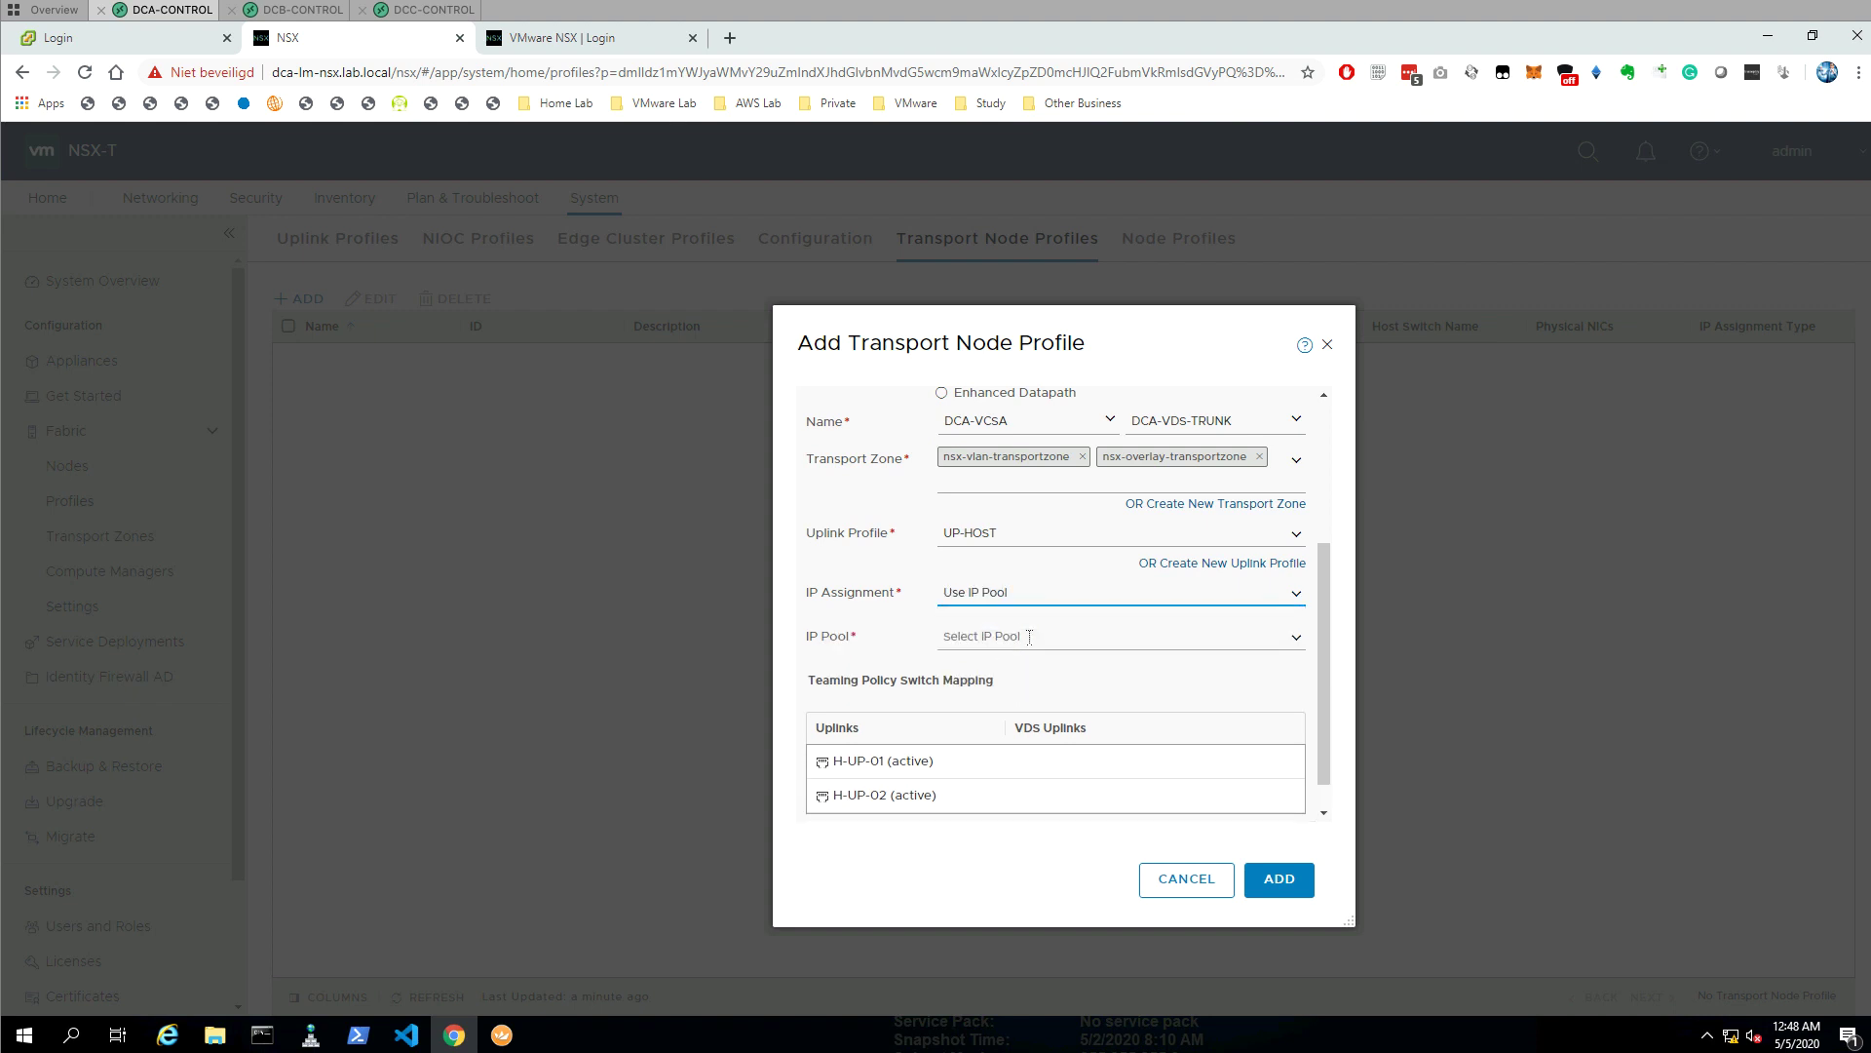
left_click(1295, 637)
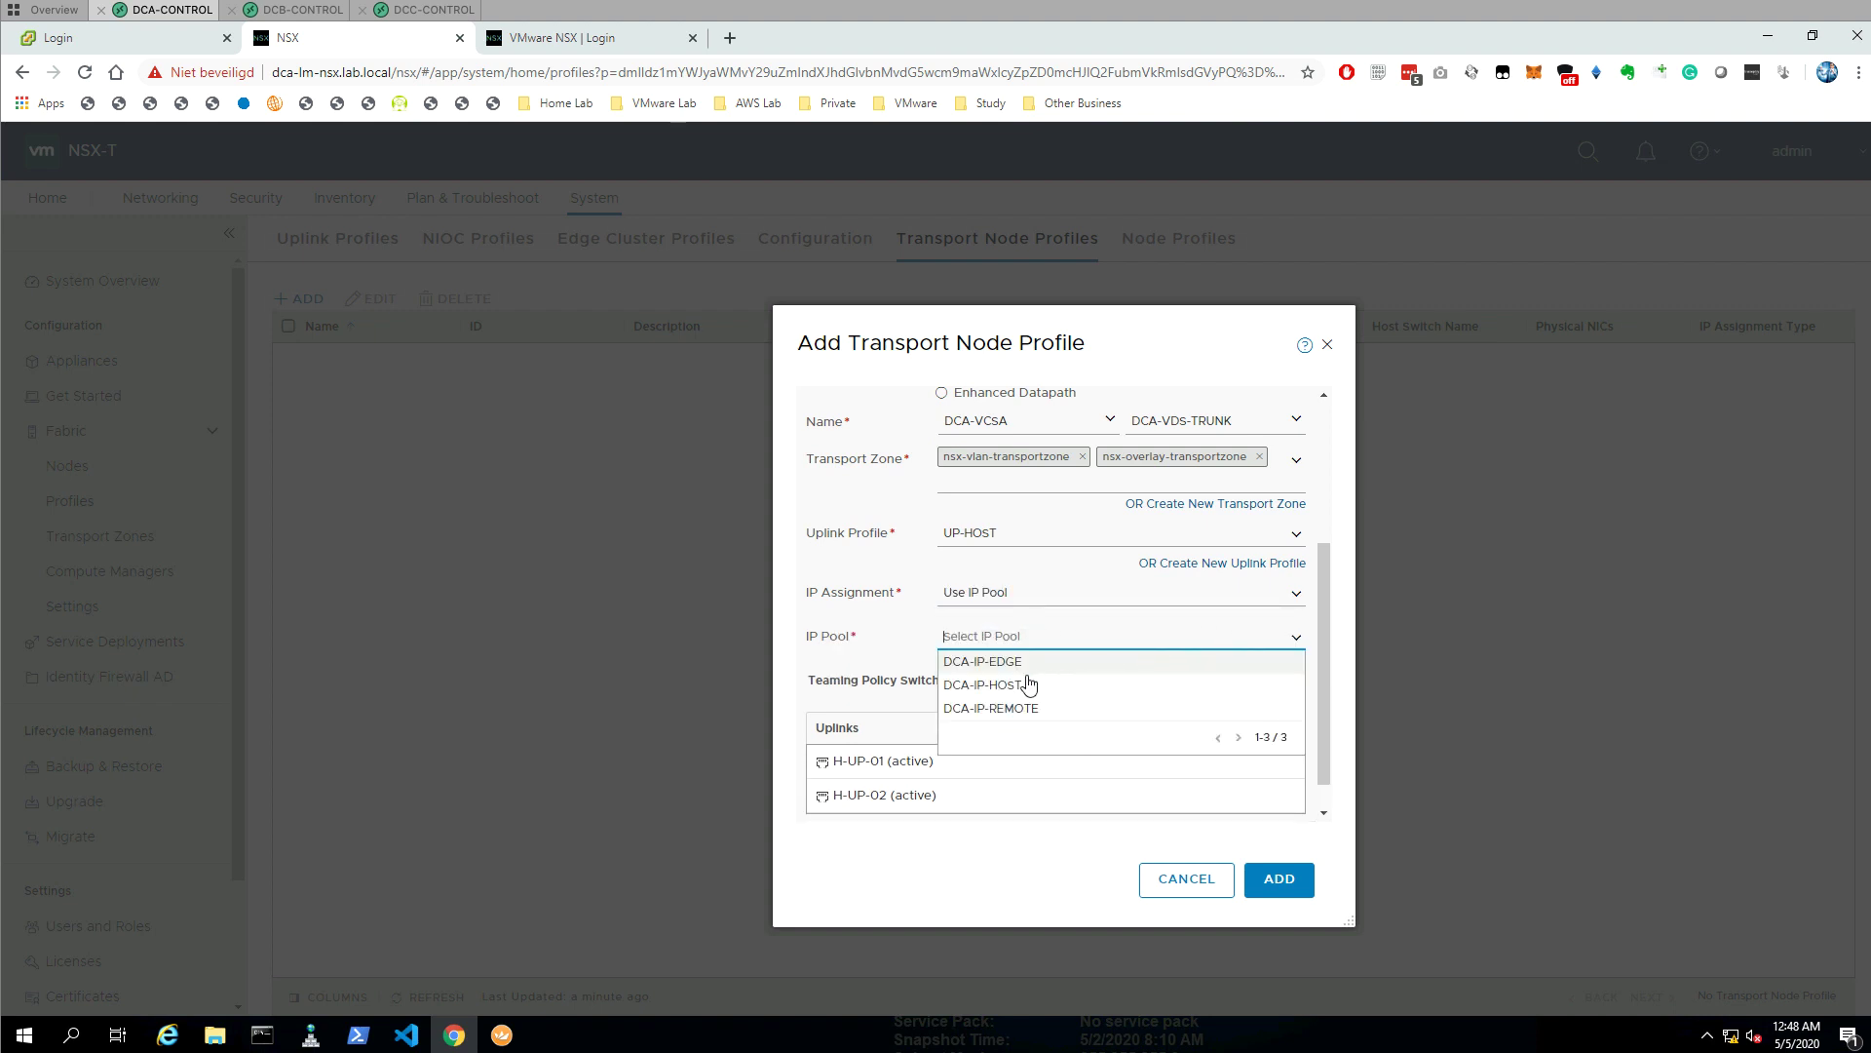
left_click(1027, 684)
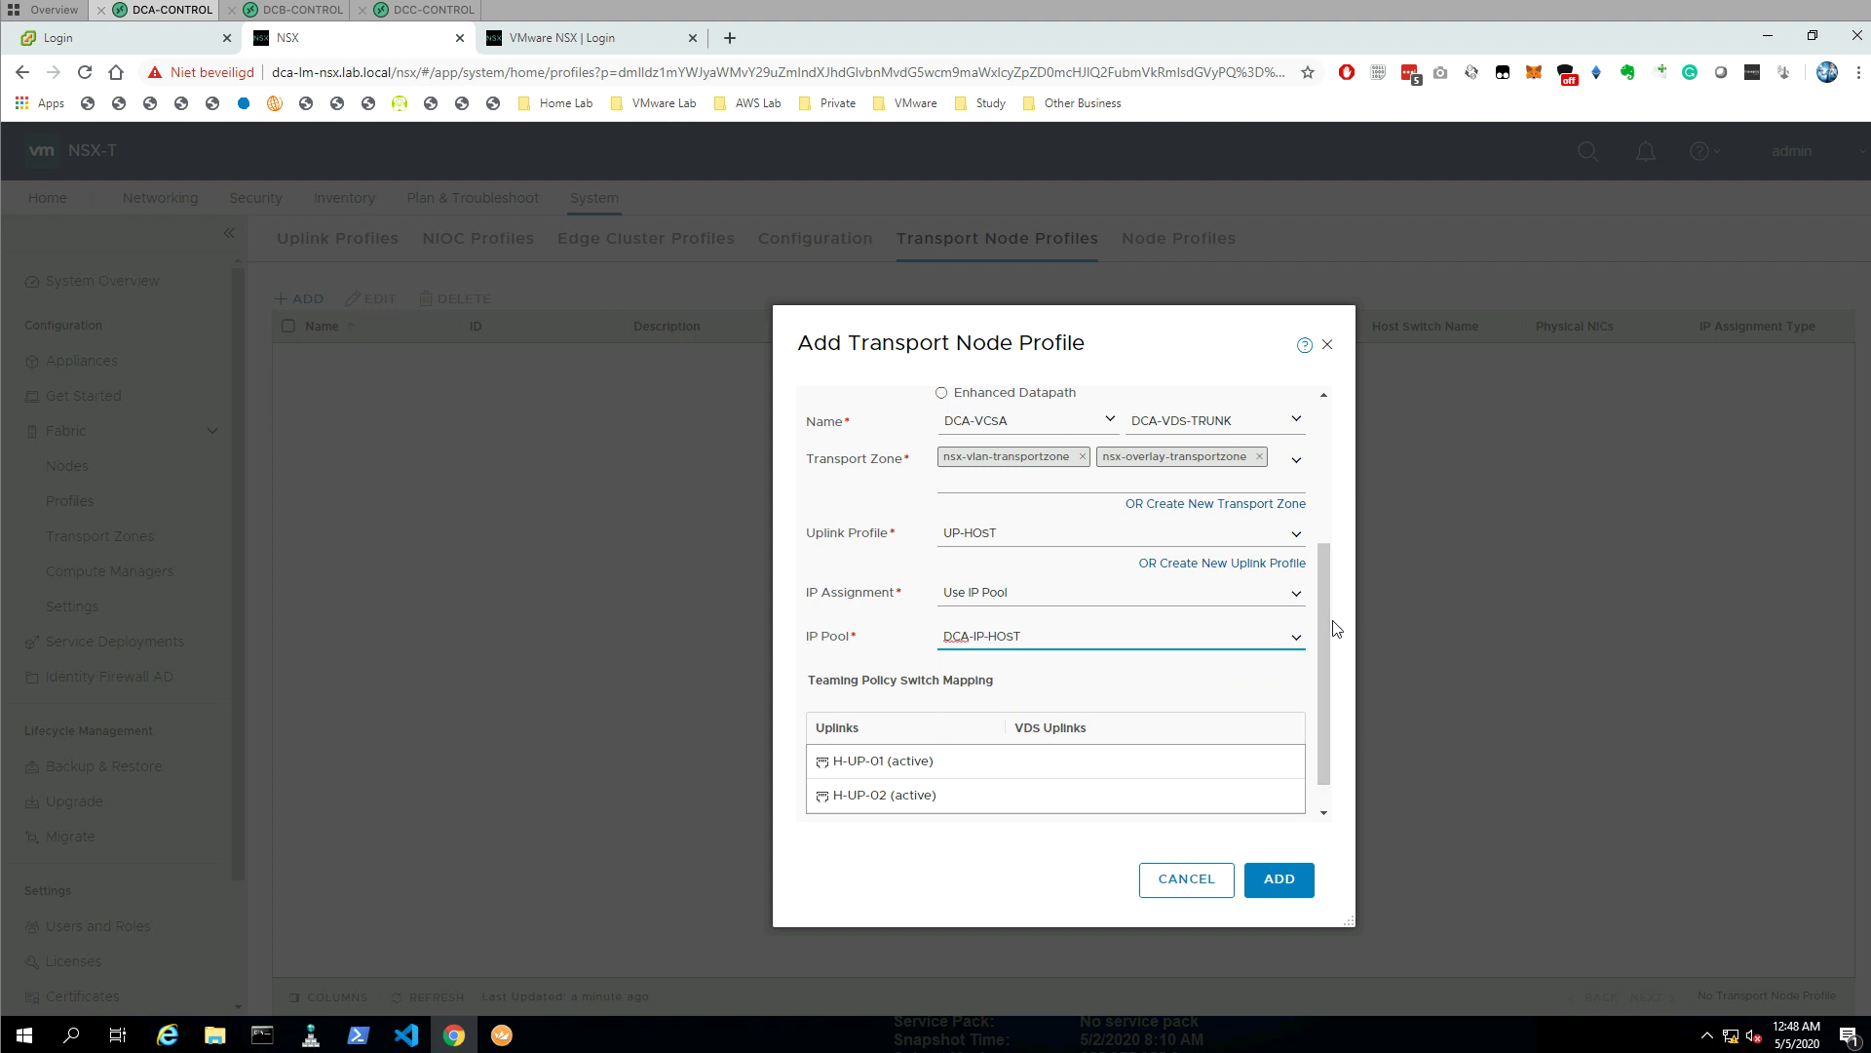
- Map H-UP-01 to Uplink 1 and H-UP-02 to Uplink 2, and try to add the transport node profile
scroll(1330, 629, "down", 1)
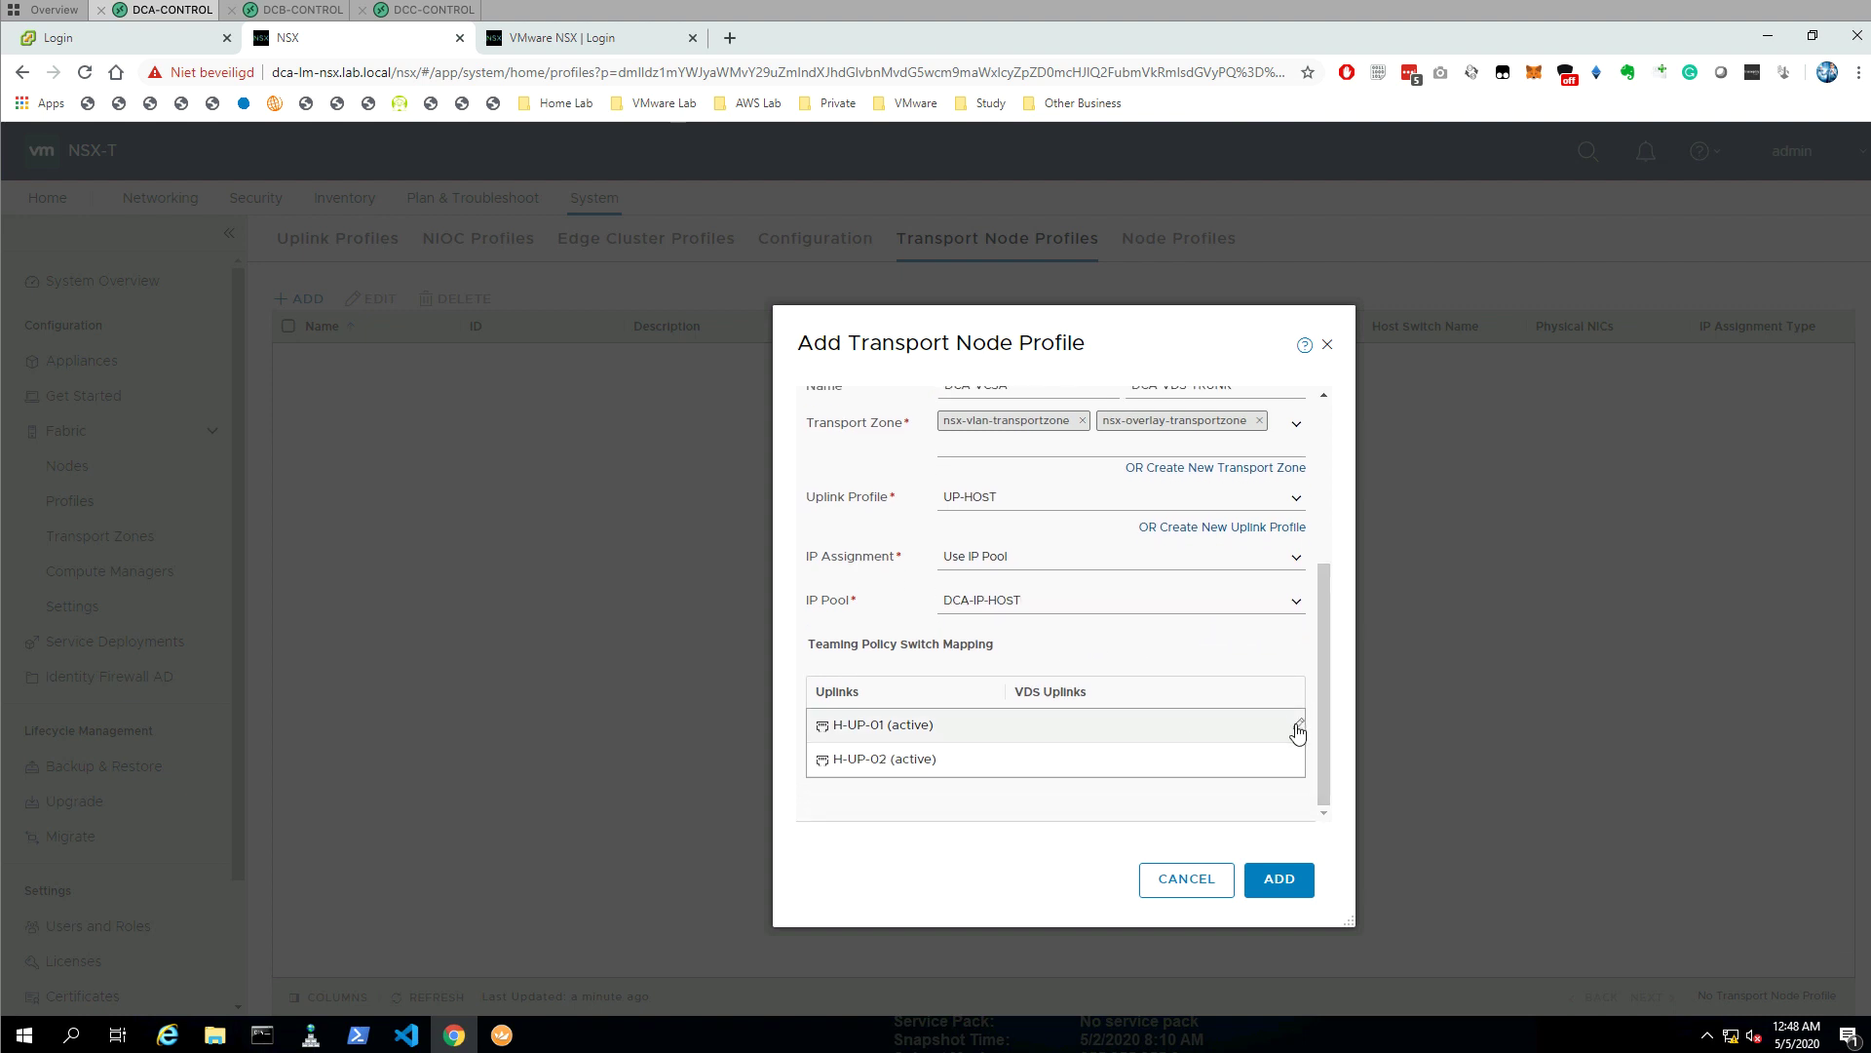
left_click(1297, 729)
left_click(1150, 750)
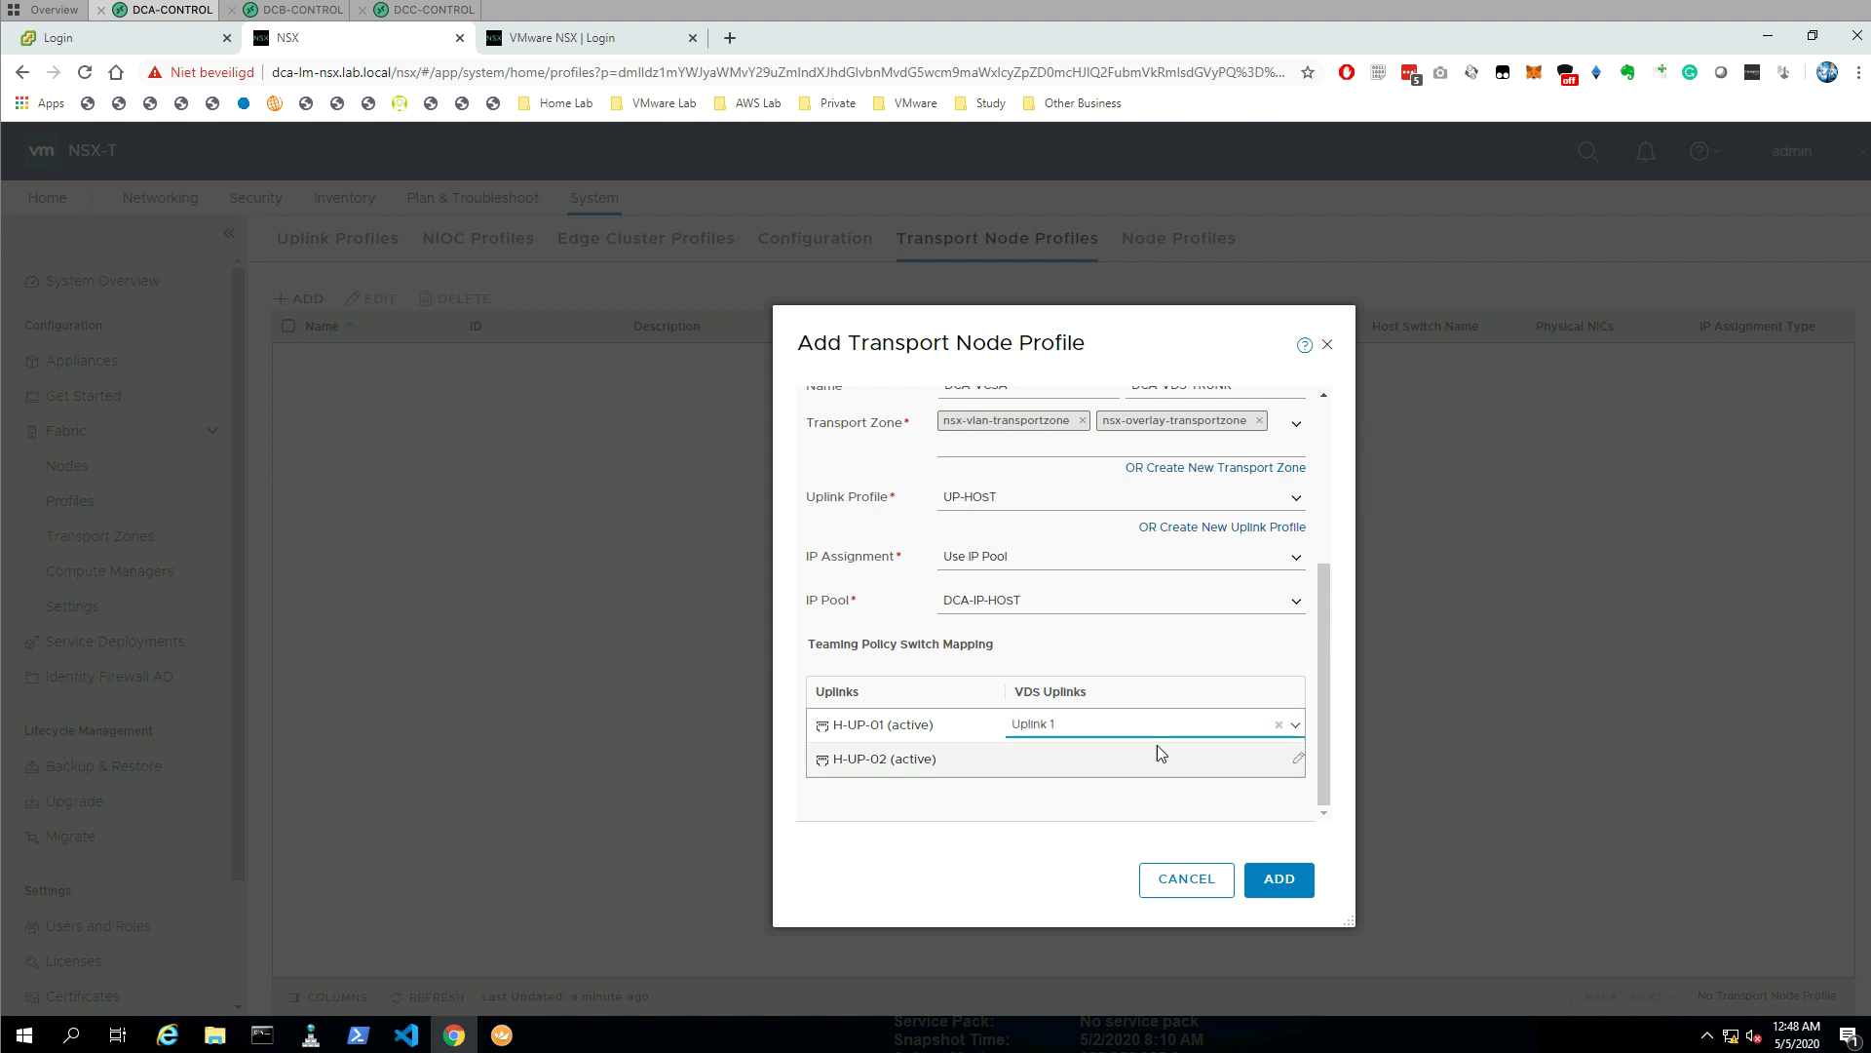
left_click(1297, 759)
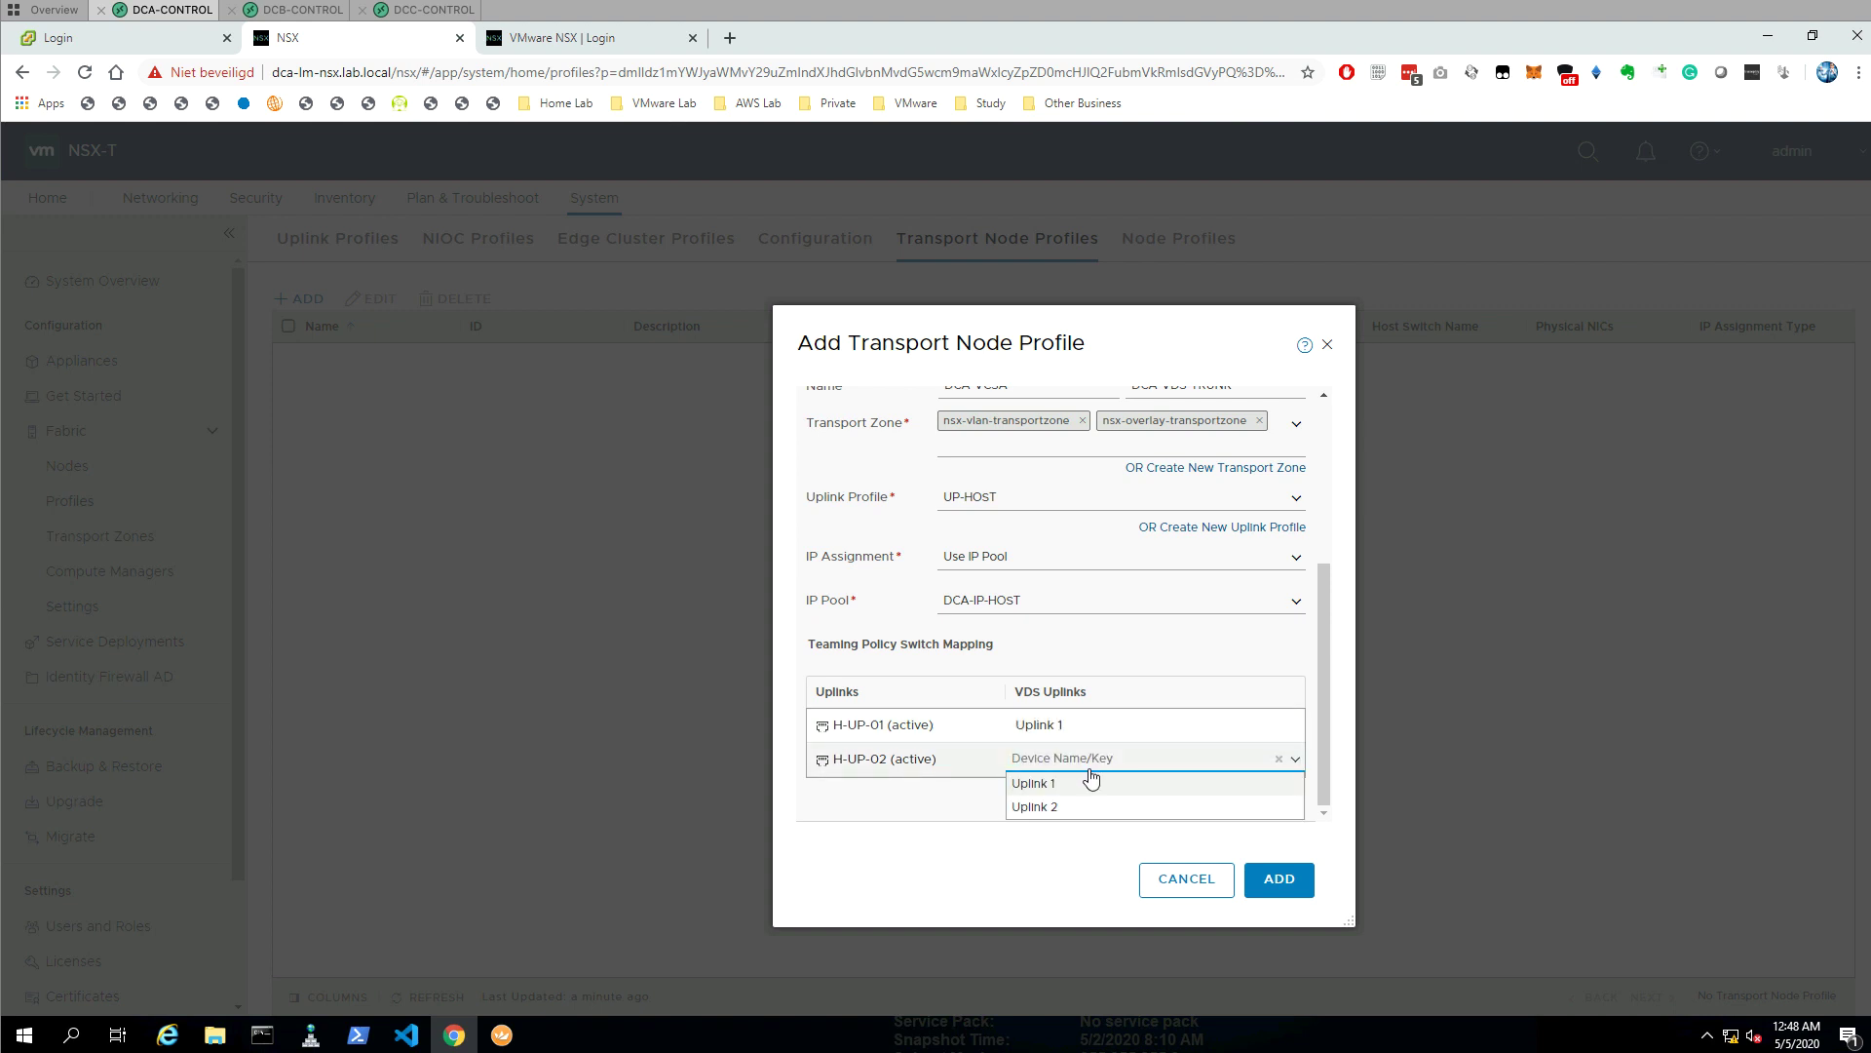
left_click(1043, 807)
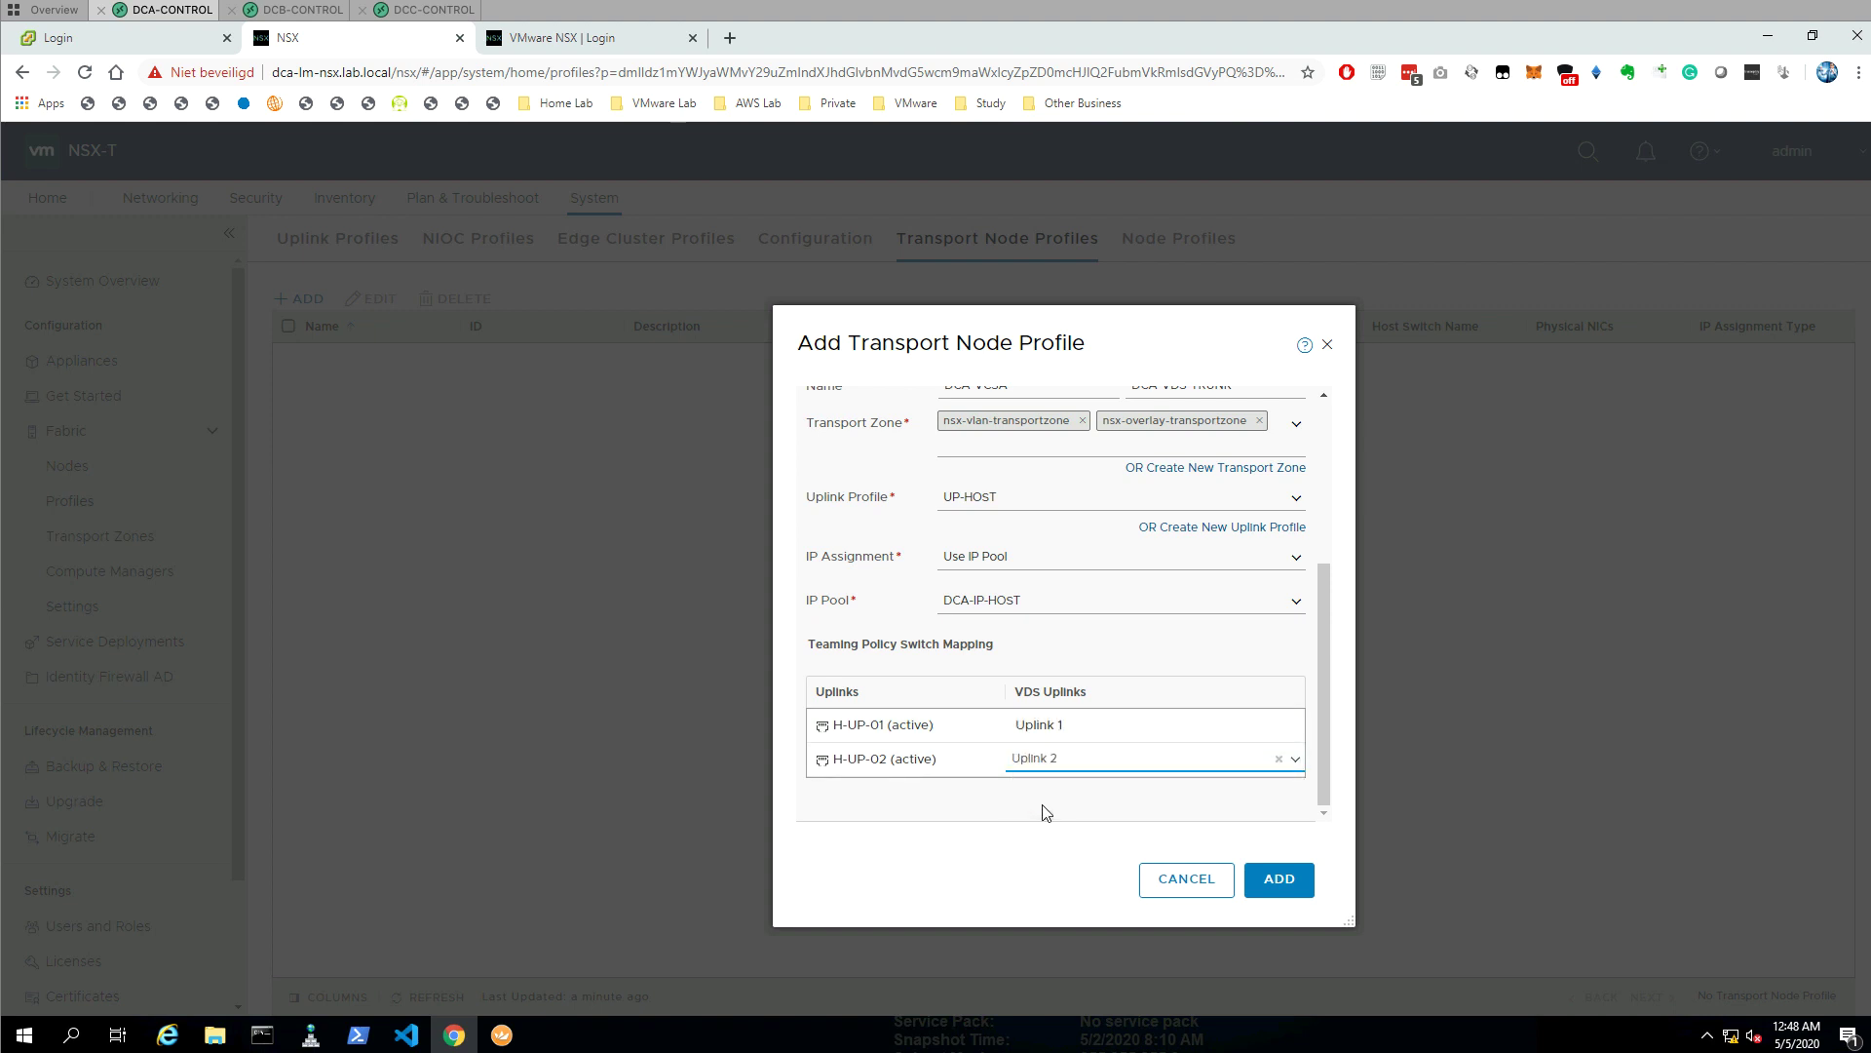
left_click(1324, 675)
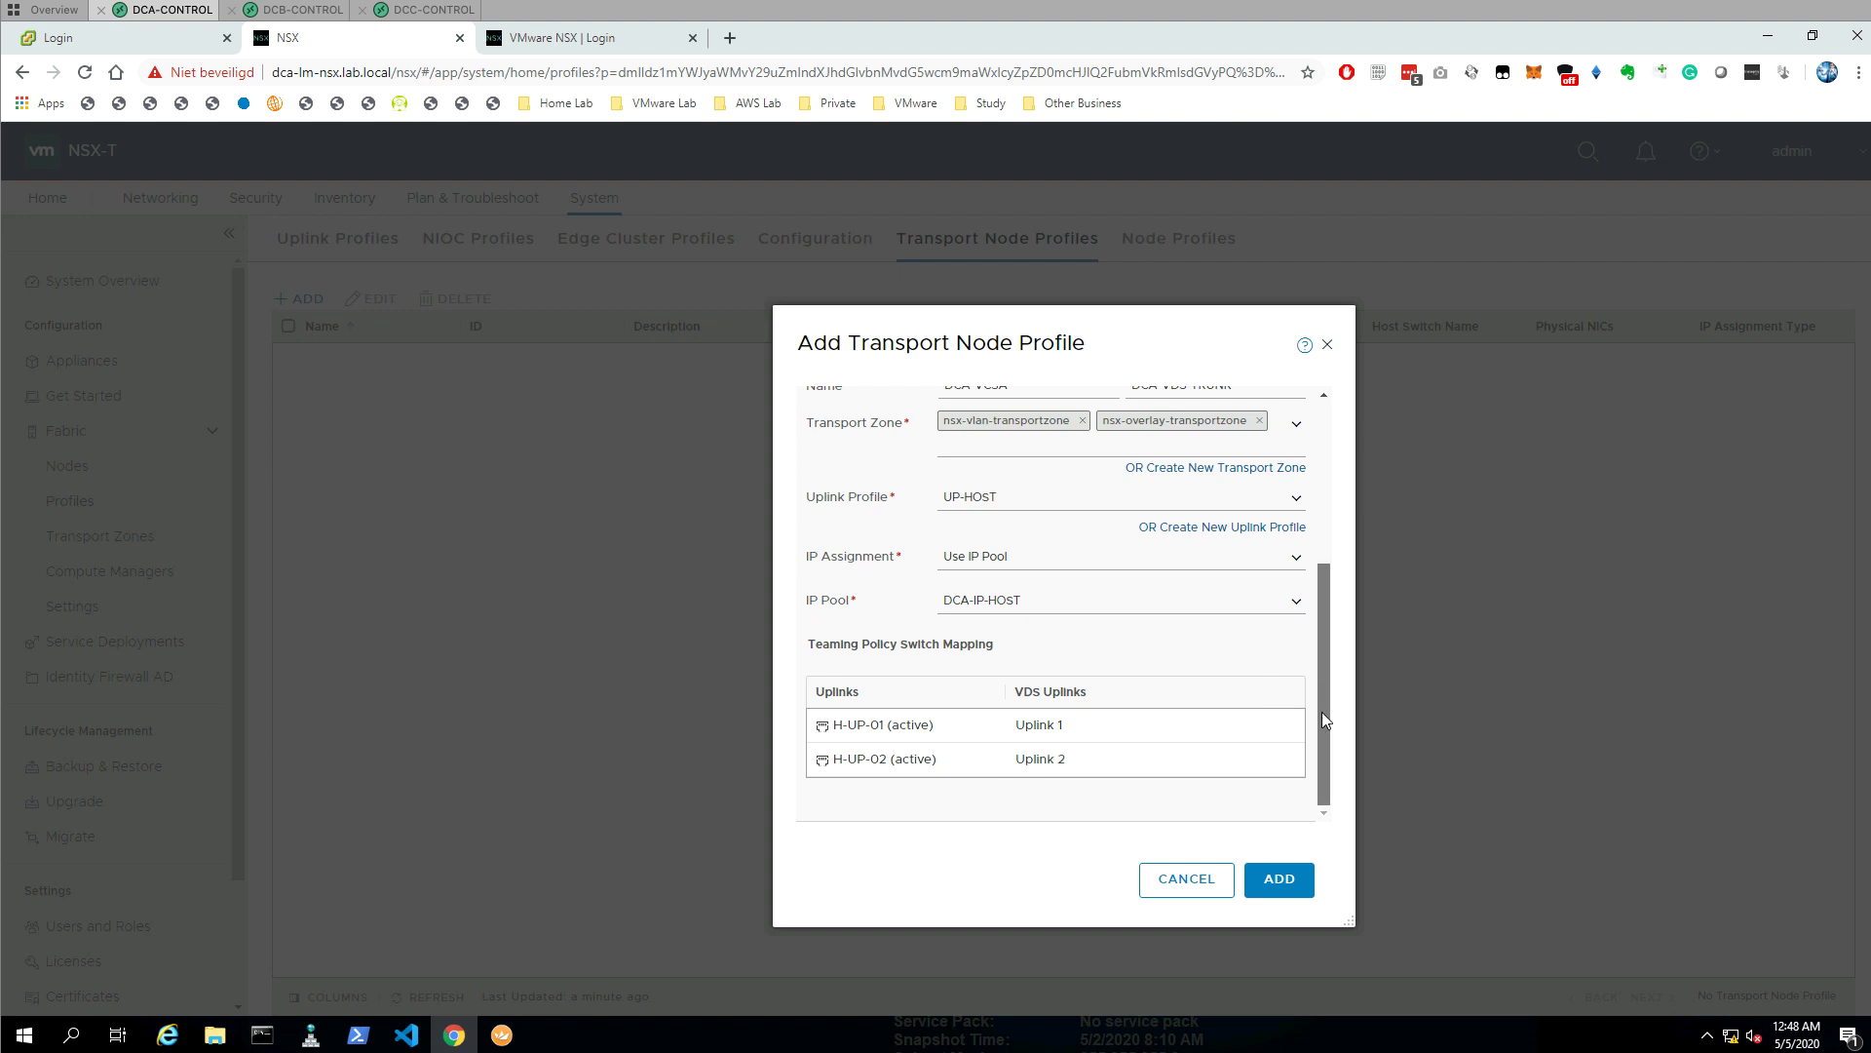
left_click(1287, 881)
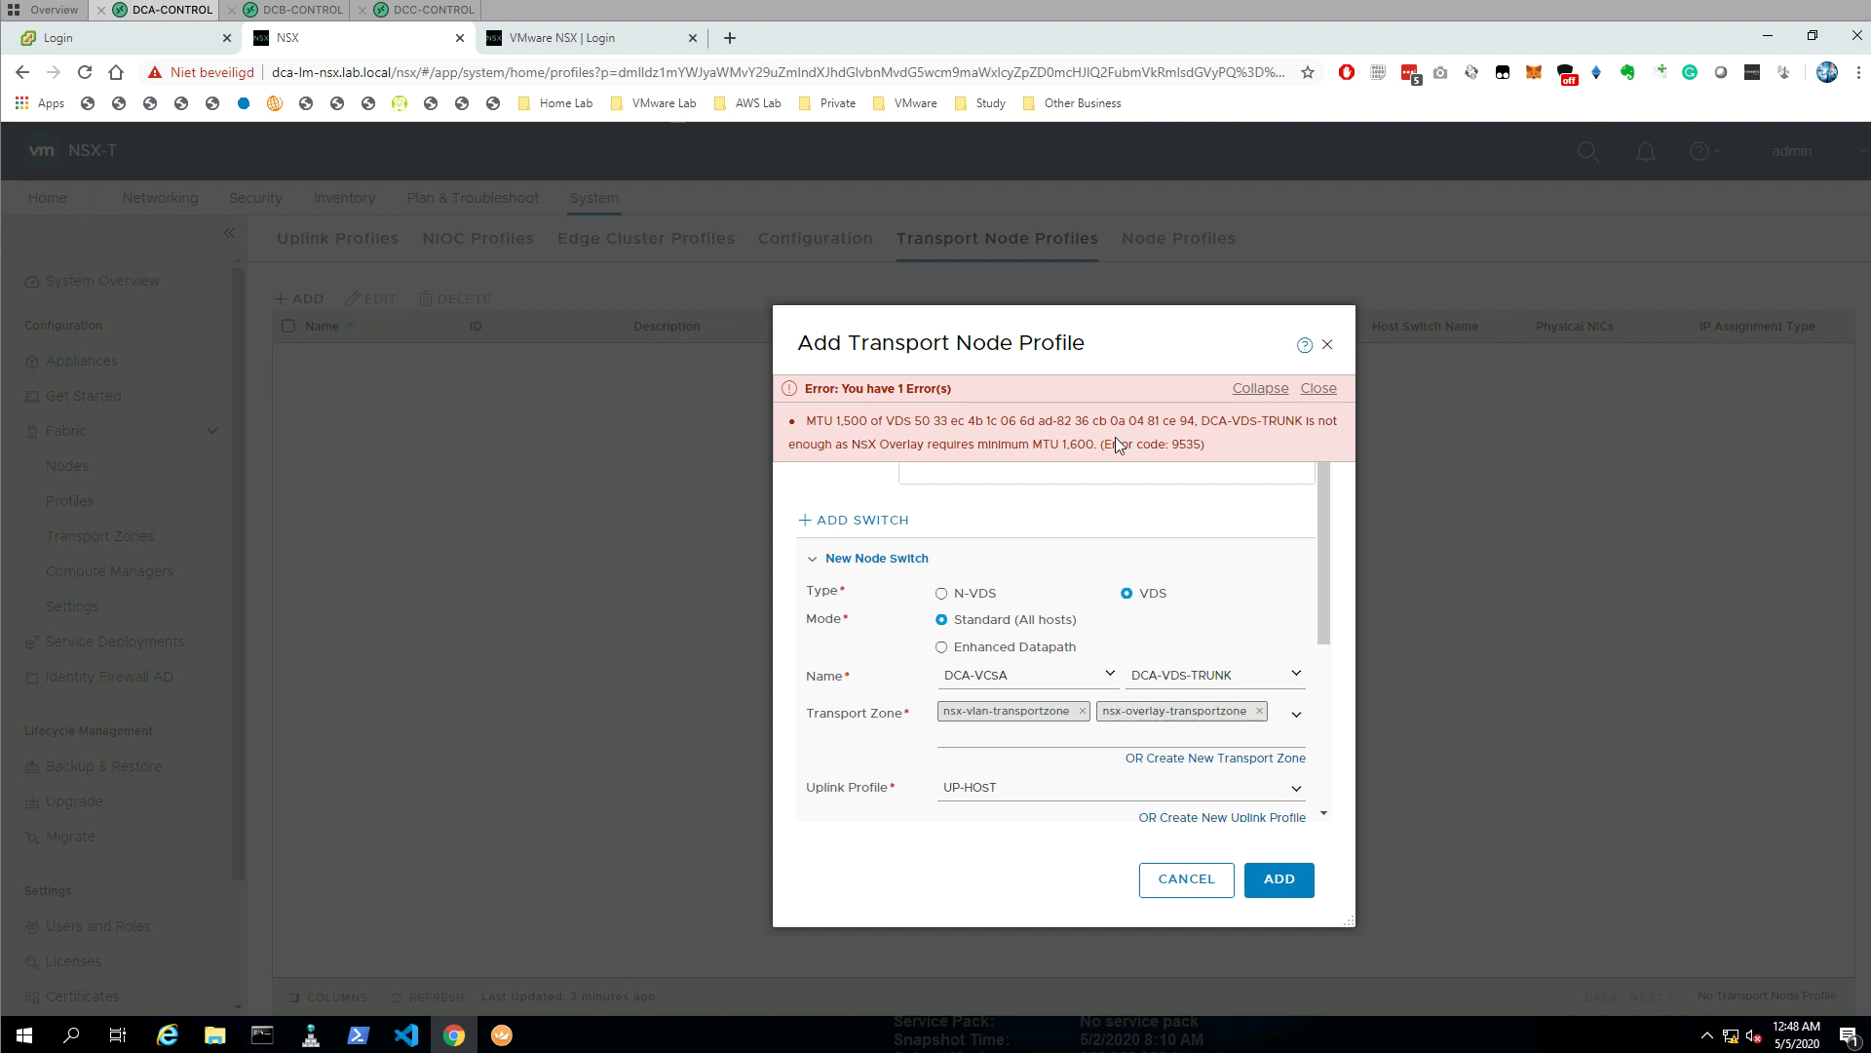
- Switch to the vSphere Client, log in with the prefilled administrator credentials and show the networking inventory
left_click(168, 46)
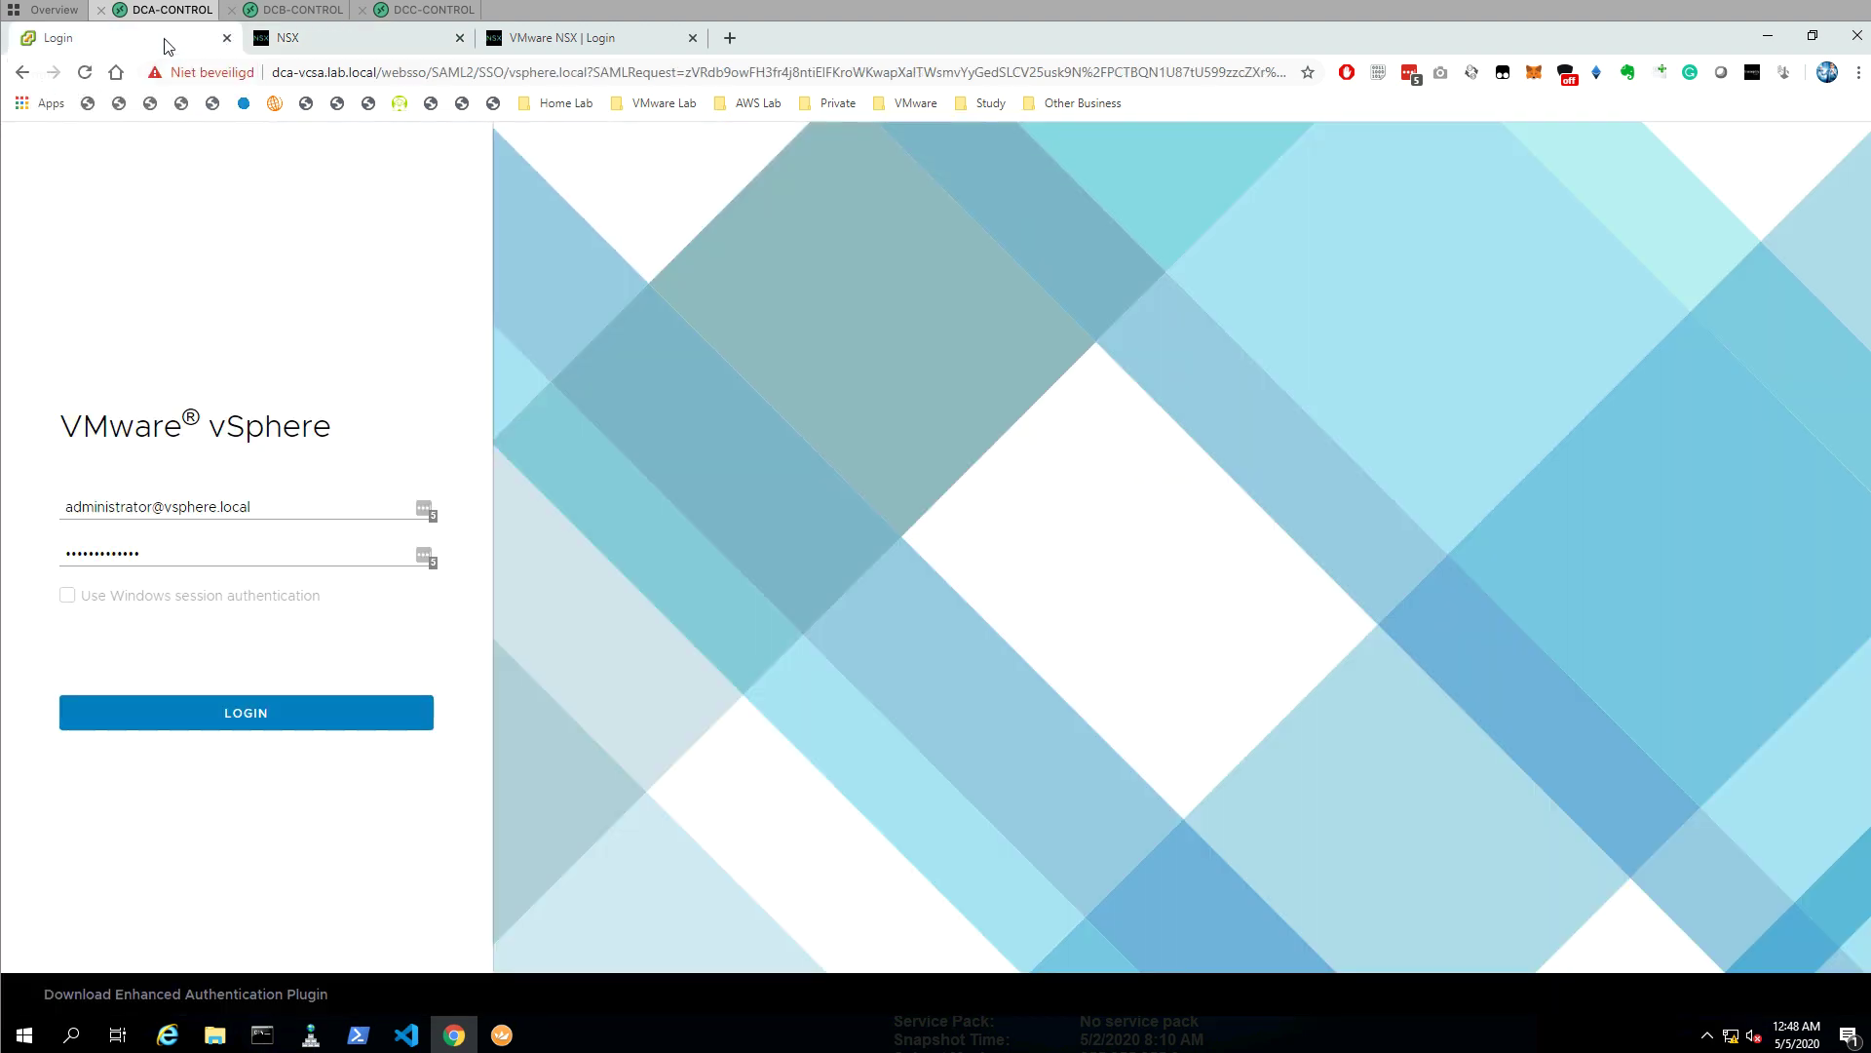
left_click(271, 721)
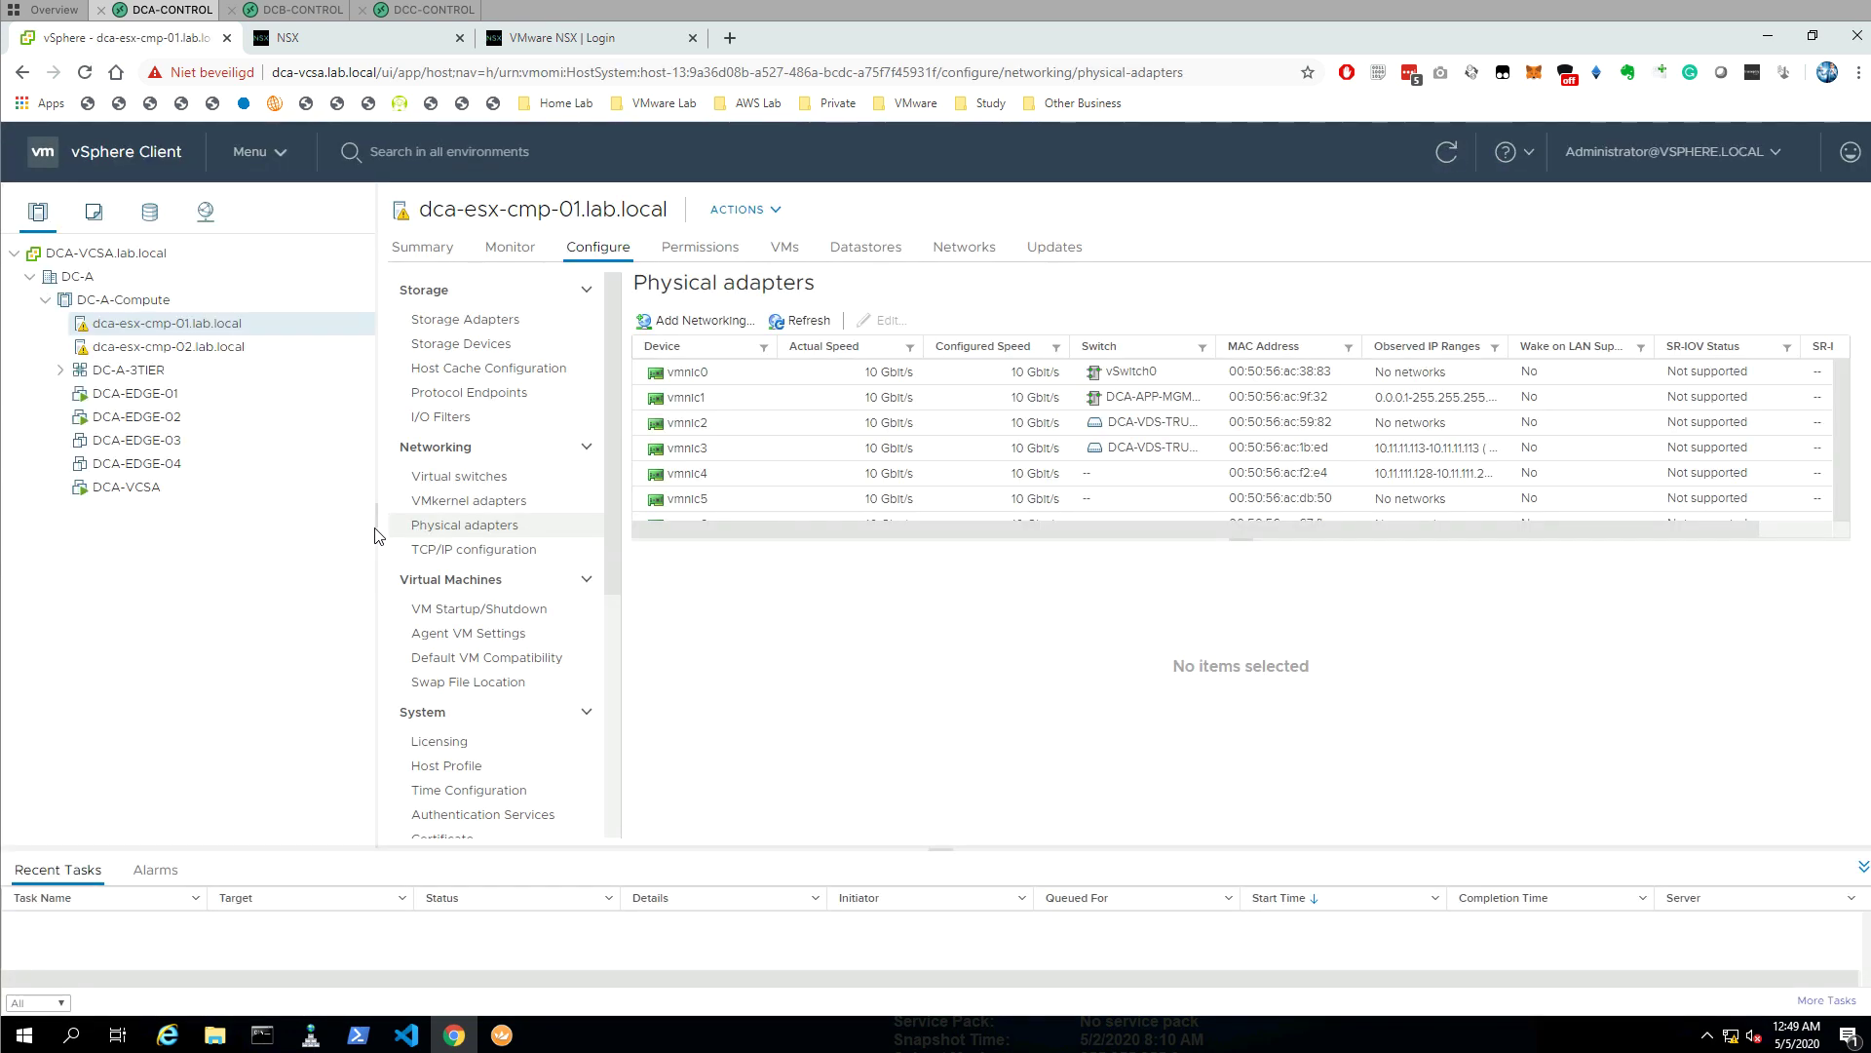
left_click(206, 229)
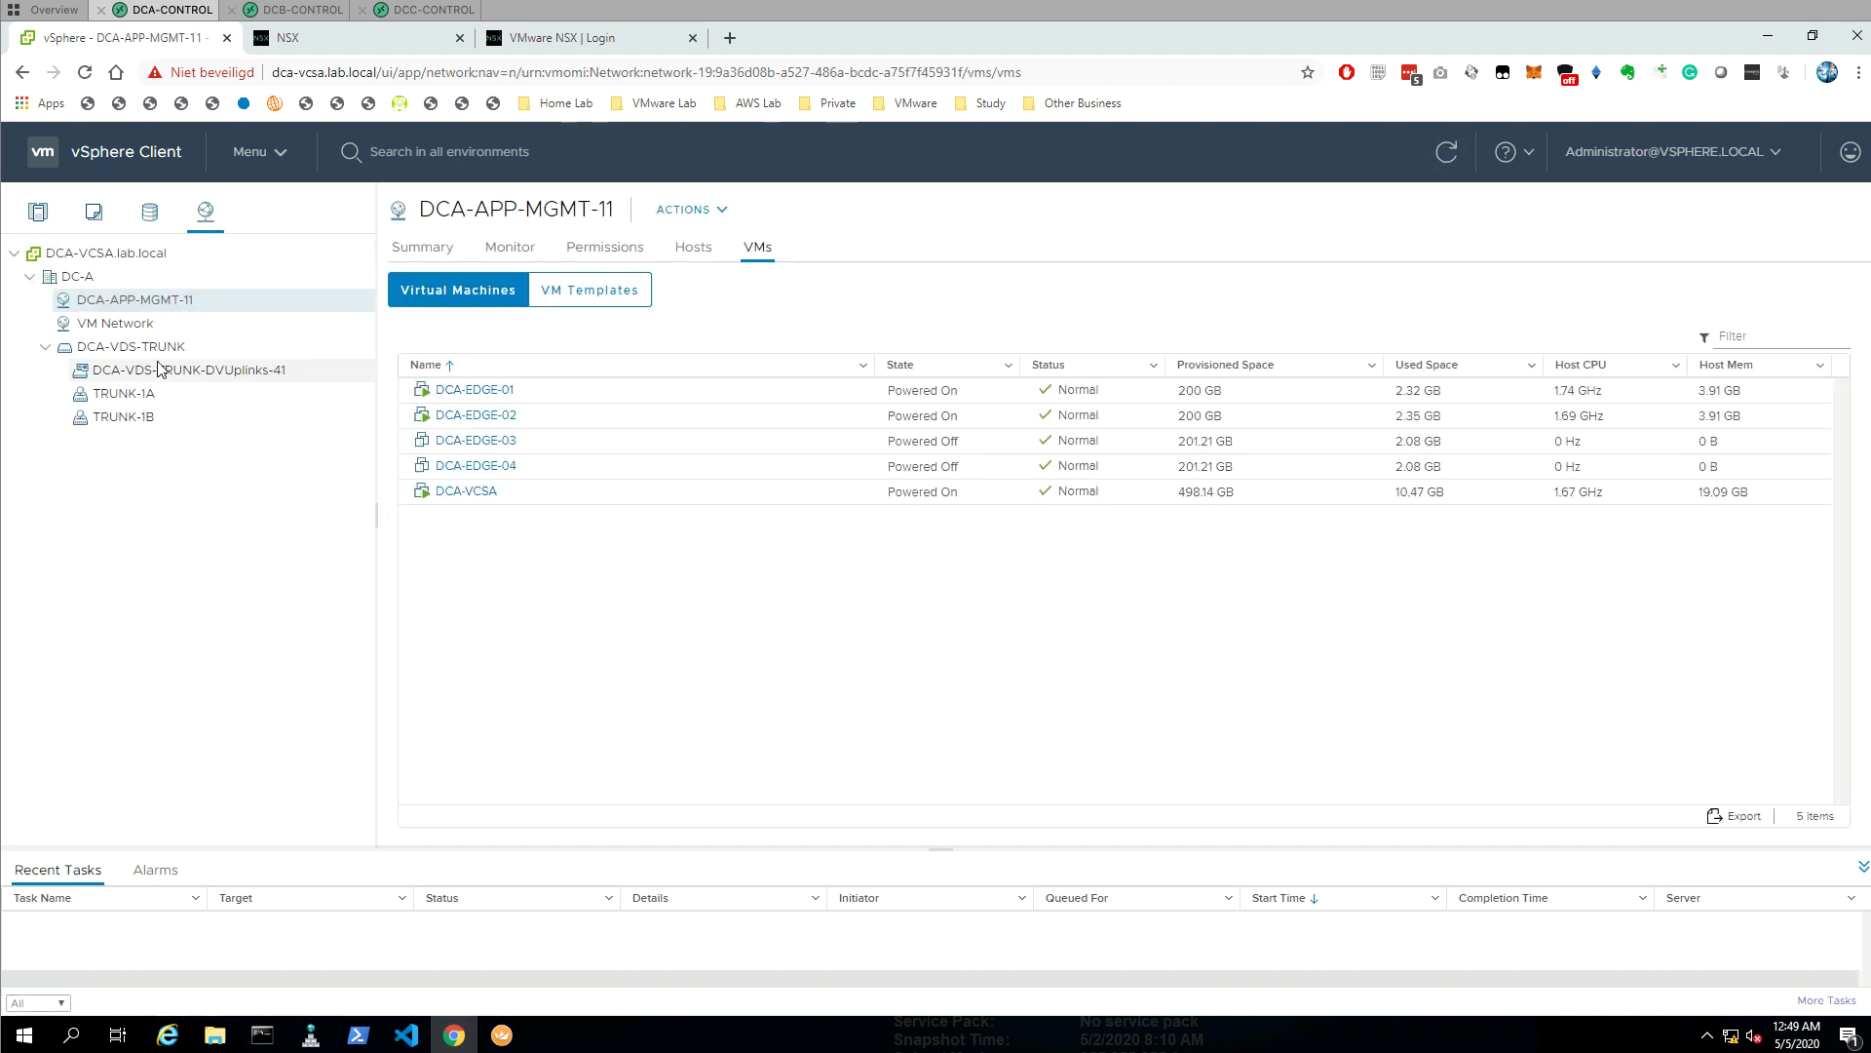
- Set the MTU of the distributed switch DCA-VDS-TRUNK to 7000 bytes and save its settings
right_click(153, 348)
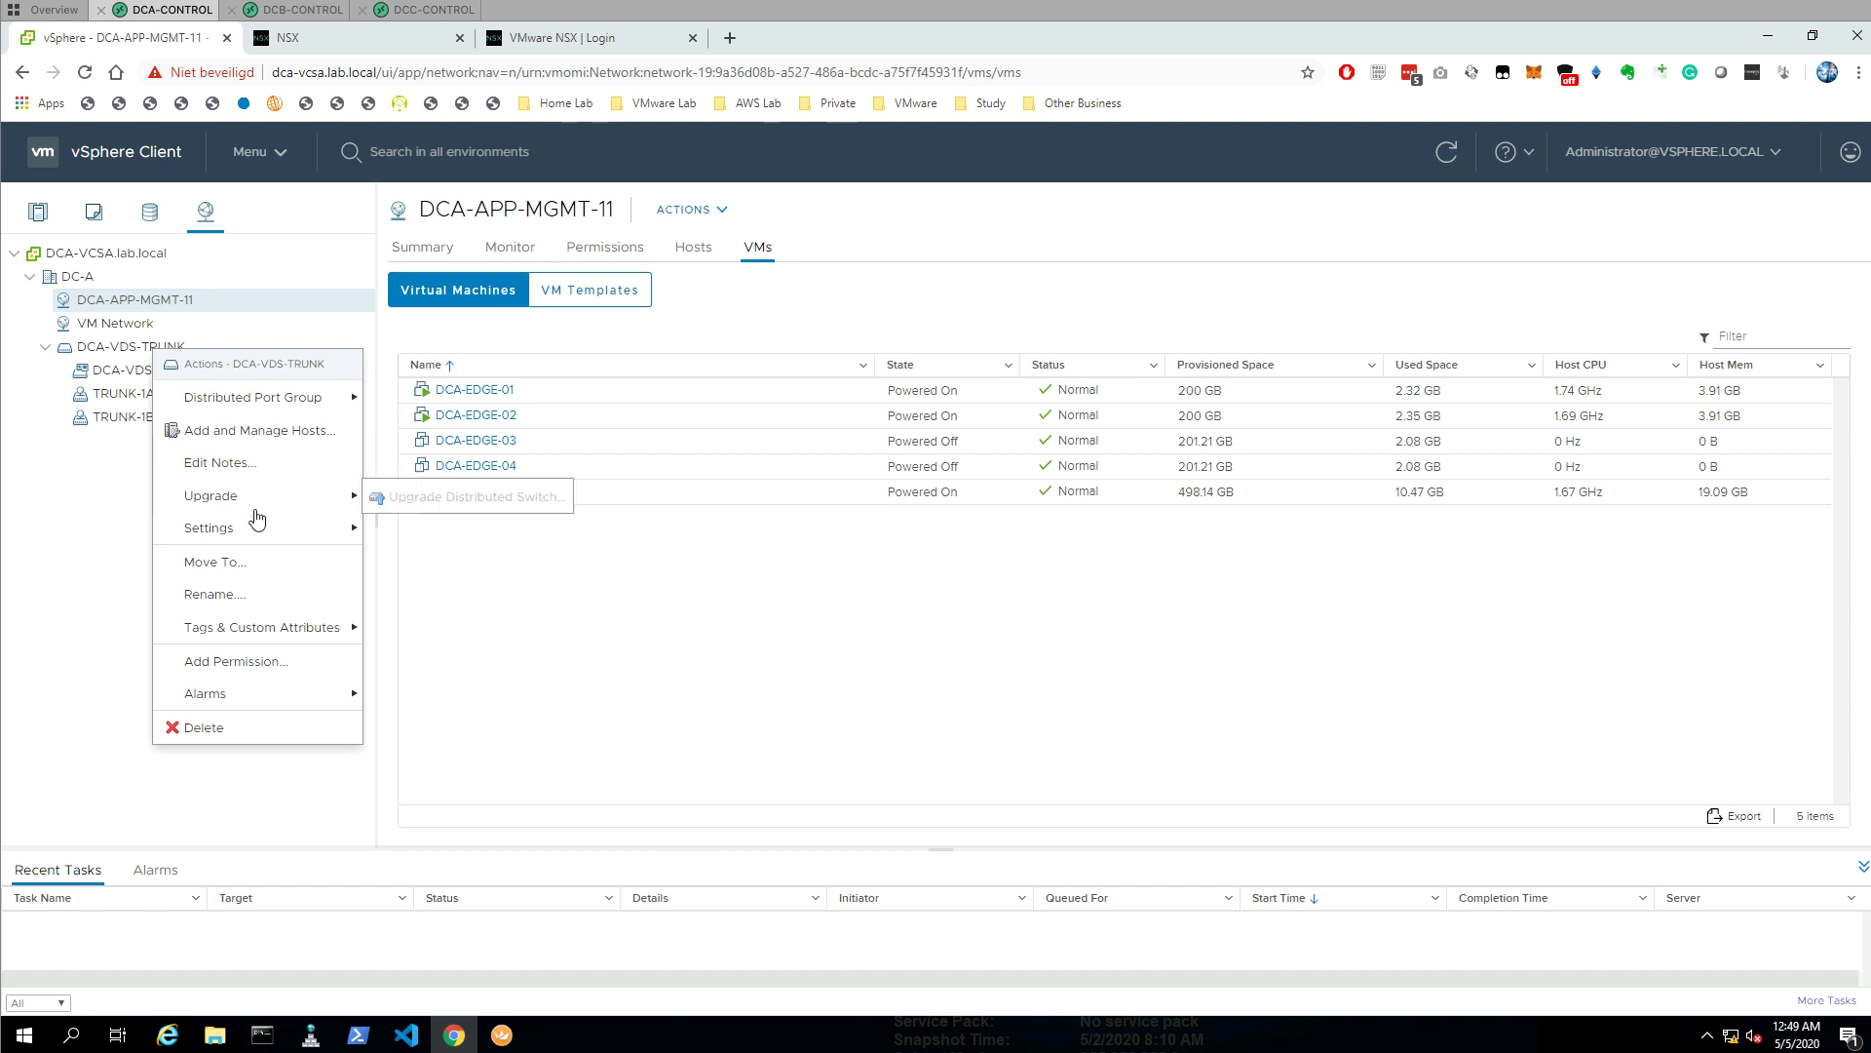
mouse_move(255, 531)
left_click(414, 534)
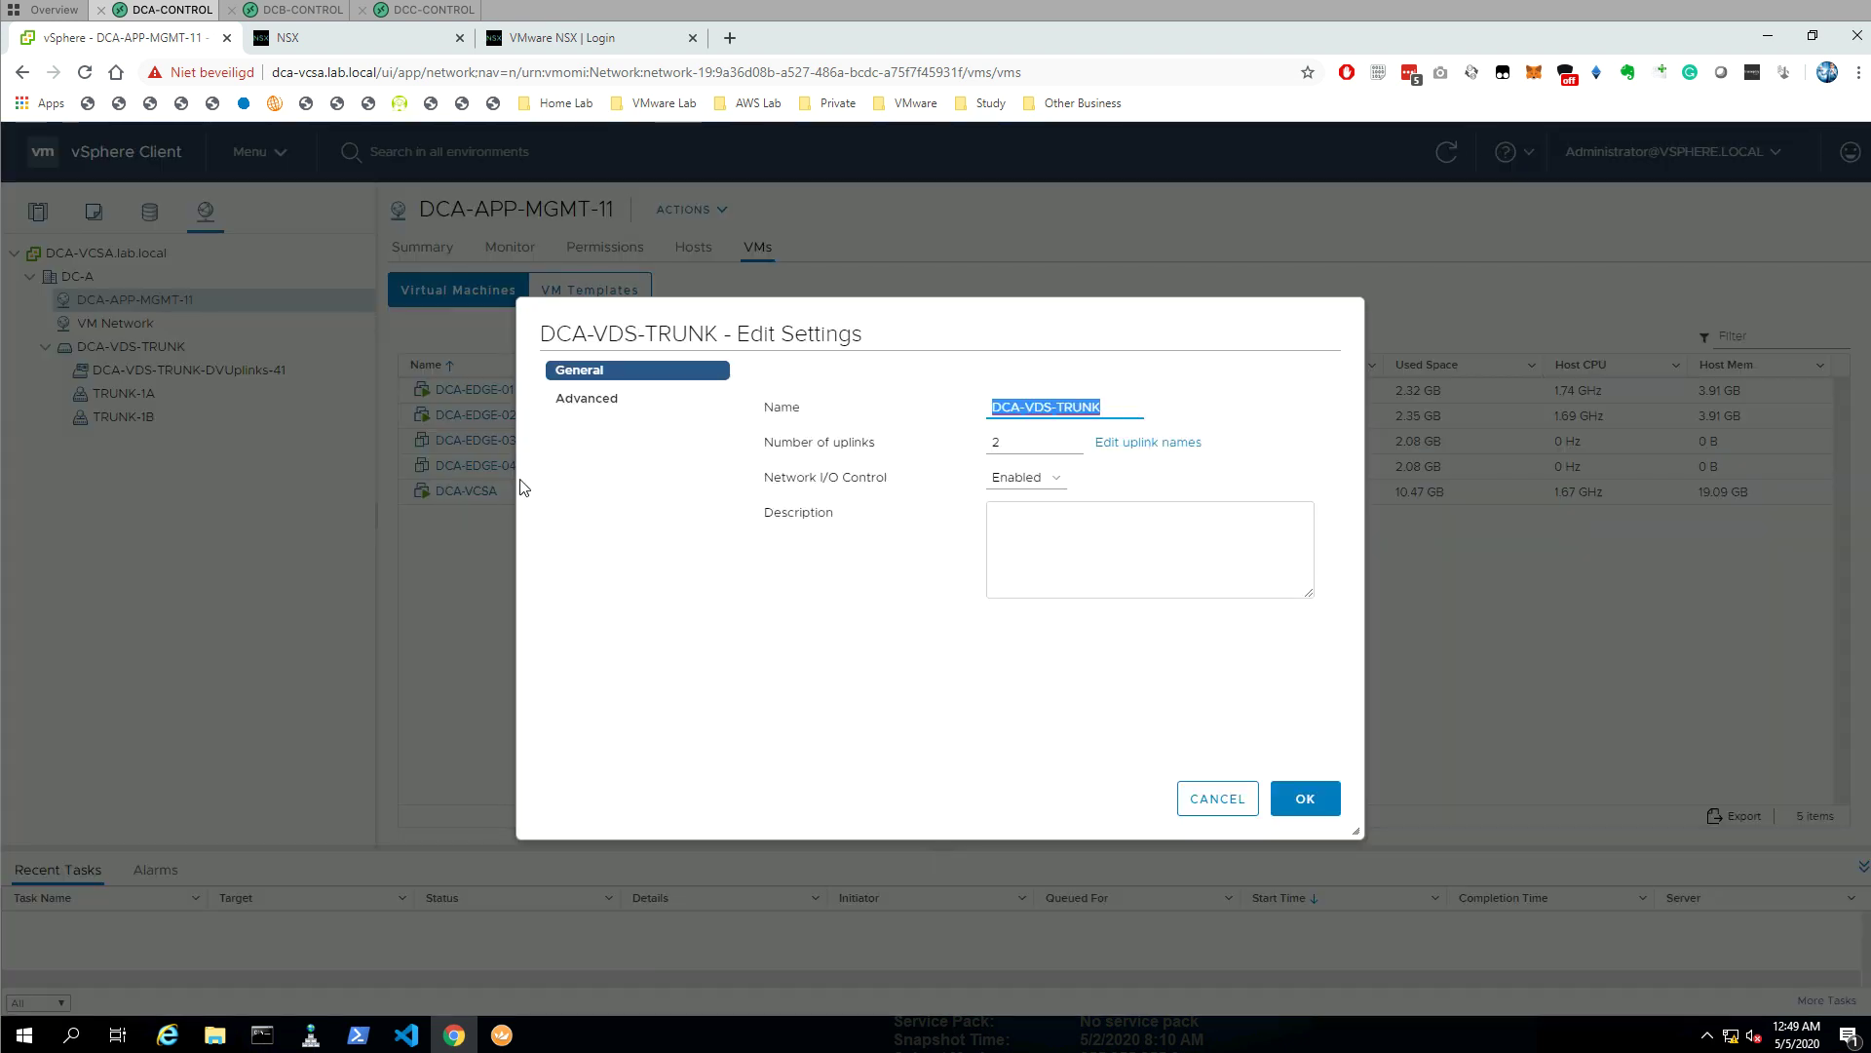
left_click(614, 400)
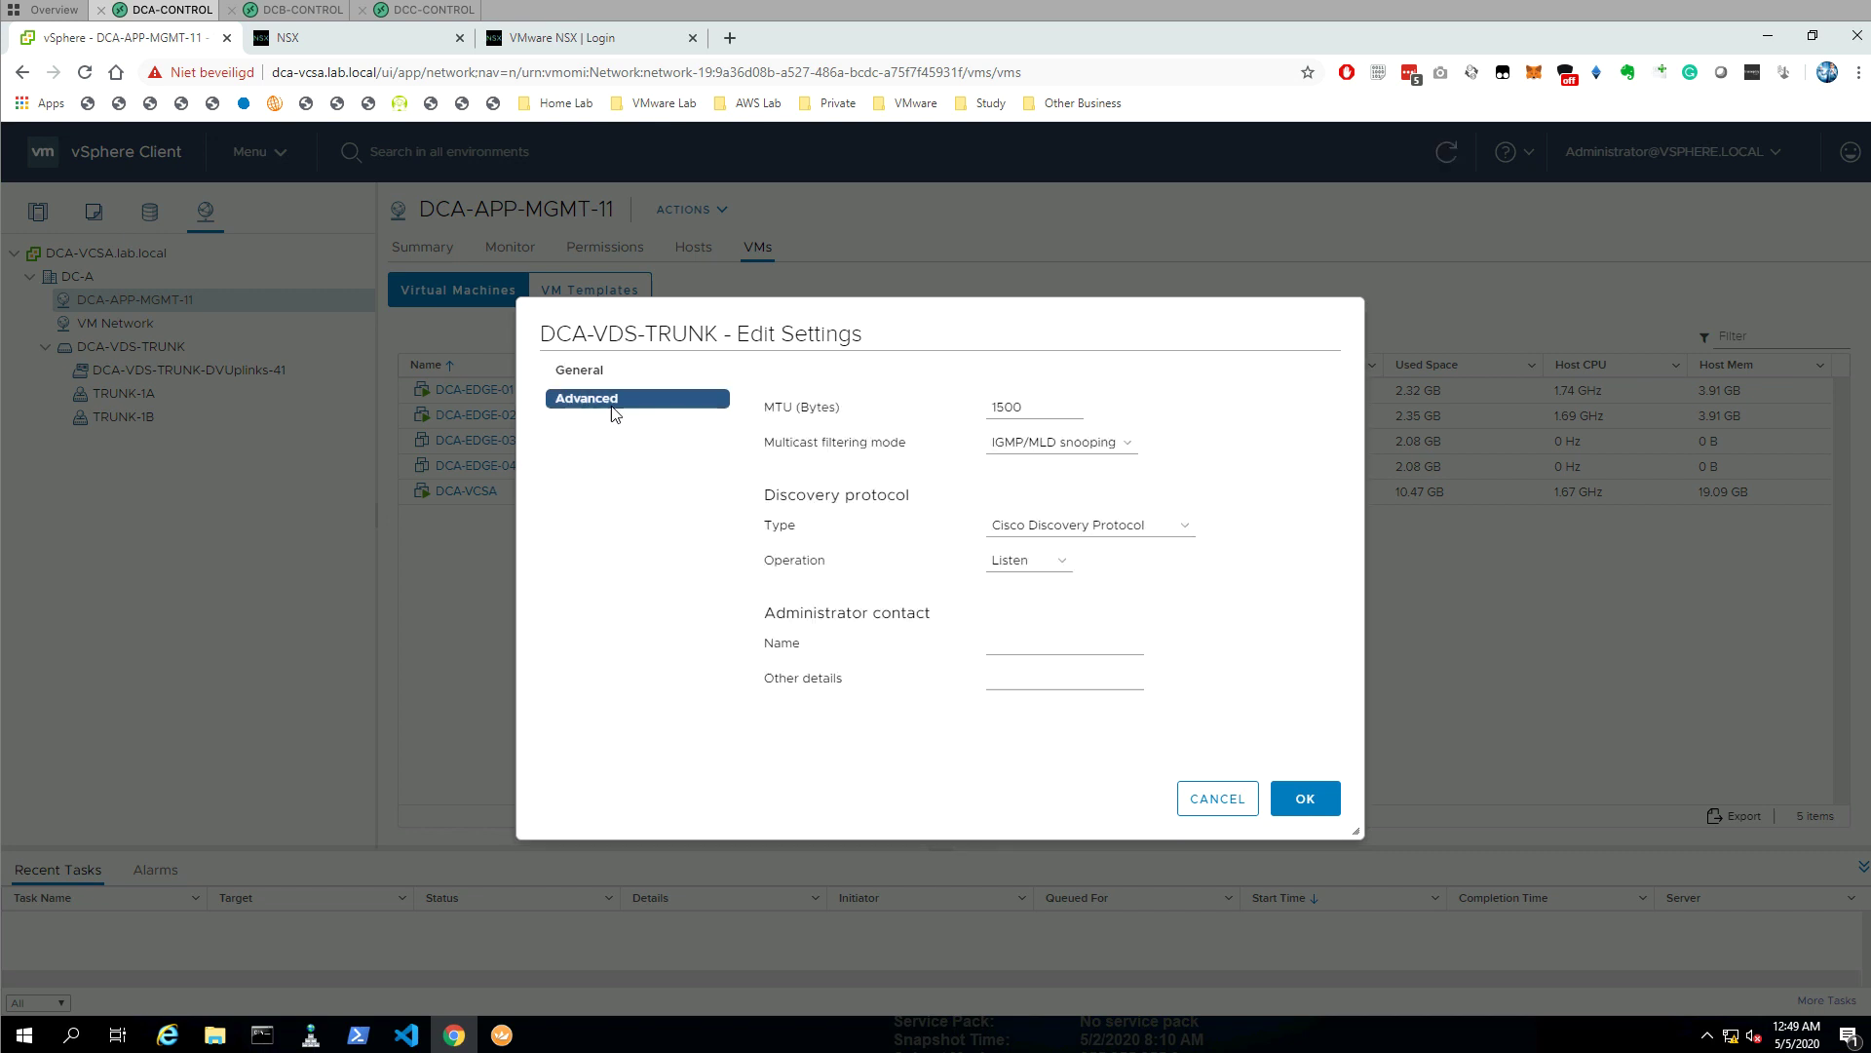
double_click(1020, 409)
type("7000")
left_click(1306, 799)
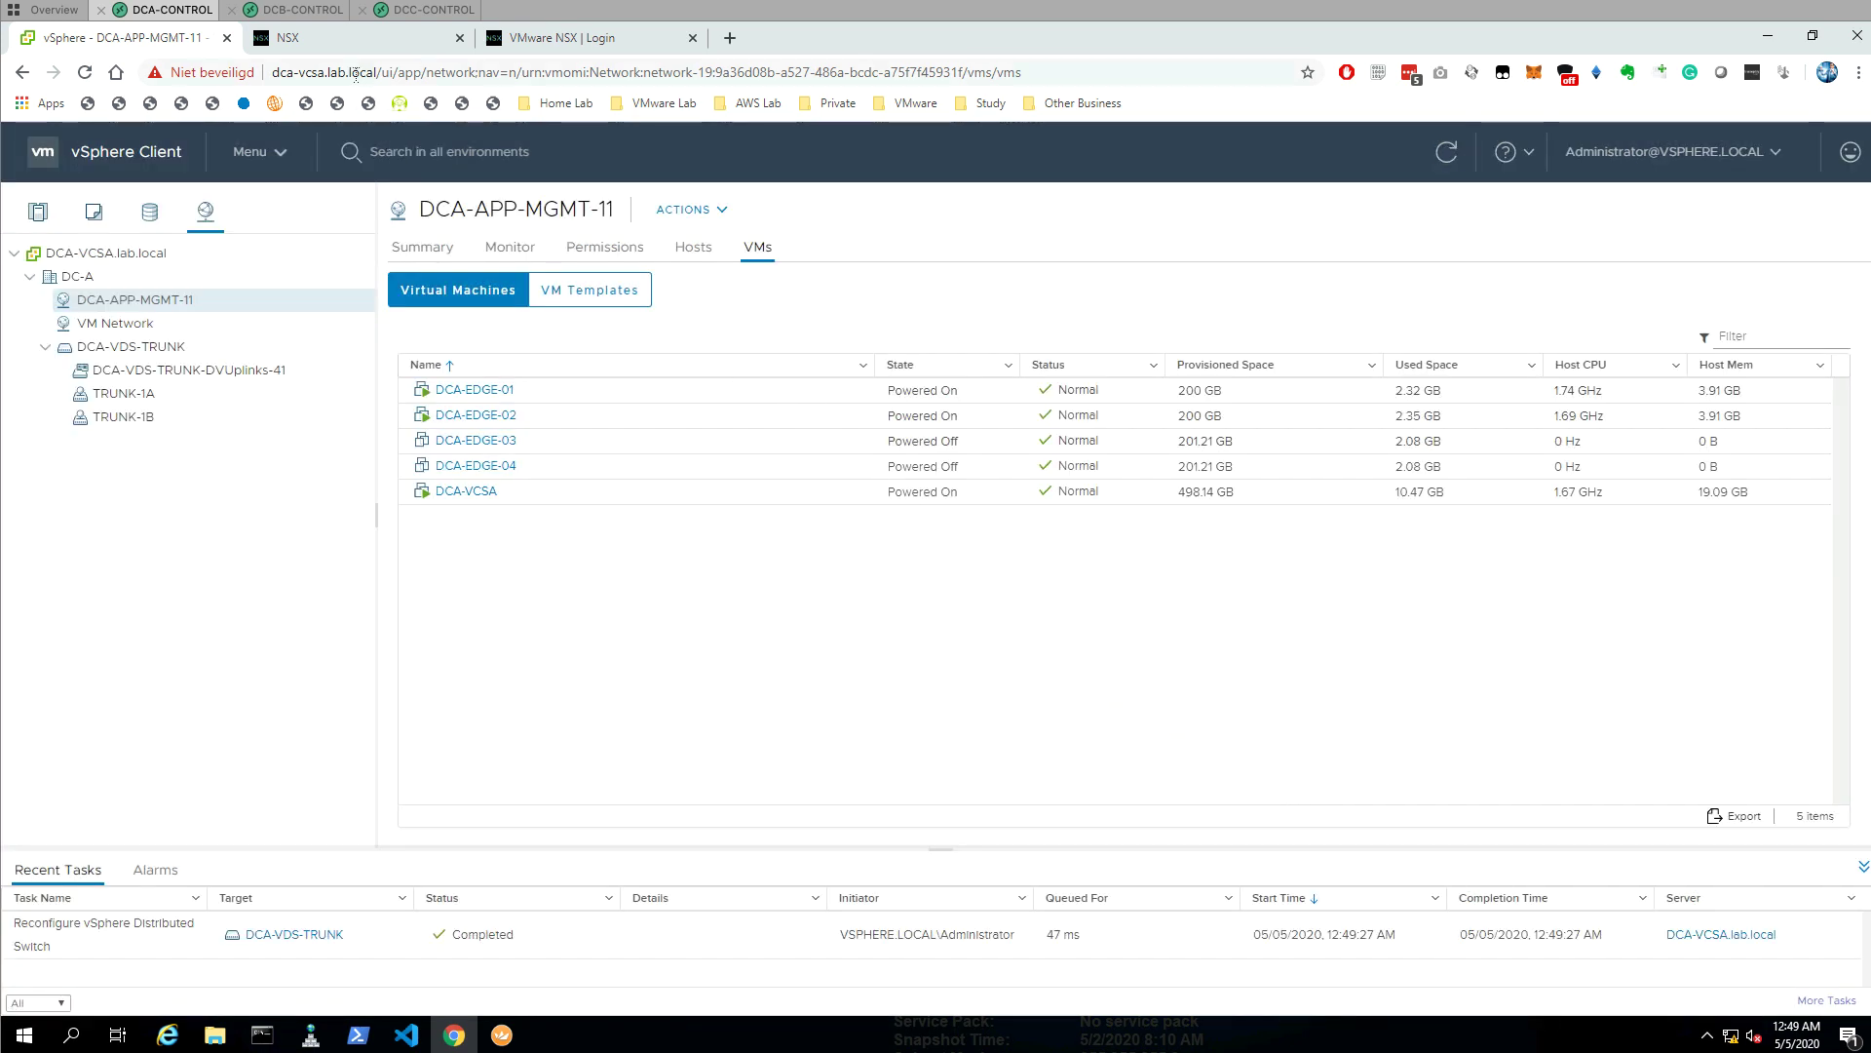
- Switch back to the NSX manager, dismiss the MTU error and add the TNP-COMPUTE transport node profile again
left_click(372, 34)
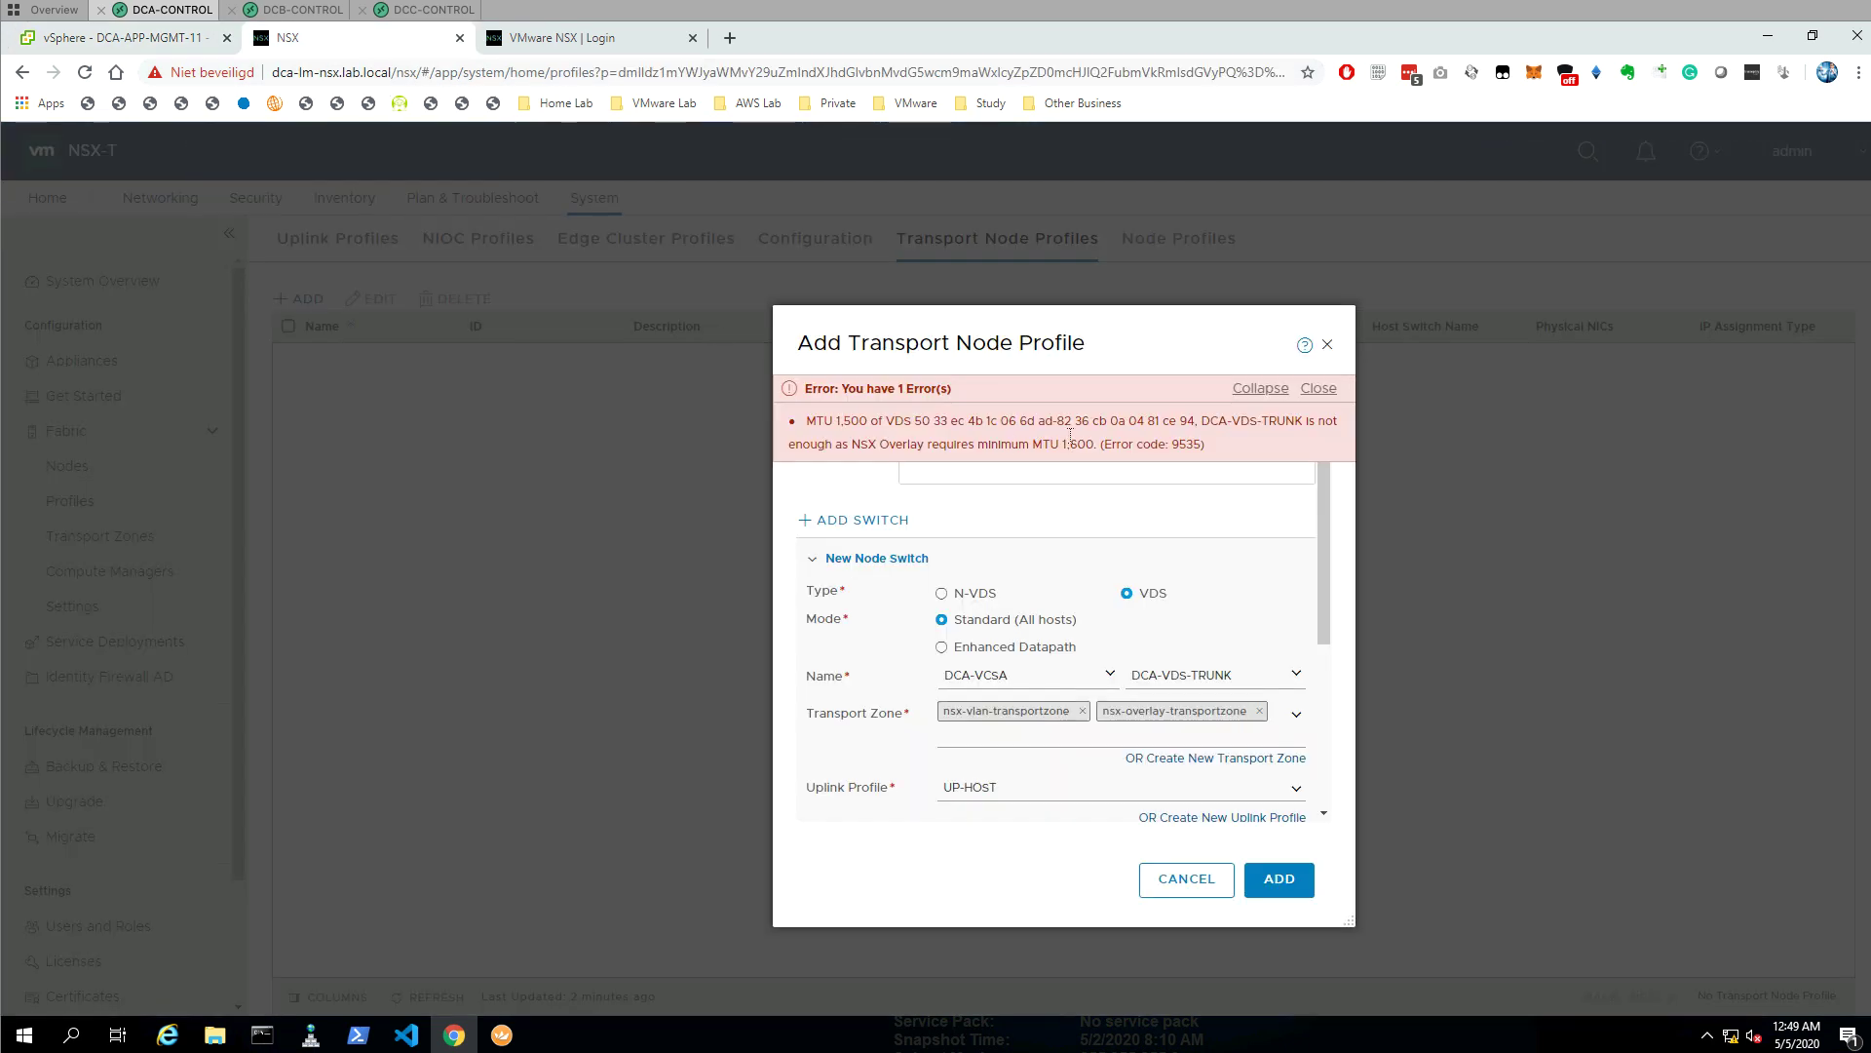
left_click(1320, 386)
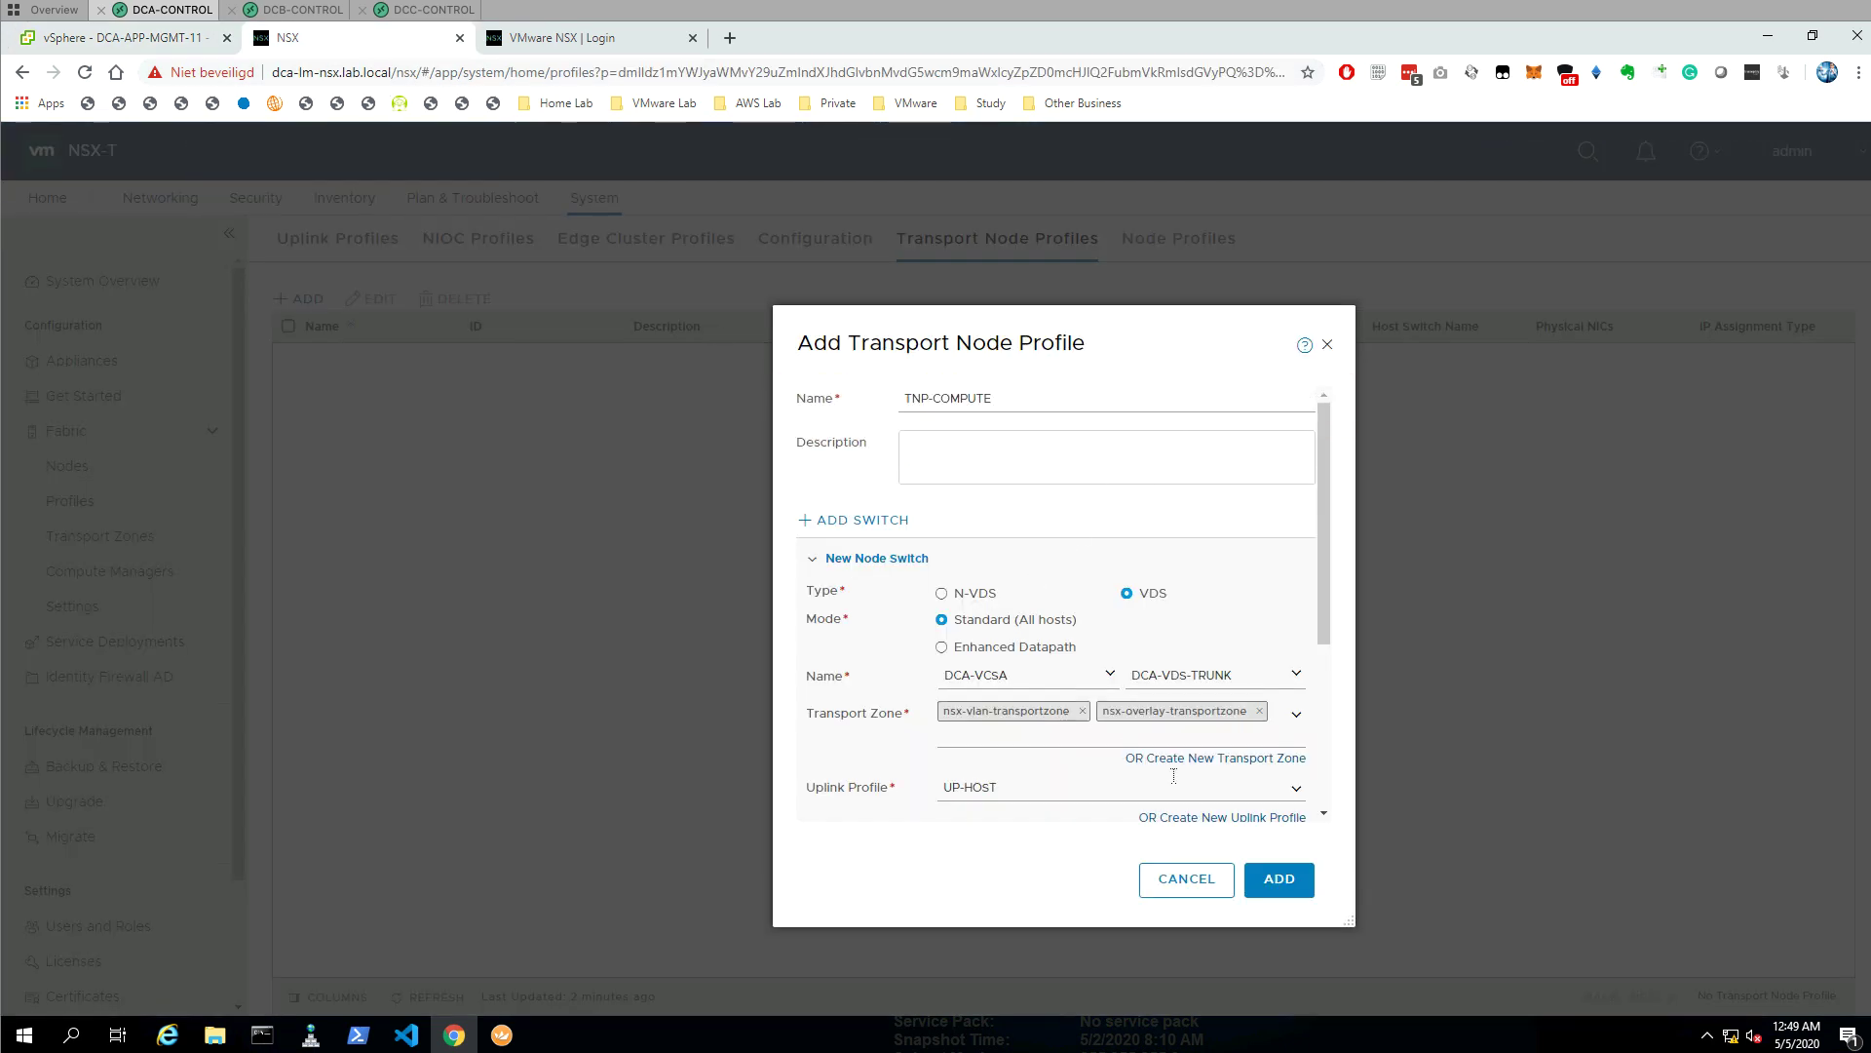
left_click(1283, 883)
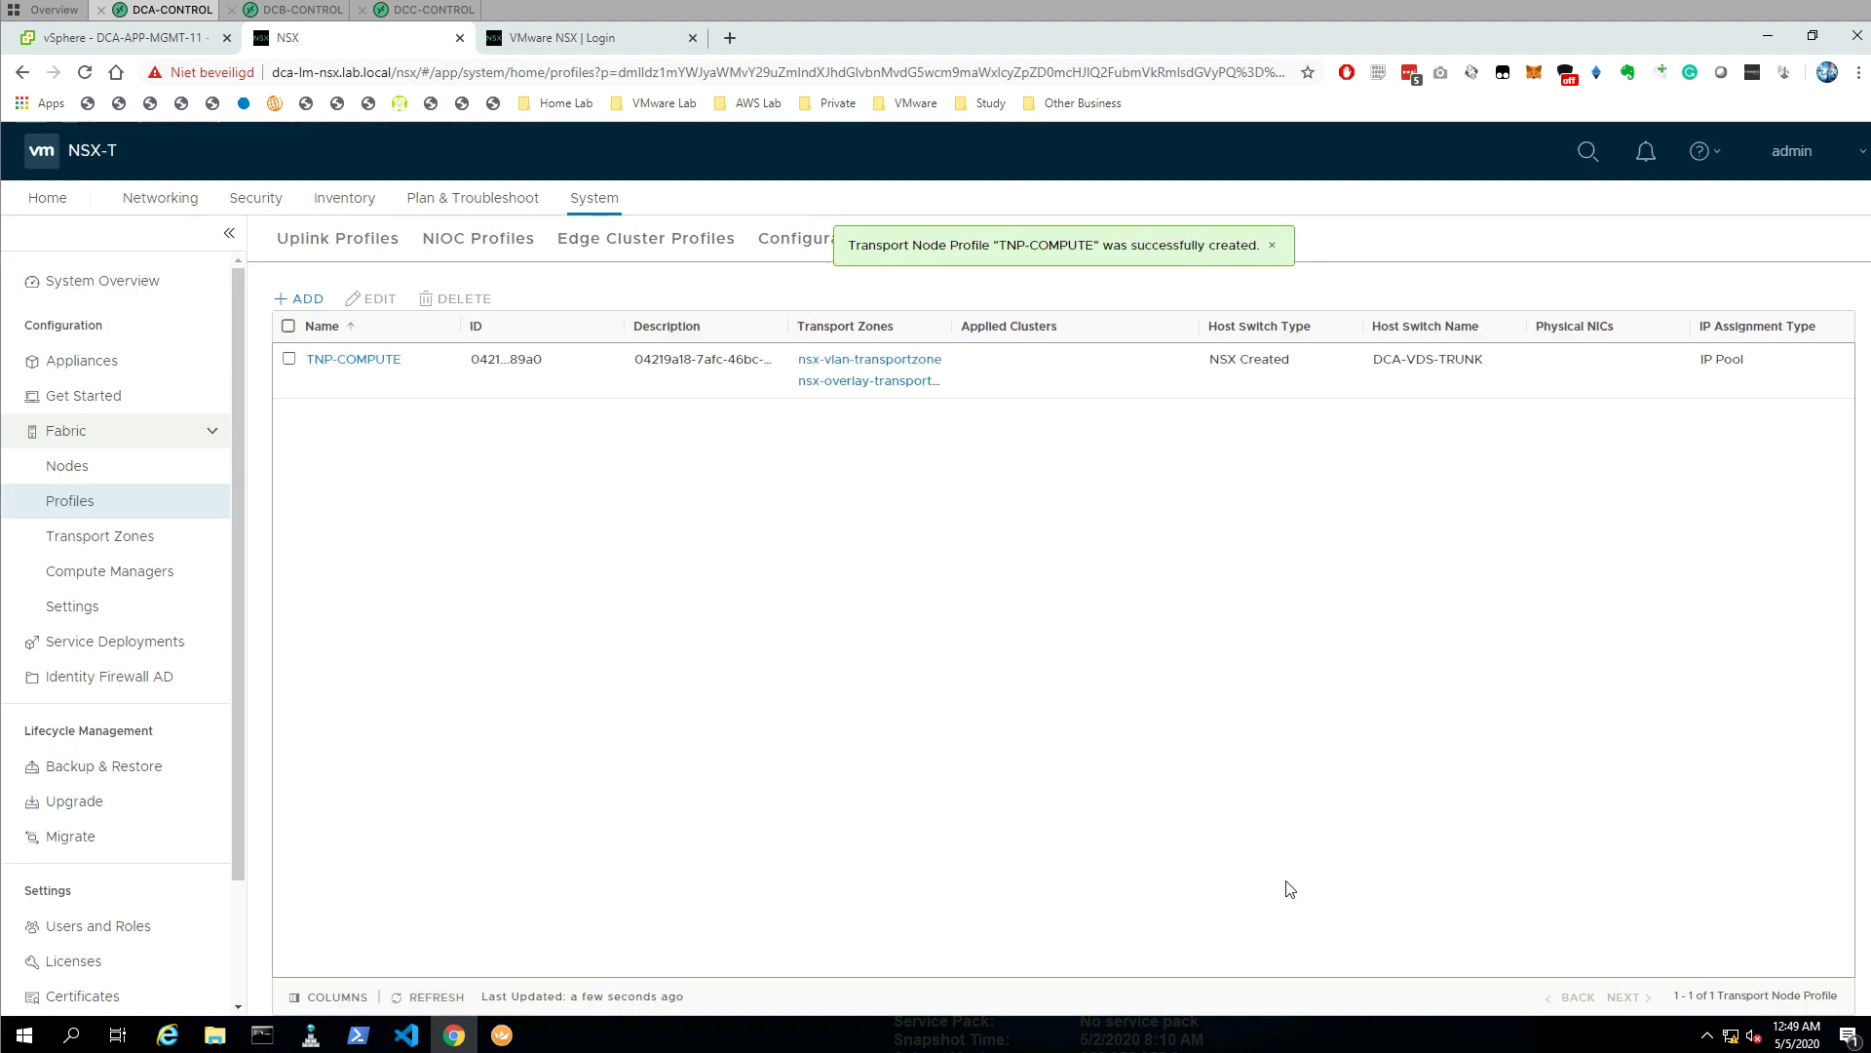
left_click(1273, 246)
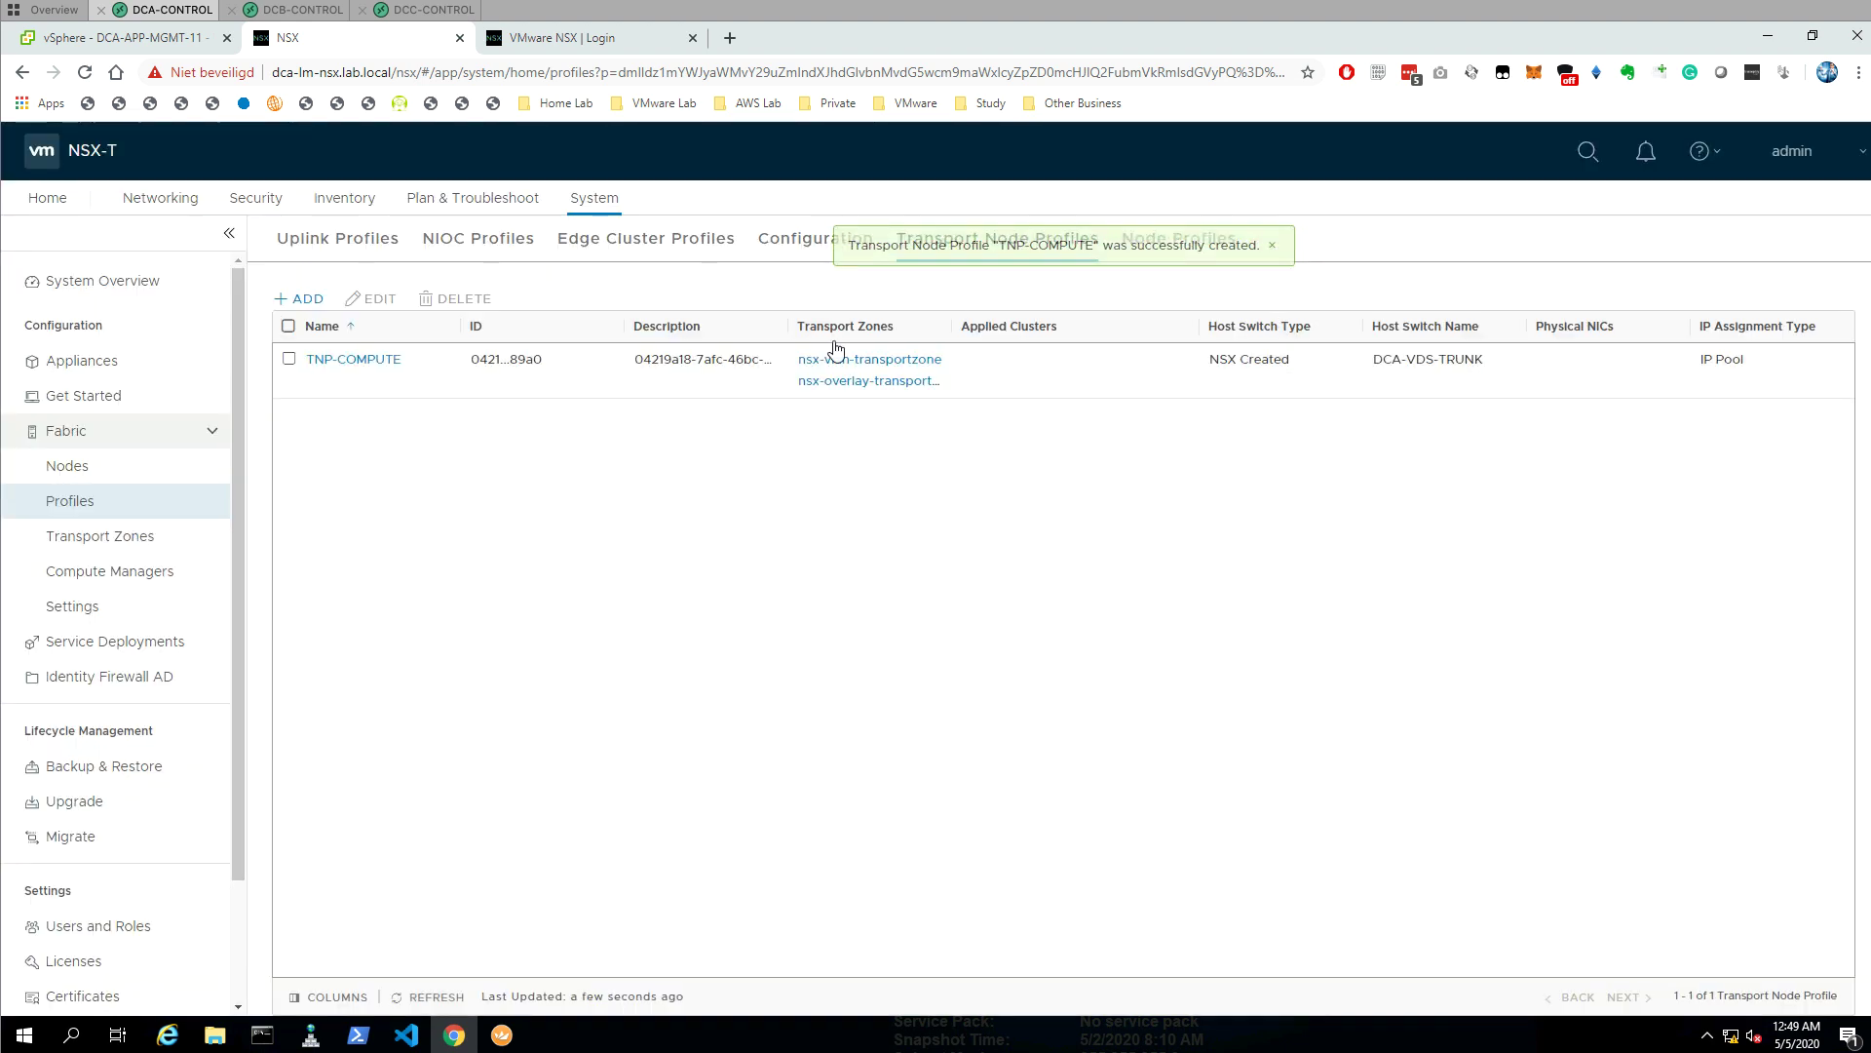
- List the host transport nodes managed by DCA-VCSA and expand the DC-A-Compute cluster to show its hosts
left_click(82, 471)
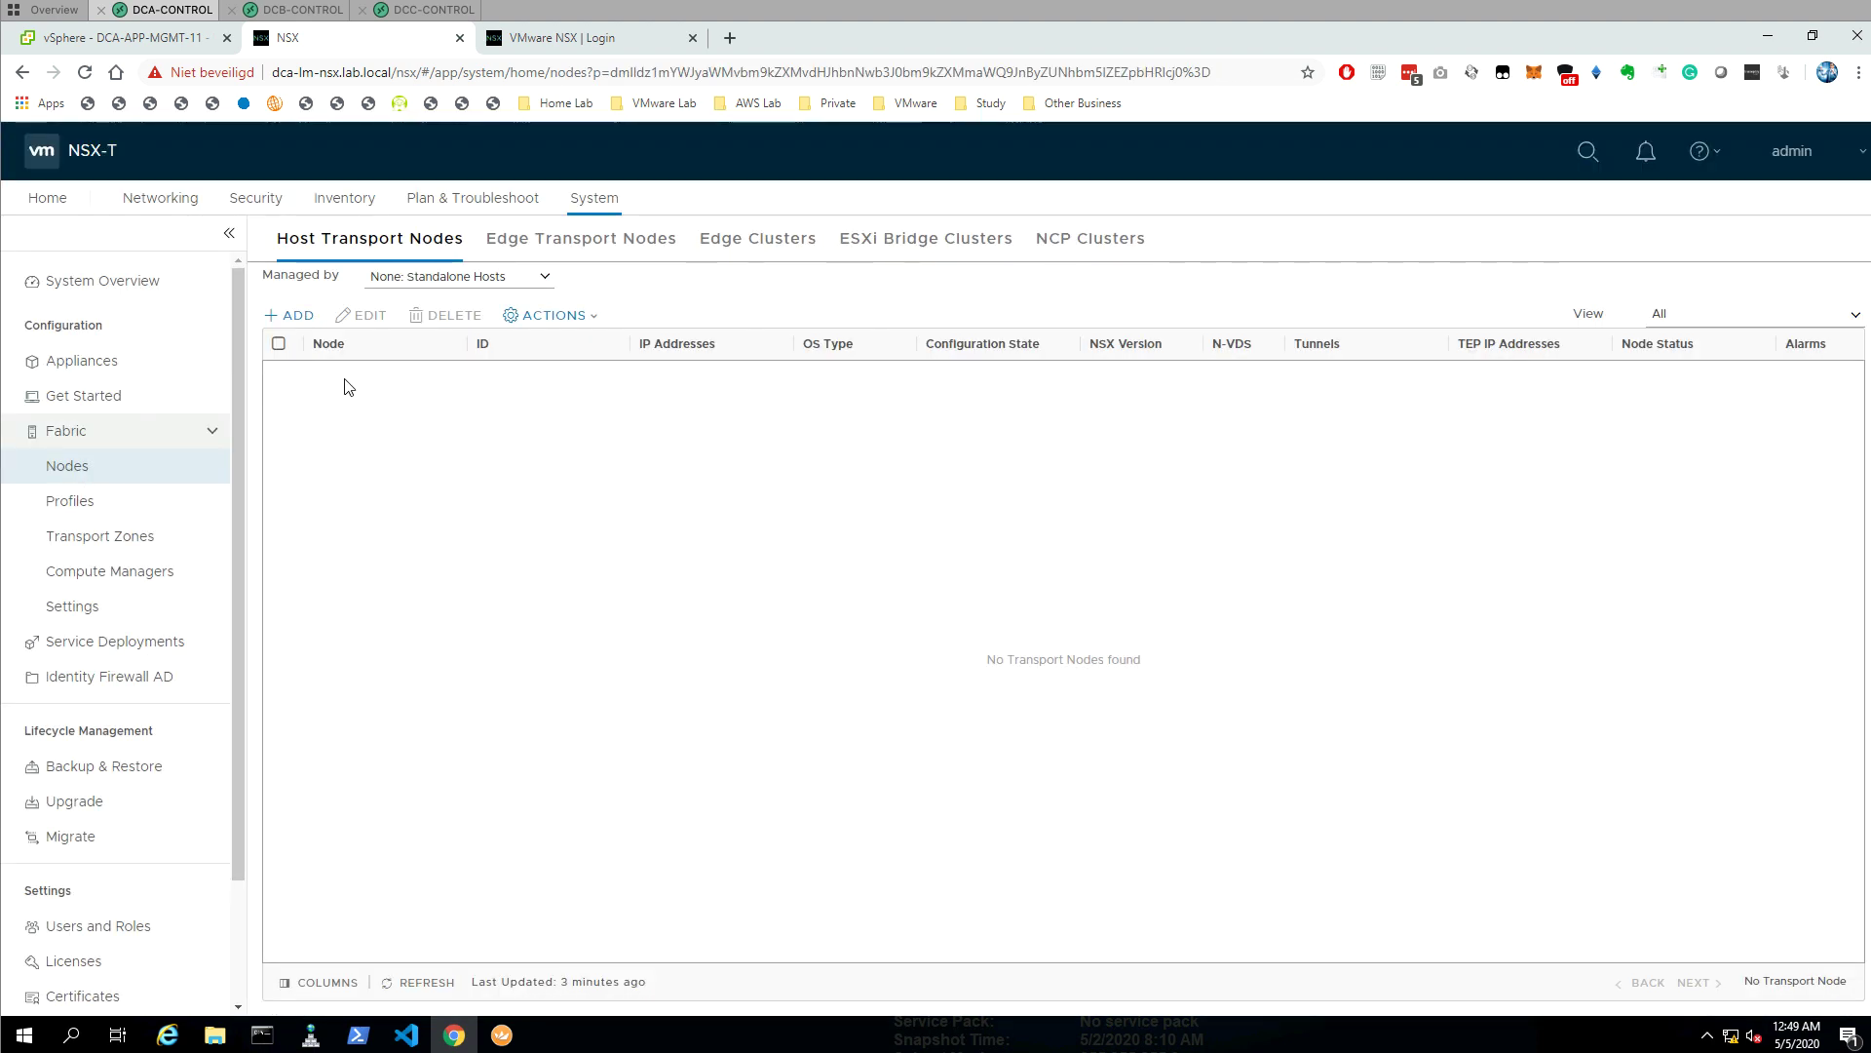
left_click(545, 281)
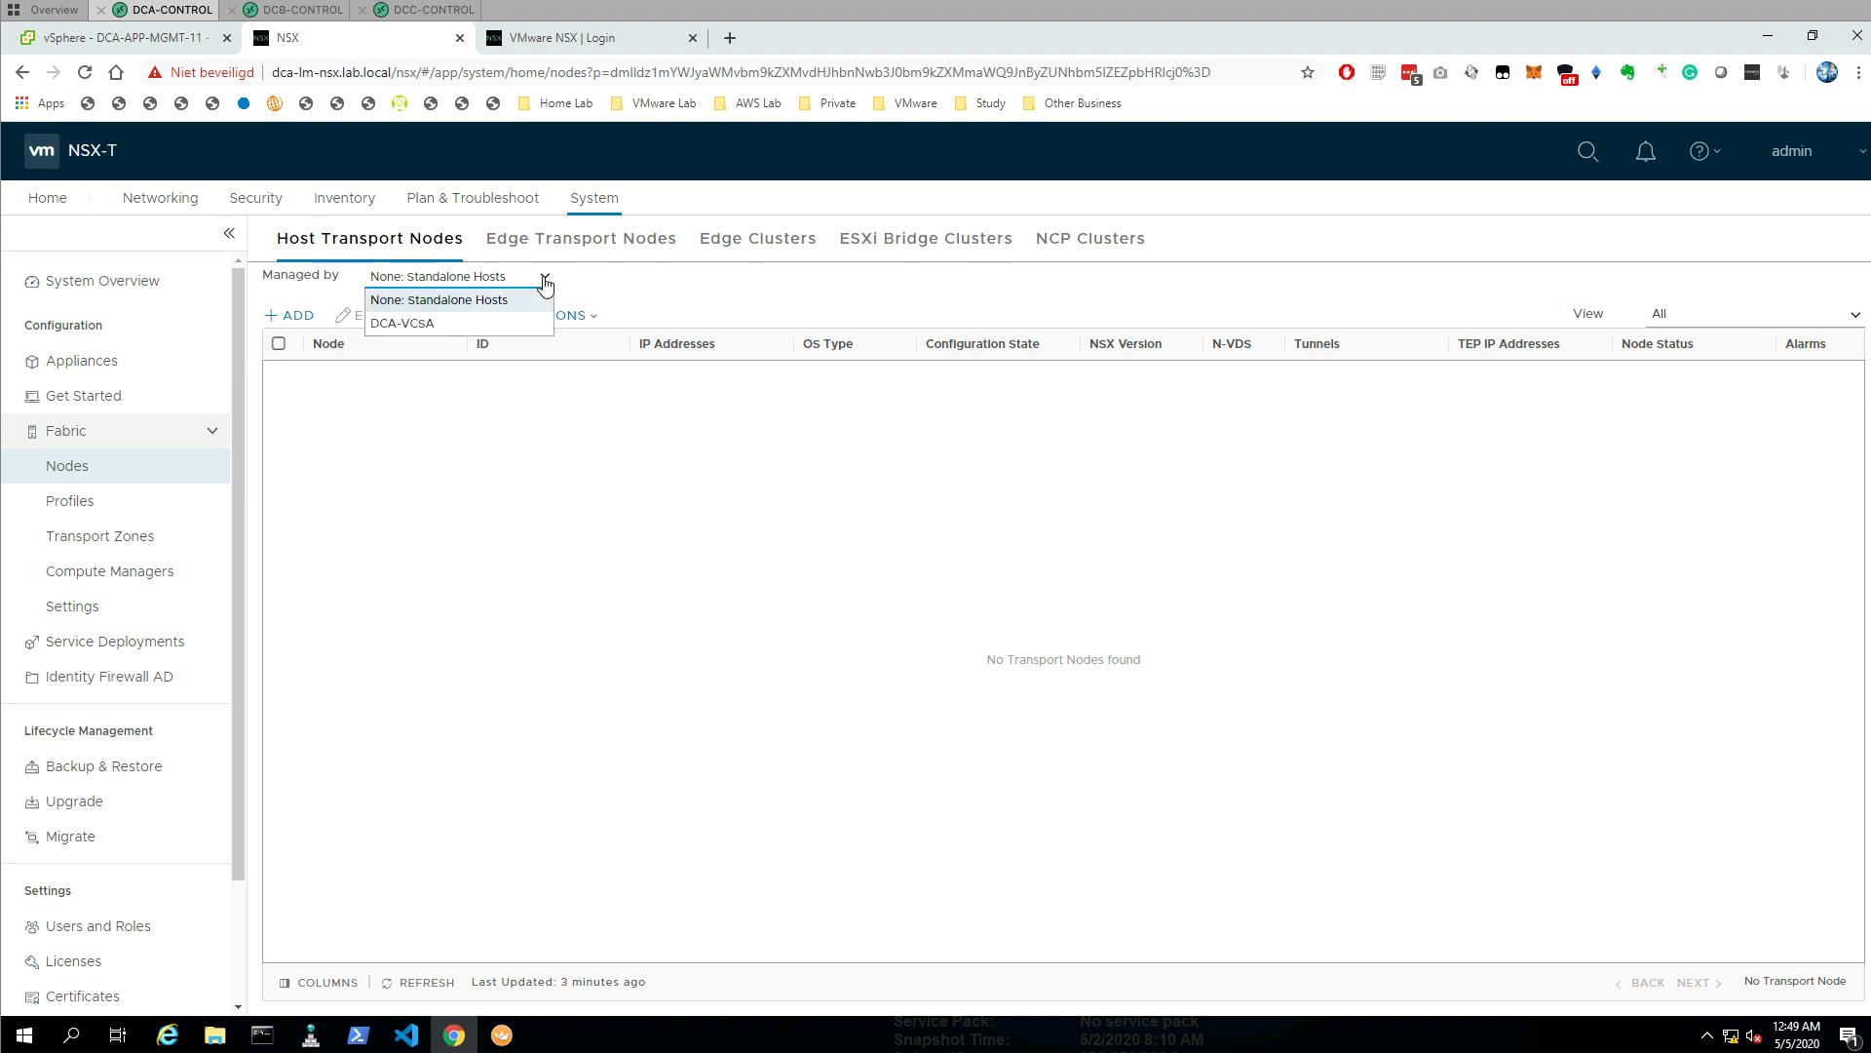
left_click(435, 322)
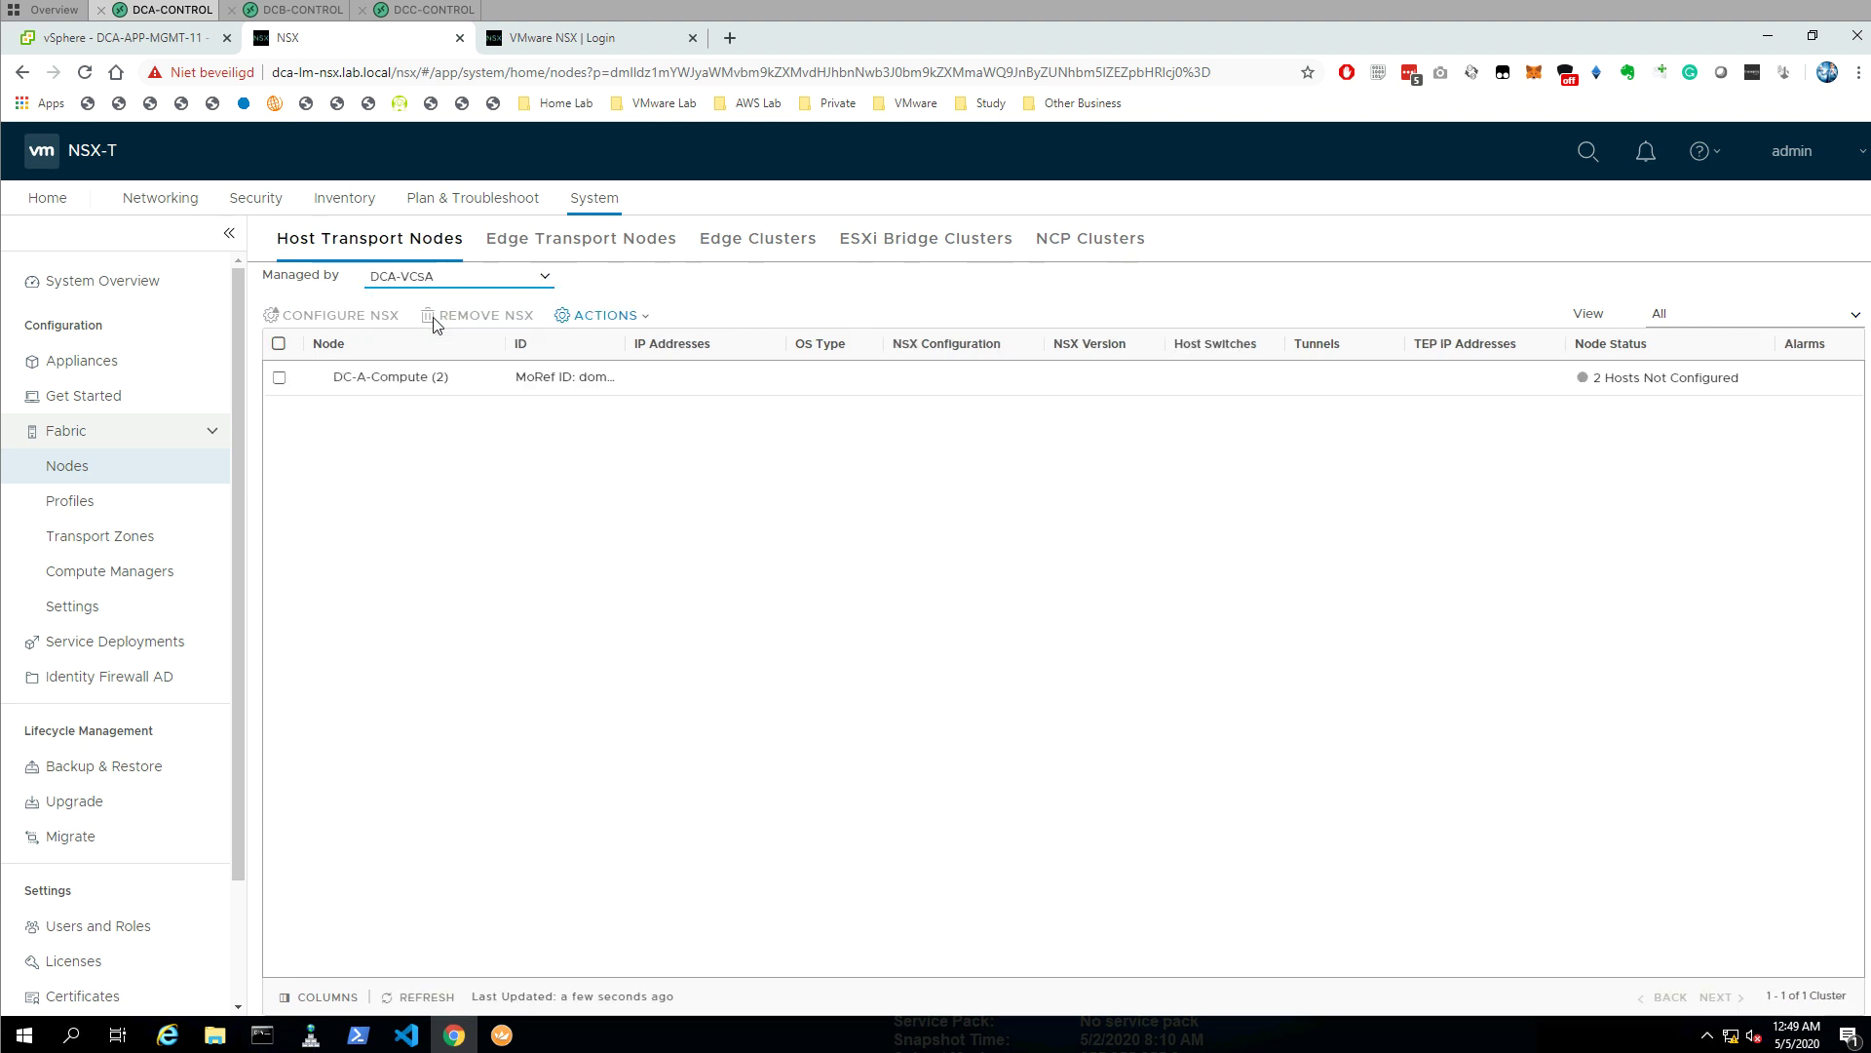
left_click(321, 378)
left_click(319, 380)
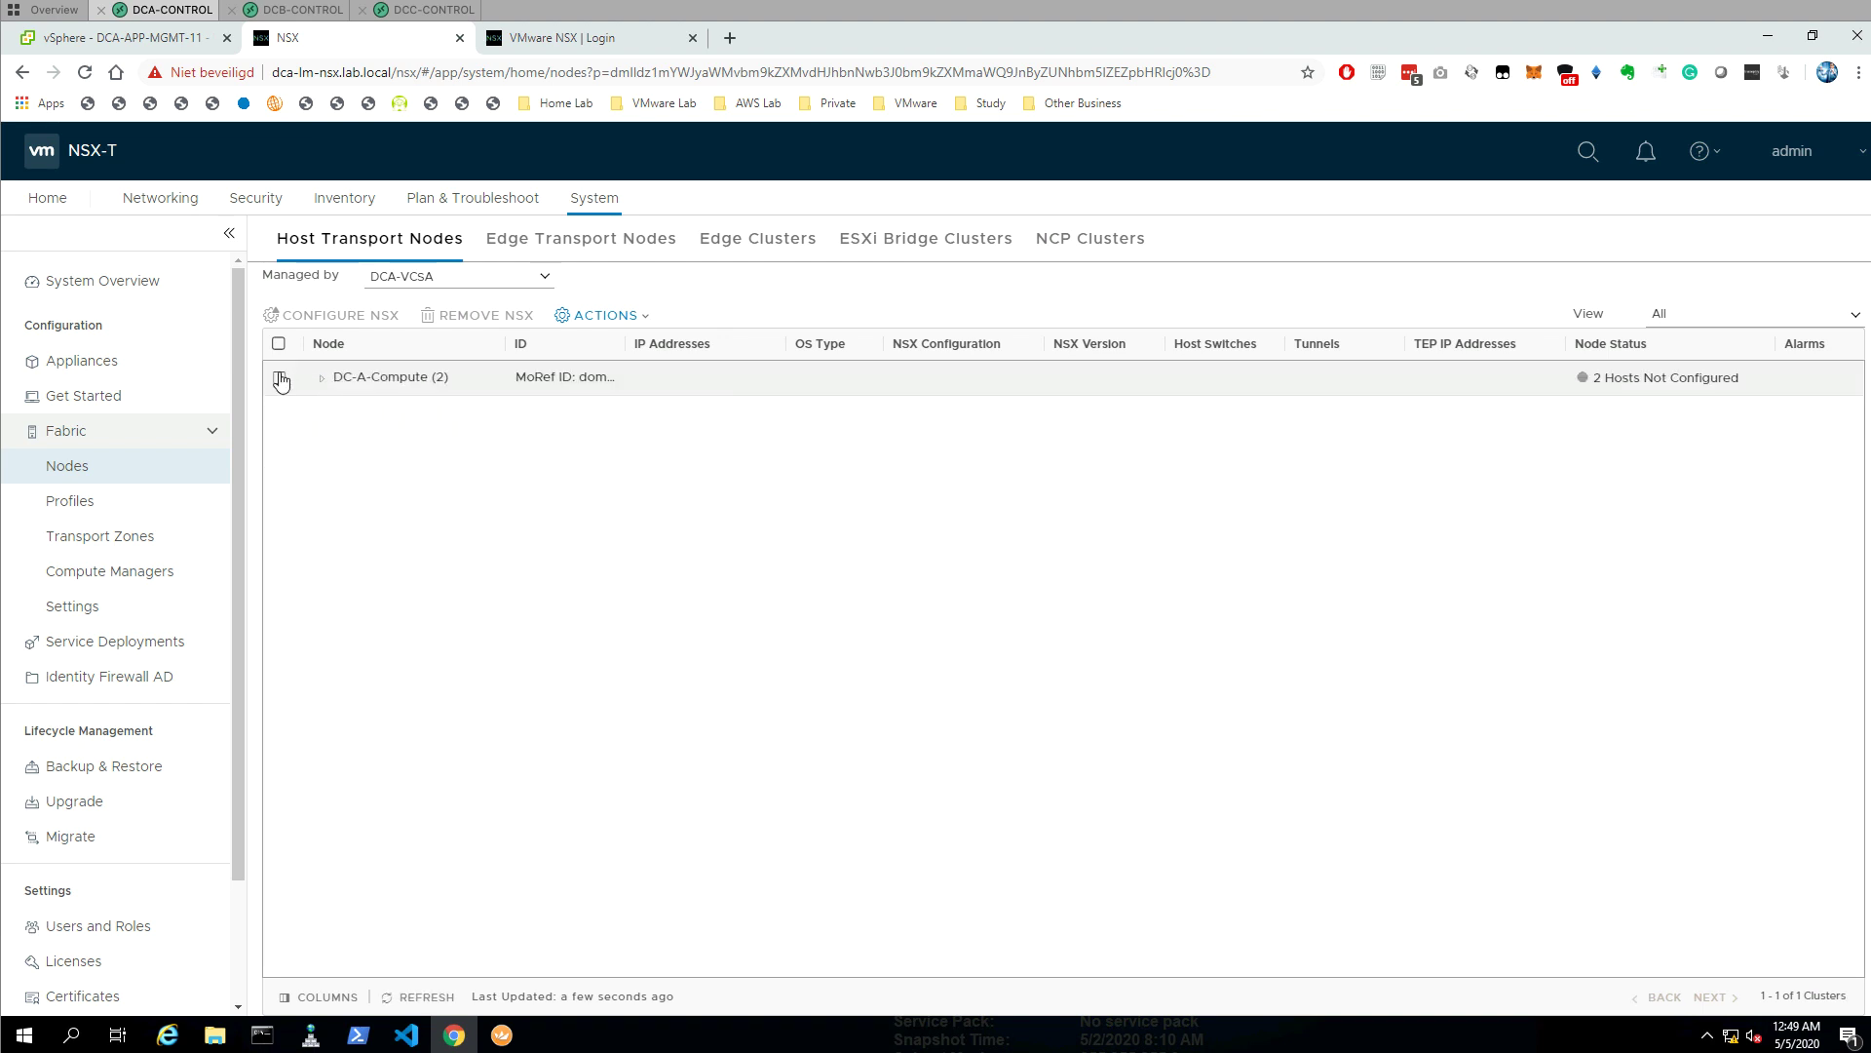
left_click(323, 380)
- Configure NSX on the DC-A-Compute cluster by applying the TNP-COMPUTE transport node profile
left_click(280, 379)
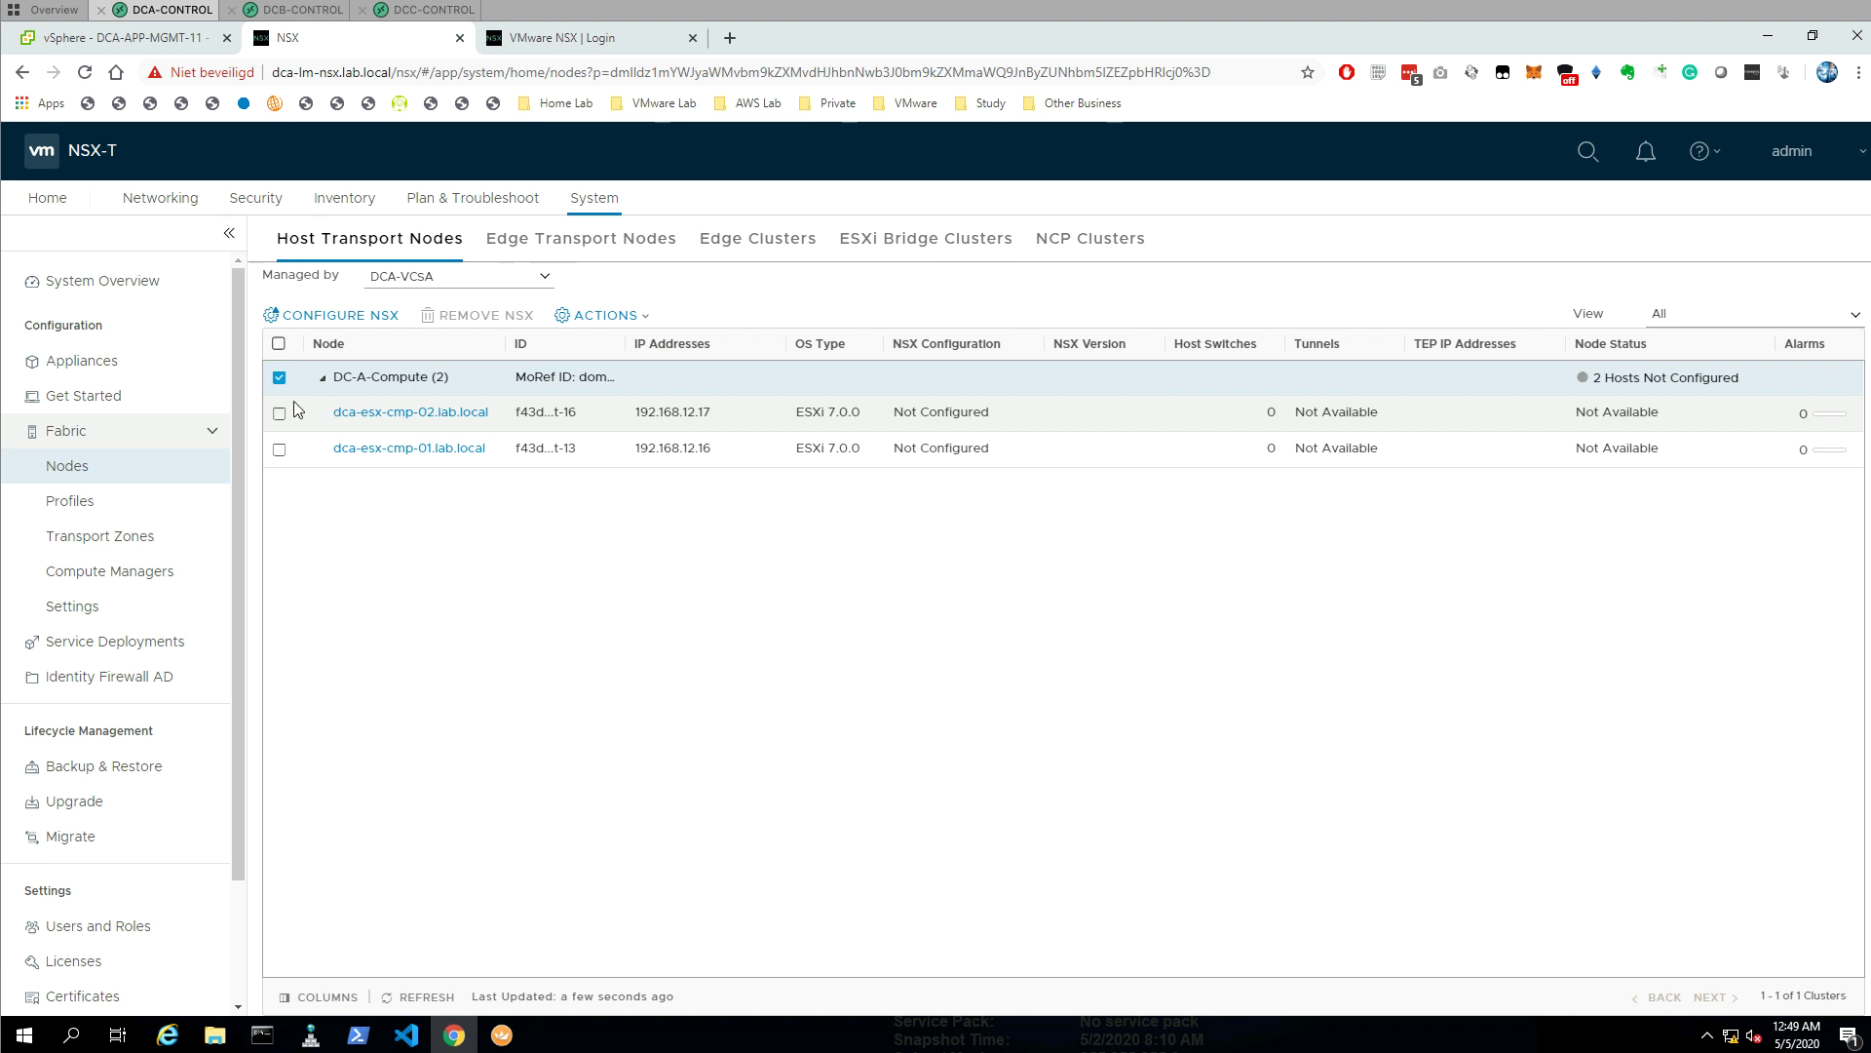
left_click(362, 323)
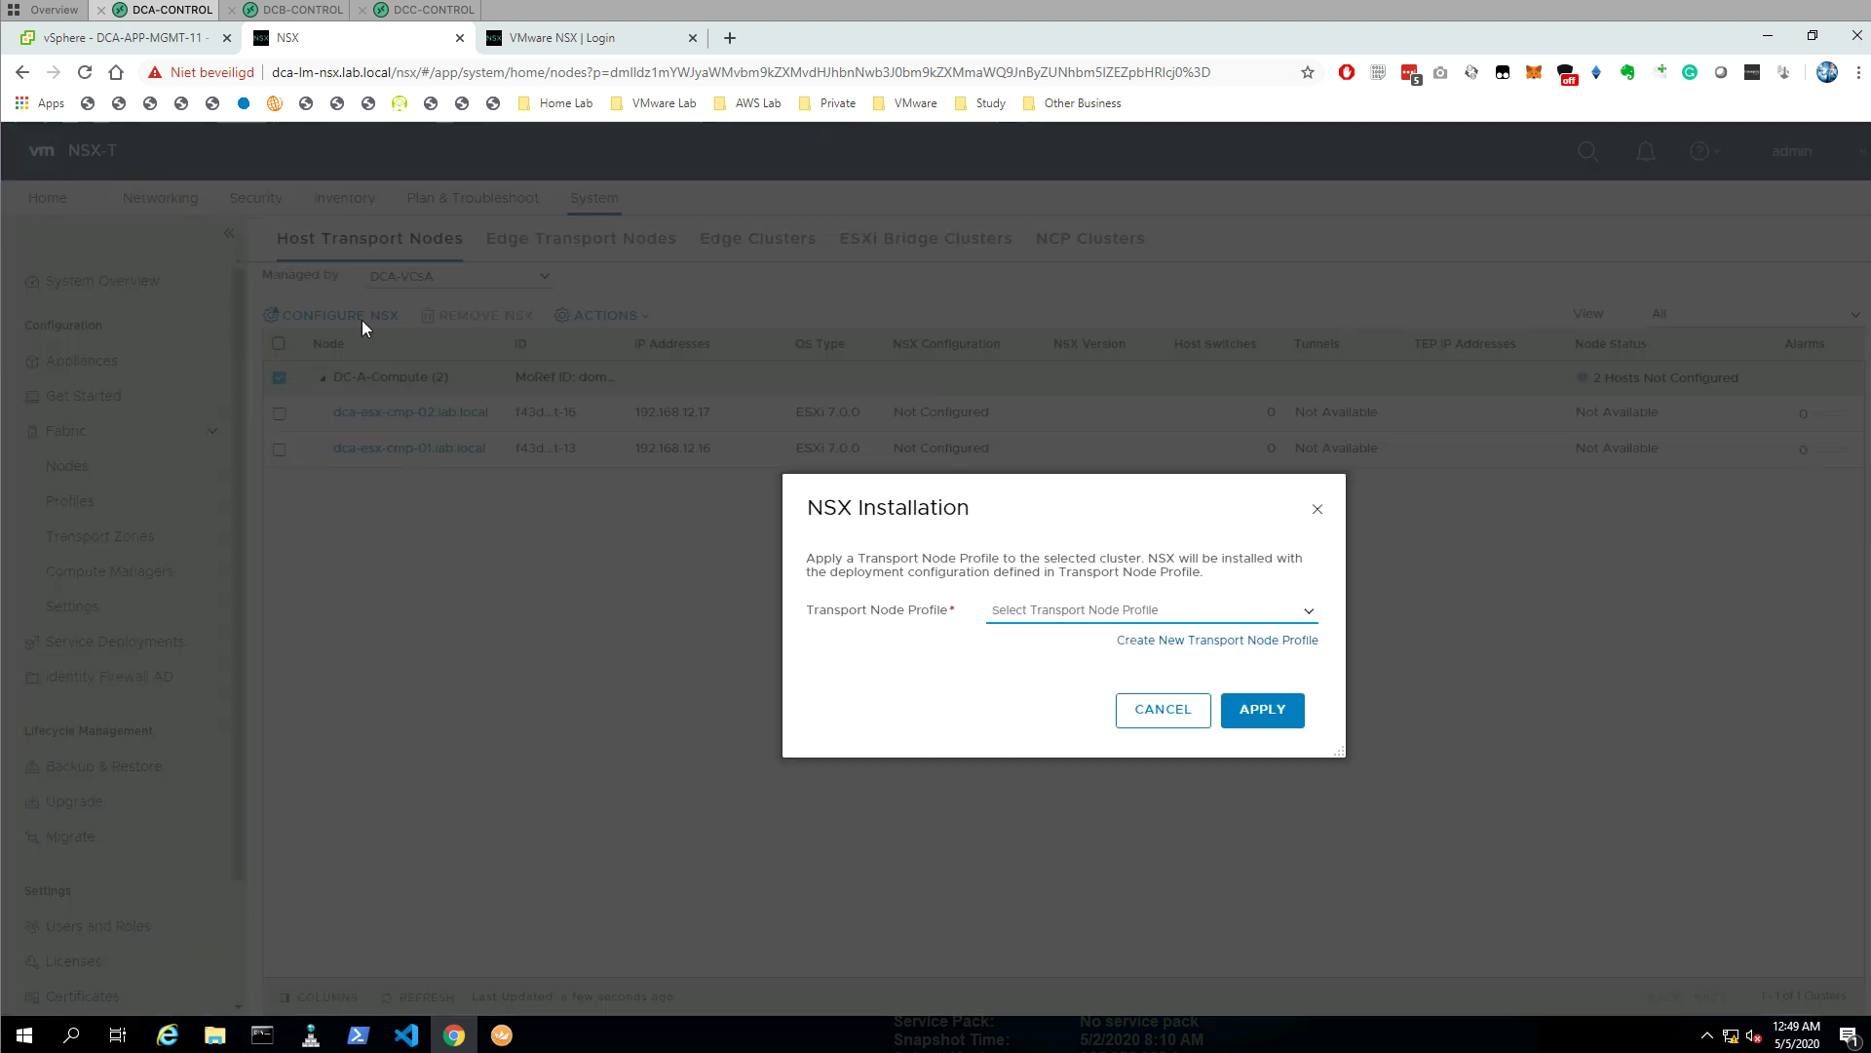
left_click(1308, 616)
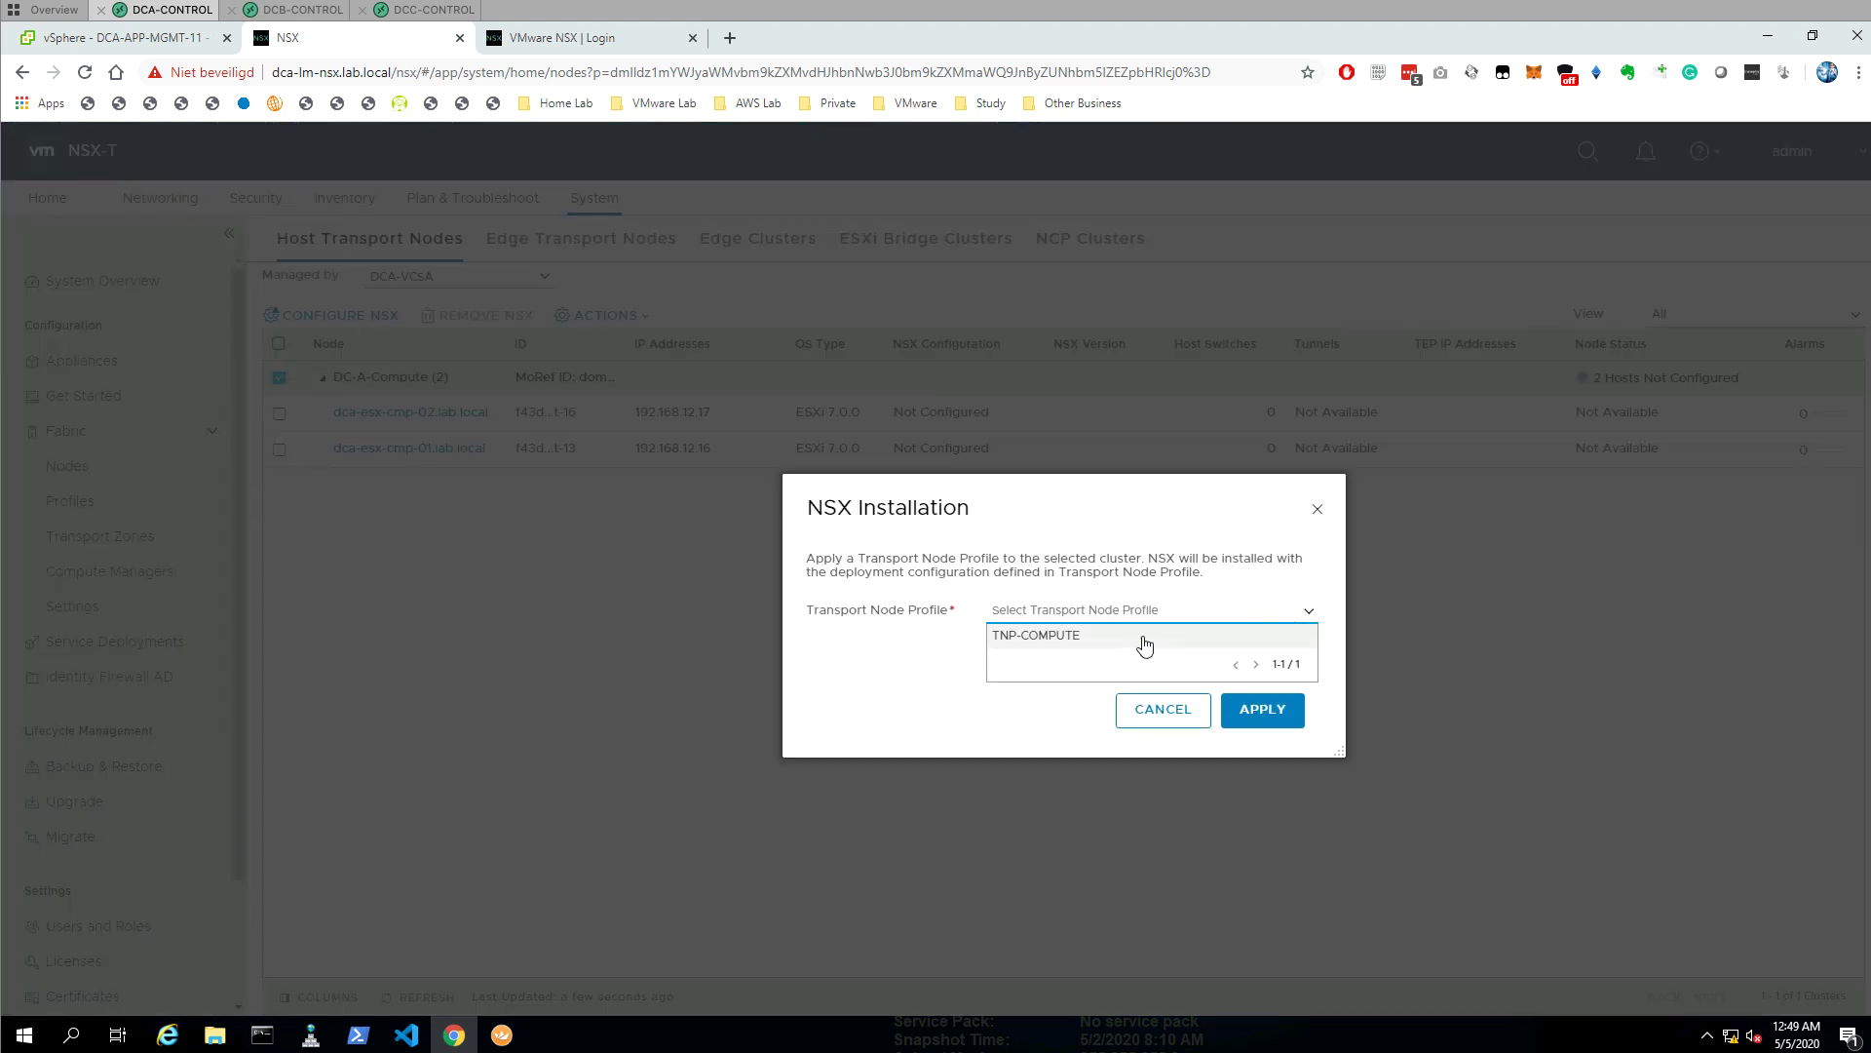
left_click(1073, 636)
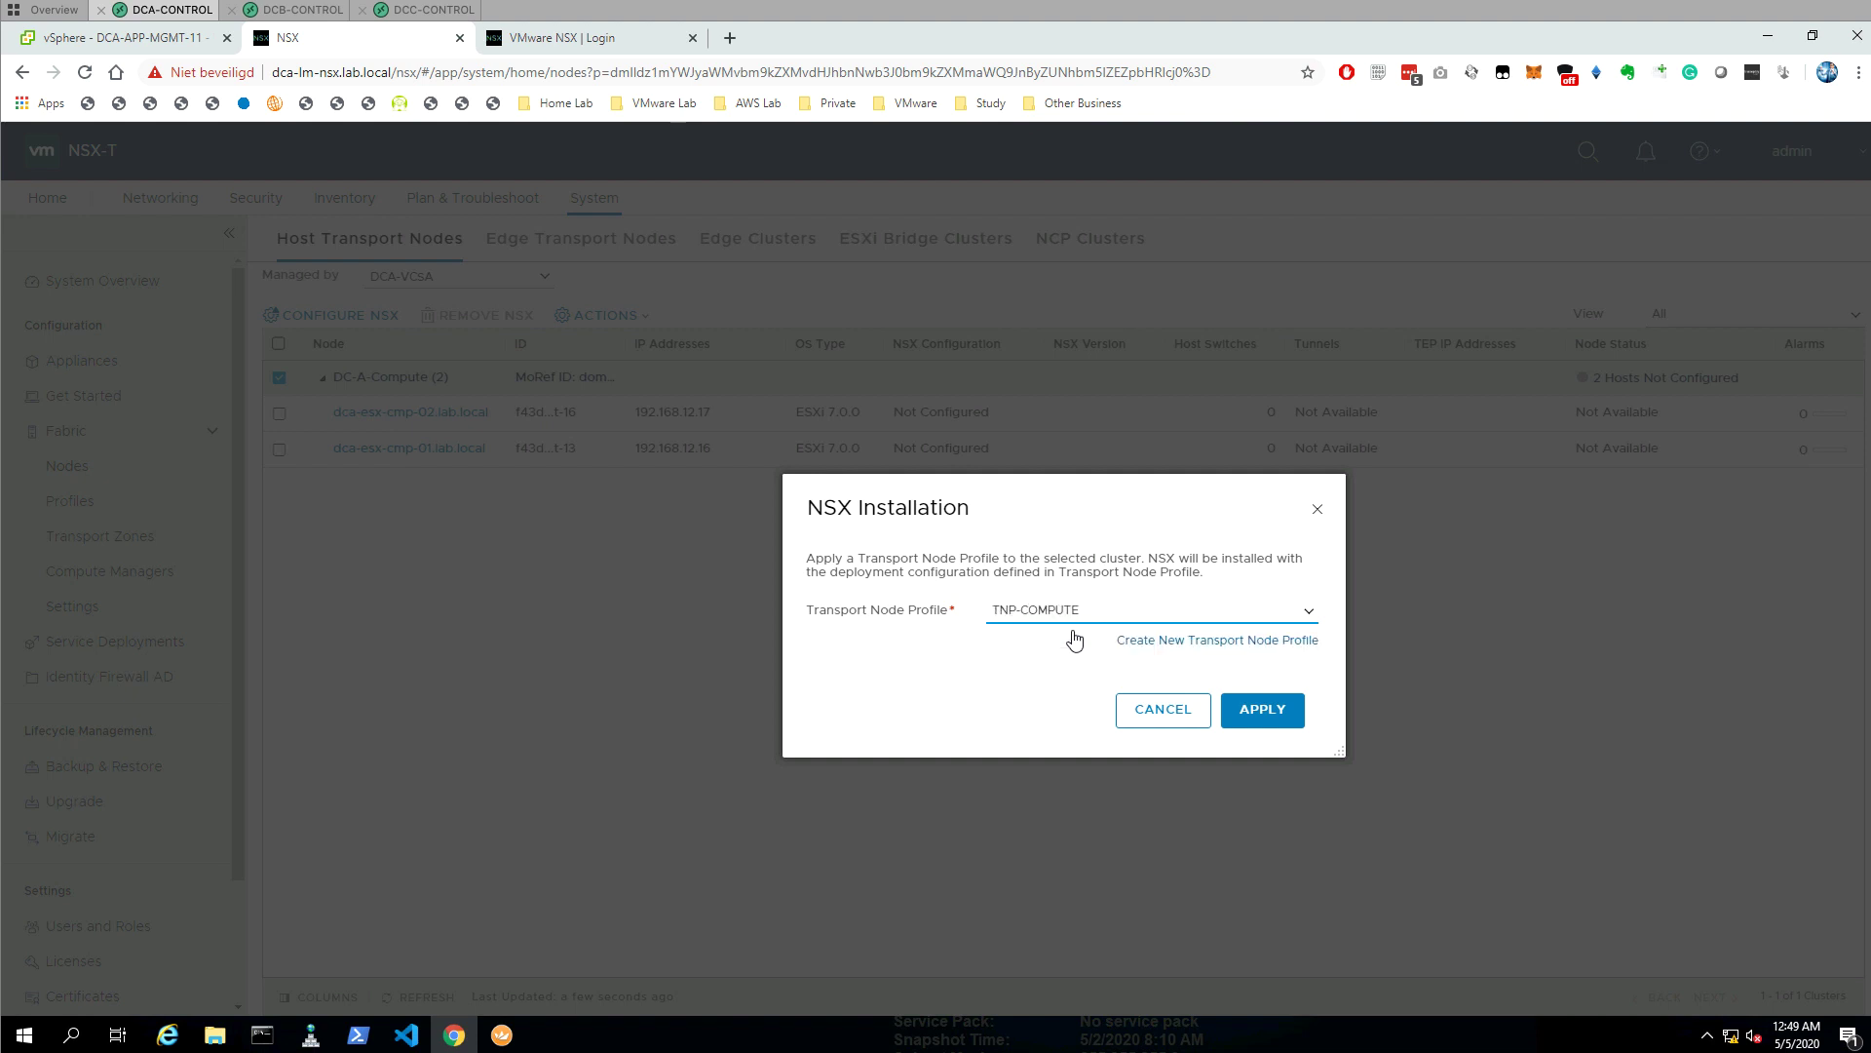
left_click(1263, 710)
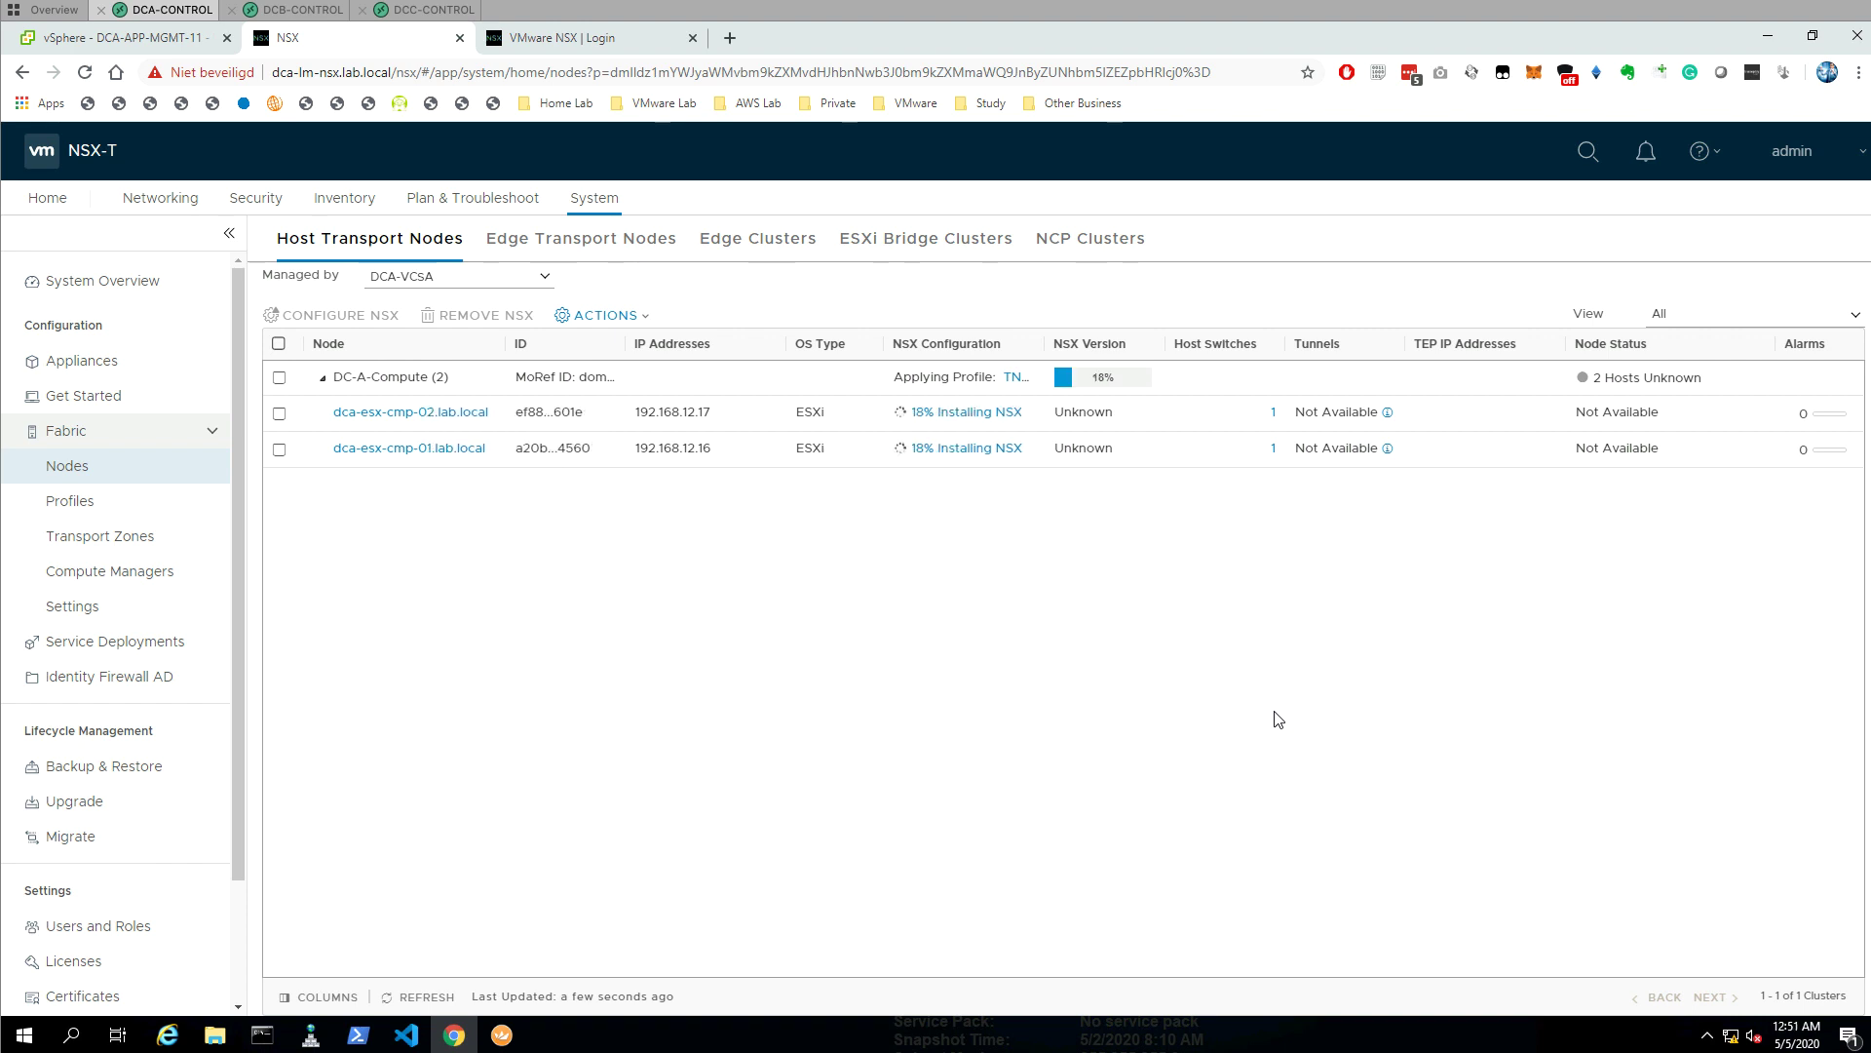
- Refresh the host transport nodes repeatedly to check the NSX installation and node status of the DC-A-Compute hosts
left_click(419, 996)
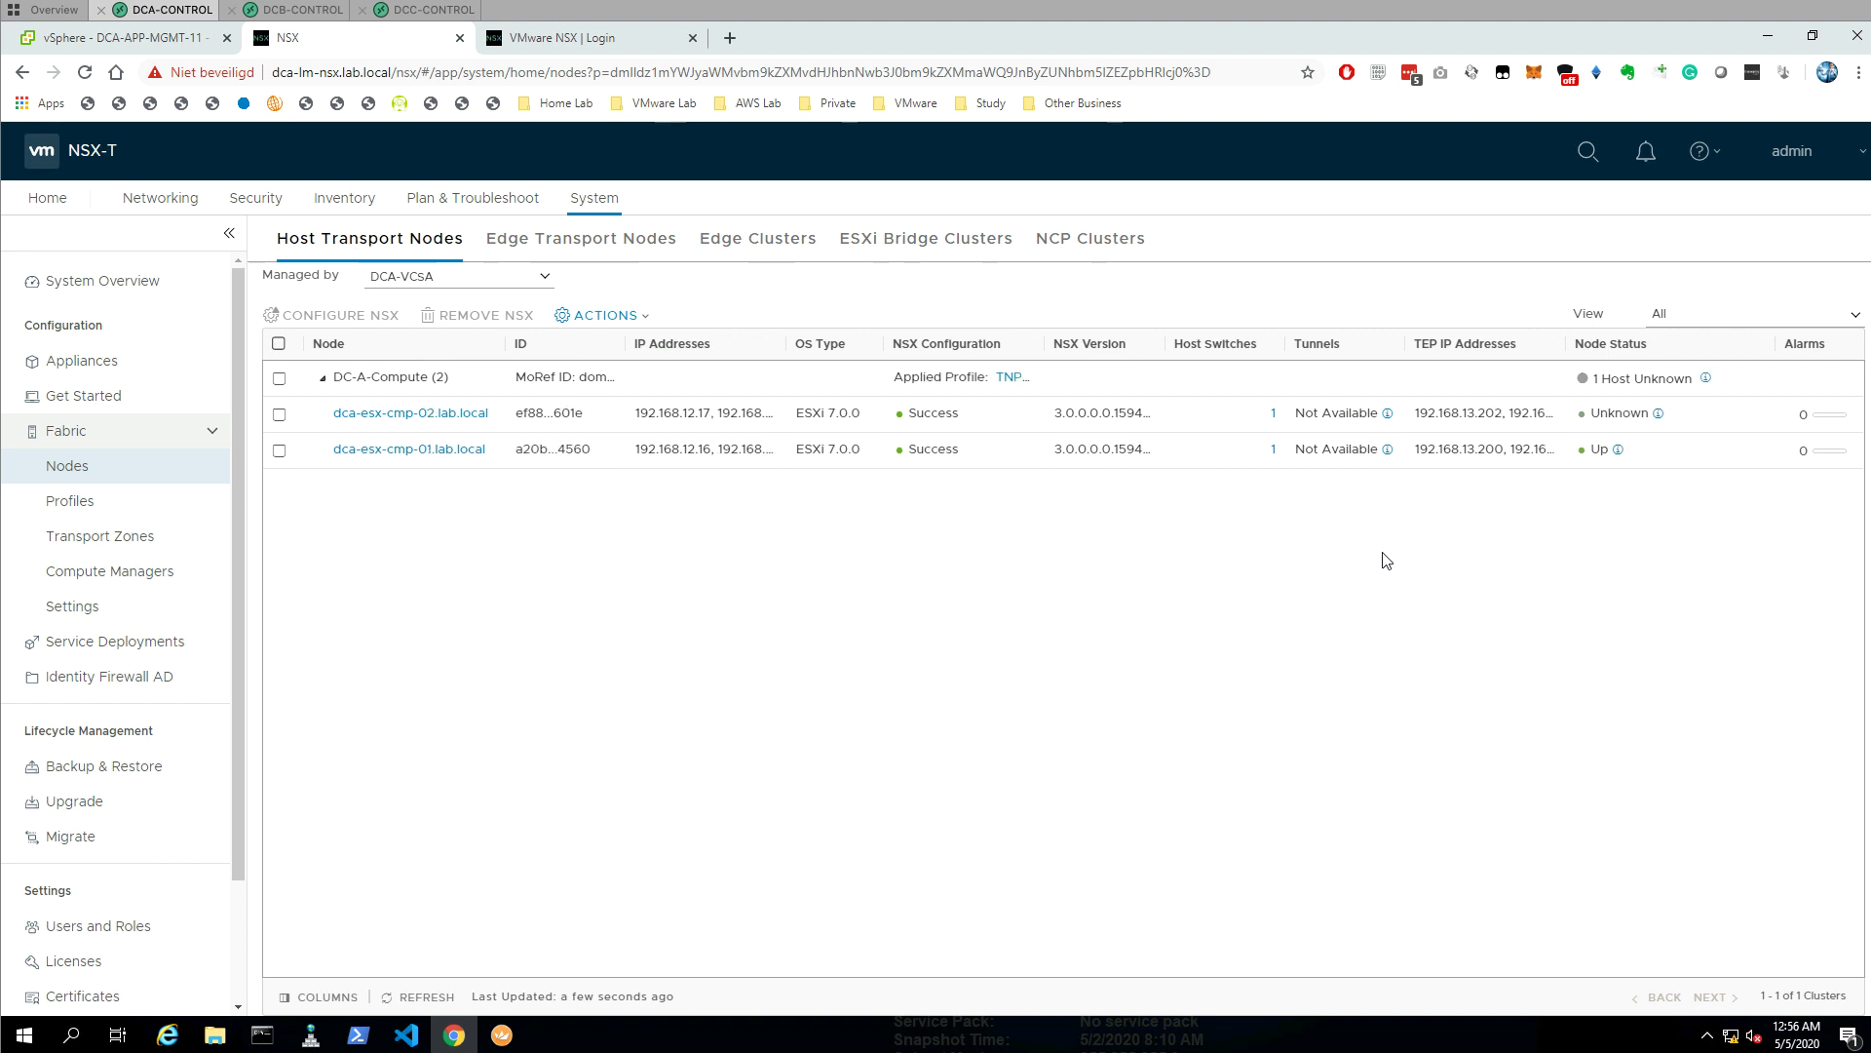
left_click(427, 997)
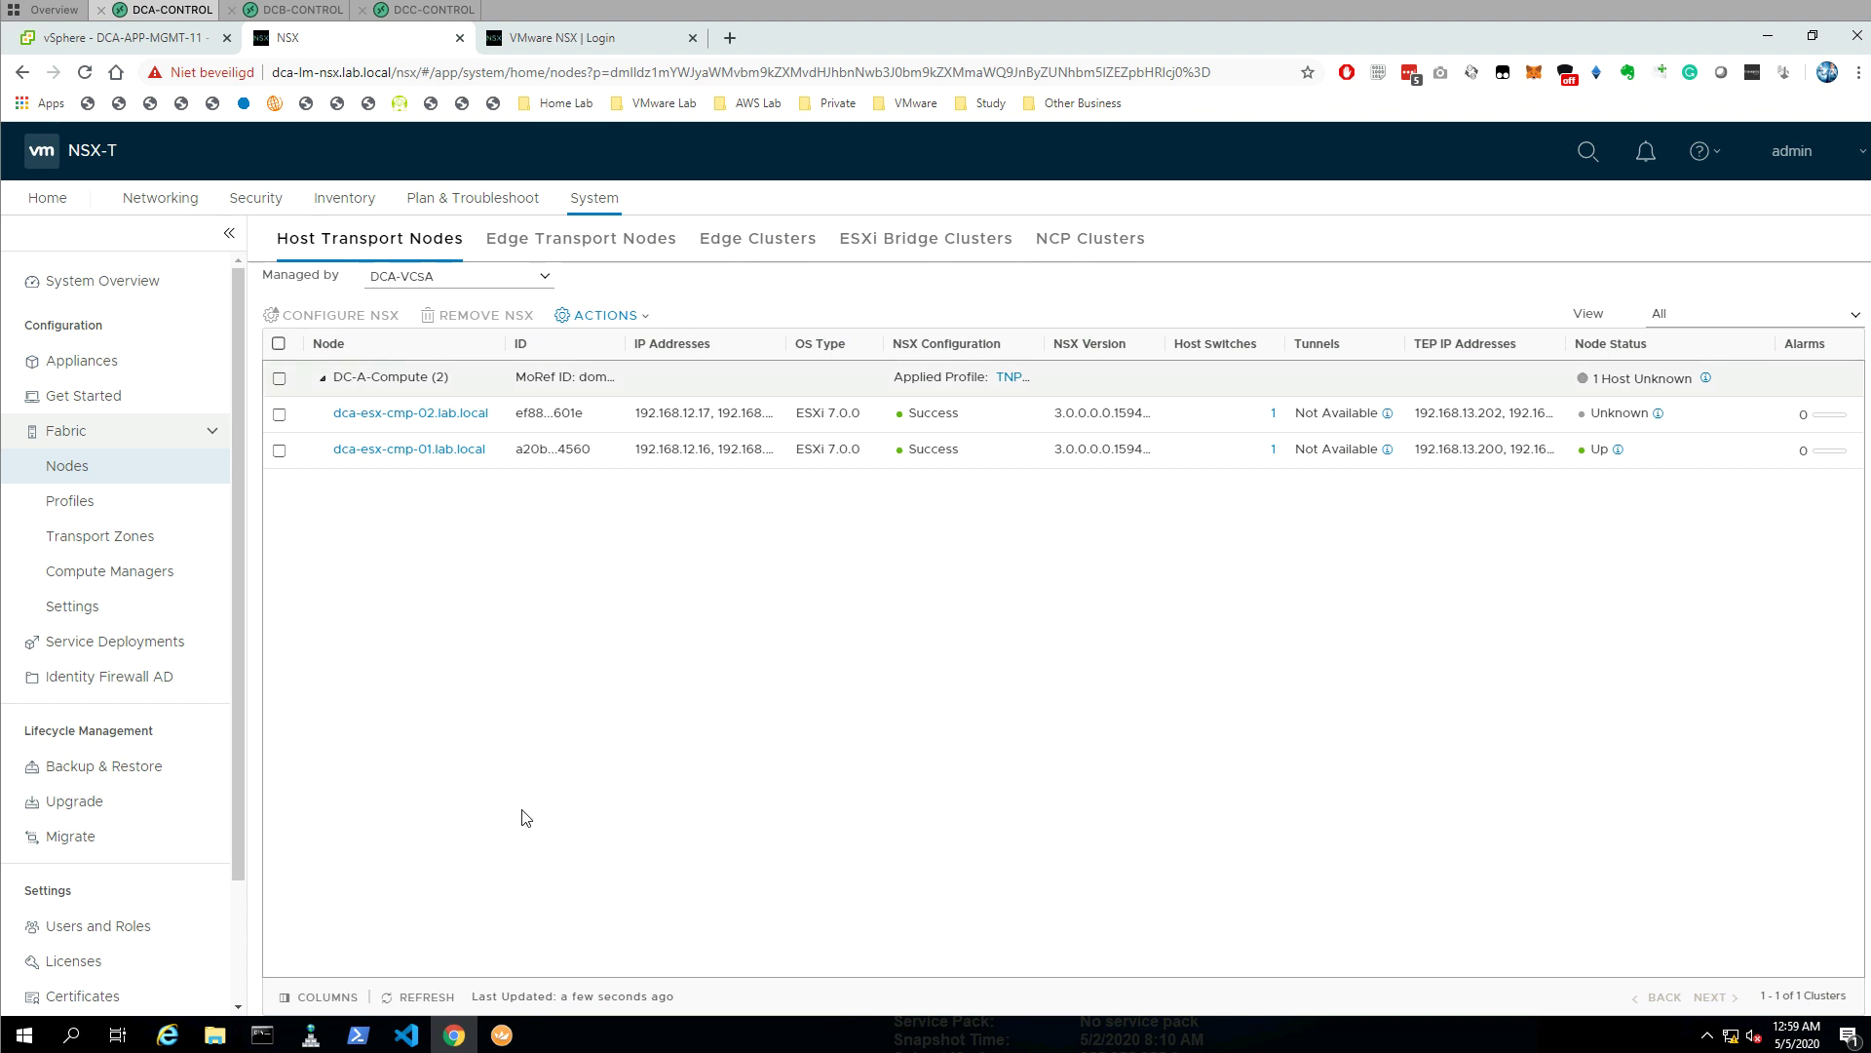
left_click(421, 997)
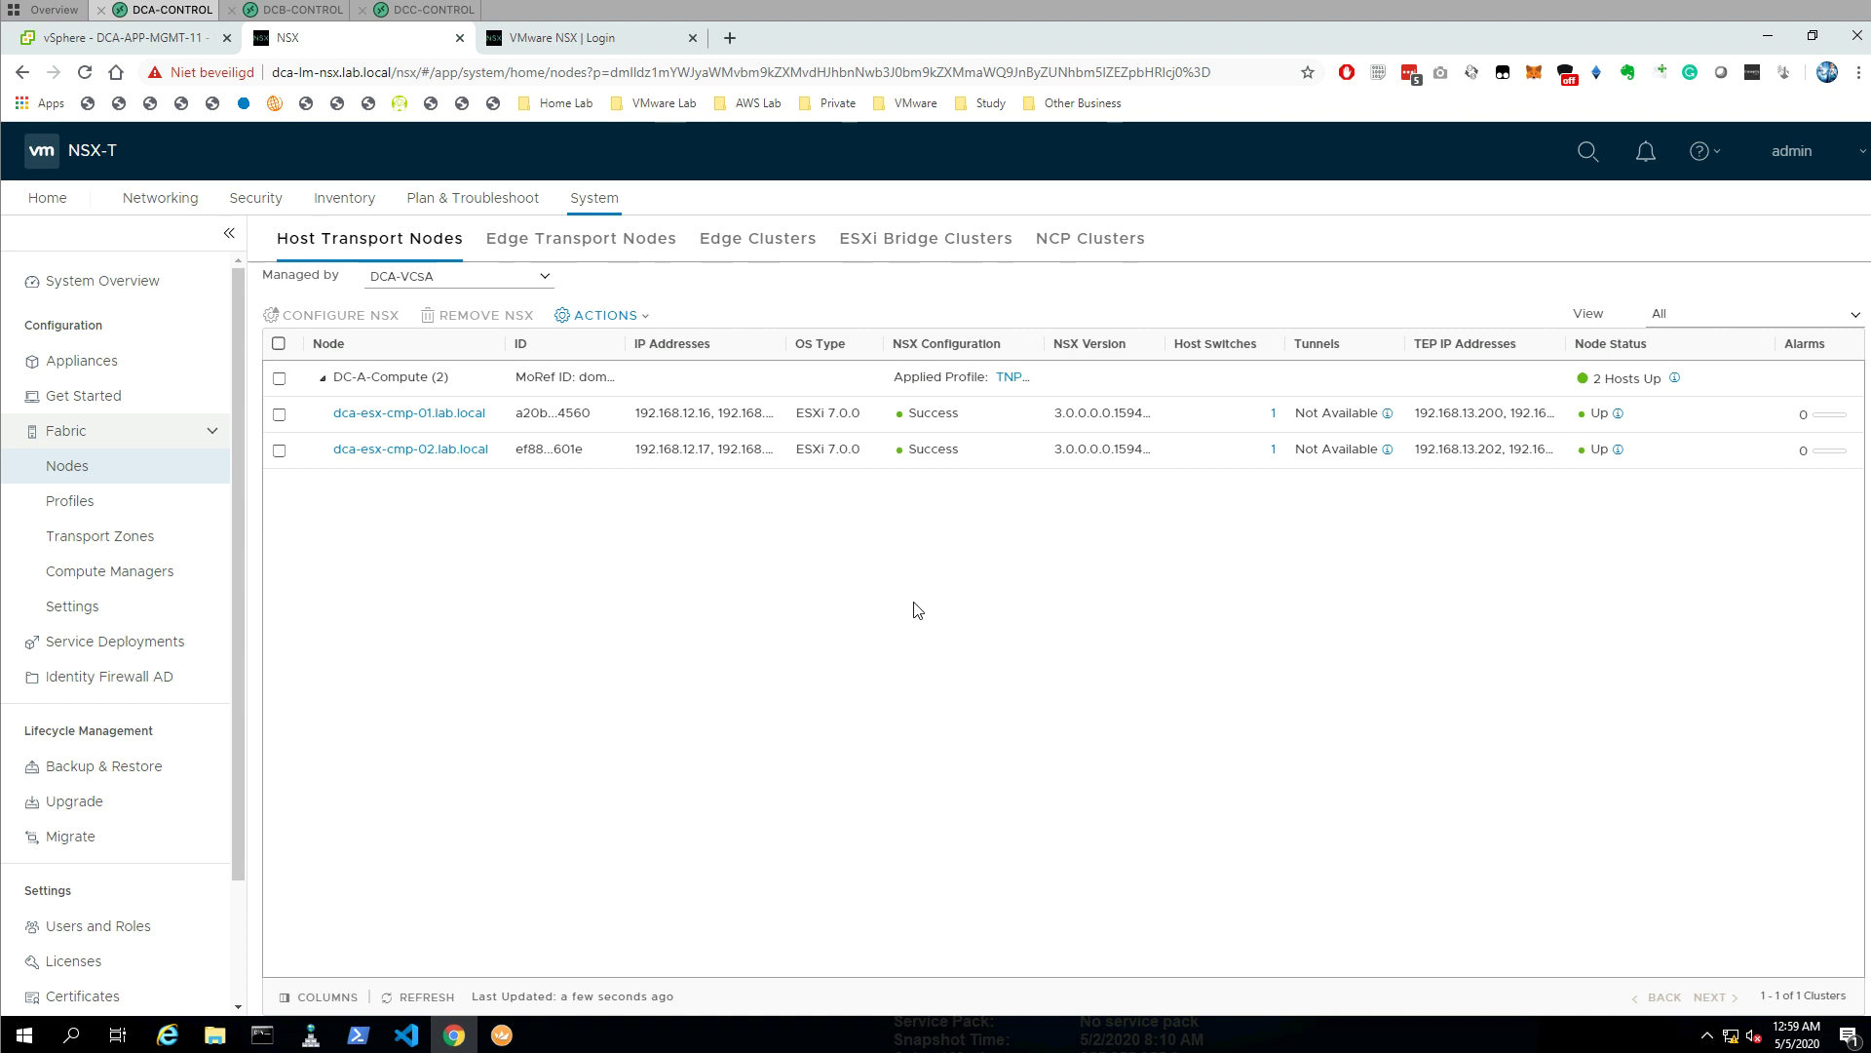
- Switch to the DCB site's NSX manager and add uplink profile UP-EDGE with Failover Order teamings E-UP-01 and E-UP-02 and transport VLAN 124
left_click(135, 302)
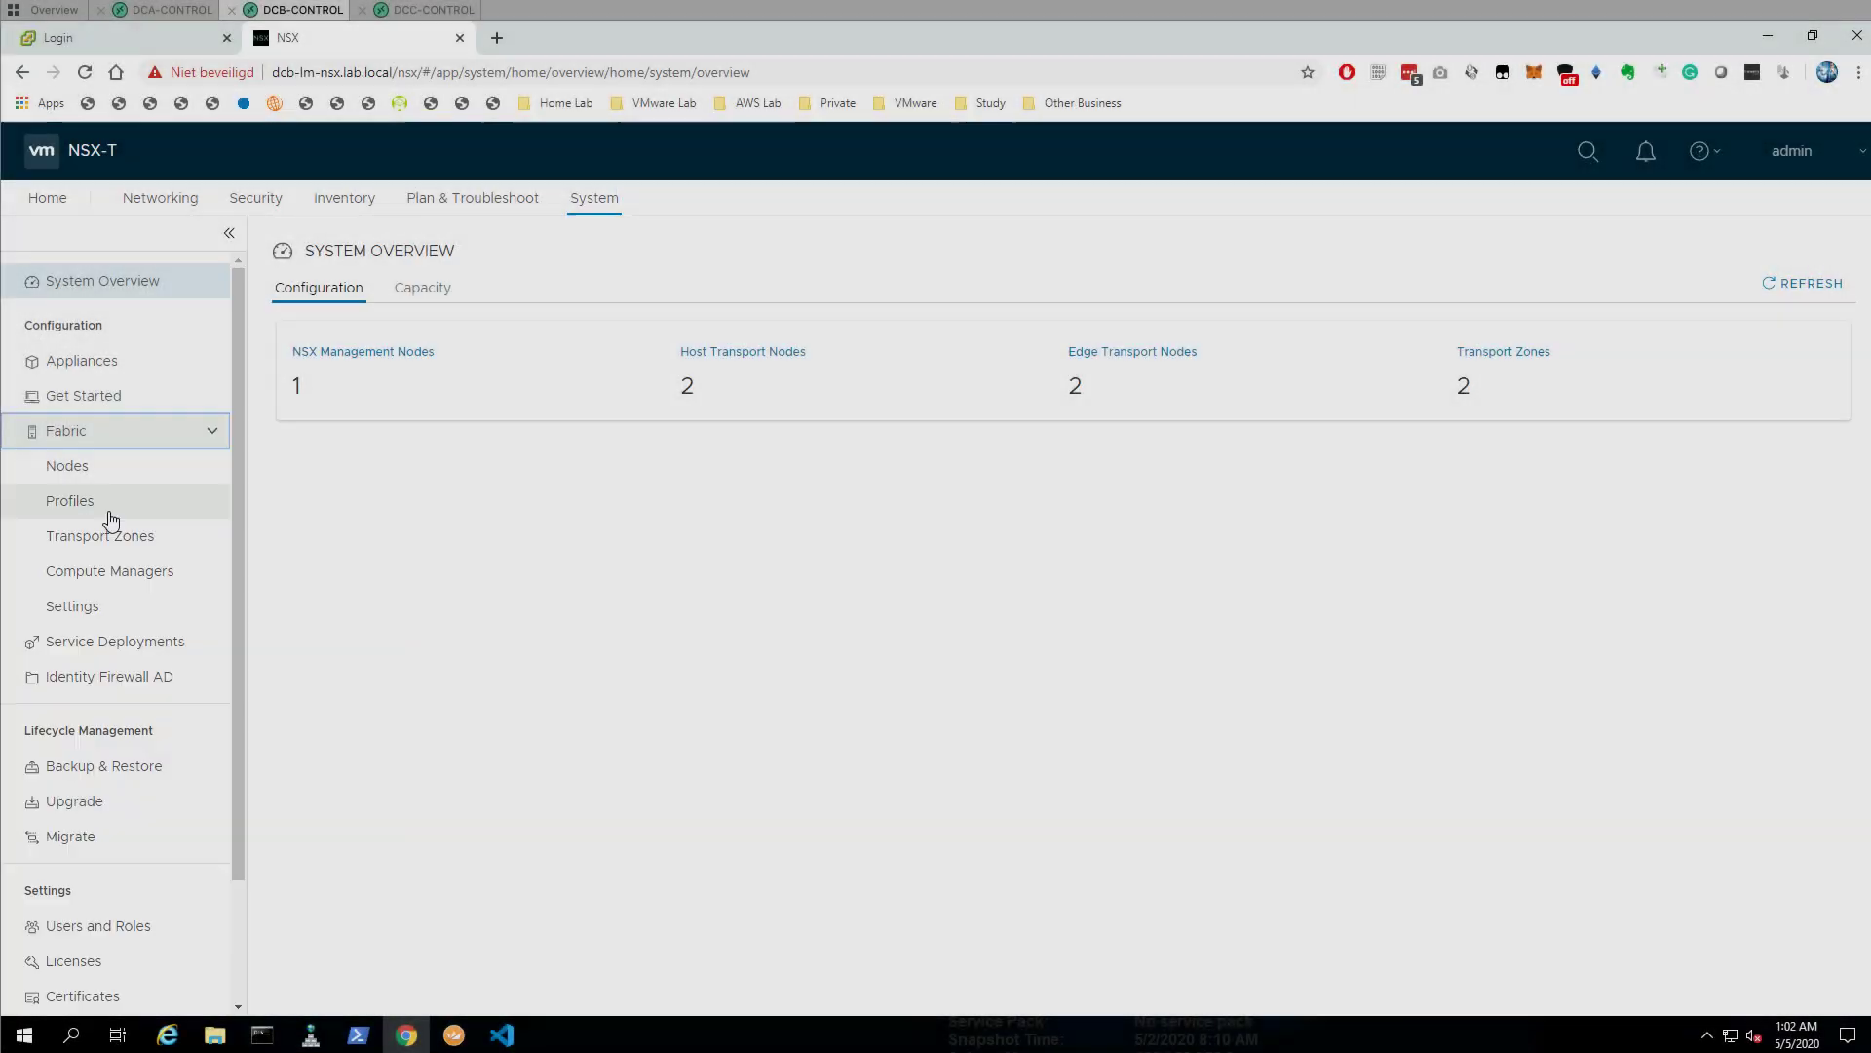
left_click(110, 500)
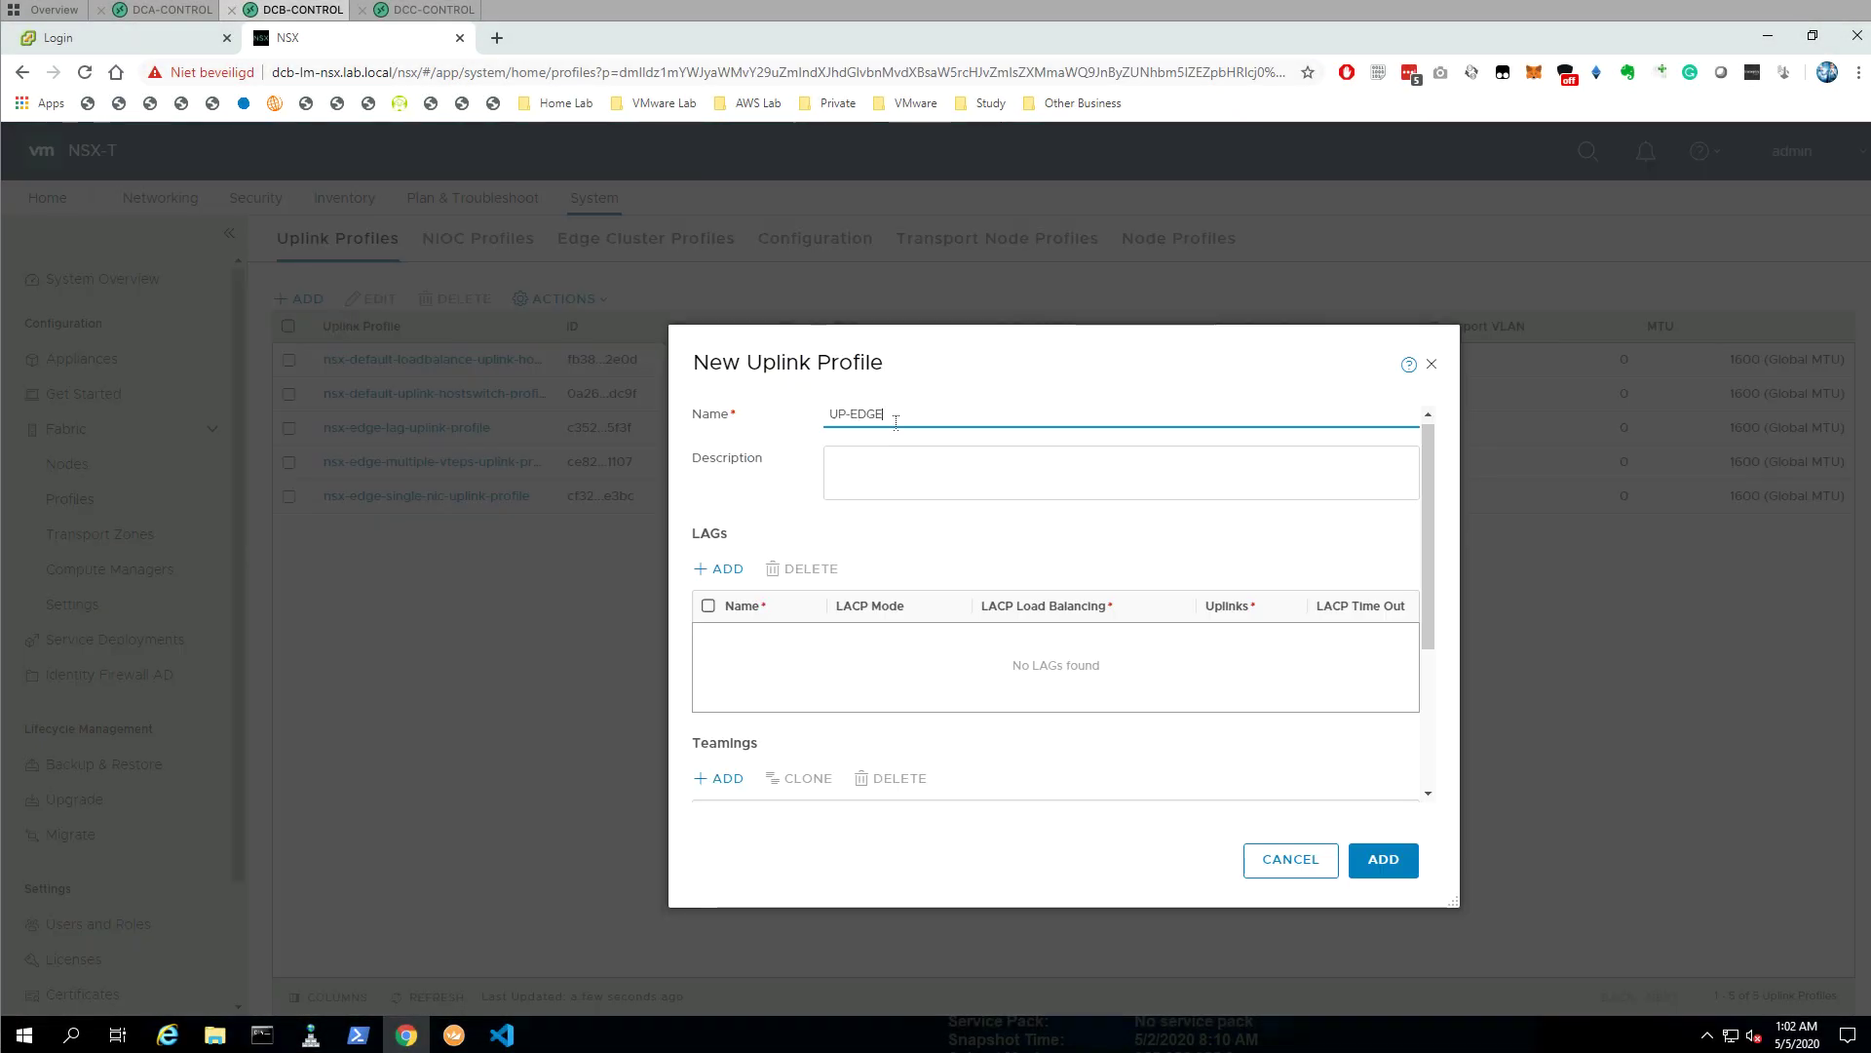
scroll(1055, 585, "down", 5)
left_click(1120, 694)
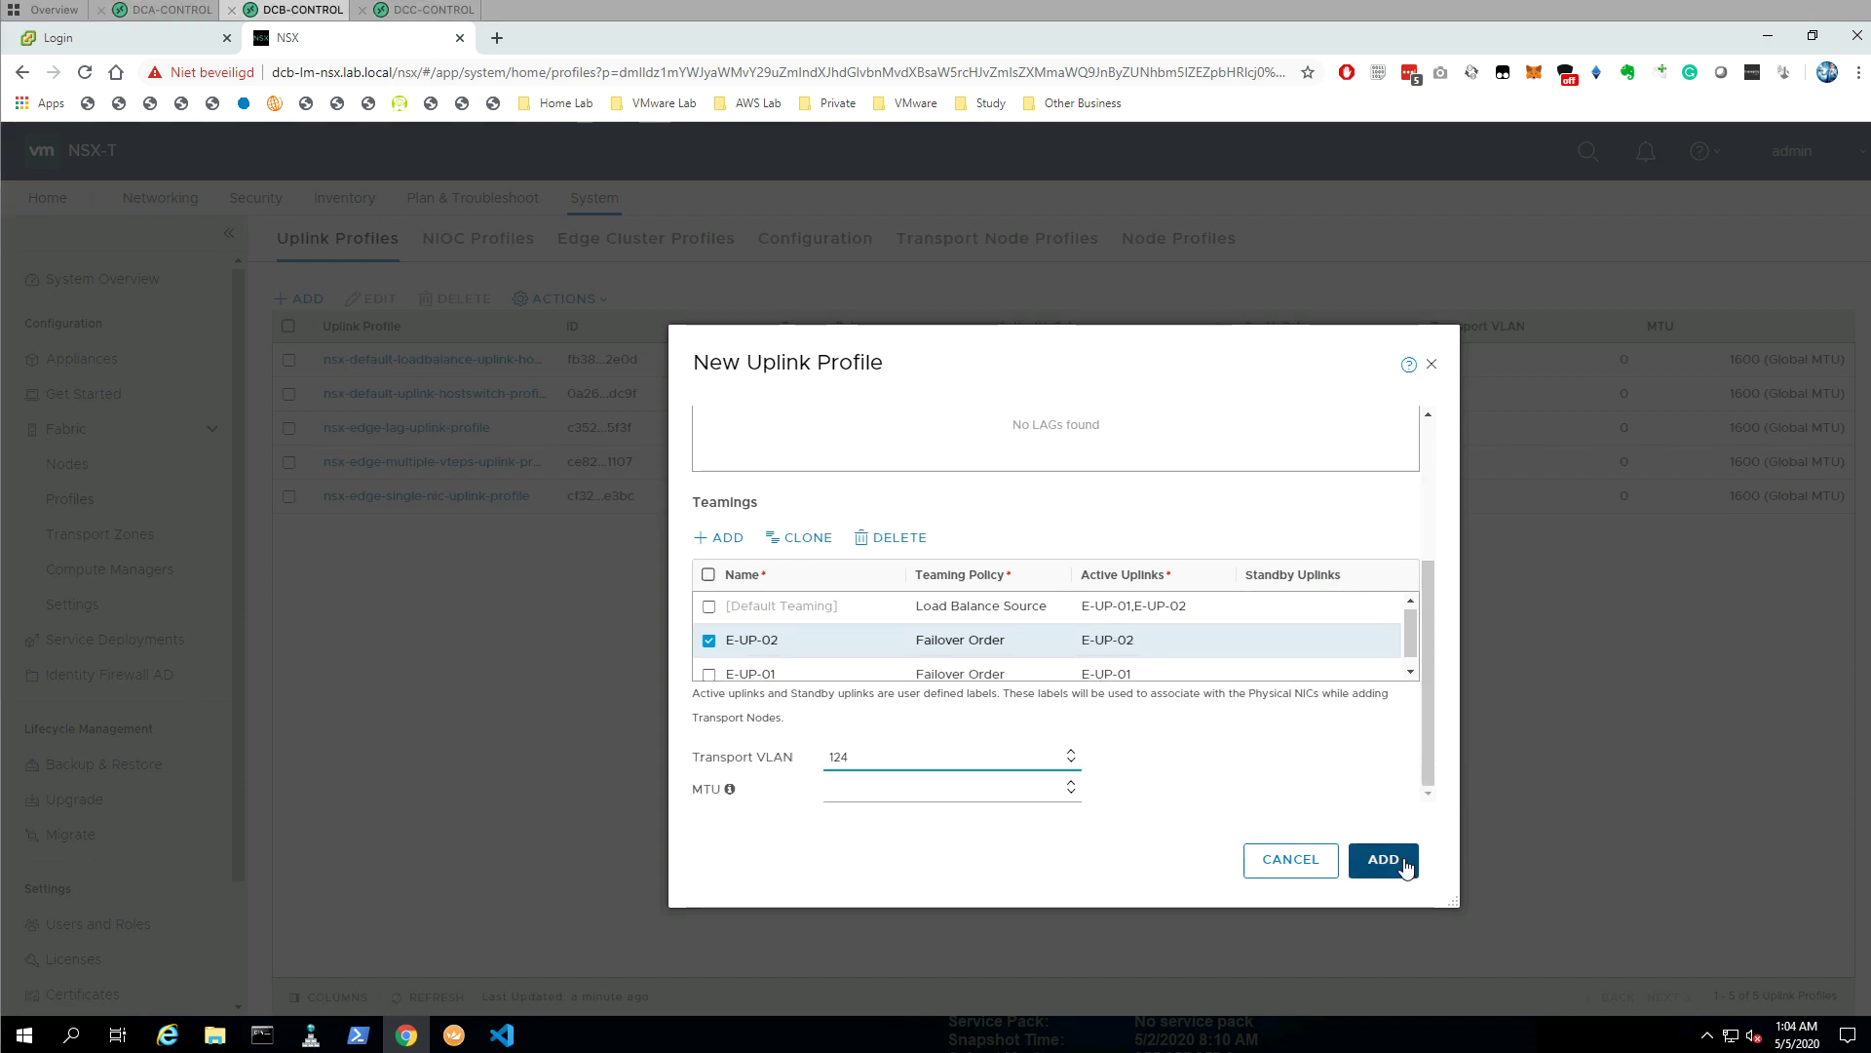
left_click(1383, 859)
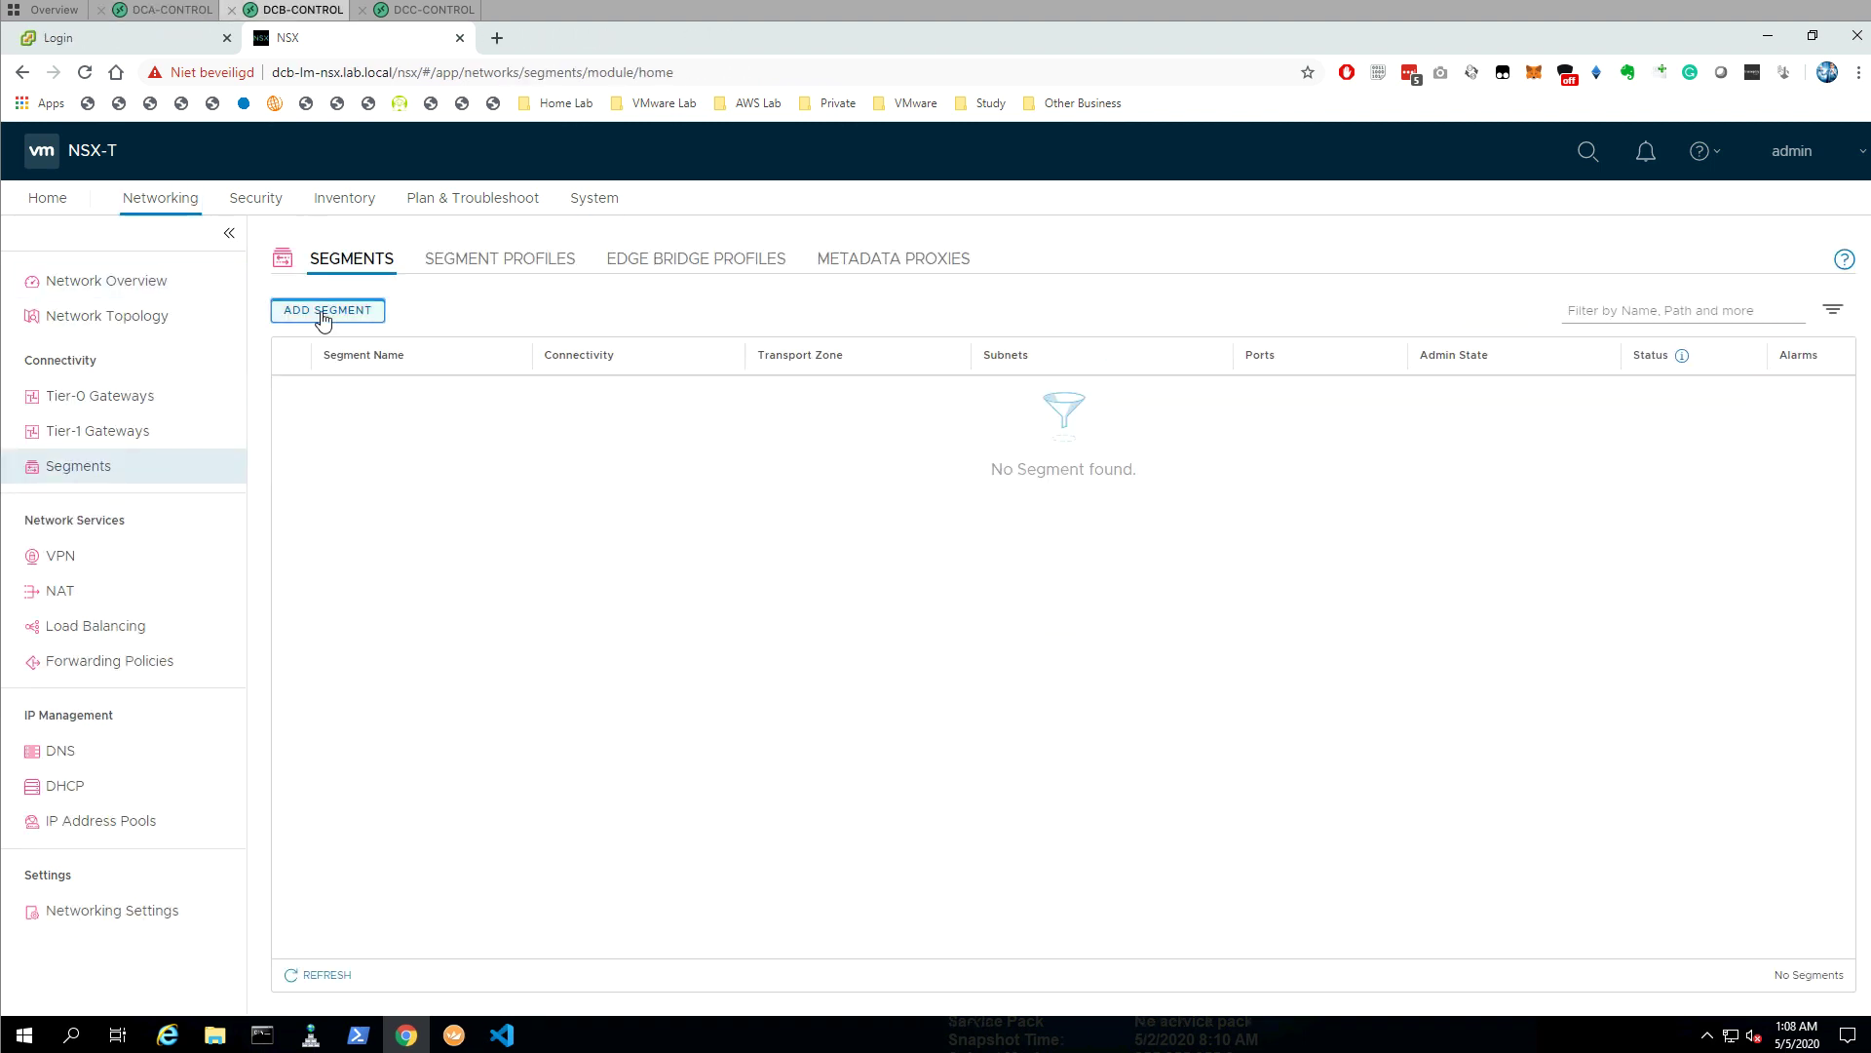
- Add segment N-TRUNK-A on the DCB site in nsx-vlan-transportzone with uplink teaming policy H-UP-01 and VLAN 0-4094
left_click(323, 310)
type("N-TRUNK-A")
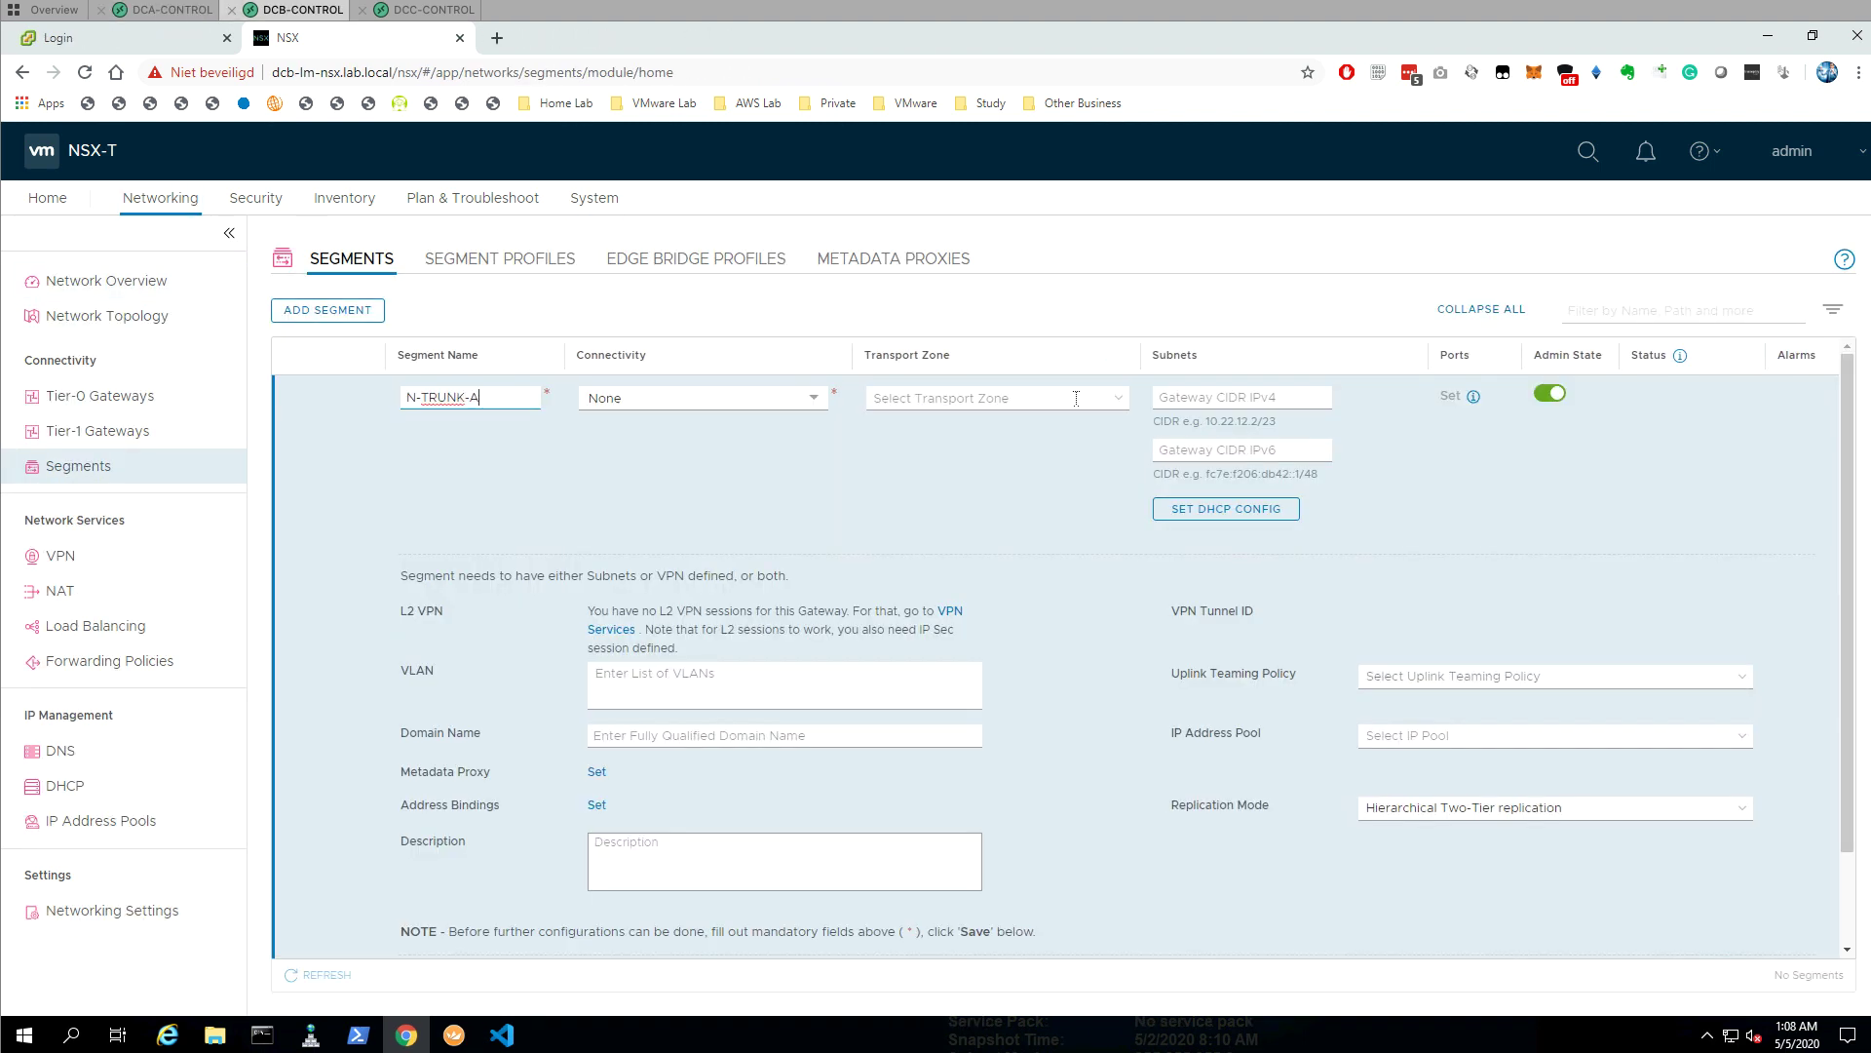
left_click(994, 398)
left_click(974, 429)
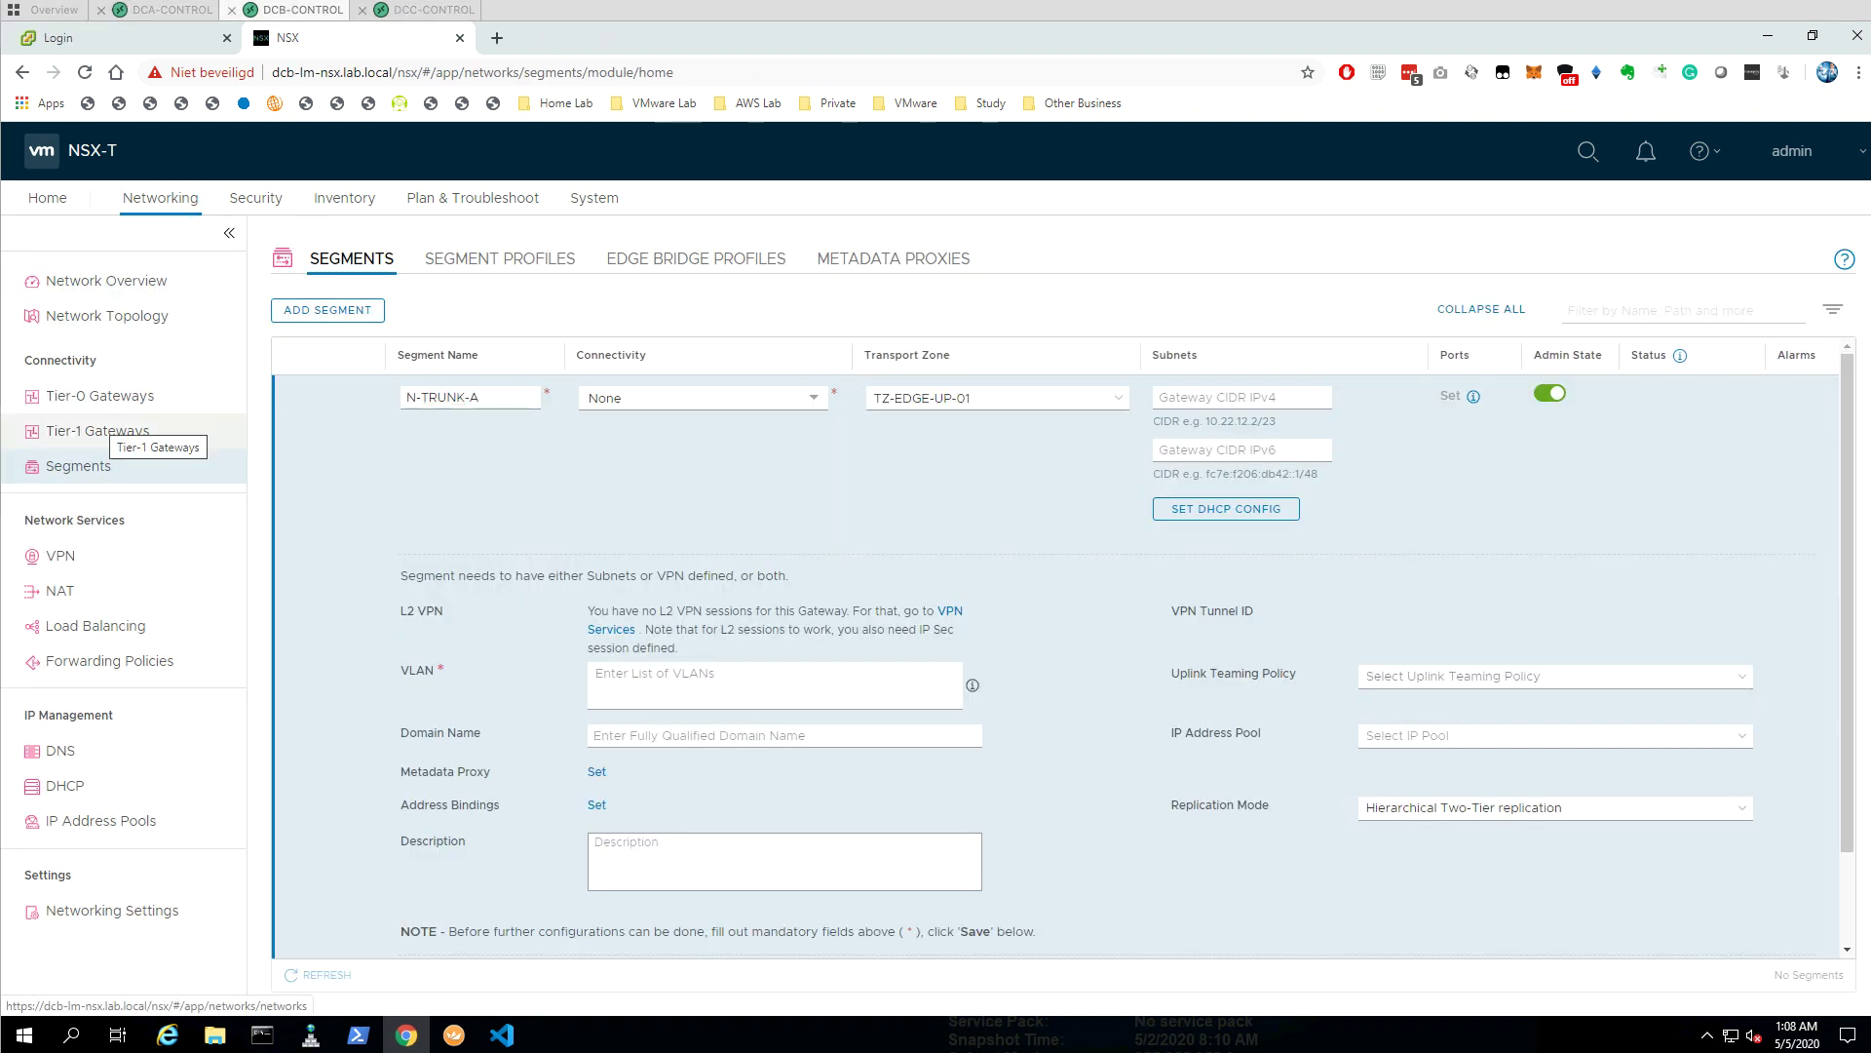
left_click(994, 398)
left_click(1010, 472)
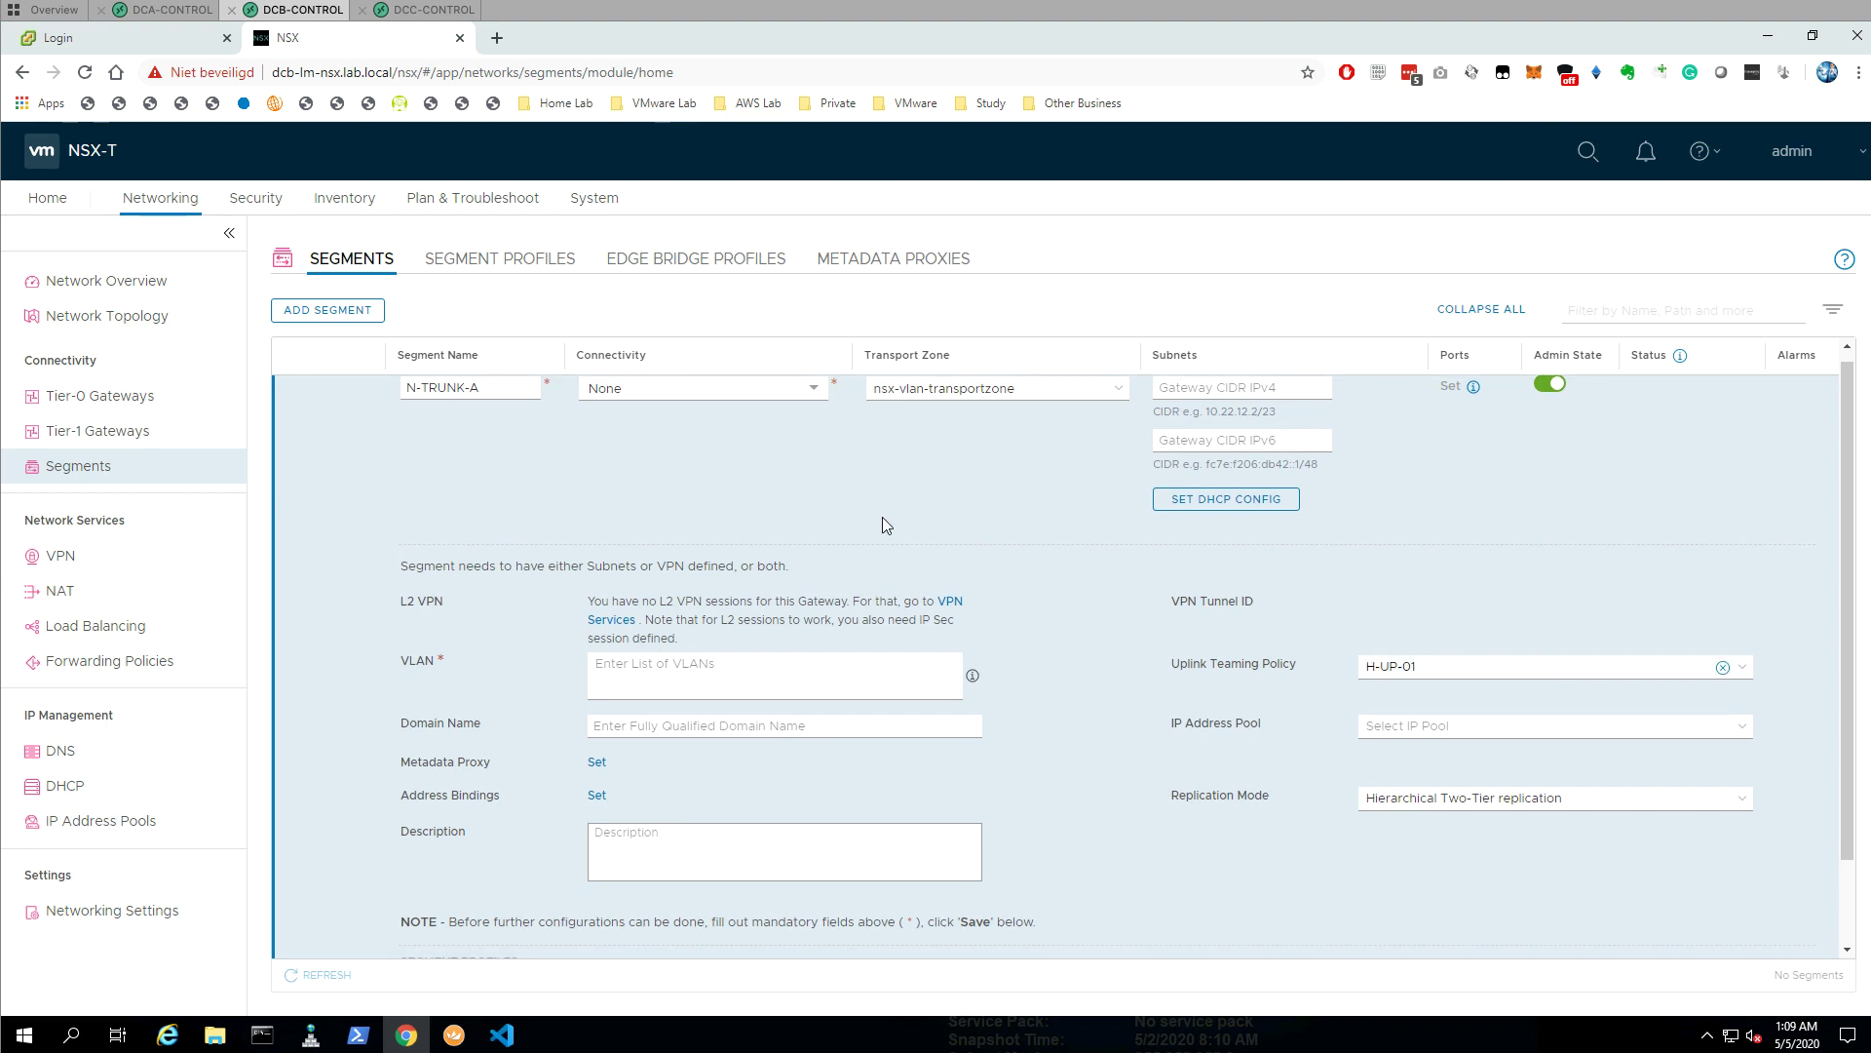
left_click(768, 674)
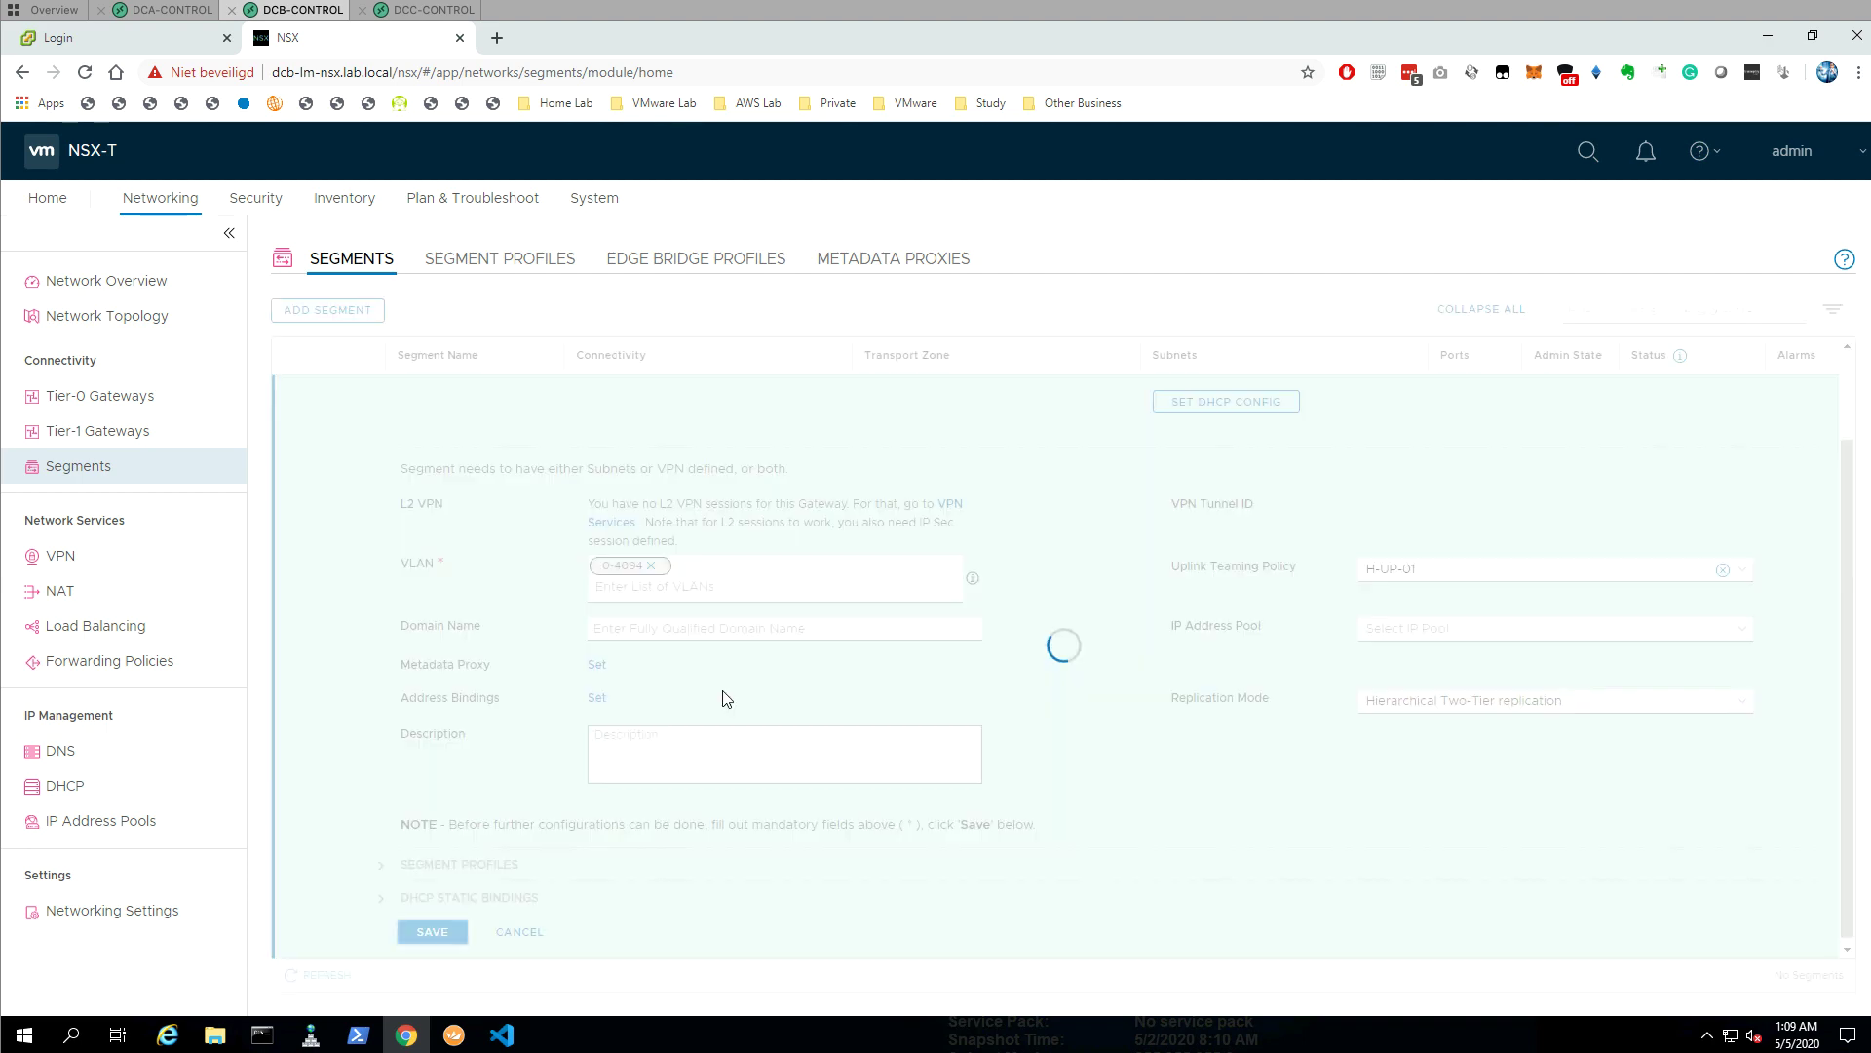
- Add segment N-TRUNK-B on the DCB site in nsx-vlan-transportzone with uplink teaming policy H-UP-02 and VLAN 0-4094
left_click(328, 310)
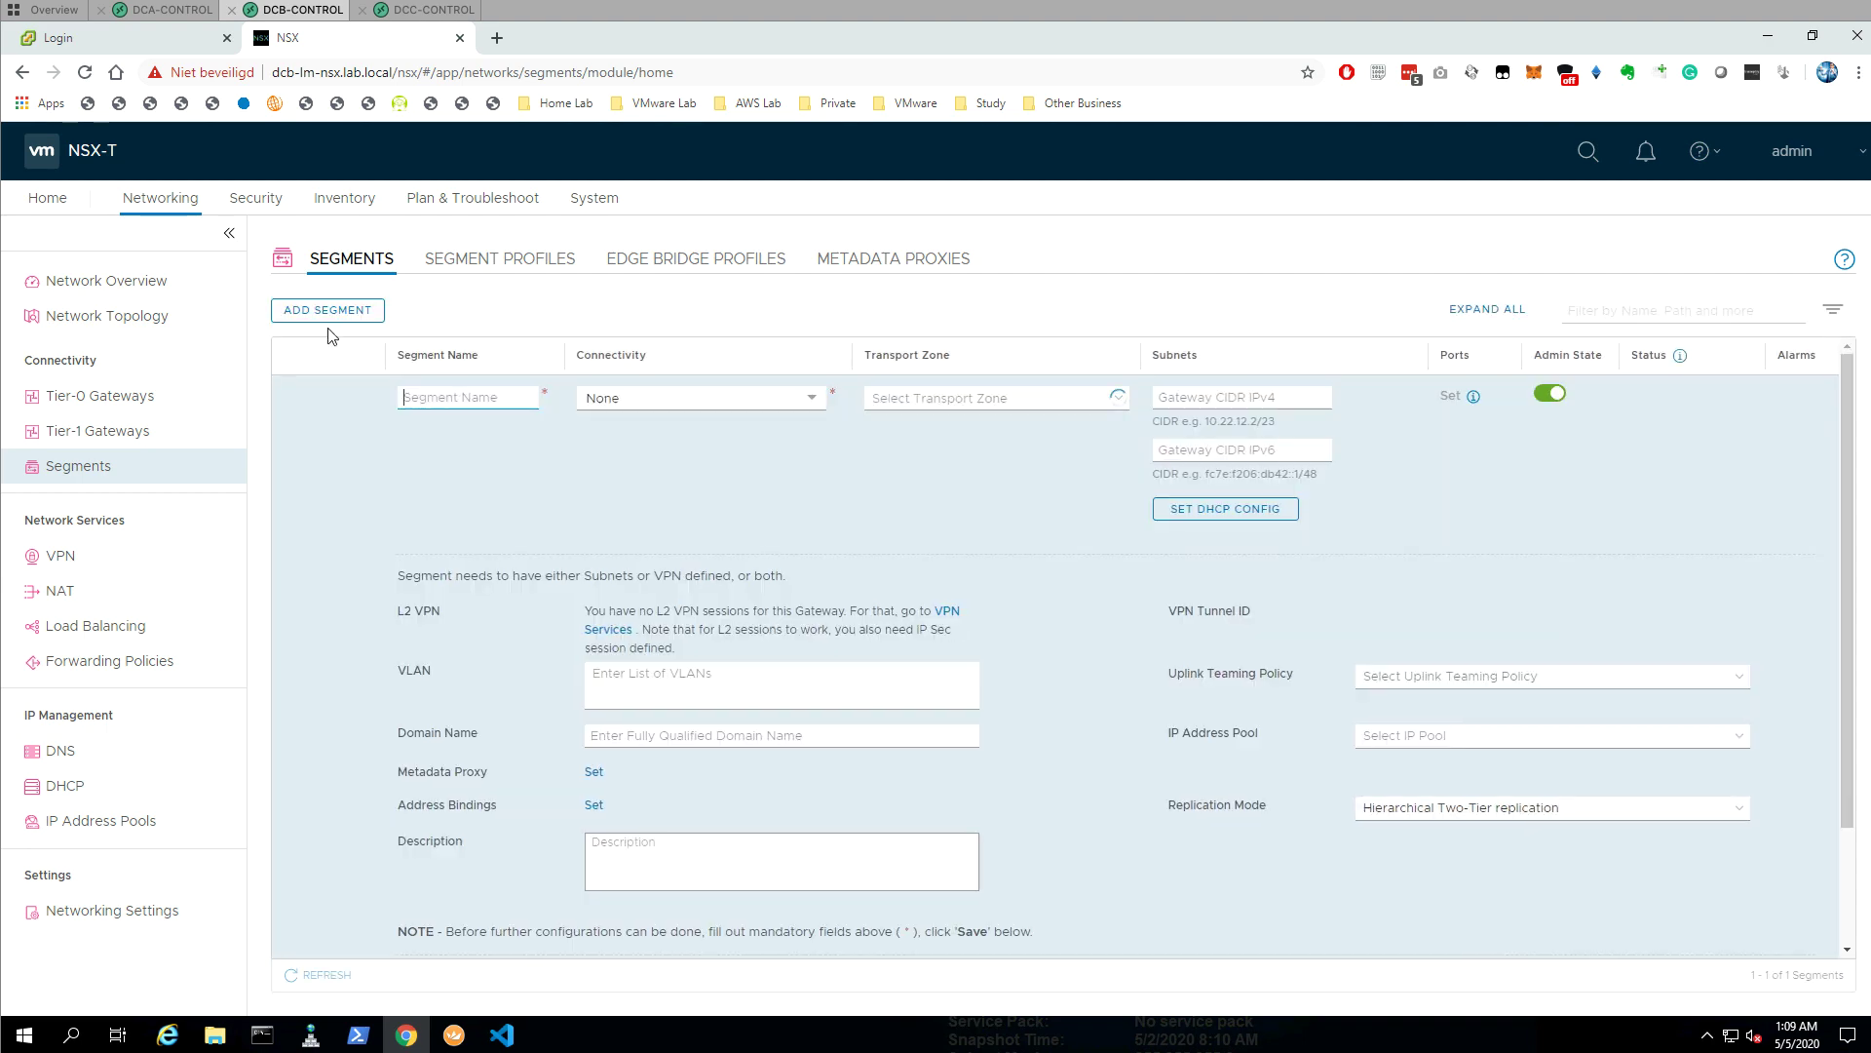
type("N-TRUNK-B")
left_click(994, 397)
left_click(998, 473)
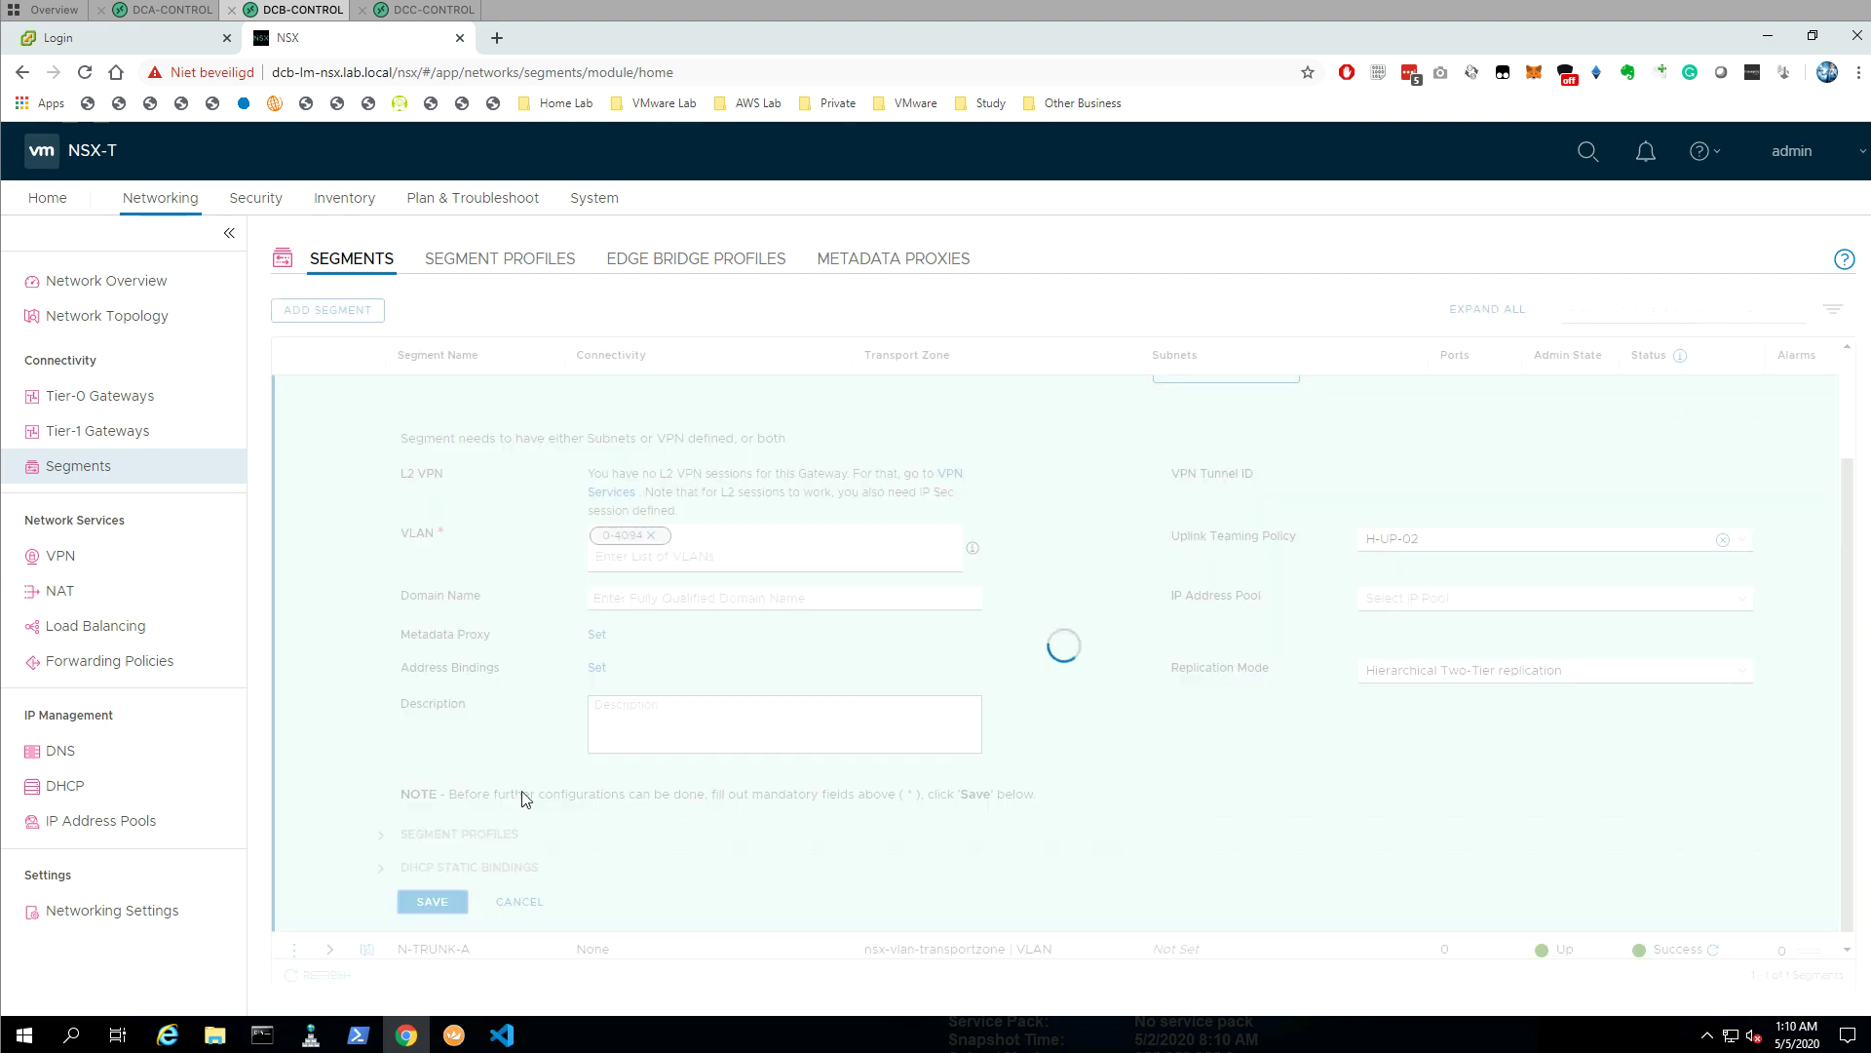
- Check the N-TRUNK-A segment's settings on the DCA site for comparison and return to the DCB site
left_click(172, 10)
left_click(293, 391)
left_click(321, 417)
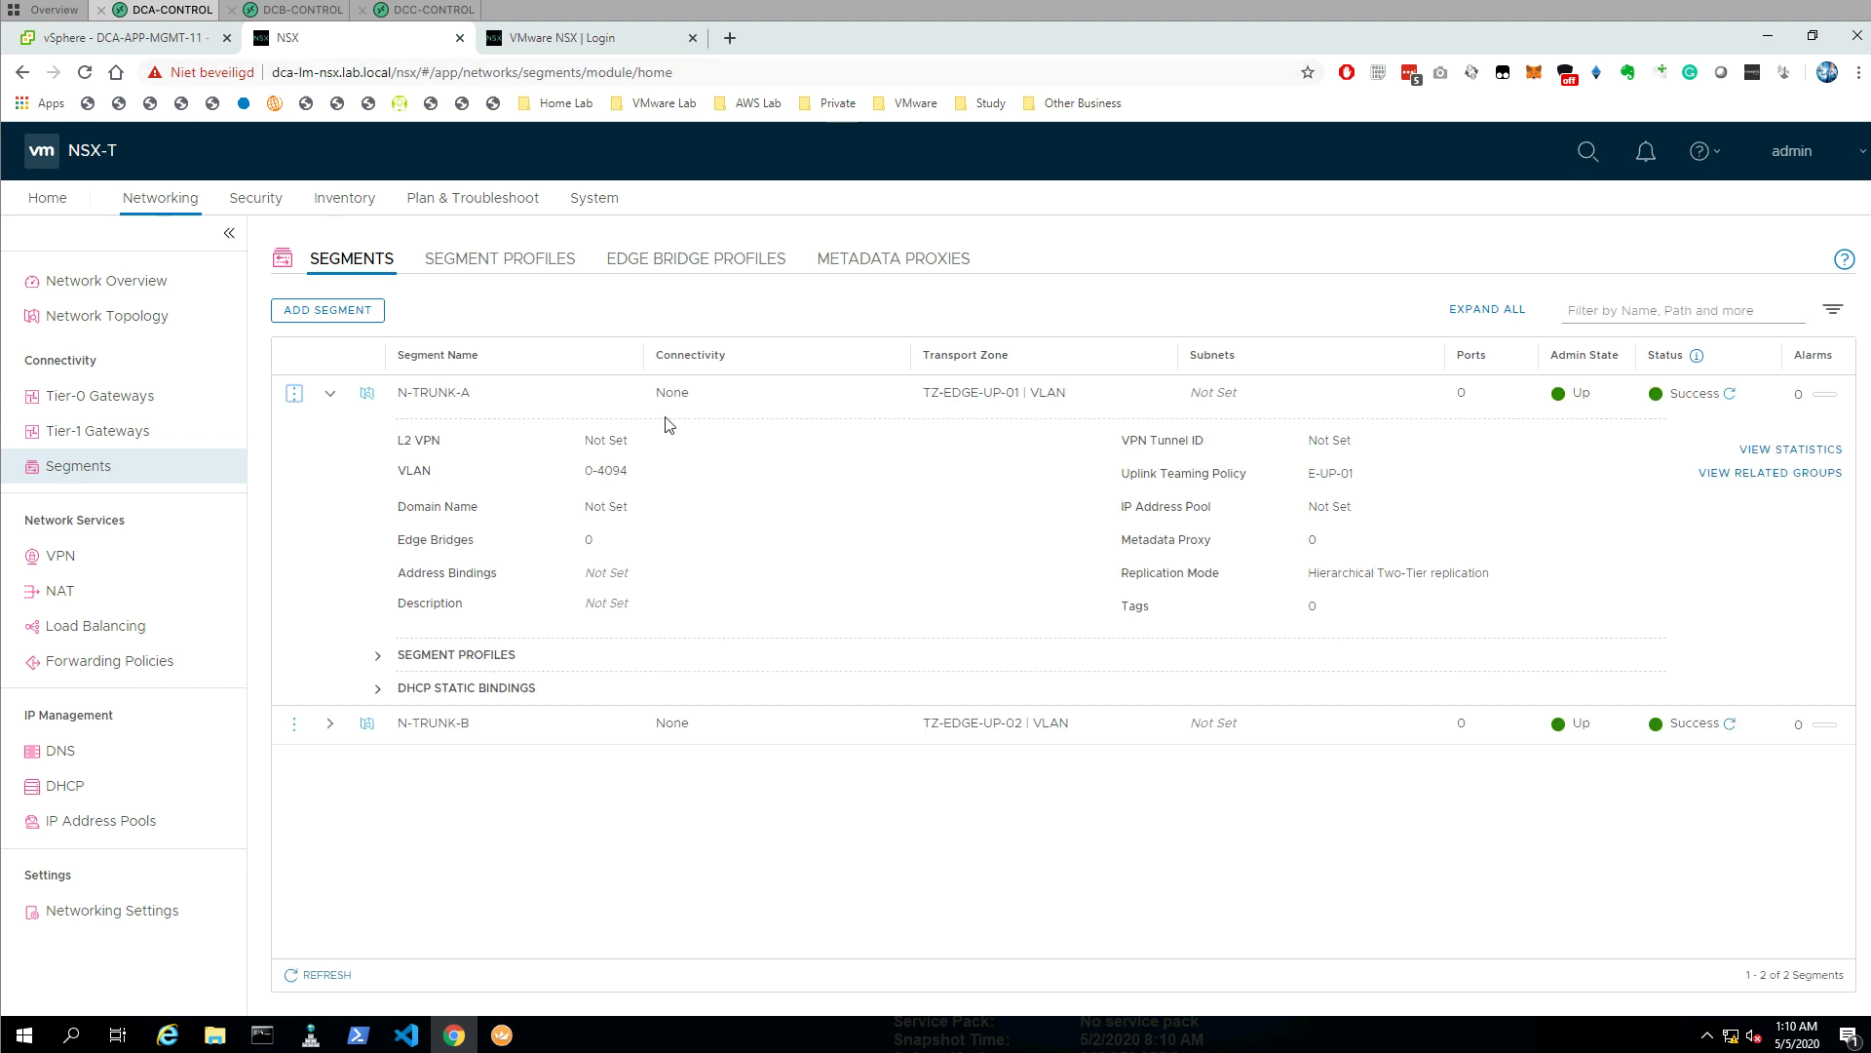
left_click(302, 10)
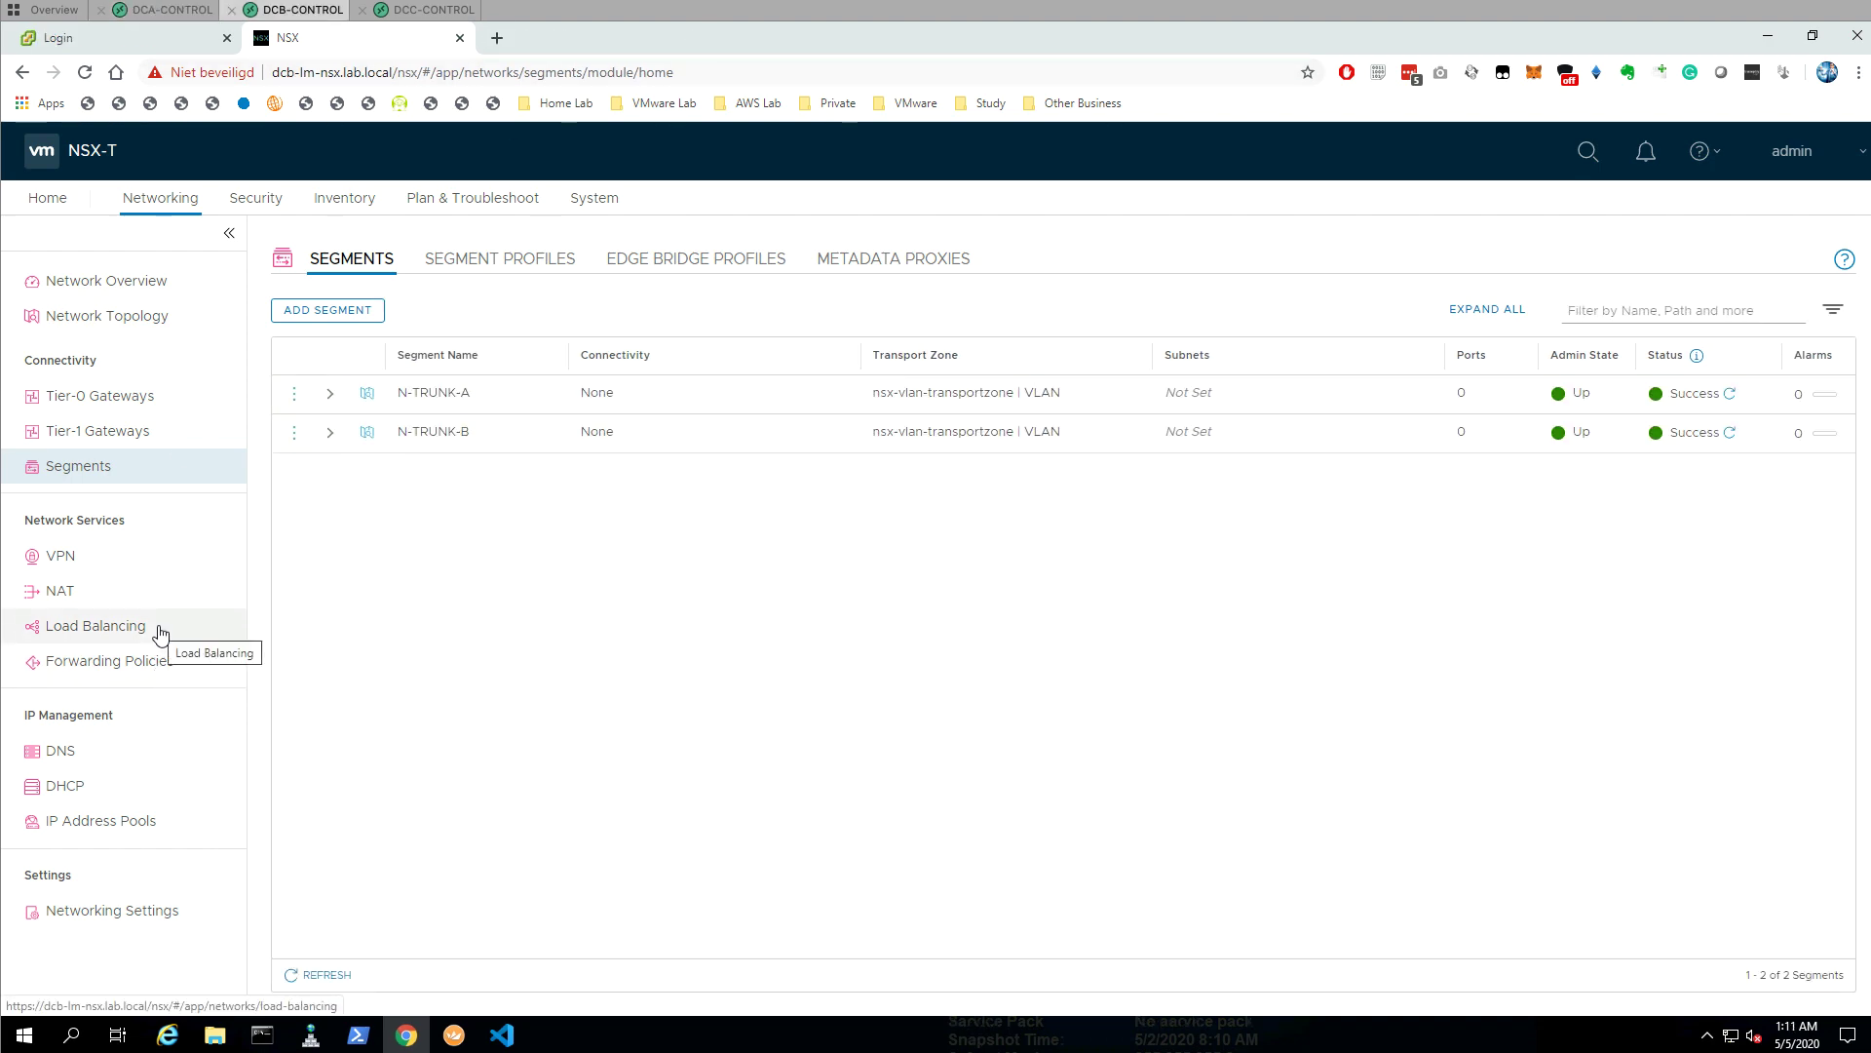
- Configure edge node DCB-EDGE-01 with both TZ-EDGE-UP zones, nsx-overlay-transportzone, uplink profile UP-EDGE and IP pool DCB-IP-EDGE, and save it
left_click(92, 473)
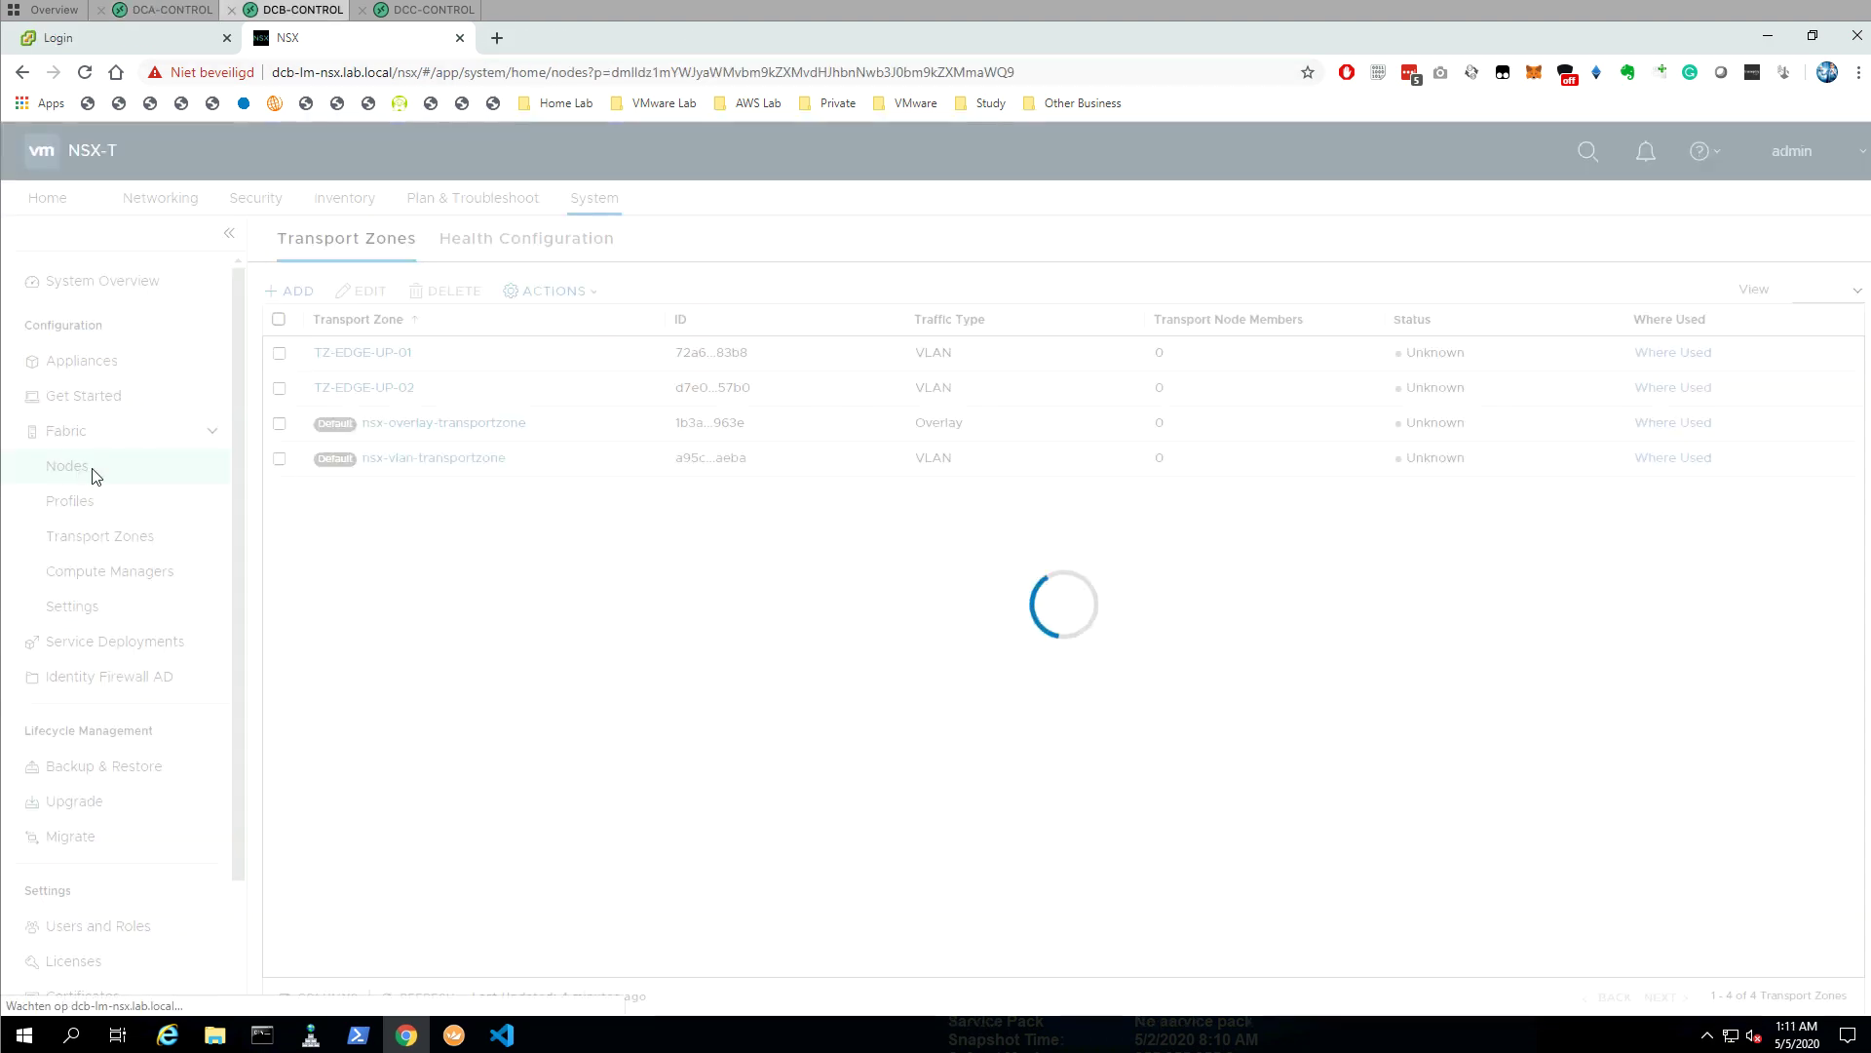
left_click(589, 266)
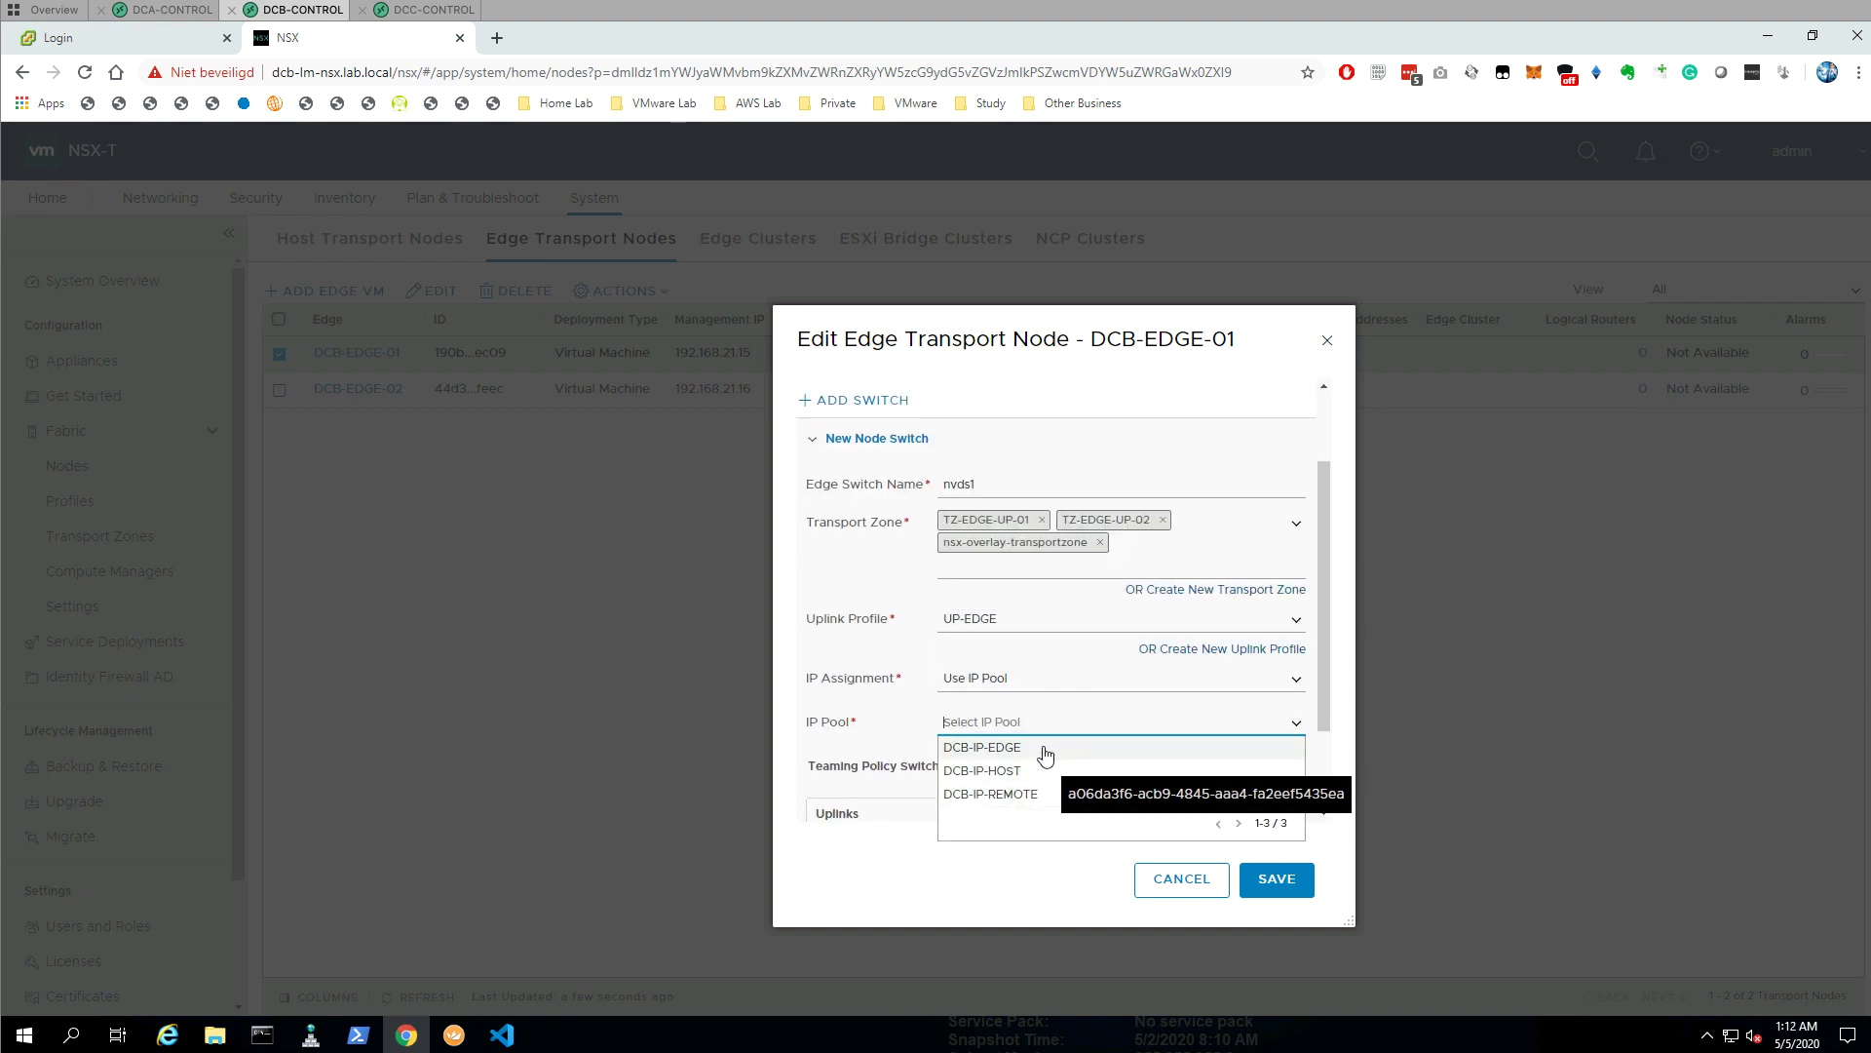
left_click(1019, 748)
scroll(1218, 755, "down", 2)
left_click(1279, 876)
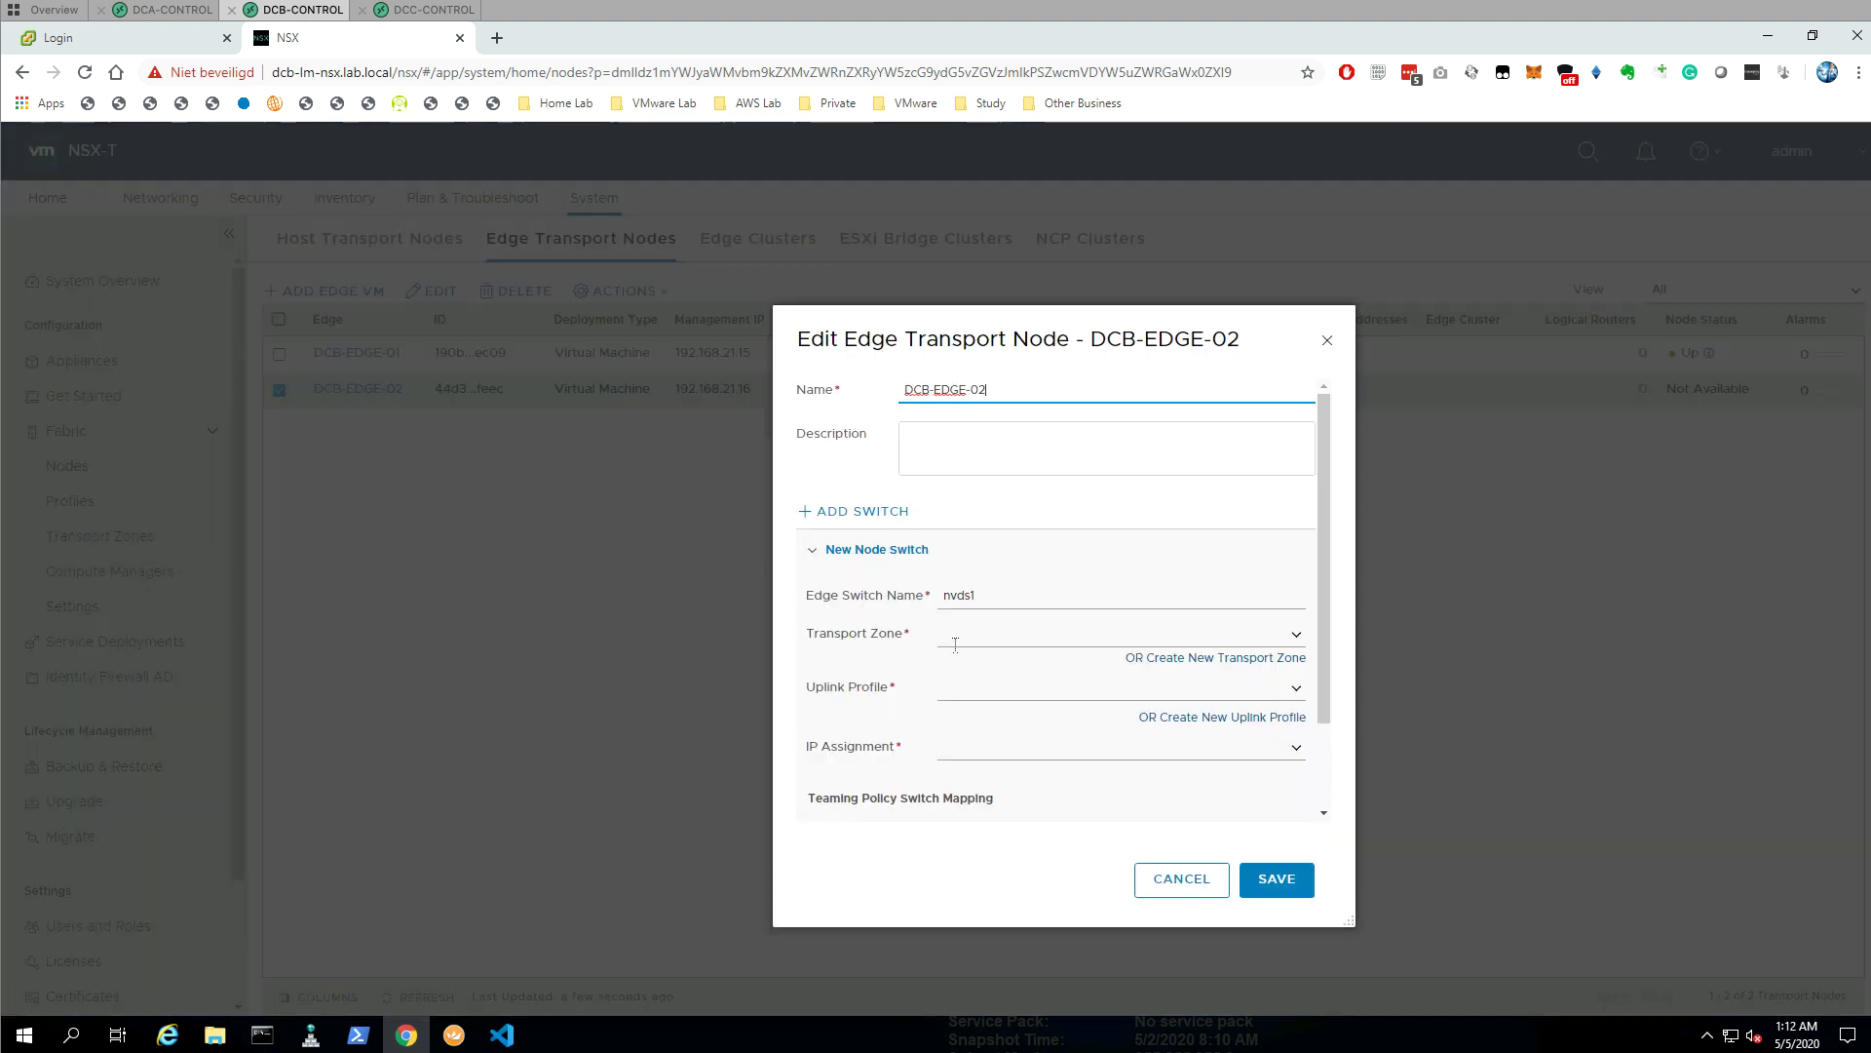
- Configure edge node DCB-EDGE-02 with nsx-overlay-transportzone, TZ-EDGE-UP-01, TZ-EDGE-UP-02, uplink profile UP-EDGE and IP pool assignment, and save it
left_click(1291, 632)
left_click(1023, 760)
left_click(1277, 878)
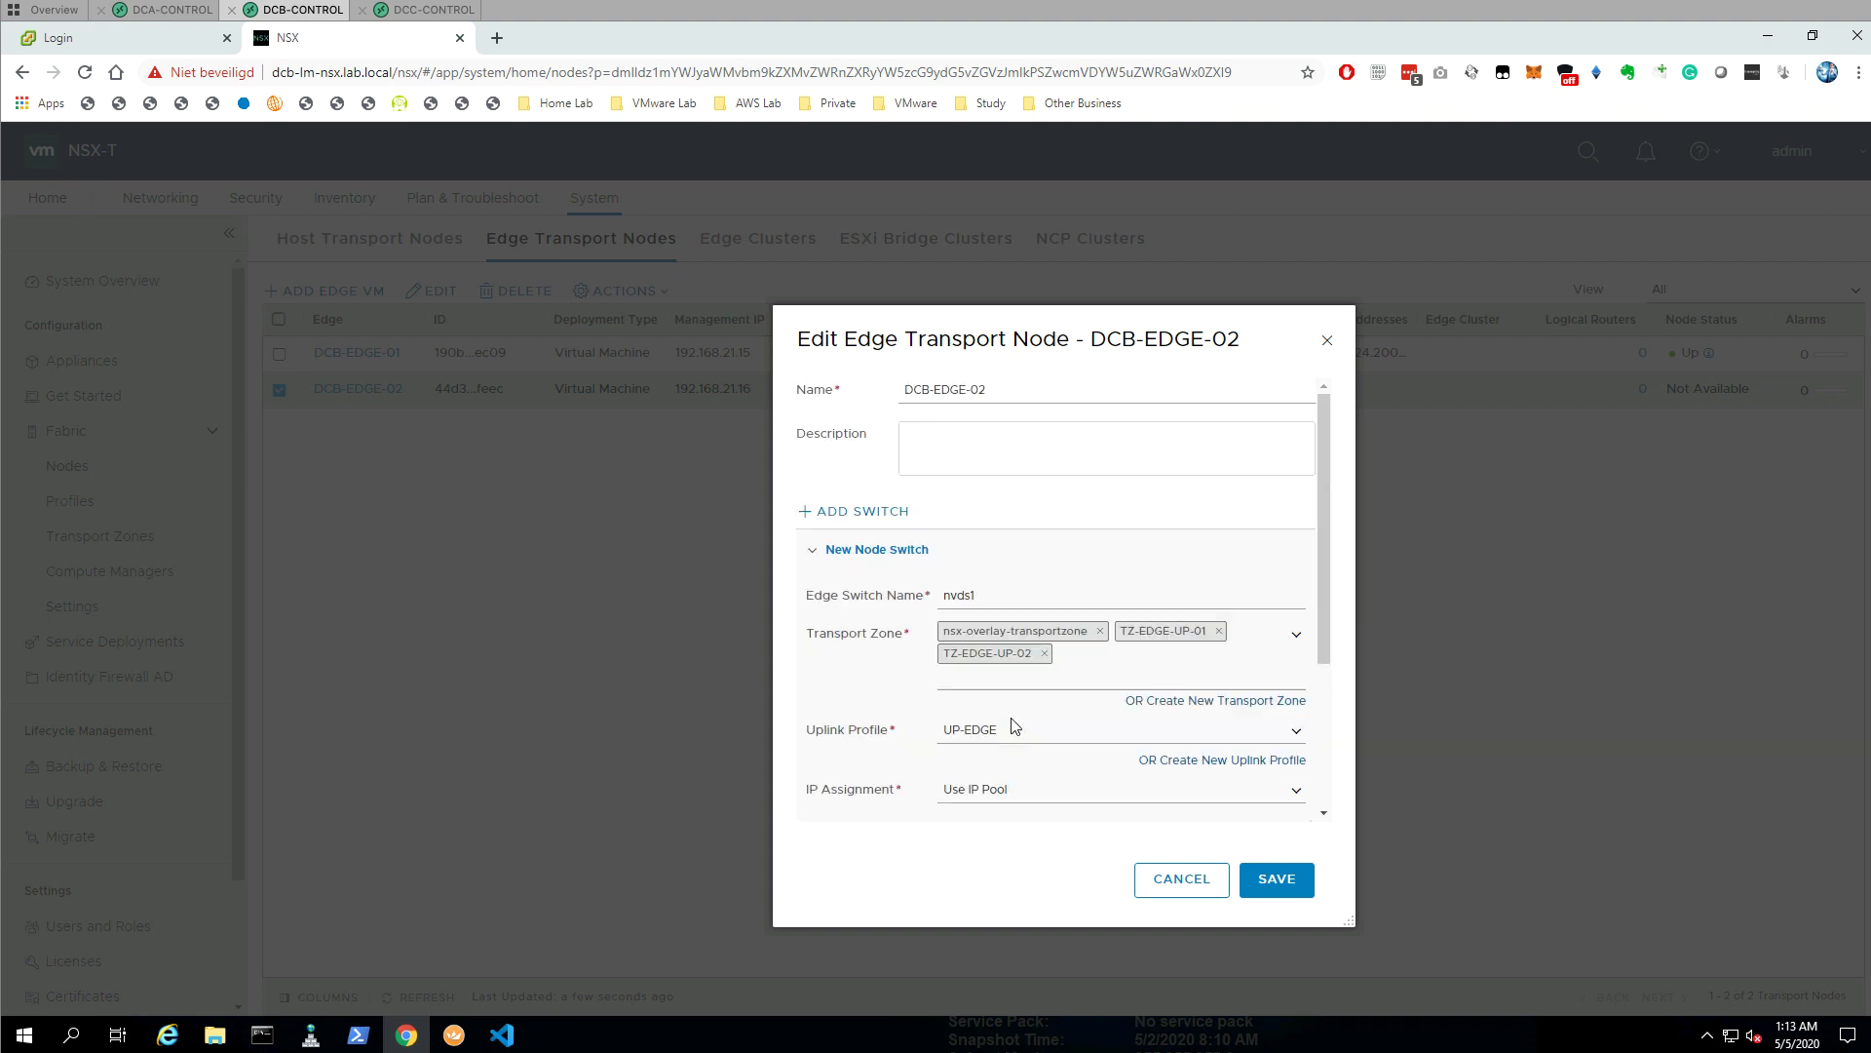
- Add transport node profile TNP-COMPUTE for VDS DCB-VDS-TRUNK with nsx-vlan-transportzone, nsx-overlay-transportzone, uplink profile UP-HOST and IP pool assignment
left_click(310, 301)
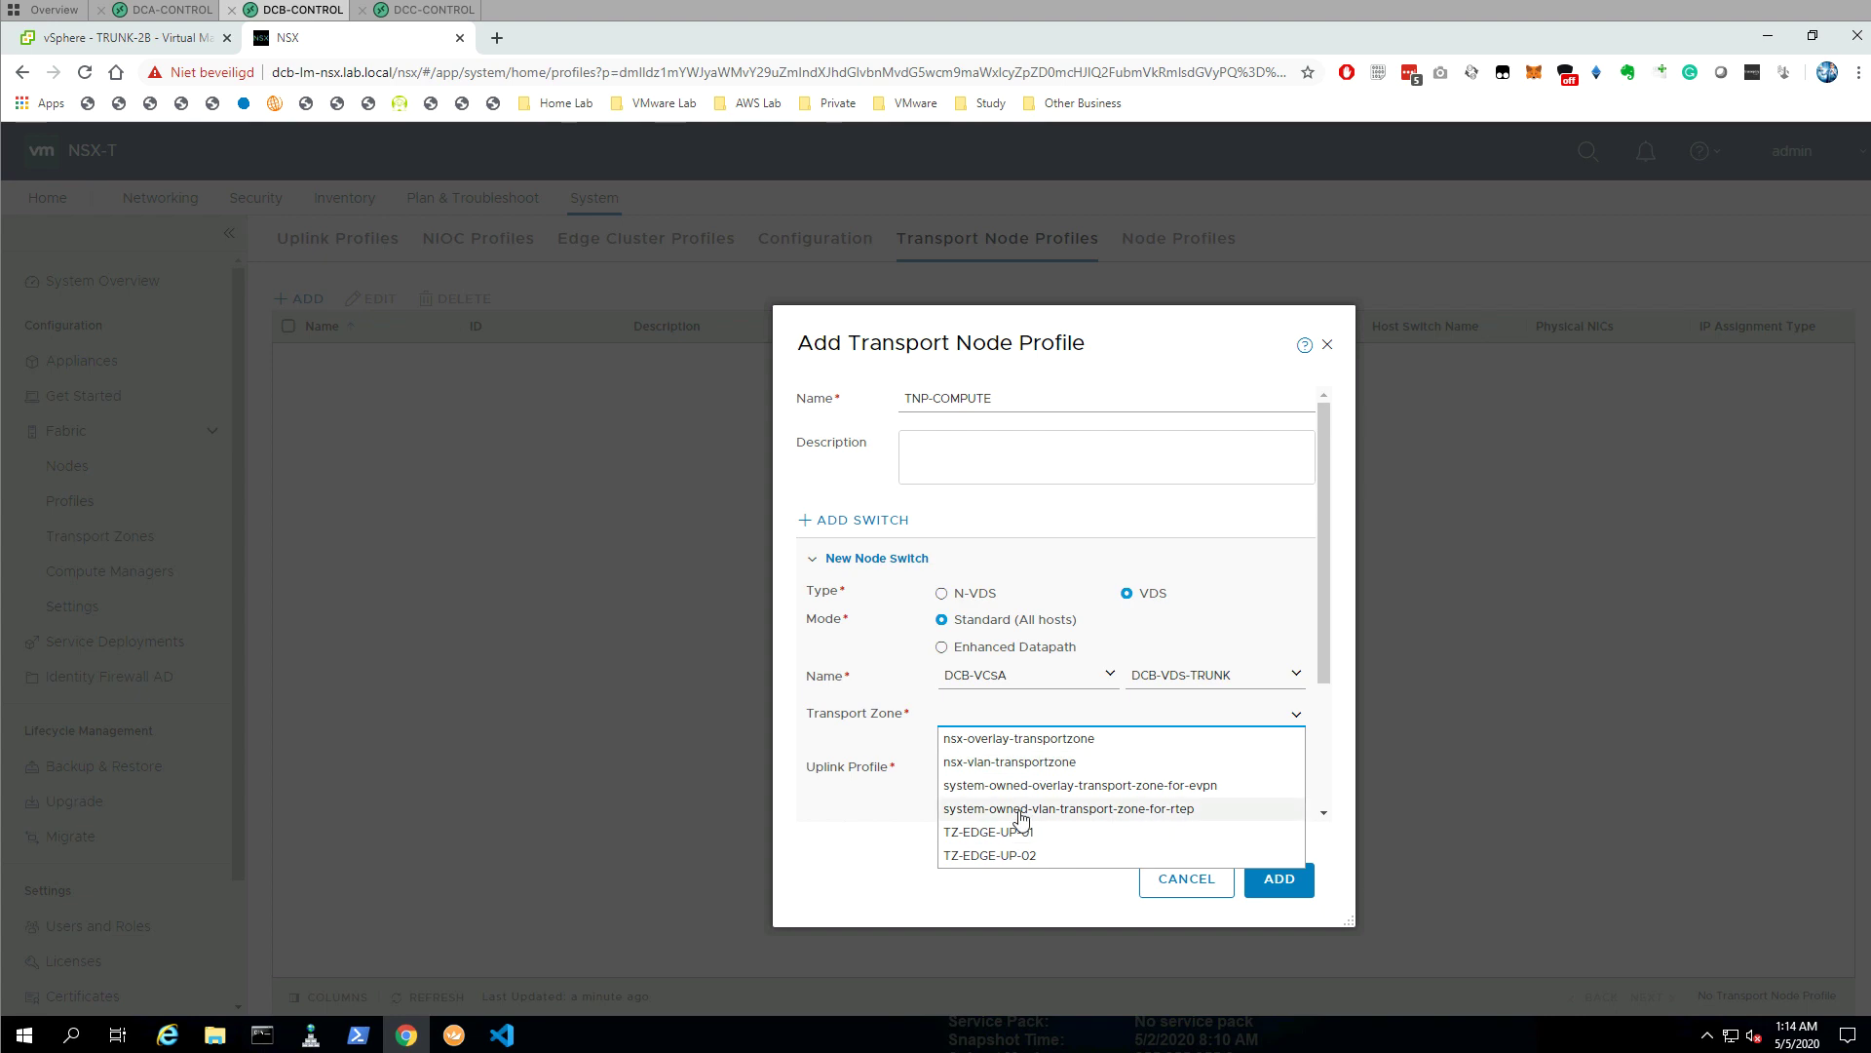
left_click(1048, 768)
left_click(1047, 768)
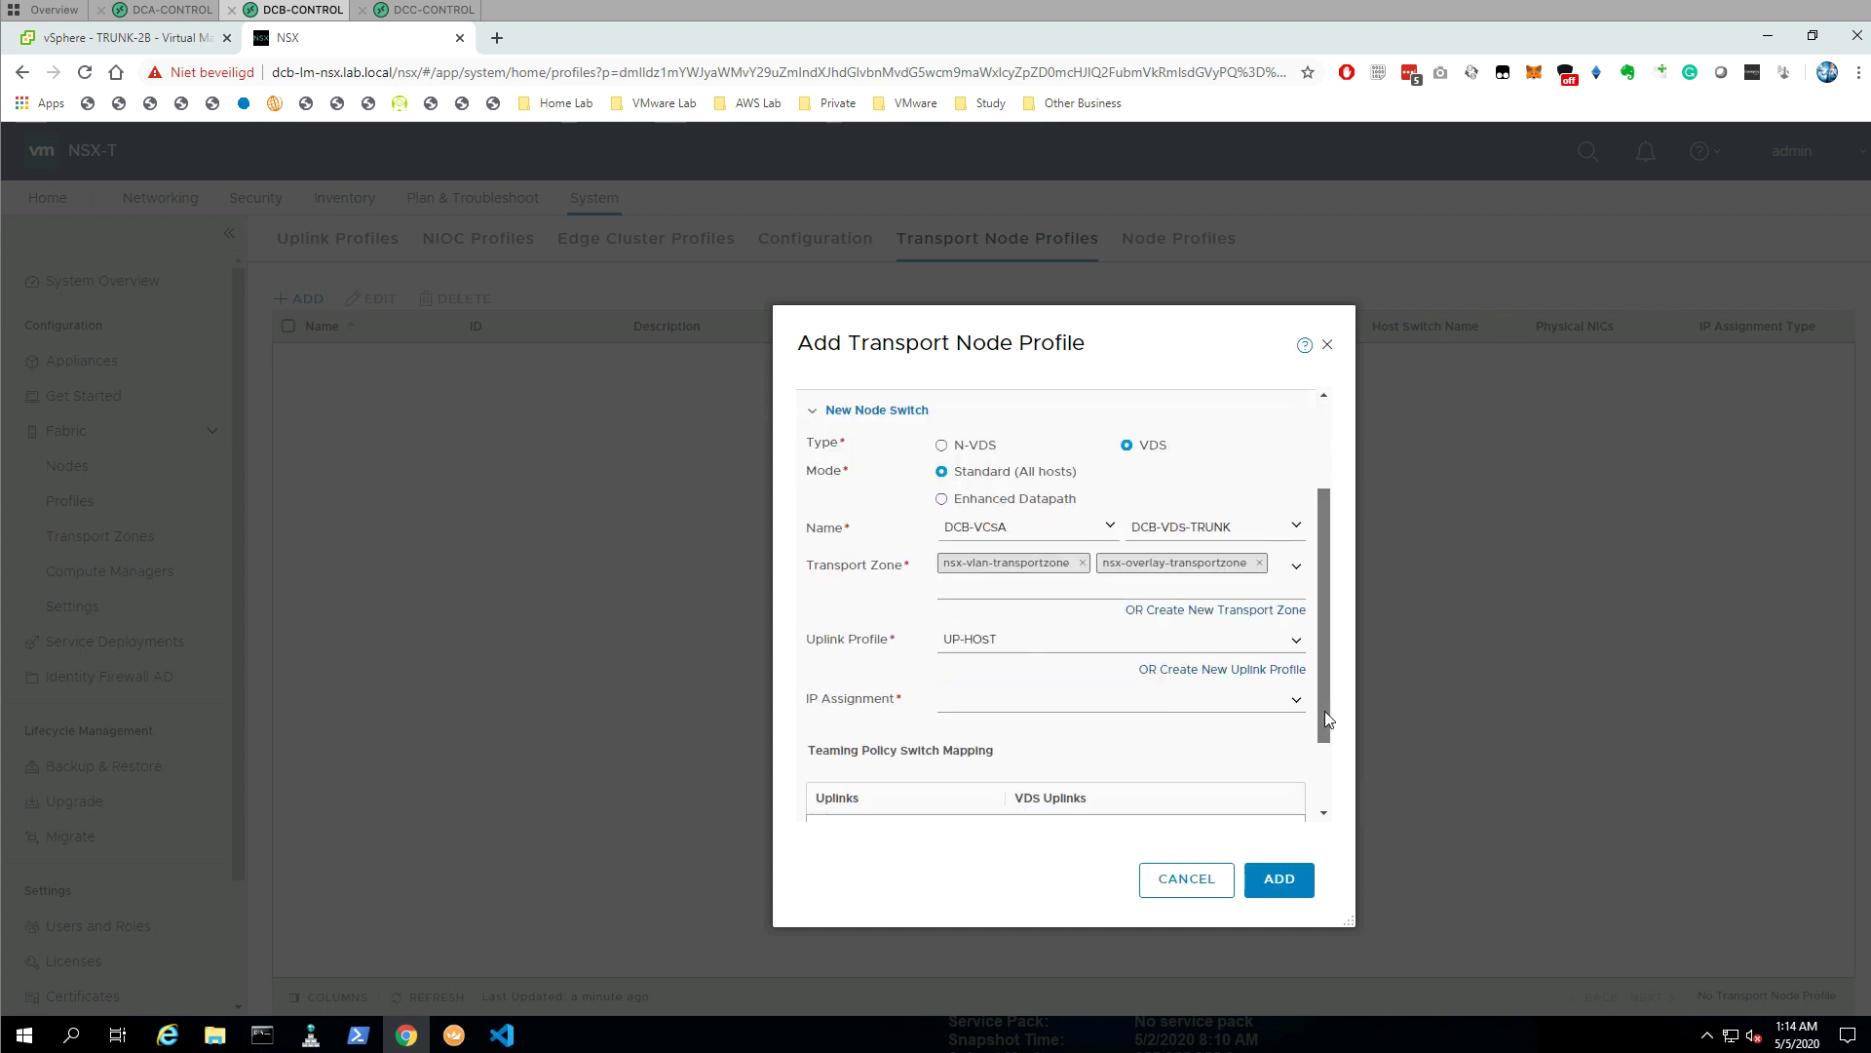
scroll(1325, 711, "down", 2)
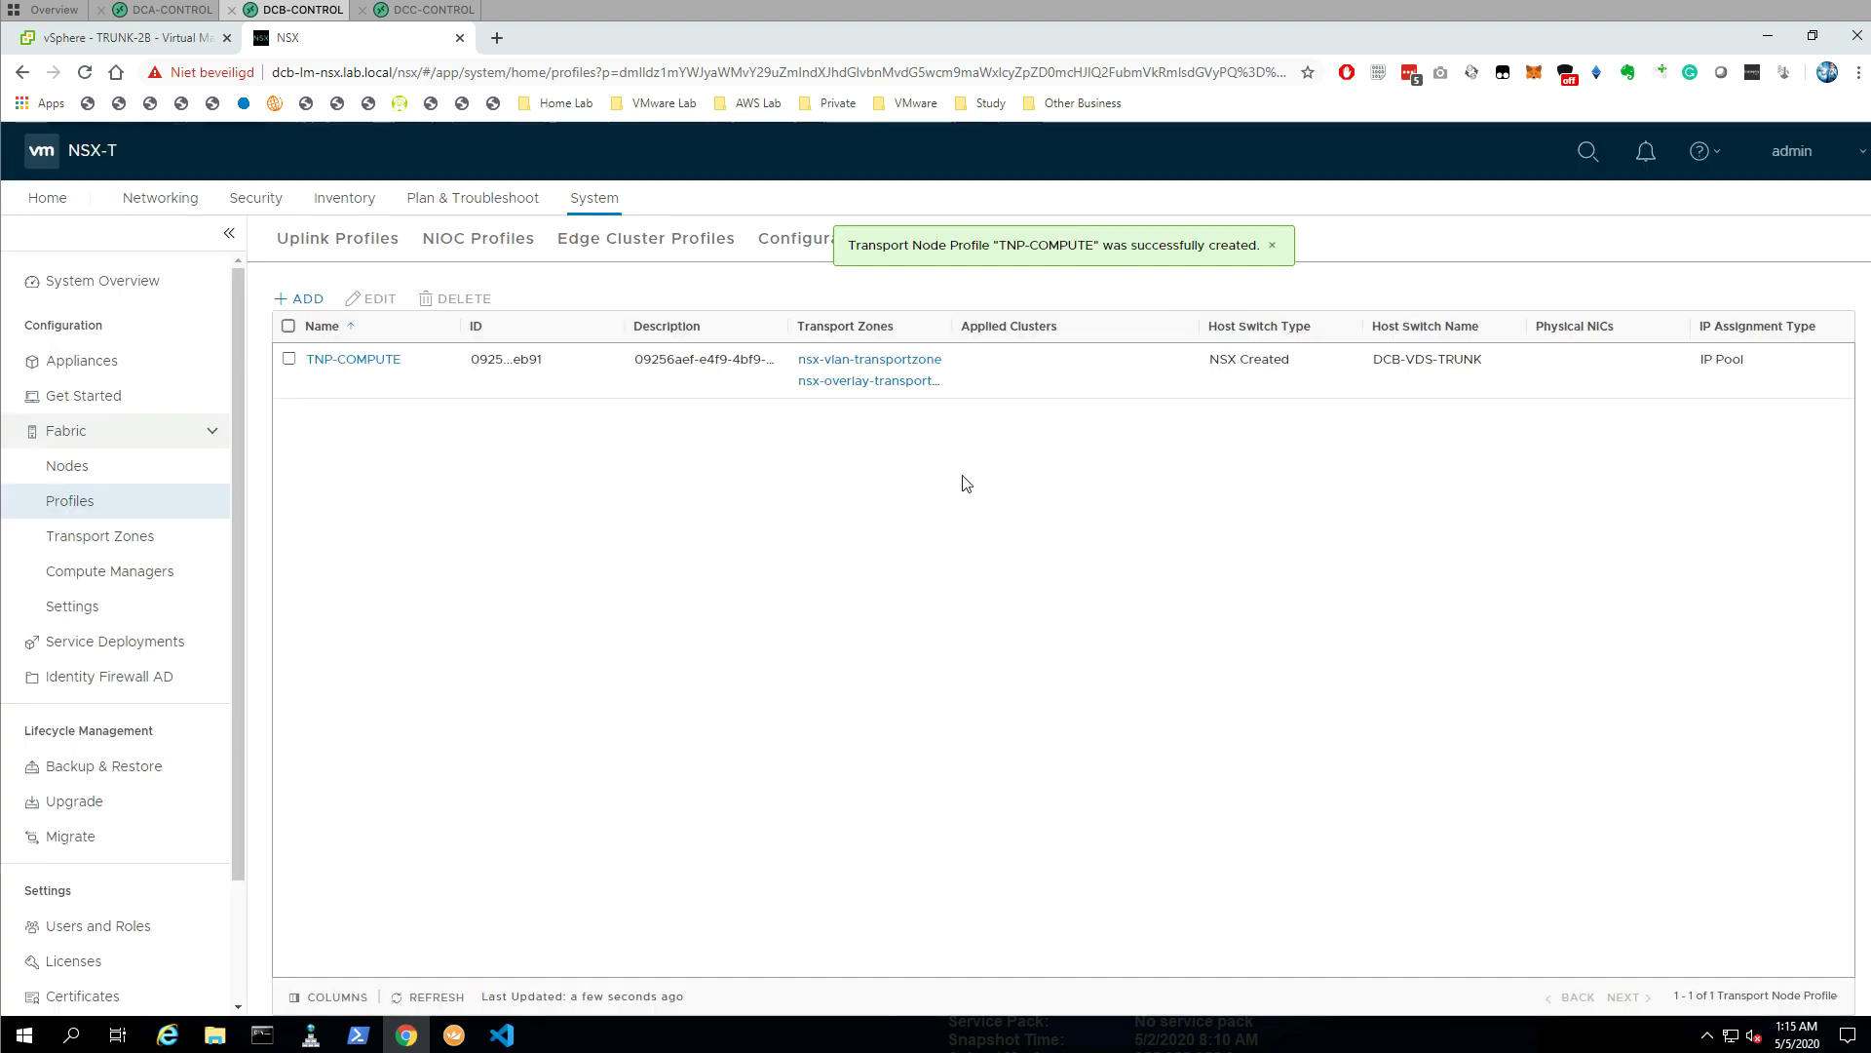
- Install NSX on the DC-B-Compute cluster by applying the TNP-COMPUTE transport node profile, and open the edge clusters list
left_click(64, 469)
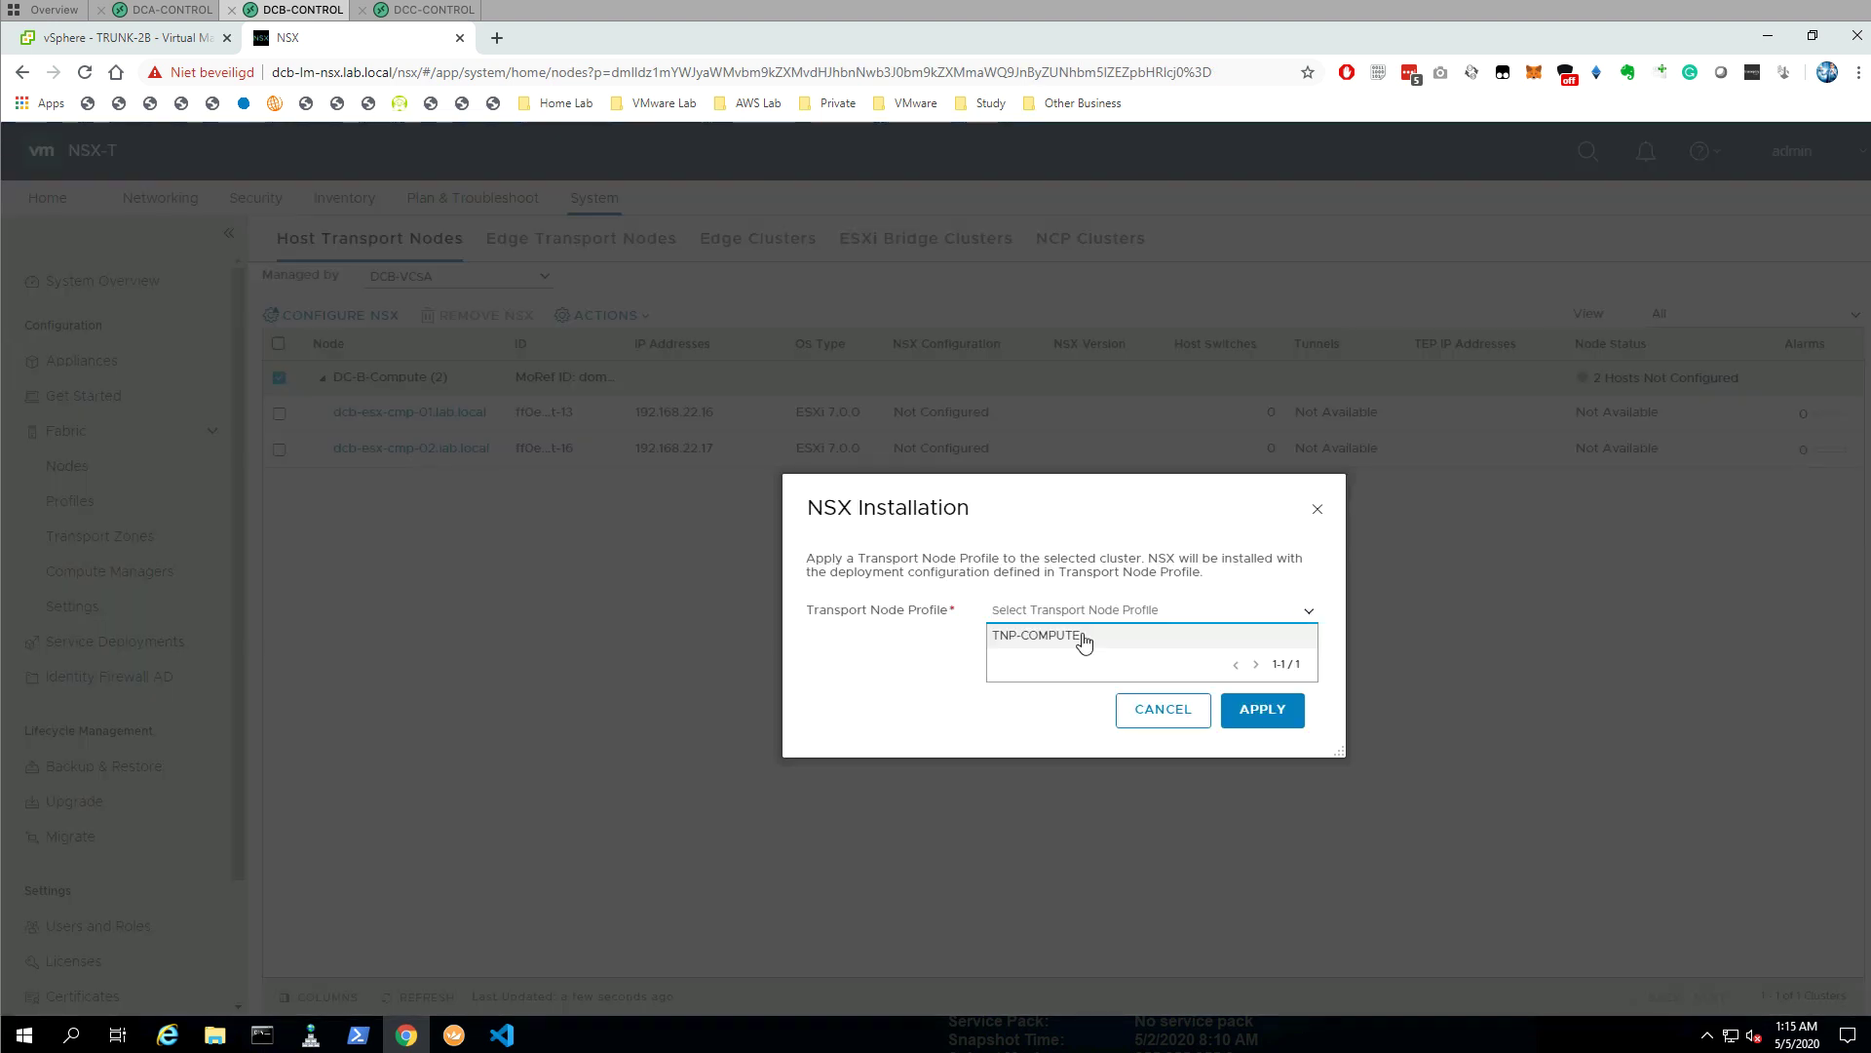
left_click(1084, 643)
left_click(1273, 710)
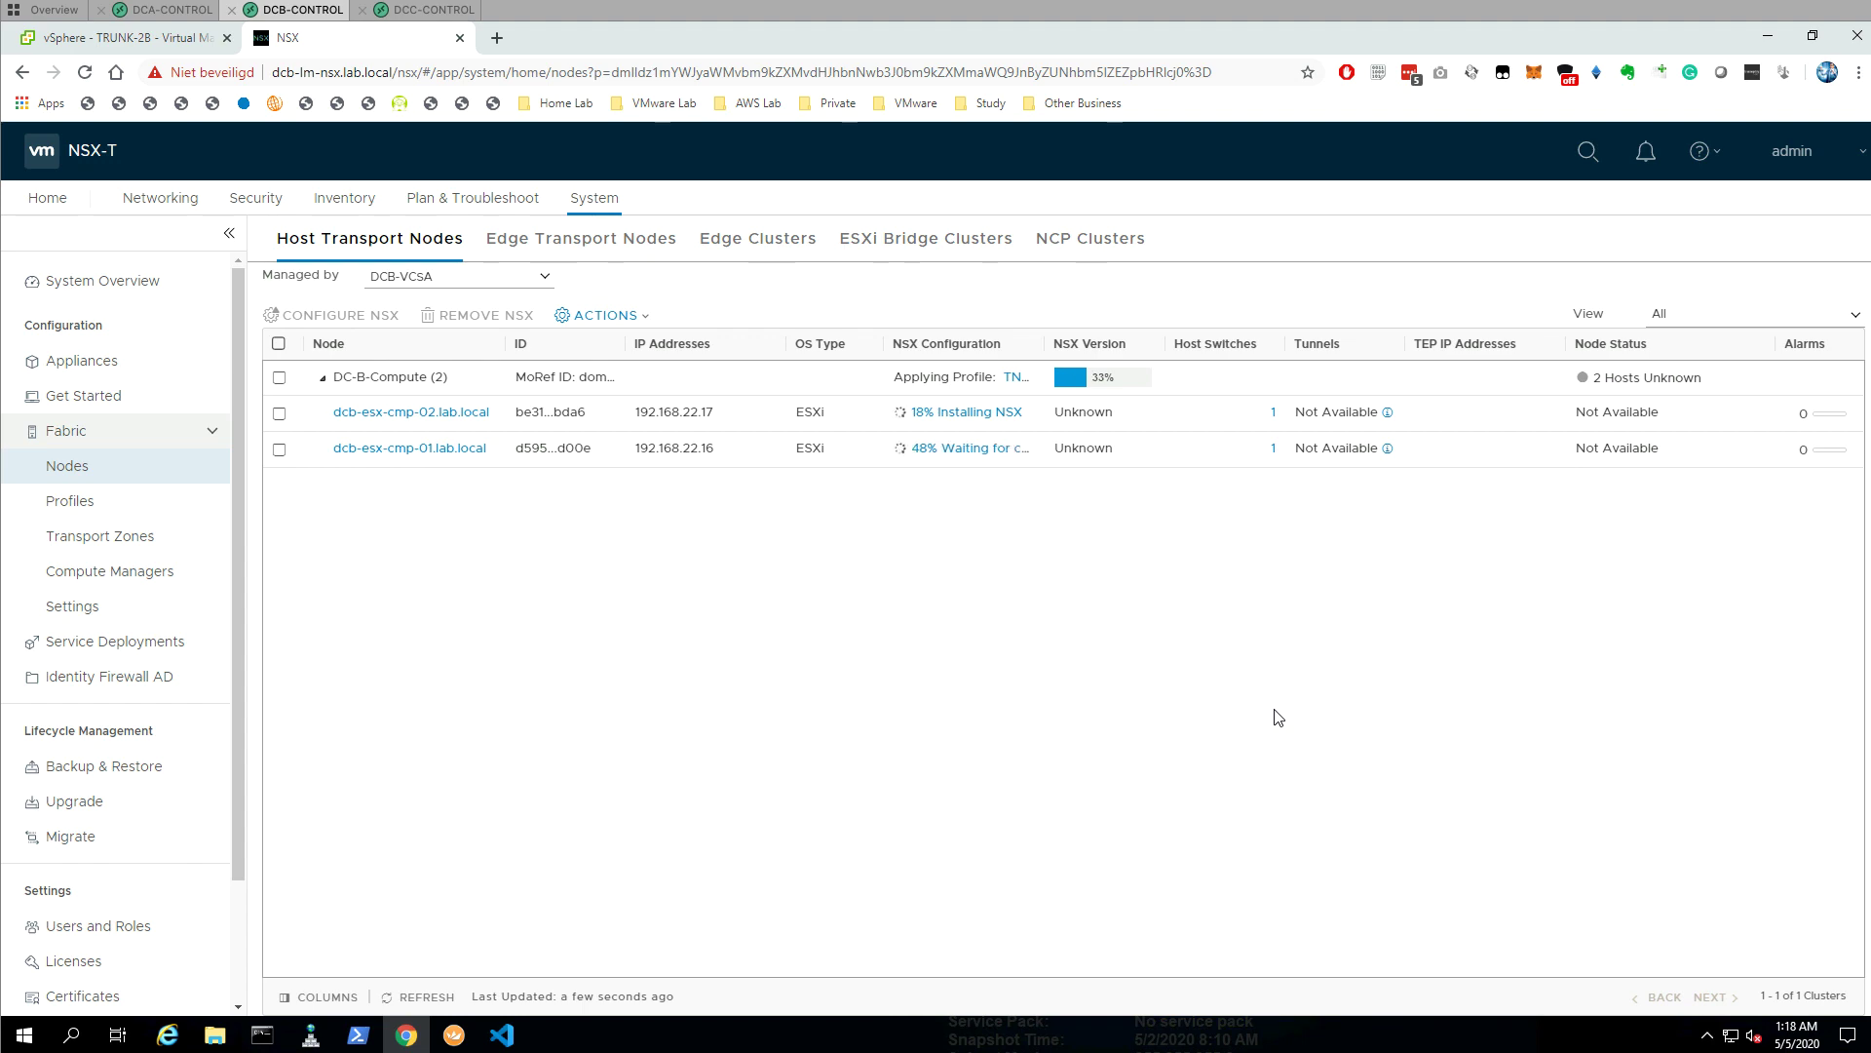
left_click(770, 240)
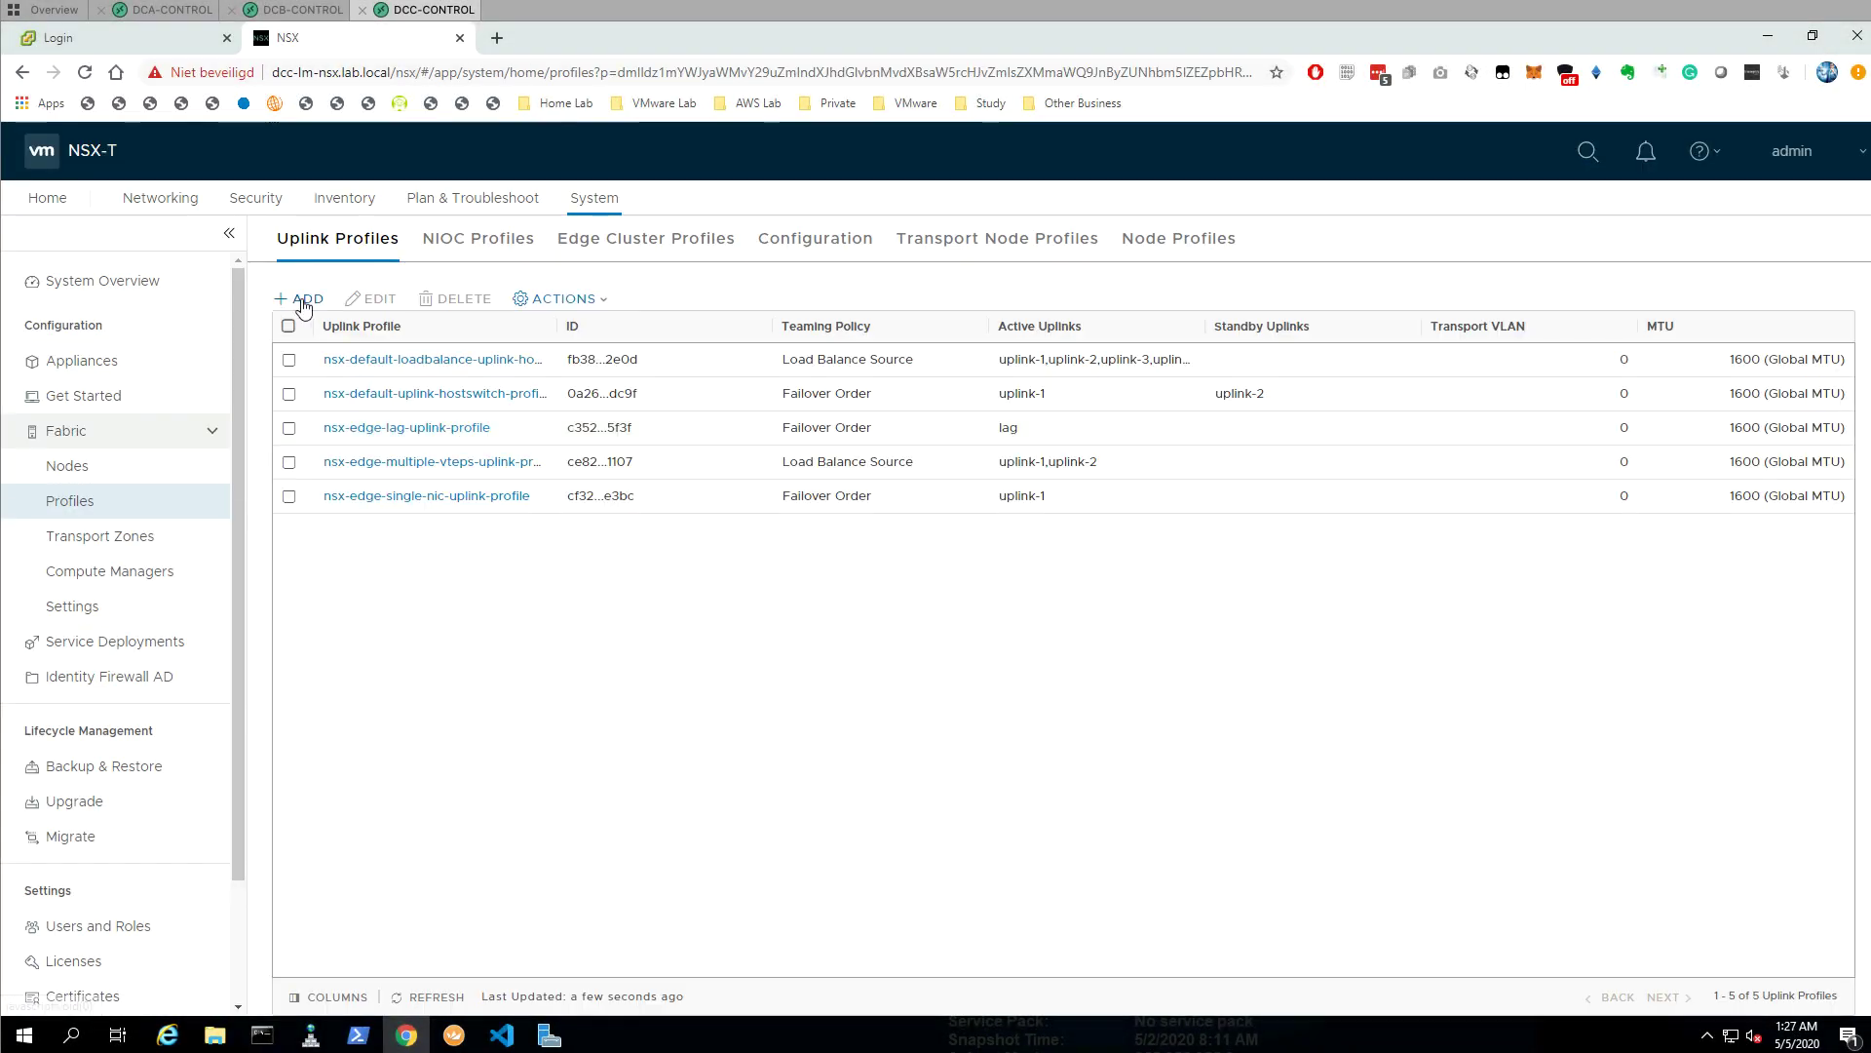
- Start an uplink profile for the DCC site's edges with Load Balance Source default teaming and active uplinks E-UP-01,E-UP-02
left_click(298, 298)
scroll(794, 668, "down", 3)
left_click(1238, 655)
type("E-UP-01,E-UP-02")
- Add Failover Order teamings E-UP-01 and E-UP-02, each with its matching active uplink, and save the UP-EDGE profile with transport VLAN 134
left_click(718, 584)
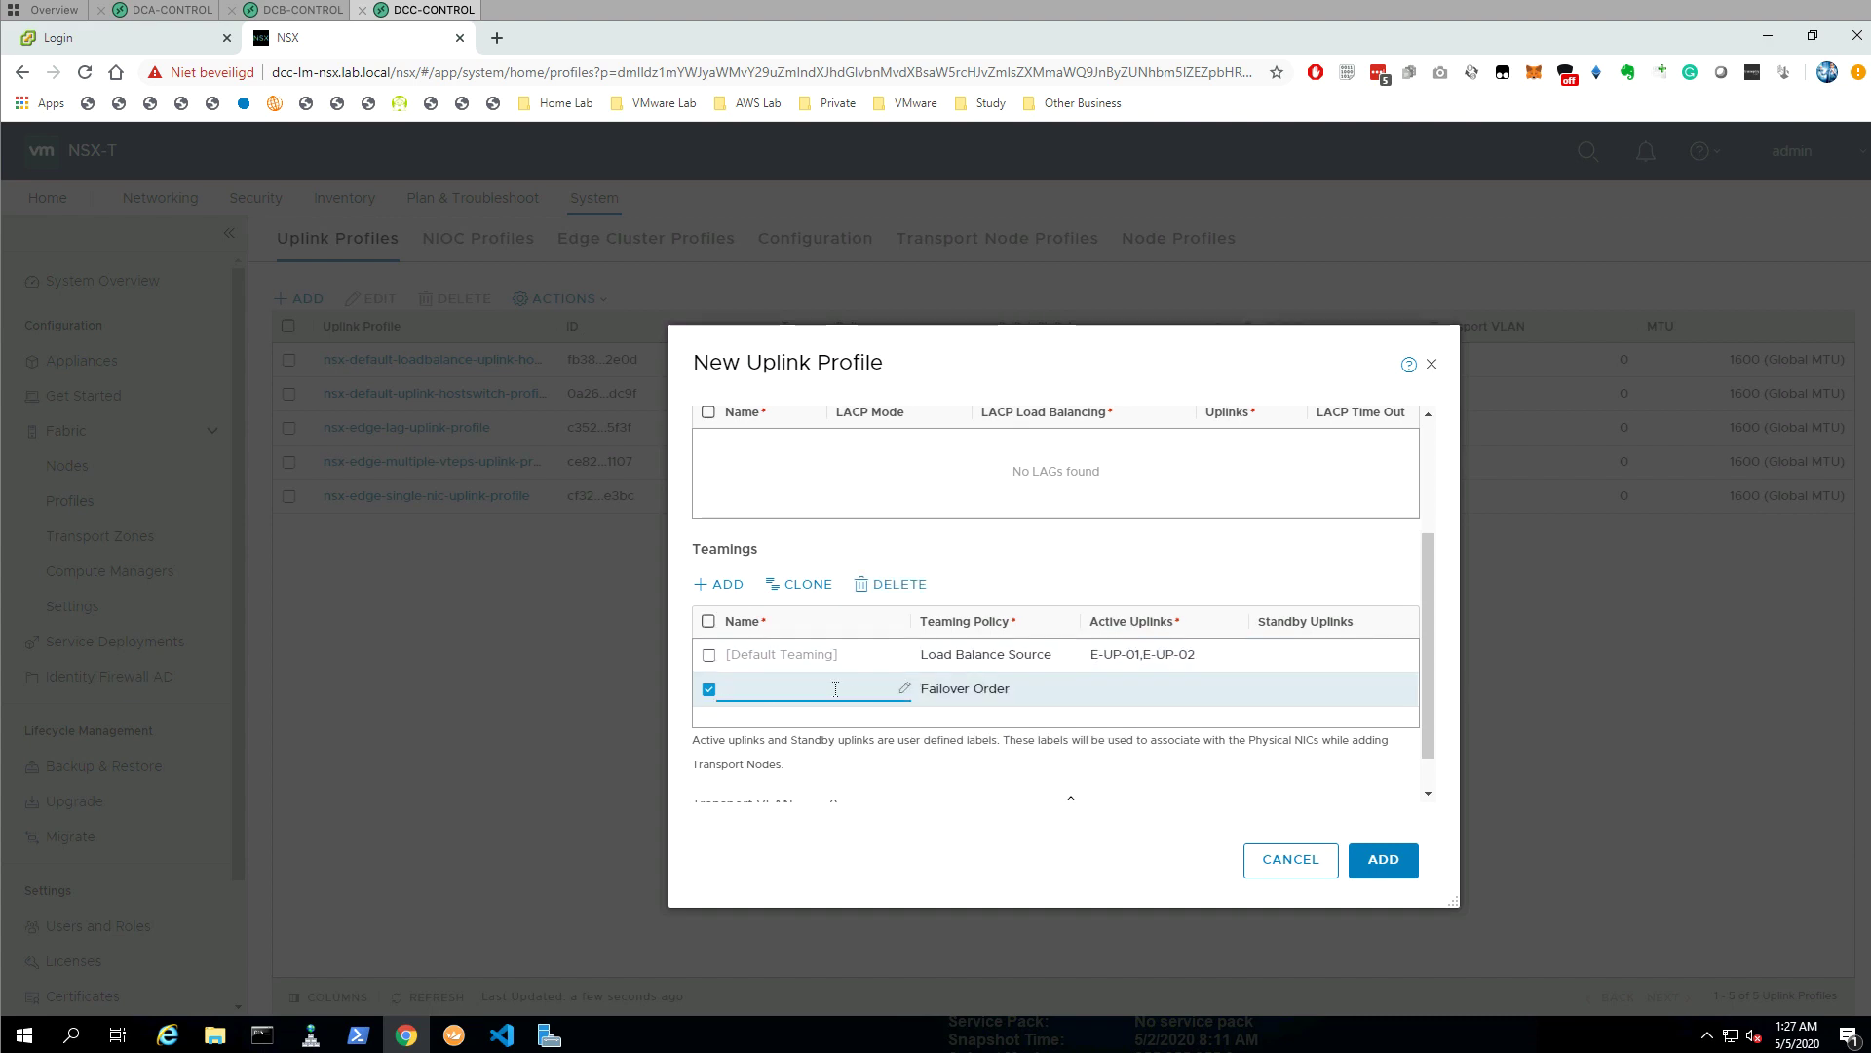
type("E-UP-01")
left_click(1153, 686)
type("E-UP-01")
left_click(718, 584)
type("E-UP-02")
left_click(1153, 686)
scroll(1153, 686, "down", 1)
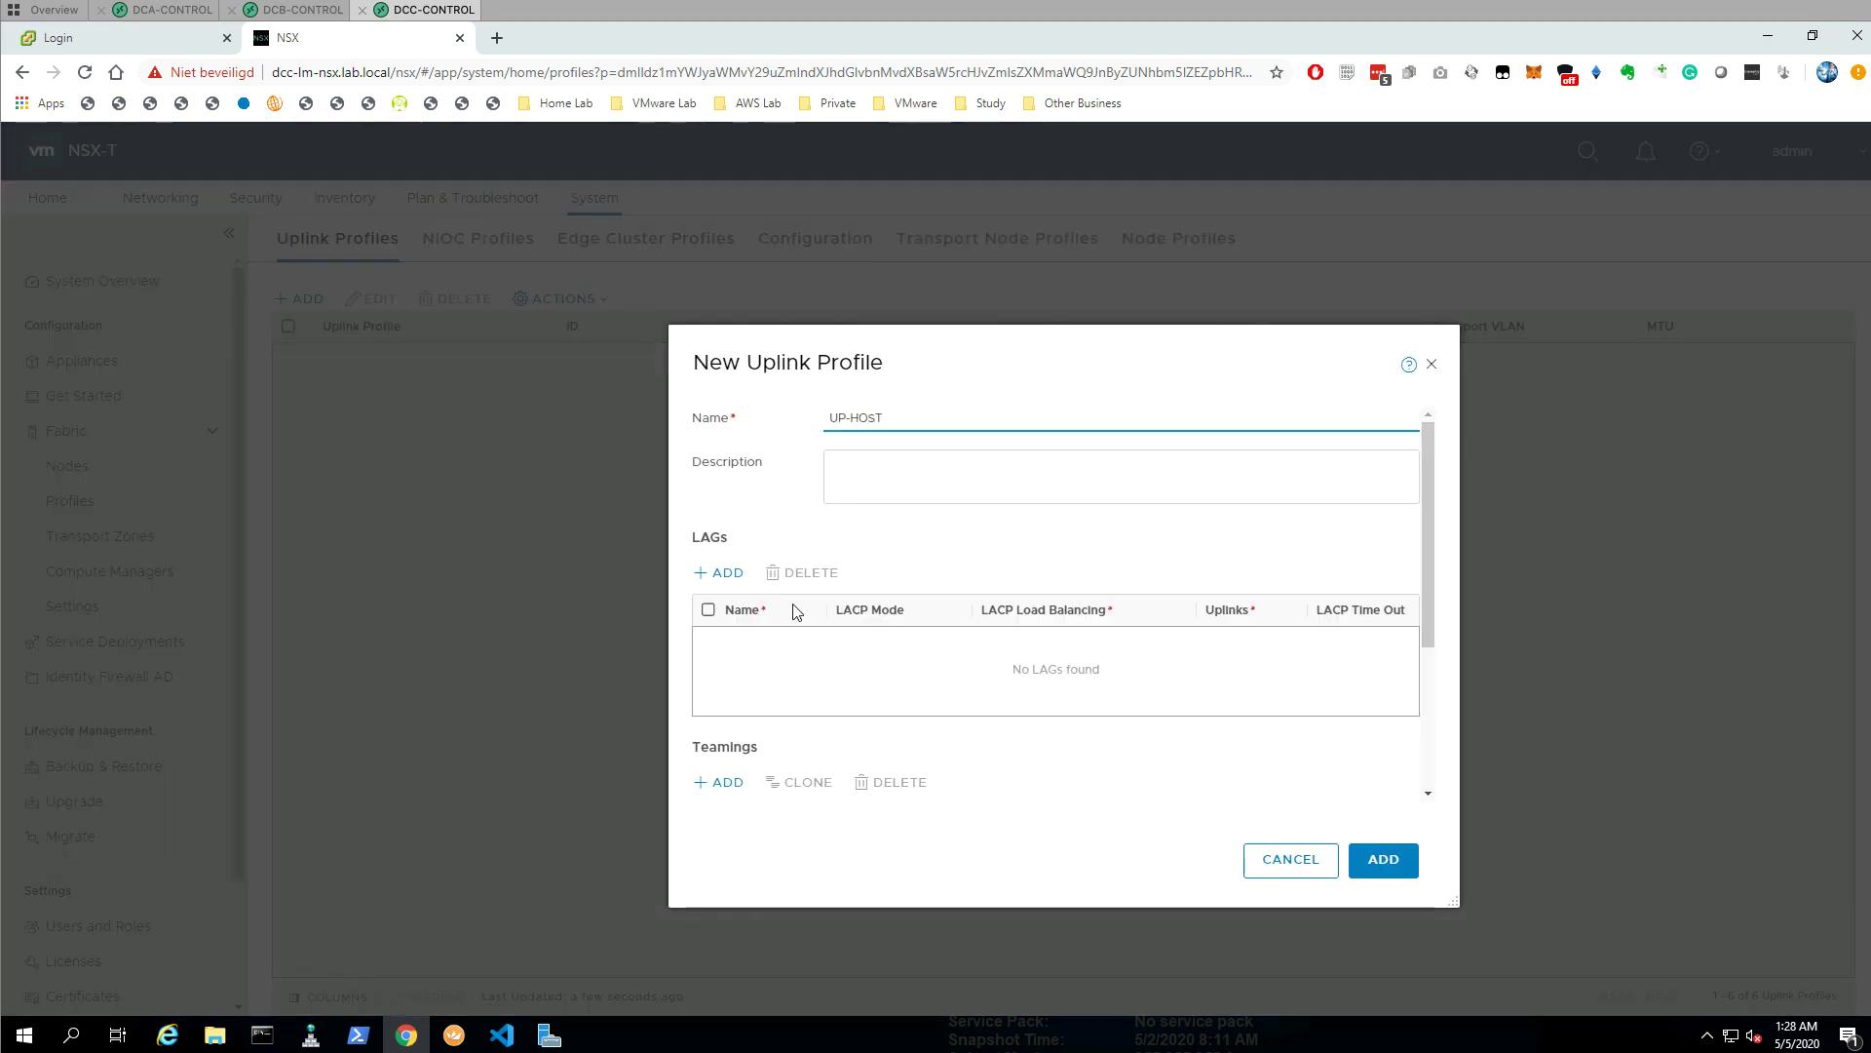
- Set the UP-HOST uplink profile's default teaming to Load Balance Source with active uplinks H-UP-01,H-UP-02
scroll(795, 611, "down", 3)
left_click(1153, 740)
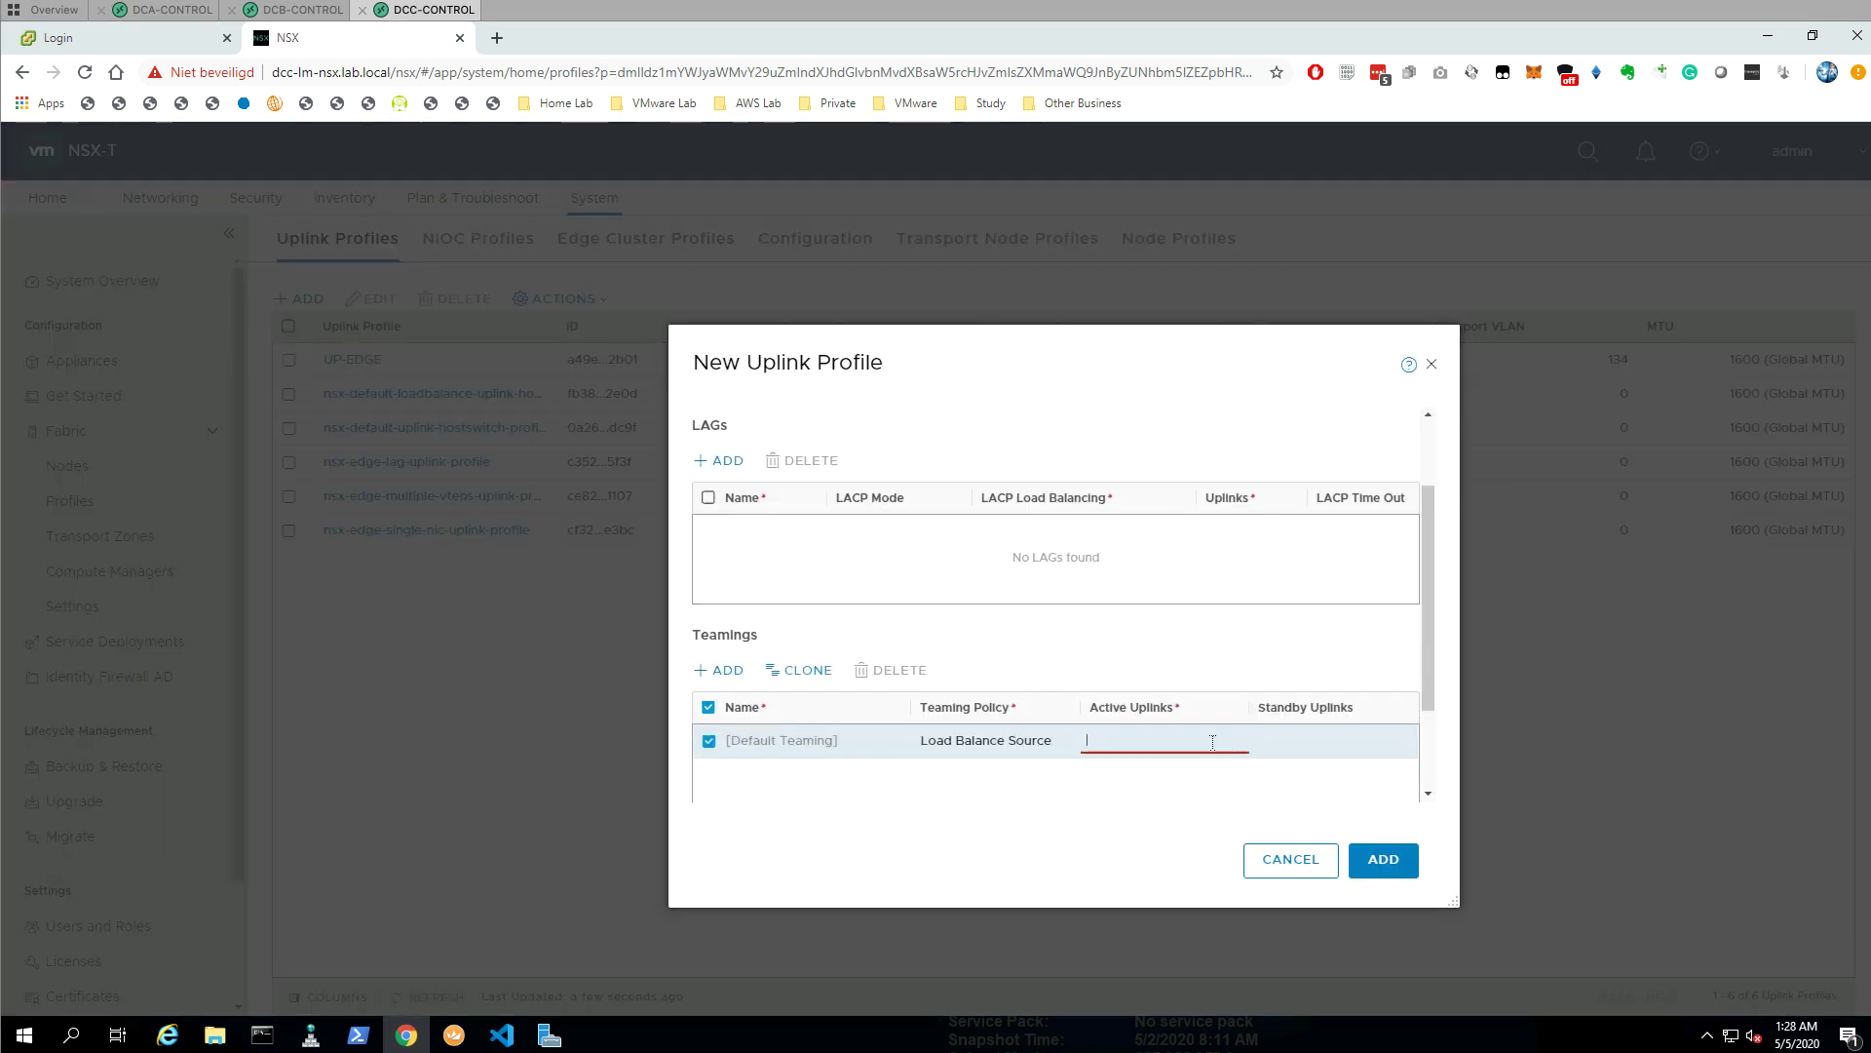
type("H-UP-01,H-UP-02")
- Add Failover Order teamings H-UP-01 and H-UP-02 to the UP-HOST profile, each with its matching active uplink
left_click(719, 670)
type("H-UP-01")
left_click(1154, 773)
type("H-UP-01")
left_click(718, 669)
type("H-UP-02")
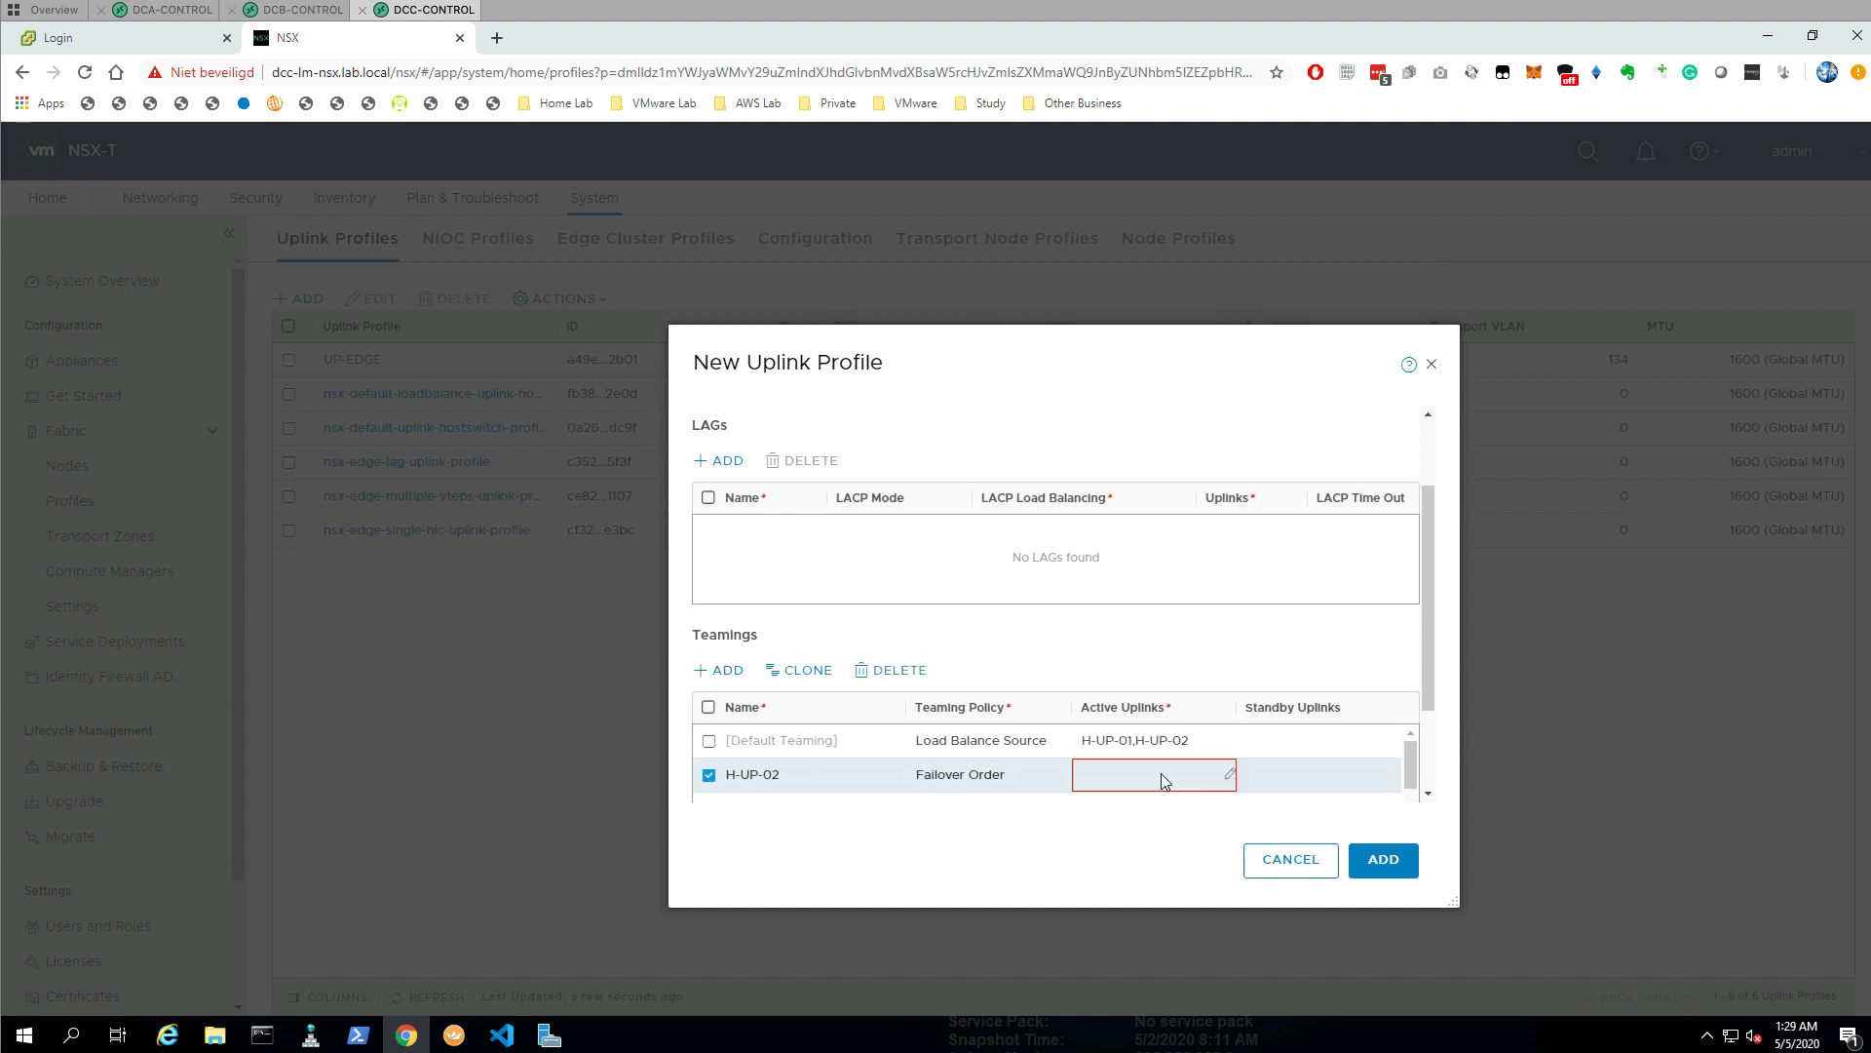
left_click(1161, 774)
type("H-UP-02")
- Set the UP-HOST profile's transport VLAN to 133 and add the profile
scroll(1133, 780, "down", 3)
left_click(936, 757)
type("133")
left_click(1383, 859)
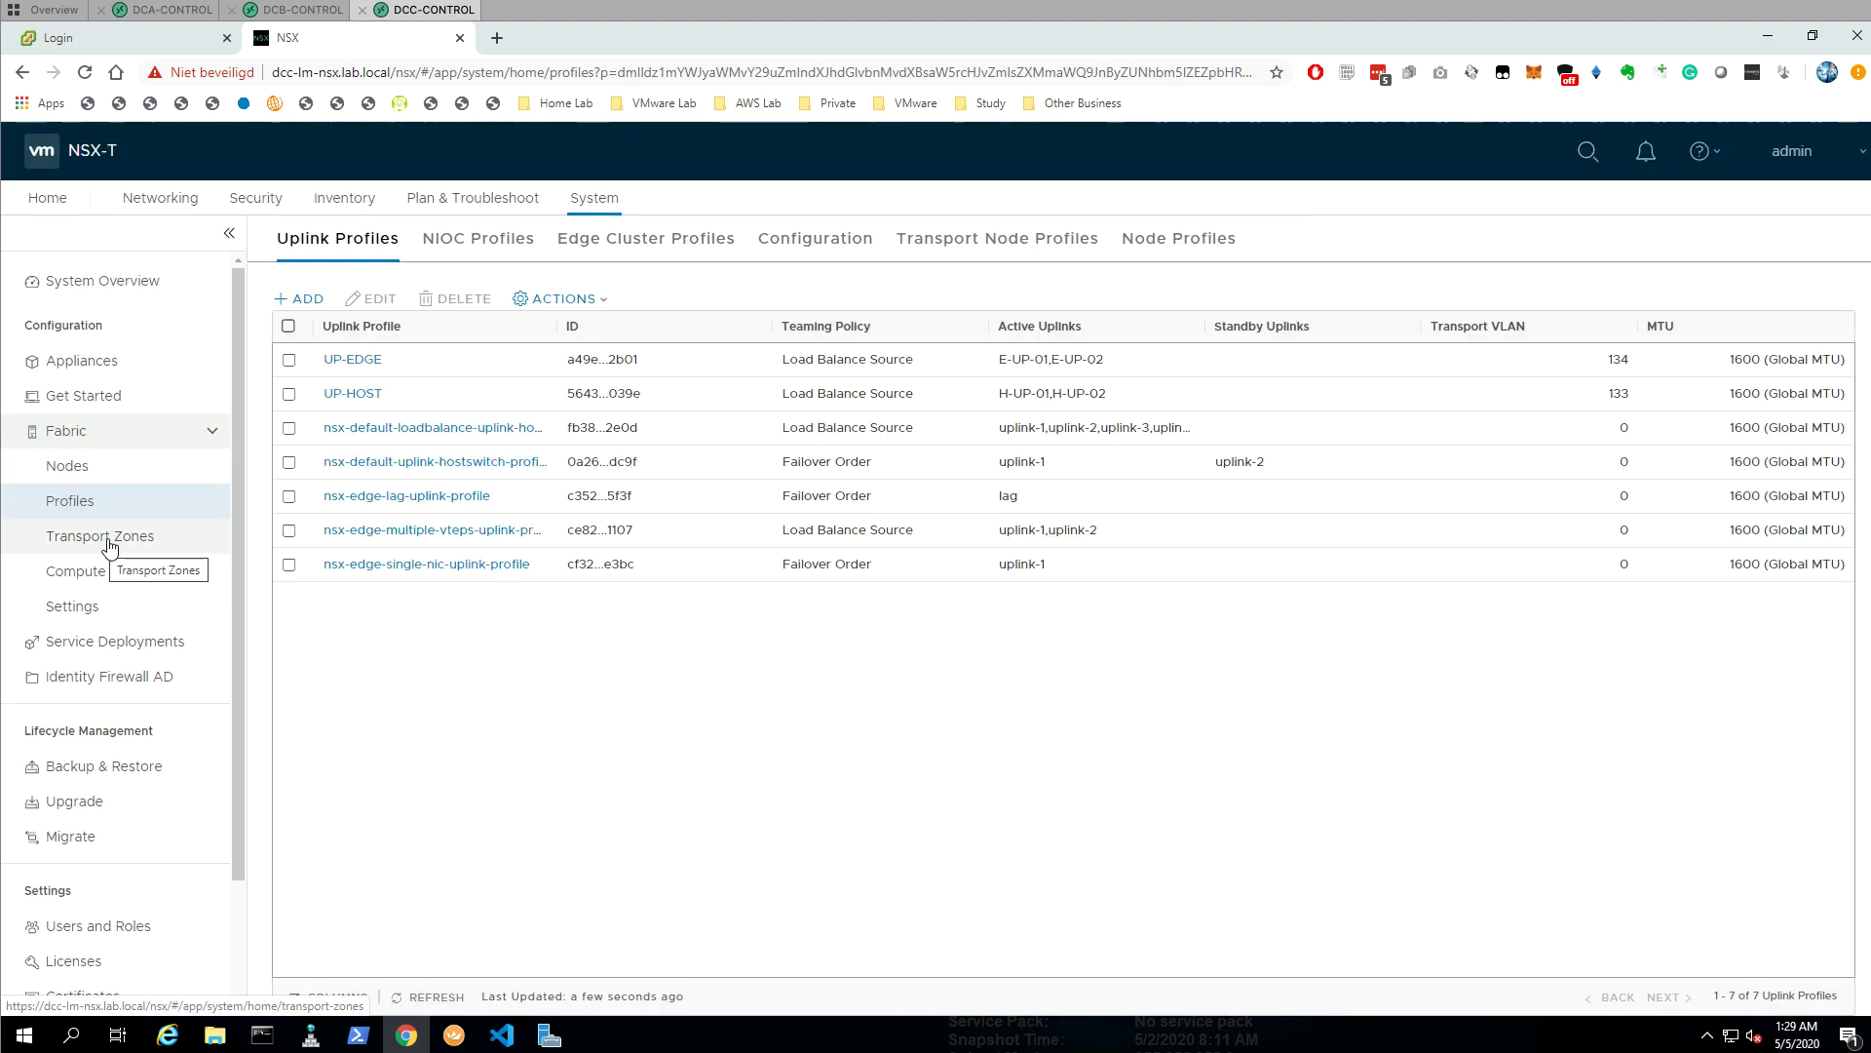
- Edit nsx-vlan-transportzone on the DCC site to include the uplink teaming policy name H-UP-02
left_click(99, 536)
left_click(278, 387)
left_click(361, 291)
left_click(1131, 700)
type("H-UP-02")
left_click(1286, 806)
- Add VLAN transport zone TZ-EDGE-UP-01 with uplink teaming policy name E-UP-01
left_click(291, 290)
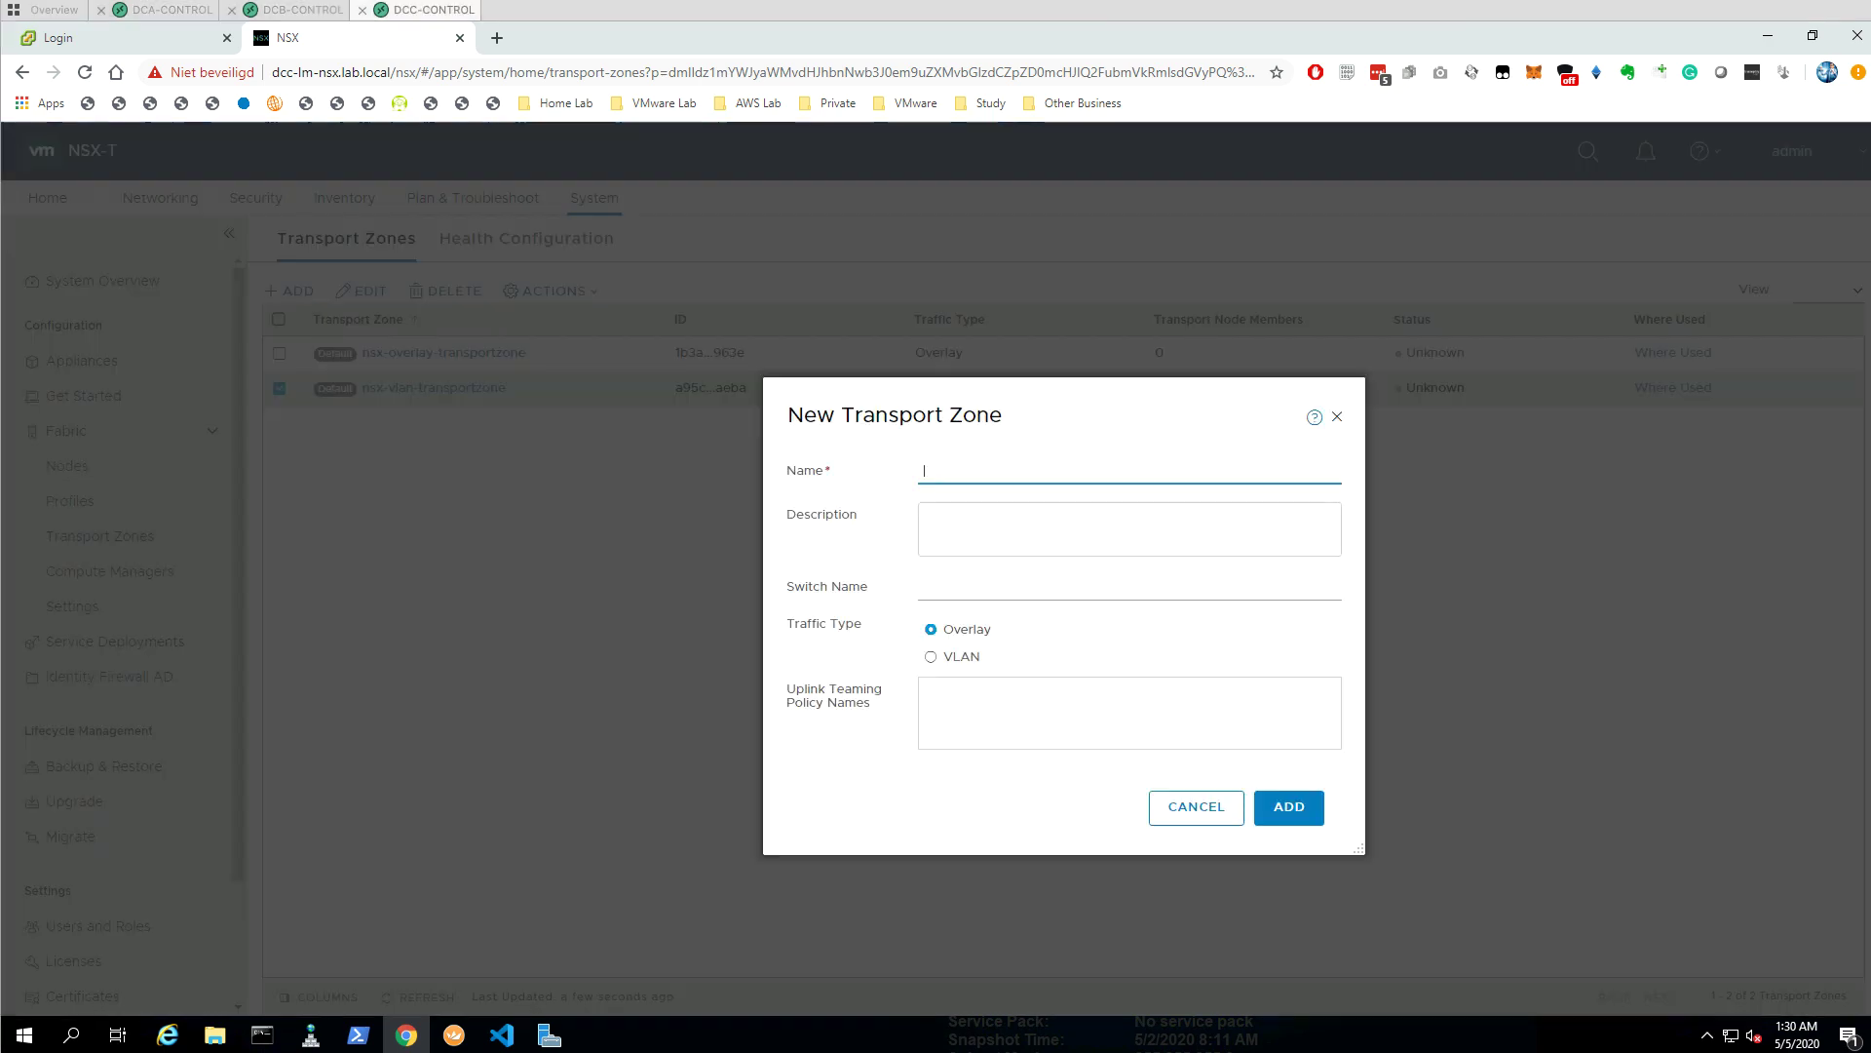
type("TZ-EDGE-UP-01")
left_click(931, 656)
left_click(1131, 712)
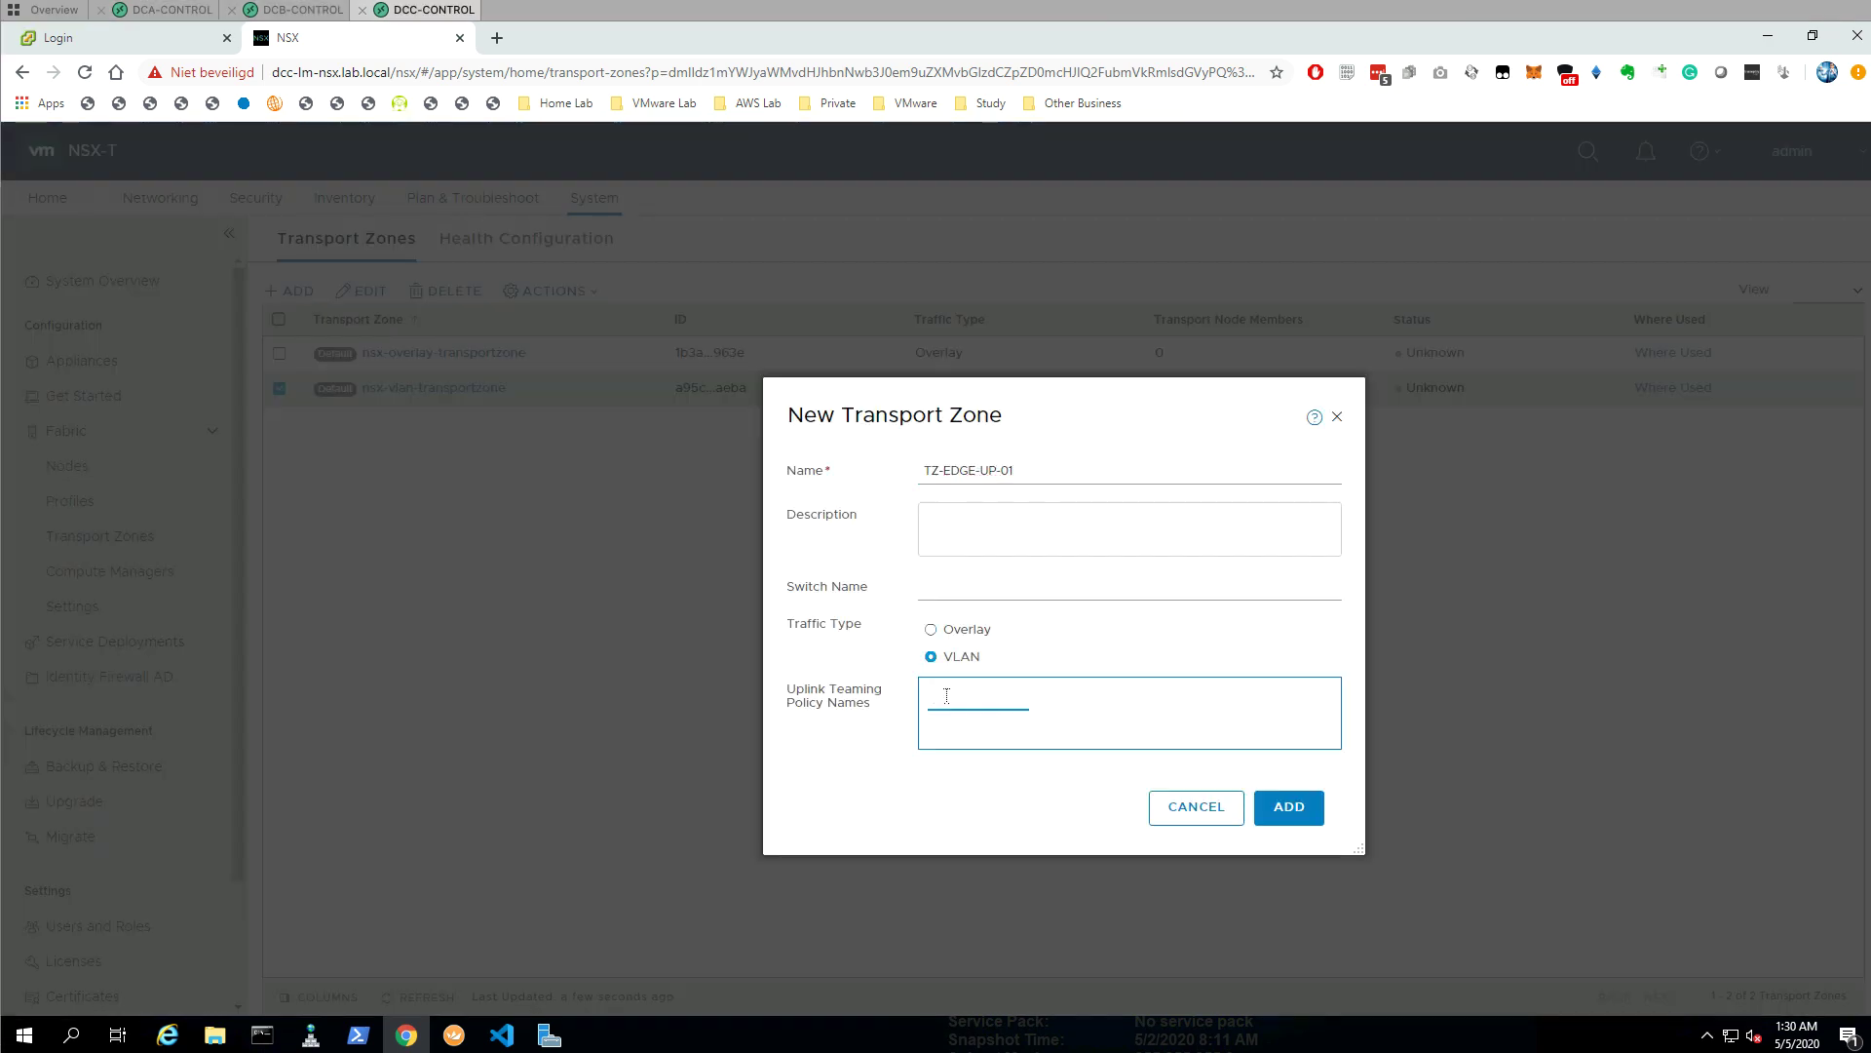
type("E-UP-01")
left_click(1288, 807)
- Add VLAN transport zone TZ-EDGE-UP-02 with uplink teaming policy name E-UP-02
left_click(290, 290)
type("TZ-EDGE-UP-02")
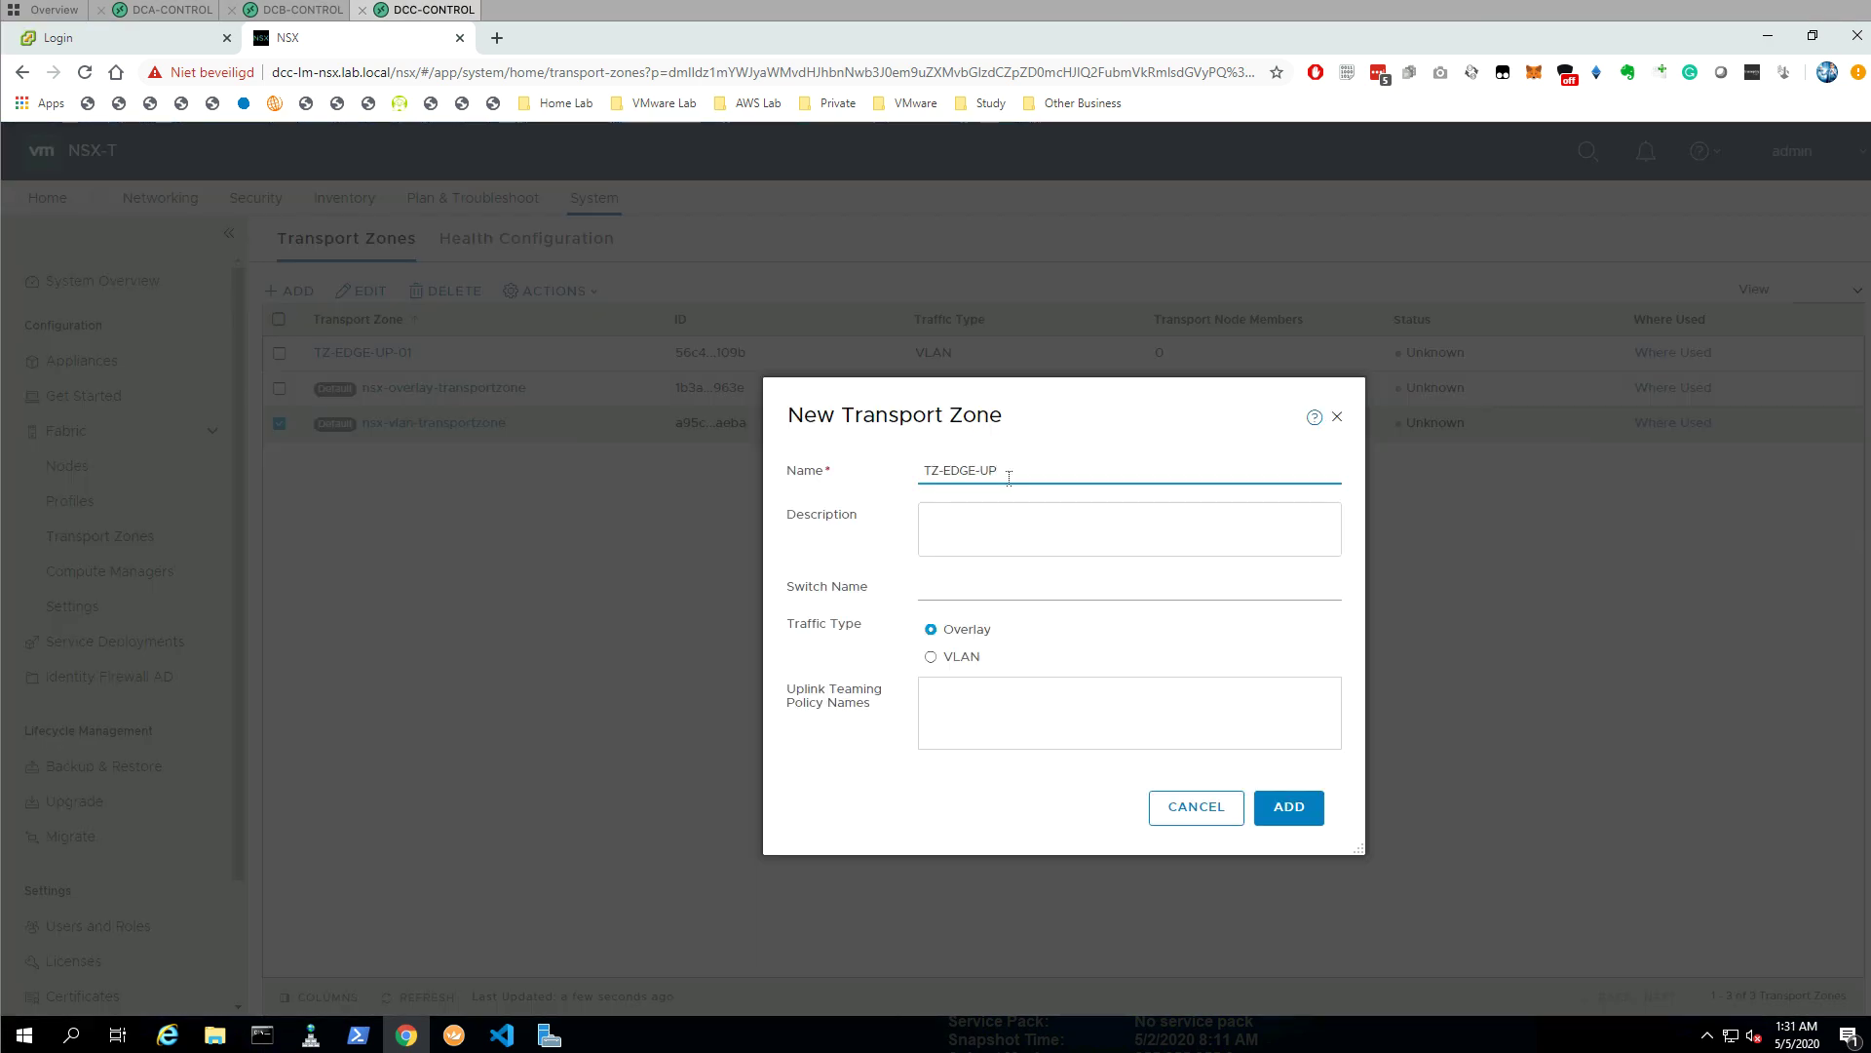
left_click(930, 656)
left_click(1131, 712)
type("E-UP-02")
left_click(1289, 807)
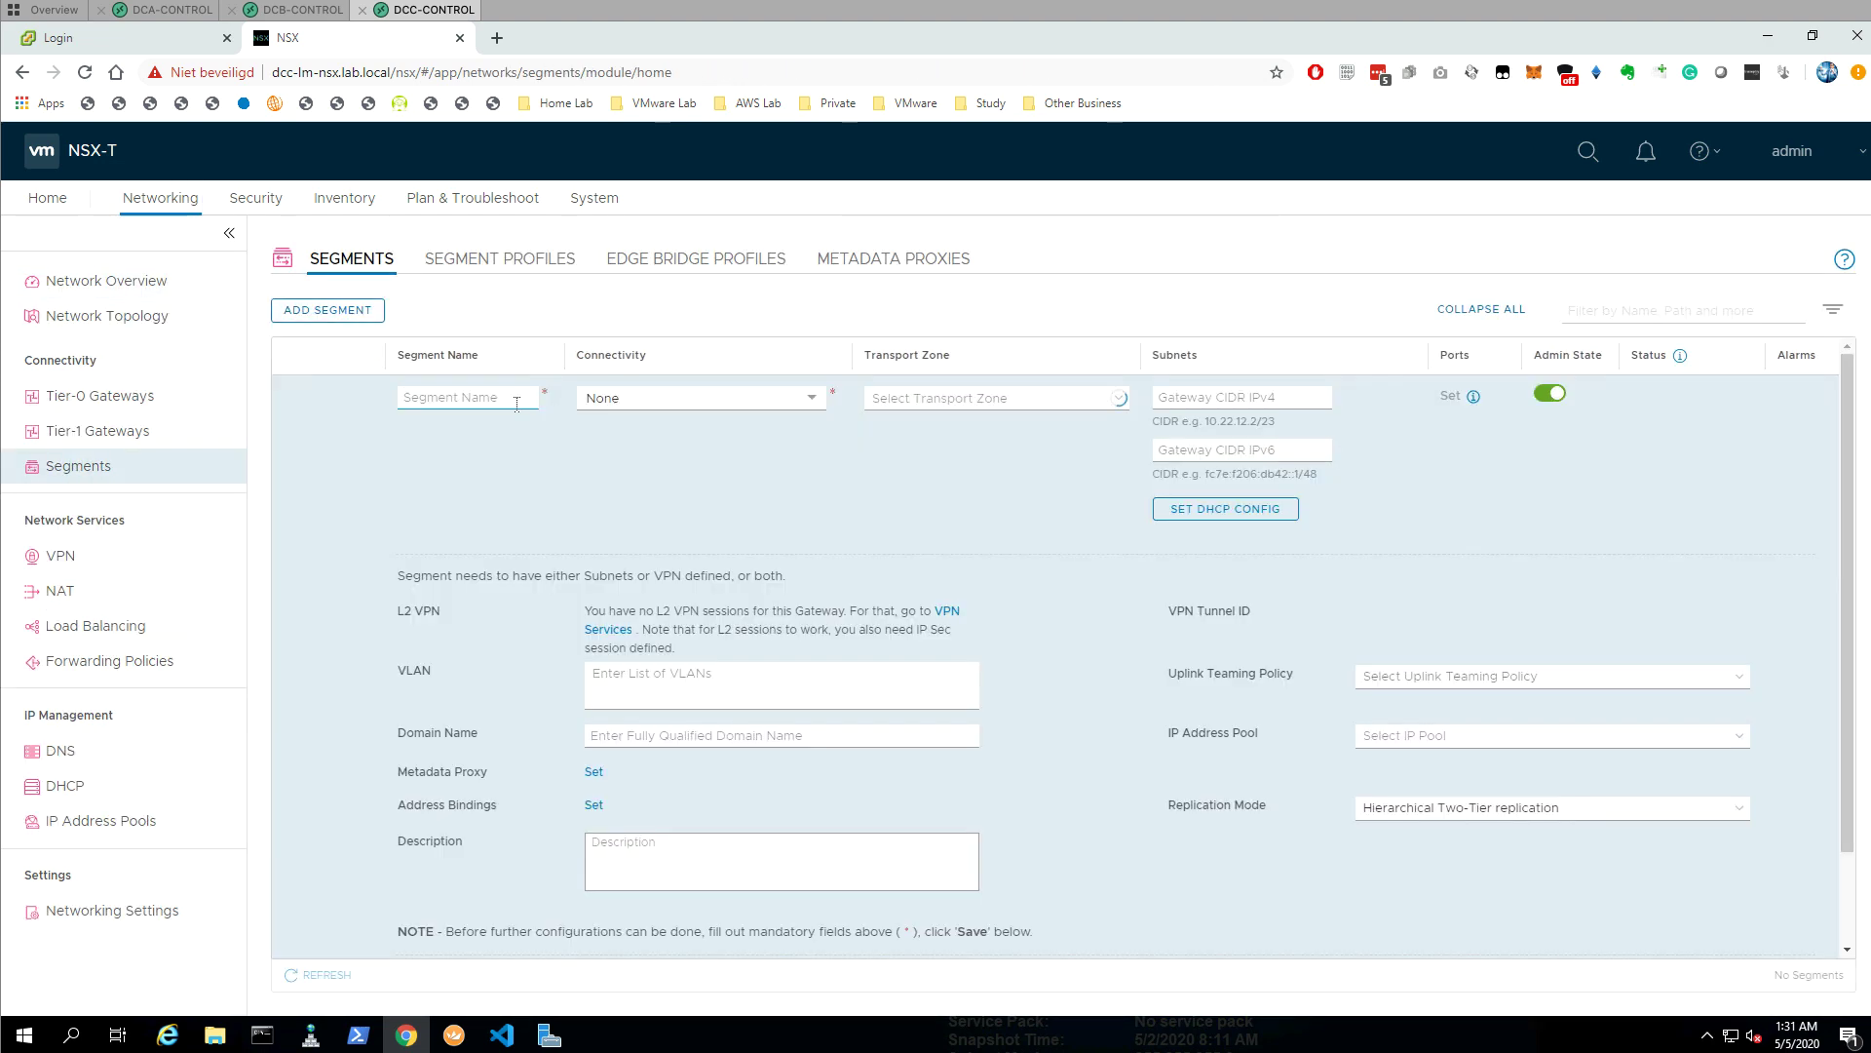
- Create segment N-TRUNK-A on the DCC site in nsx-vlan-transportzone with an uplink teaming policy and VLAN 0-4094
left_click(1555, 672)
left_click(1403, 701)
type("0-4094")
key("Return")
left_click(432, 936)
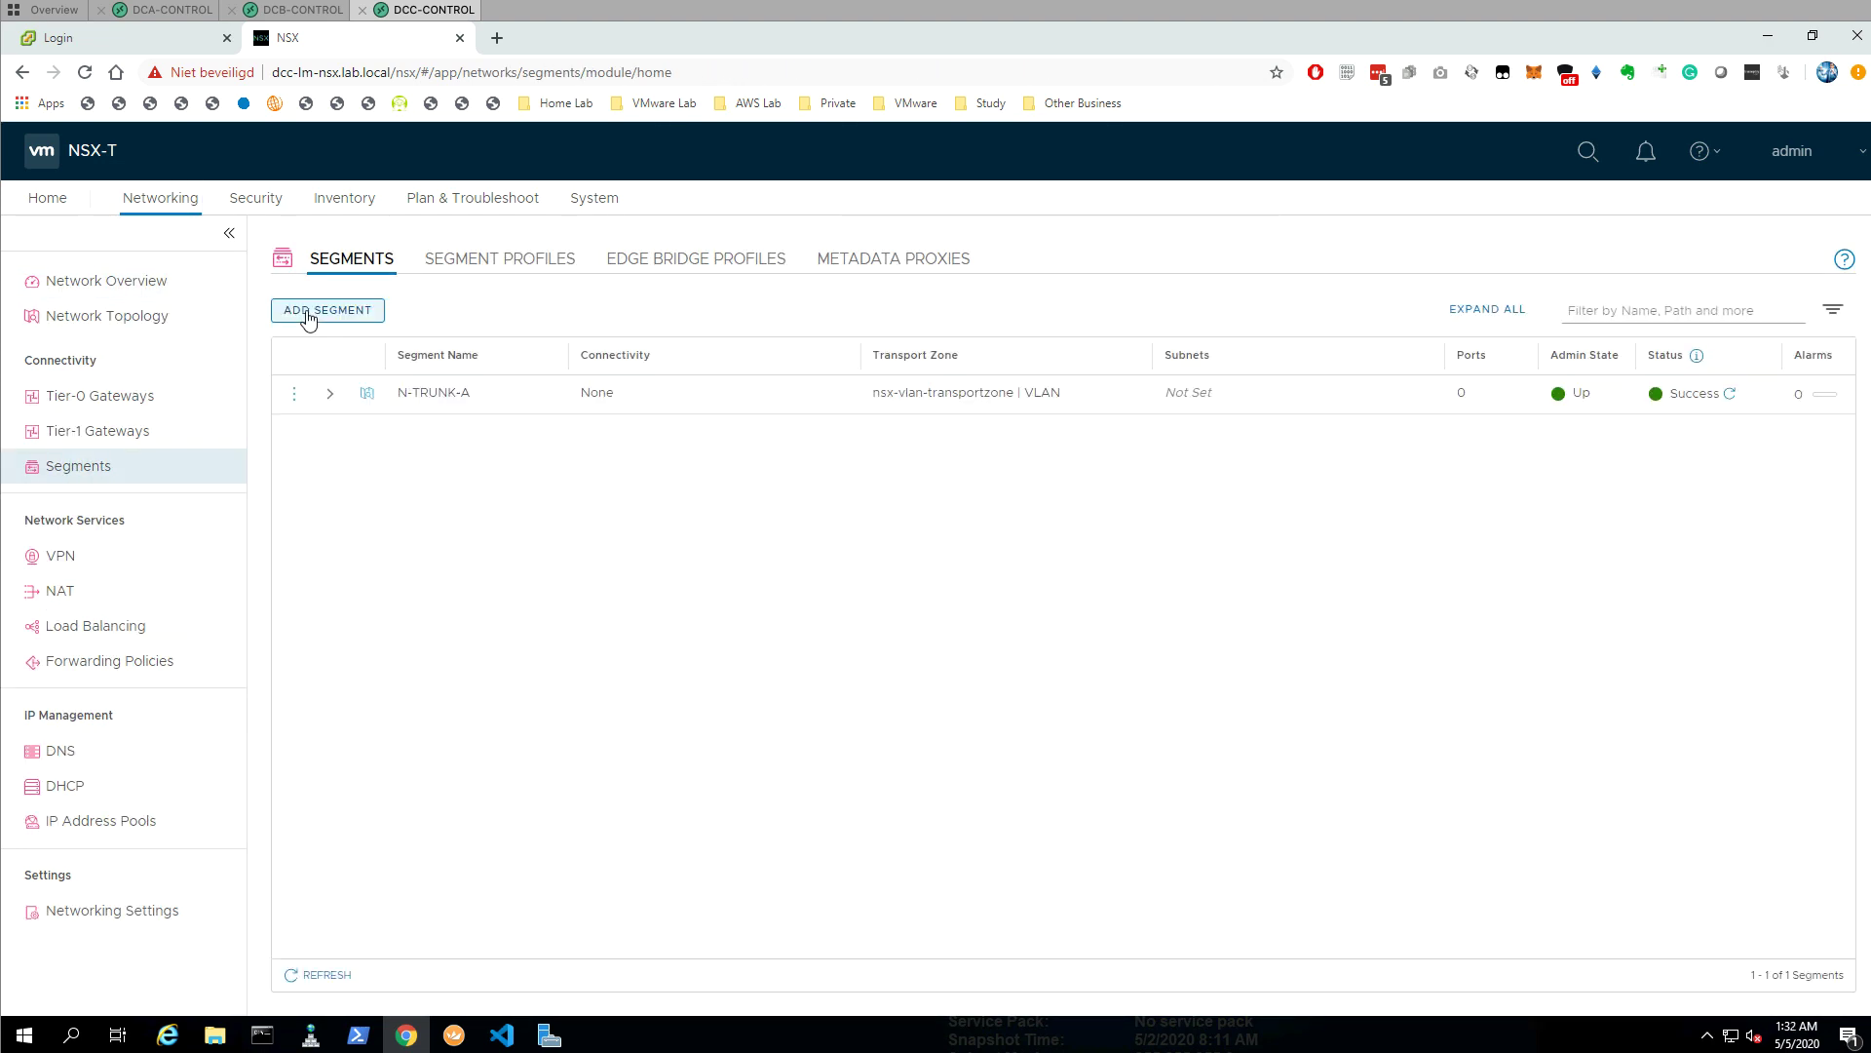
- Create segment N-TRUNK-B on the DCC site in nsx-vlan-transportzone with an uplink teaming policy and VLAN 0-4094
left_click(327, 309)
type("N-TRUNK-B")
left_click(1002, 374)
left_click(959, 417)
left_click(1555, 612)
type("0-4094")
left_click(431, 890)
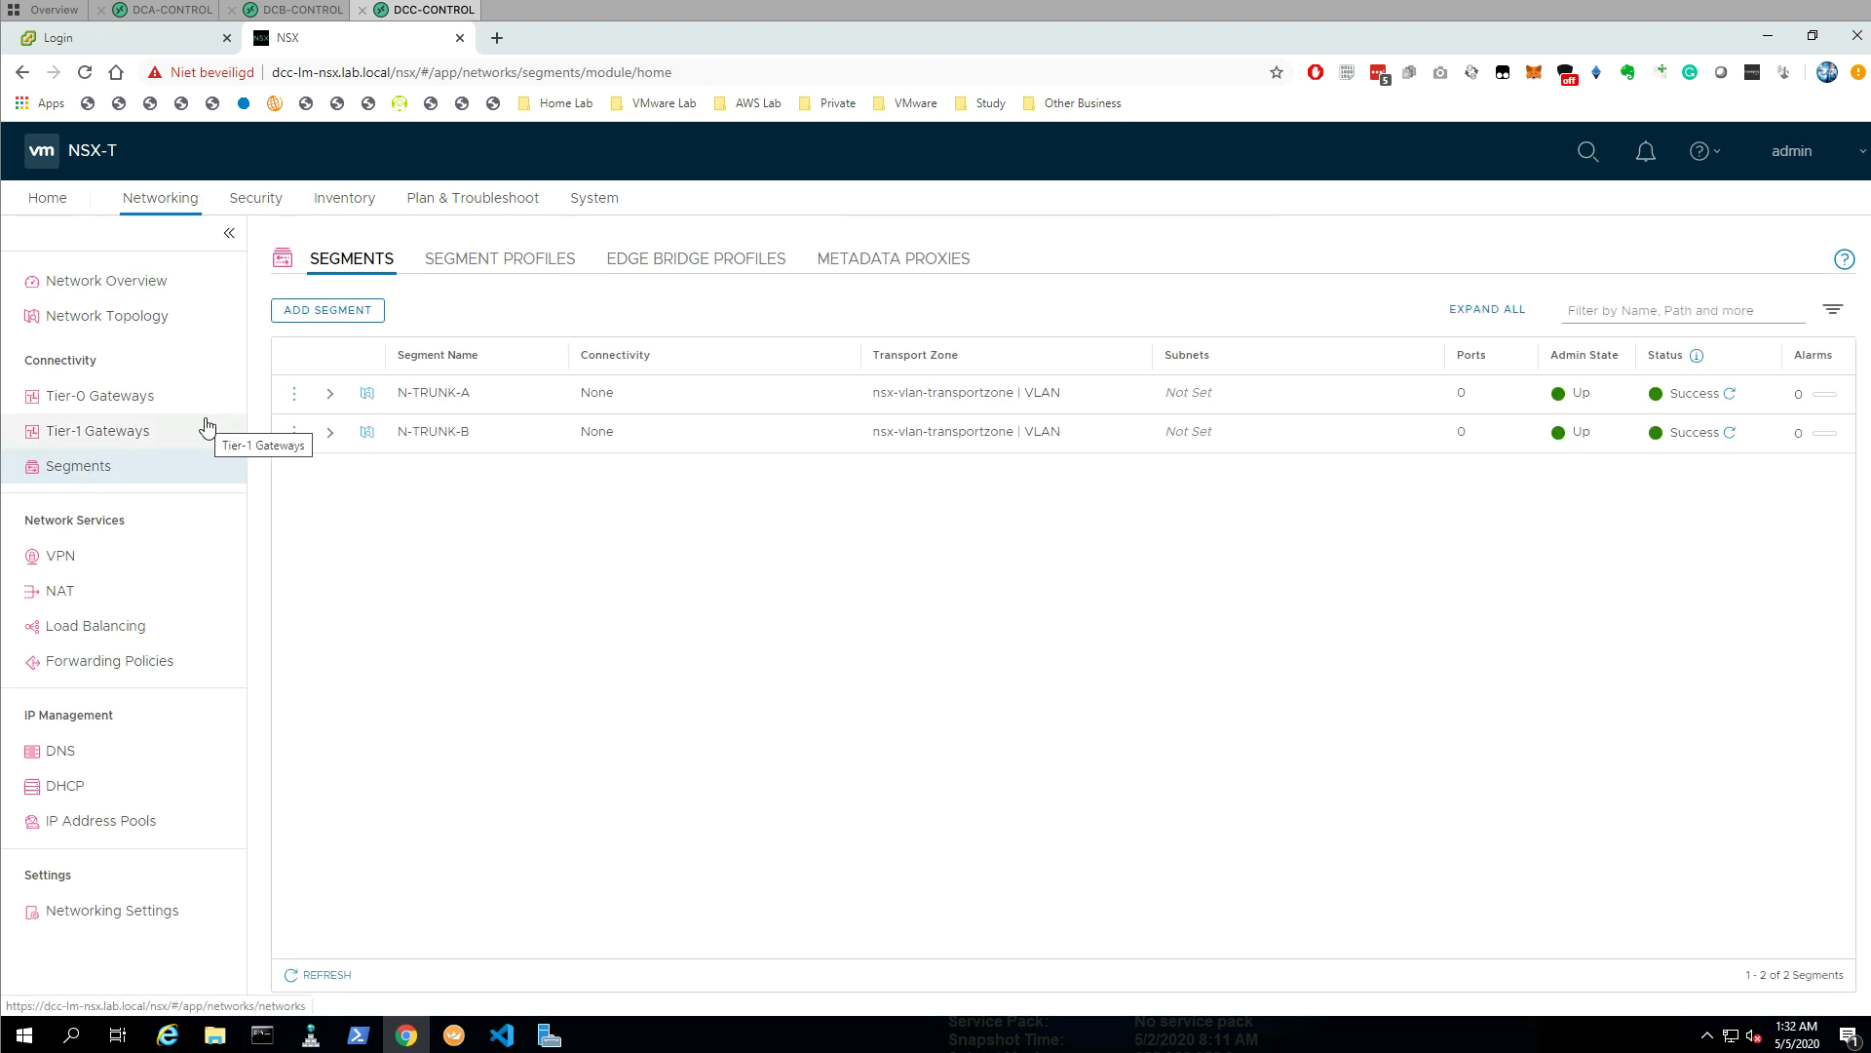
- Edit edge transport node DCC-EDGE-01 and assign nsx-overlay-transportzone, TZ-EDGE-UP-01 and TZ-EDGE-UP-02 to its nvds1 switch
left_click(594, 198)
left_click(67, 466)
left_click(581, 237)
left_click(279, 353)
left_click(431, 290)
left_click(1179, 634)
left_click(988, 772)
left_click(990, 796)
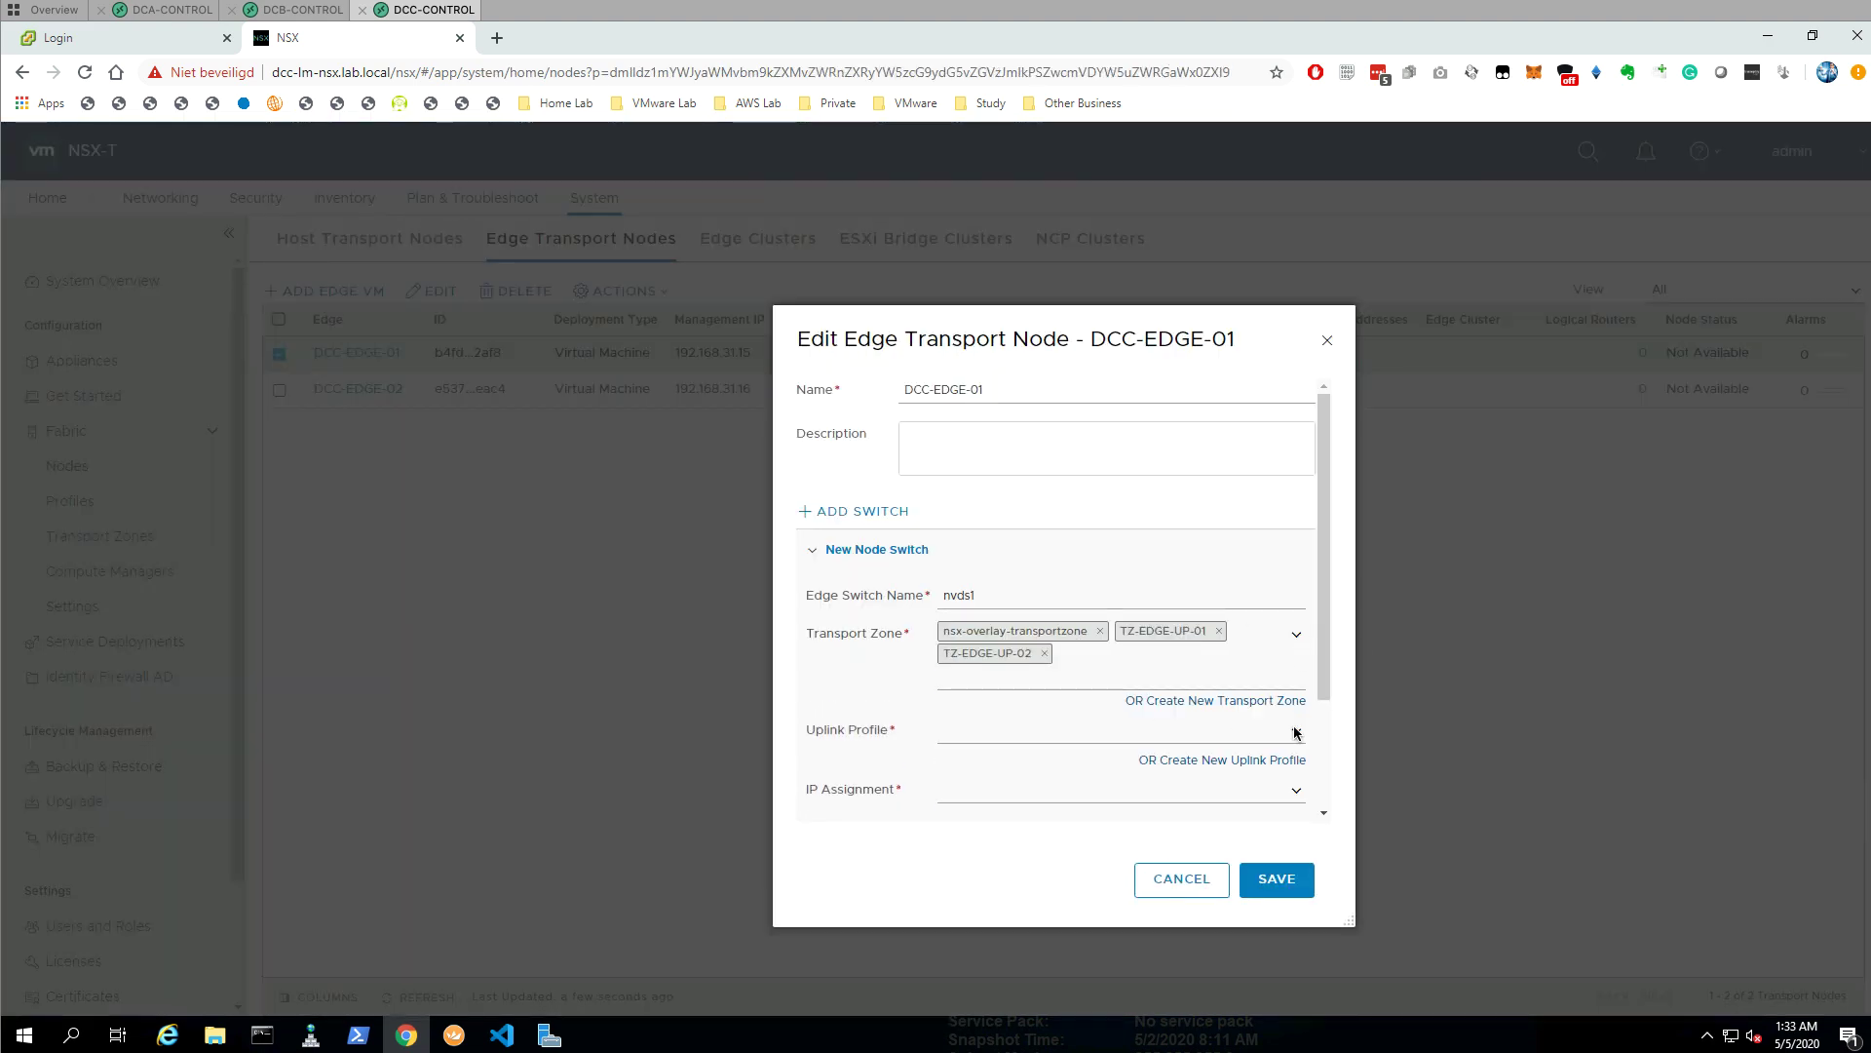
- Set DCC-EDGE-01's switch to uplink profile UP-EDGE and IP pool DCC-IP-EDGE, map its uplinks to fp-eth0 and fp-eth1, and save
left_click(1121, 733)
left_click(961, 757)
left_click(1072, 733)
left_click(962, 756)
left_click(1131, 767)
type("fp-eth2")
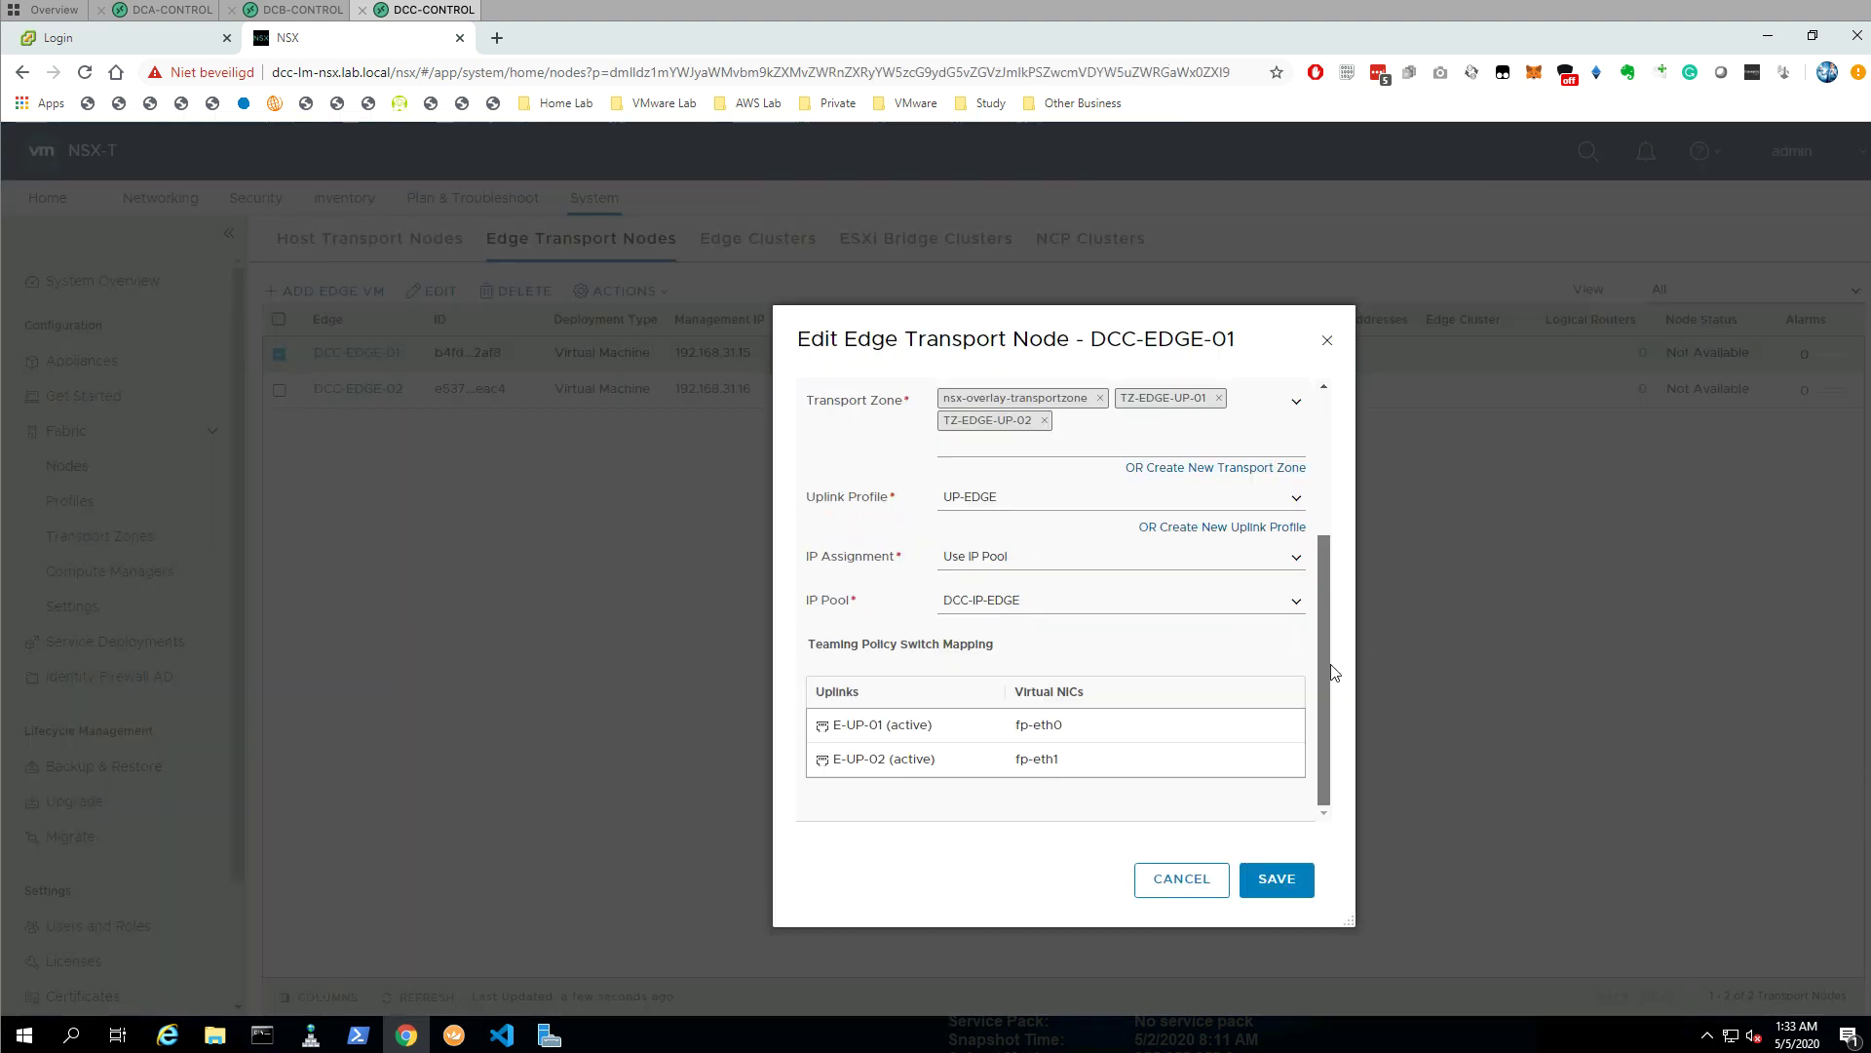
left_click(1277, 878)
- Edit edge transport node DCC-EDGE-02, naming its switch nvds1 and assigning nsx-overlay-transportzone, TZ-EDGE-UP-01 and TZ-EDGE-UP-02
left_click(279, 389)
left_click(432, 290)
type("nvds1")
left_click(1121, 634)
left_click(988, 760)
- Set DCC-EDGE-02's switch to uplink profile UP-EDGE with IP pool assignment, map uplinks E-UP-01 and E-UP-02 to virtual NICs, and save
left_click(1121, 729)
left_click(970, 754)
scroll(1072, 682, "down", 5)
left_click(1121, 593)
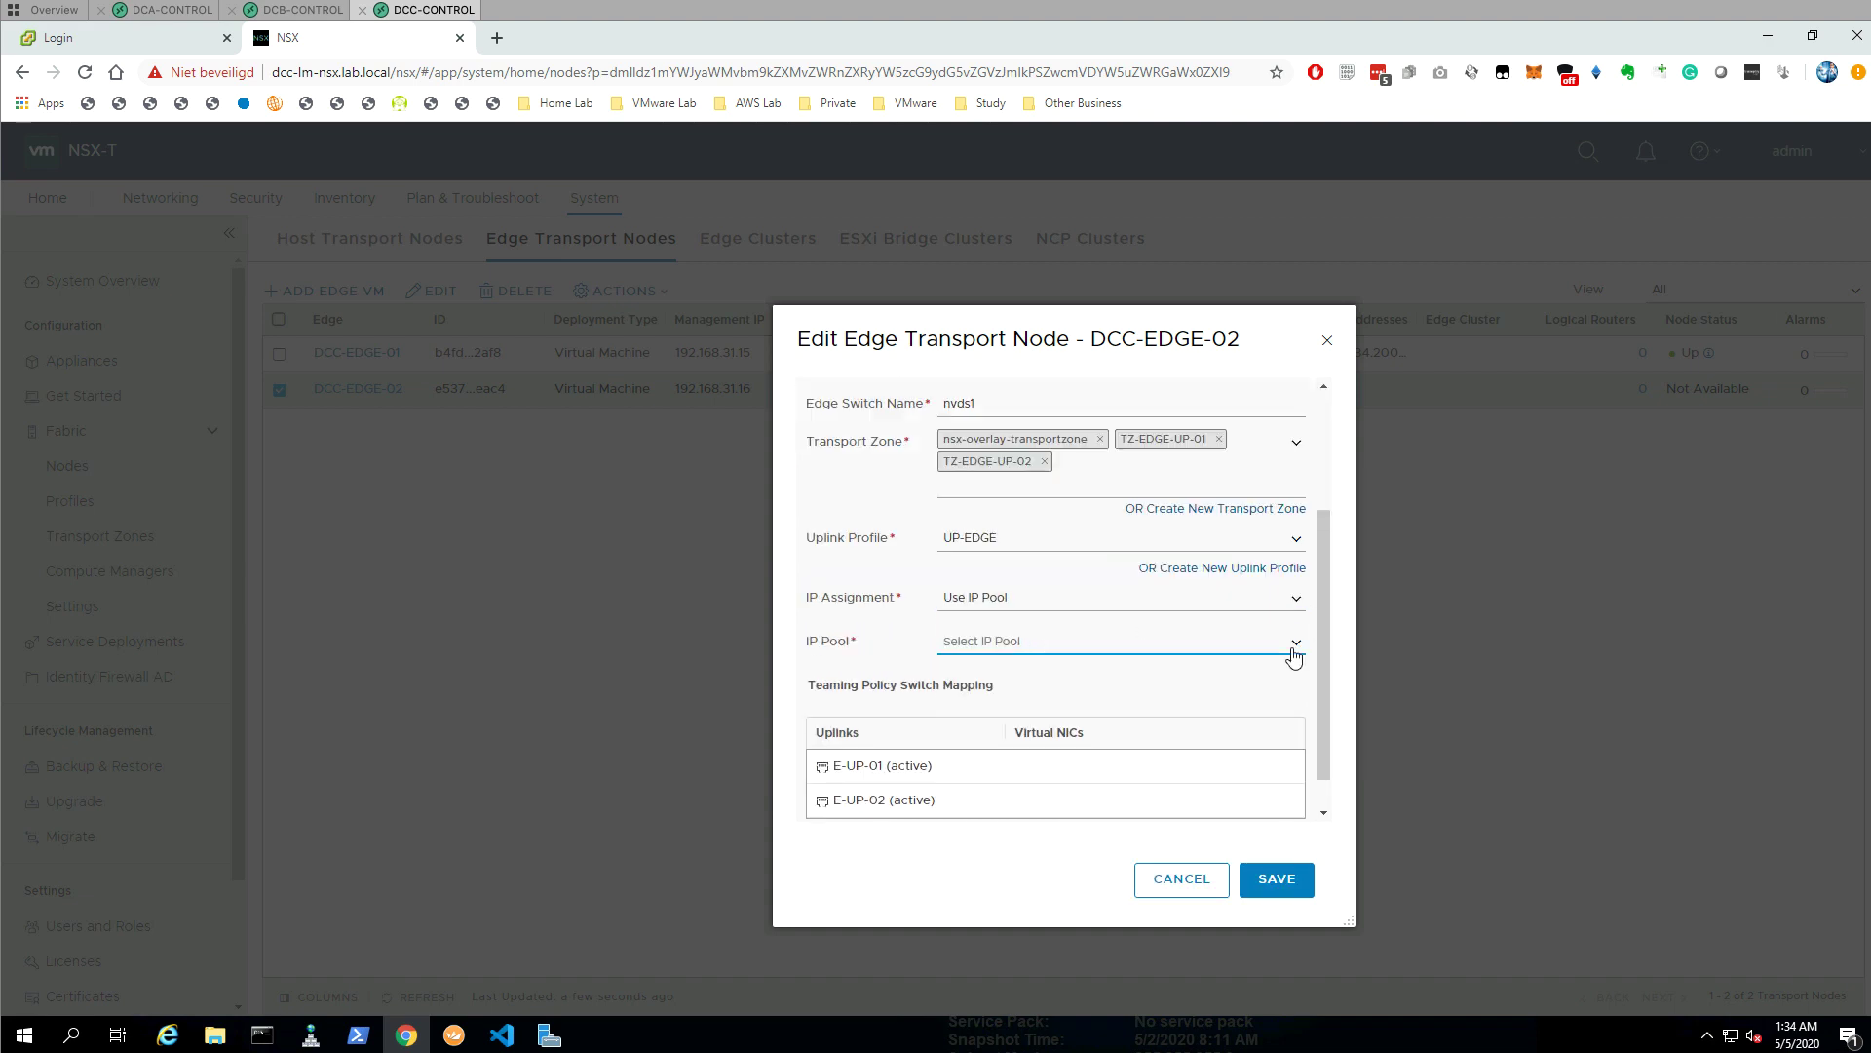
left_click(1121, 652)
left_click(1004, 756)
left_click(1232, 806)
left_click(1274, 878)
- Create edge cluster DCC-EC-01 on the DCC site with DCC-EDGE-01 and DCC-EDGE-02 as members, and review the edge nodes
left_click(70, 500)
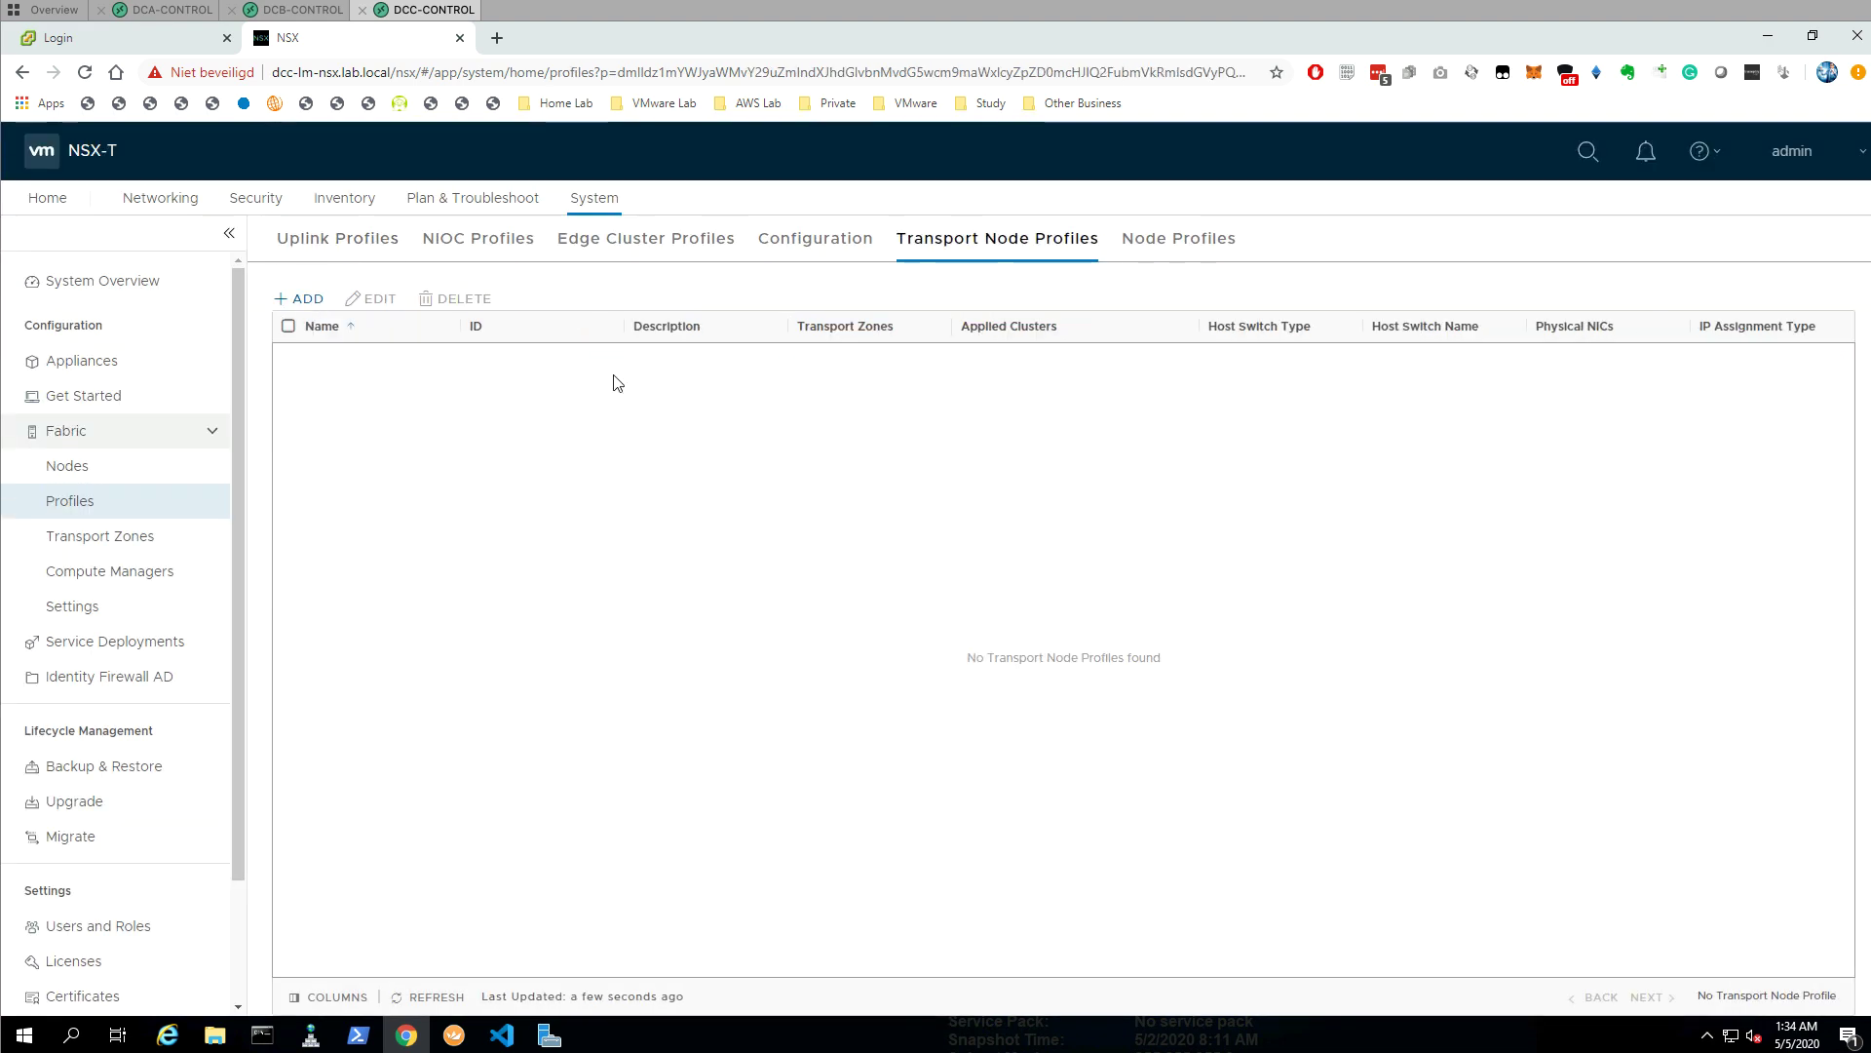
left_click(614, 238)
left_click(67, 465)
left_click(758, 238)
left_click(279, 362)
left_click(581, 238)
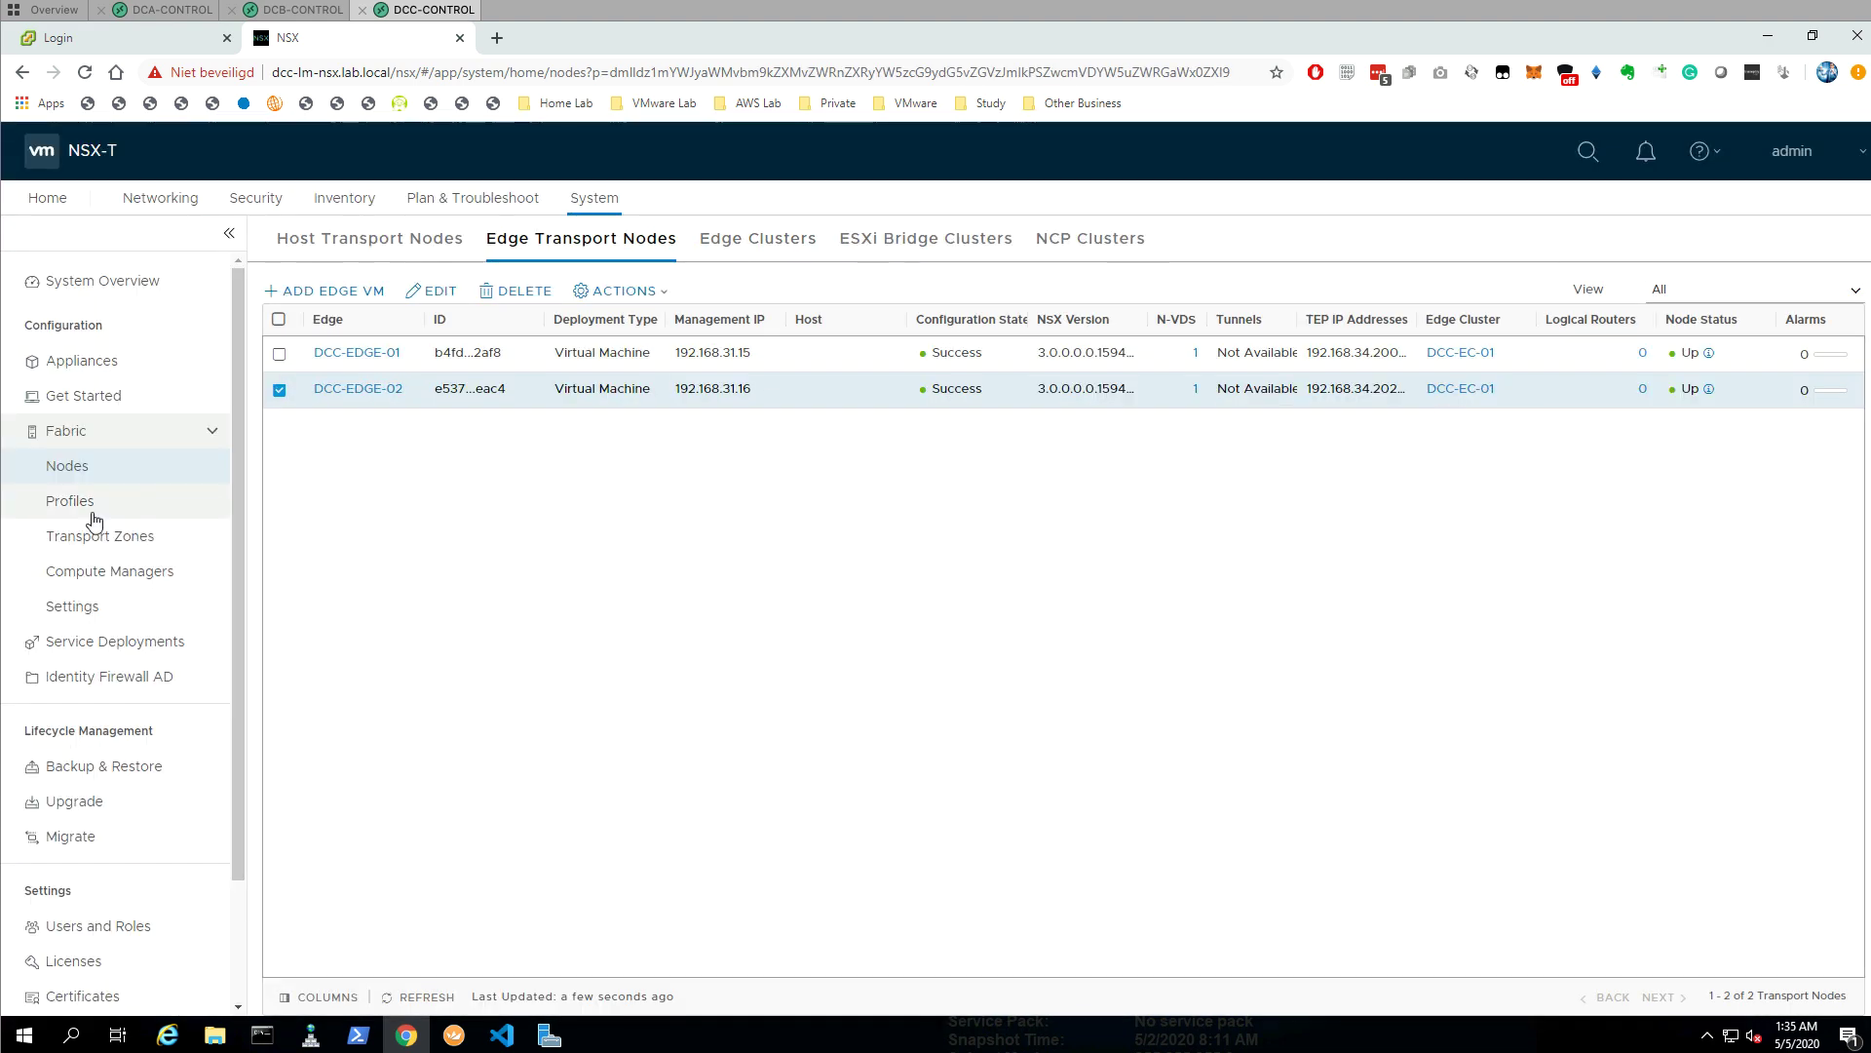
- Start a new transport node profile on the DCC site named TNP-COMPUTE
left_click(70, 500)
left_click(1111, 238)
left_click(290, 294)
type("DCC-CLUSTER")
- Check the networking inventory of the DCC site in the vSphere Client and return to the NSX profile
left_click(58, 37)
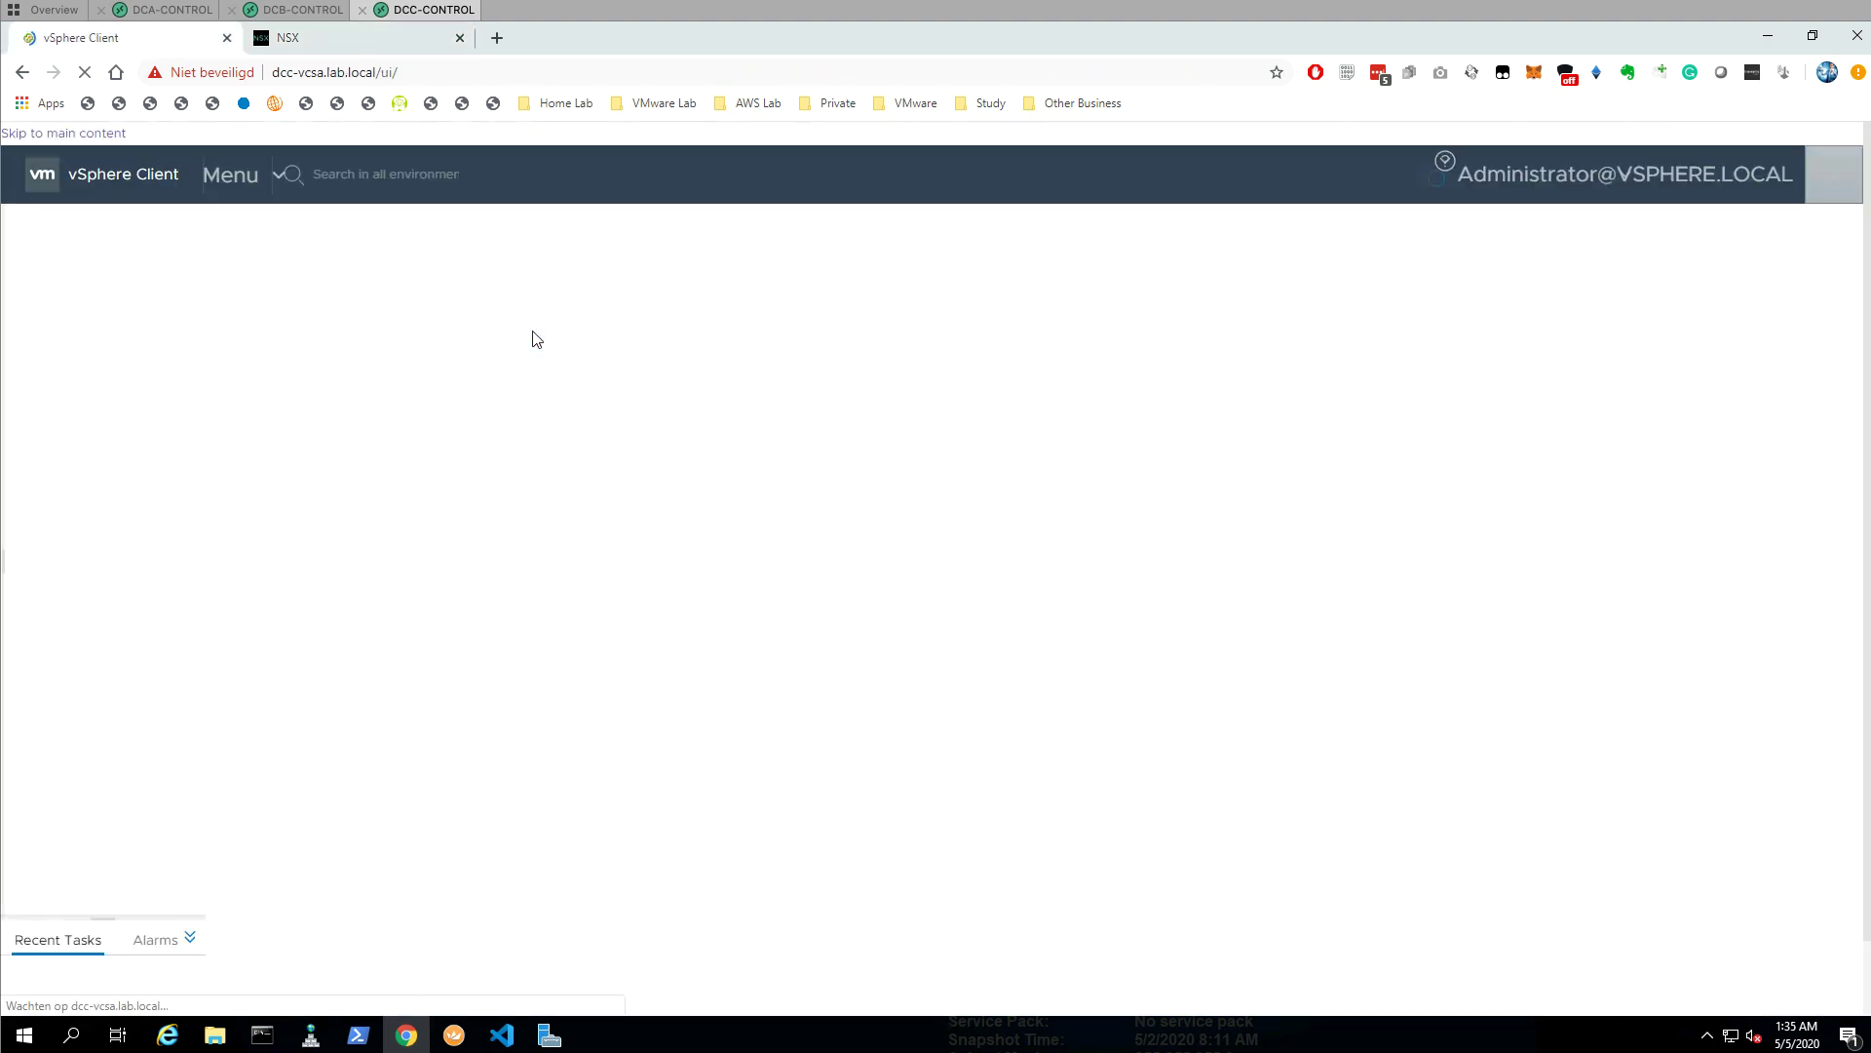
left_click(146, 341)
left_click(1211, 798)
left_click(288, 37)
- Set the profile's switch to VDS DCC-VDS-TRUNK from DCC-VCSA and assign nsx-vlan-transportzone and nsx-overlay-transportzone
left_click(1126, 584)
left_click(1109, 665)
left_click(974, 702)
left_click(1296, 667)
left_click(1209, 694)
left_click(1121, 703)
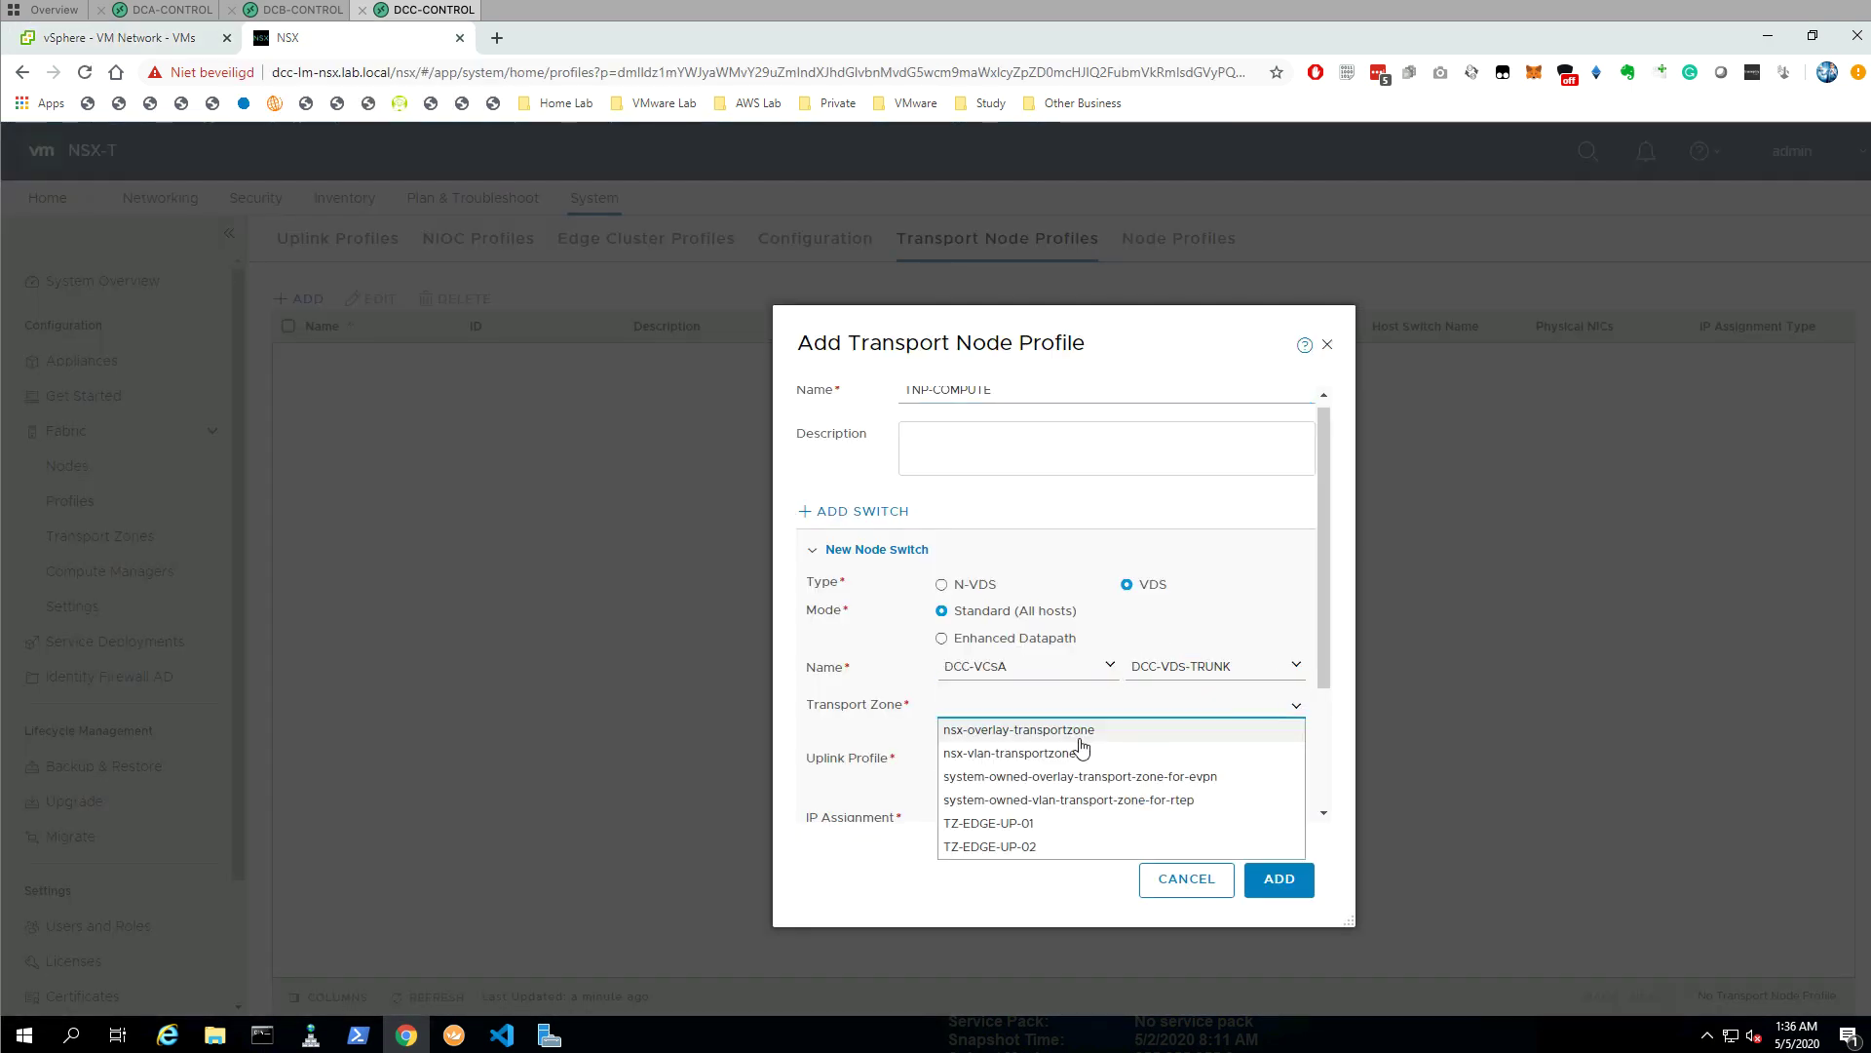
left_click(1014, 719)
left_click(1014, 737)
- Give the profile's switch uplink profile UP-HOST and IP pool DCC-IP-HOST, map H-UP-01 and H-UP-02 to VDS uplinks, and add the profile
left_click(1121, 757)
left_click(1121, 817)
left_click(1121, 816)
left_click(1294, 719)
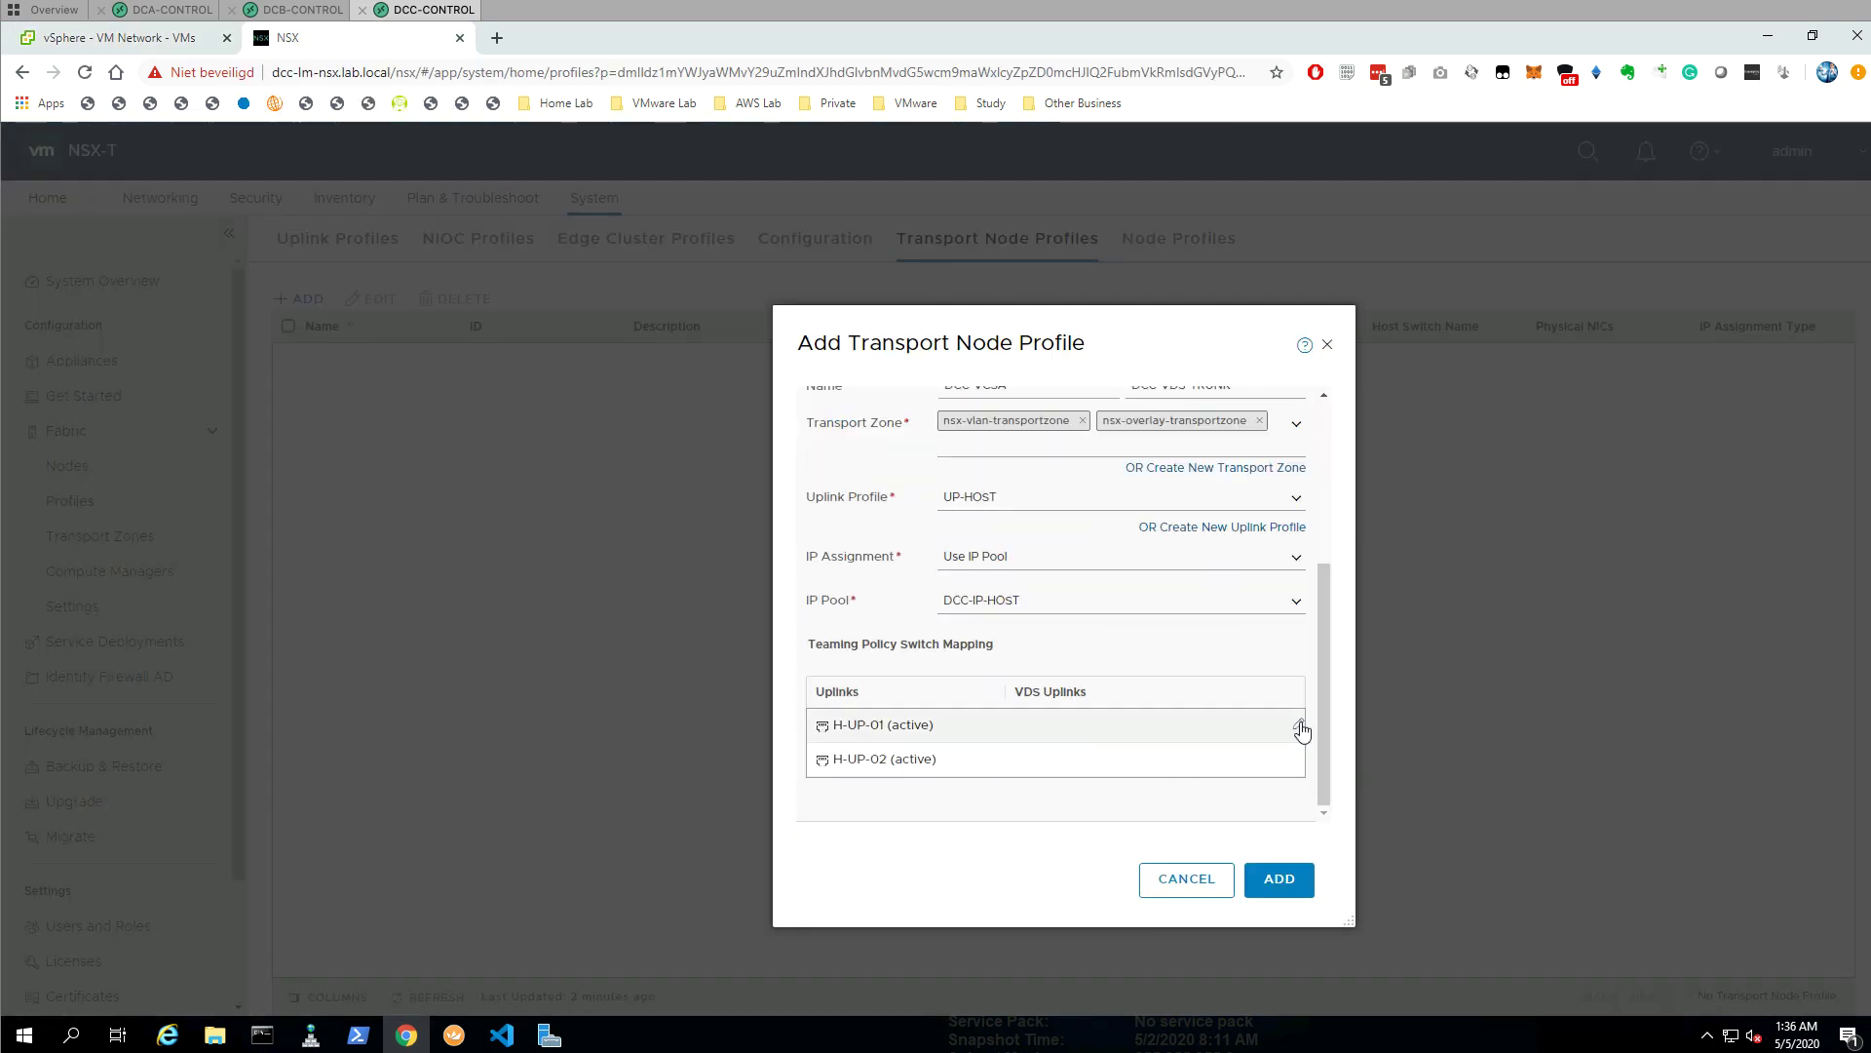
scroll(1319, 571, "up", 10)
left_click(1279, 879)
- Select the DC-C-Compute cluster managed by DCC-VCSA and start configuring NSX on its hosts
left_click(66, 466)
left_click(458, 276)
left_click(410, 324)
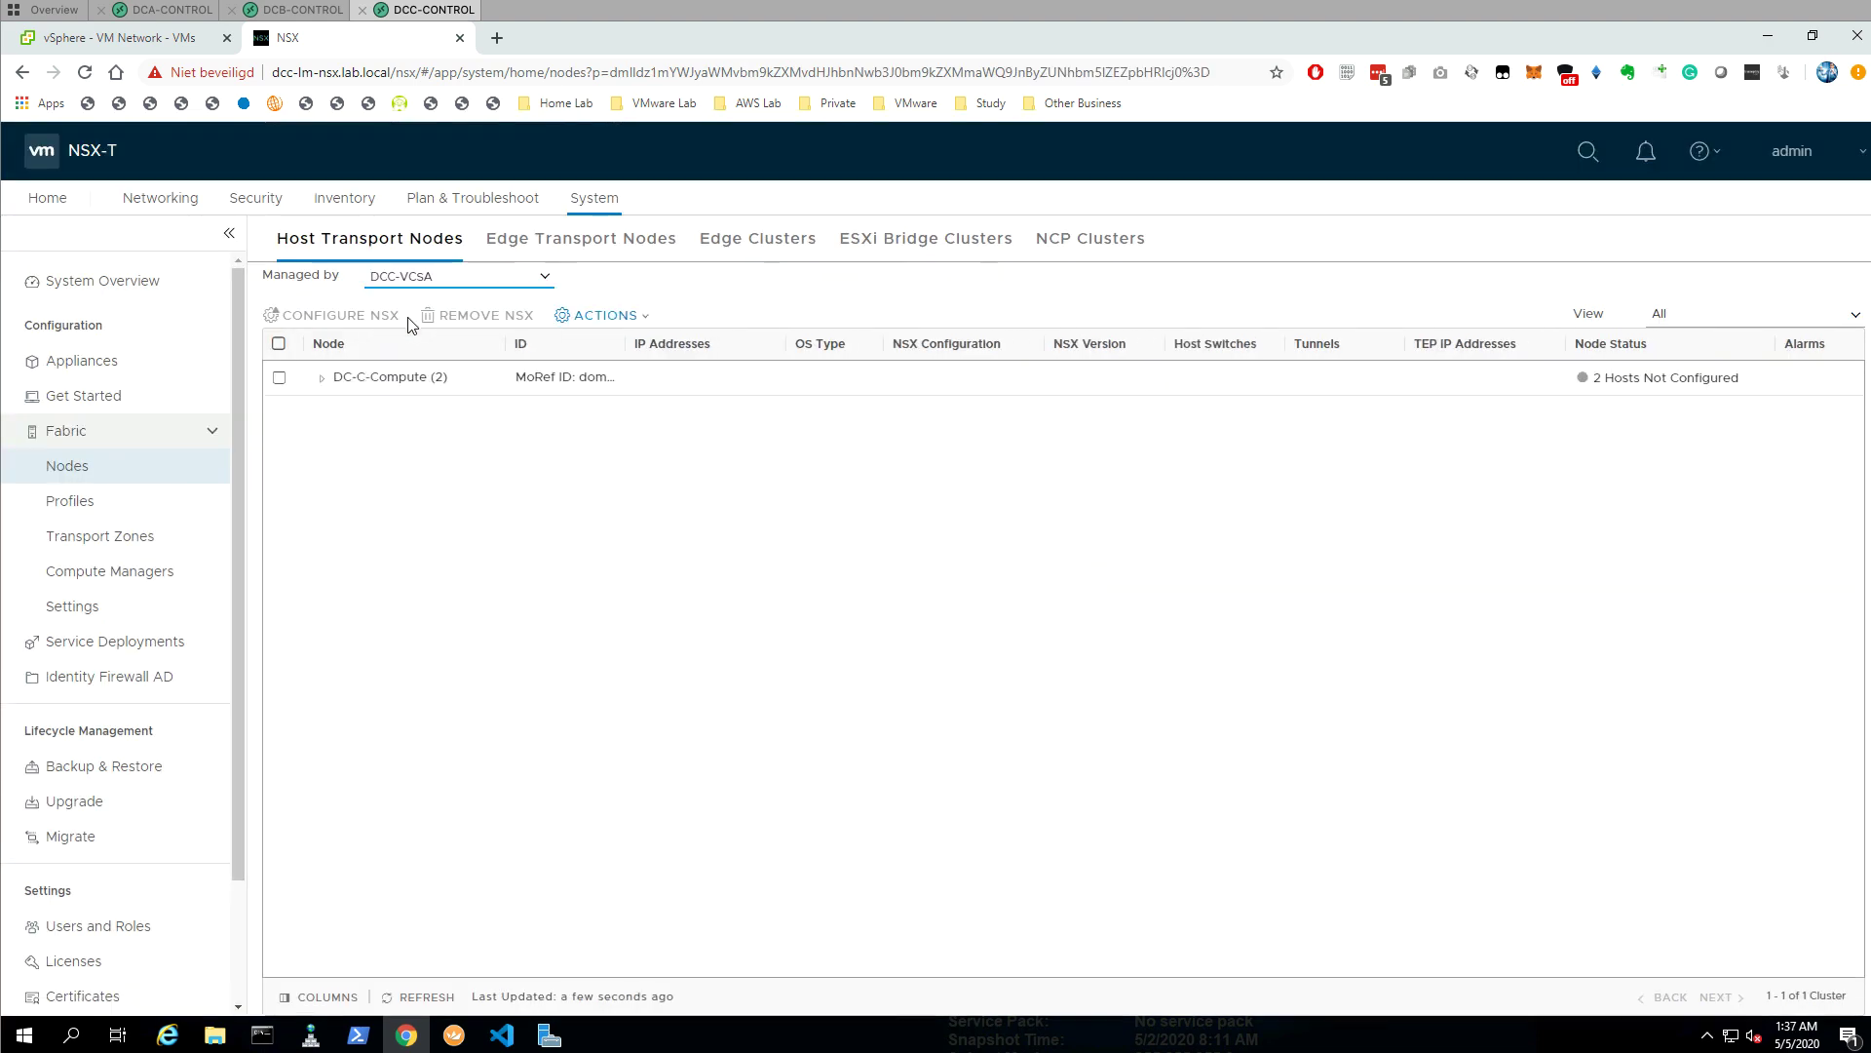
left_click(279, 378)
left_click(322, 378)
left_click(340, 315)
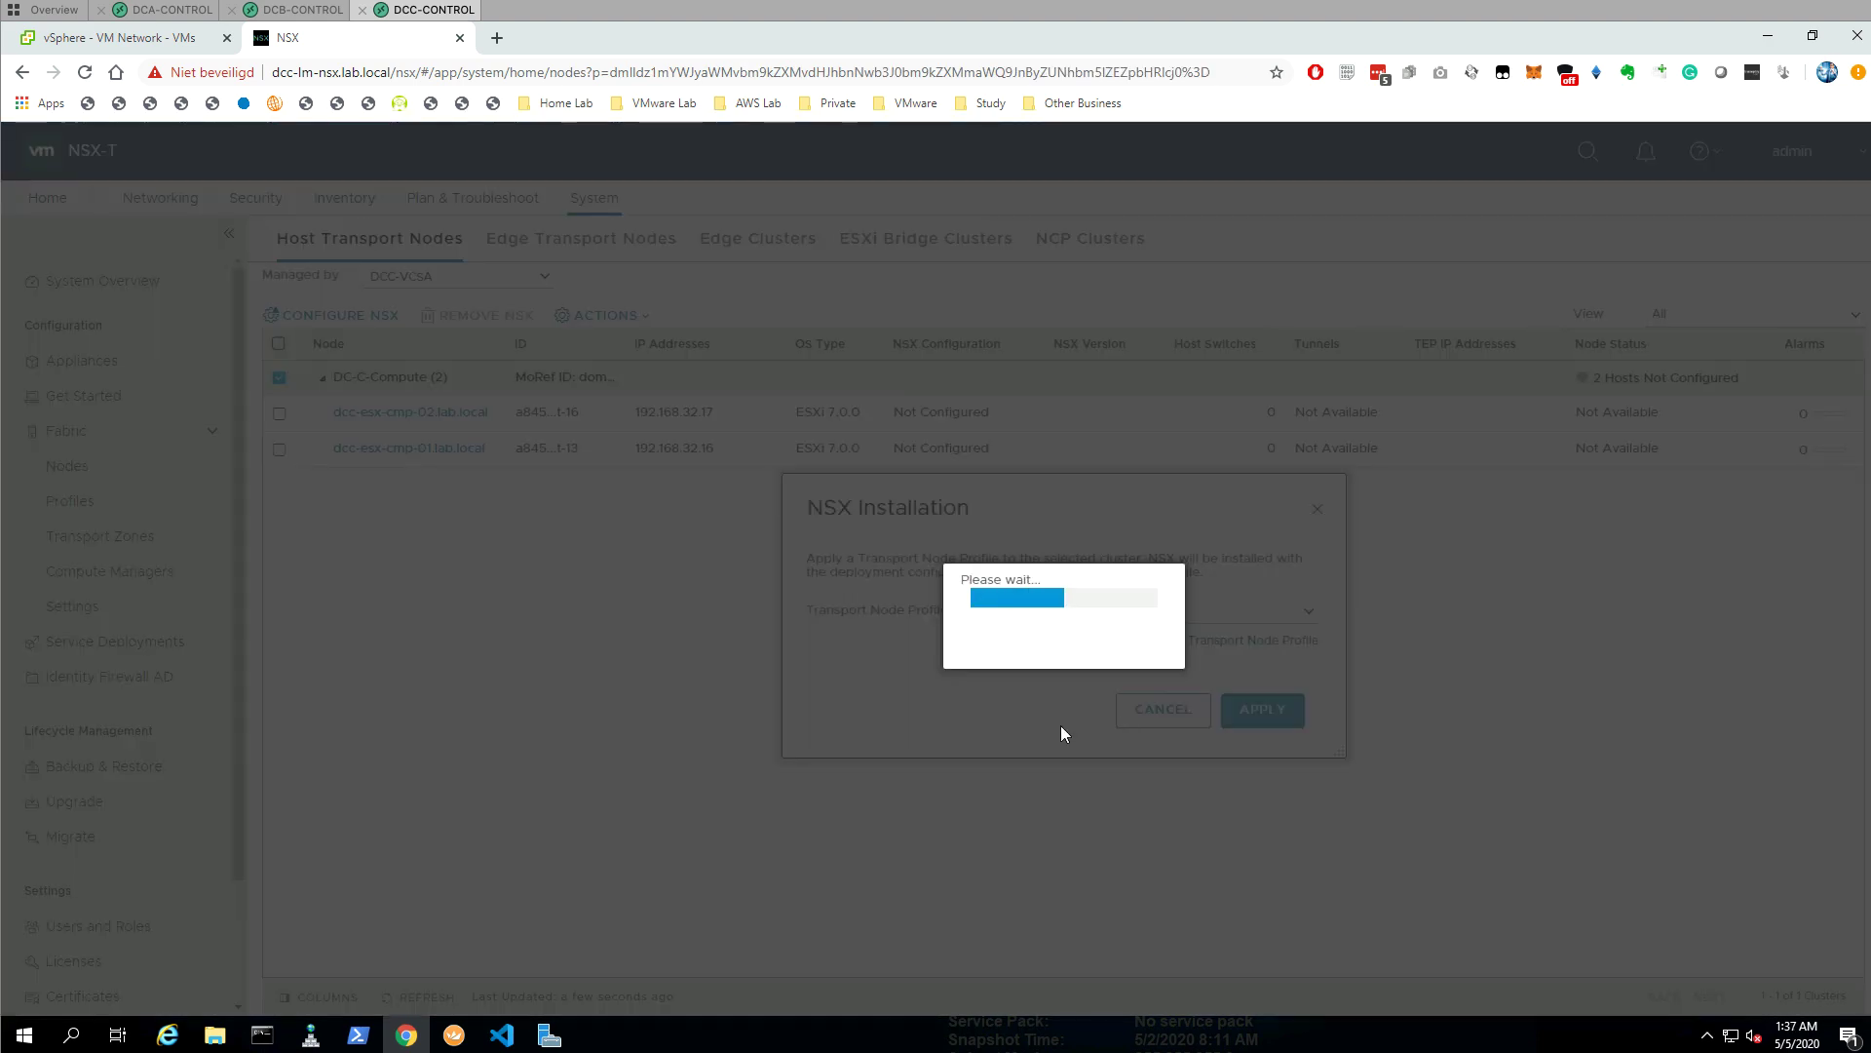